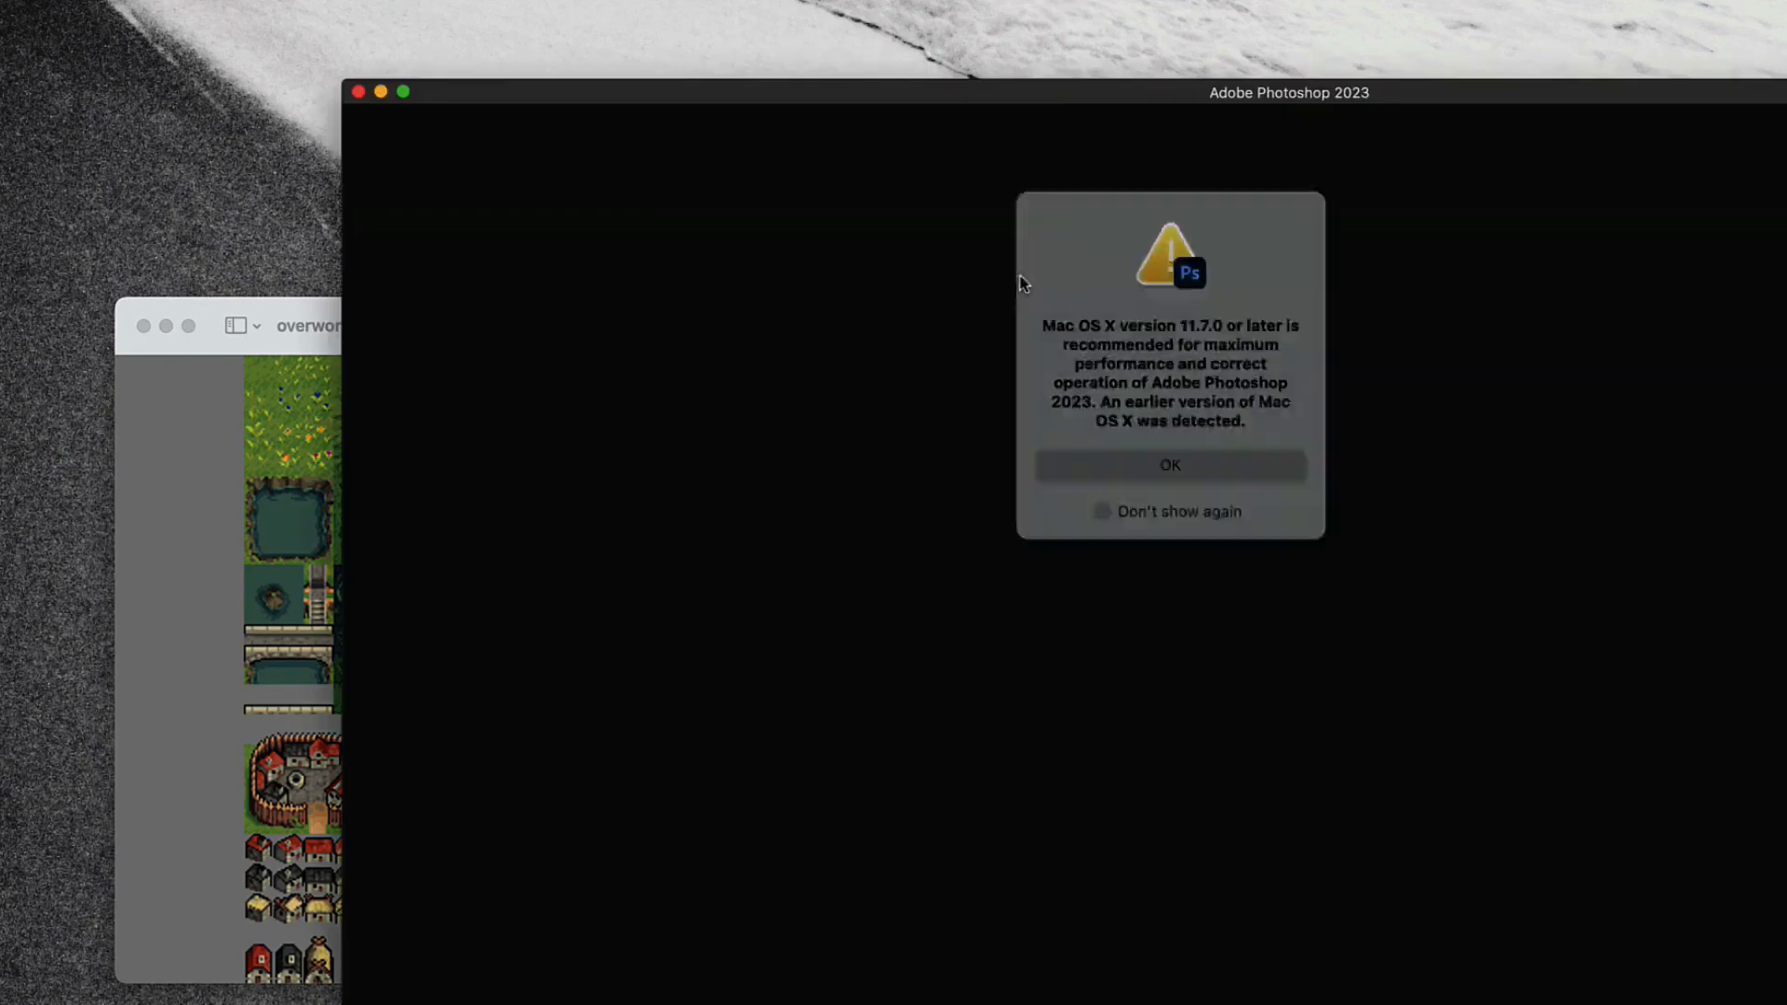
Dismiss the system version warning, look at the overworld tileset image in its preview window, and return to Photoshop.
left_click(1129, 462)
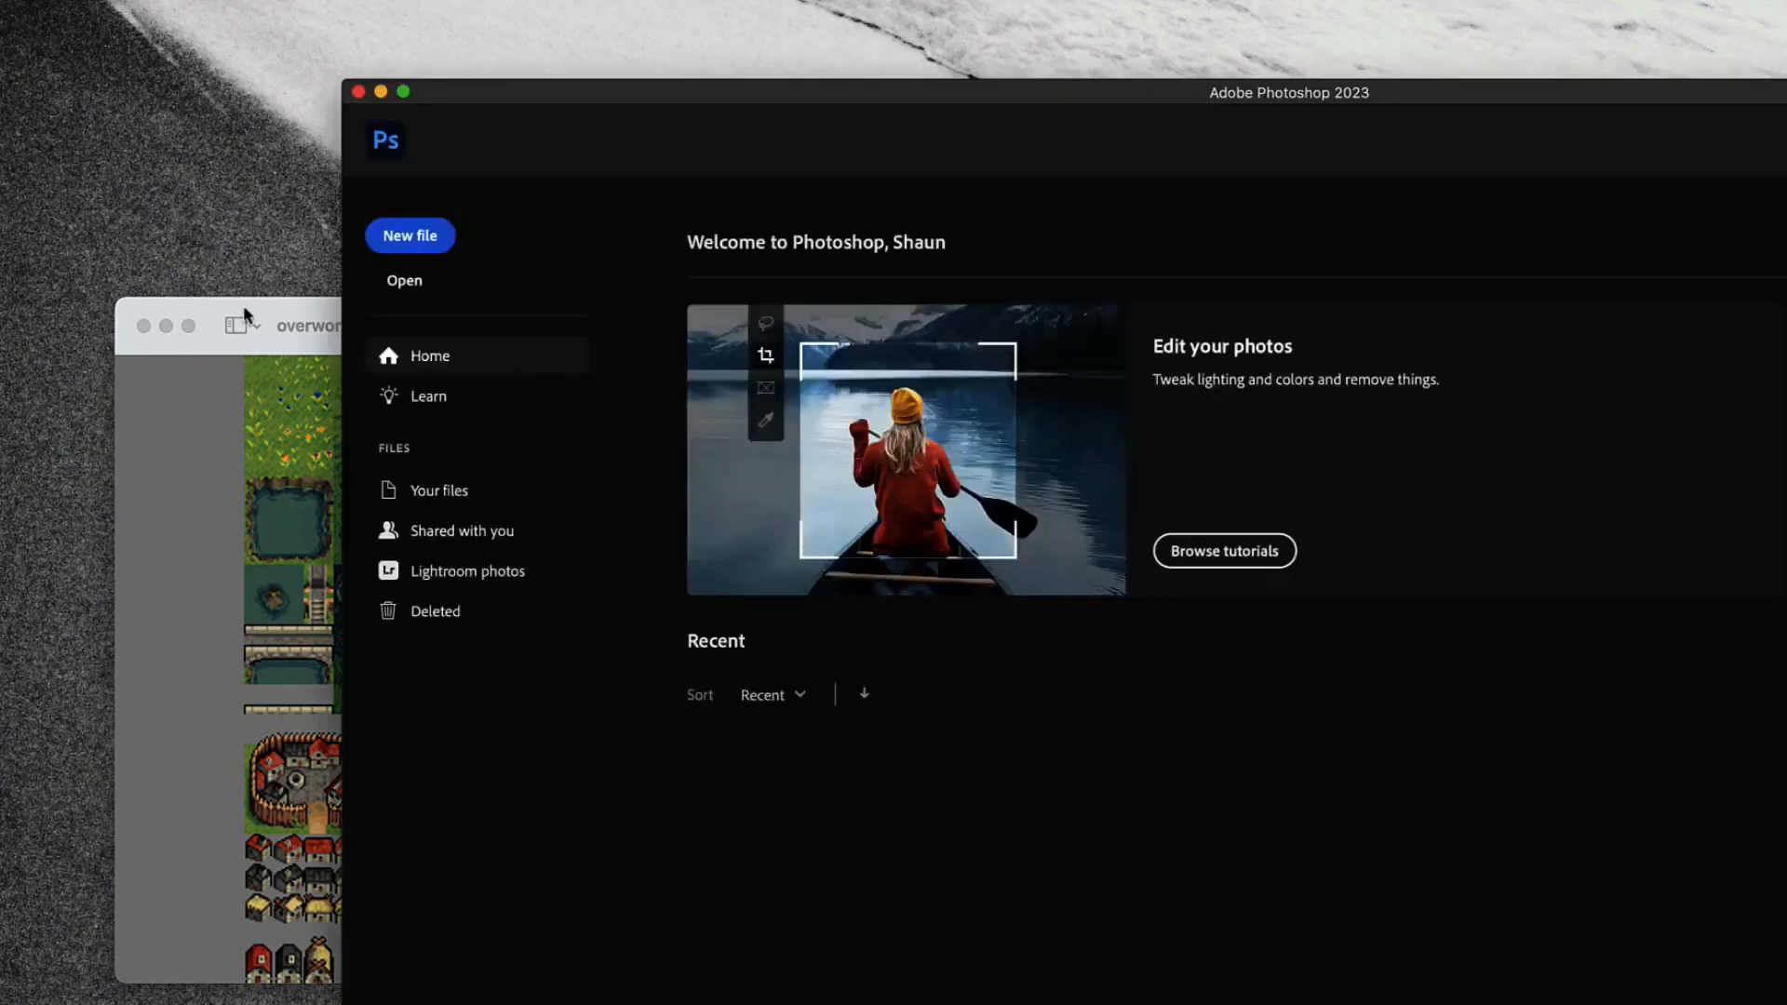
left_click(296, 363)
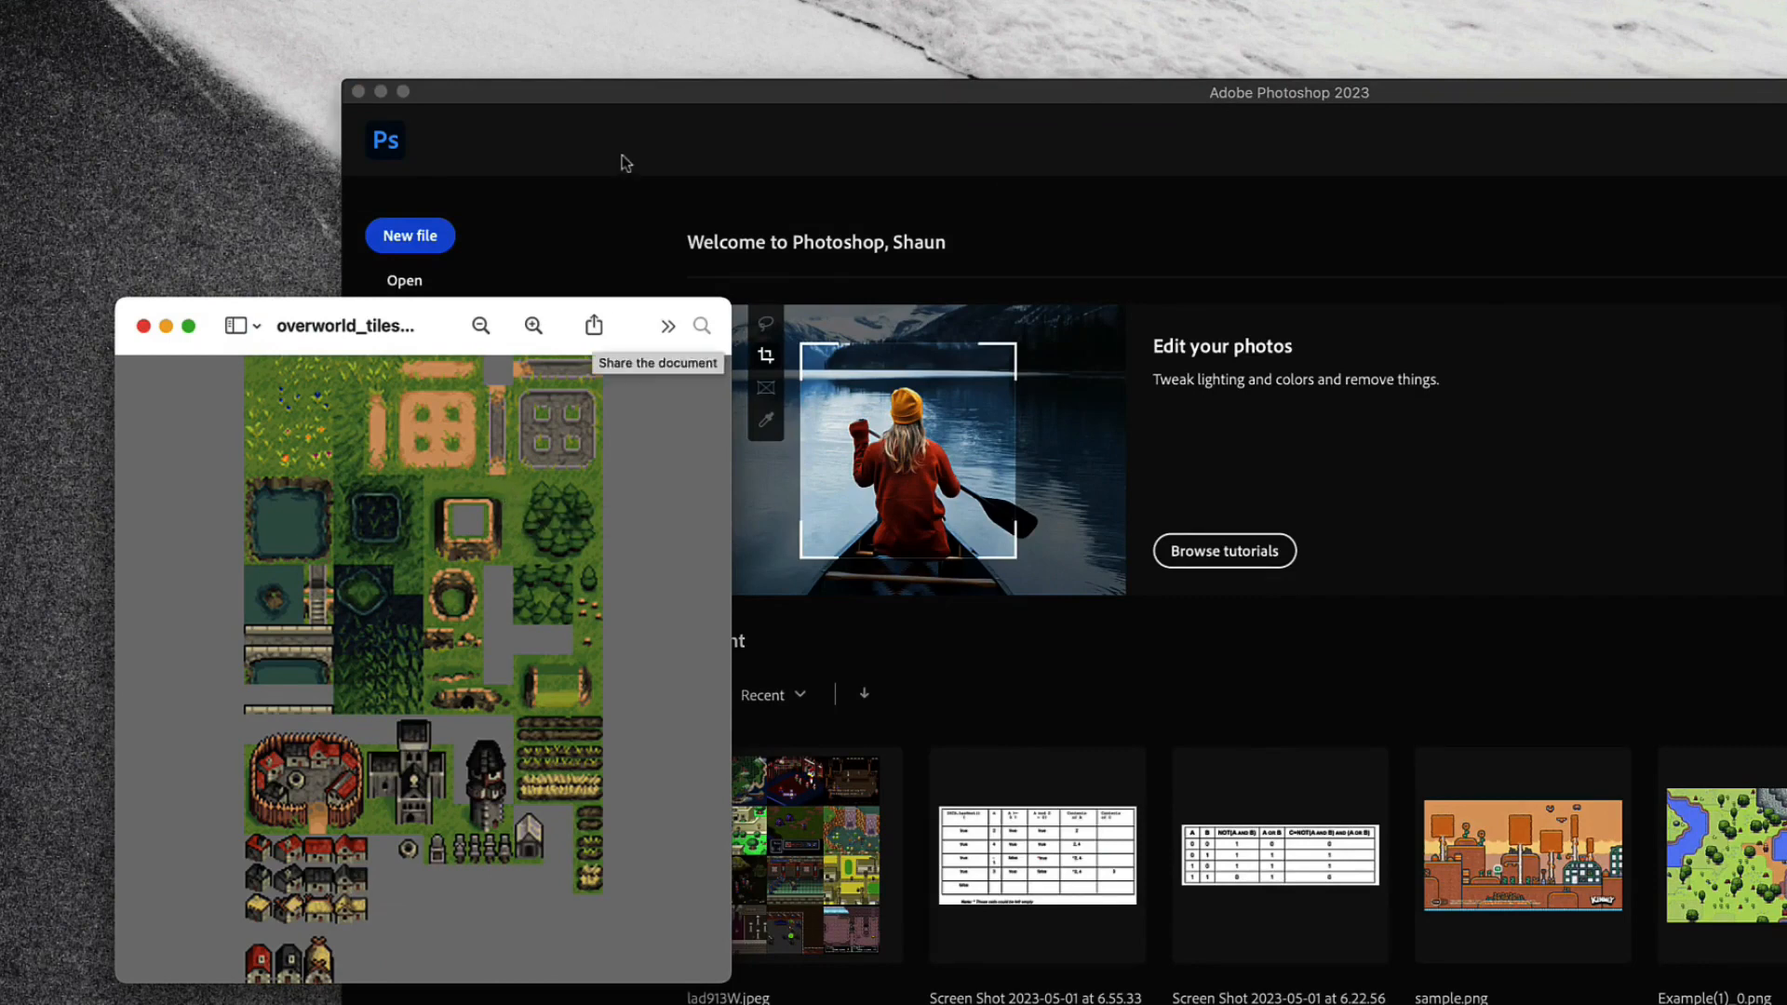
left_click(679, 101)
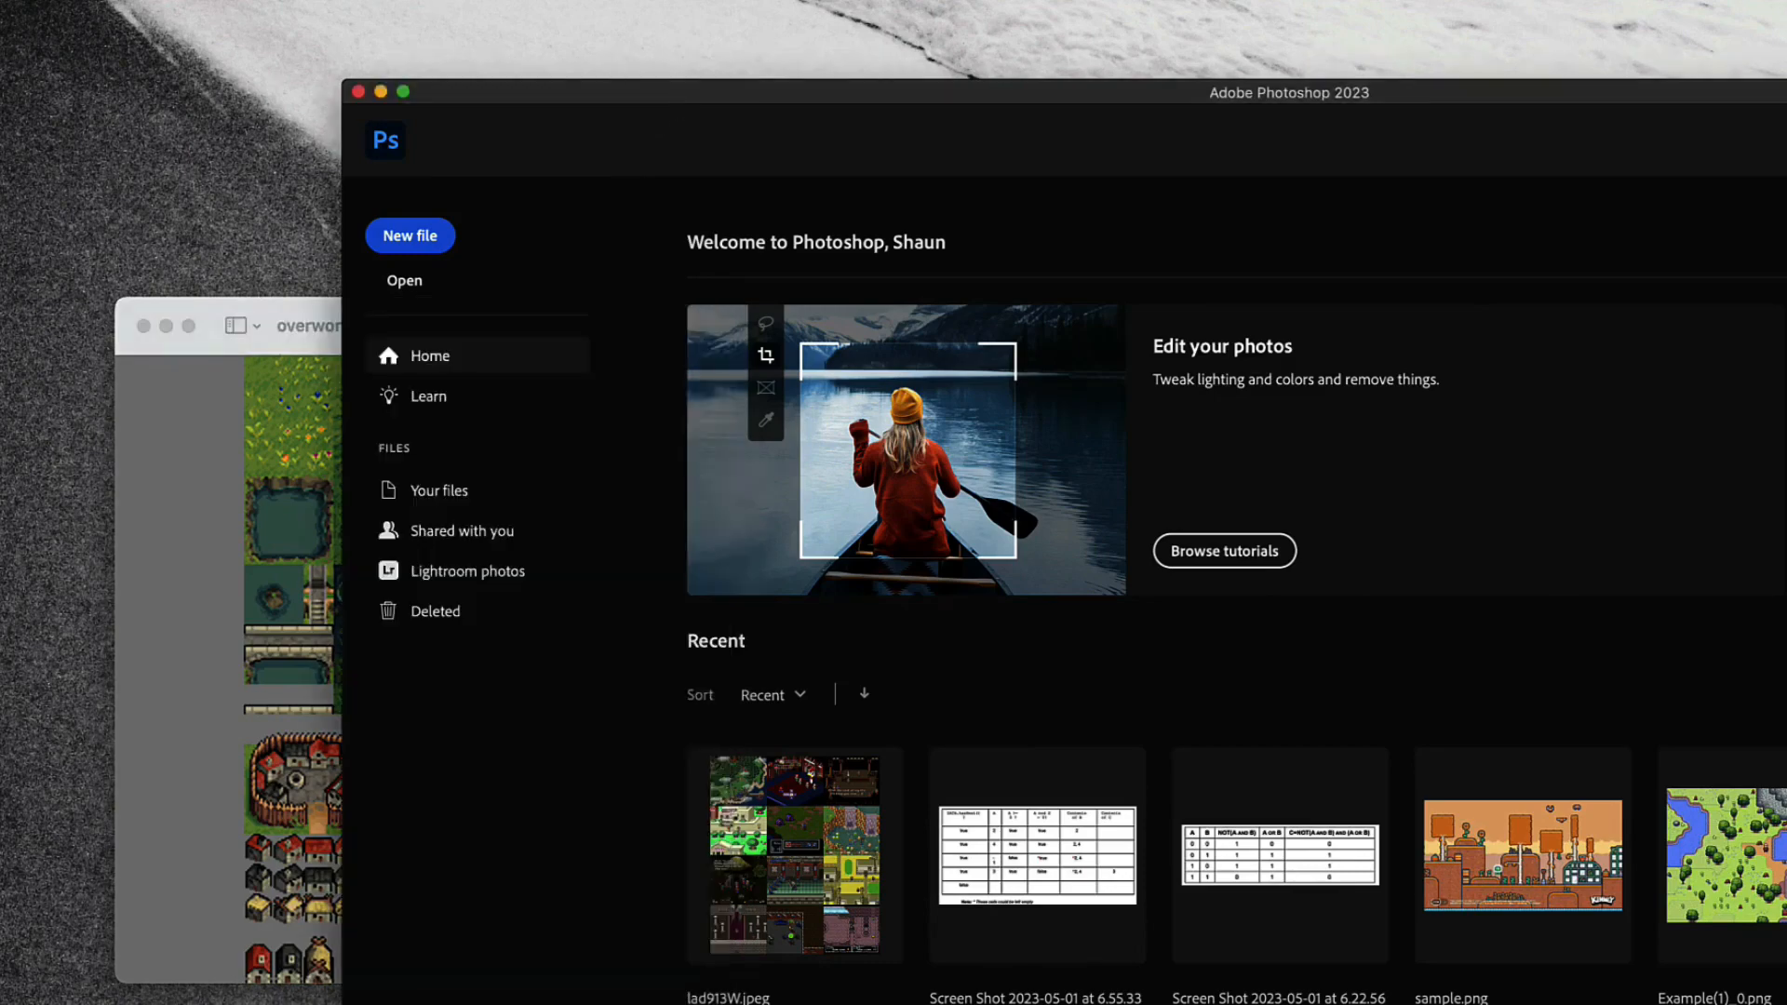
Create a new document 640 pixels wide and 480 pixels high.
left_click(86, 0)
left_click(102, 0)
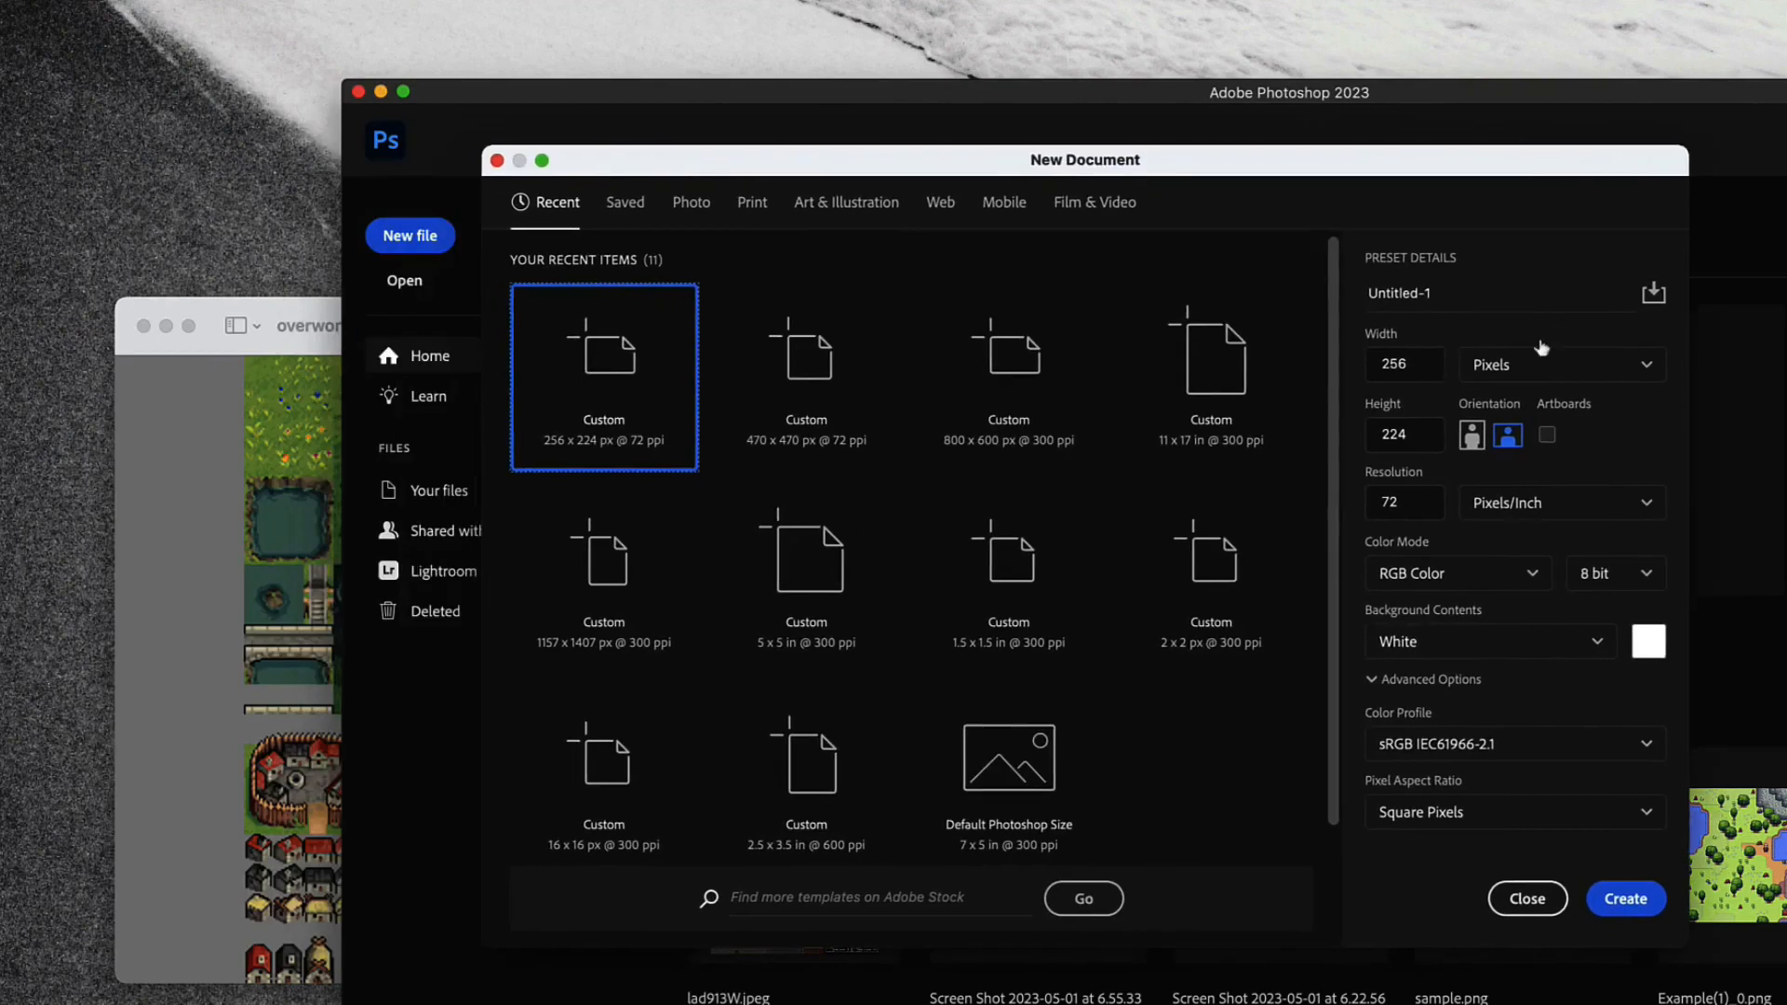
left_click(1401, 364)
type("640")
left_click_drag(1431, 433, 1368, 433)
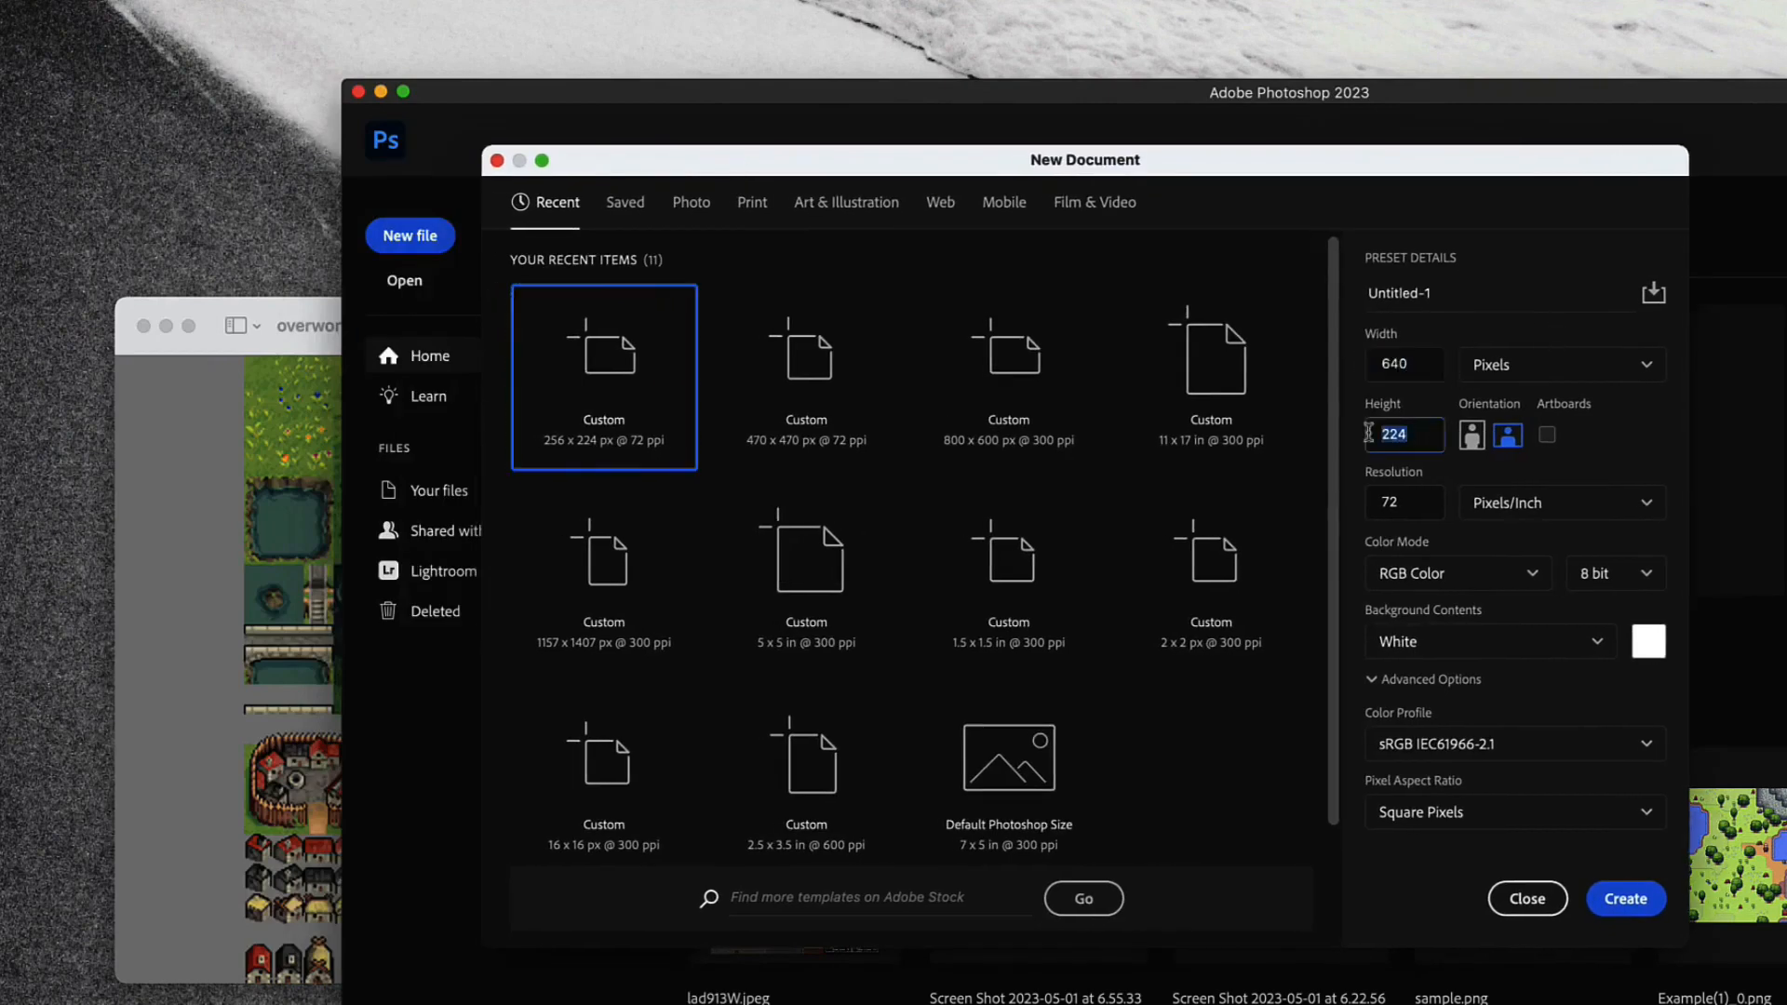
type("480")
left_click(270, 447)
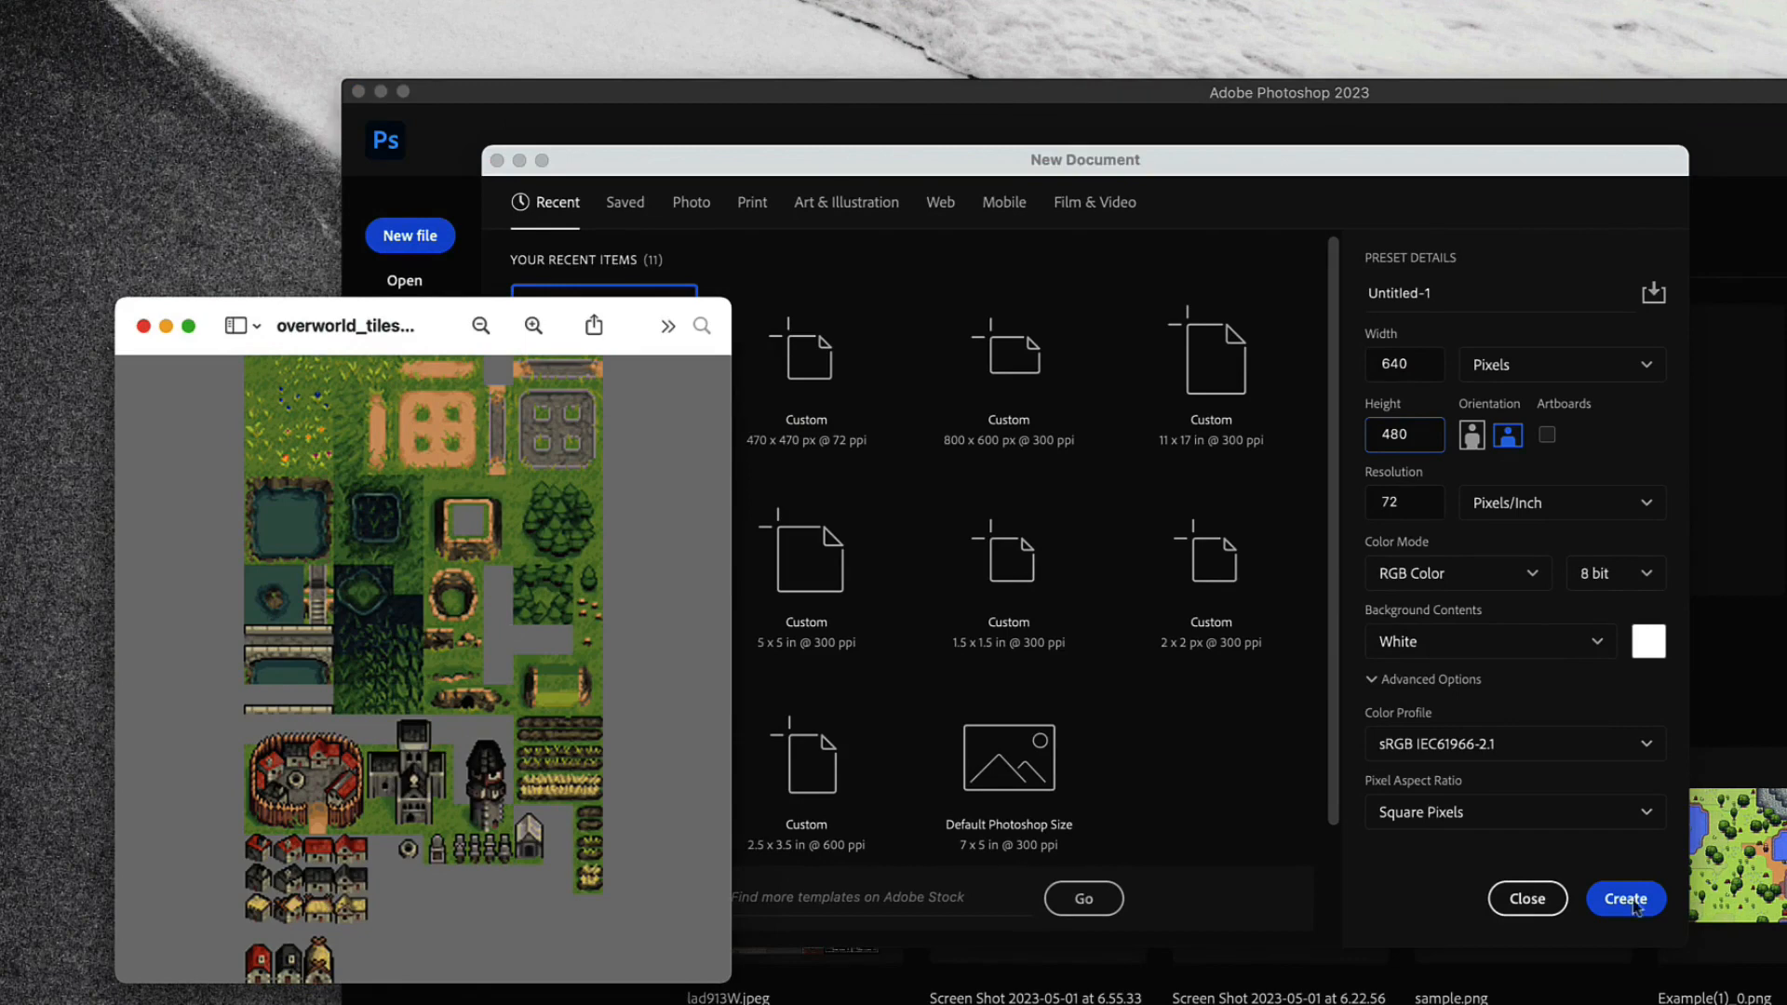
left_click(1428, 409)
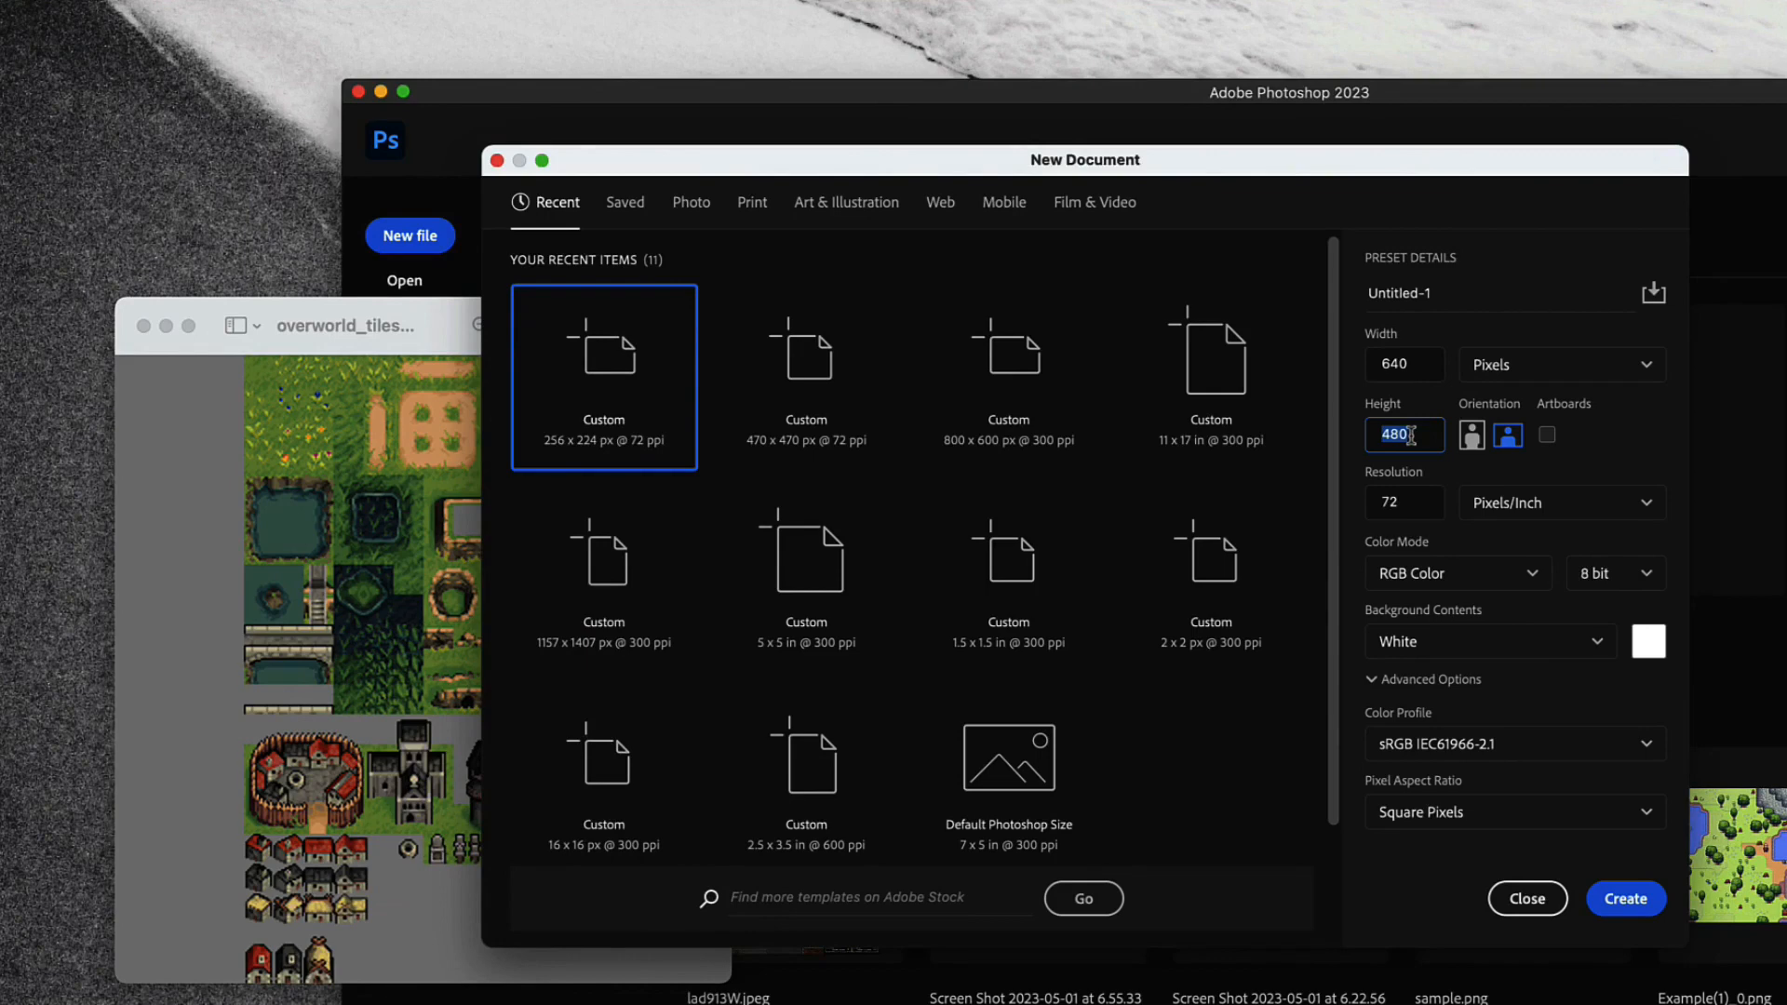
left_click(1625, 898)
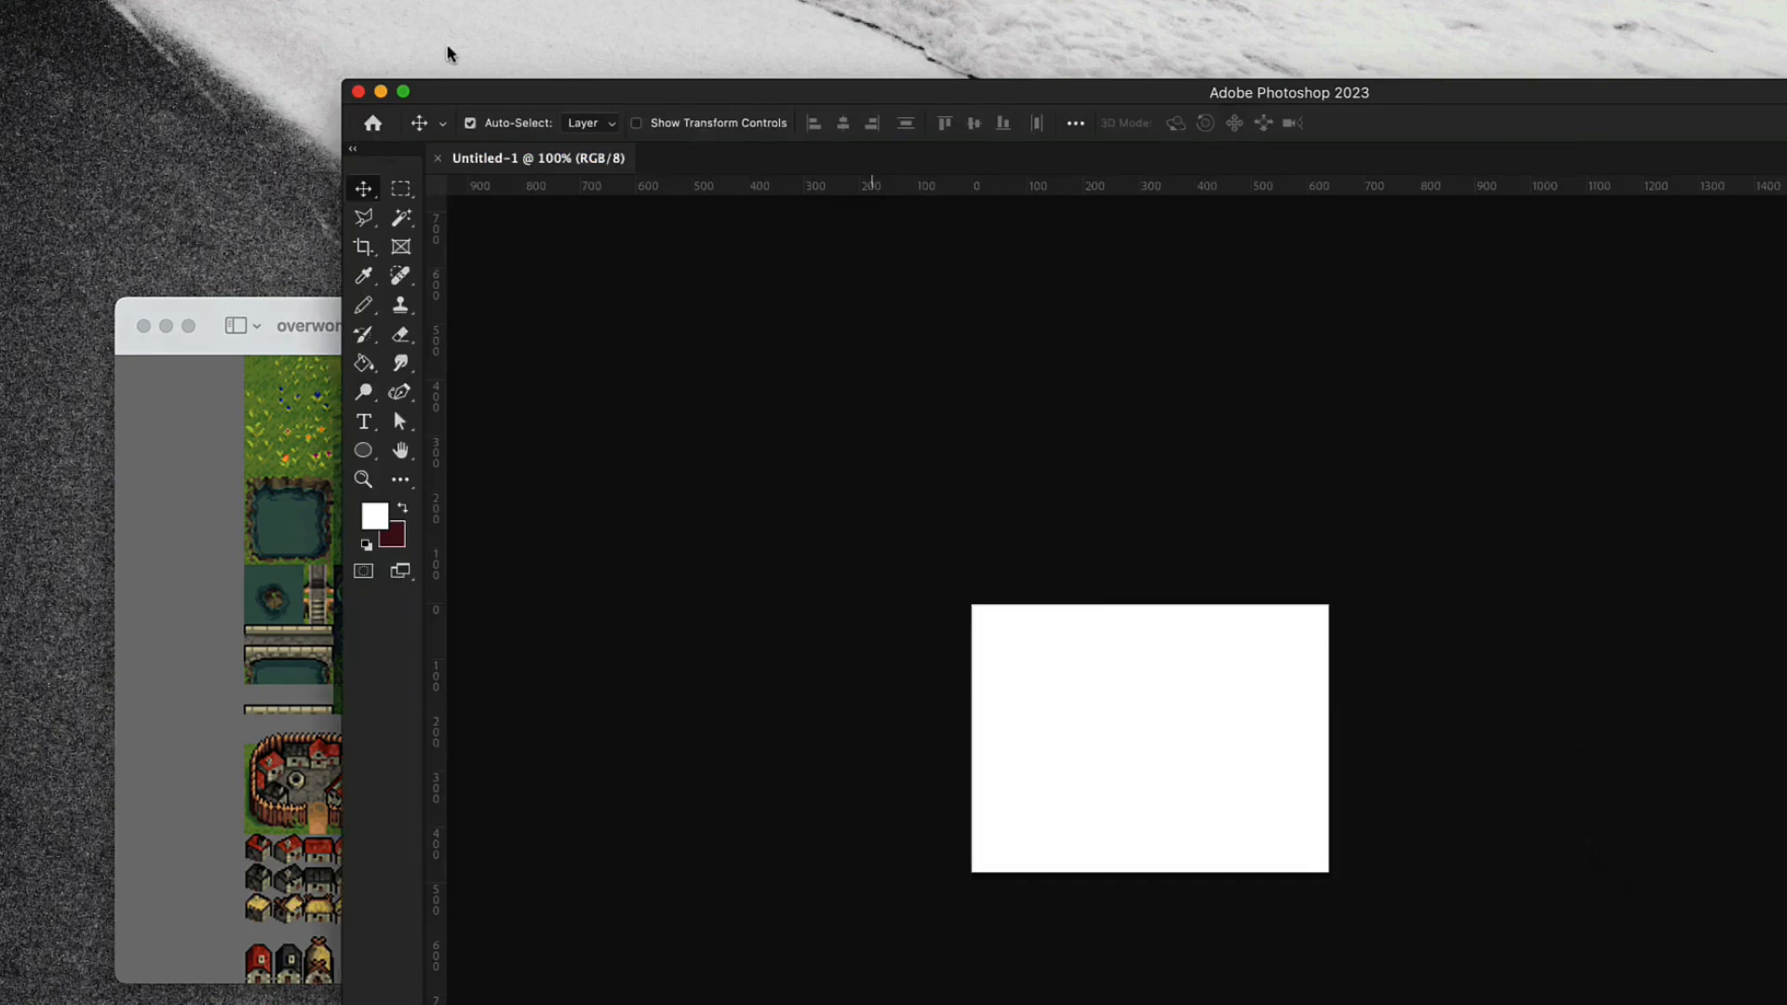
Arrange the Photoshop window next to the tileset preview window and show the blank canvas at 200%.
left_click_drag(401, 114, 745, 327)
left_click_drag(1119, 344, 693, 154)
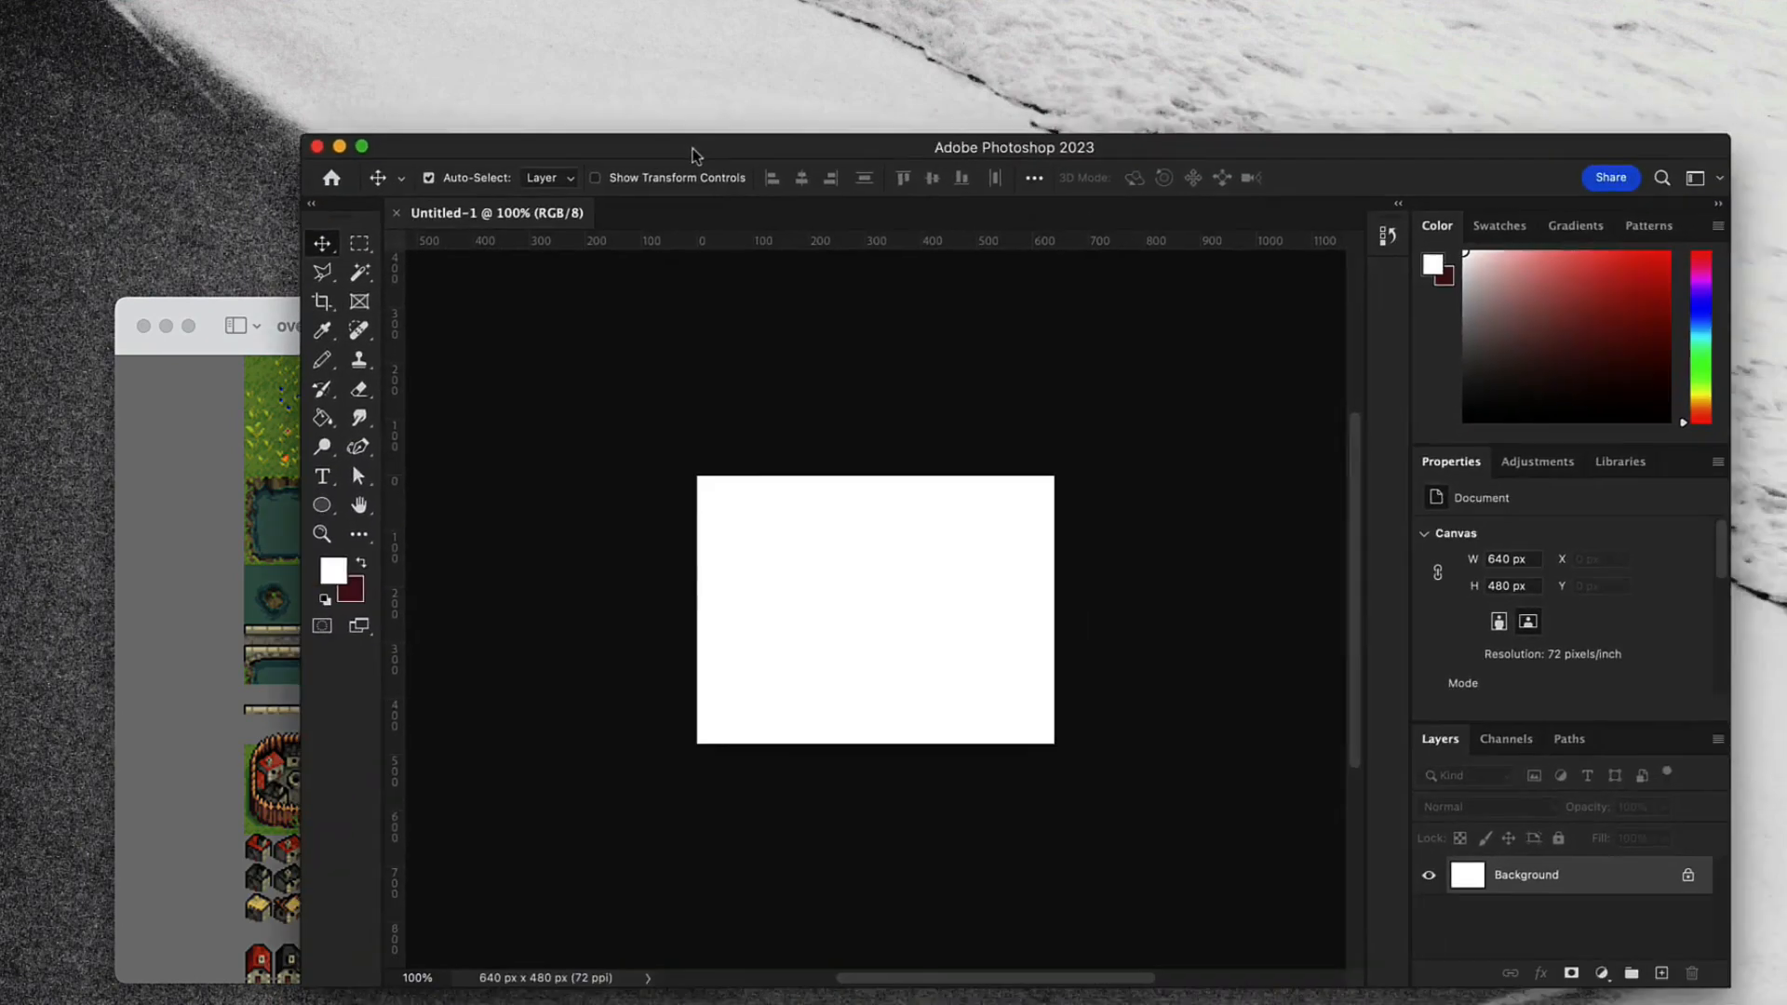
left_click_drag(243, 317, 112, 280)
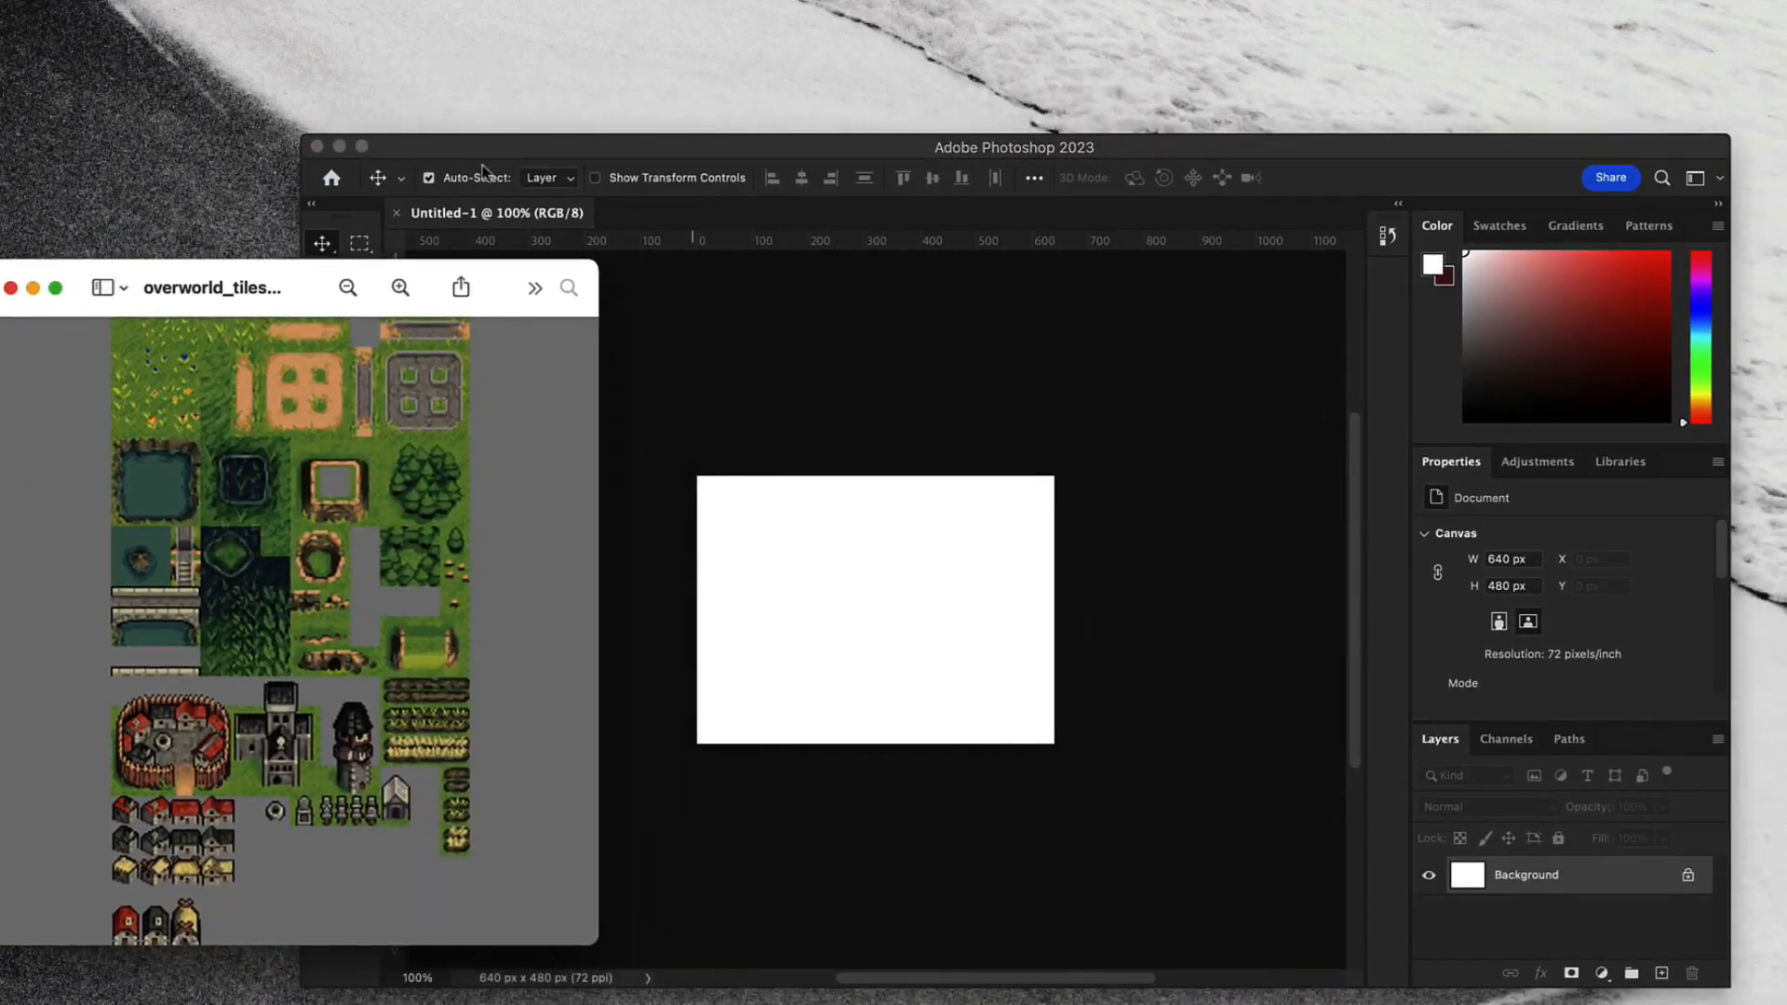
left_click_drag(488, 149, 591, 152)
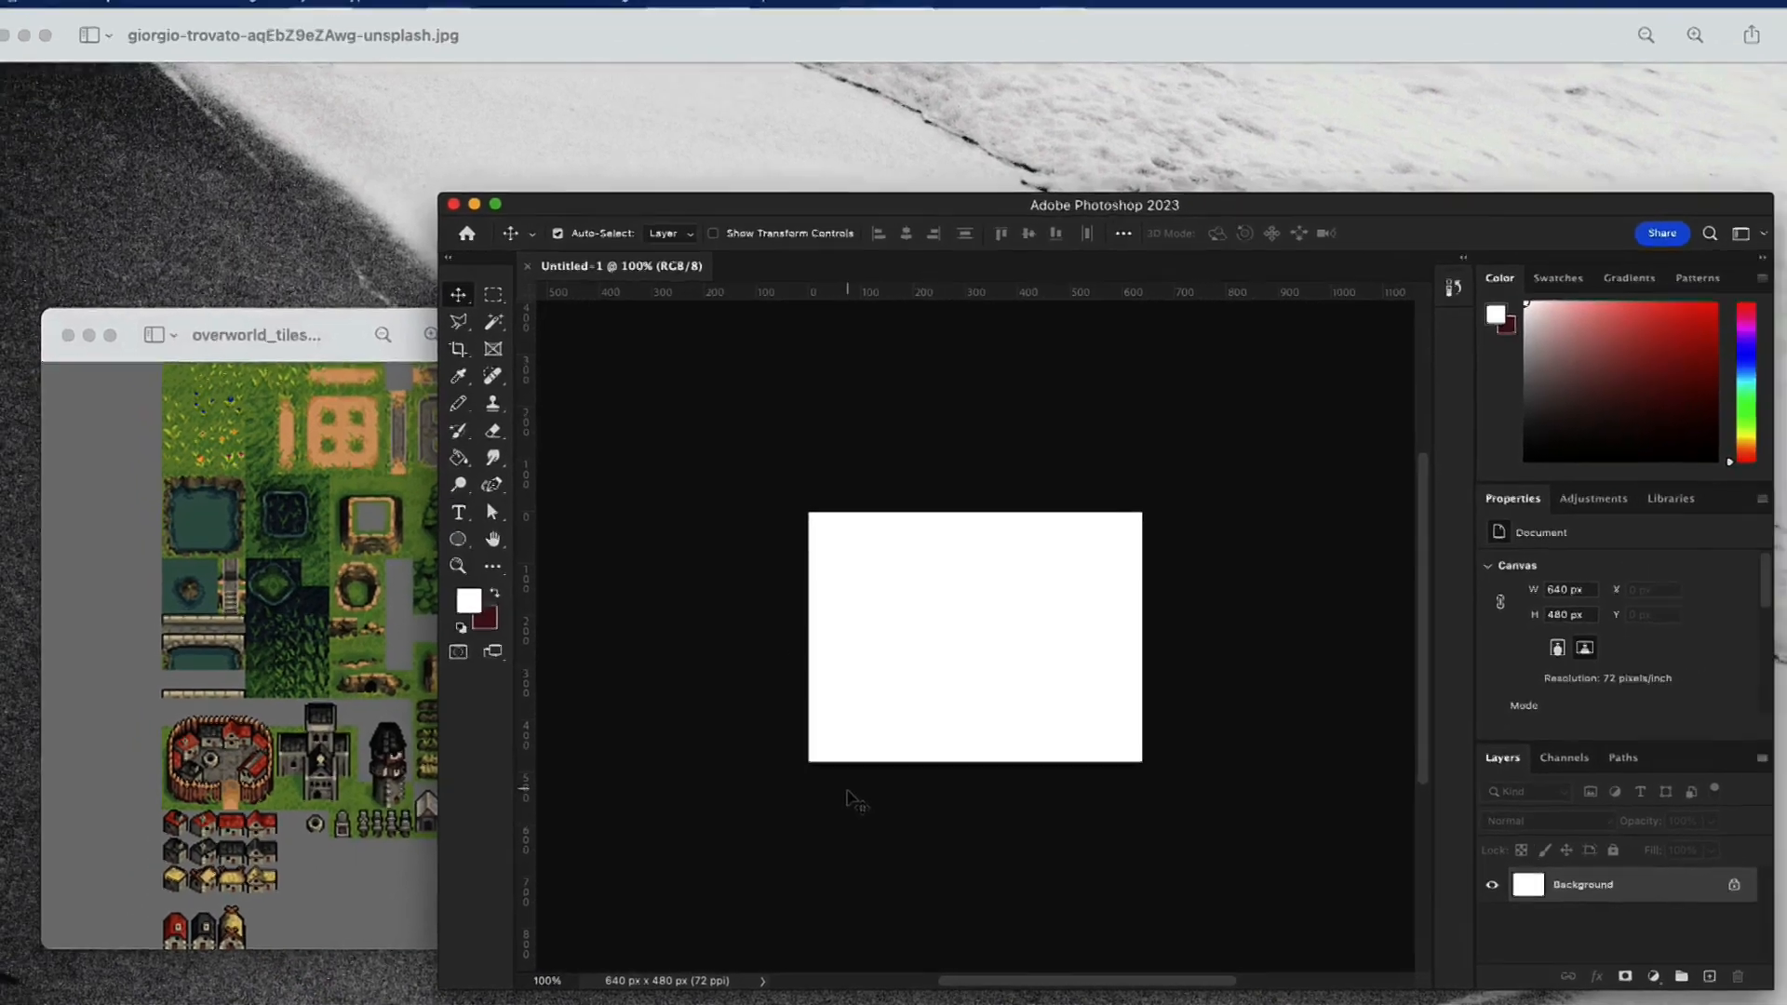
key("super+plus")
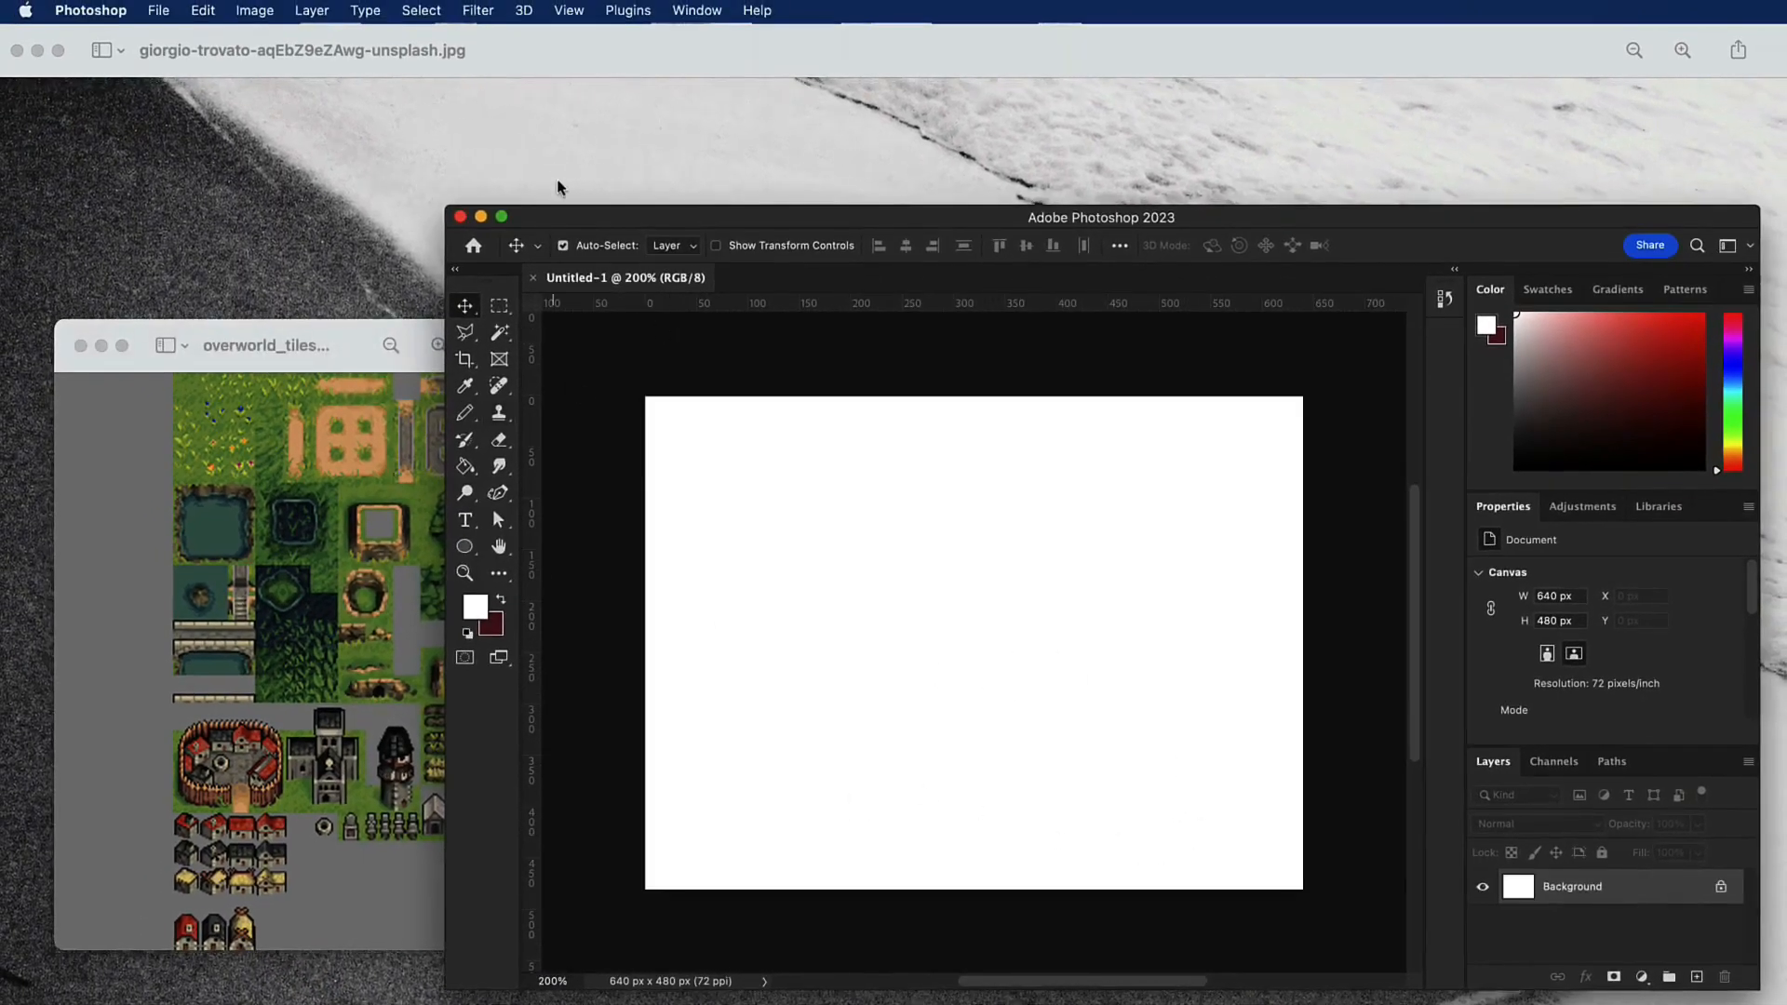
left_click(684, 10)
mouse_move(759, 56)
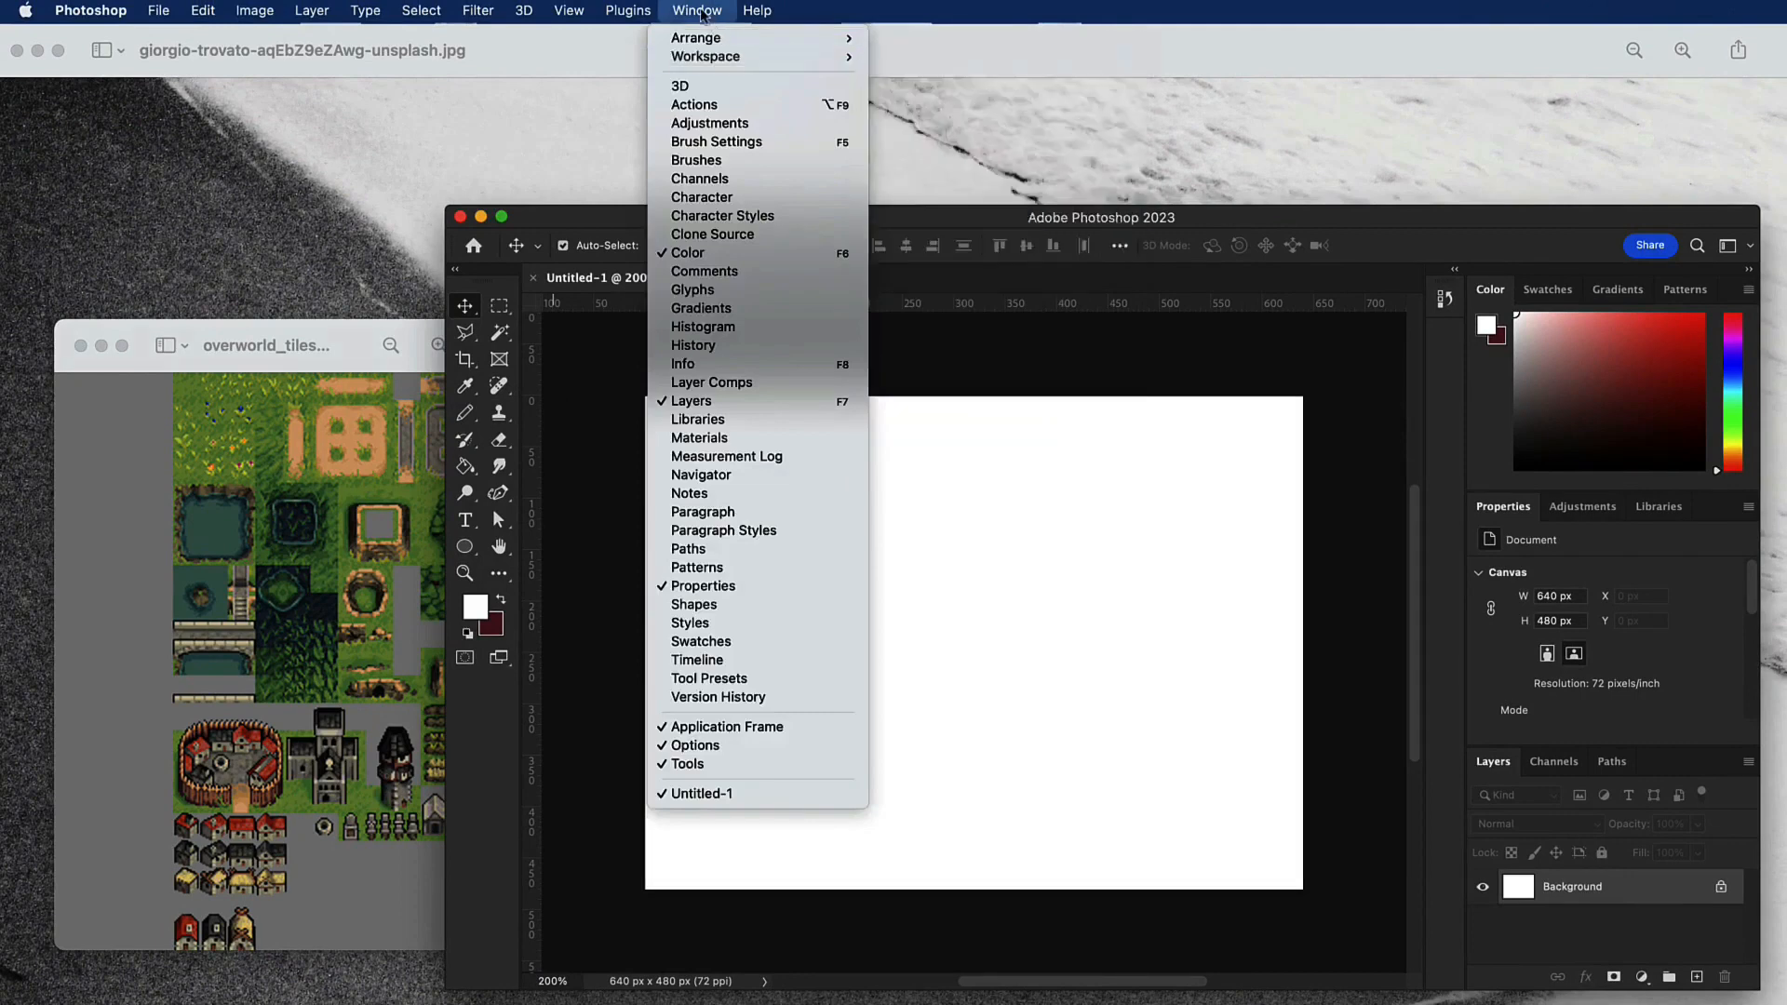
left_click(700, 11)
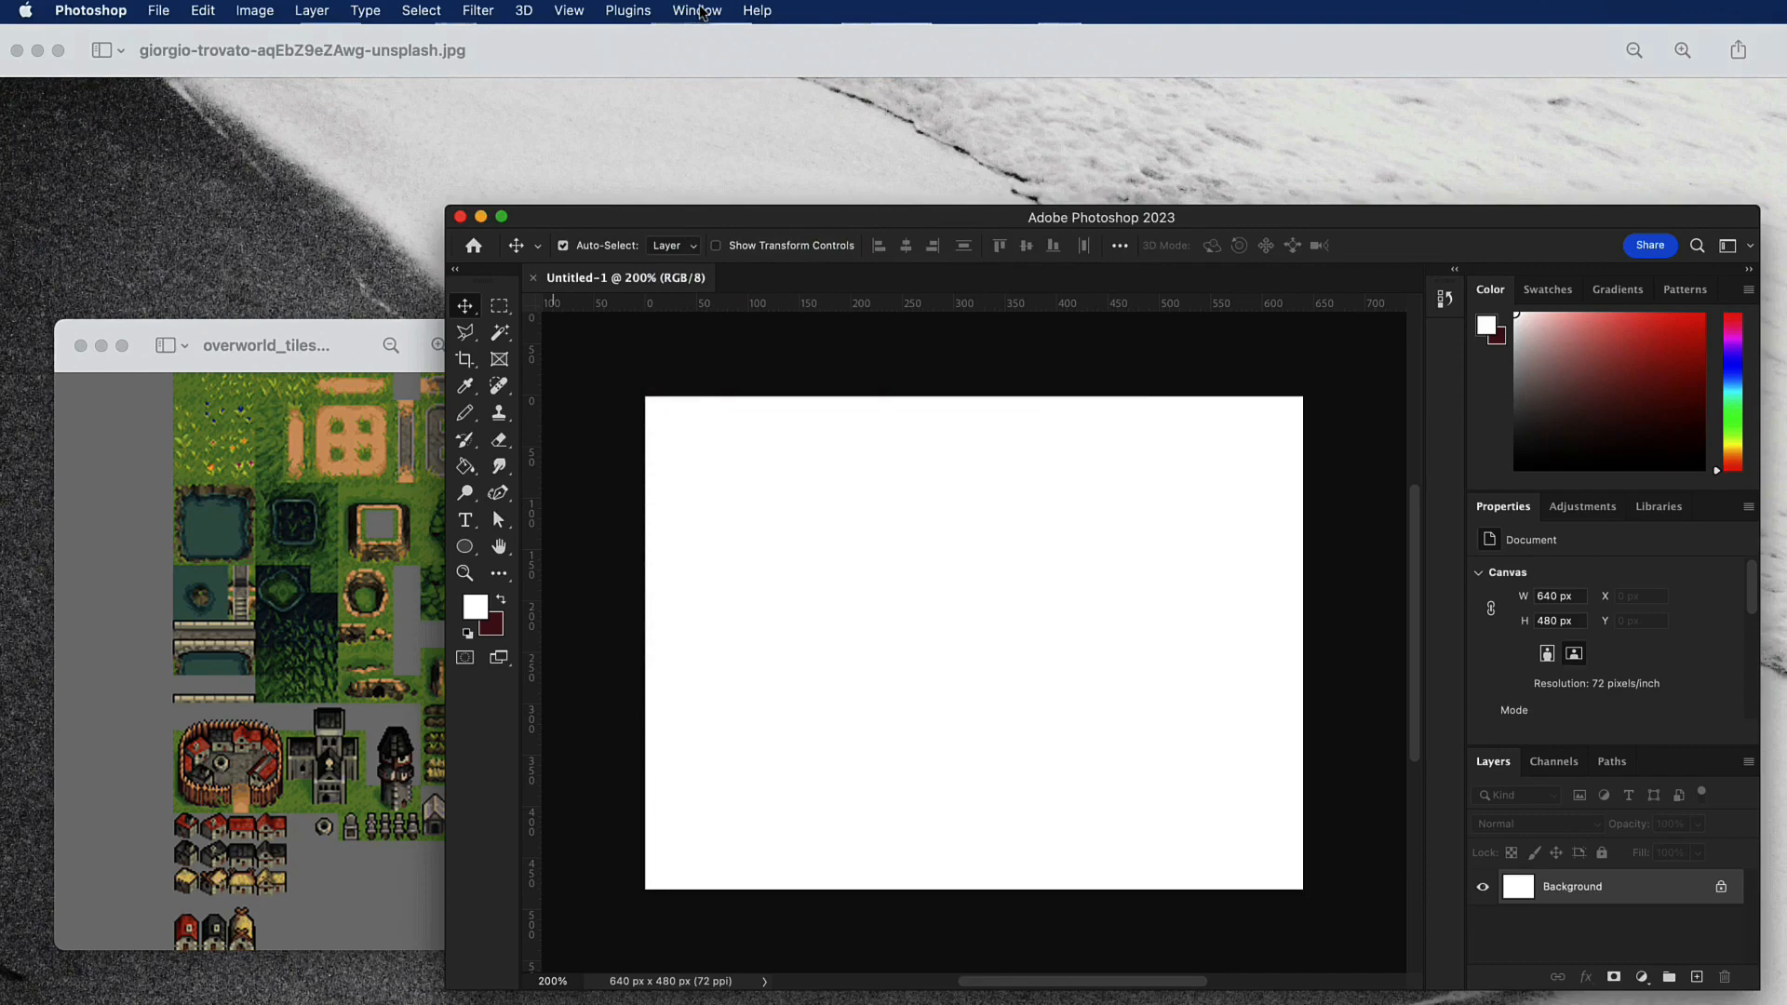
Shift the tileset preview slightly aside and open overworld_tileset_grass.png from the Downloads folder in Photoshop.
left_click_drag(270, 345, 250, 342)
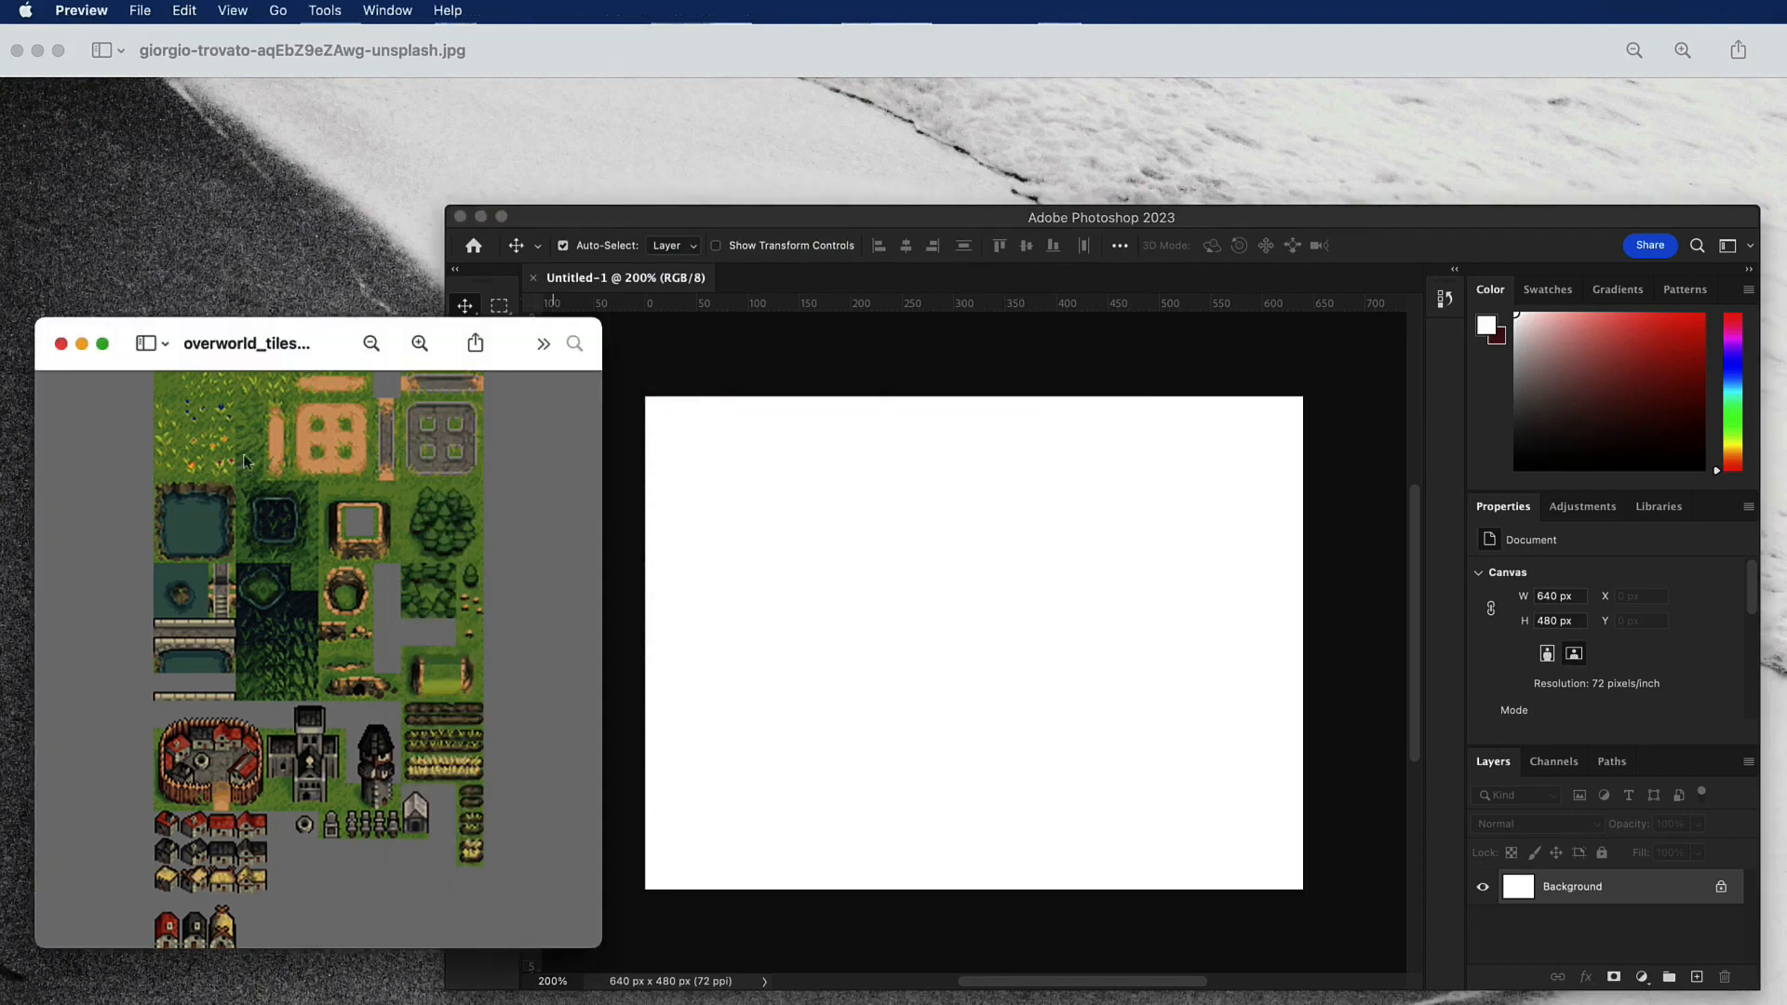
left_click(886, 225)
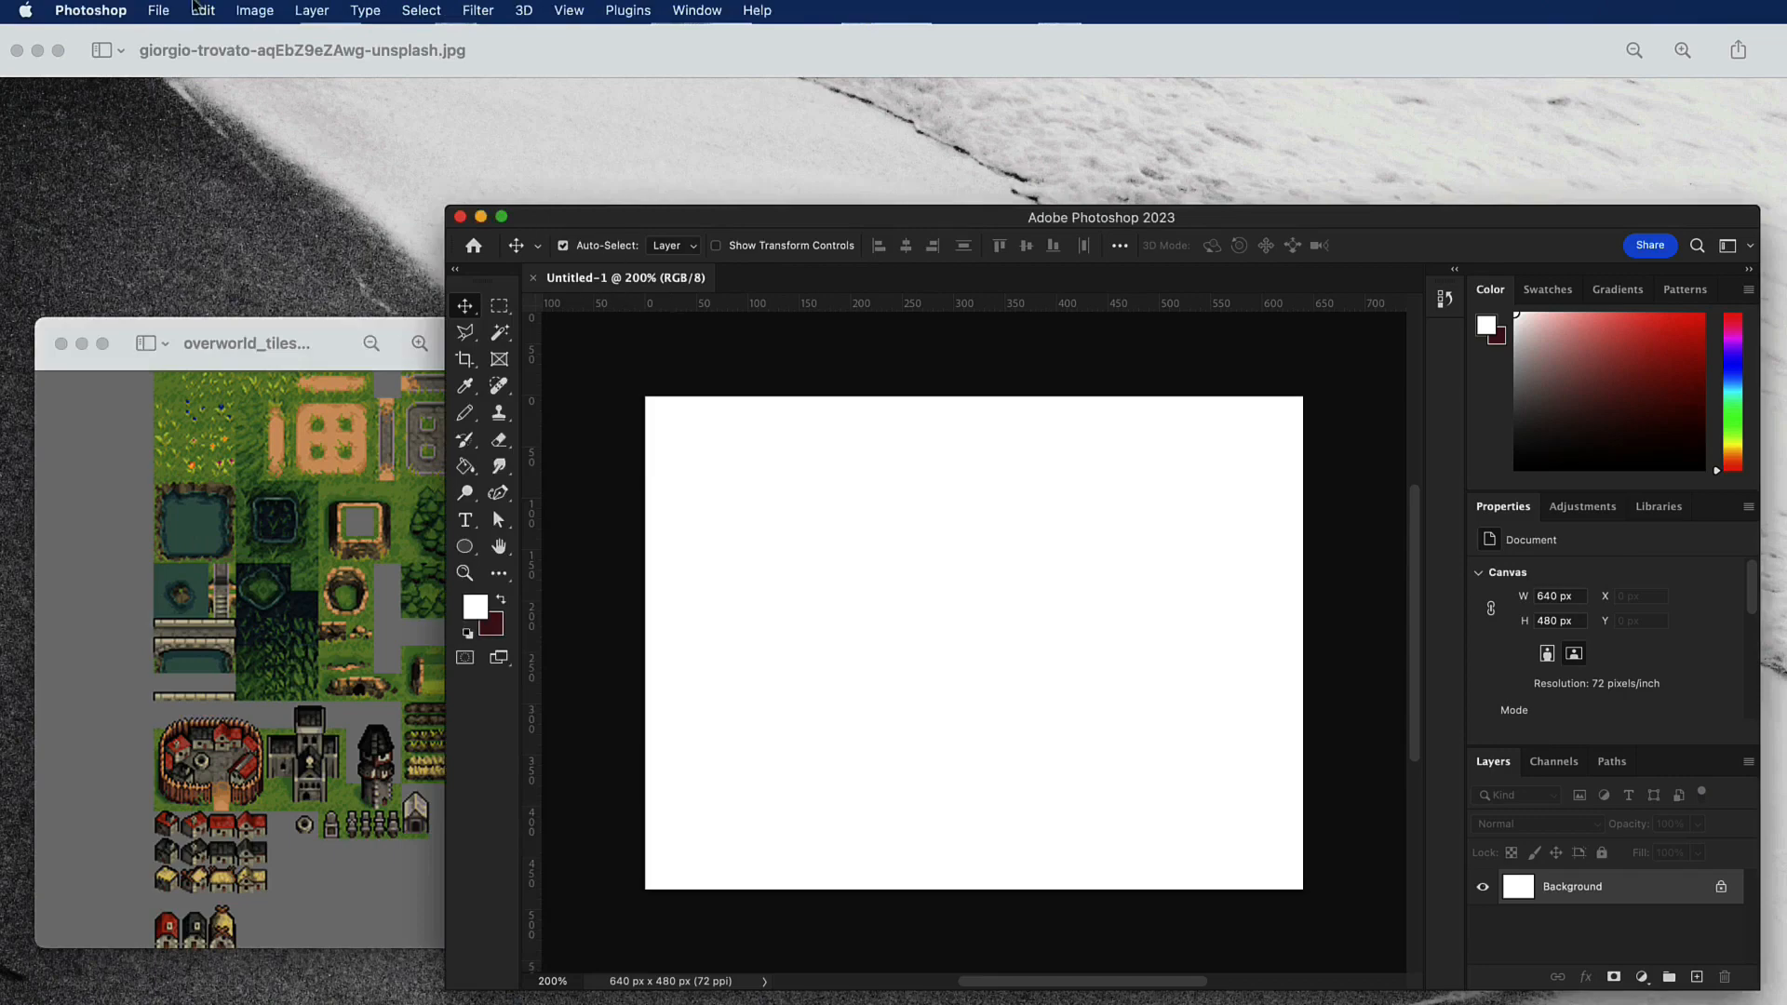
left_click(157, 9)
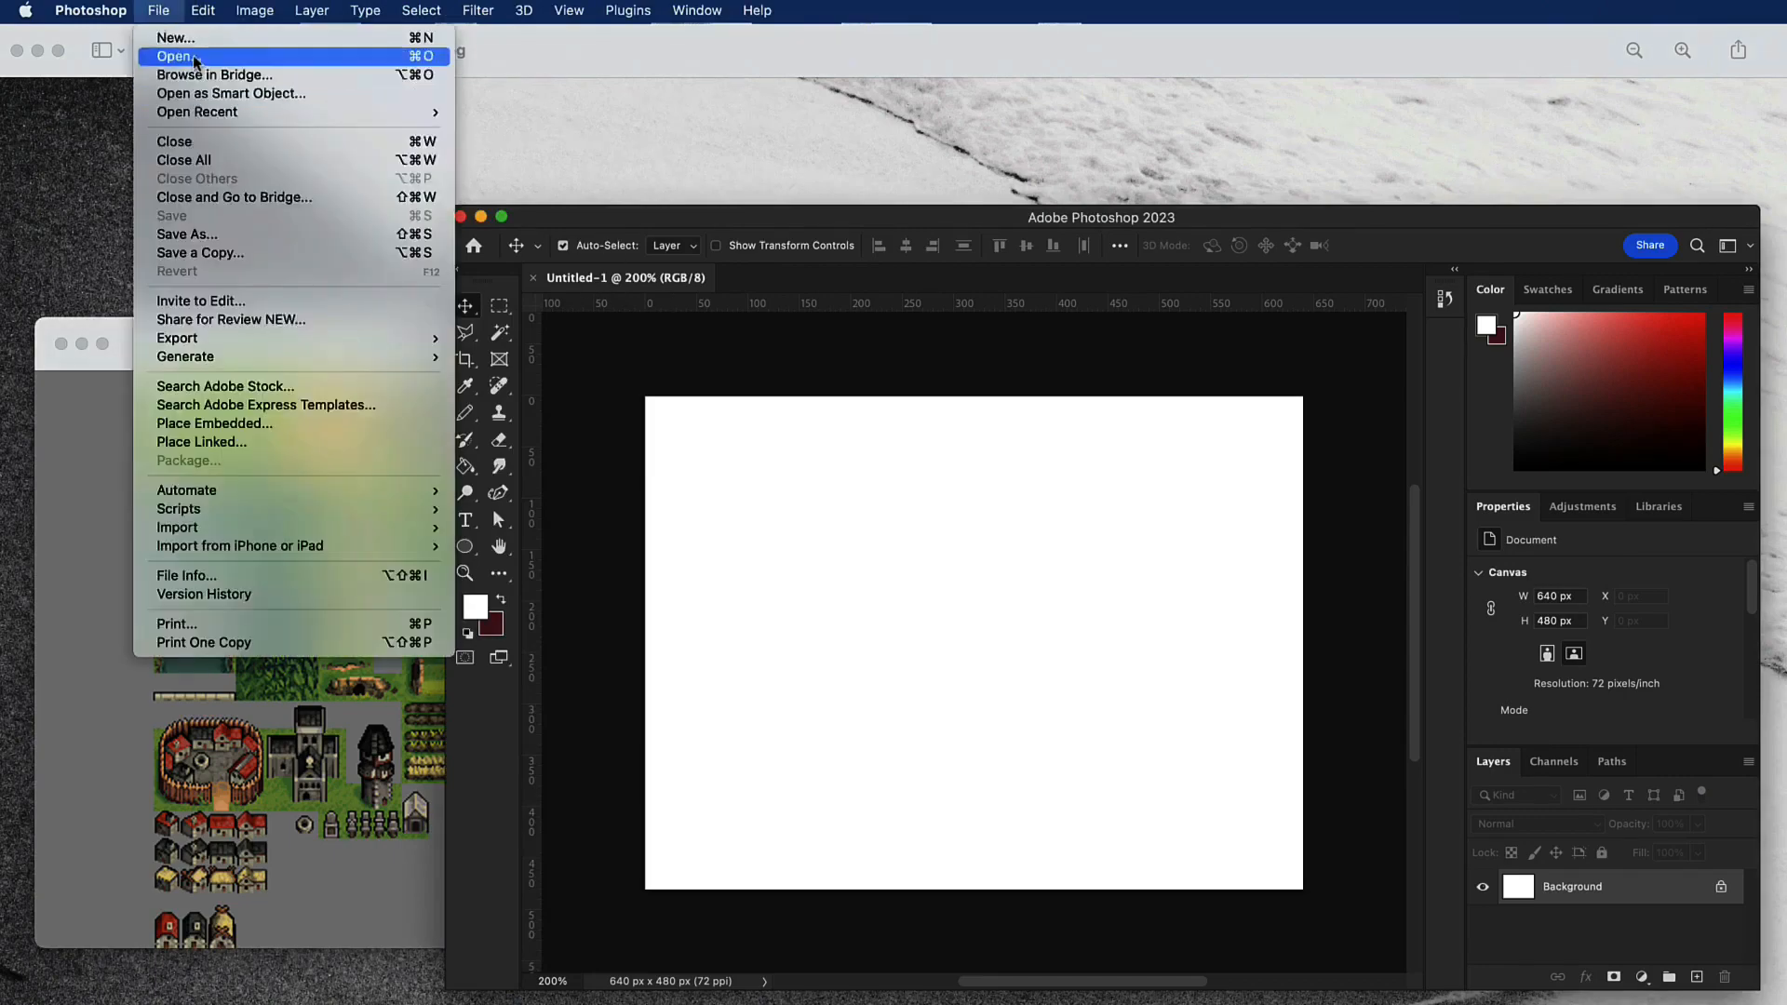
left_click(187, 56)
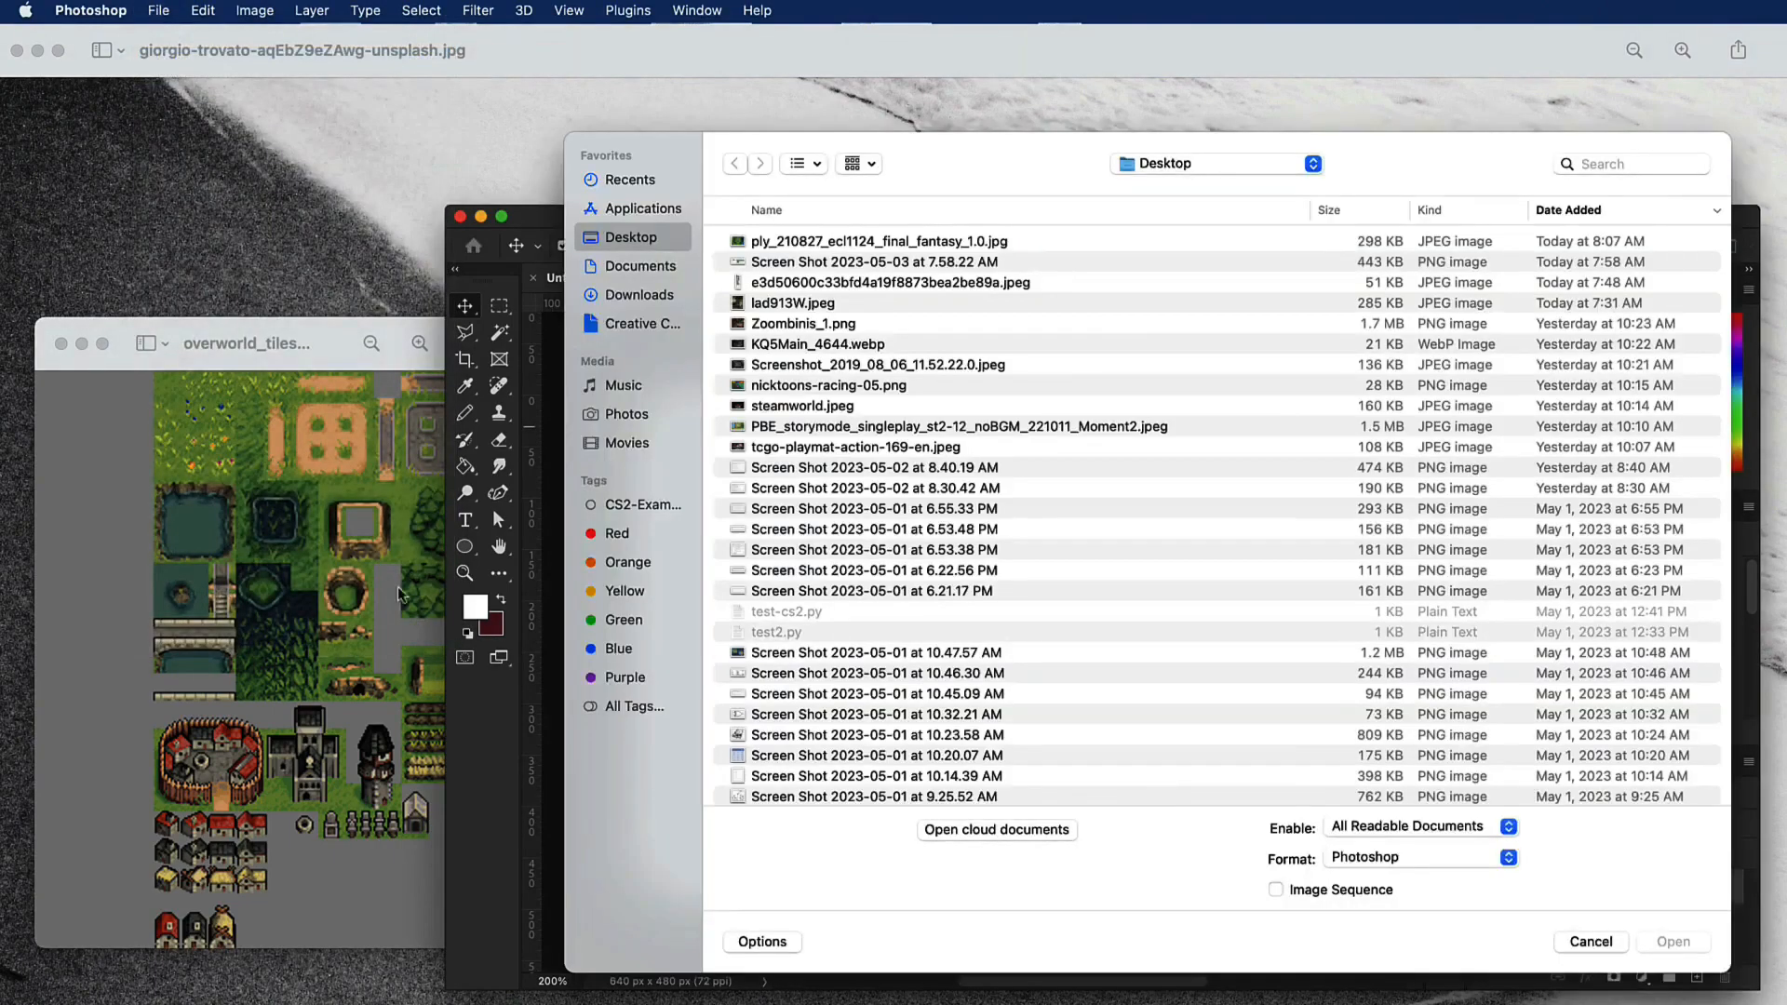
left_click(620, 296)
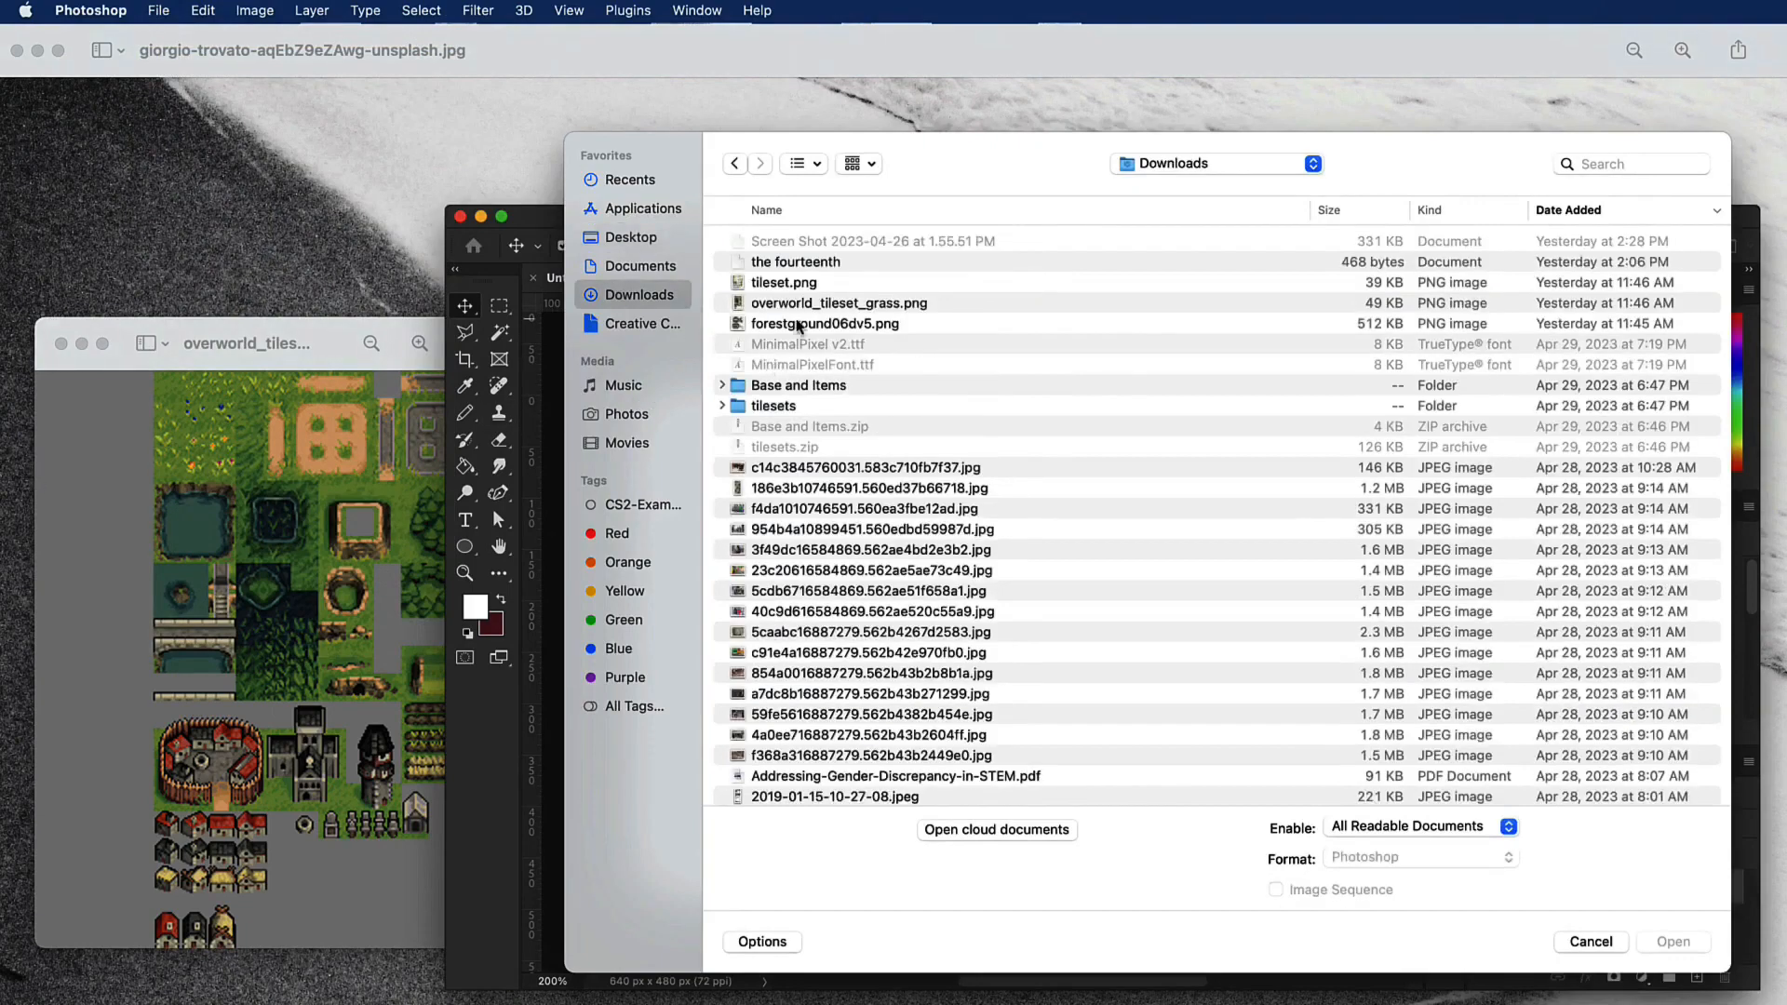
left_click(825, 303)
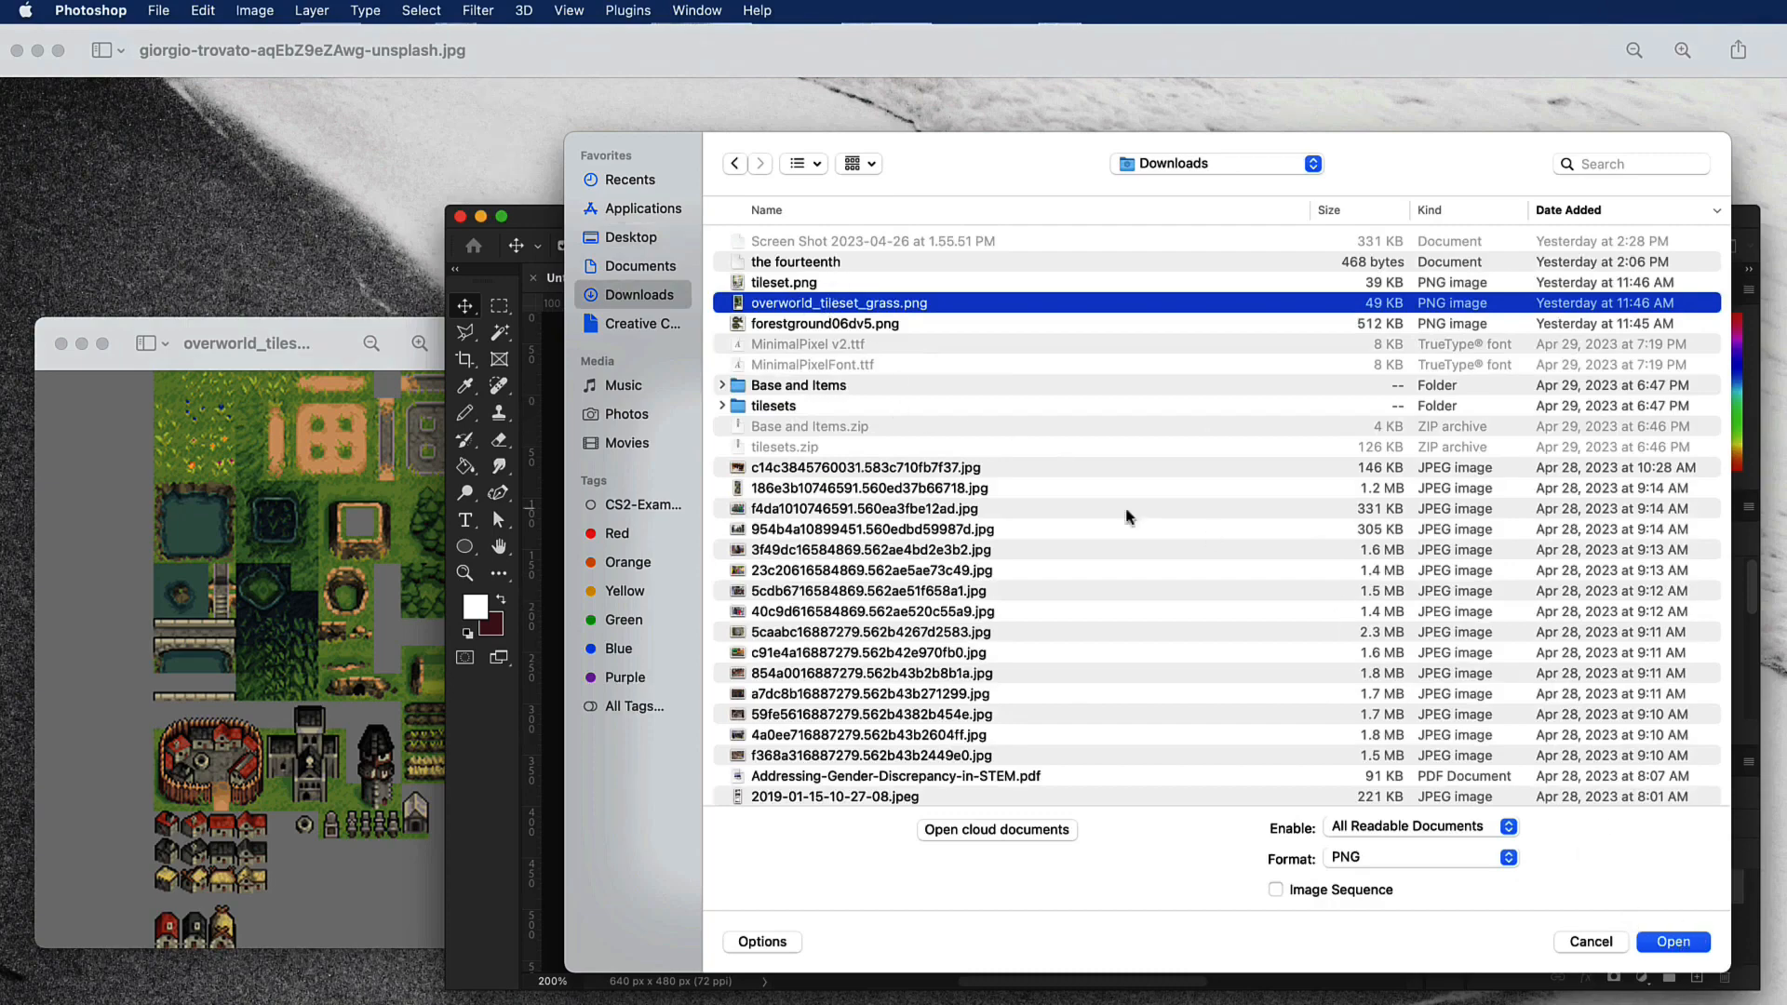
left_click(1672, 941)
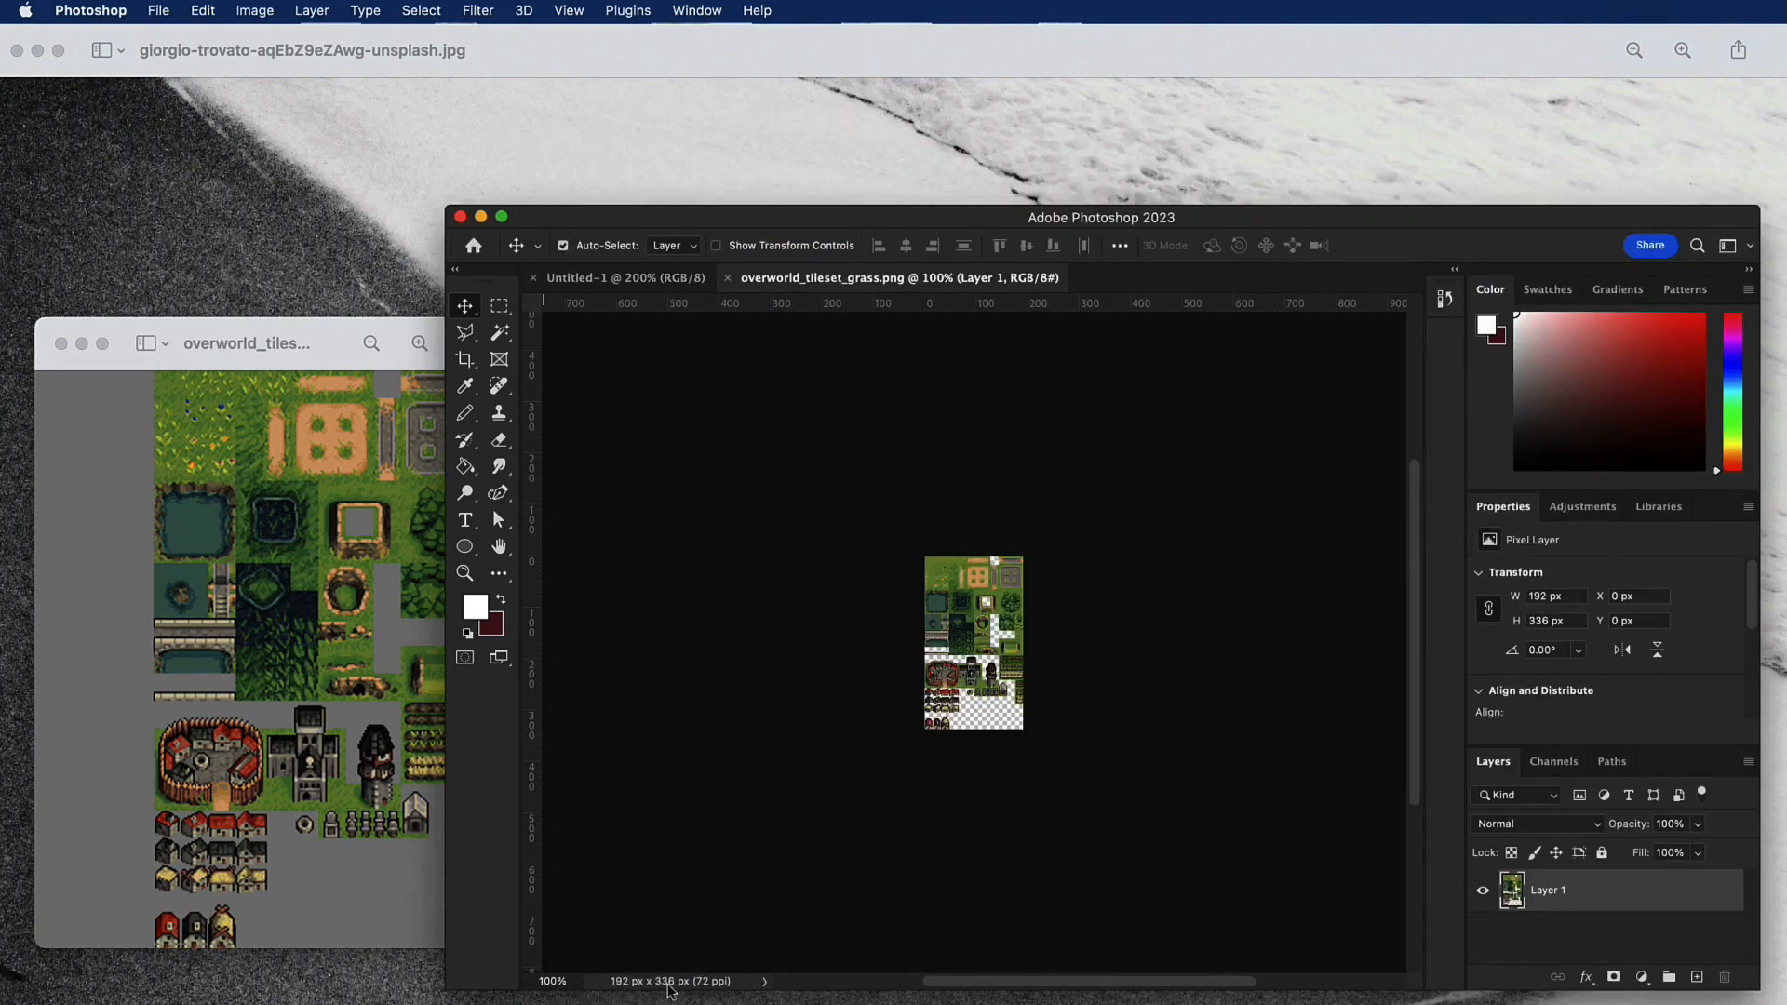
Place vertical guides along the left and right edges of the tileset image.
key("super+plus")
key("super+plus")
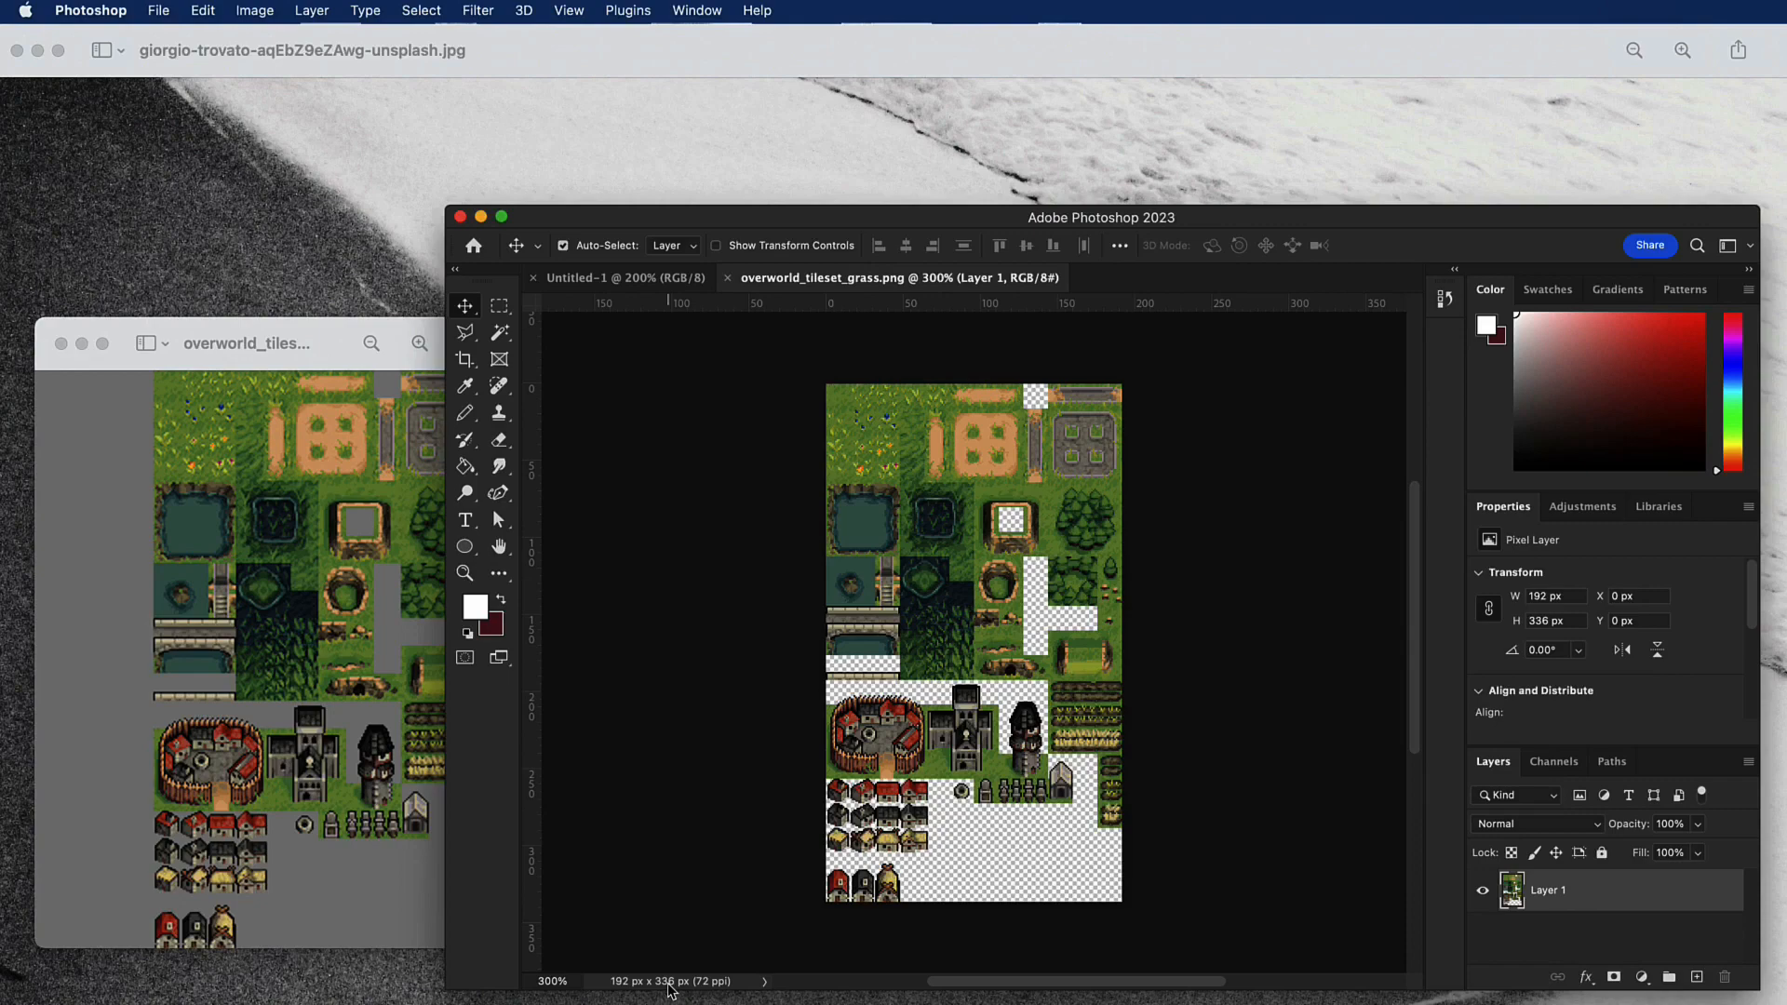
key("super+equal")
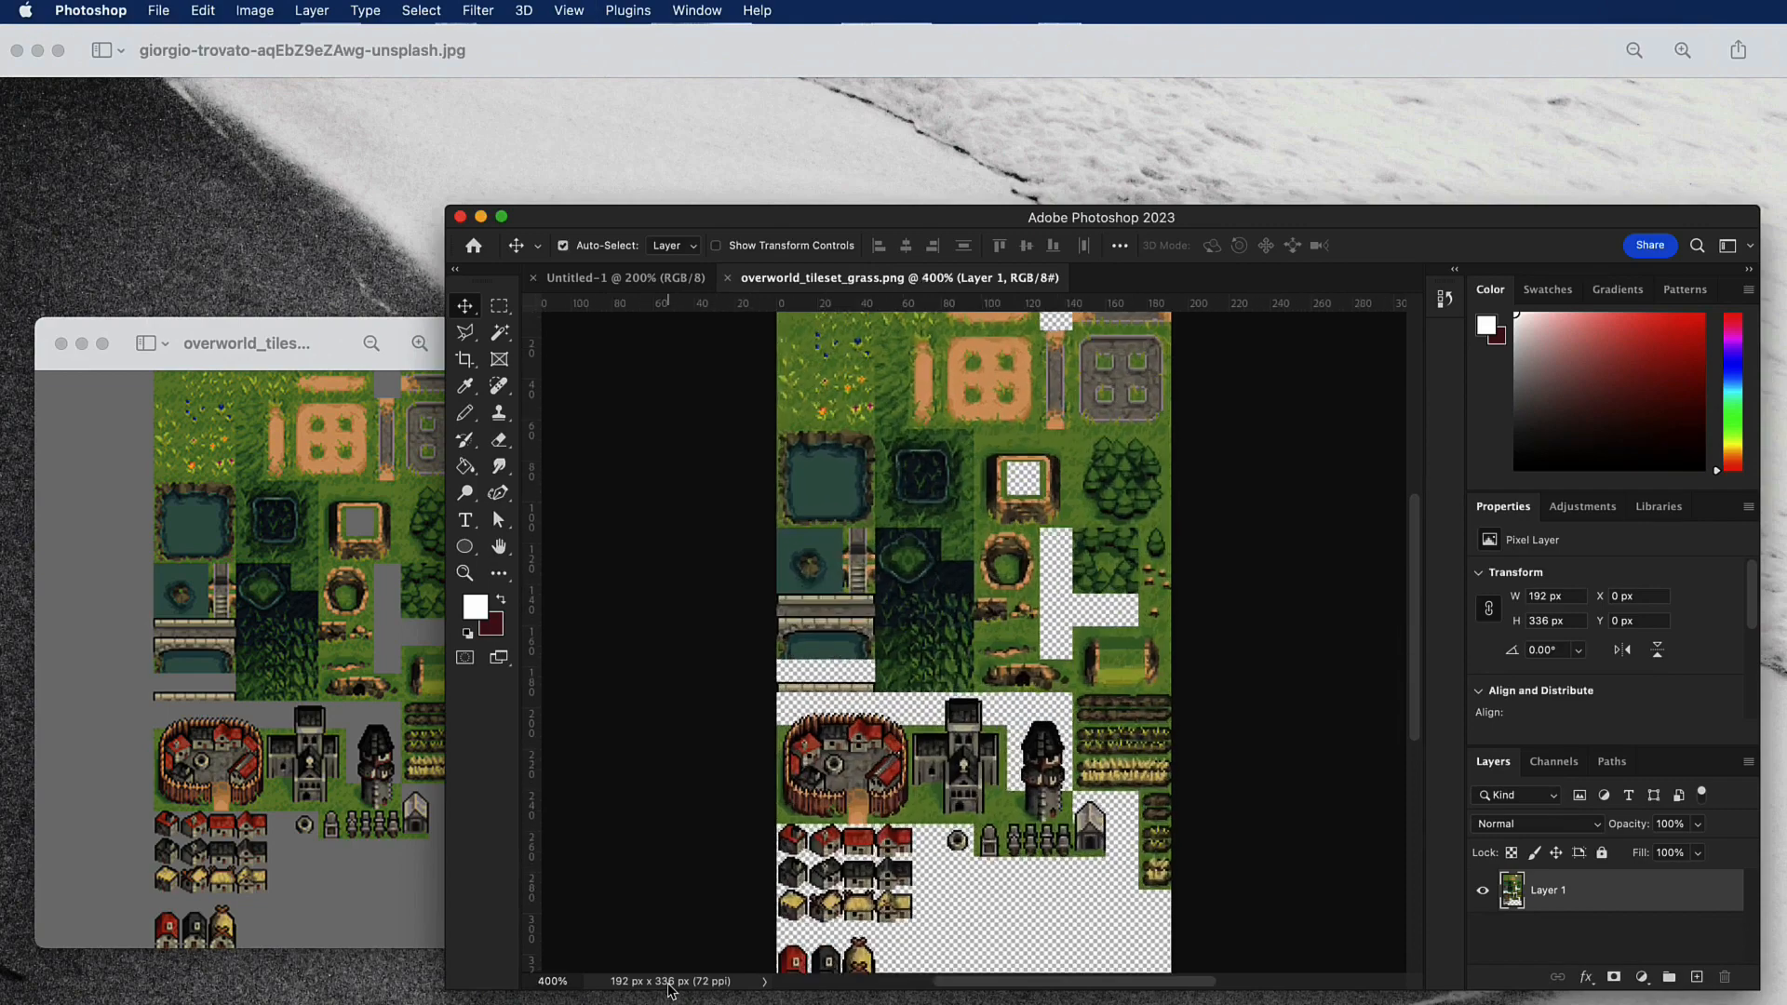
key("super+equal")
key("super+minus")
scroll(916, 643, "up", 5)
scroll(917, 642, "down", 3)
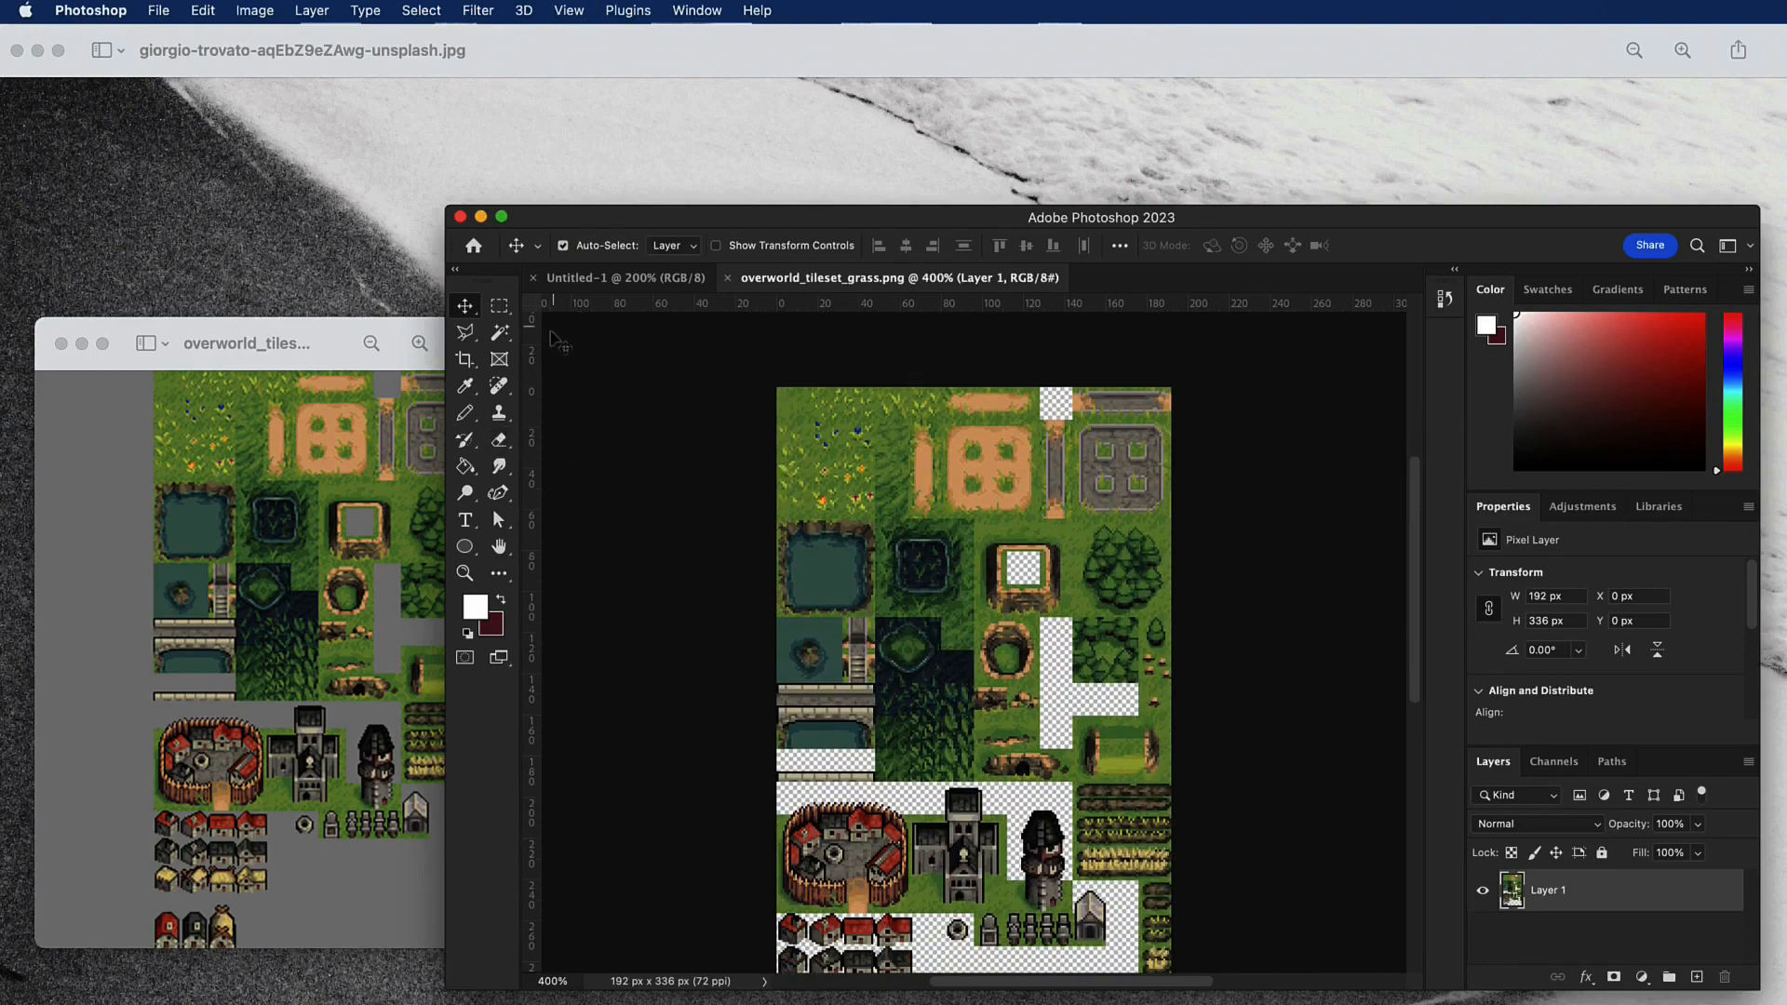
left_click(690, 12)
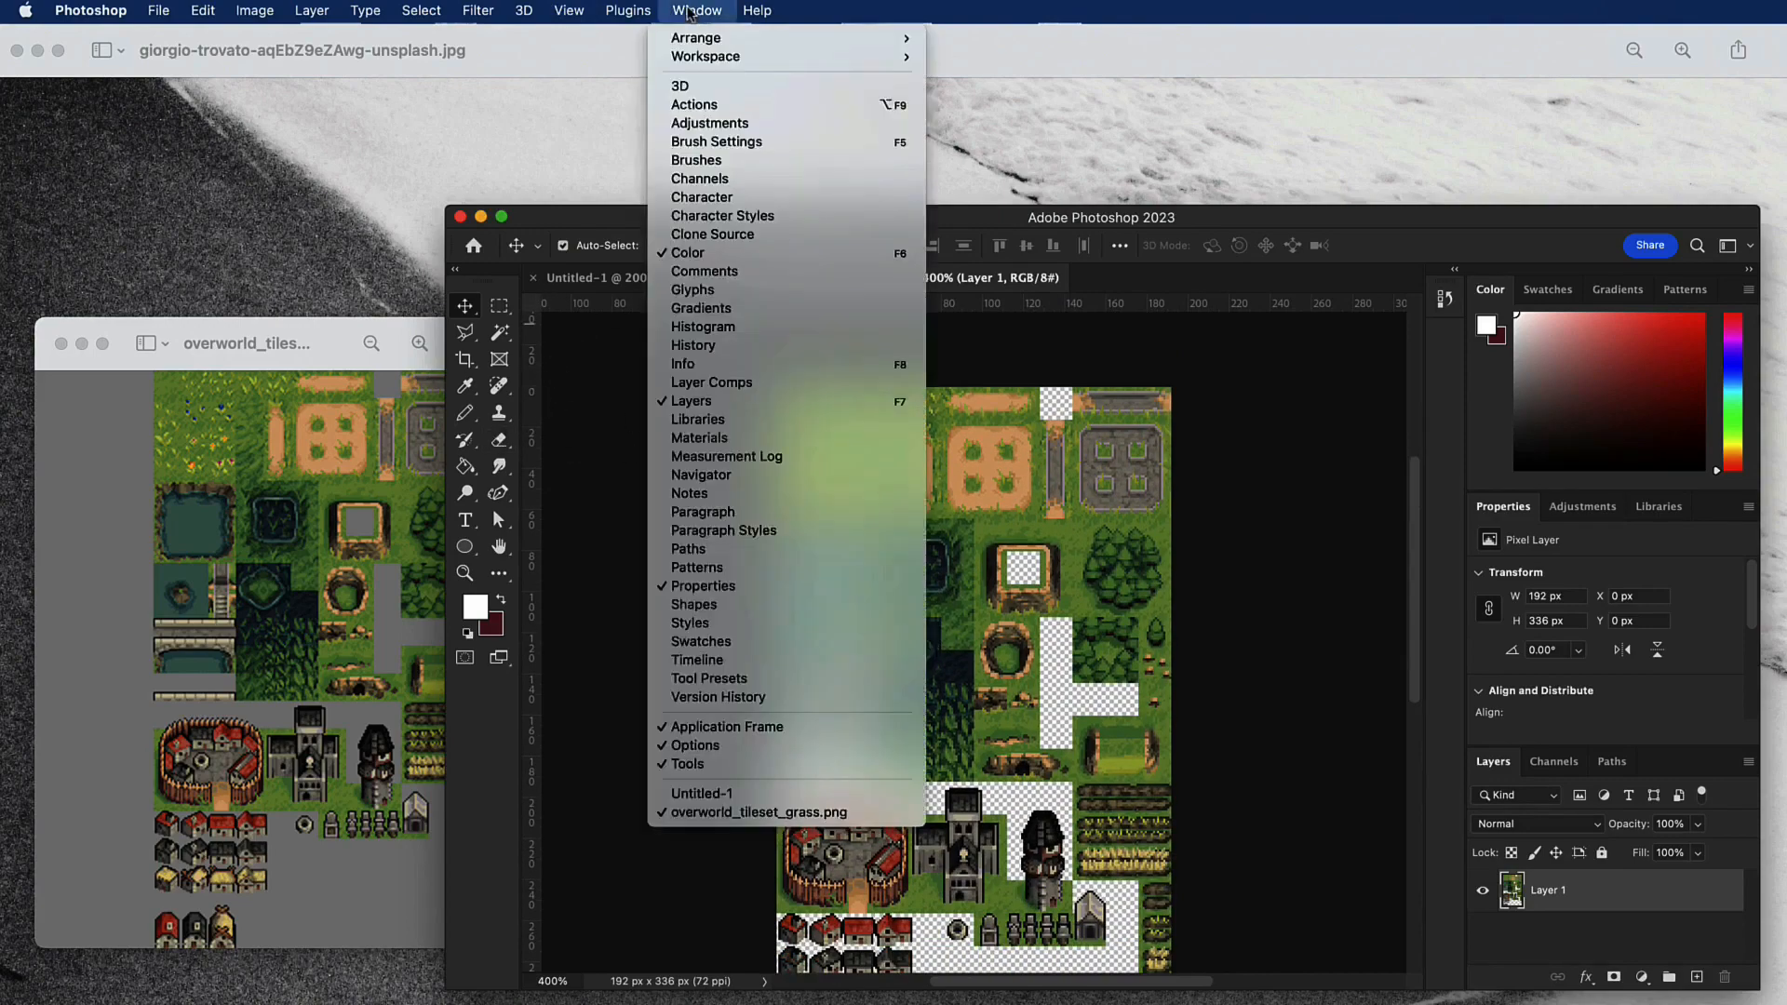
mouse_move(571, 11)
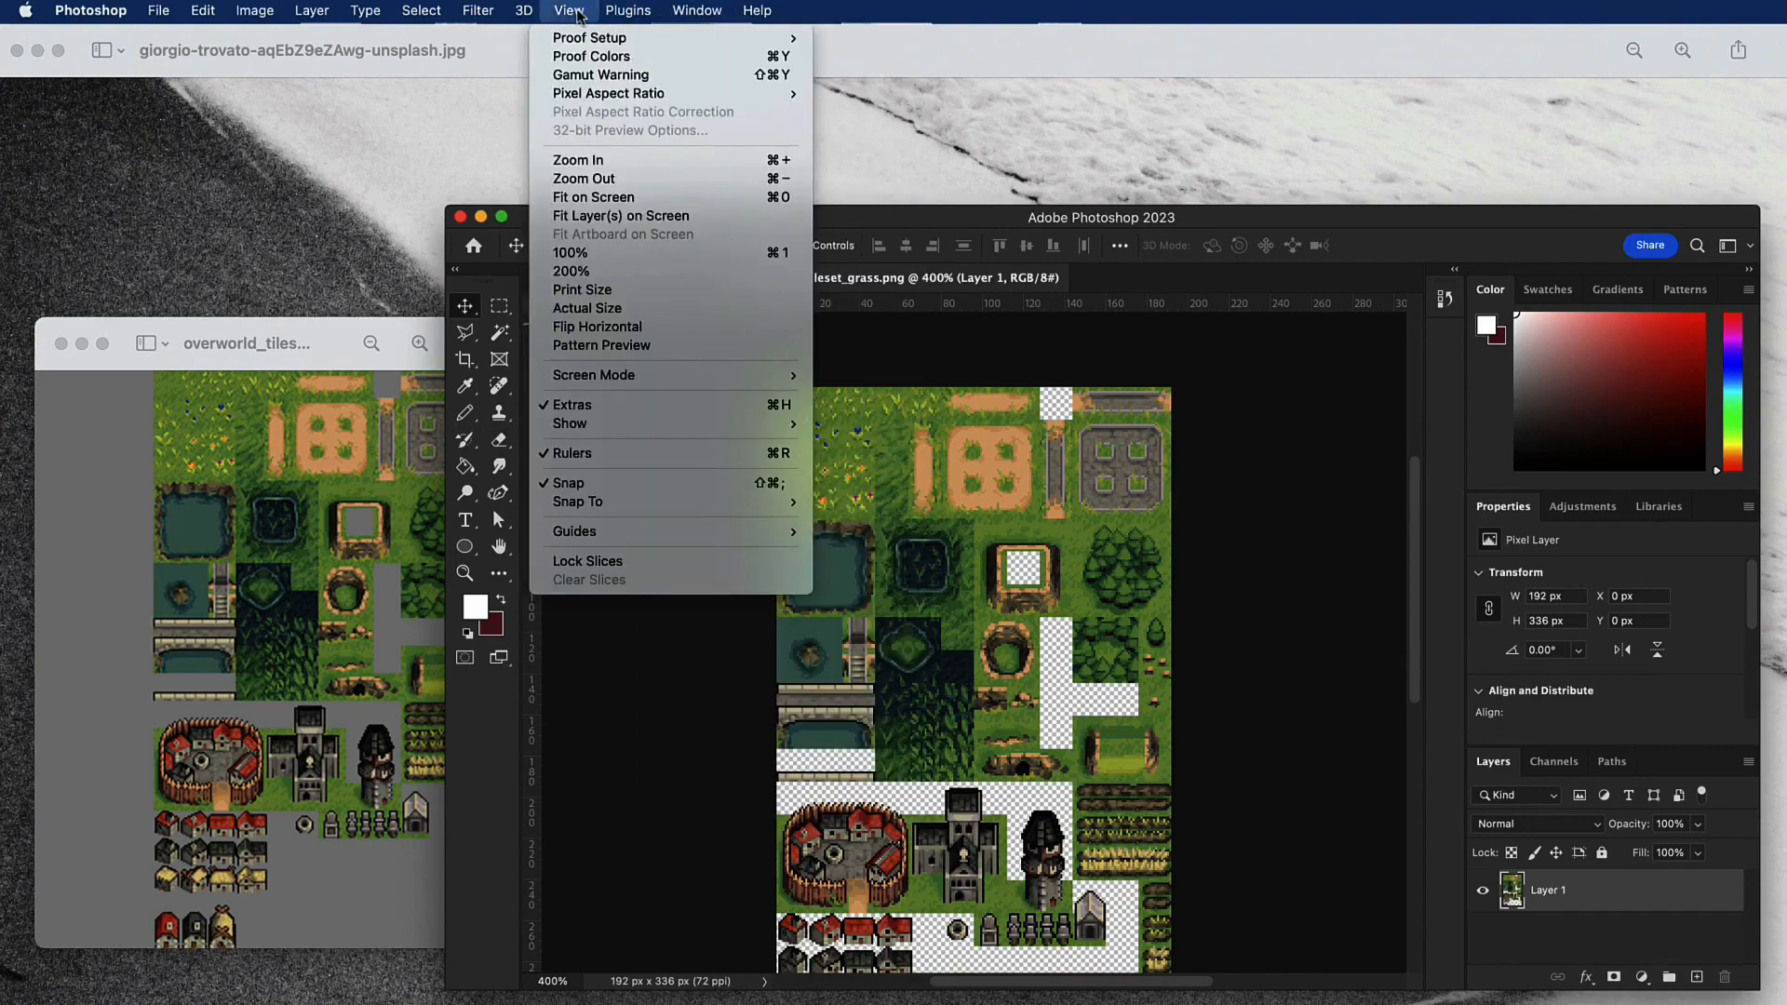
left_click(600, 454)
left_click_drag(533, 417, 777, 424)
left_click_drag(531, 438, 1171, 439)
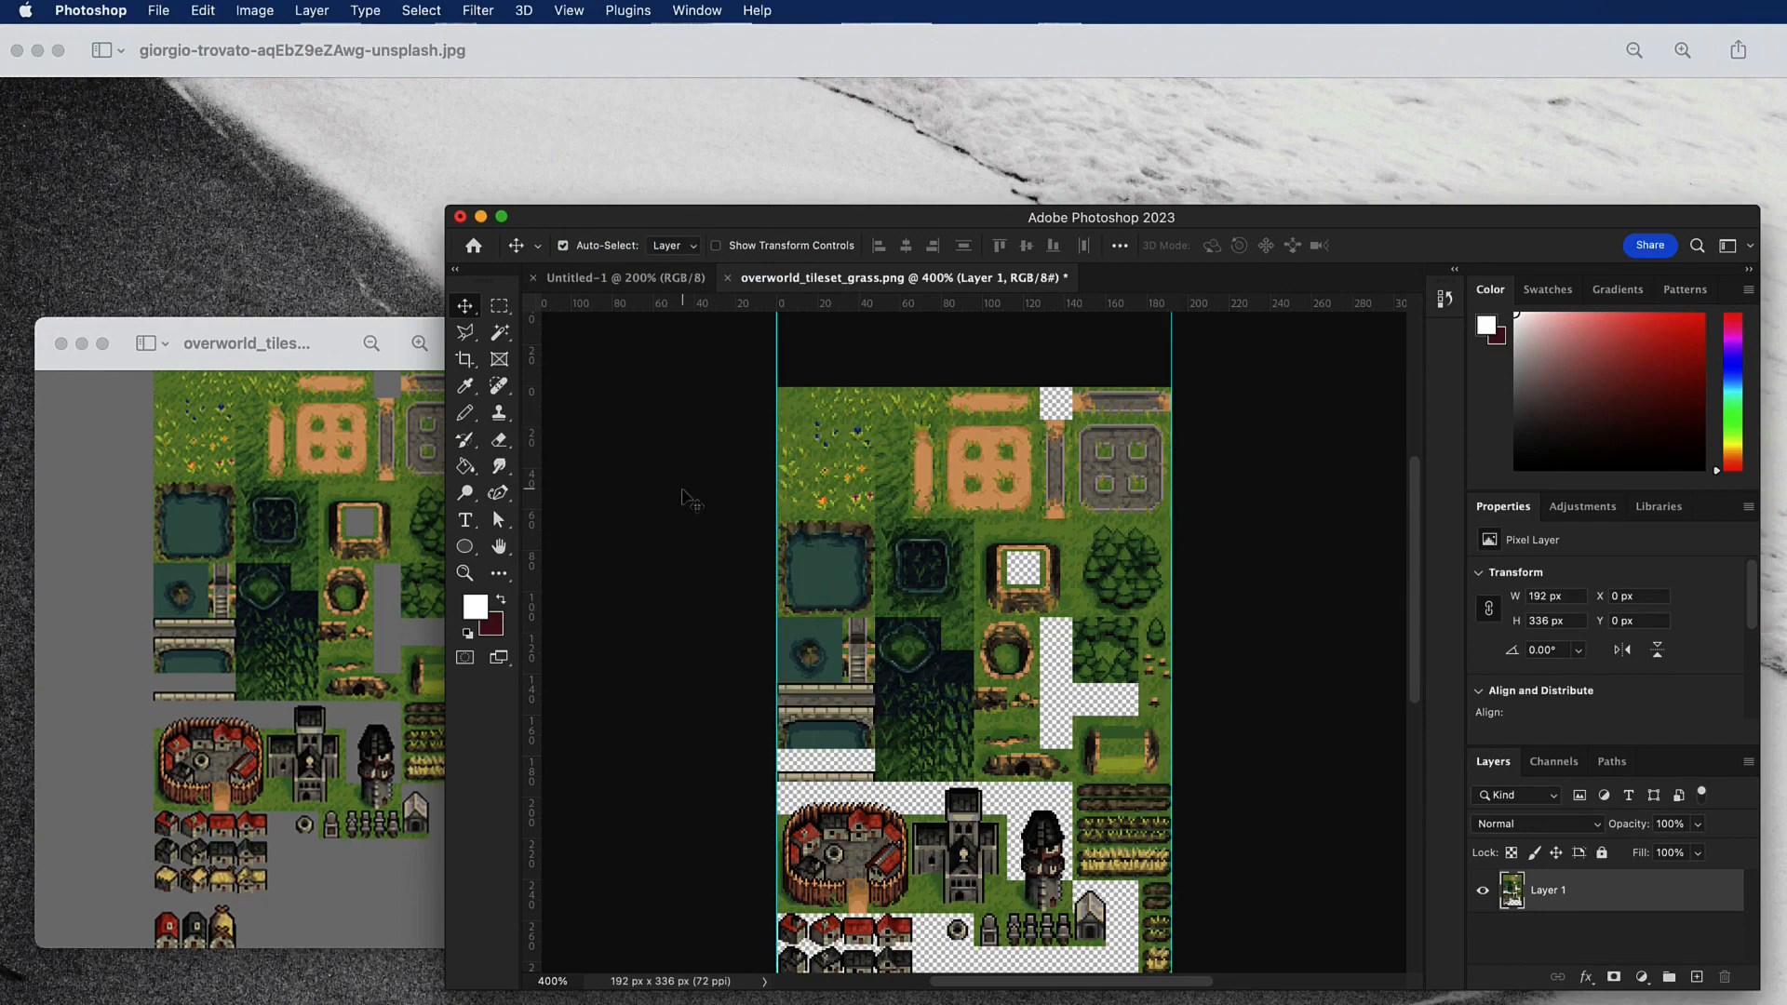
Place a vertical guide along the left edge of the transparent square in the tileset's top row.
key("super+equal")
key("super+equal")
key("super+equal")
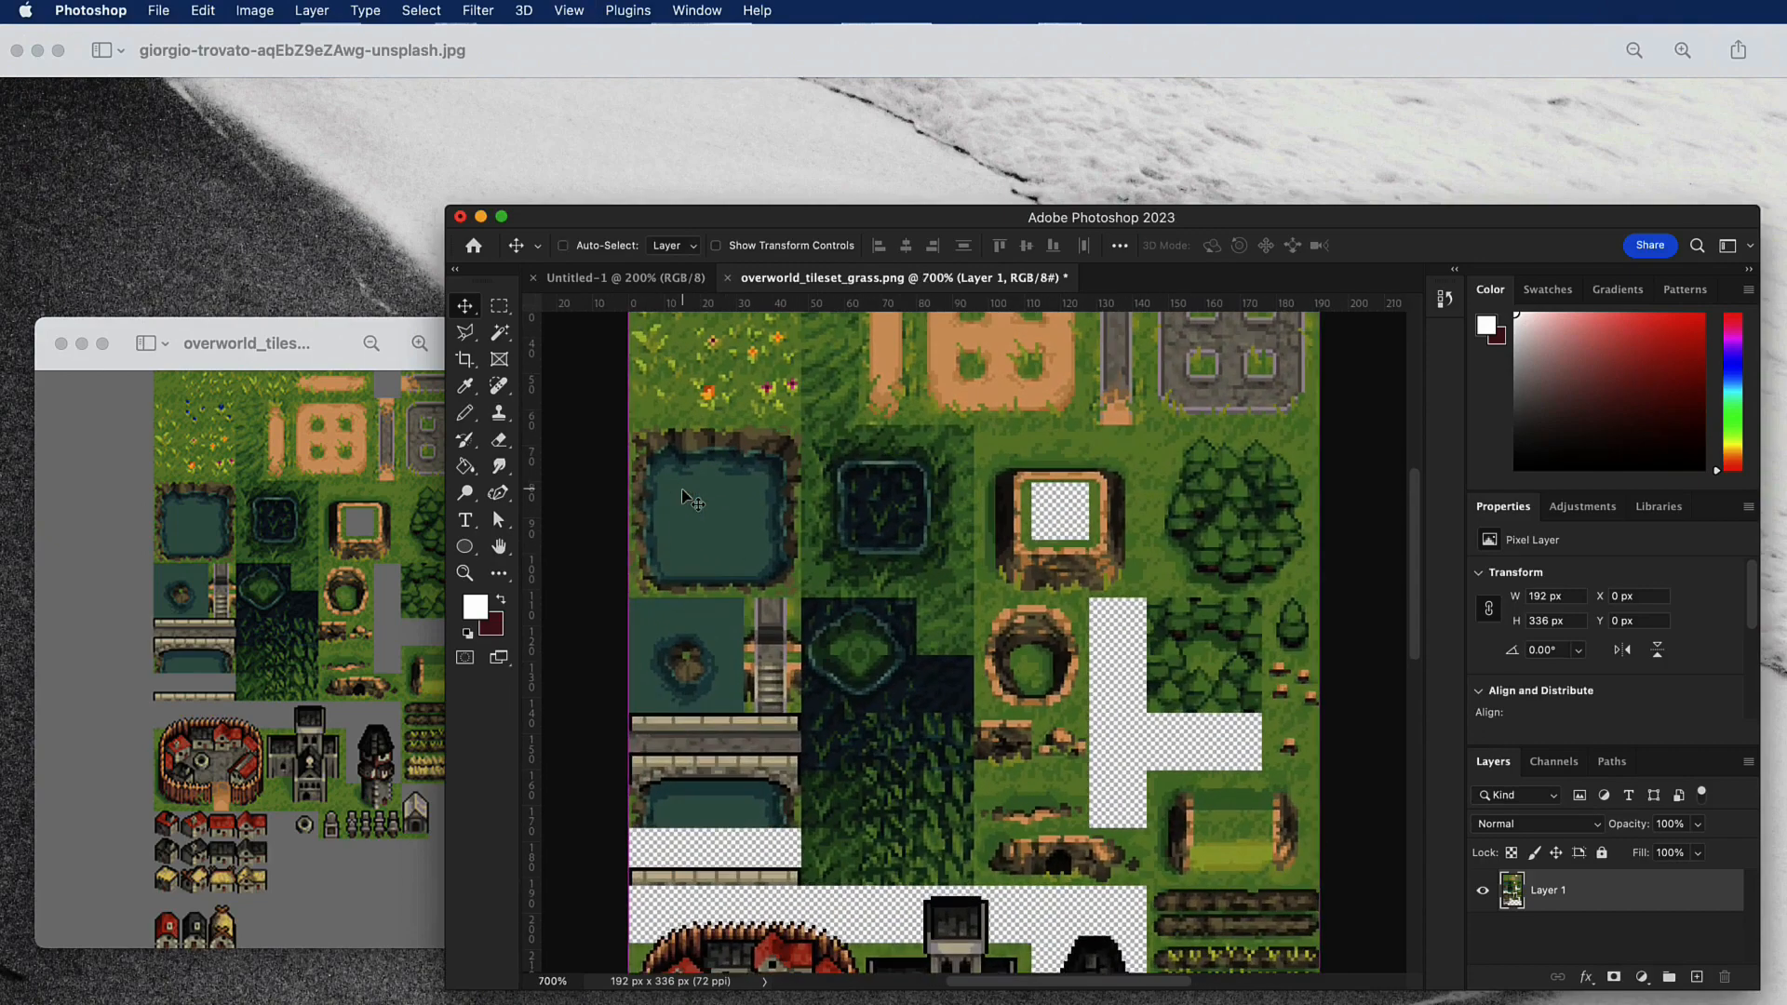
scroll(694, 500, "up", 5)
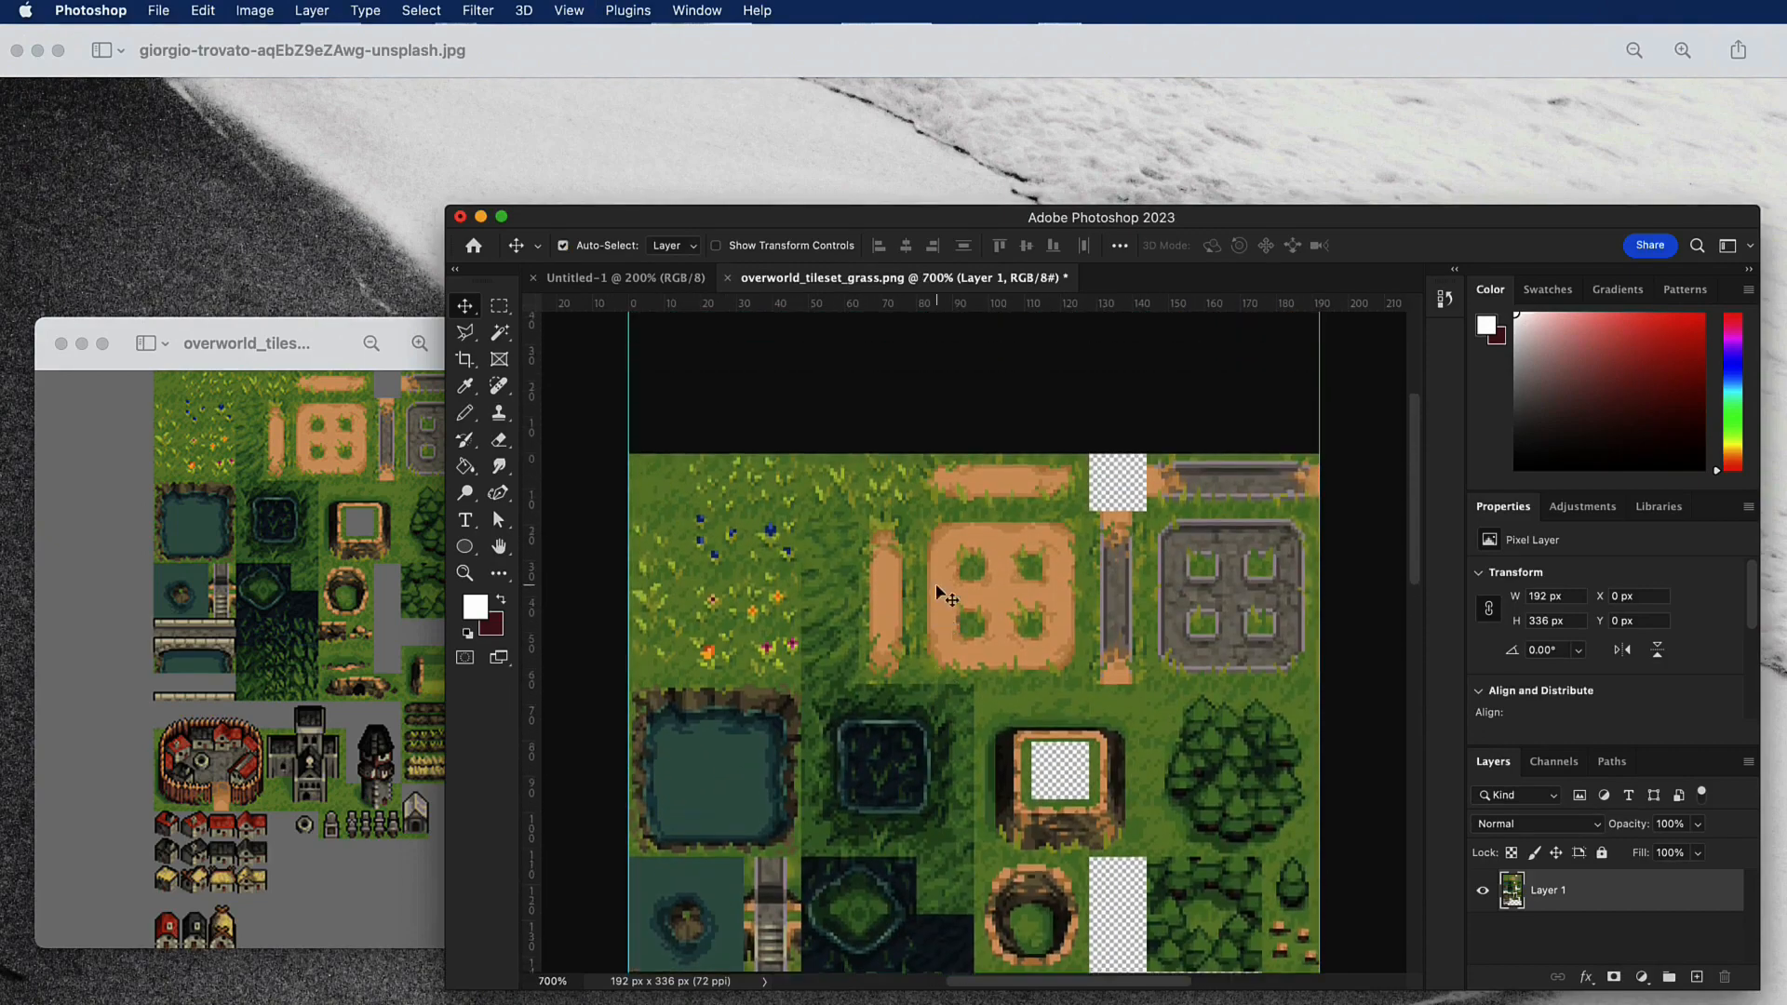
left_click_drag(531, 558, 1089, 524)
Add a vertical guide along the transparent square's right edge and a horizontal guide at Y 16 px along its bottom edge.
key("super+equal")
key("super+equal")
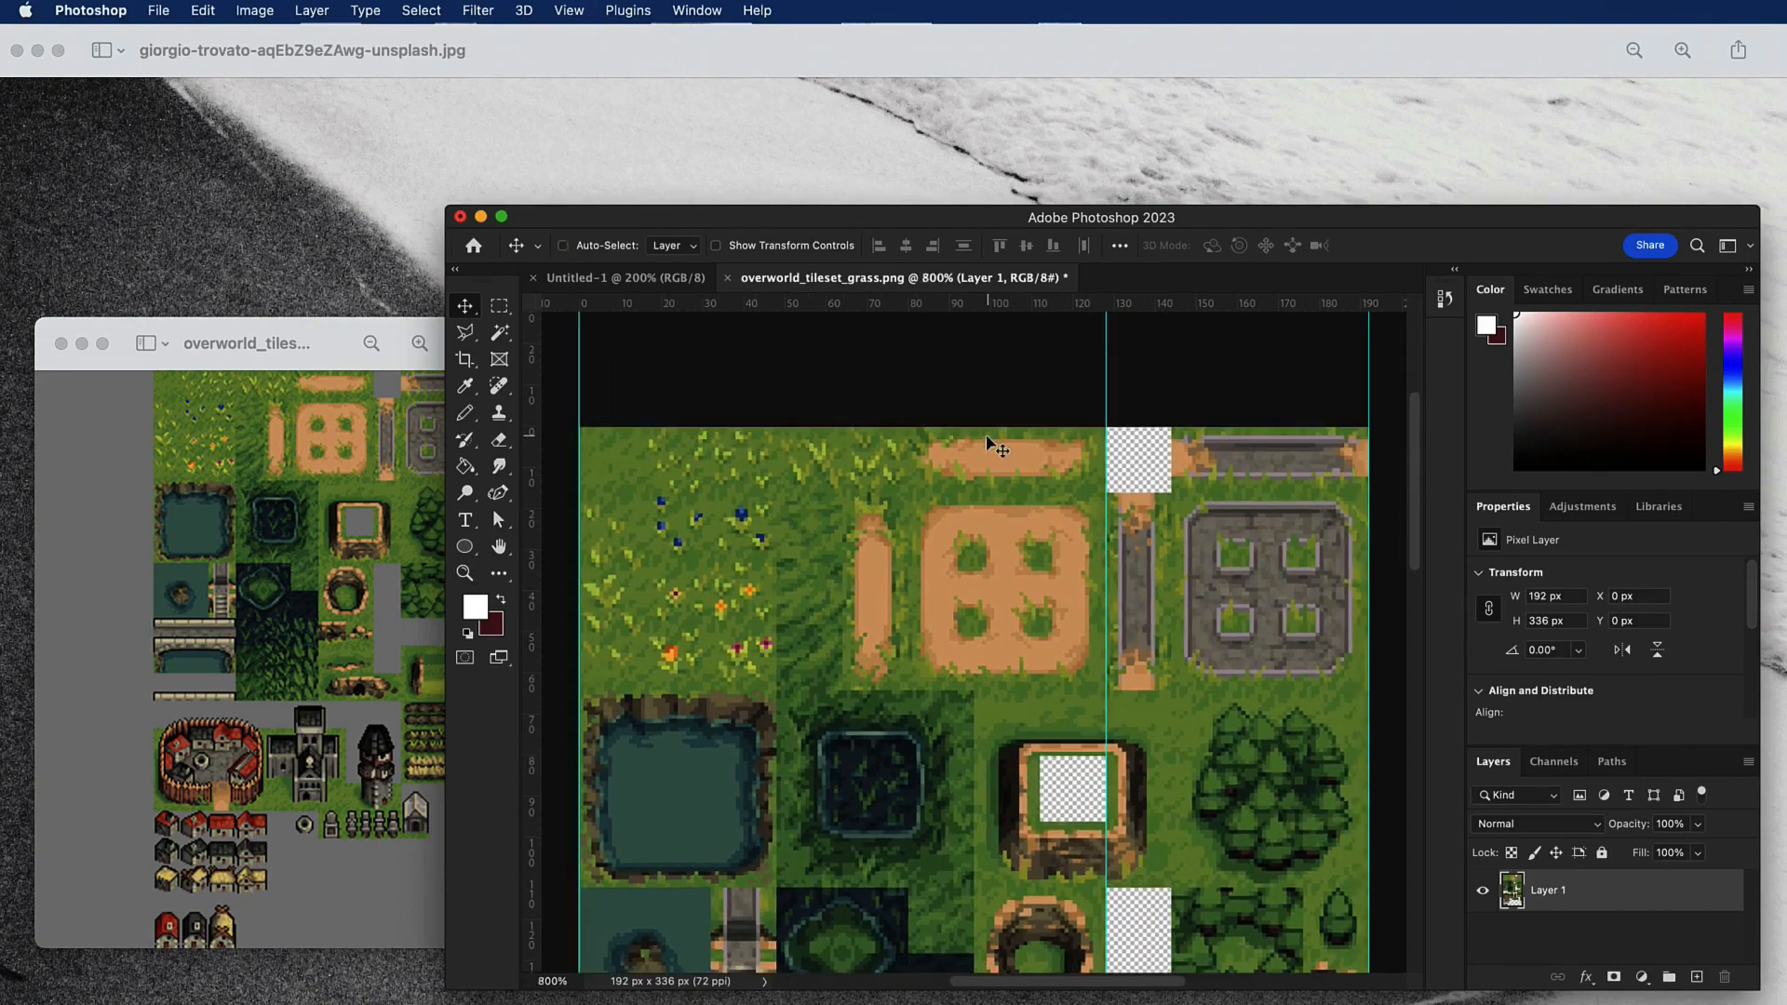
scroll(994, 447, "right", 7)
scroll(994, 446, "up", 4)
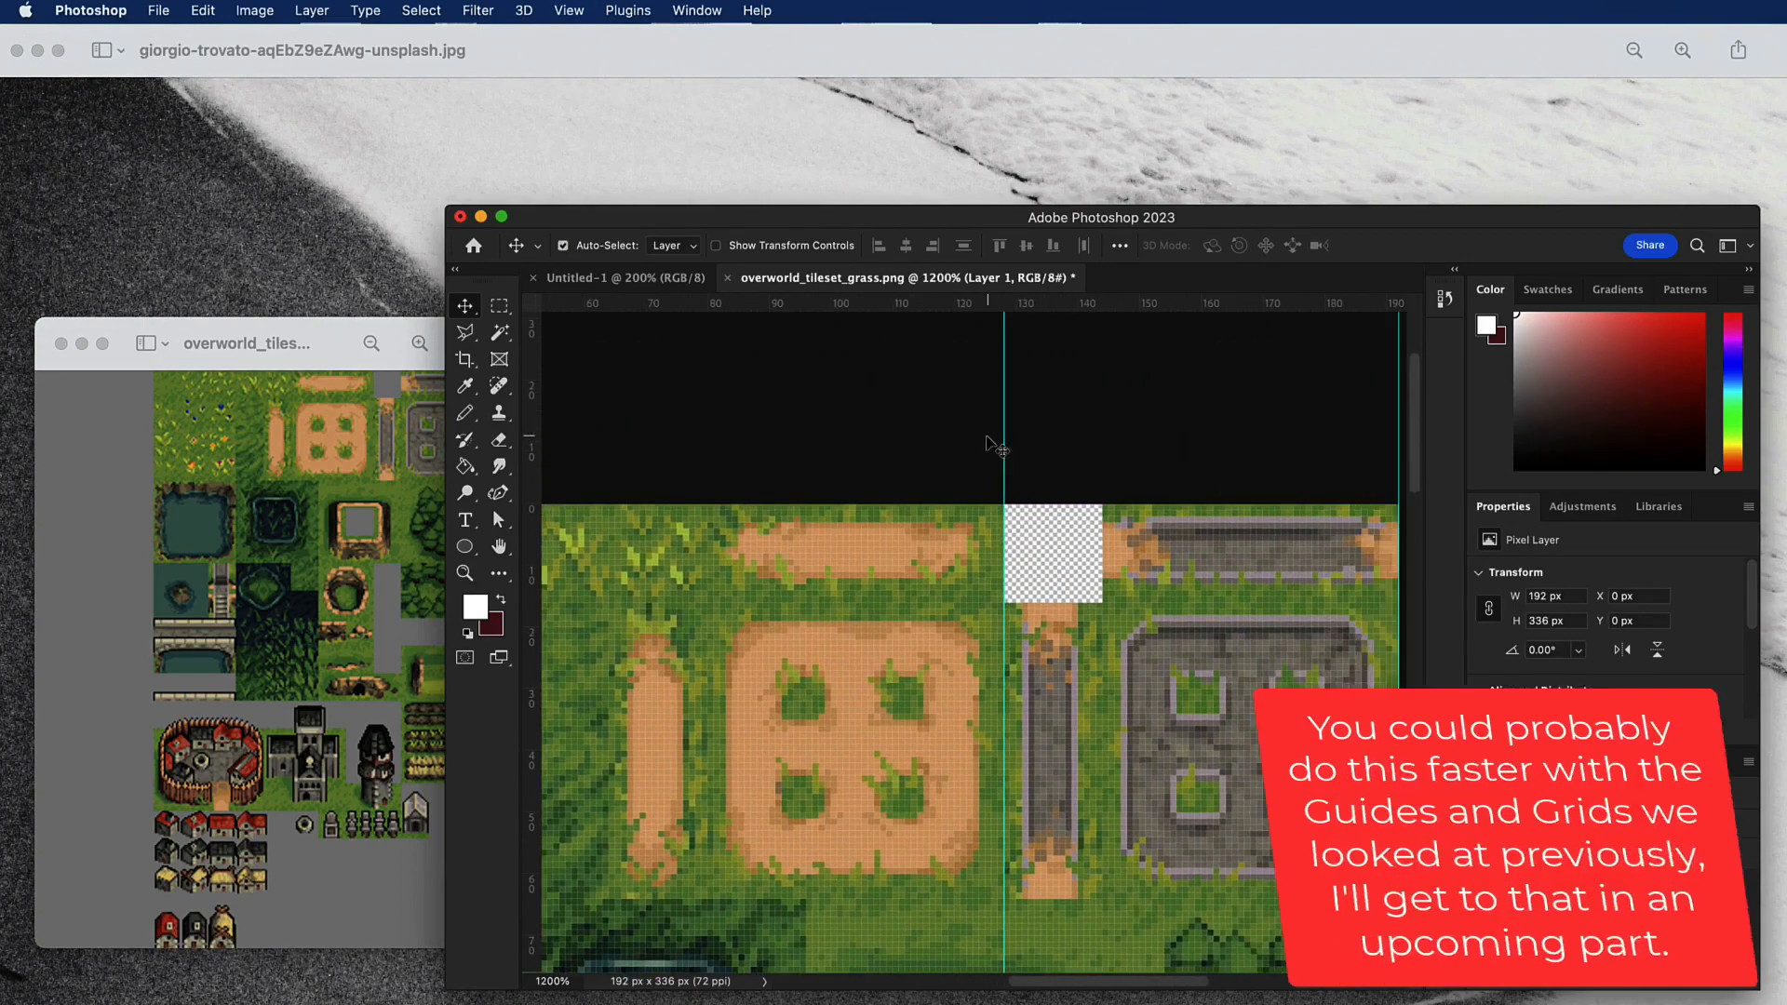
scroll(994, 447, "right", 2)
scroll(994, 446, "down", 1)
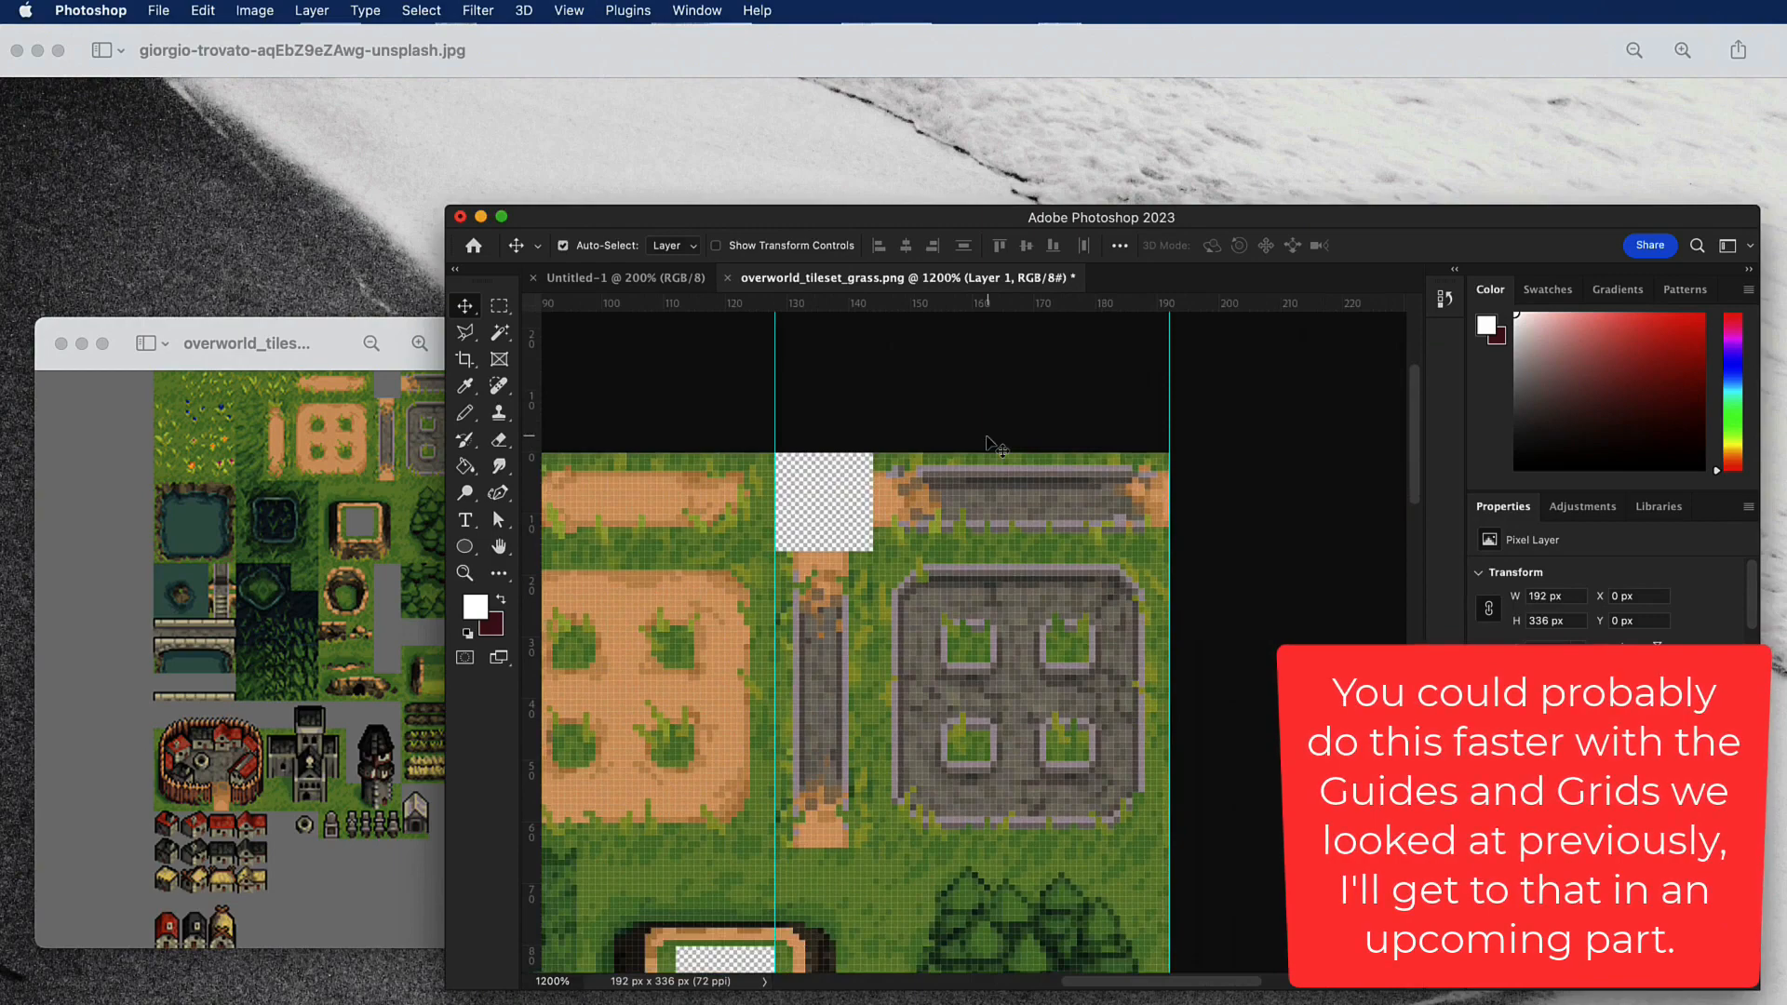
key("super+equal")
key("super+equal")
key("super+equal")
key("super+minus")
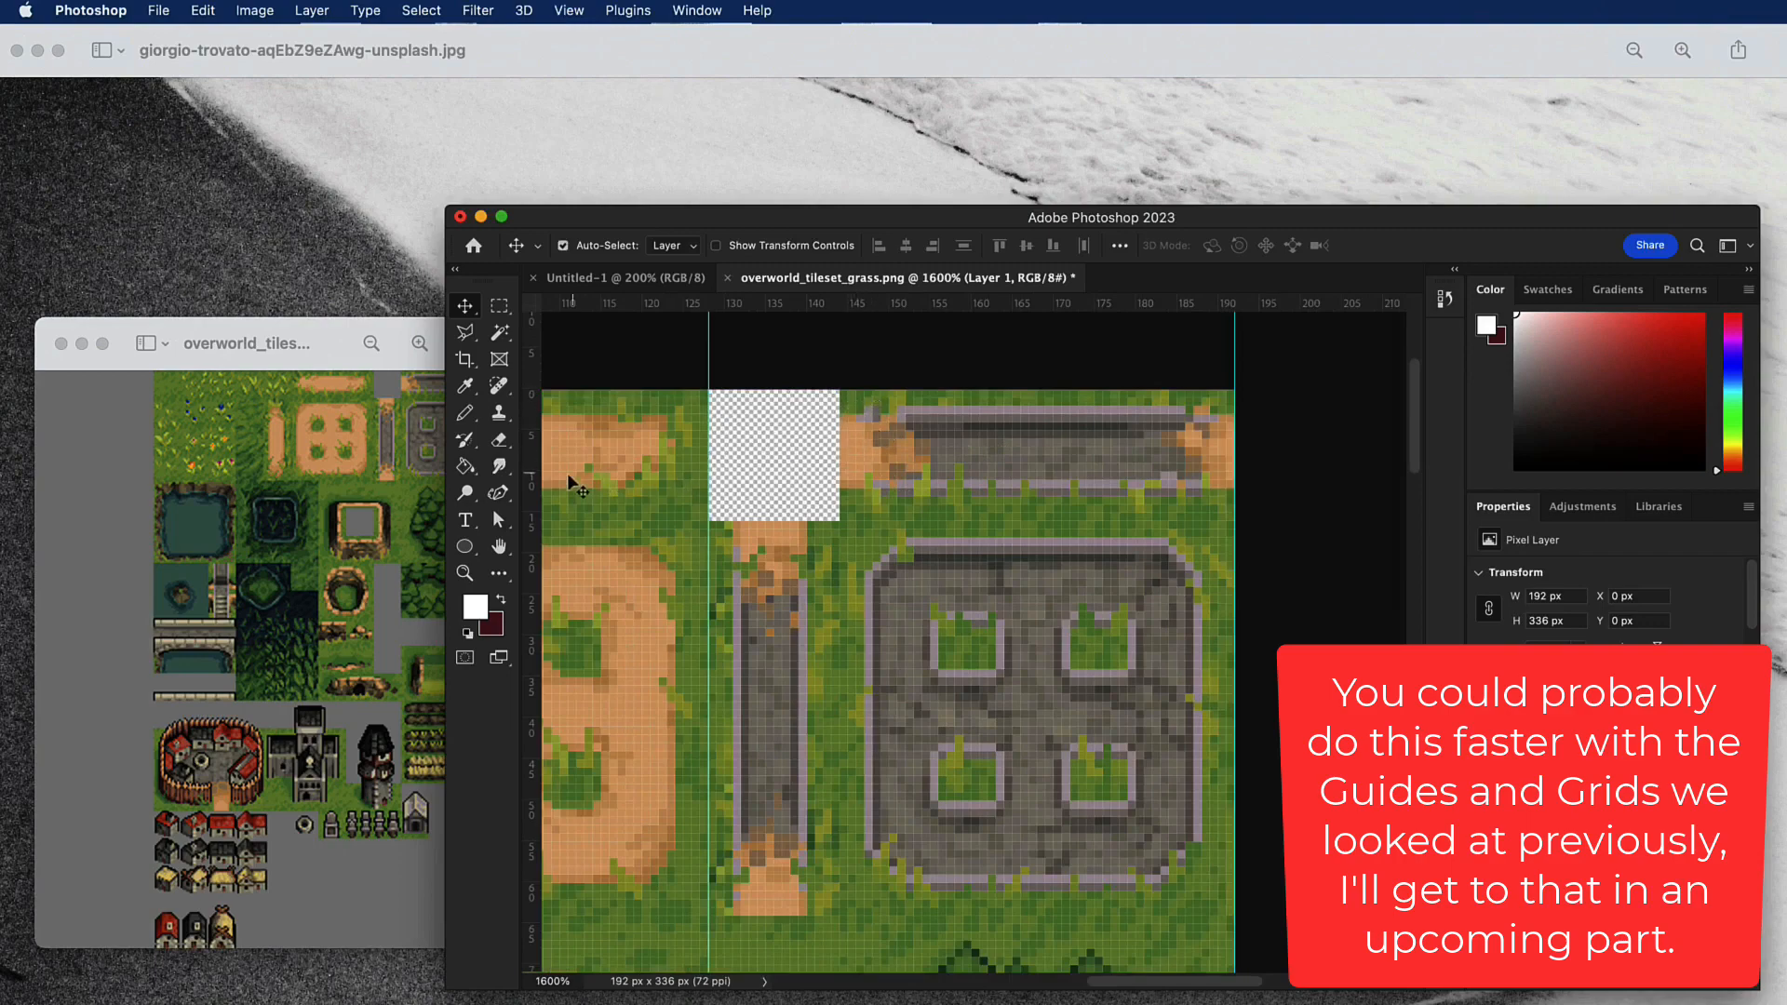
left_click_drag(534, 485, 839, 472)
scroll(819, 486, "left", 3)
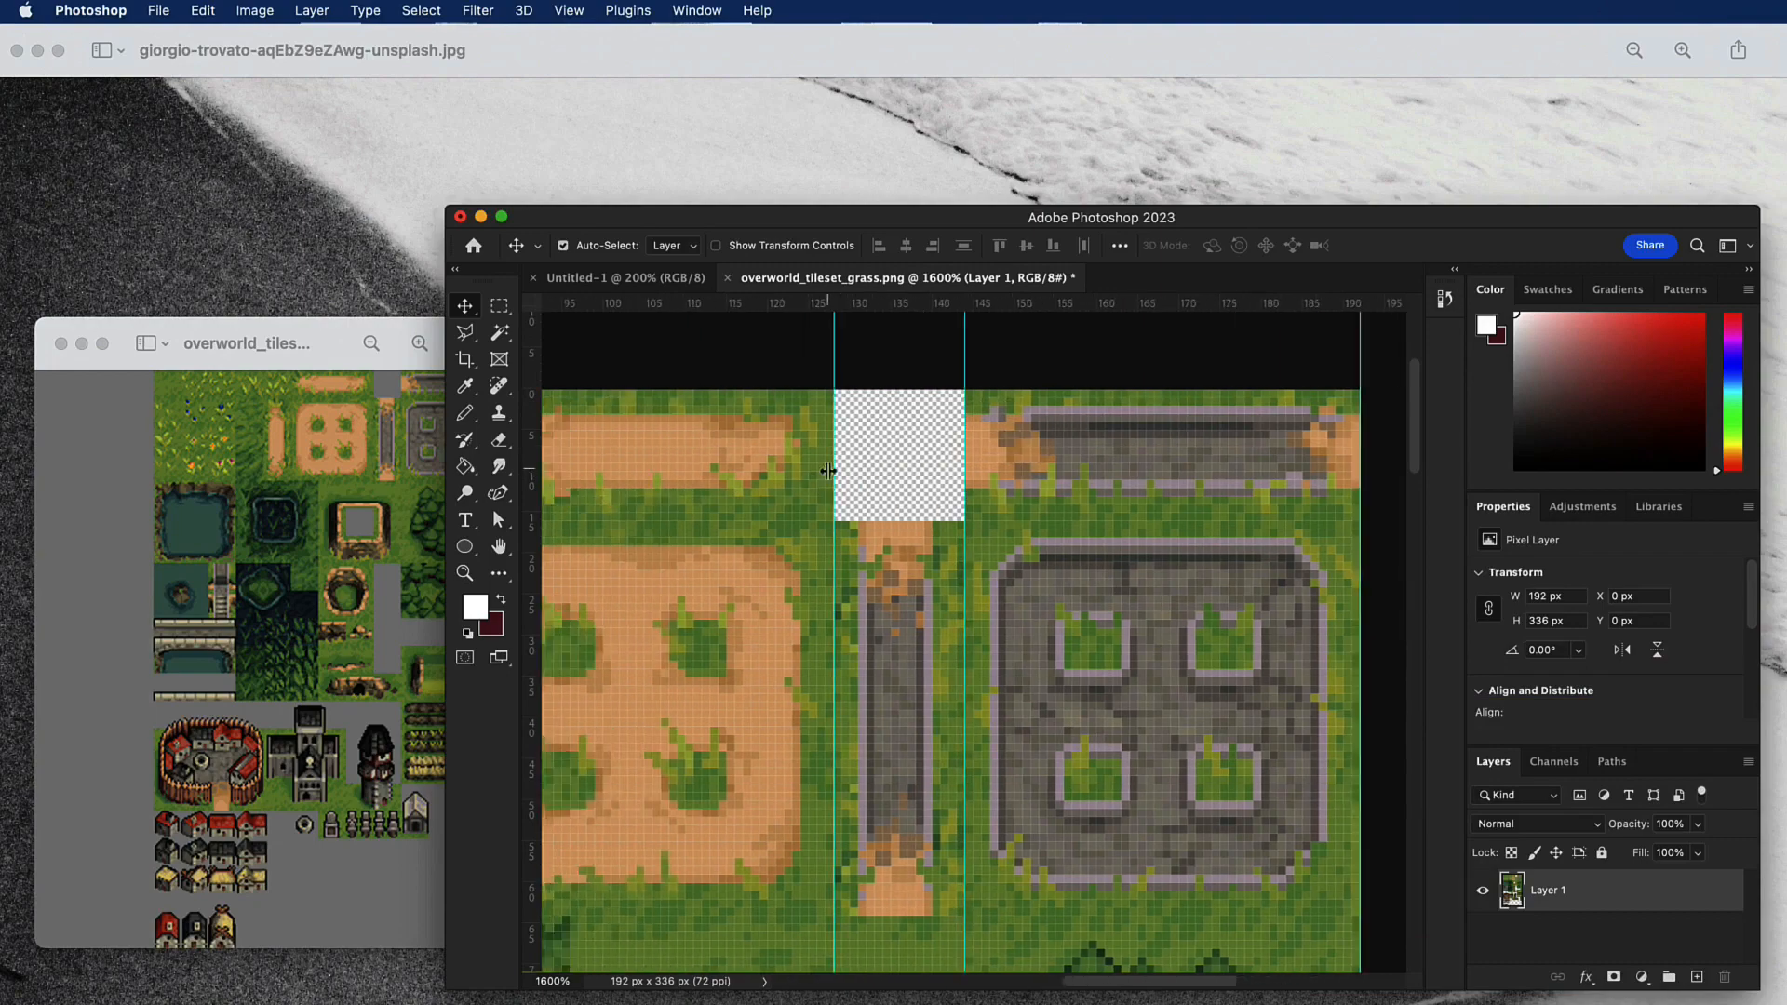
left_click_drag(836, 302, 836, 522)
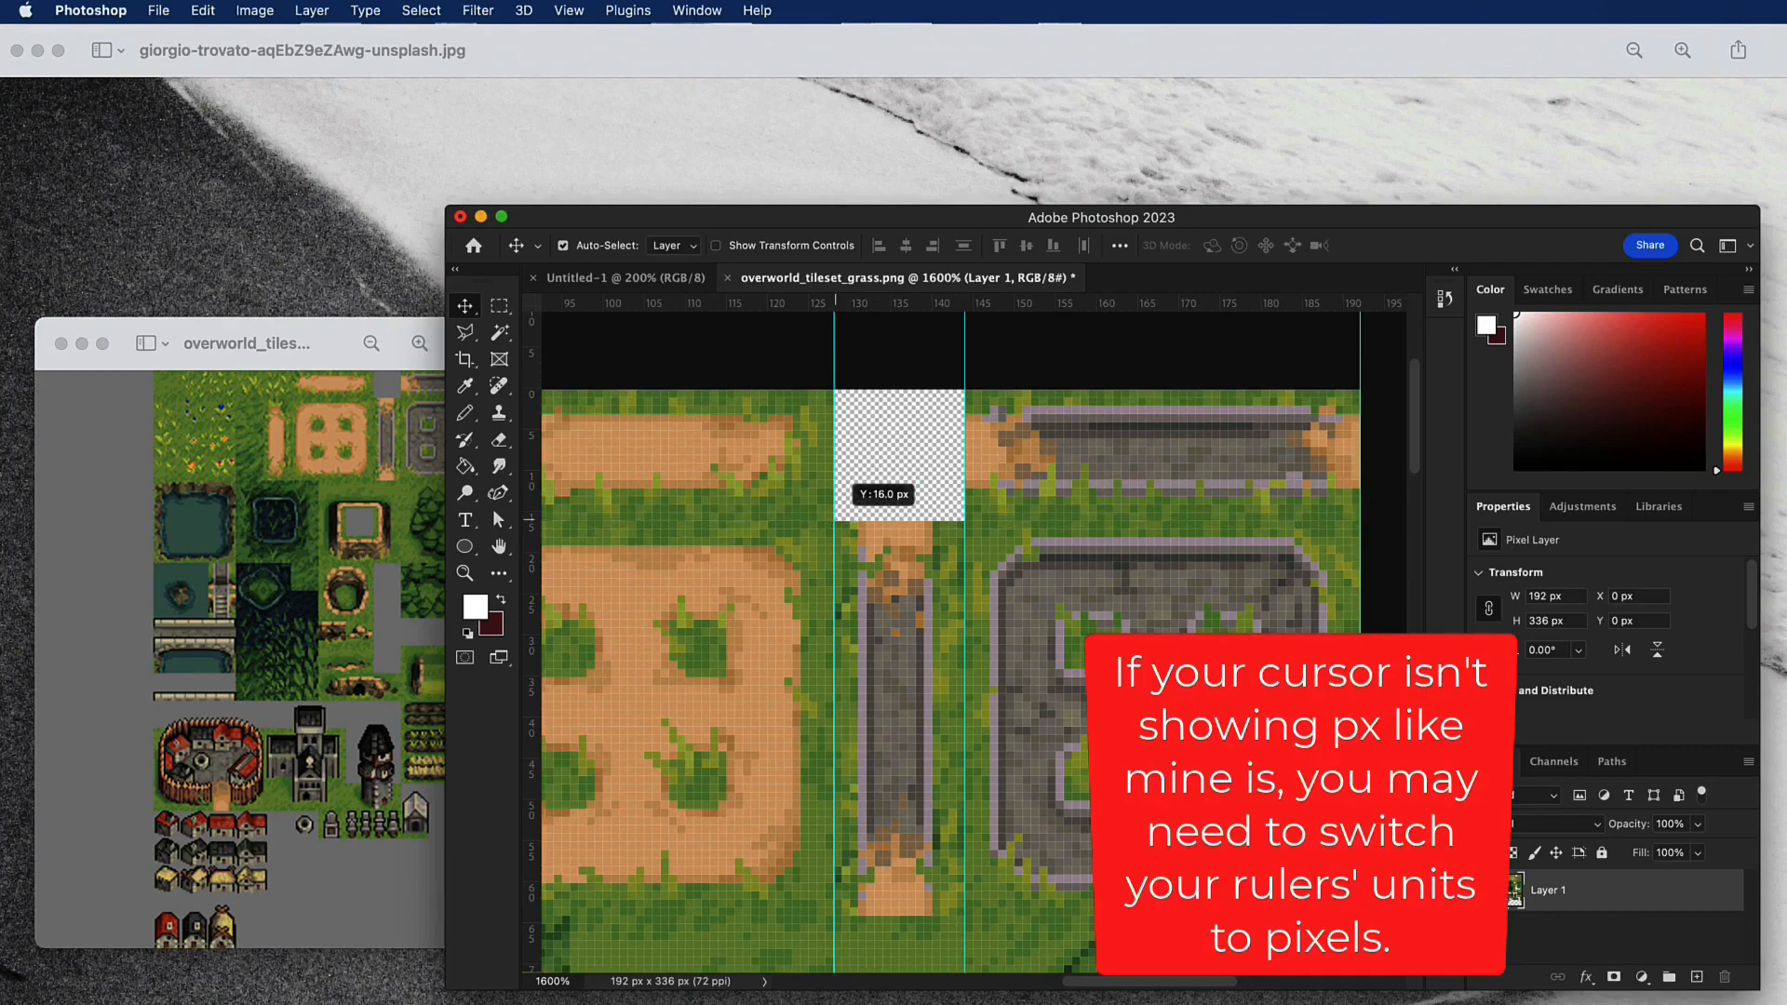
Place a vertical guide at X 16 px, along the right edge of the first grass tile in the tileset's top row.
scroll(836, 522, "down", 1)
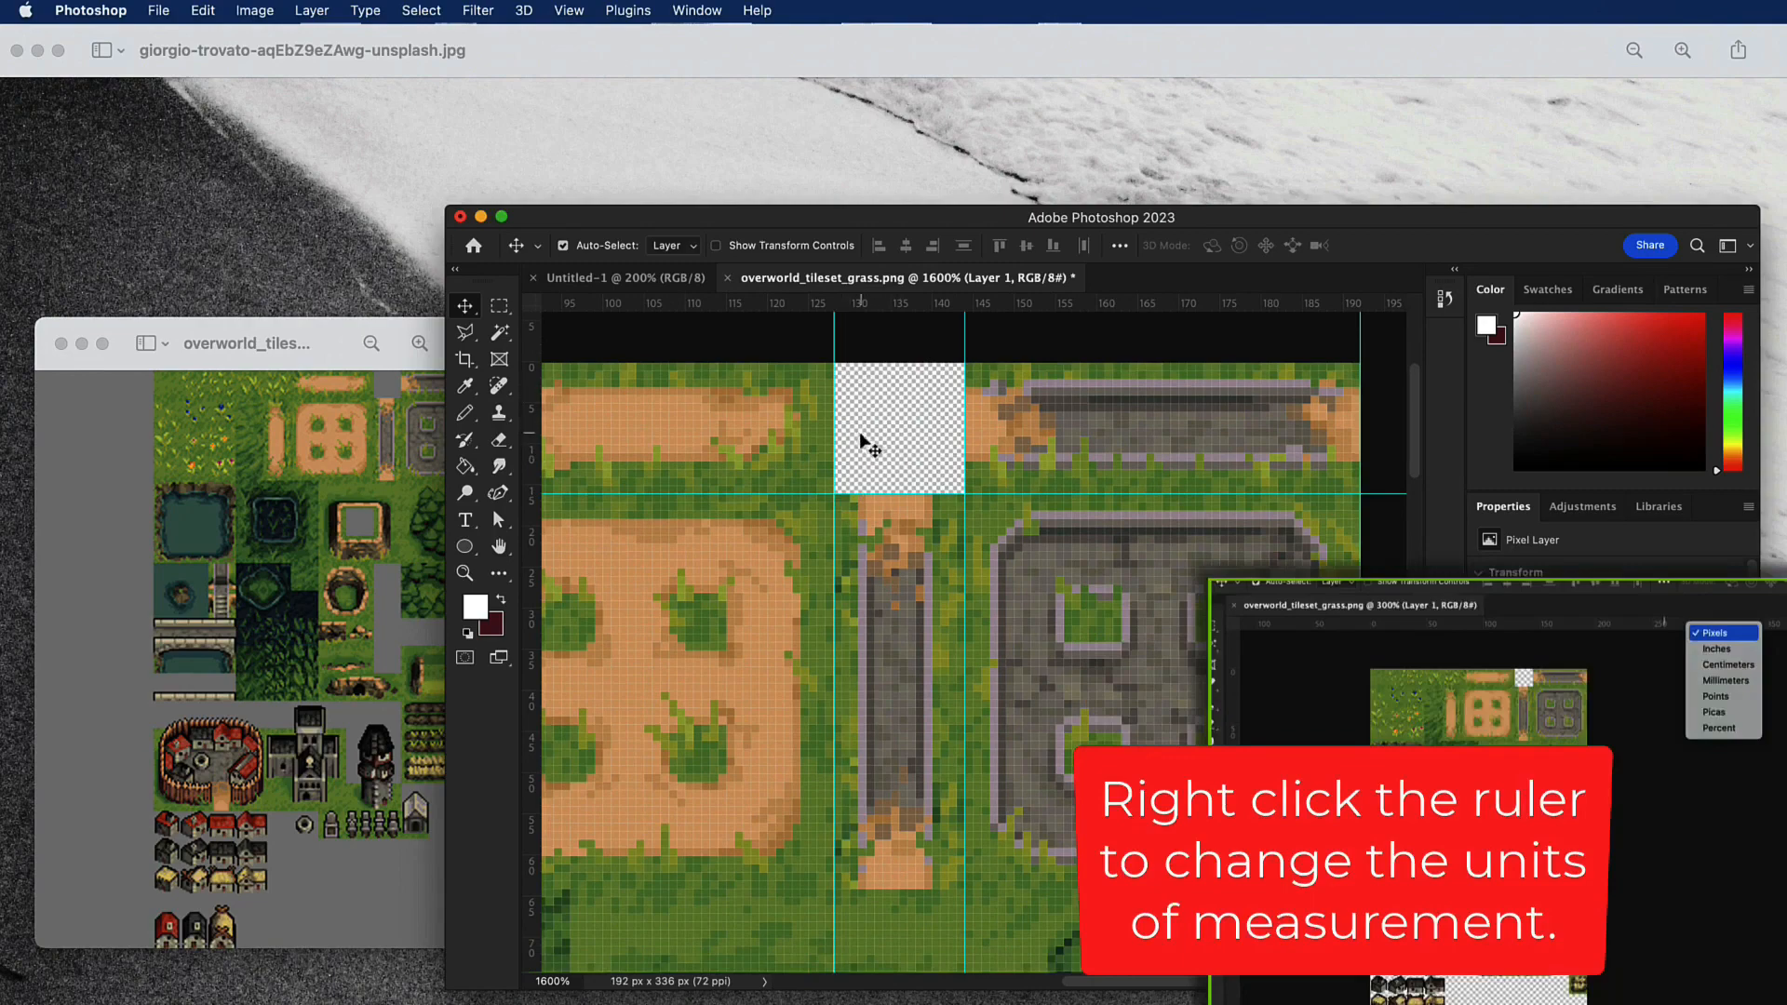
scroll(786, 438, "left", 5)
scroll(786, 438, "left", 15)
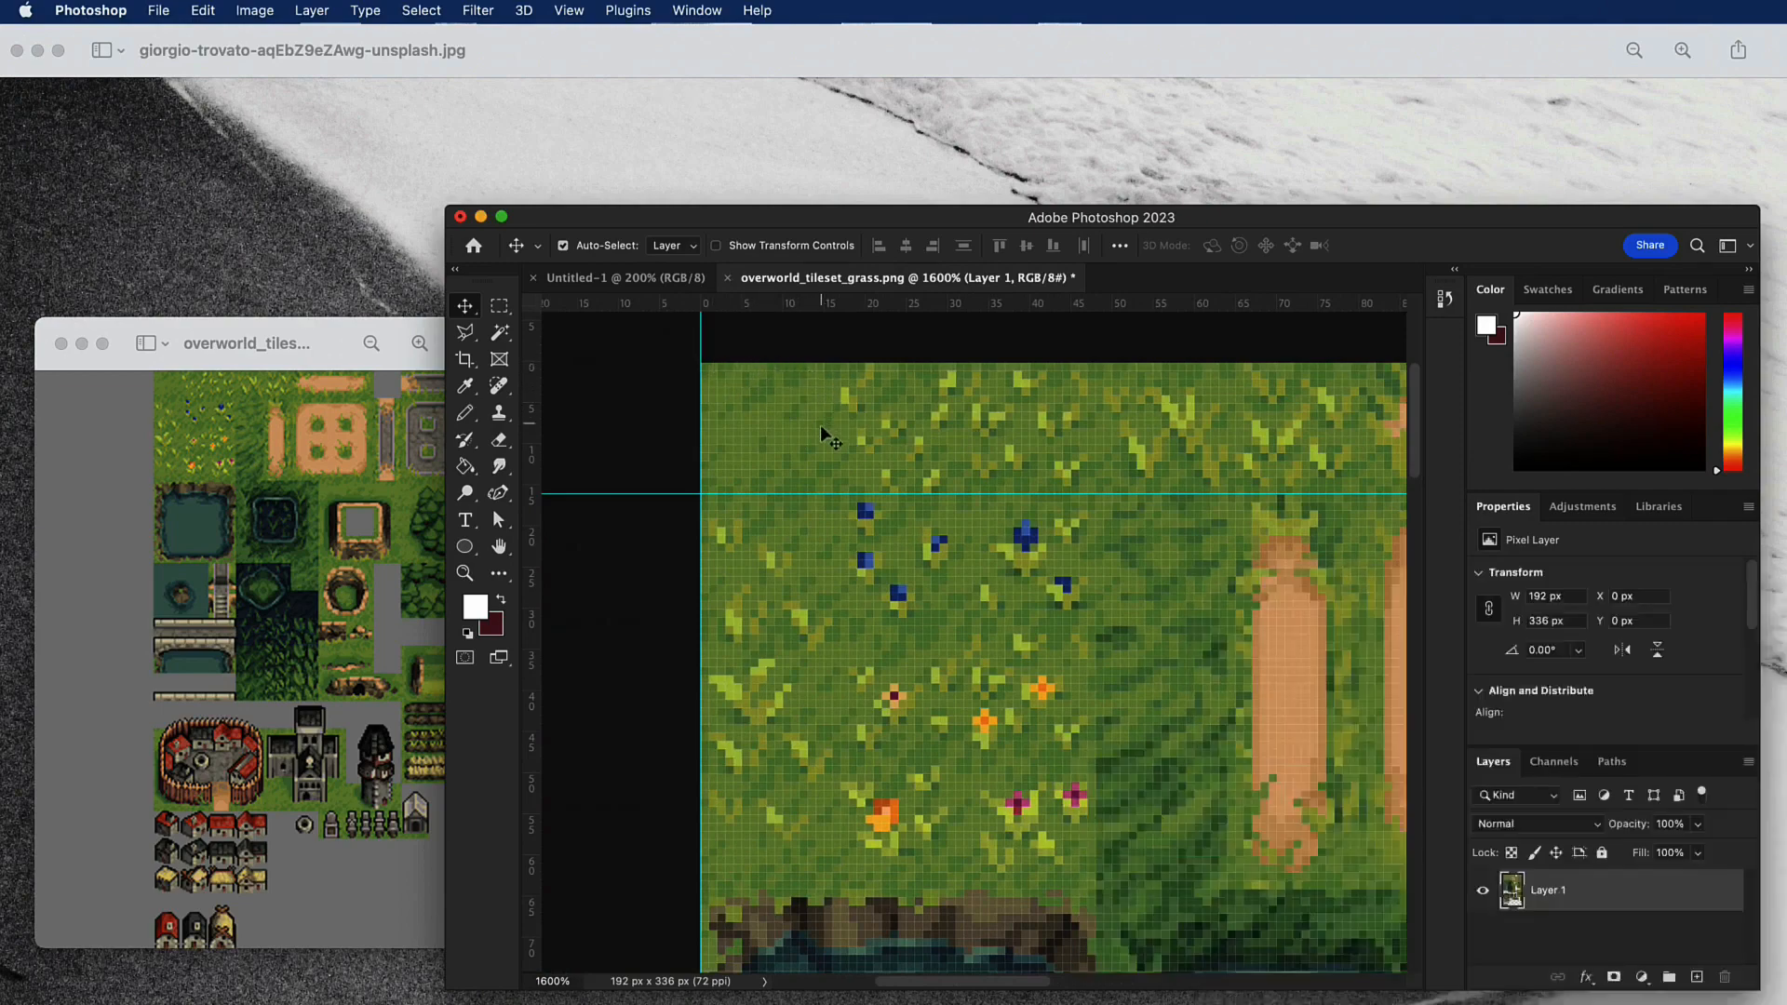
scroll(847, 426, "right", 3)
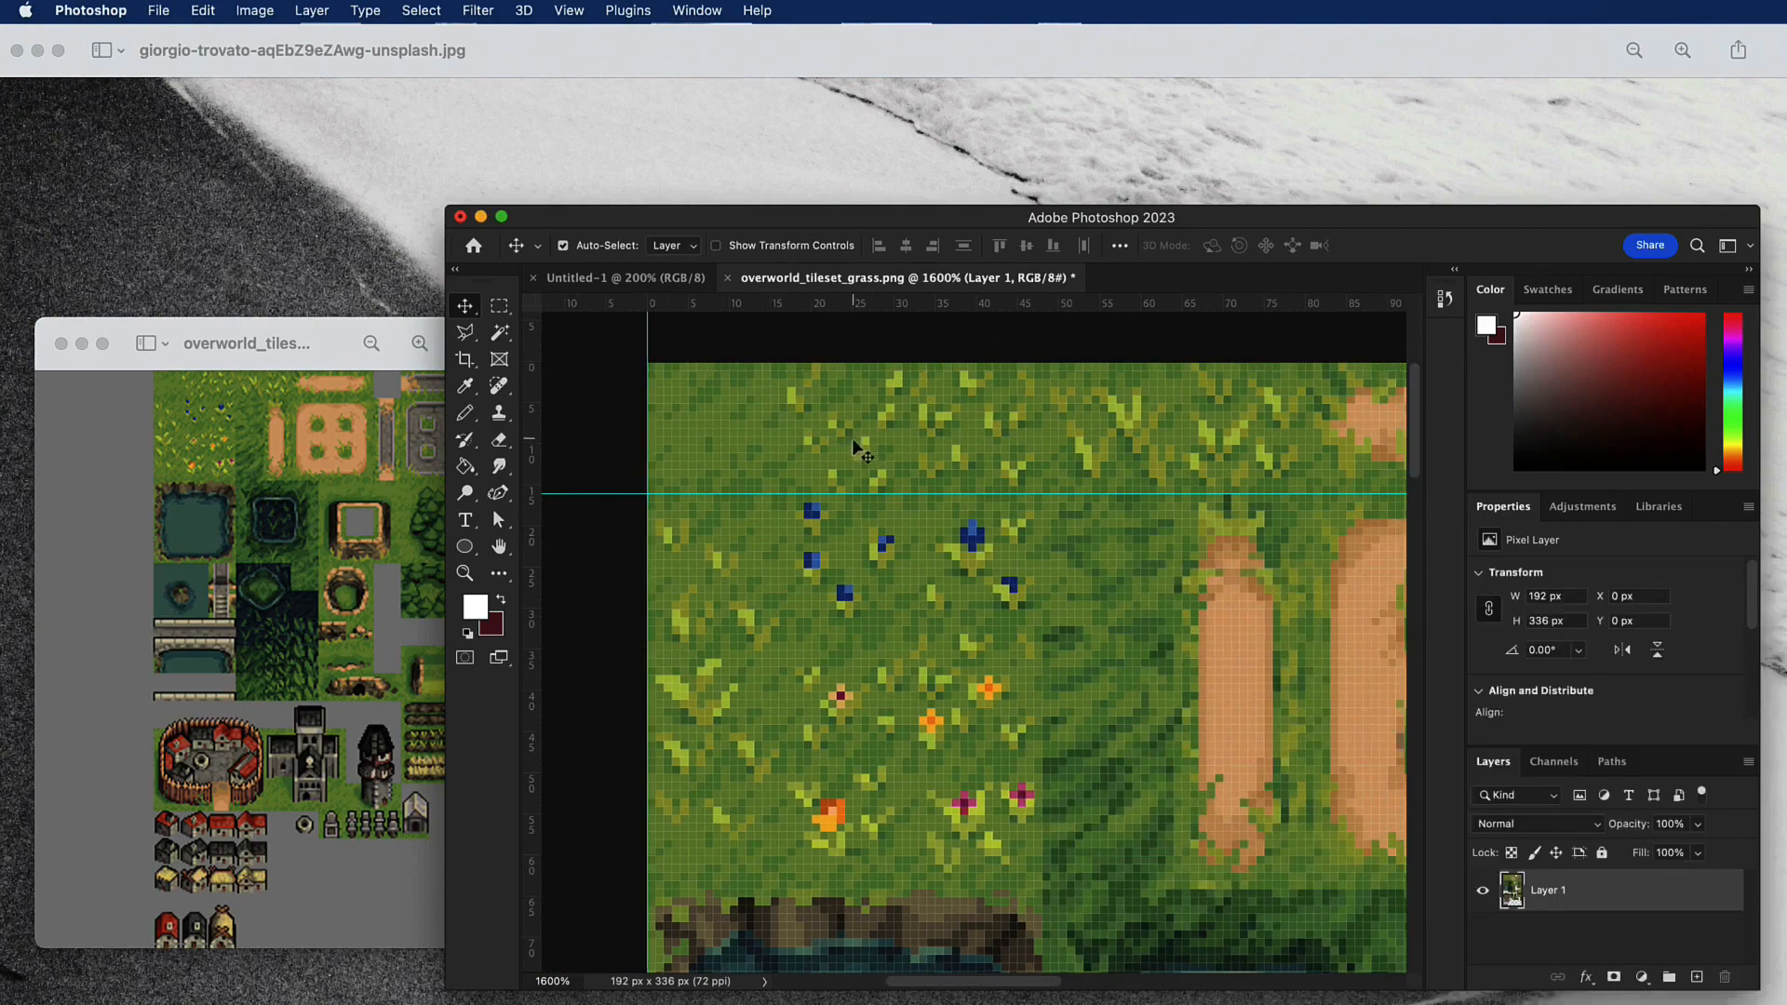
scroll(1174, 496, "right", 5)
scroll(1175, 496, "right", 15)
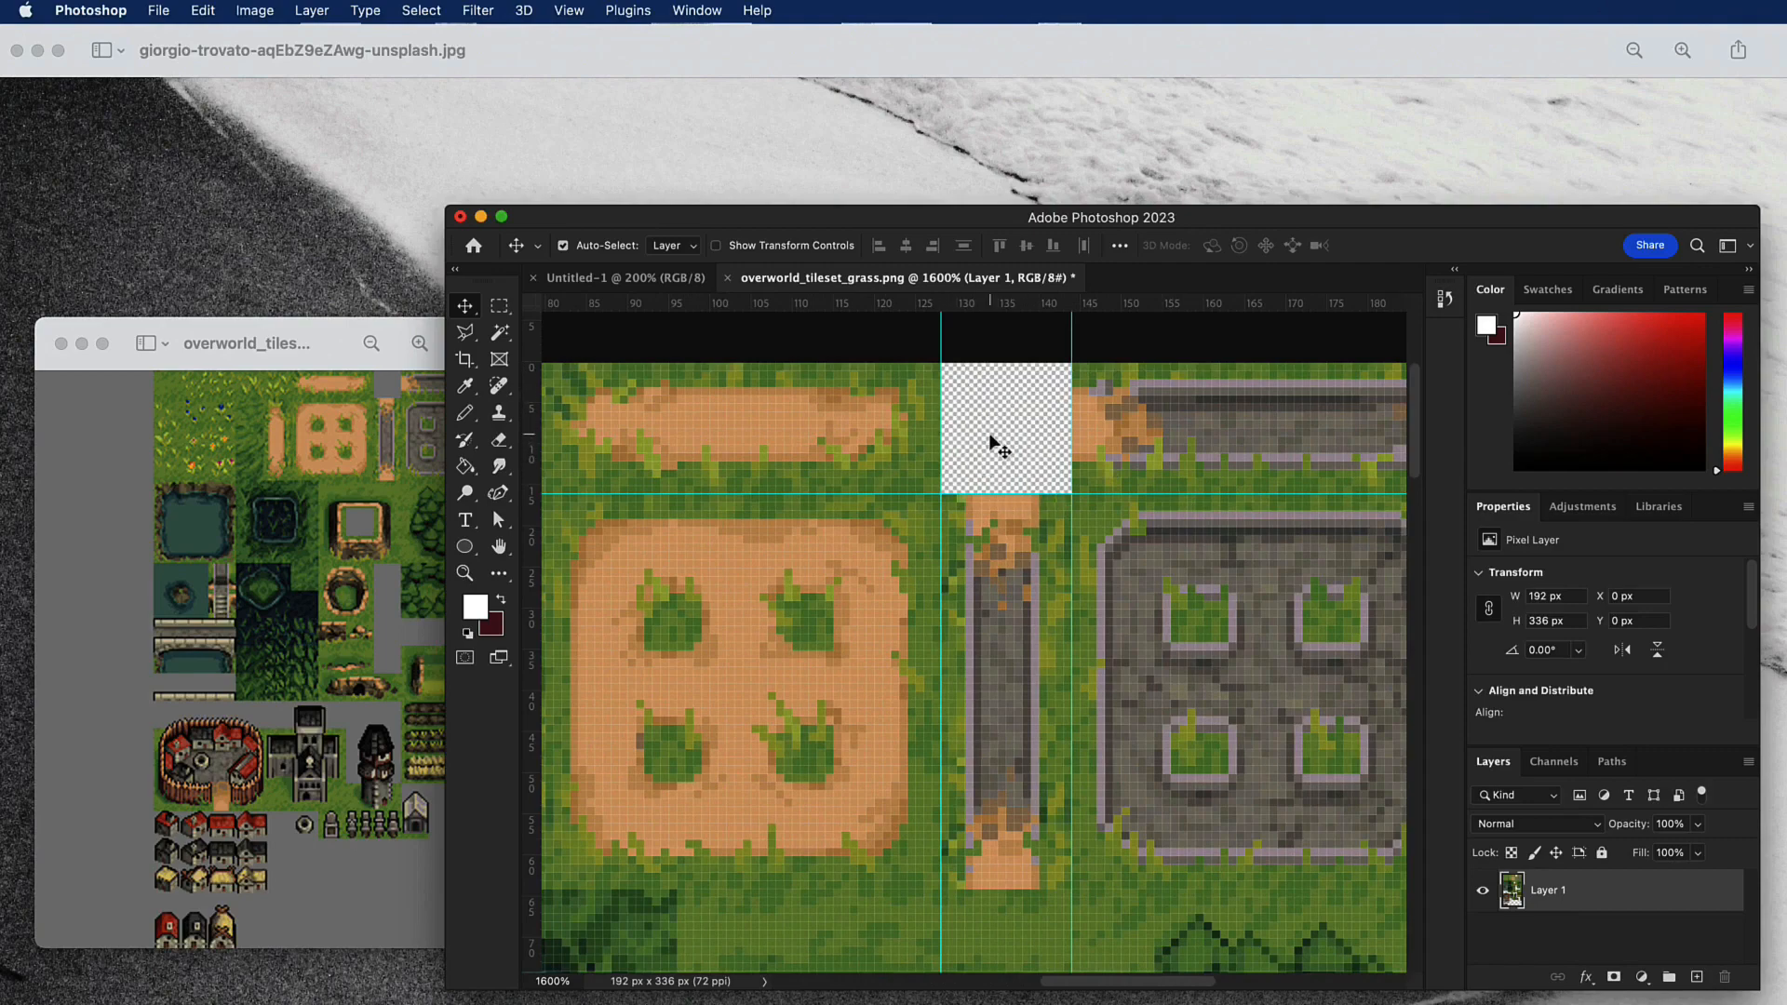
scroll(889, 464, "right", 5)
scroll(889, 462, "left", 5)
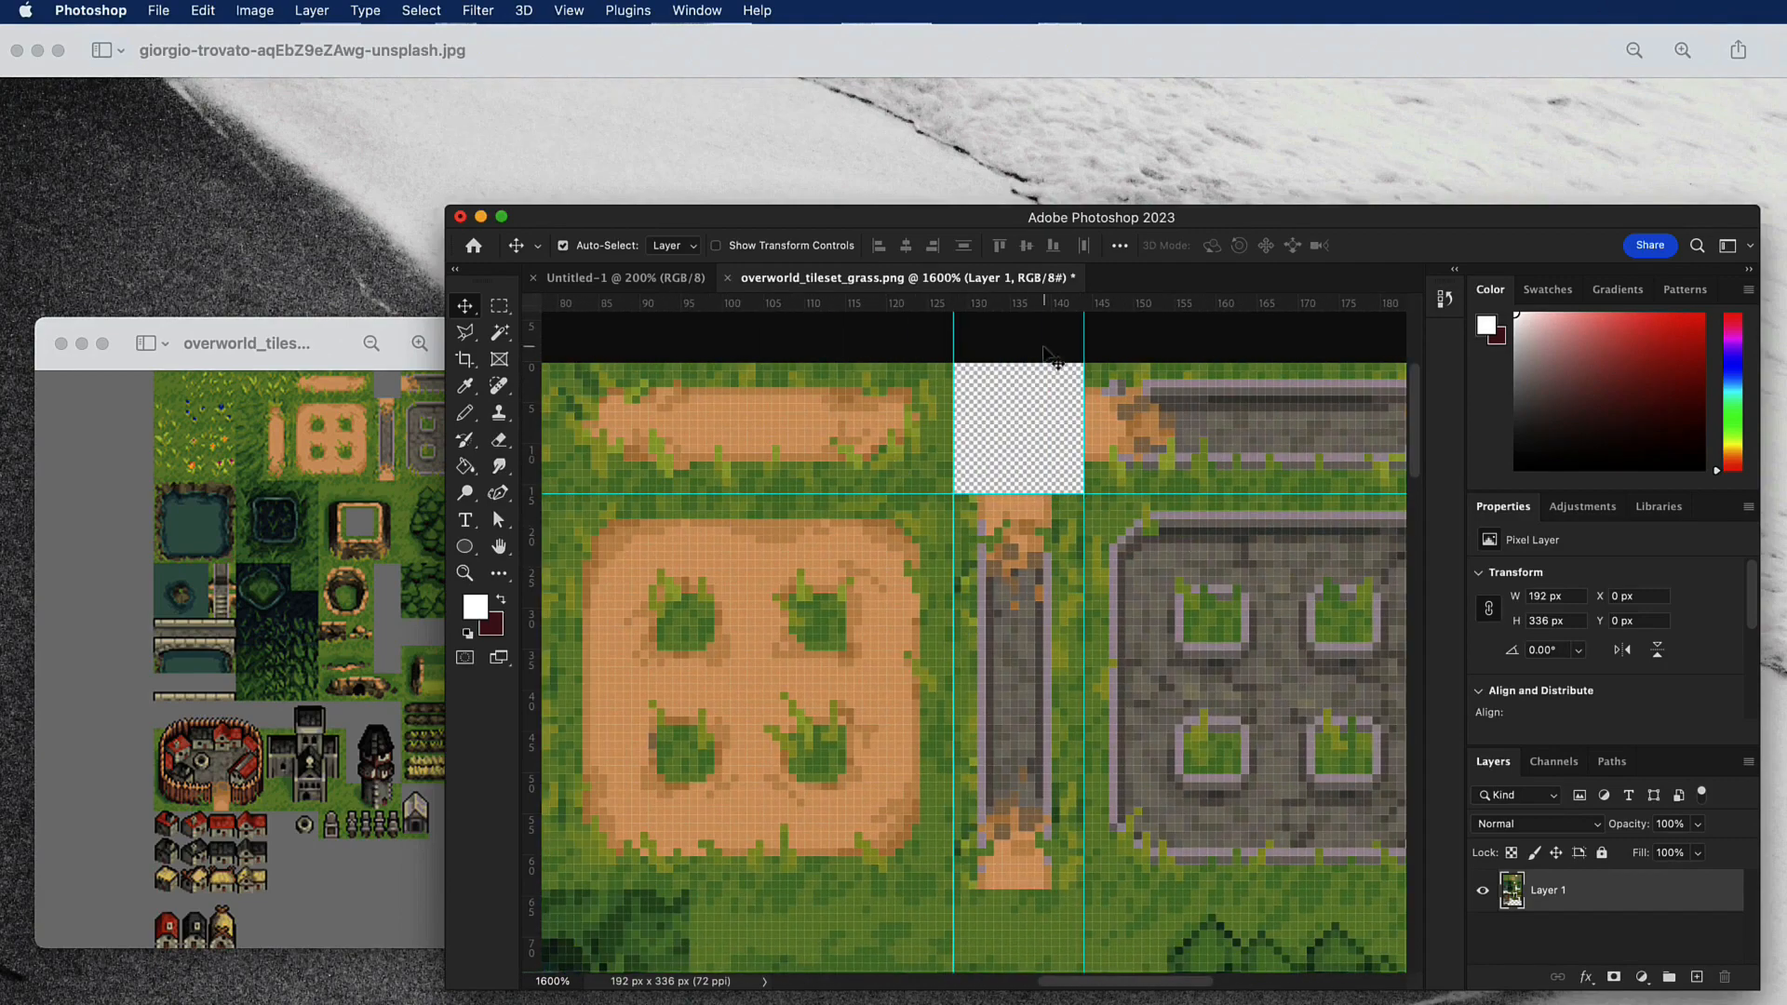
scroll(566, 437, "left", 20)
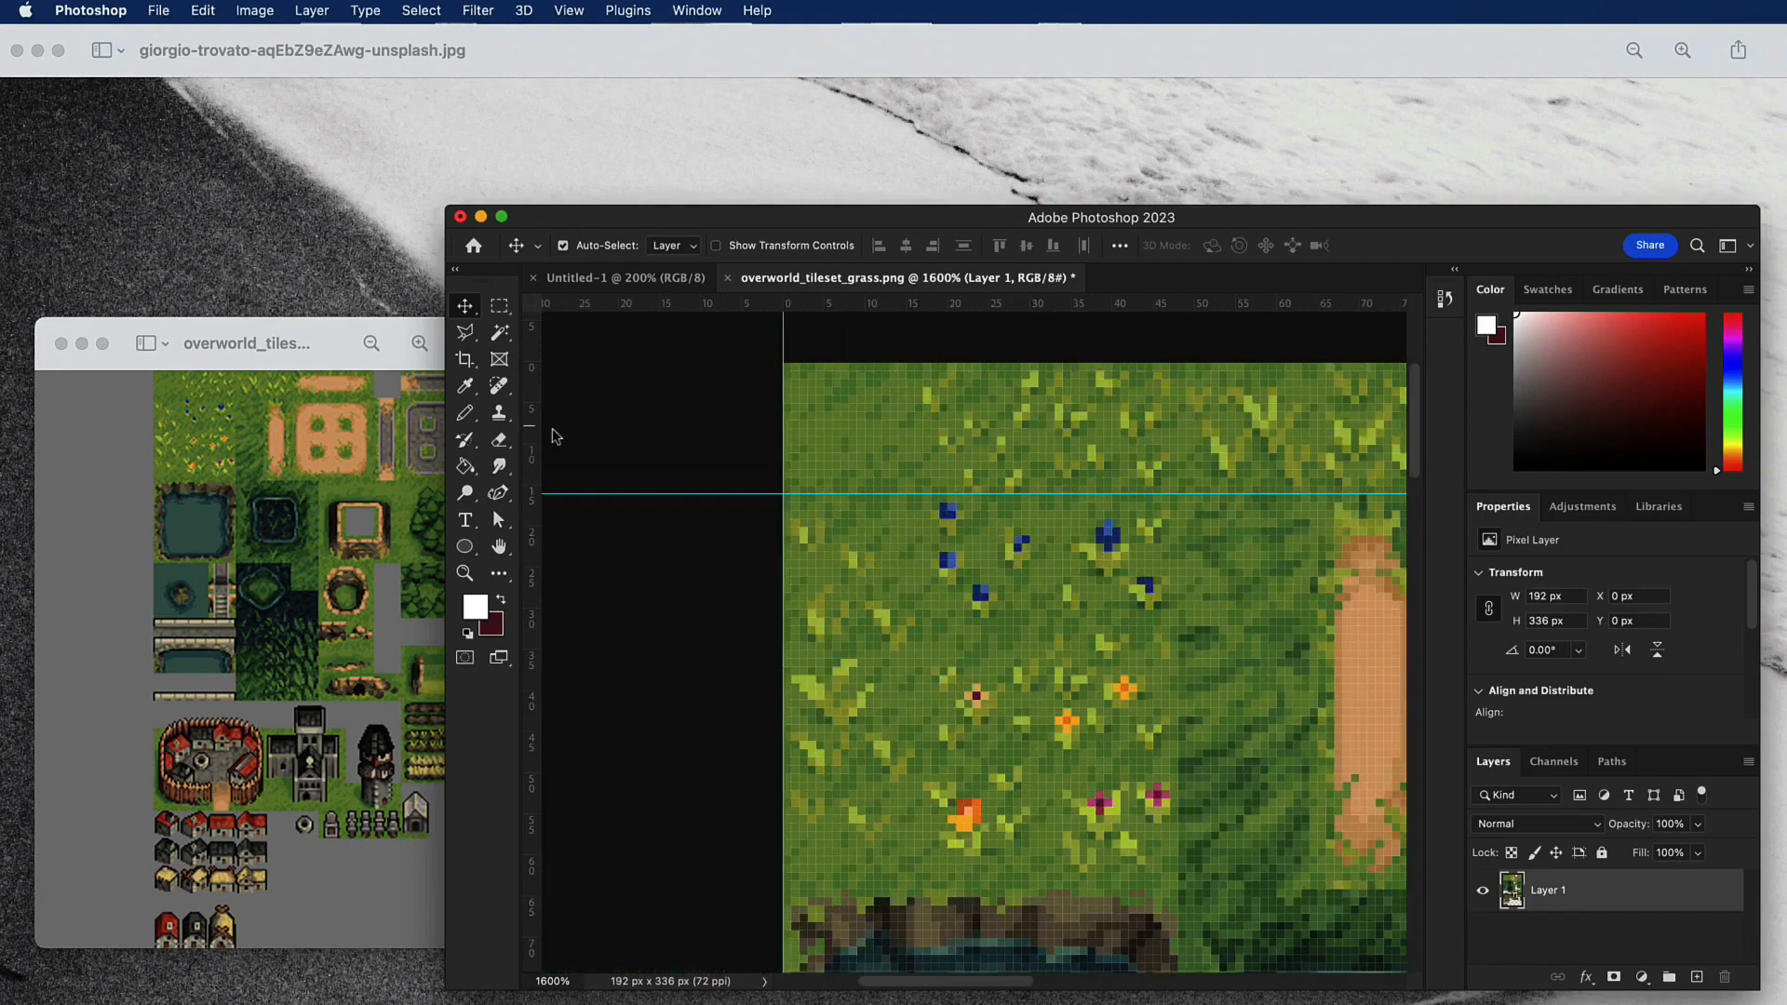
left_click_drag(527, 443, 914, 447)
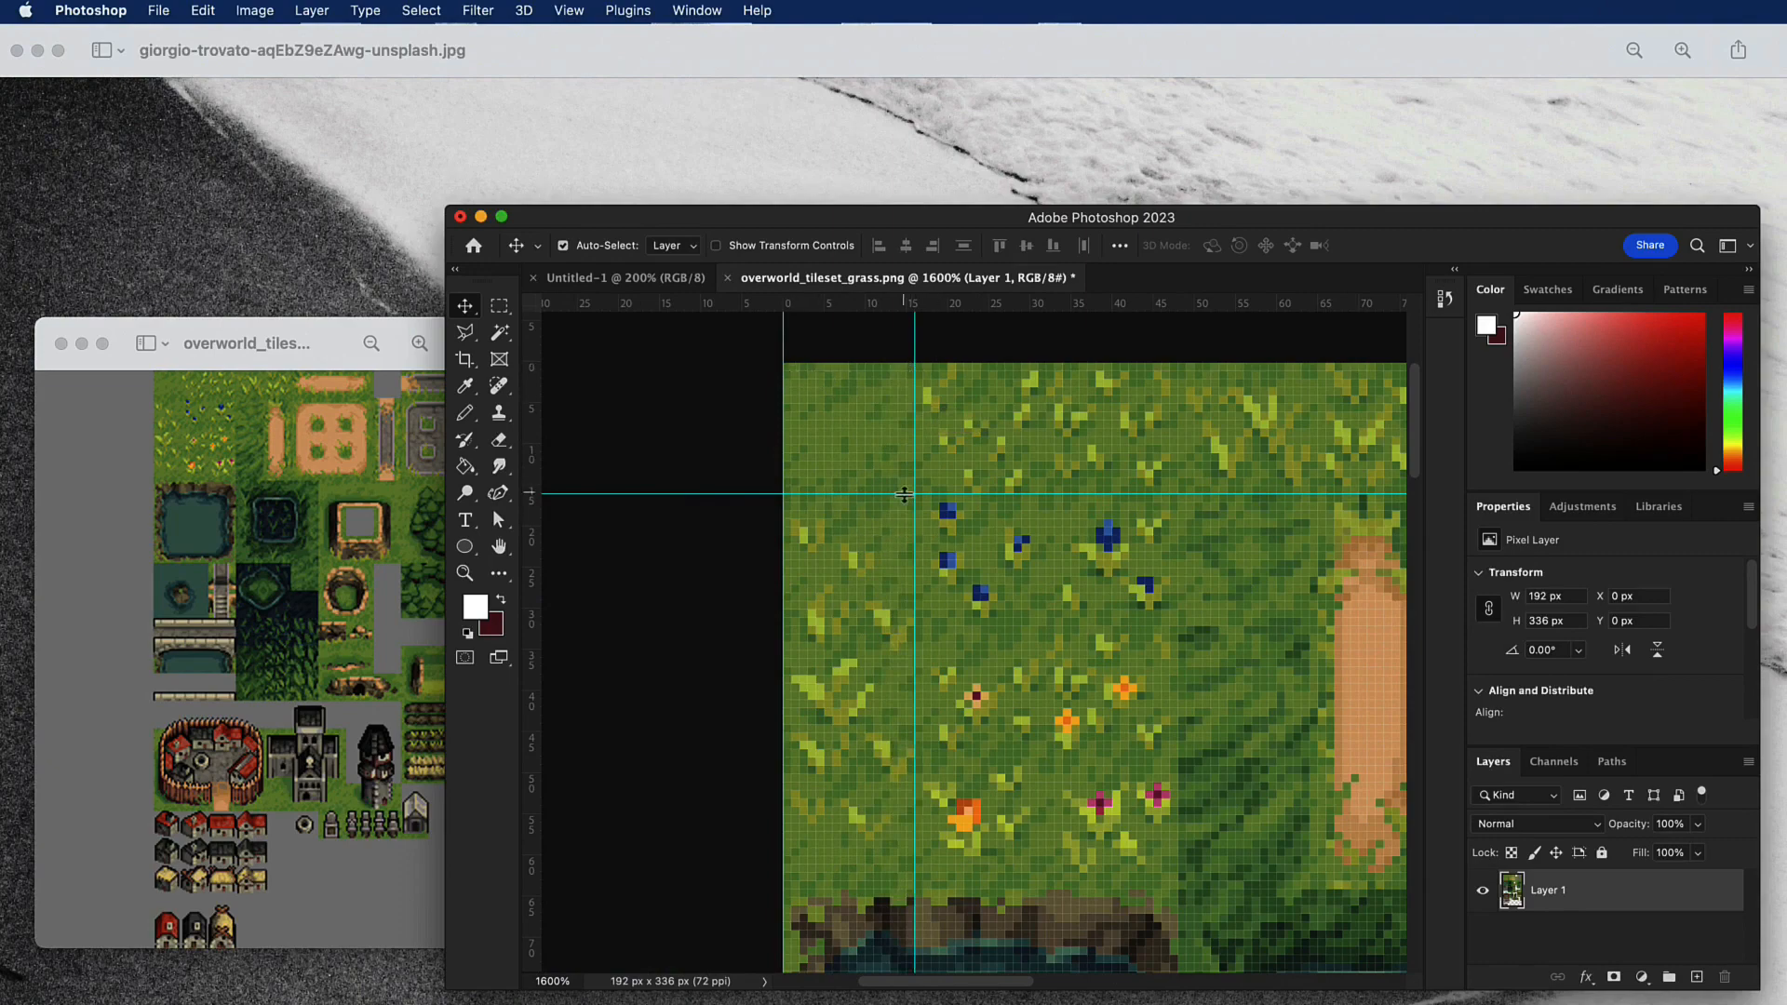
scroll(897, 507, "left", 3)
Switch to the Untitled-1 document, open its Image Size settings and change the dimension units from percent to pixels.
left_click(625, 278)
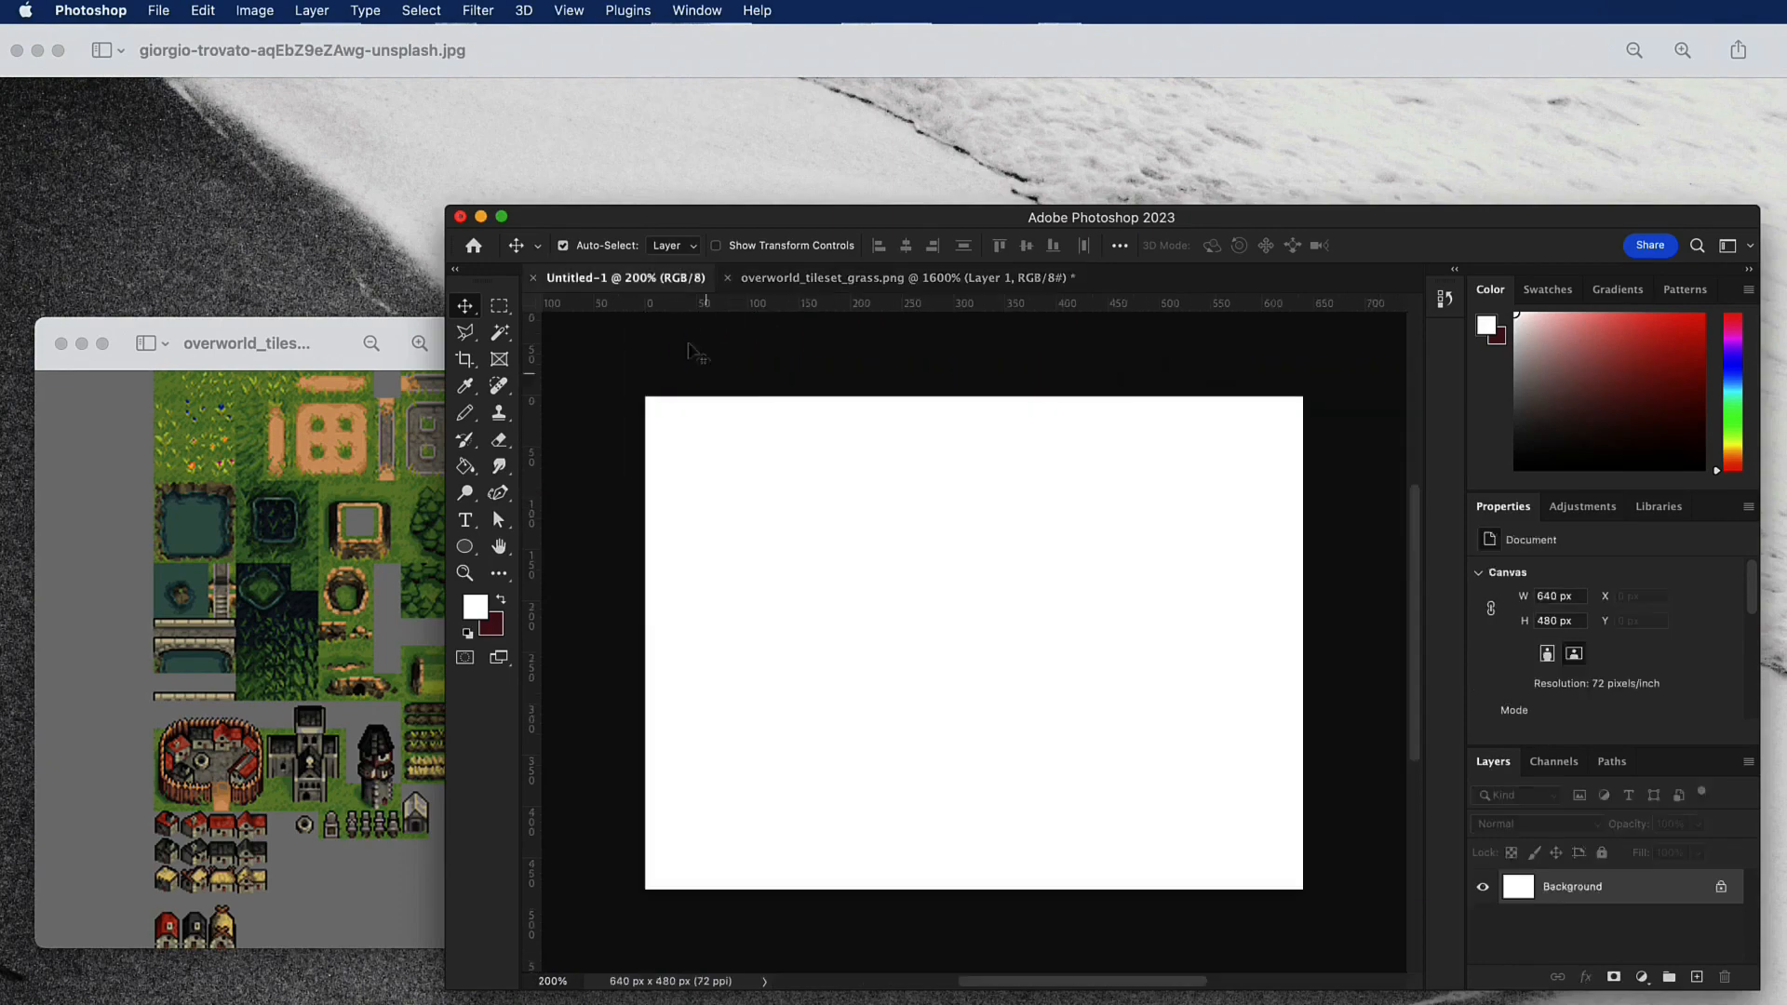
left_click(806, 277)
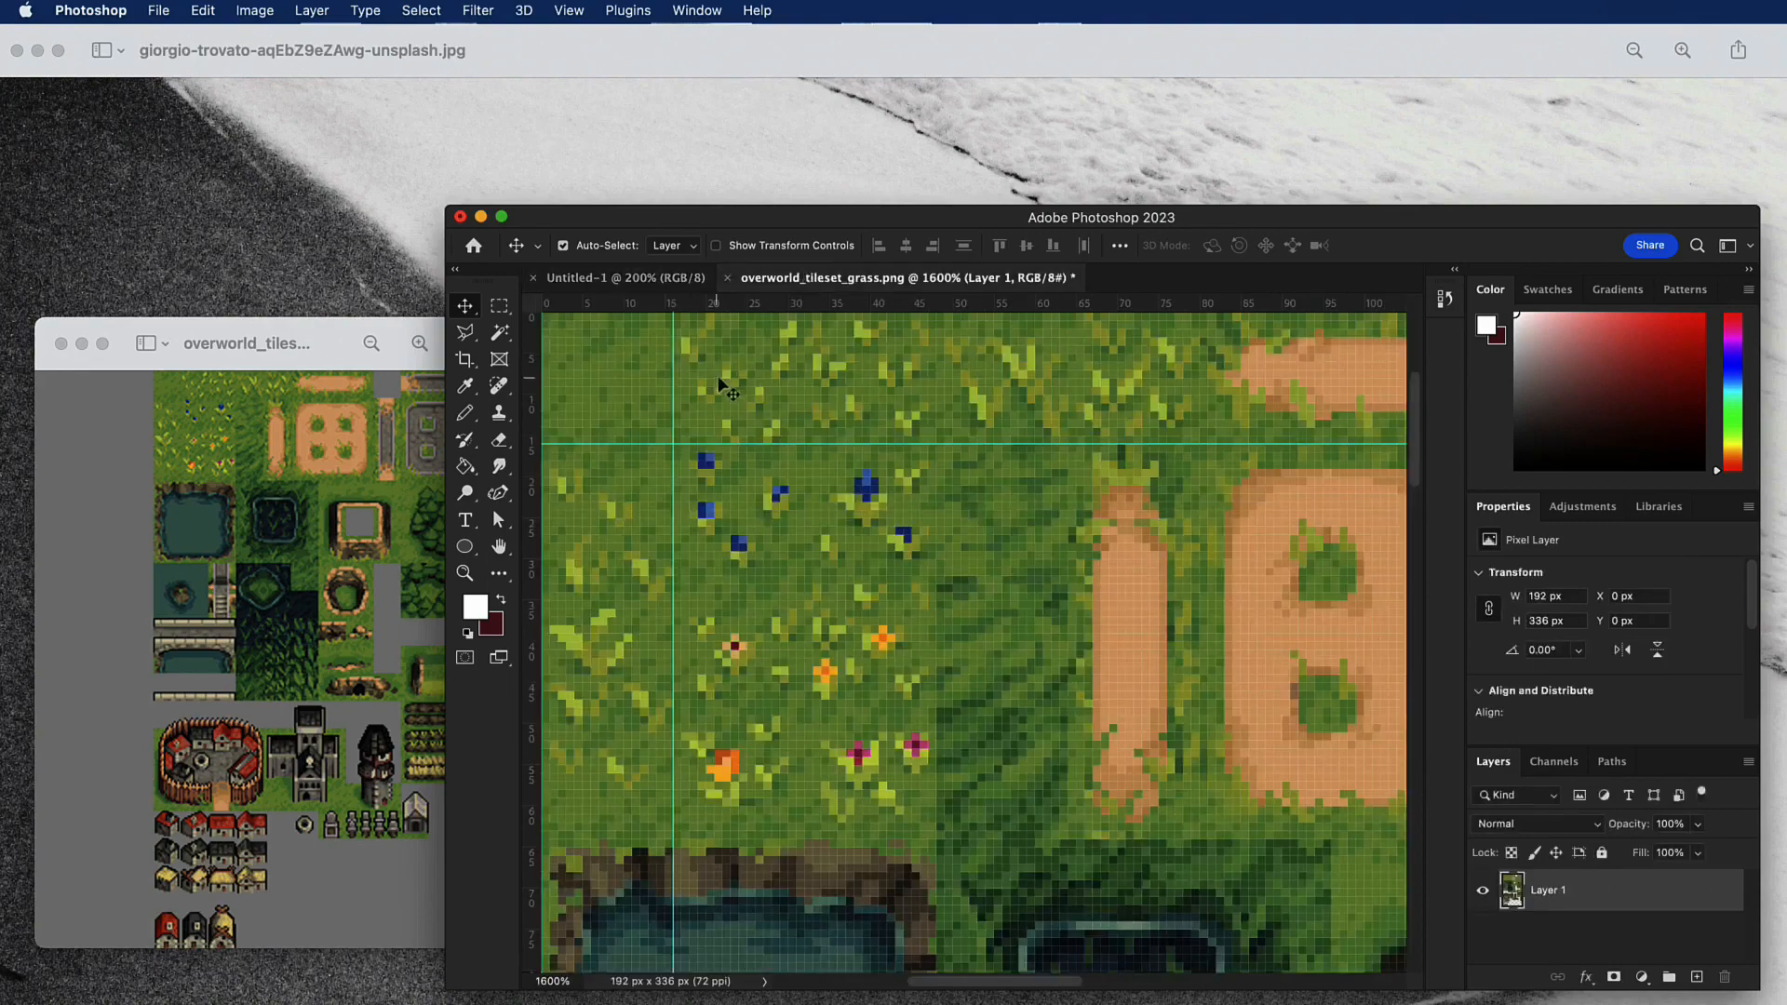
left_click(625, 277)
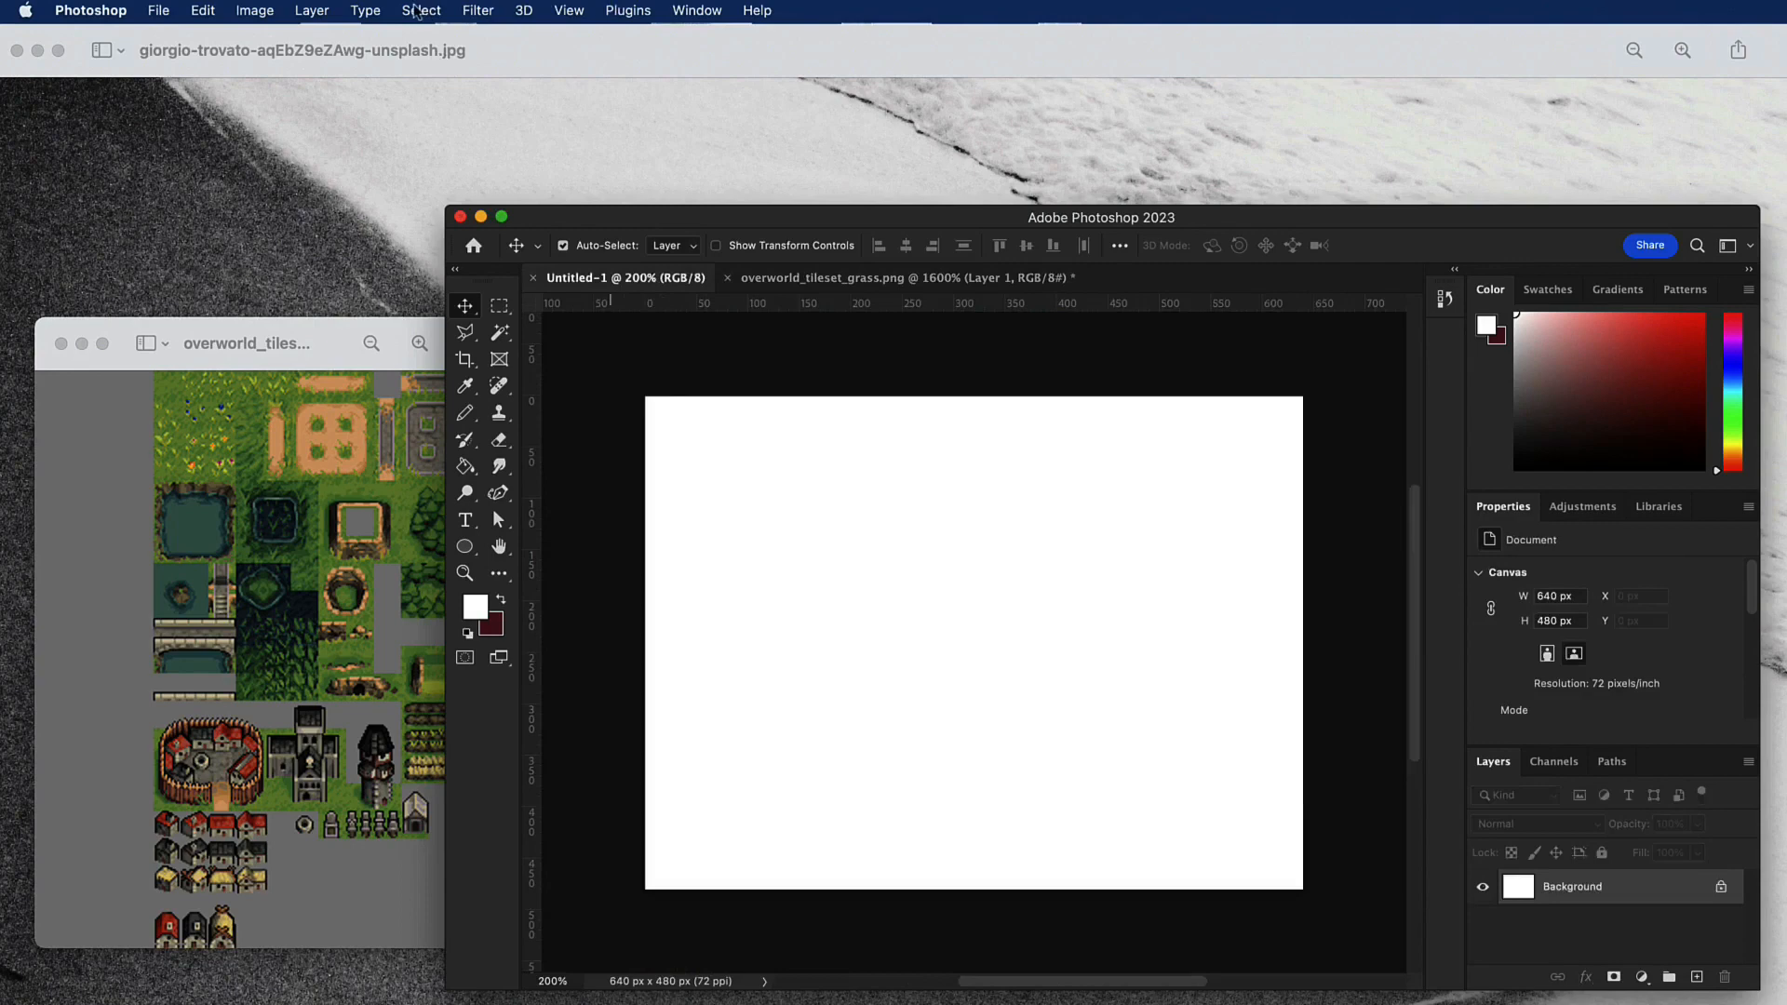
left_click(254, 11)
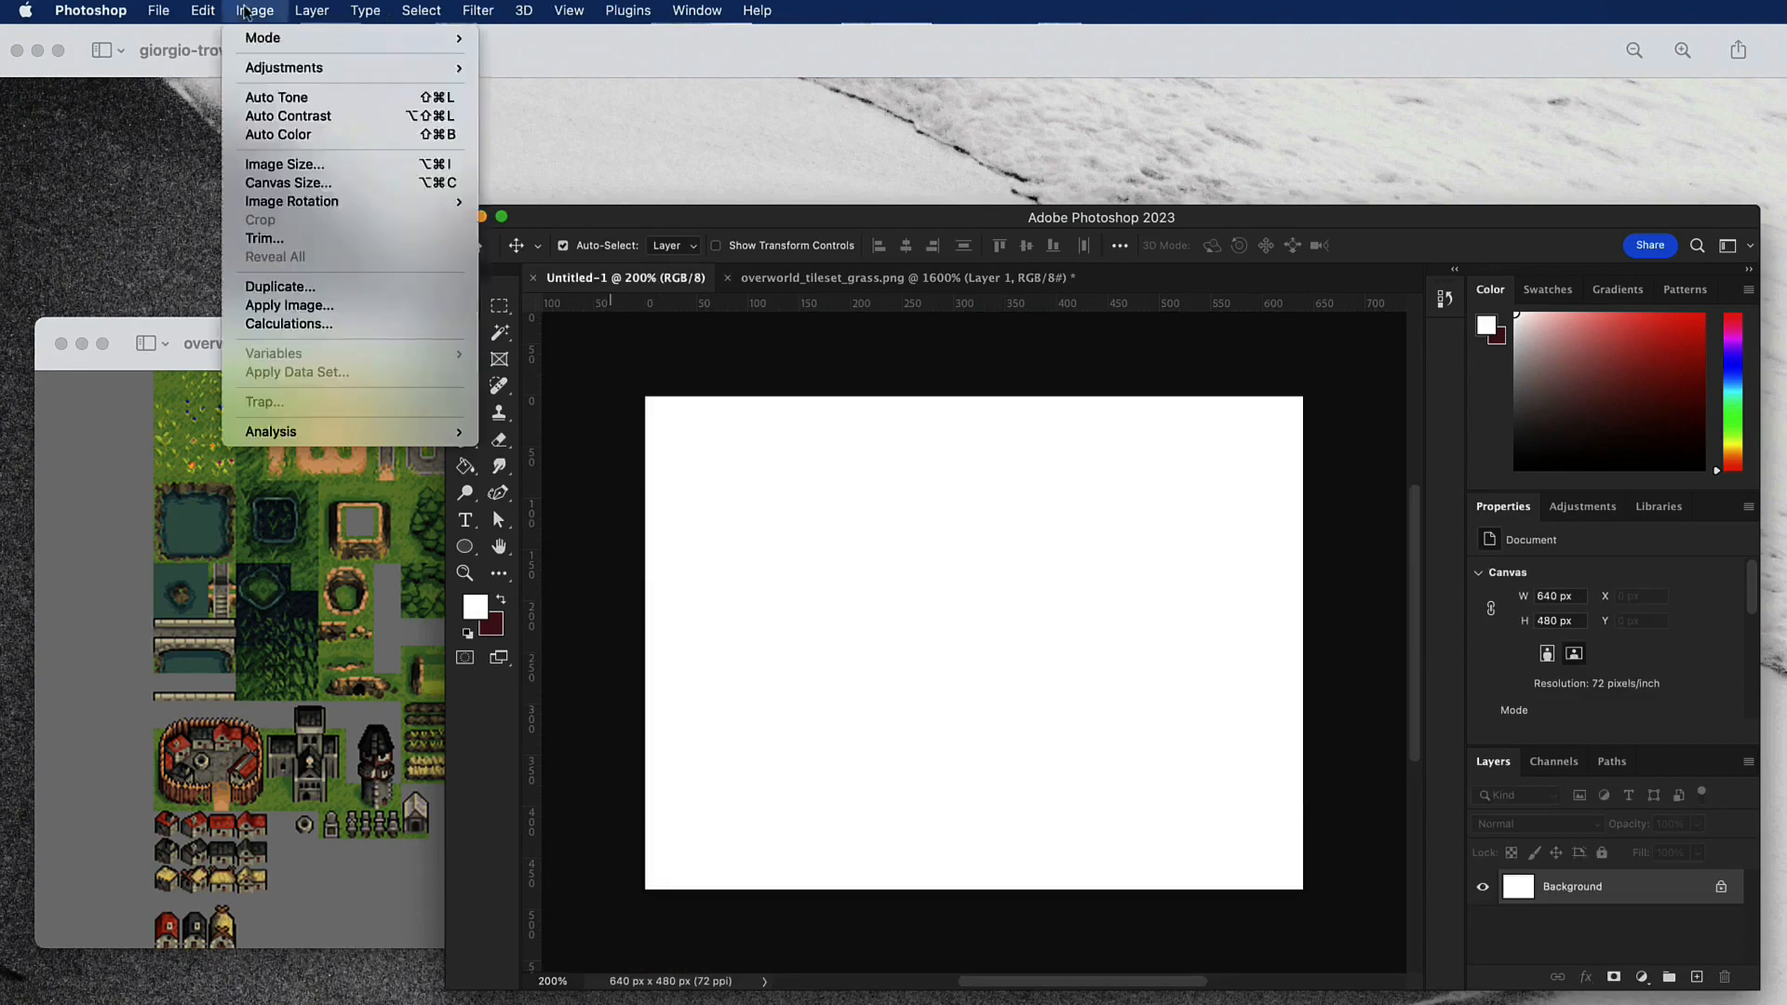
left_click(269, 165)
left_click(1376, 586)
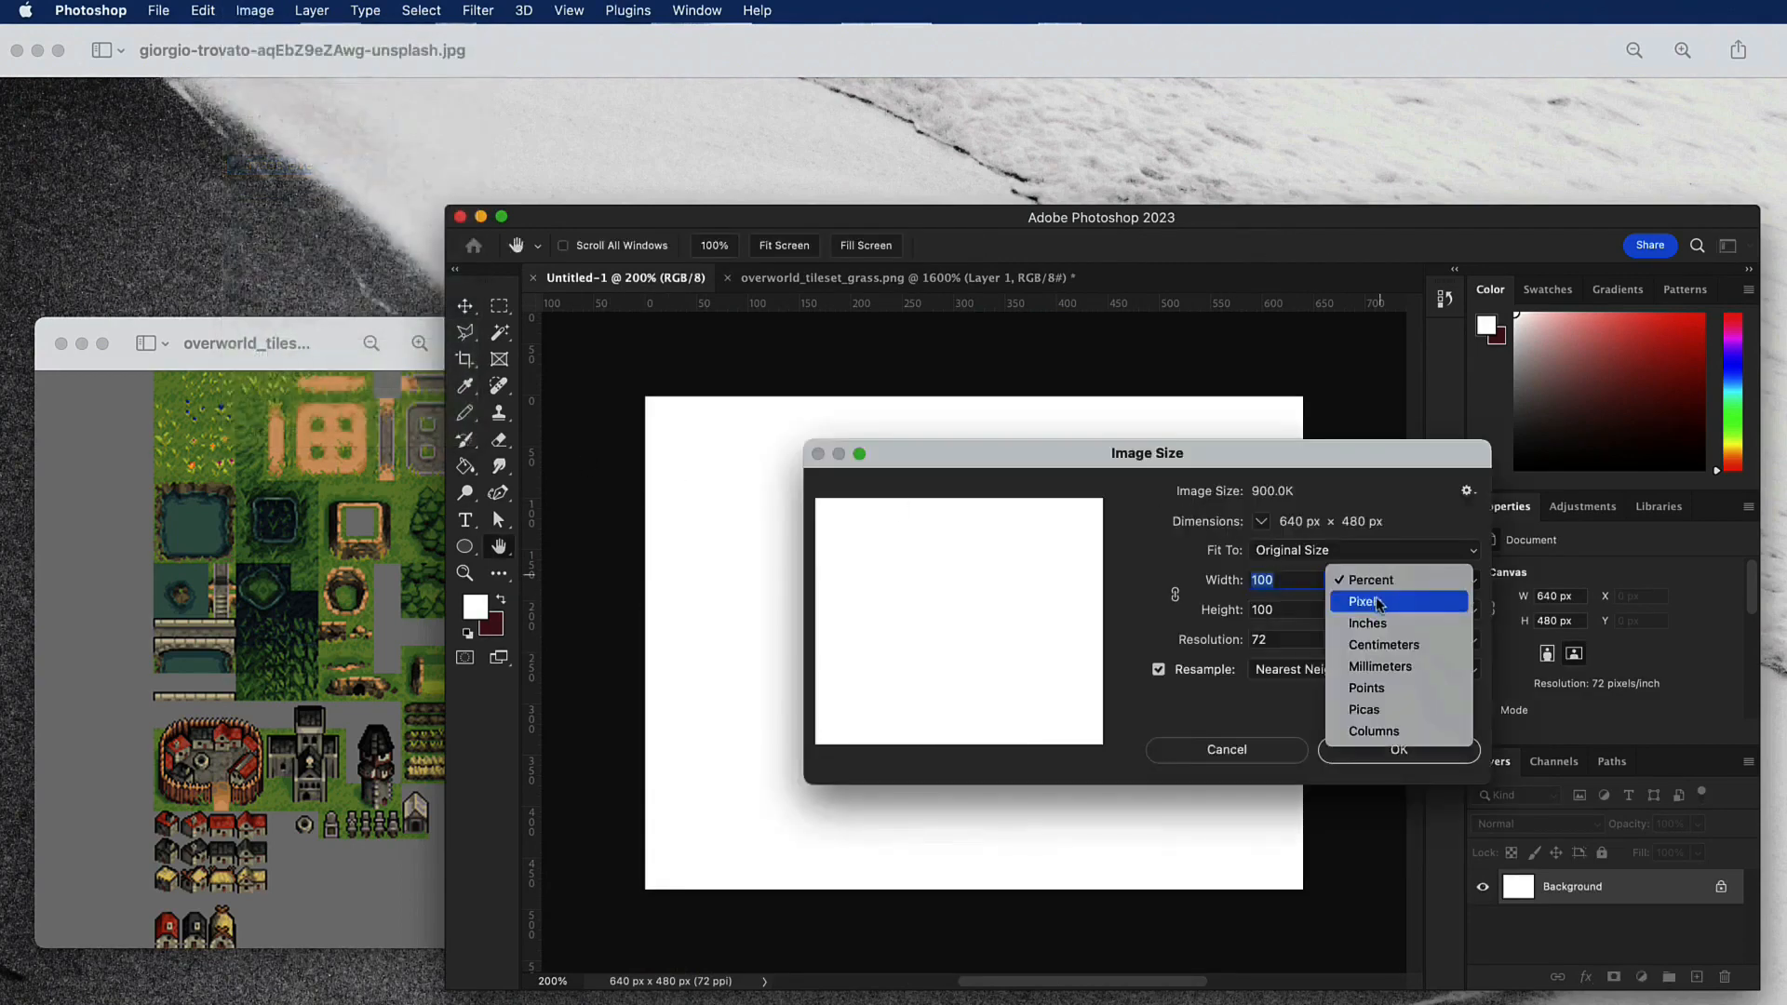
left_click(1376, 601)
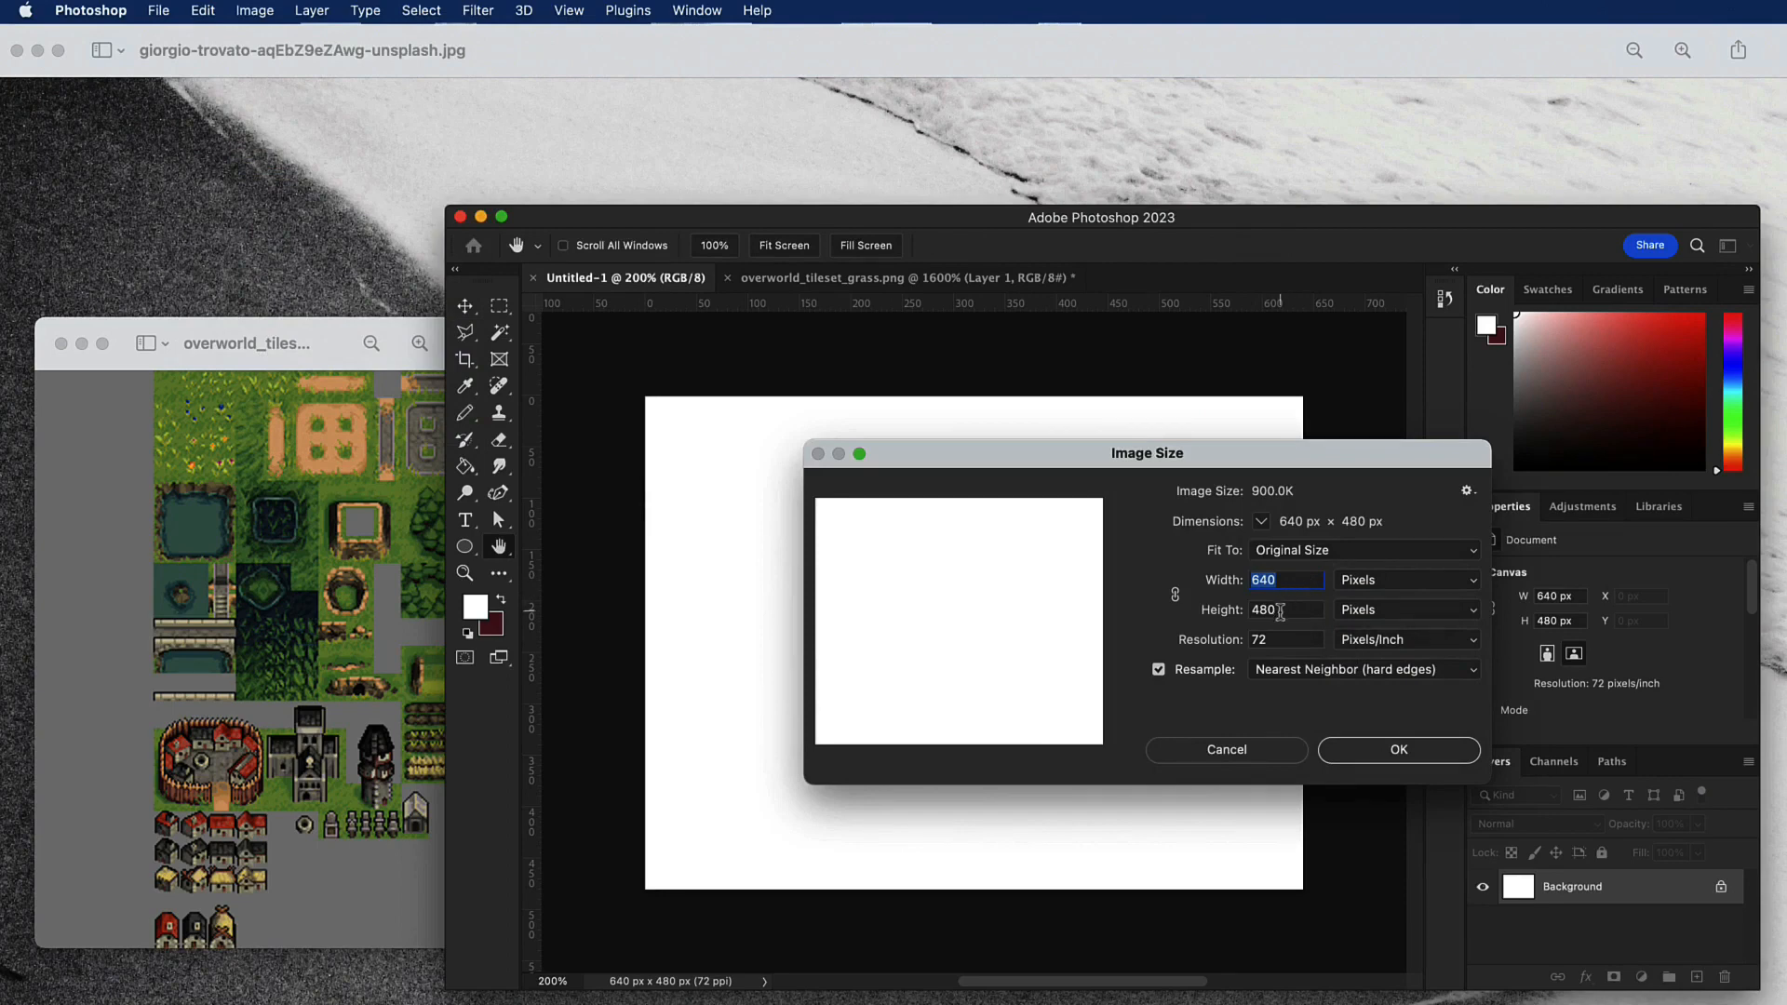
Link the width and height and resize the Untitled-1 image to a height of 160 px.
left_click(1175, 595)
key("Tab")
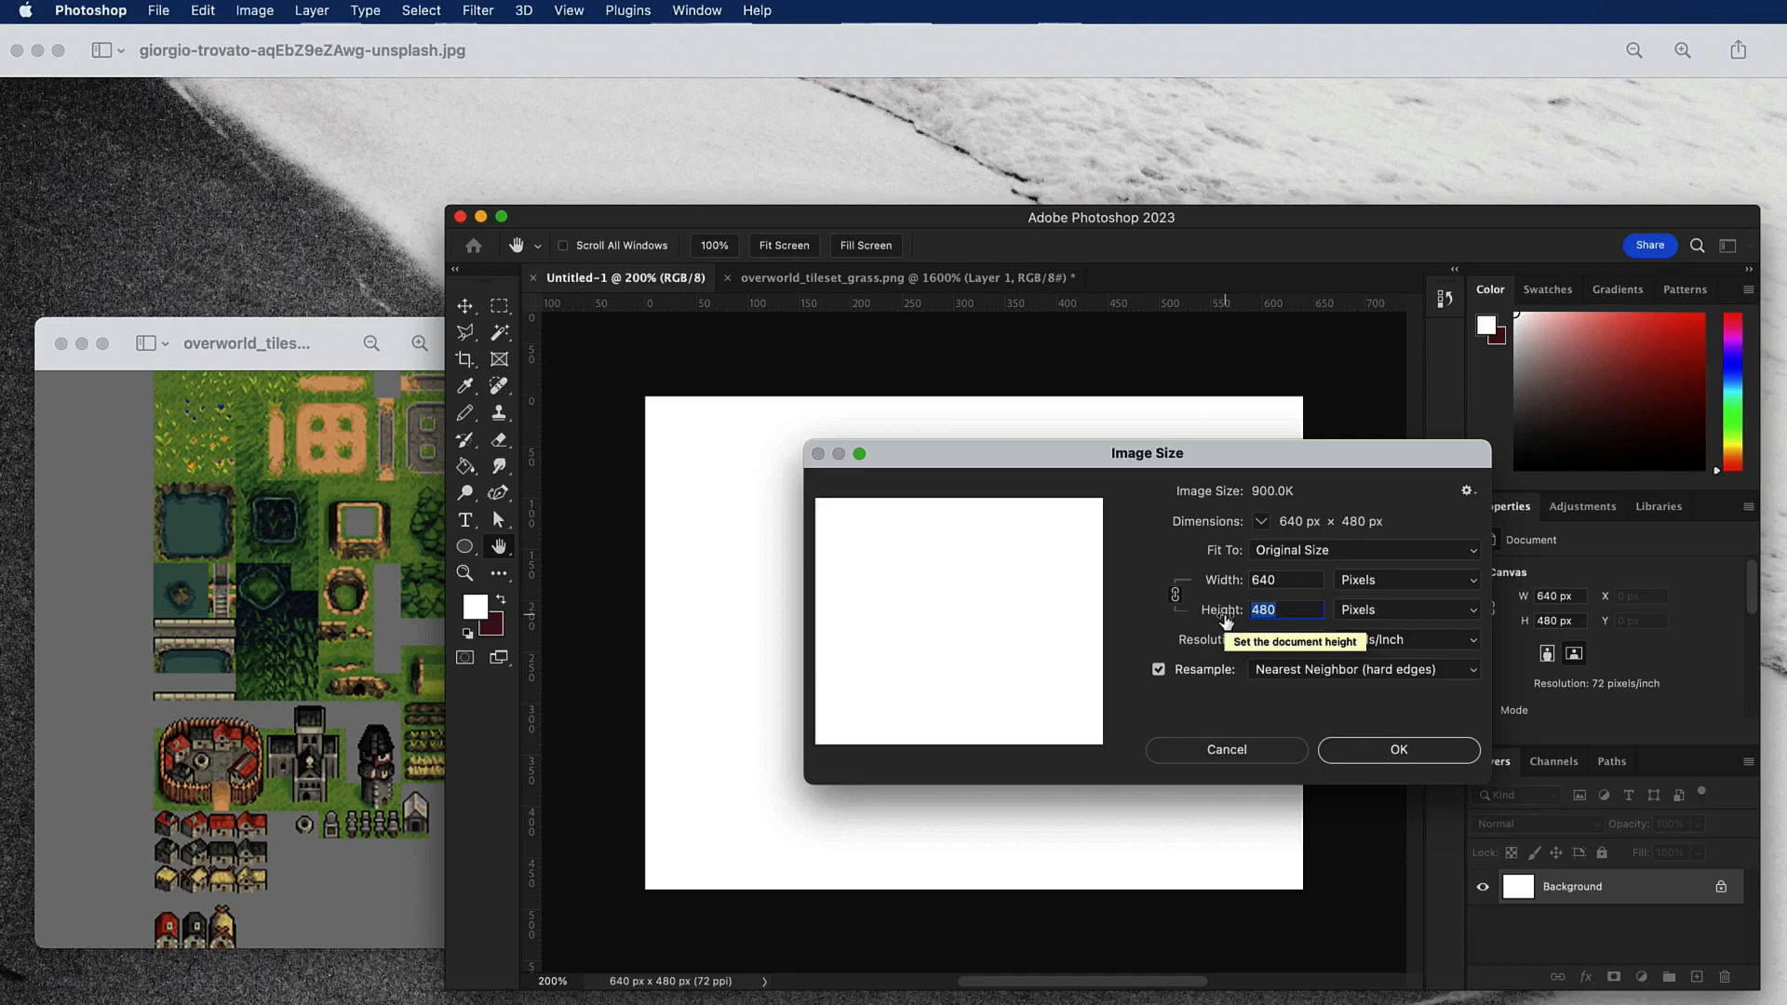
type("160")
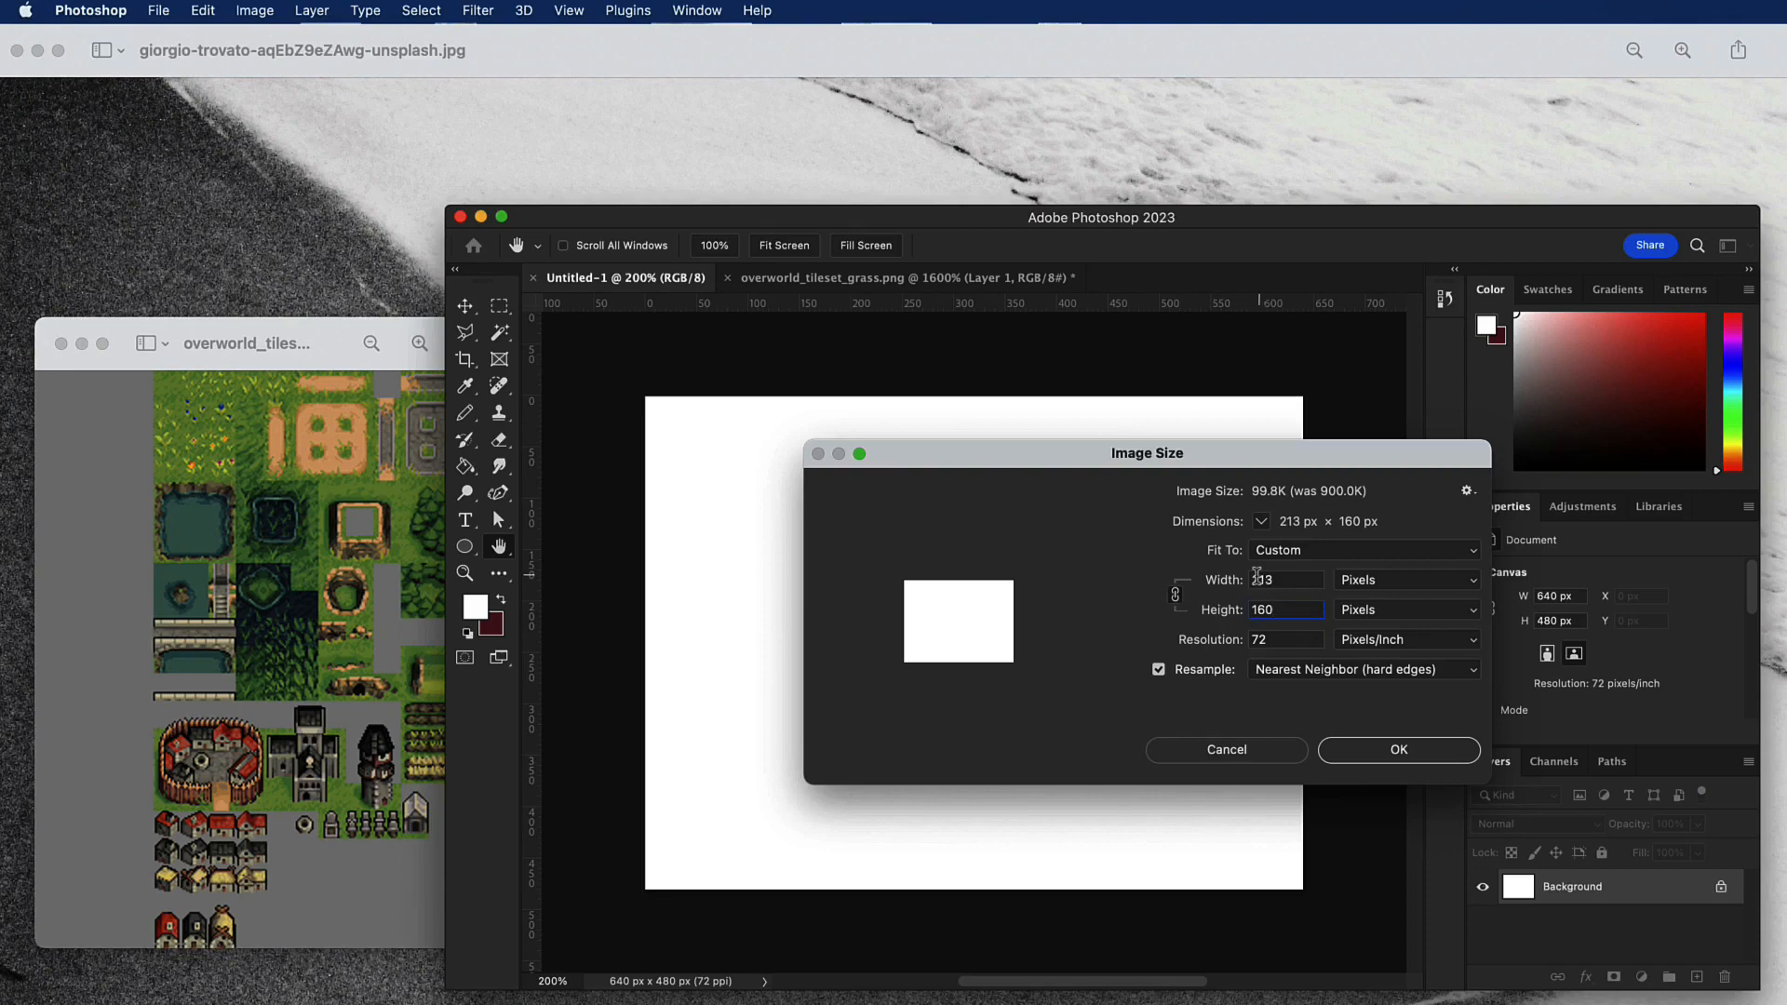
left_click(1354, 752)
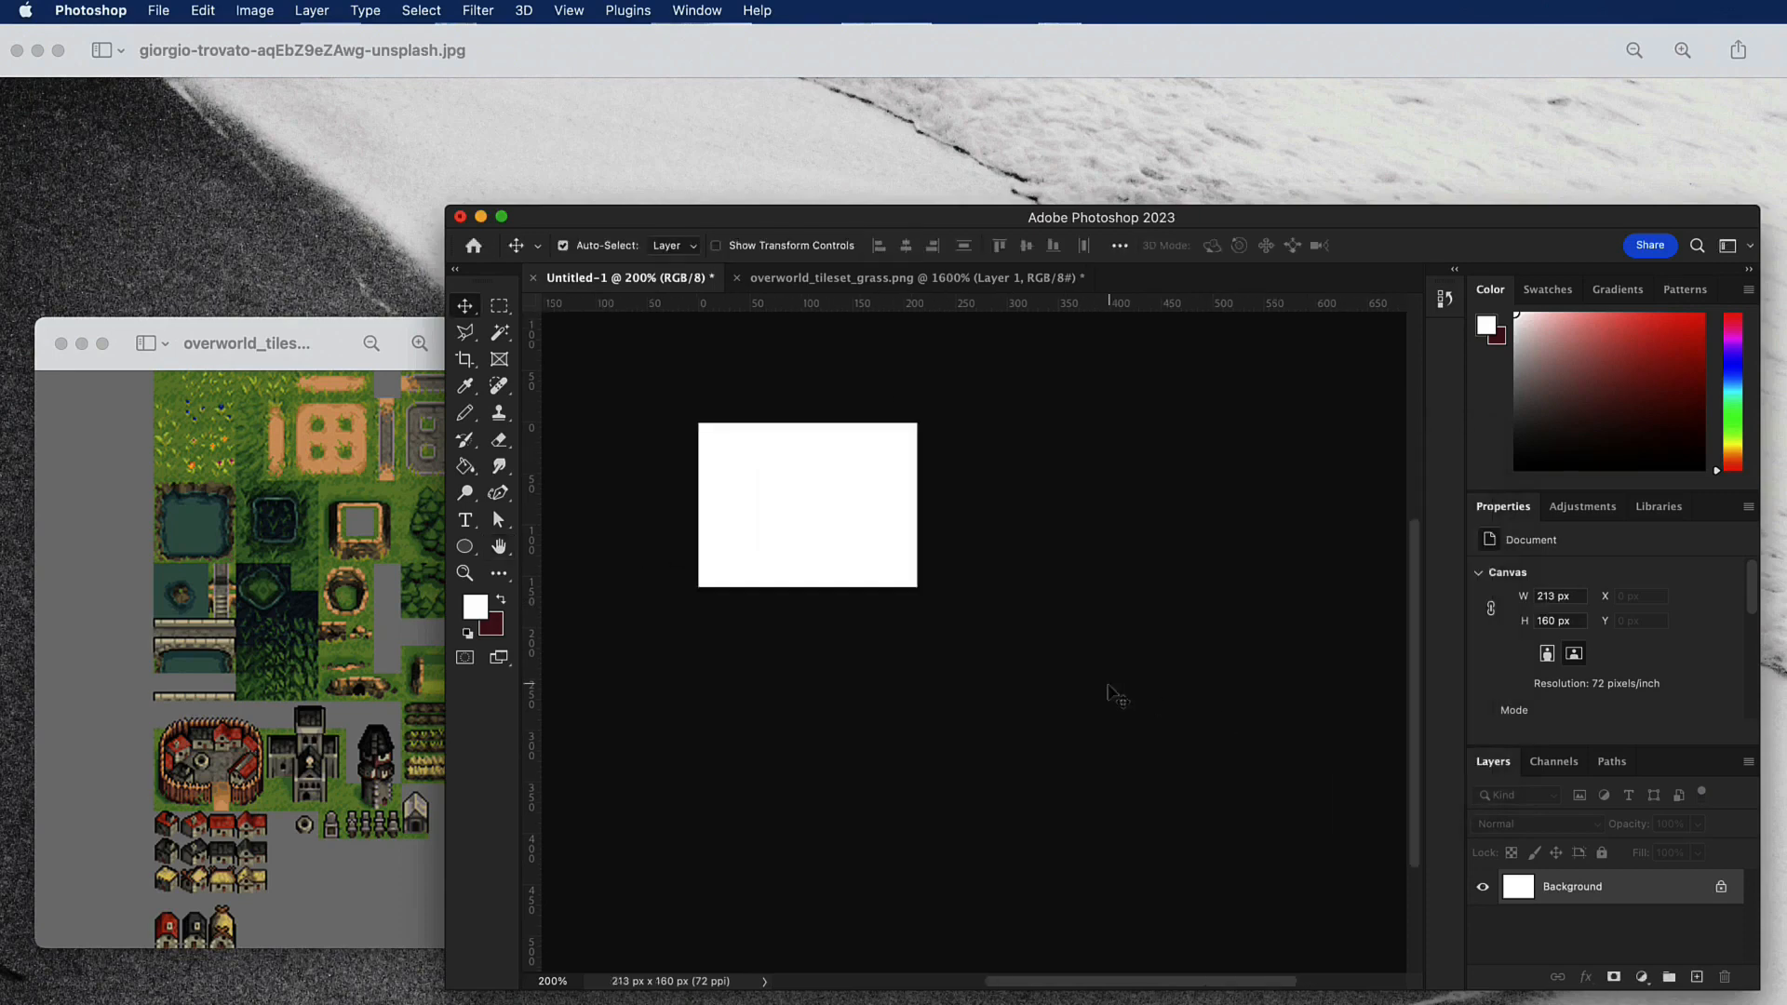
key("super+equal")
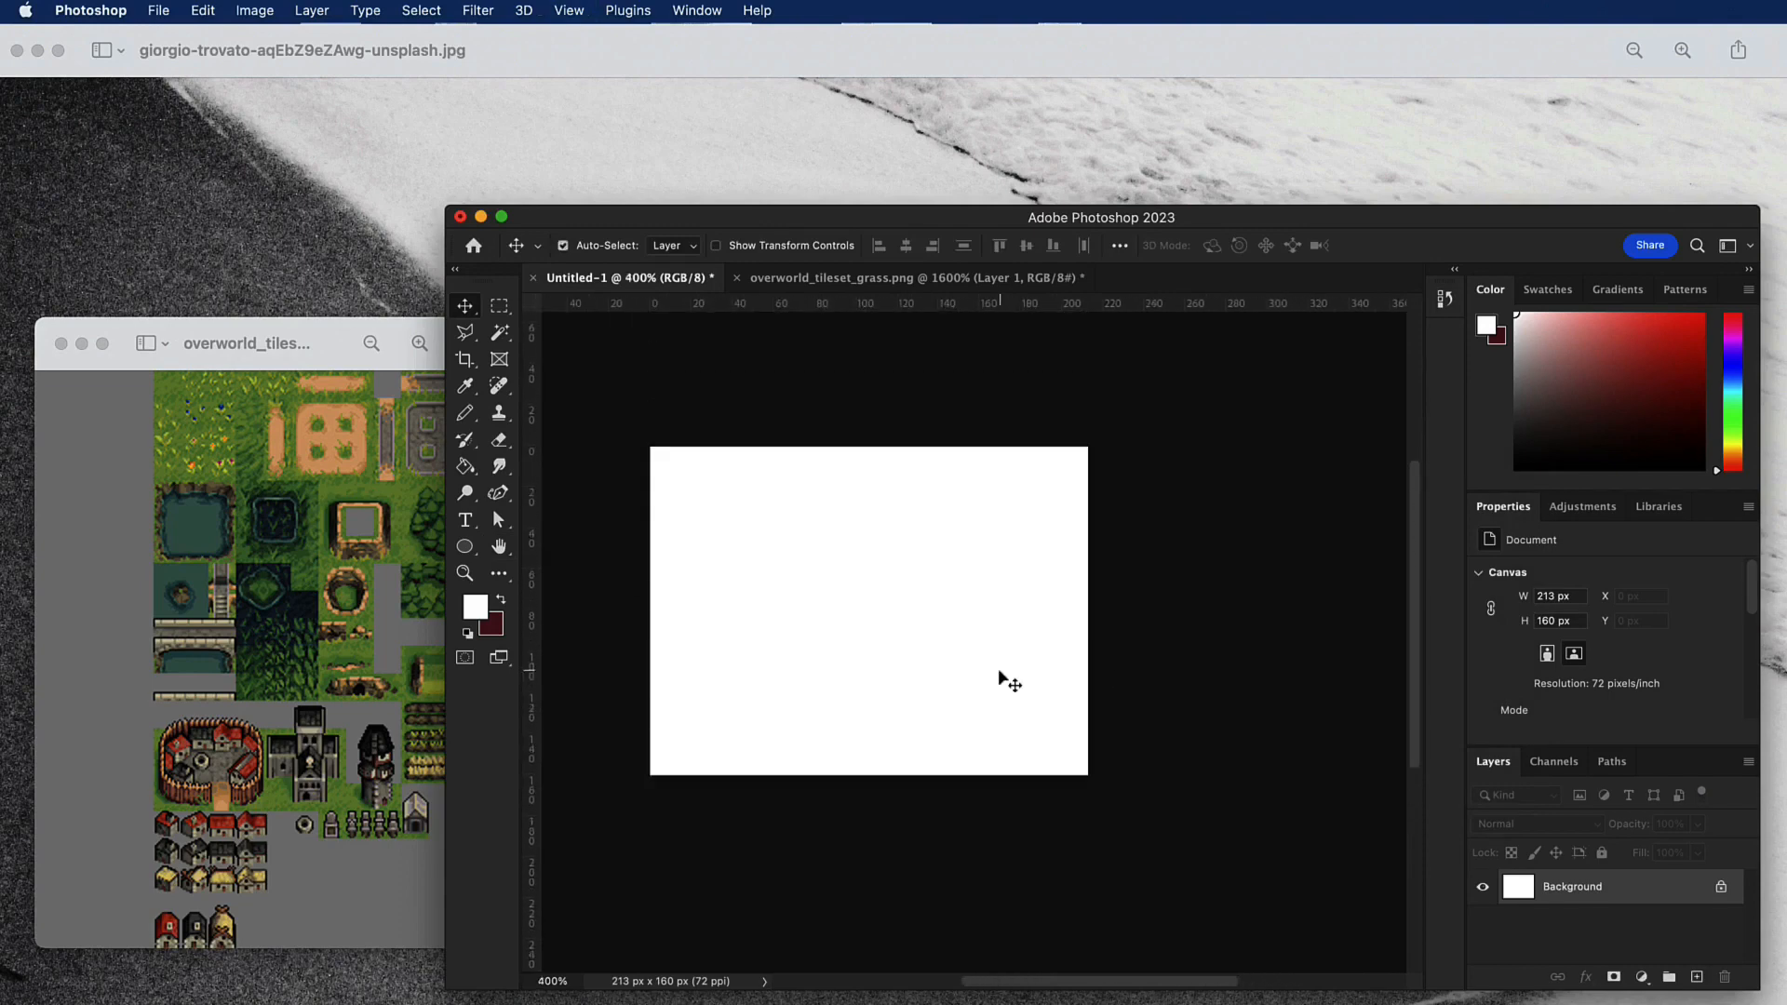
key("super+equal")
key("super+equal")
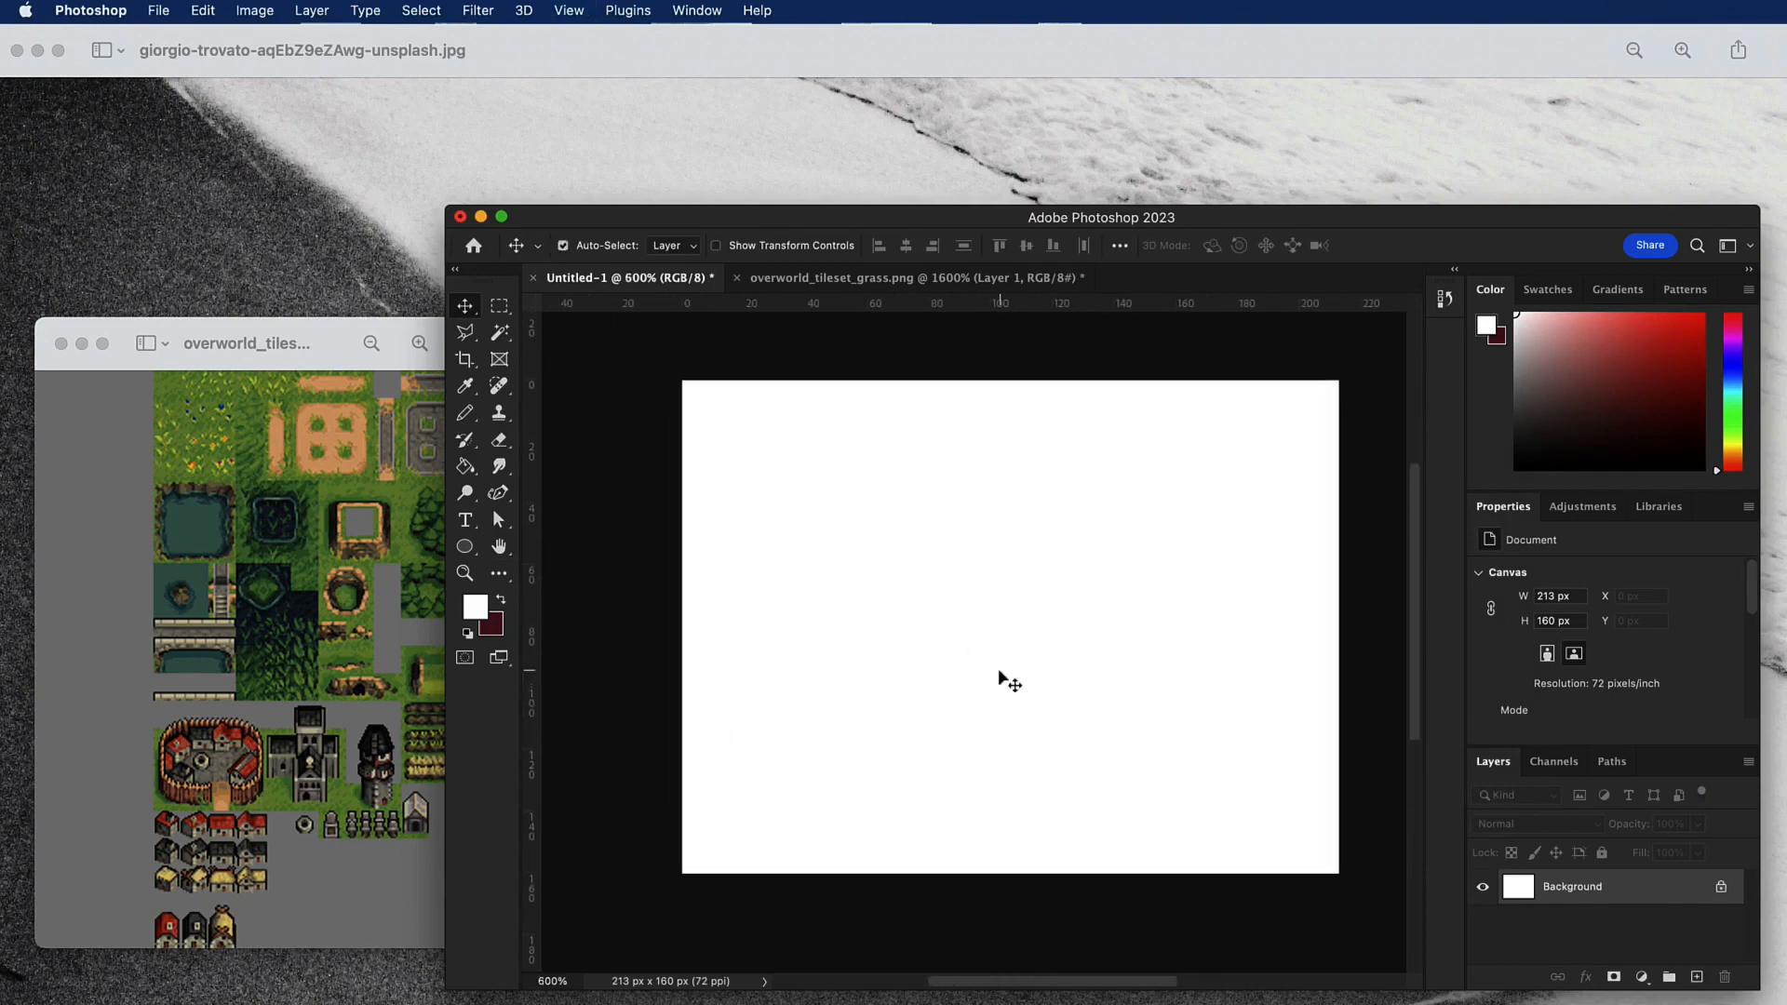
In overworld_tileset_grass.png, select the 16 x 16 px grass tile in the image's upper-left corner with the Rectangular Marquee, following the guides.
left_click(811, 277)
scroll(621, 479, "up", 3)
scroll(622, 479, "left", 2)
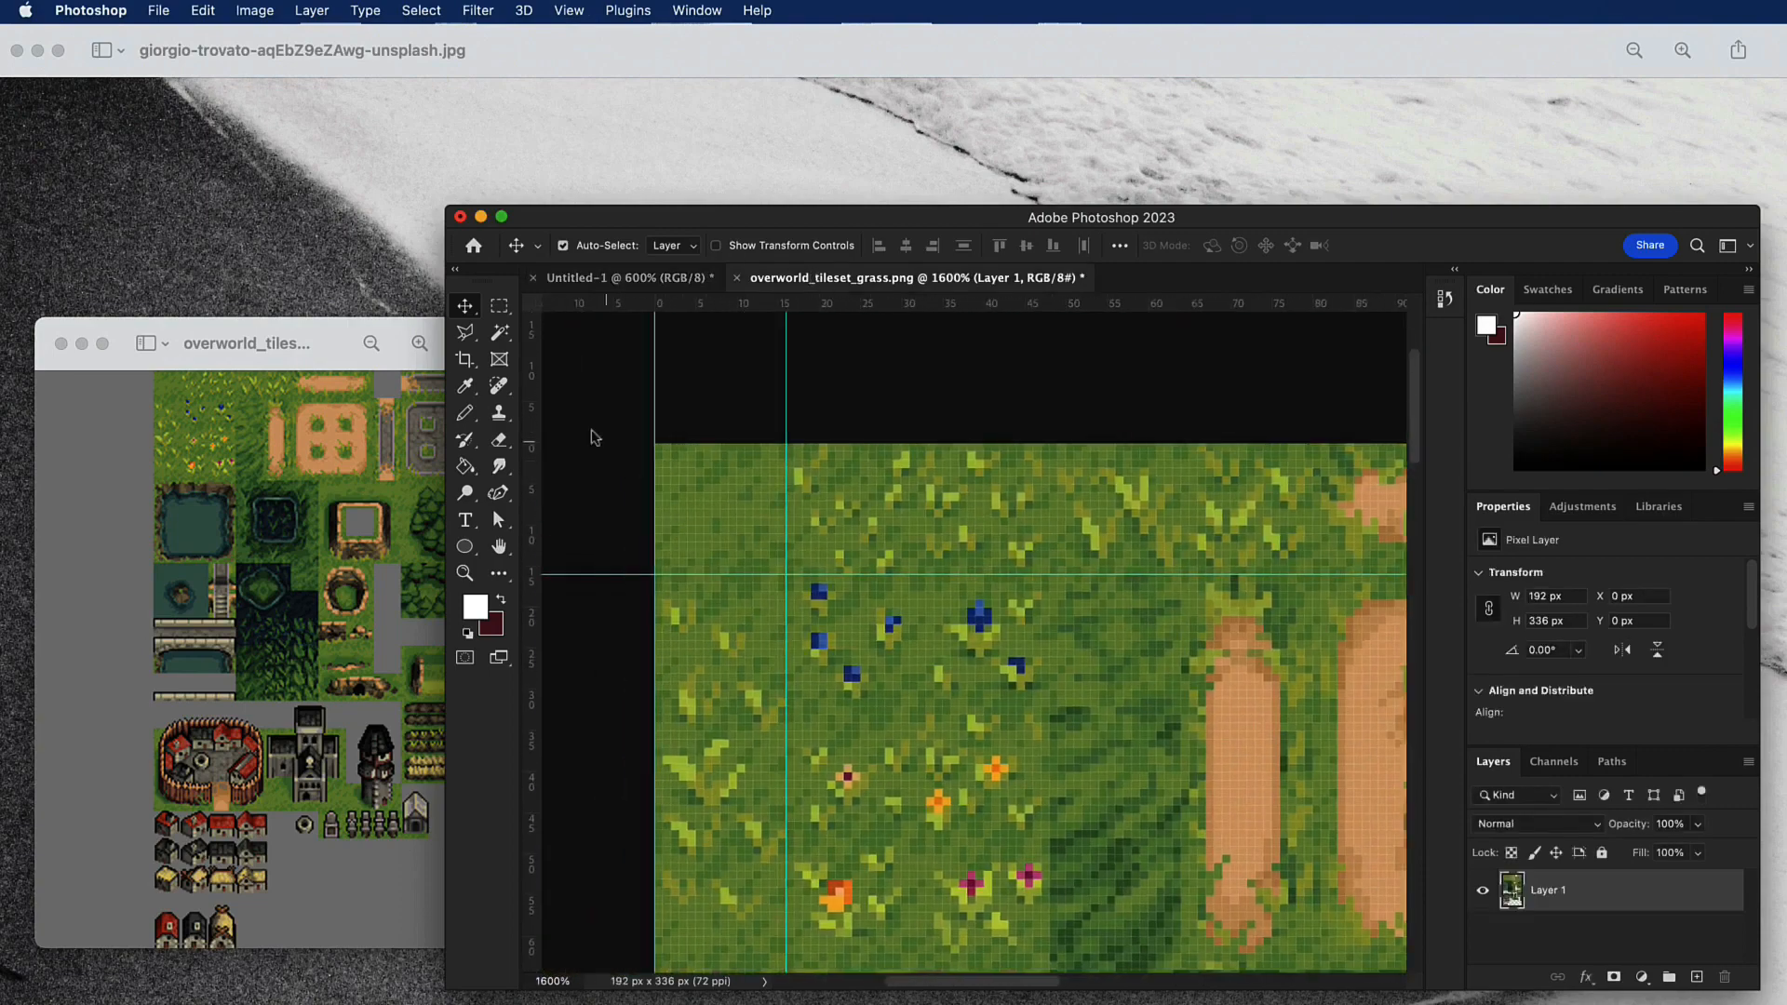
left_click(499, 307)
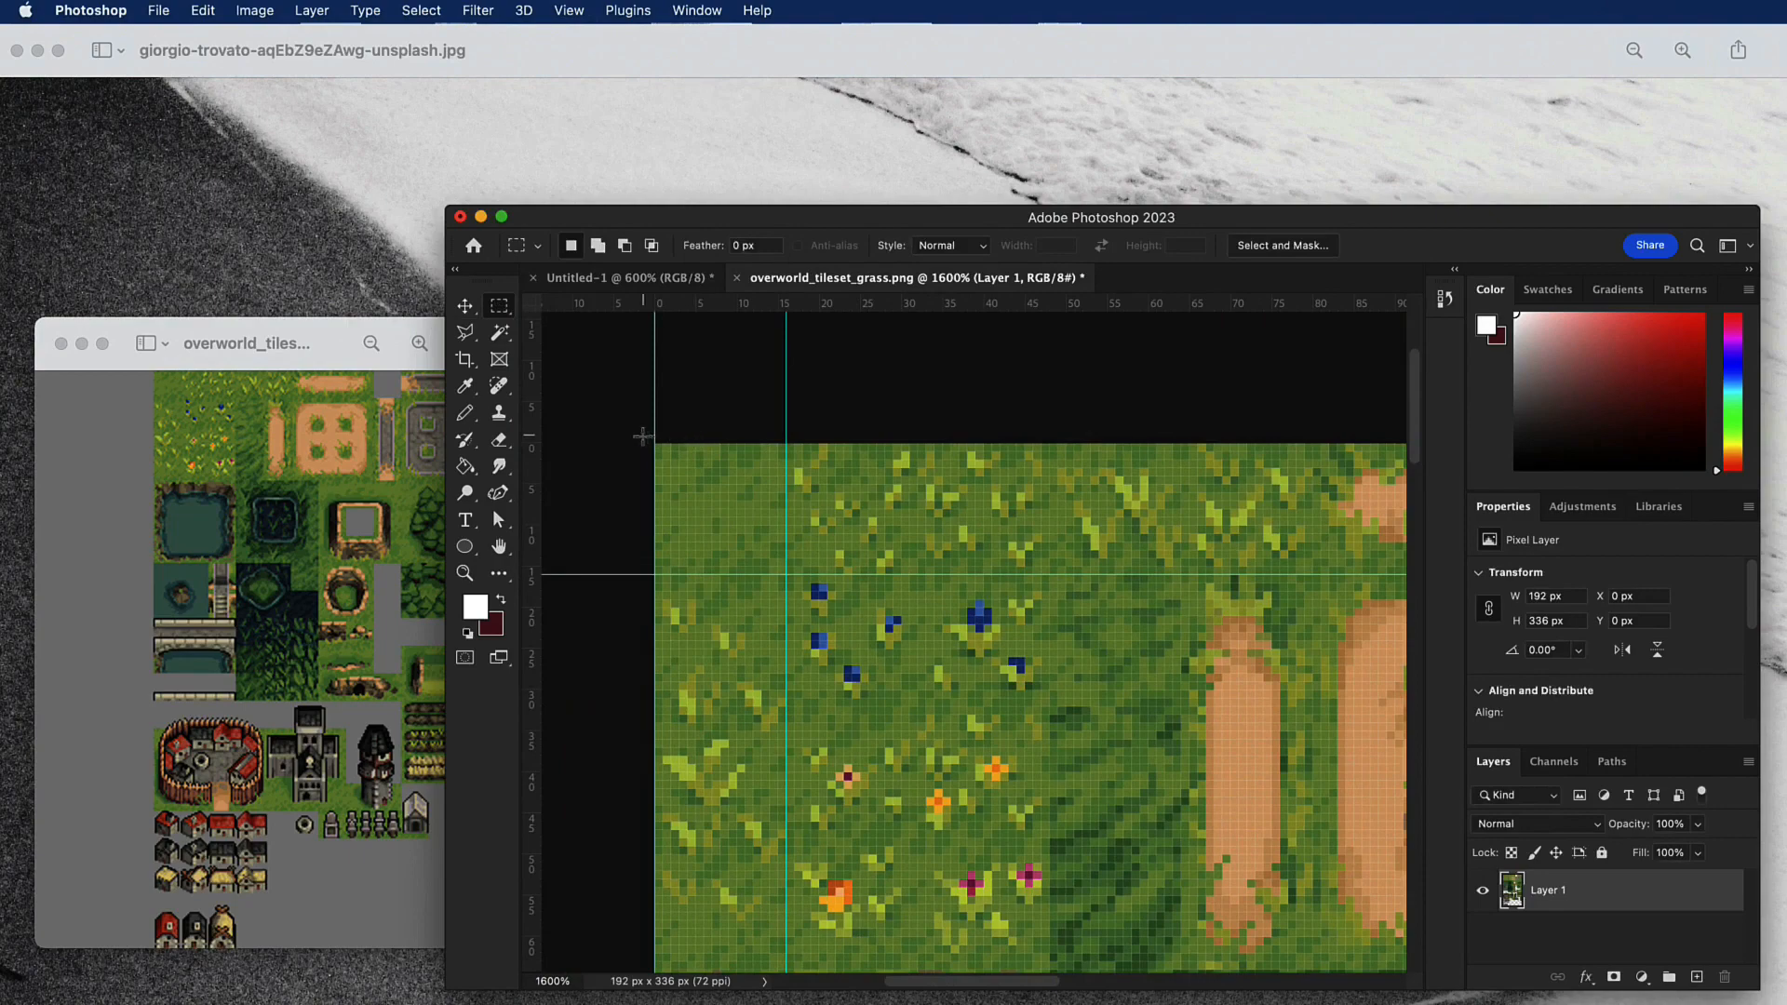
left_click_drag(642, 436, 779, 567)
left_click(813, 410)
scroll(629, 365, "left", 1)
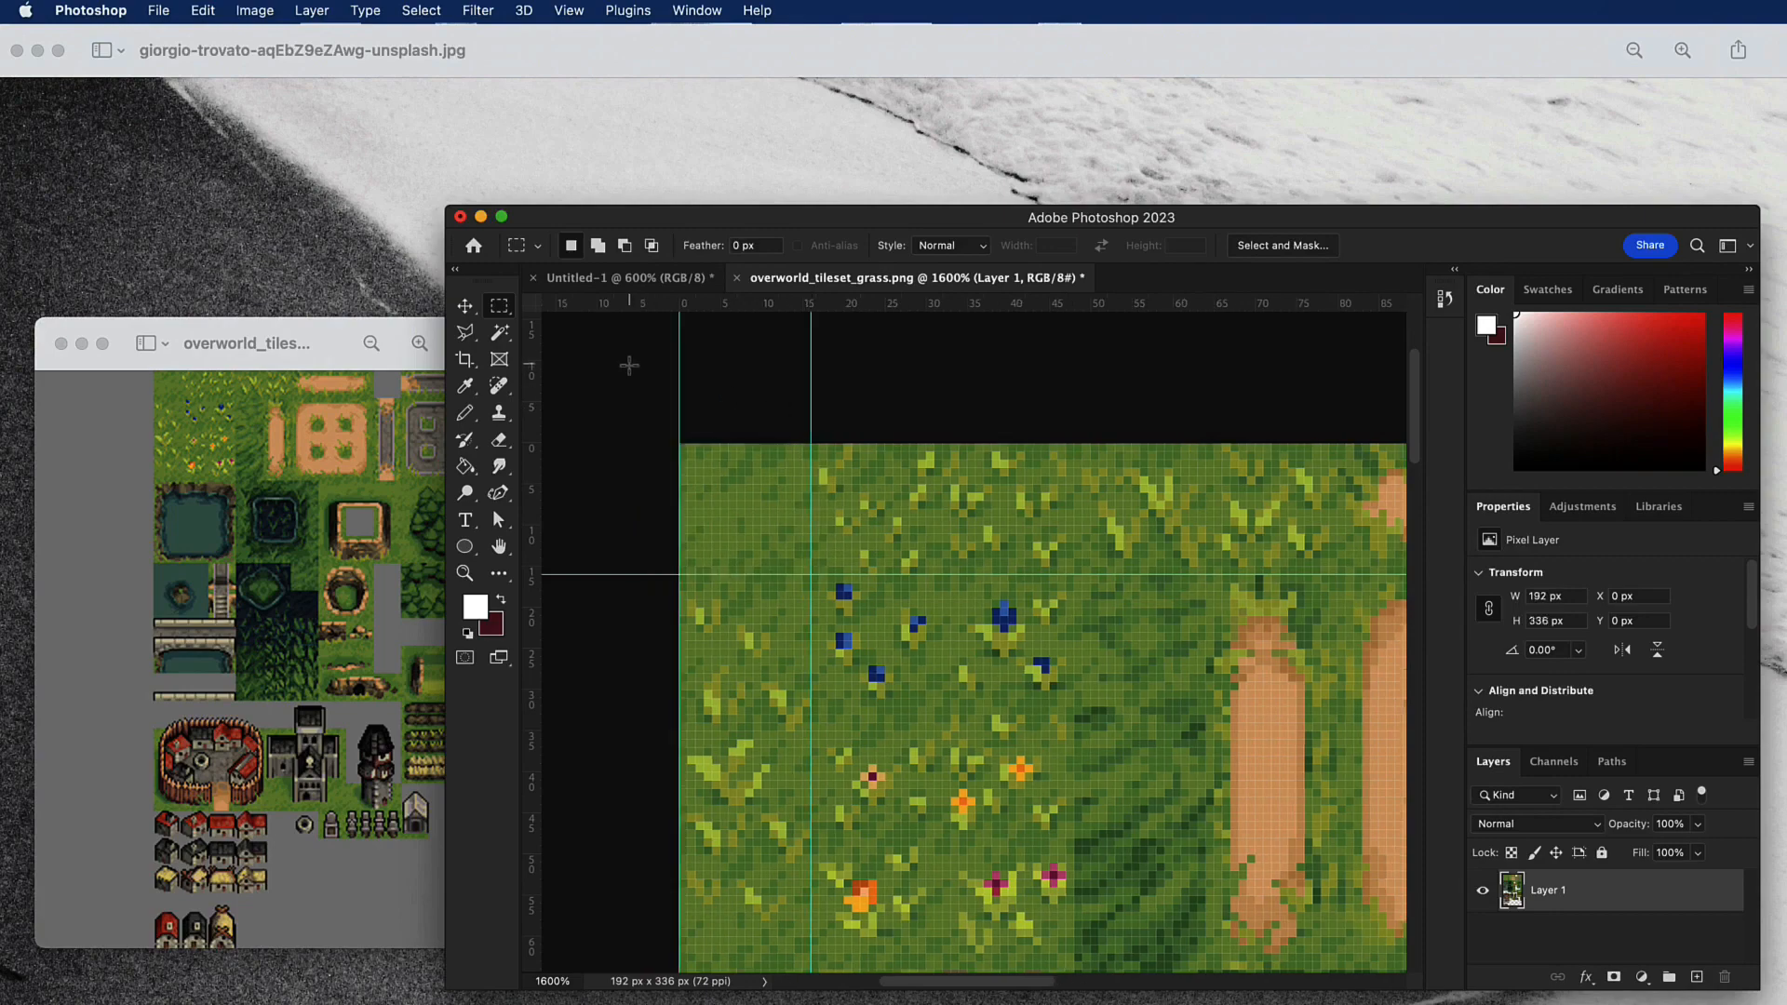
key("super+plus")
scroll(643, 374, "left", 4)
scroll(642, 374, "up", 3)
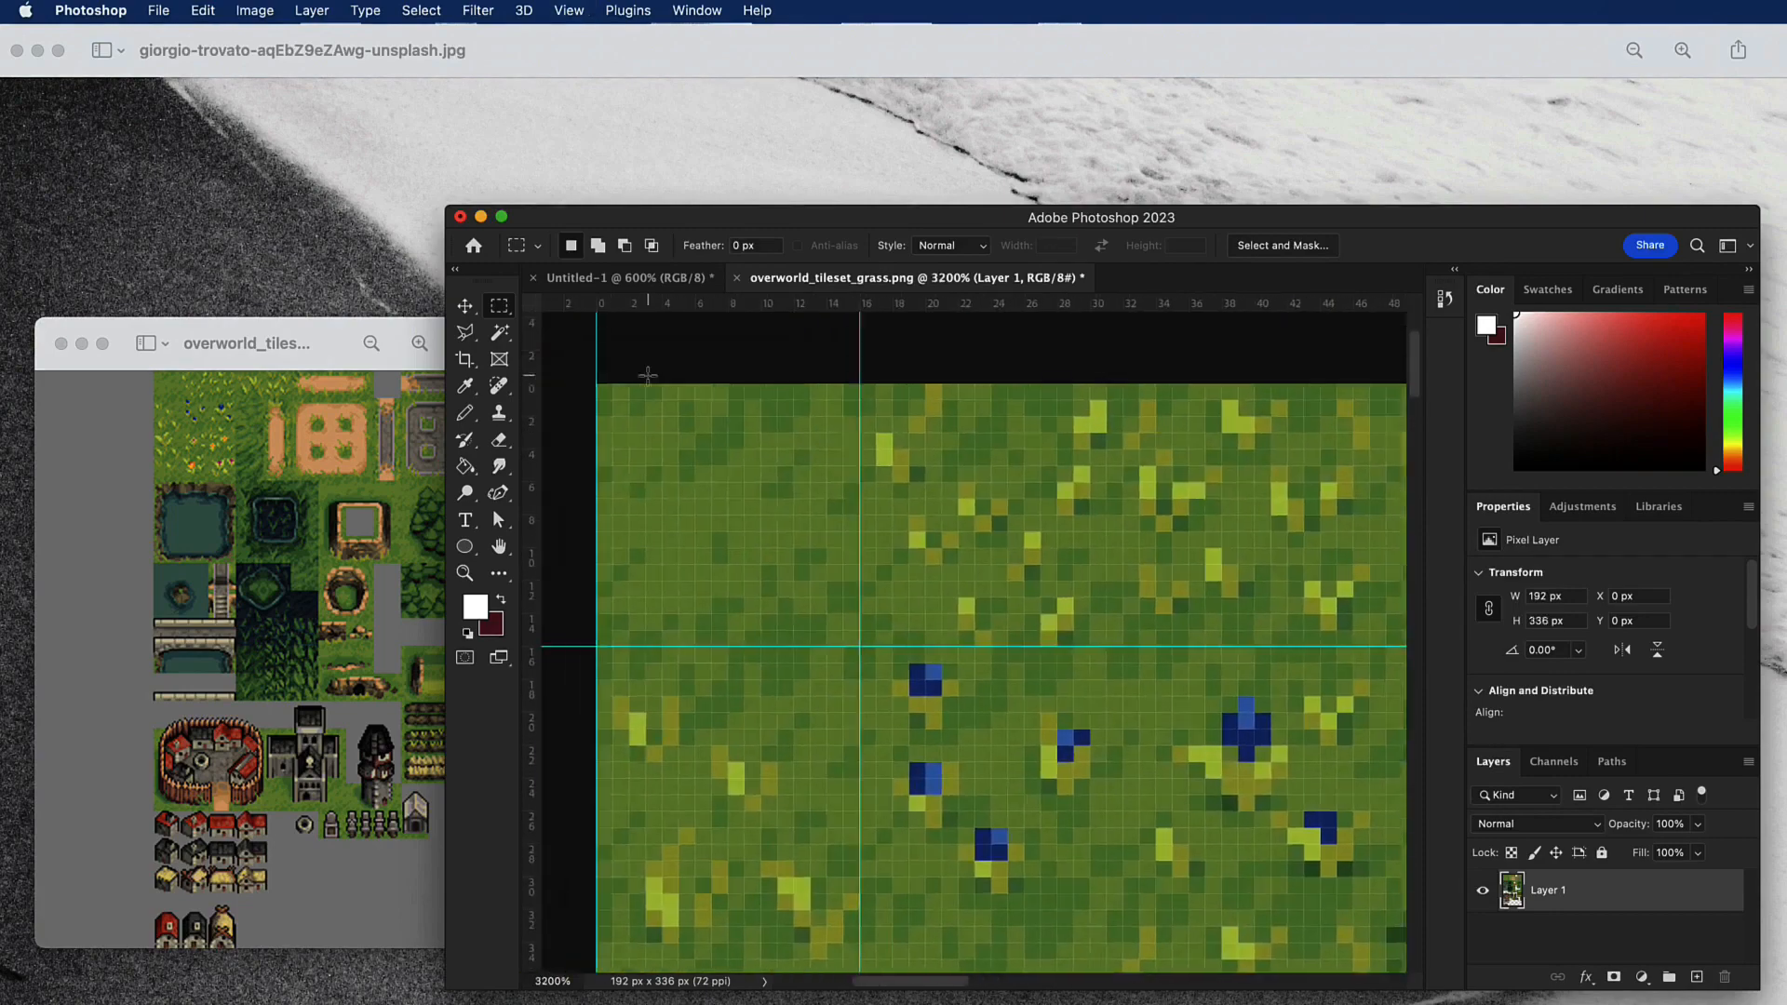
scroll(647, 376, "up", 2)
left_click_drag(725, 485, 984, 730)
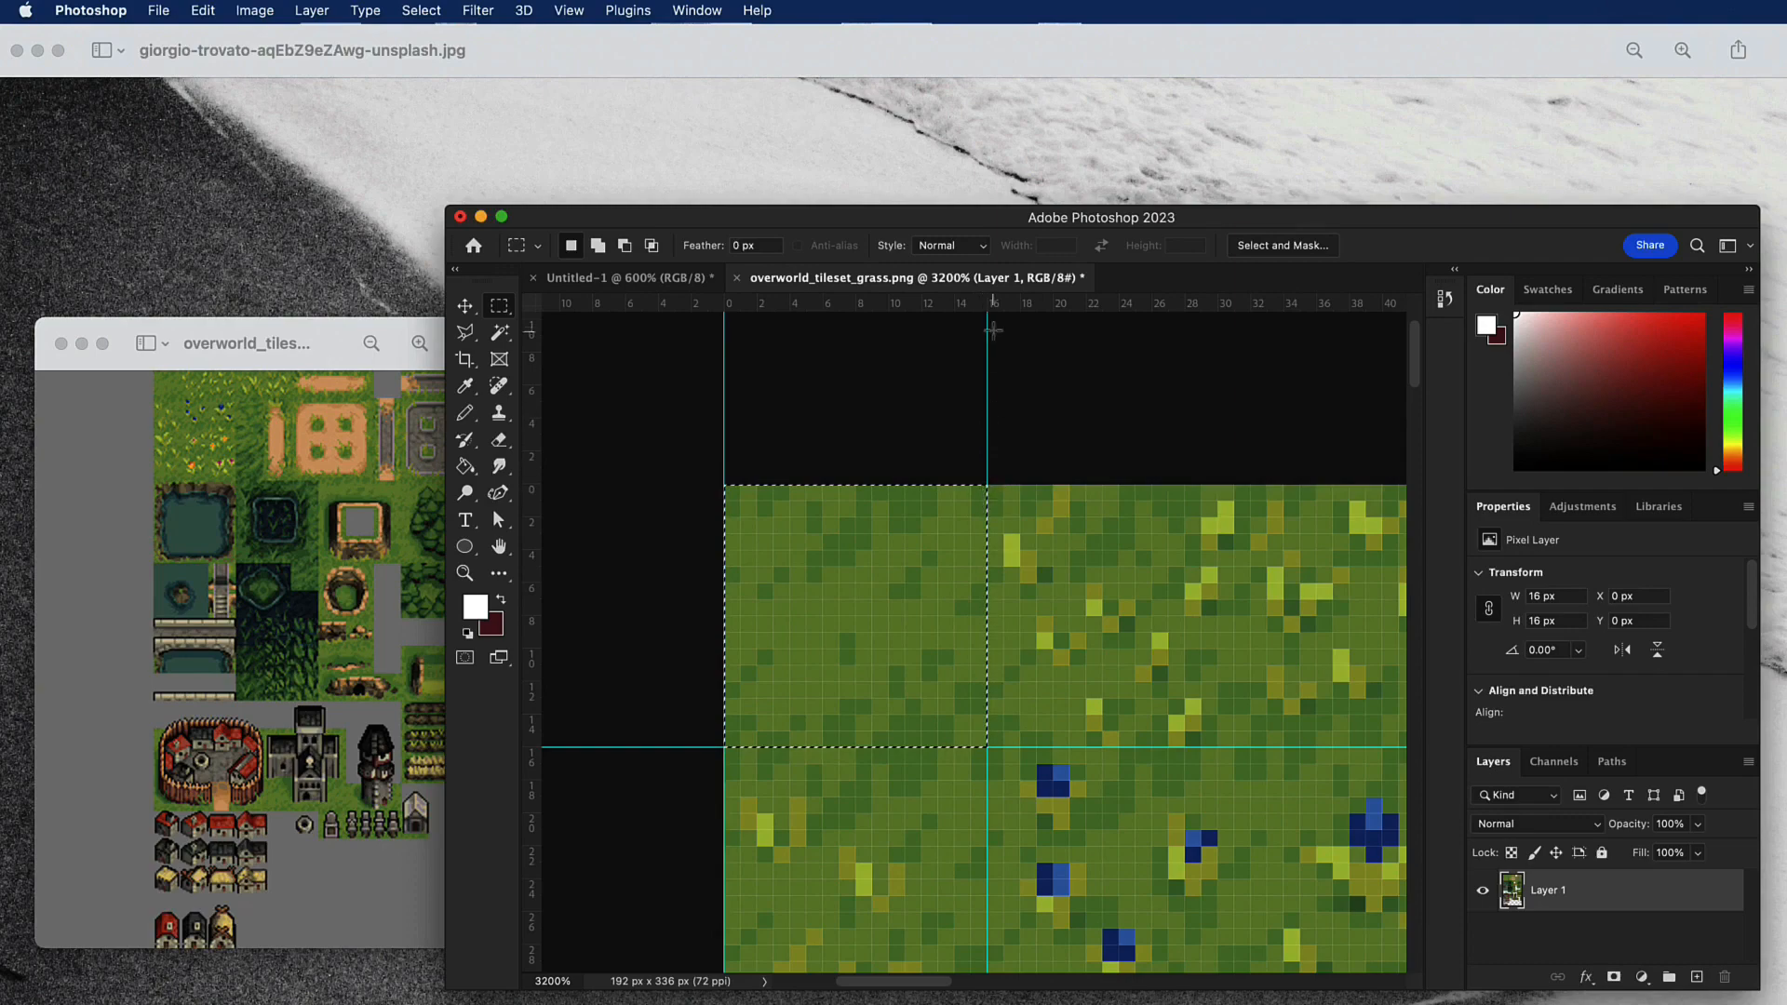
Check the snapping setting and which elements selections snap to.
left_click(569, 11)
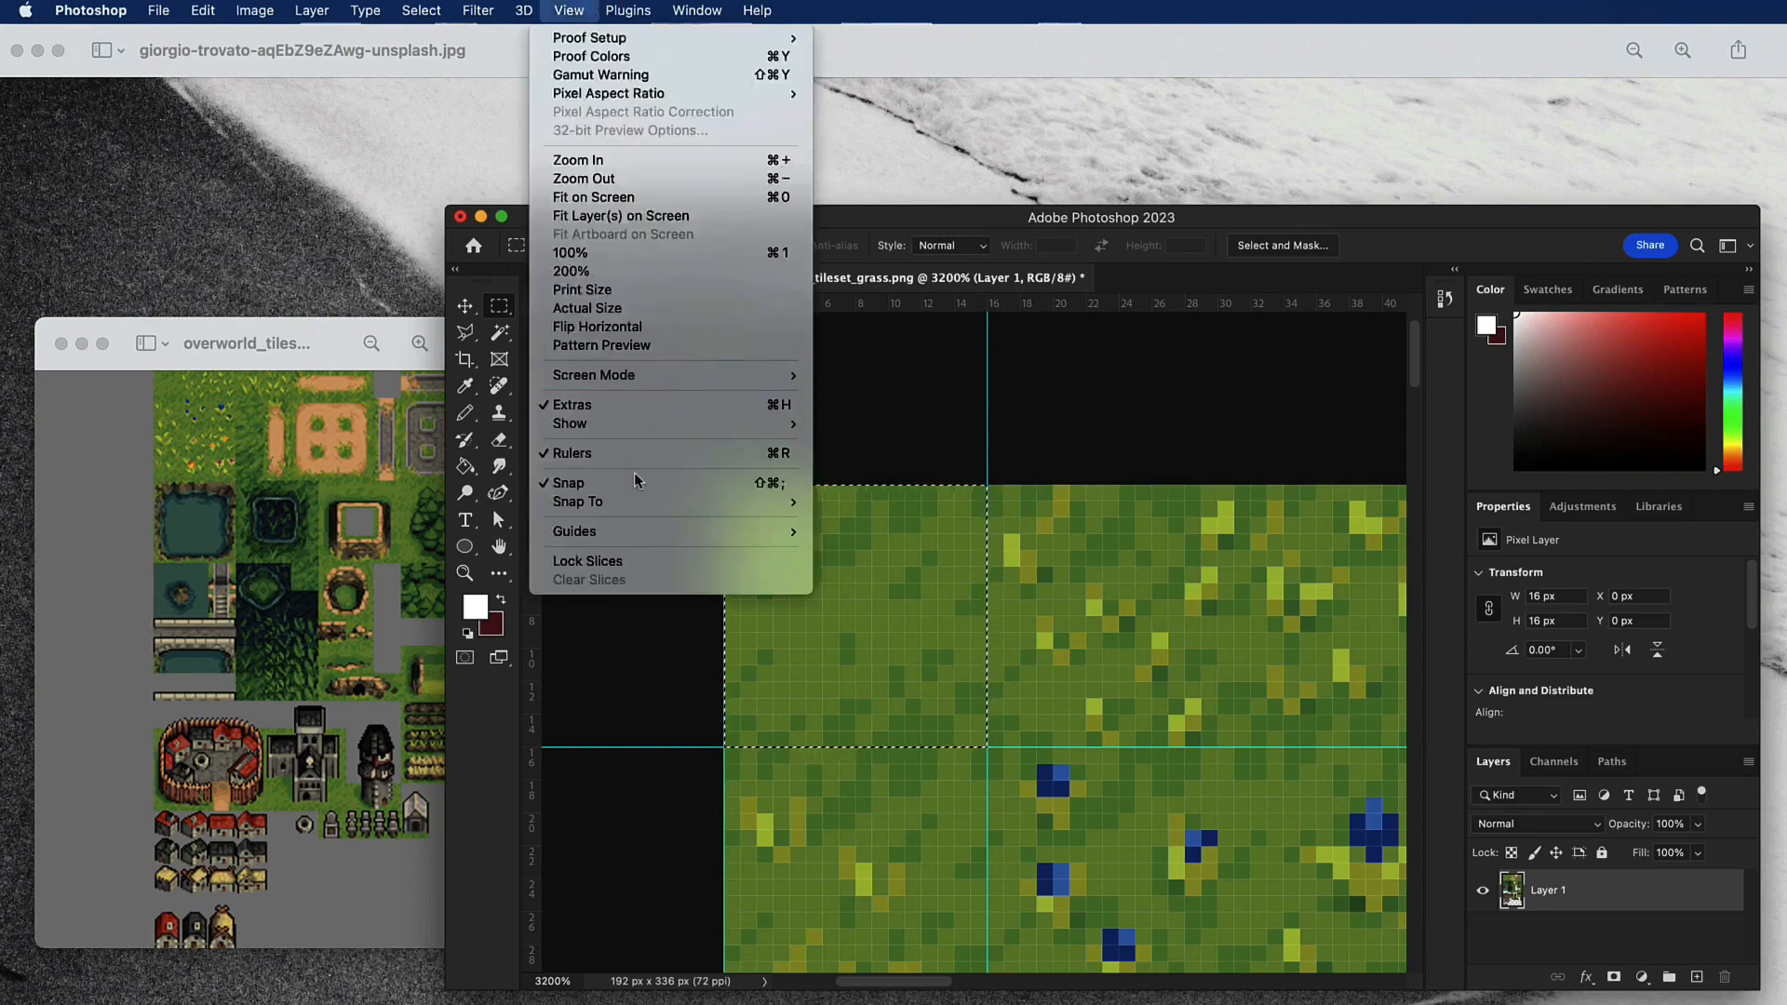
mouse_move(628, 504)
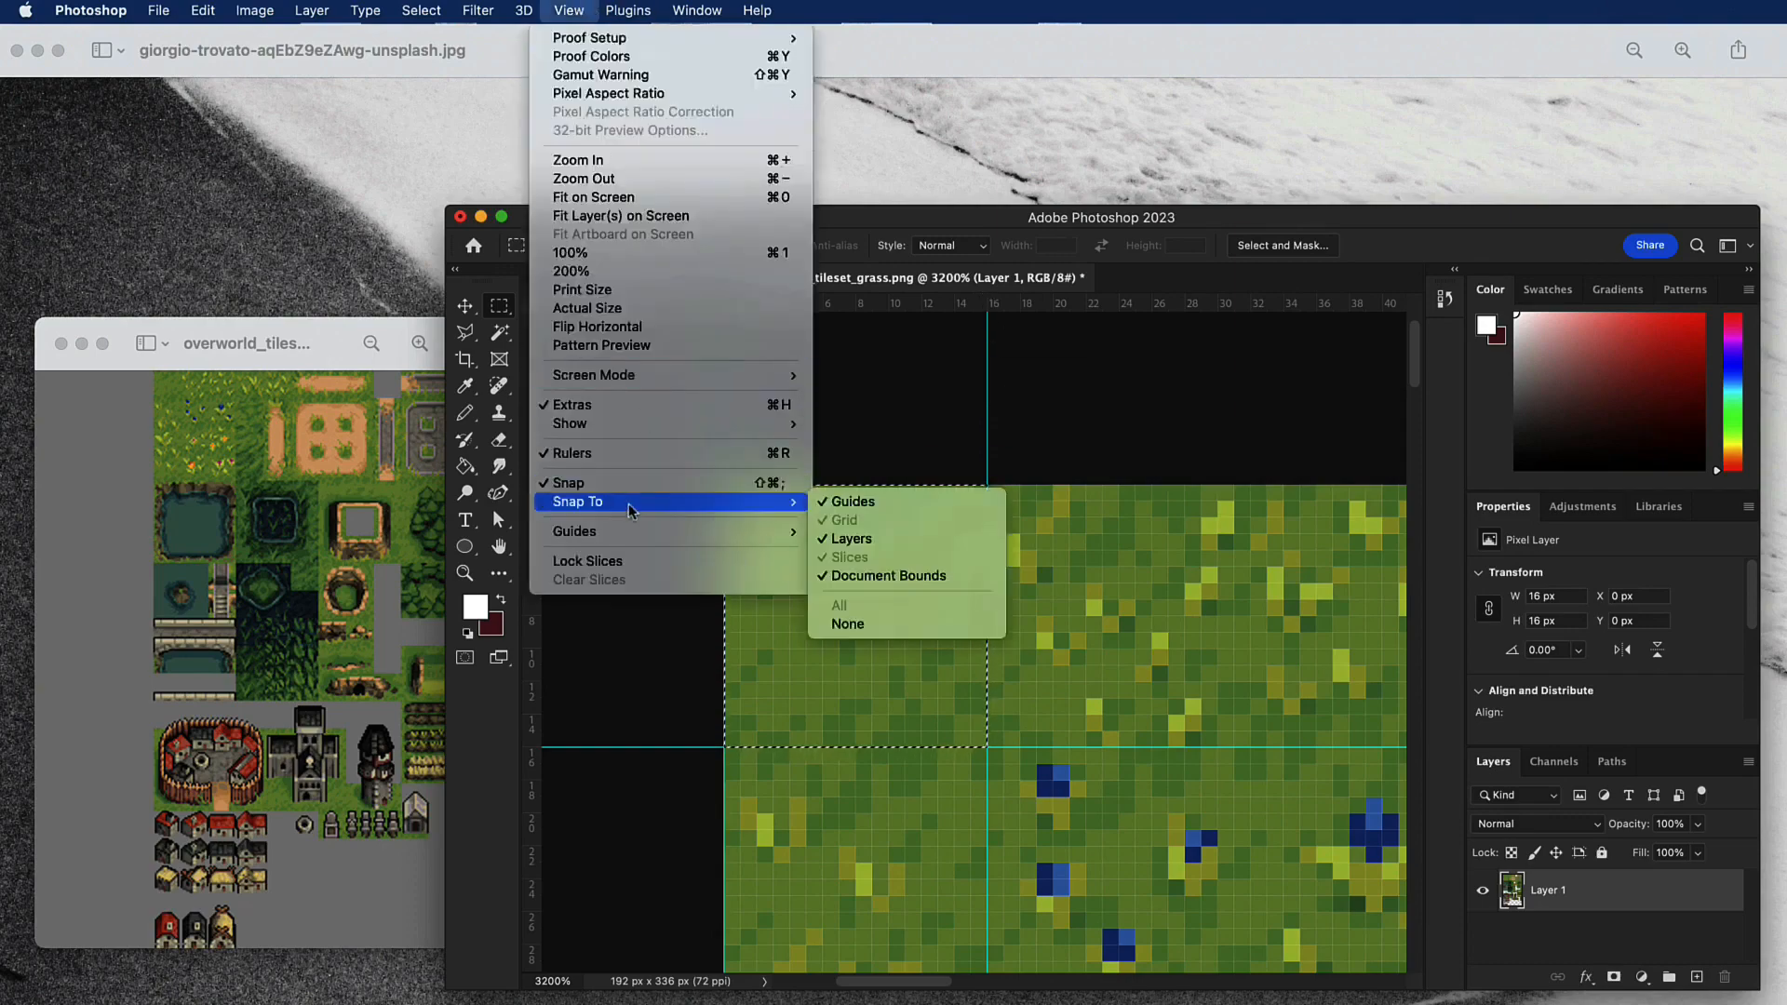
left_click(635, 485)
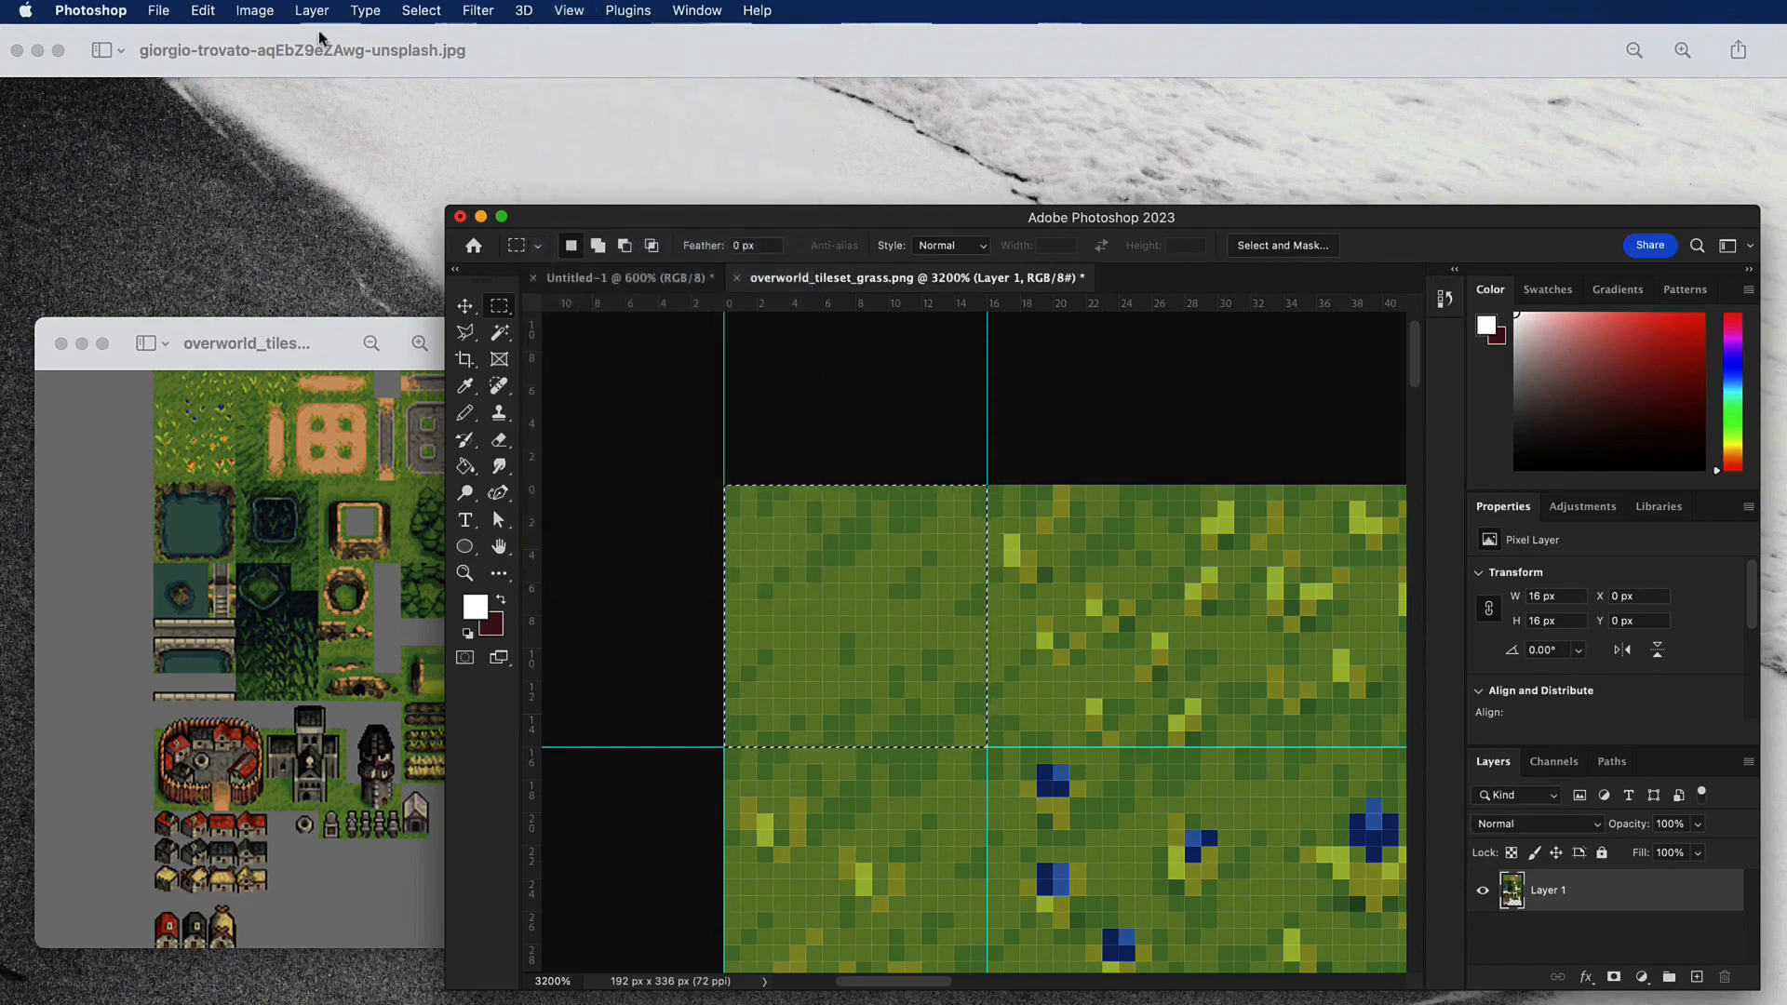
Look up the "pattern" commands in the help search and define the selected grass tile as a pattern named Pattern 1.
left_click(758, 10)
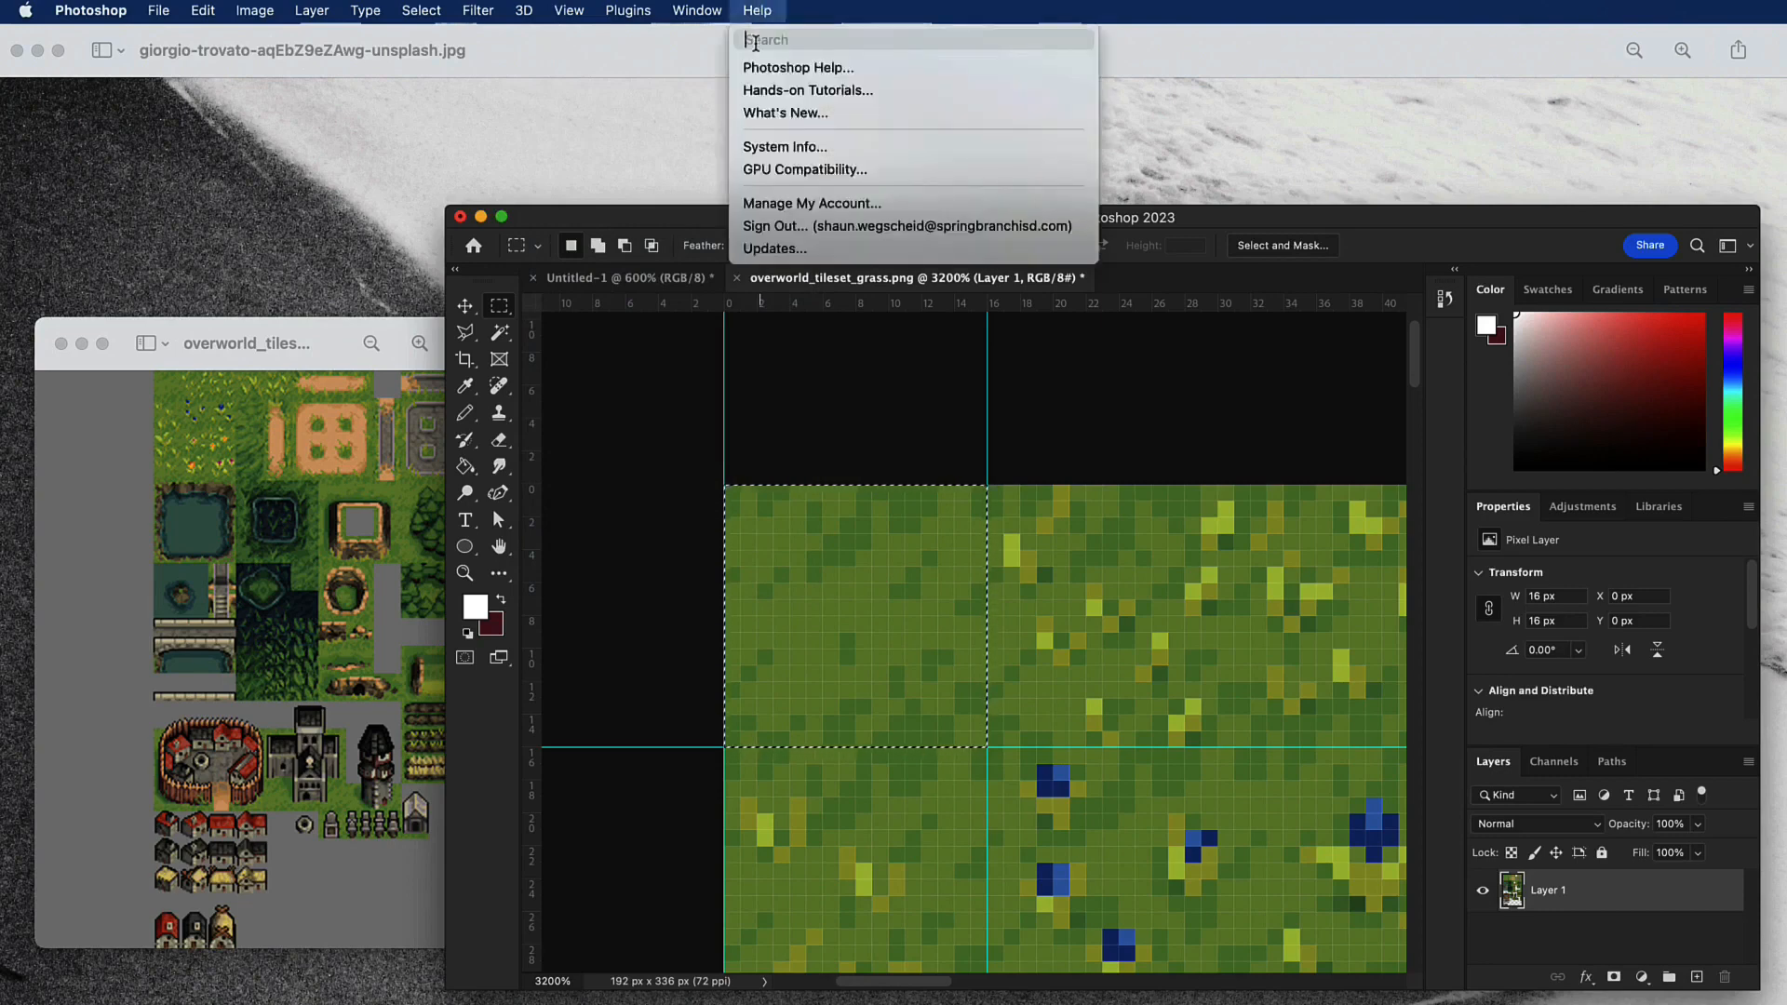
type("patten")
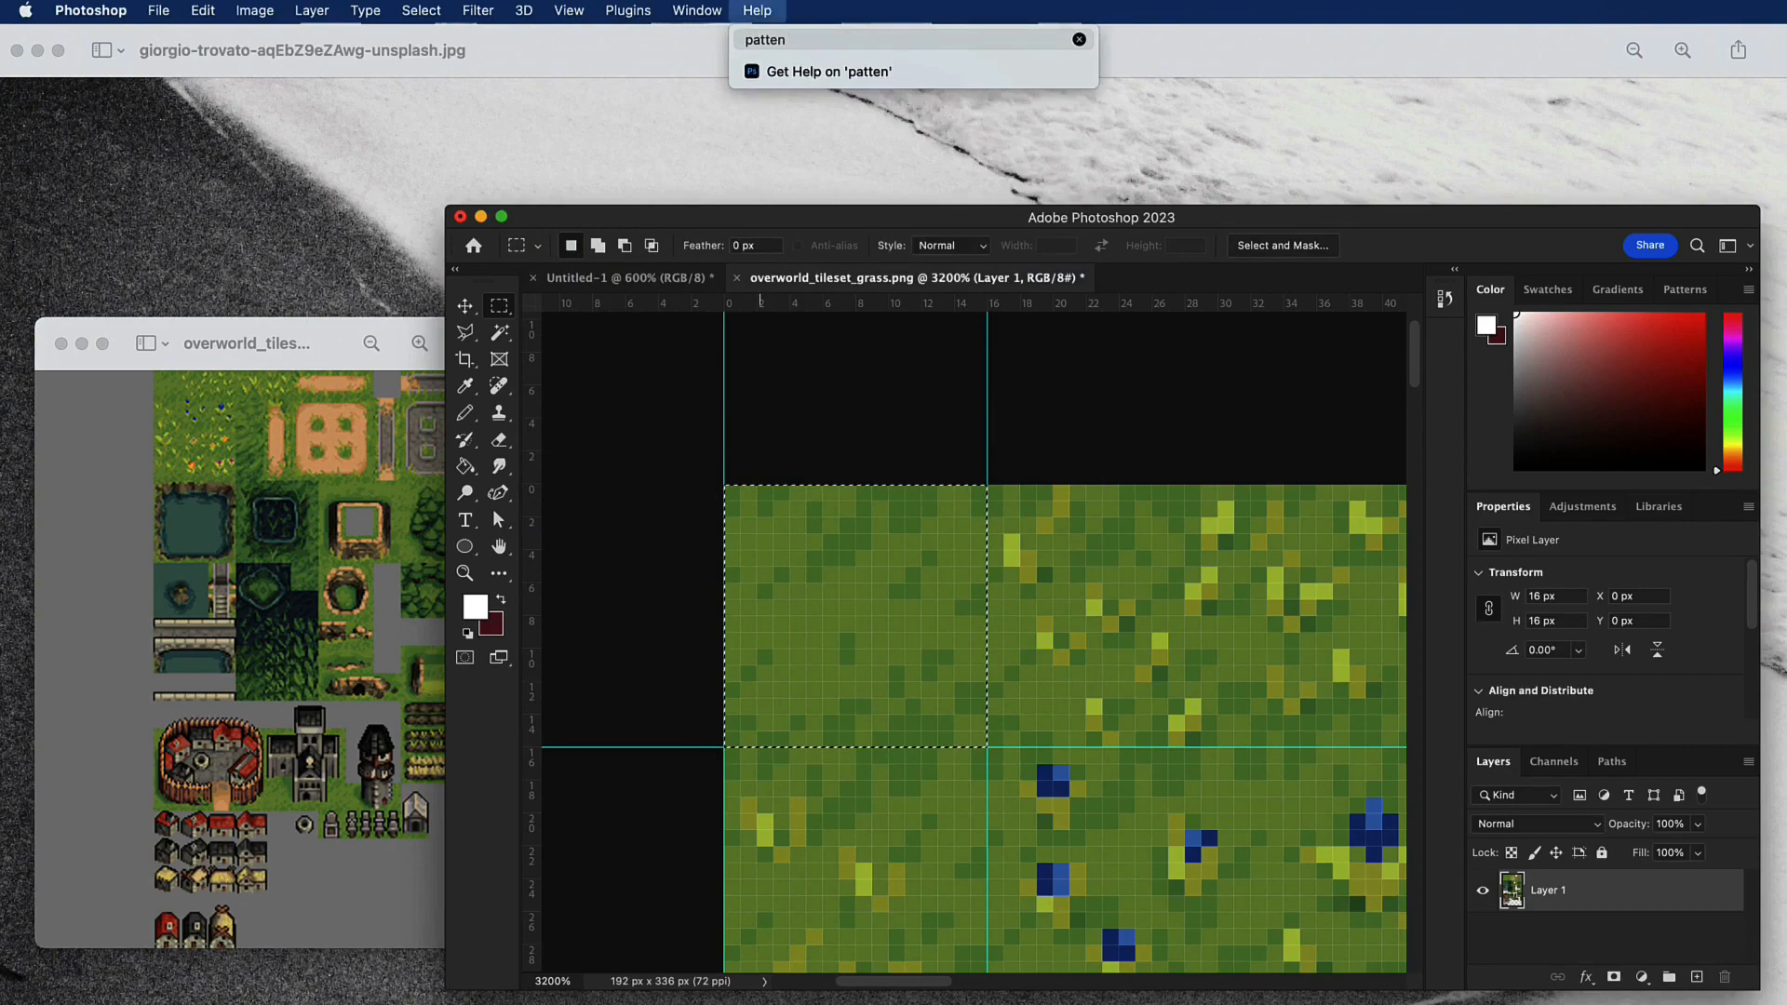
key("BackSpace")
type("rn")
mouse_move(769, 98)
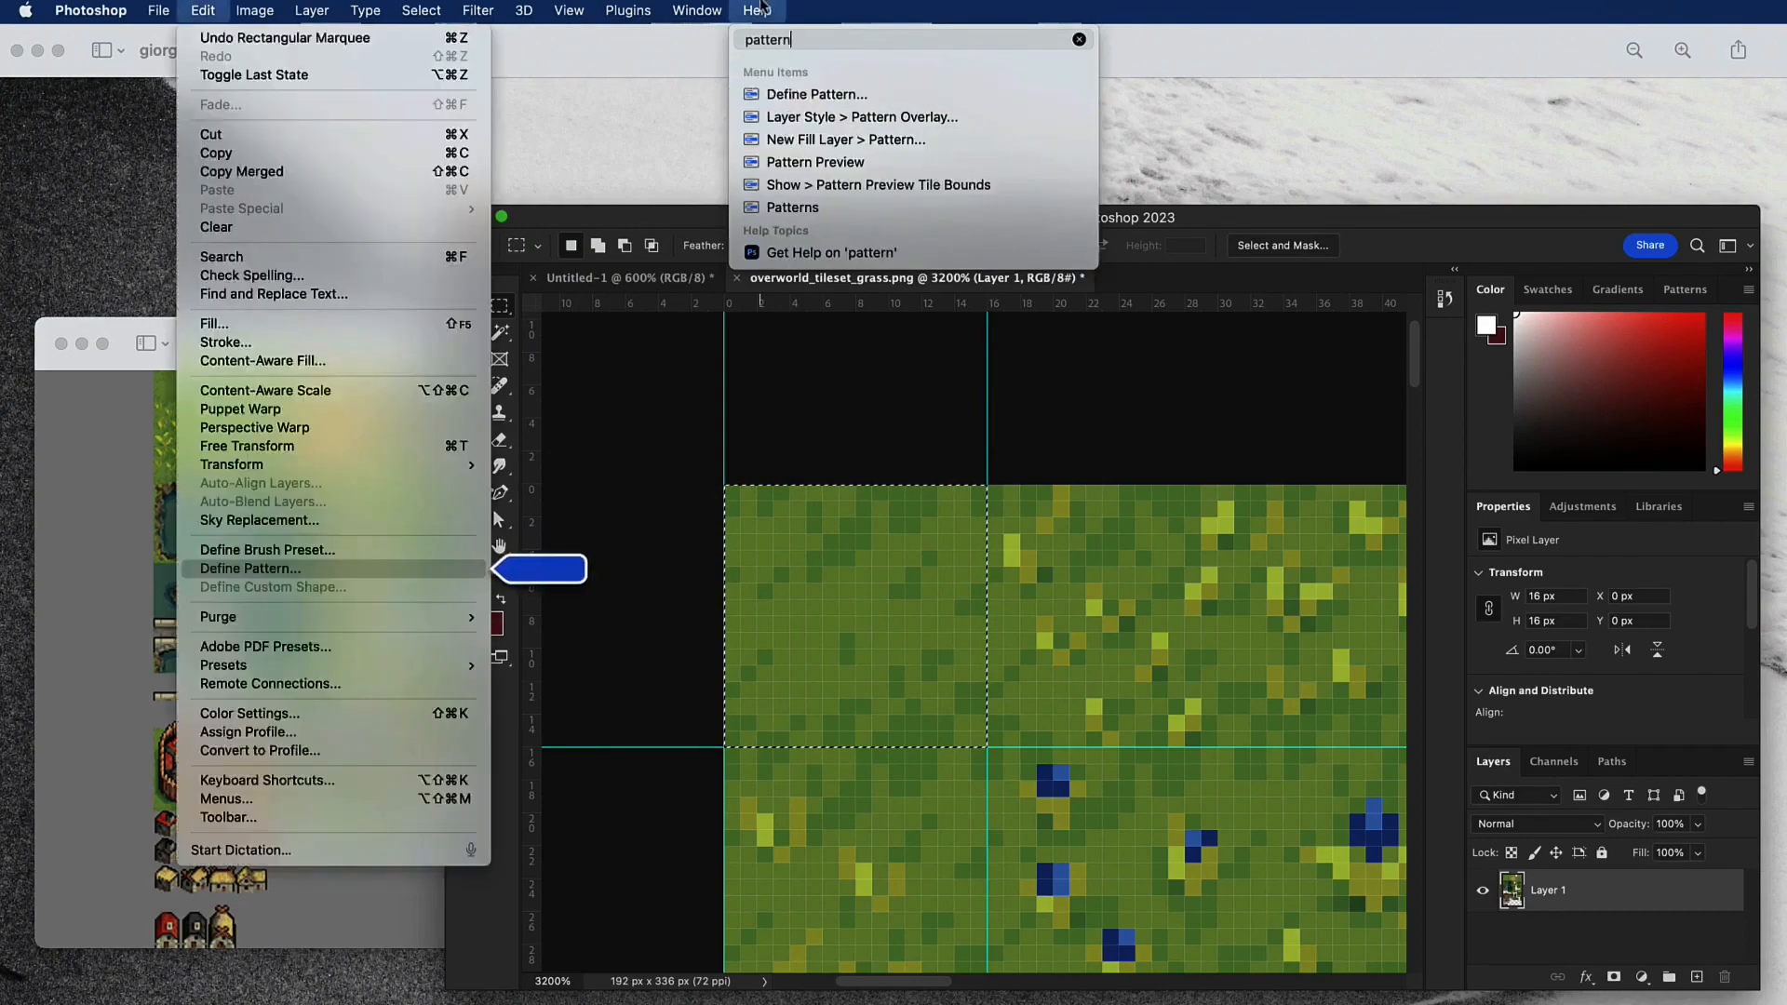
mouse_move(203, 10)
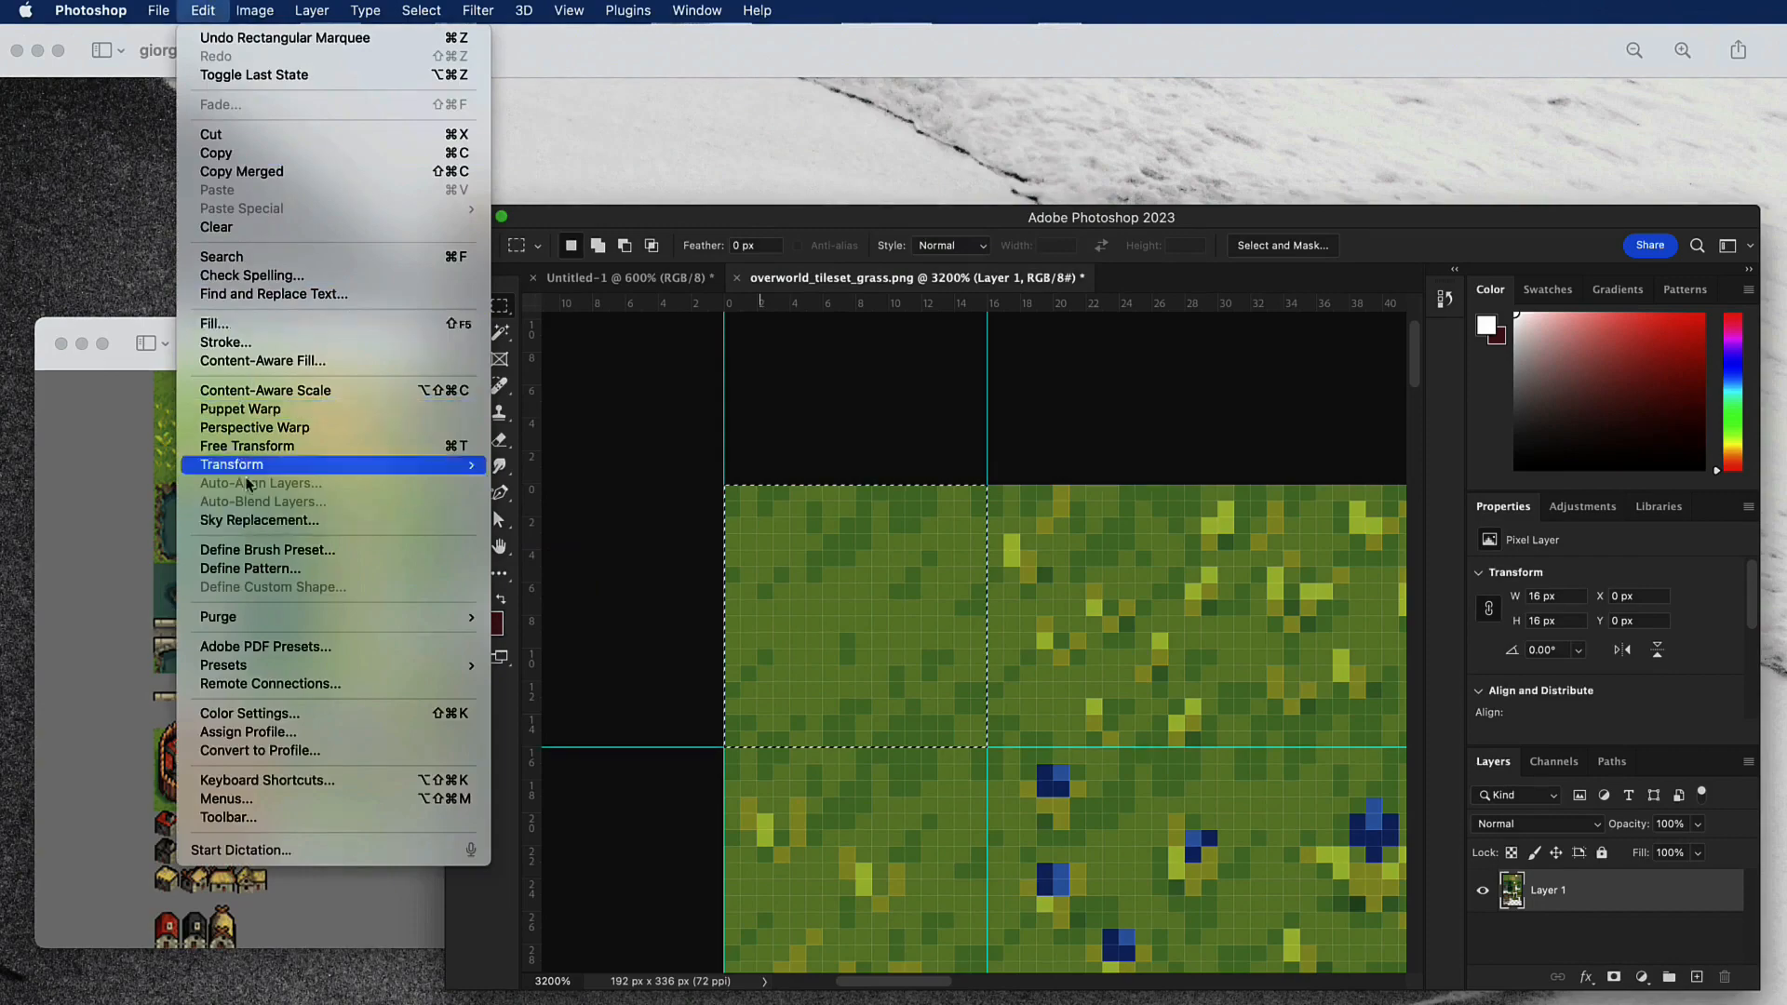
left_click(231, 570)
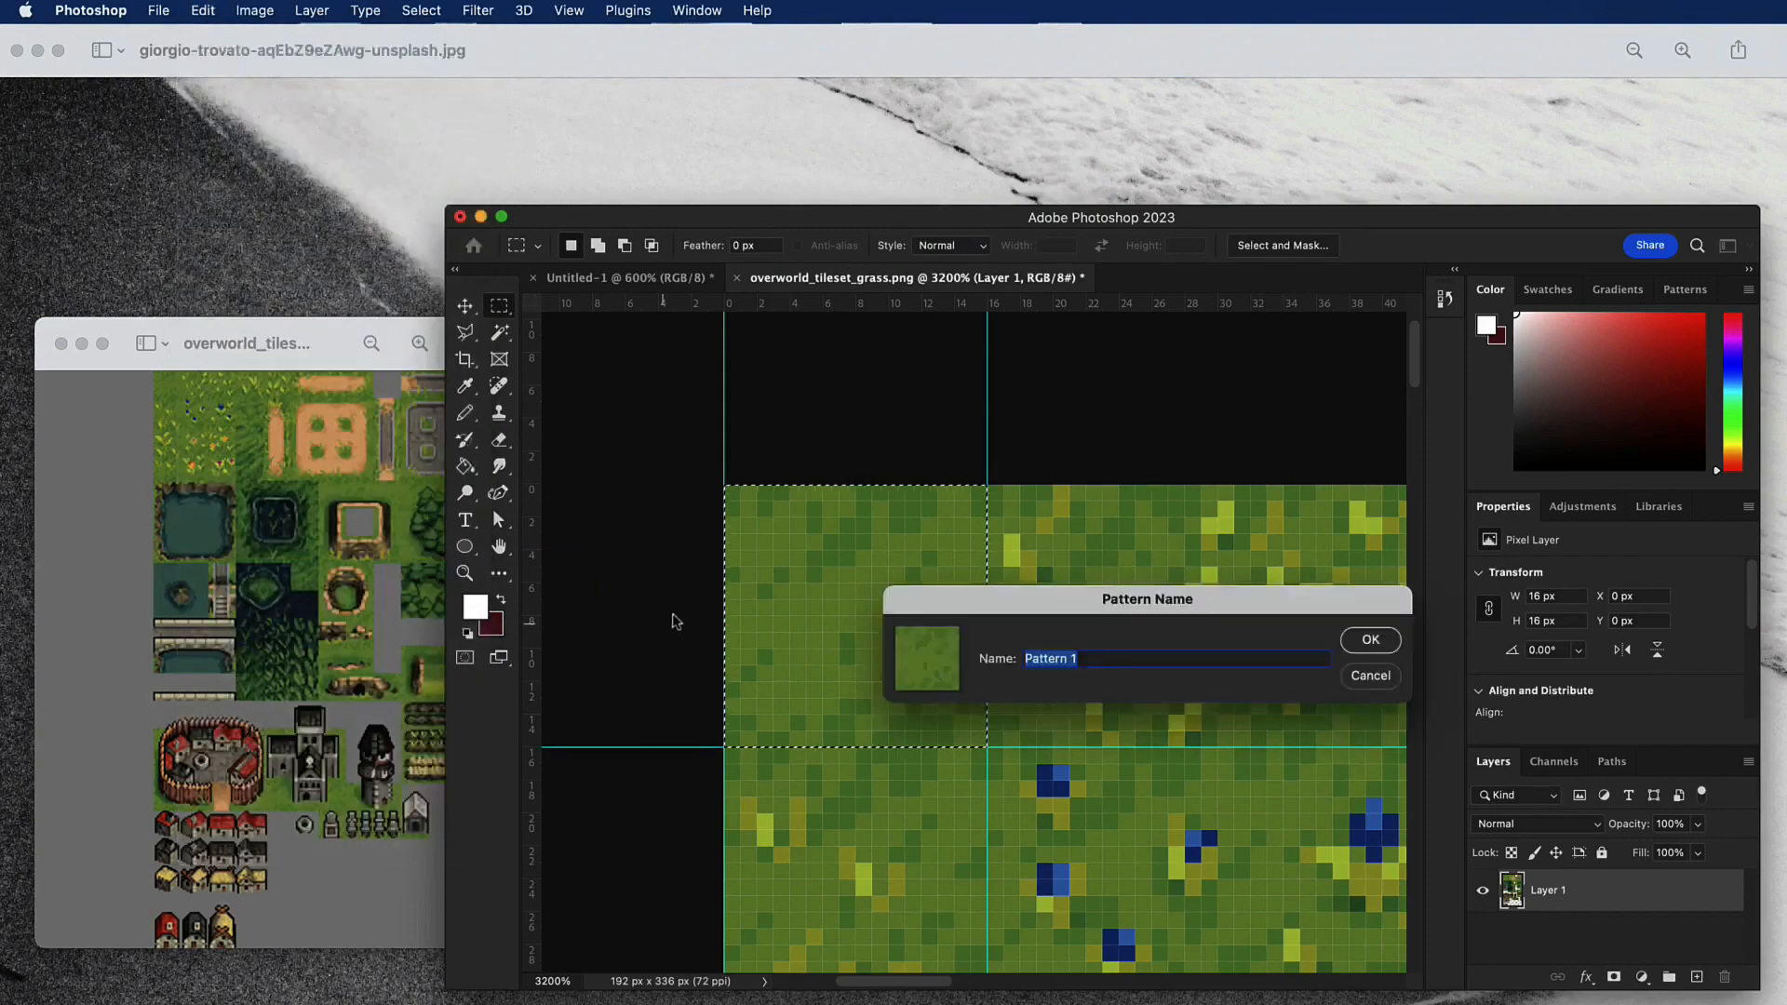
left_click(1367, 640)
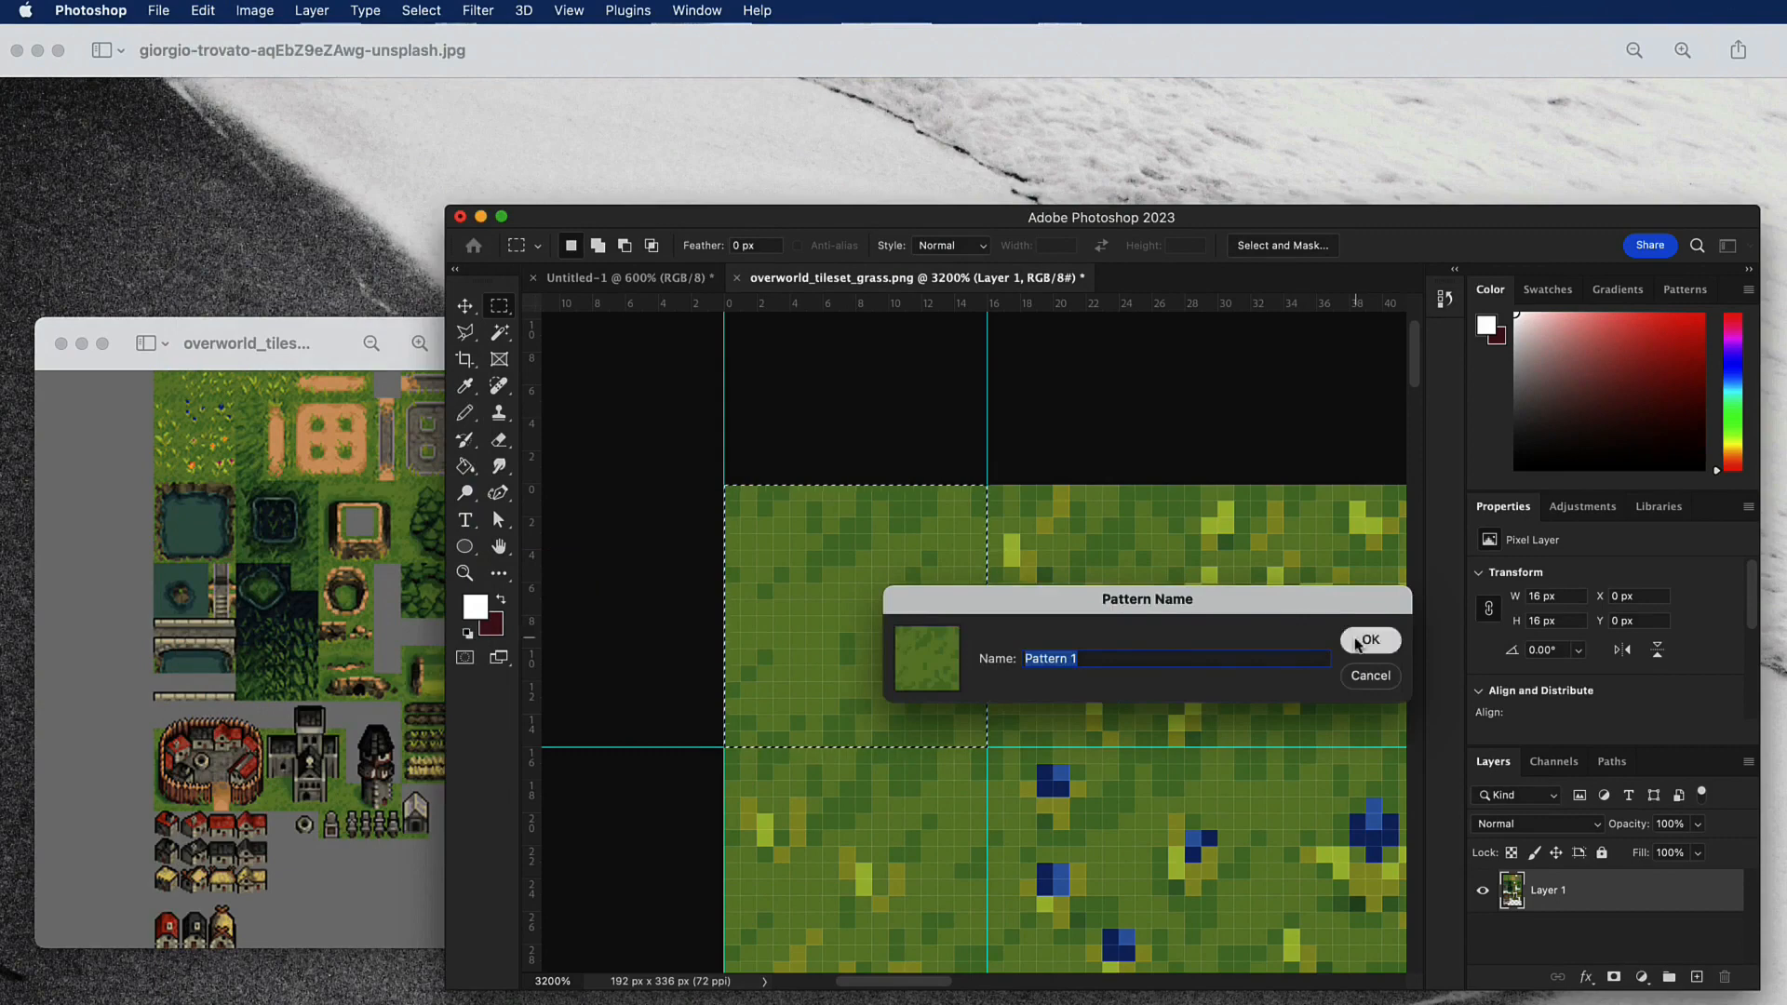
In Untitled-1, add a new layer and fill the canvas with the grass tile pattern from the Patterns panel.
left_click(644, 284)
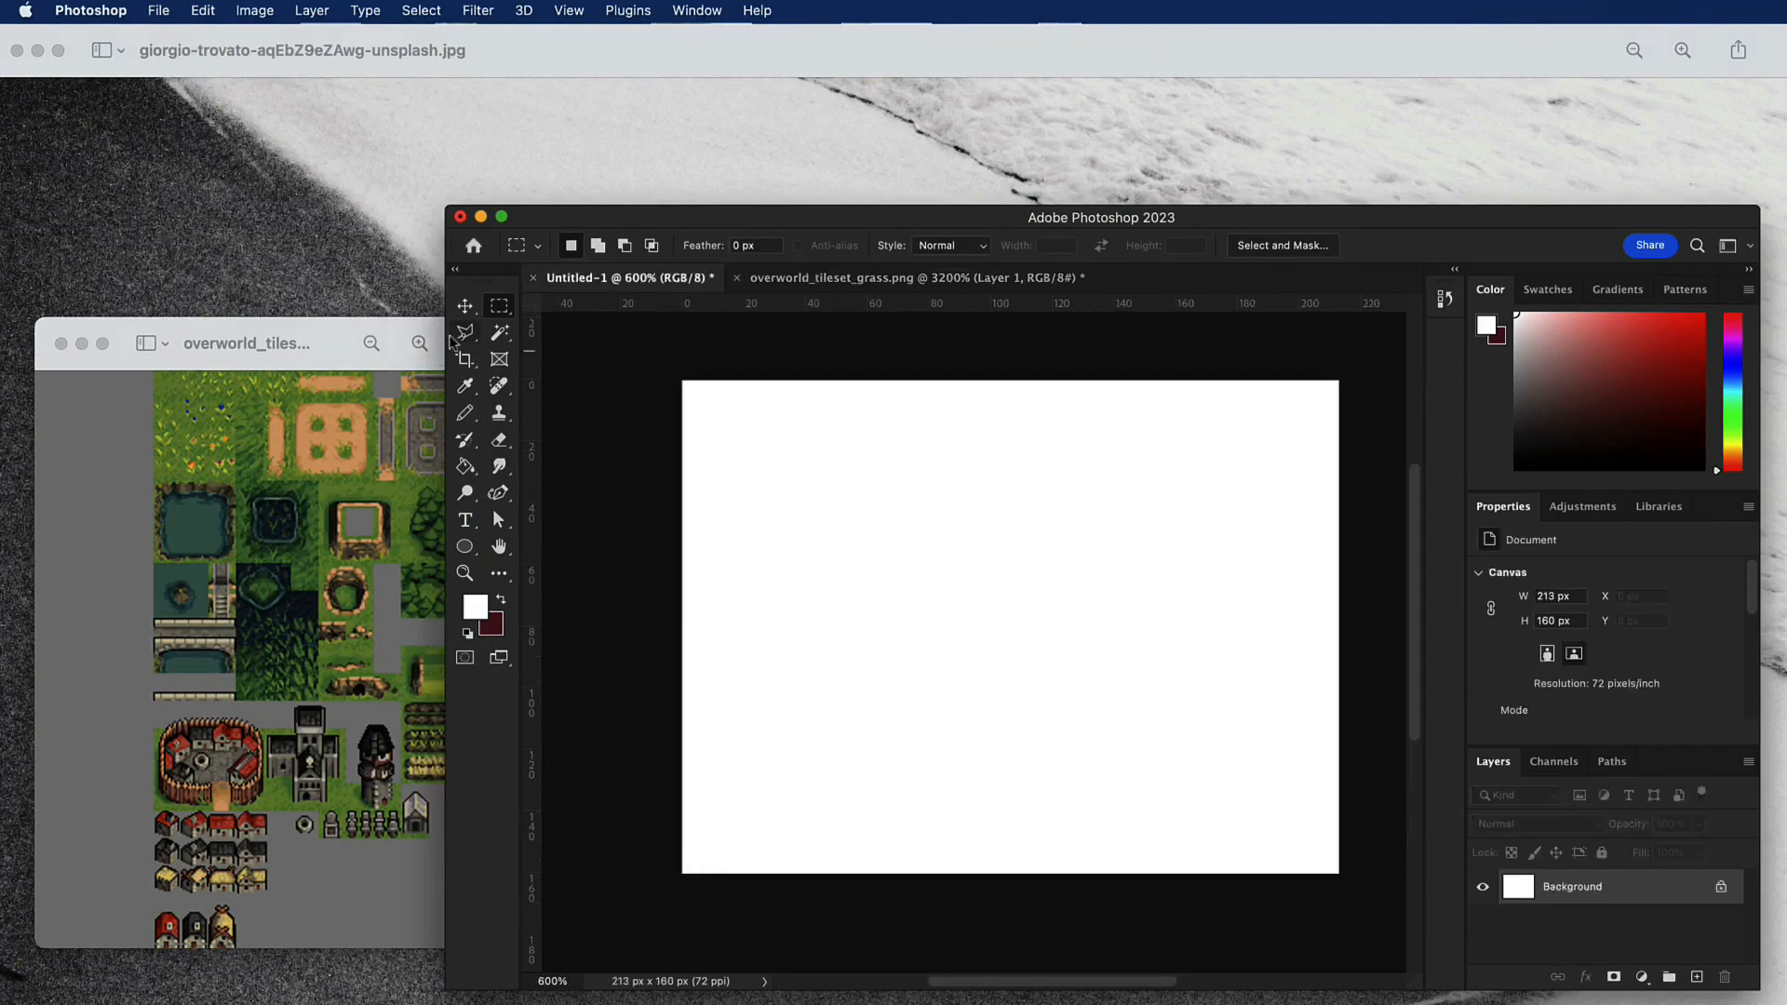
left_click(1696, 977)
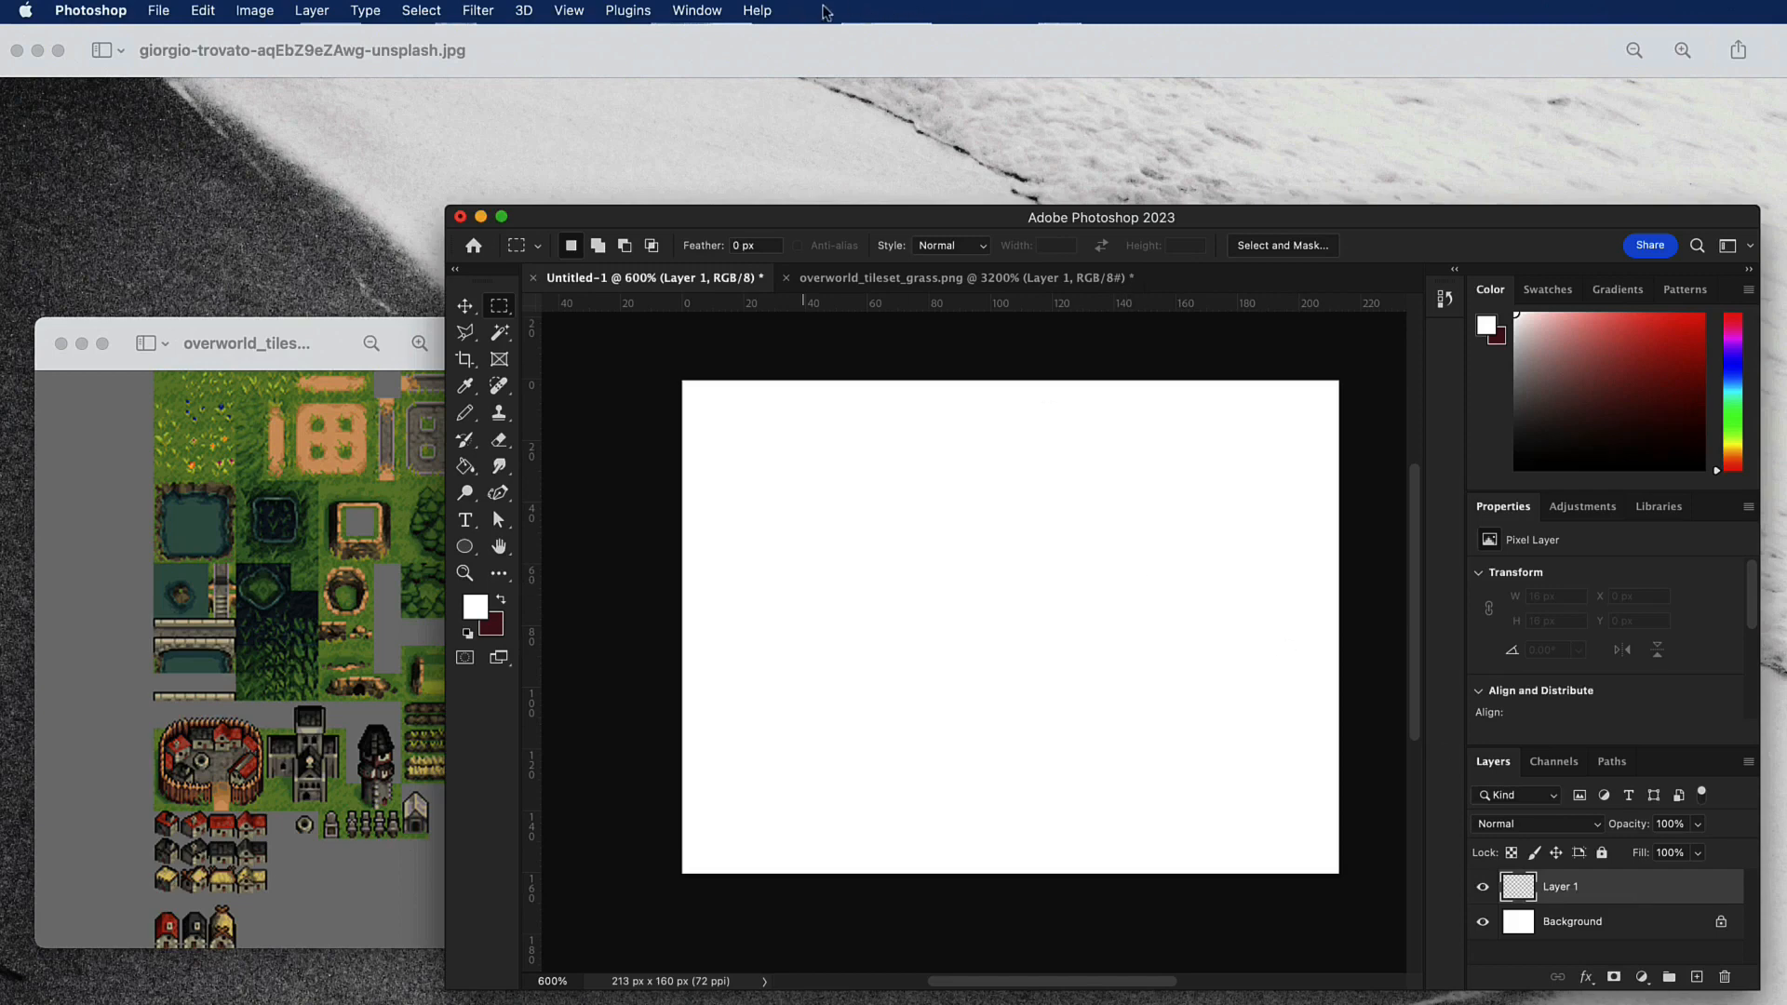
left_click(756, 11)
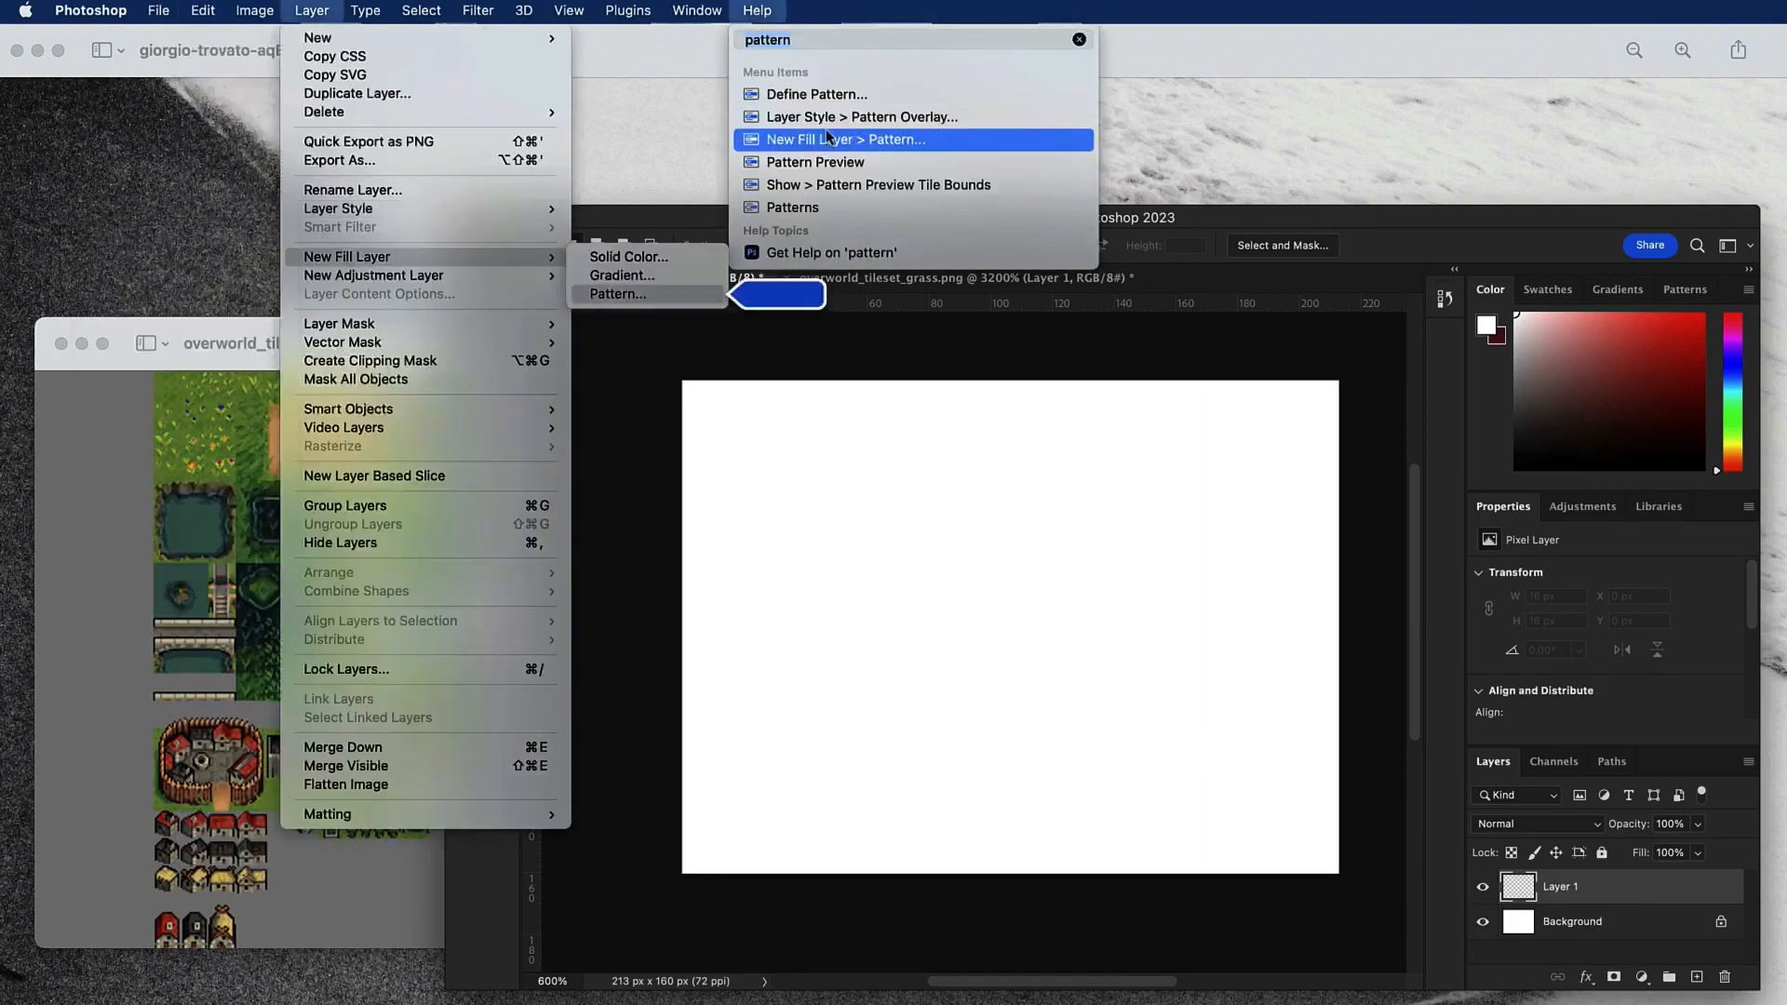
mouse_move(823, 168)
mouse_move(826, 210)
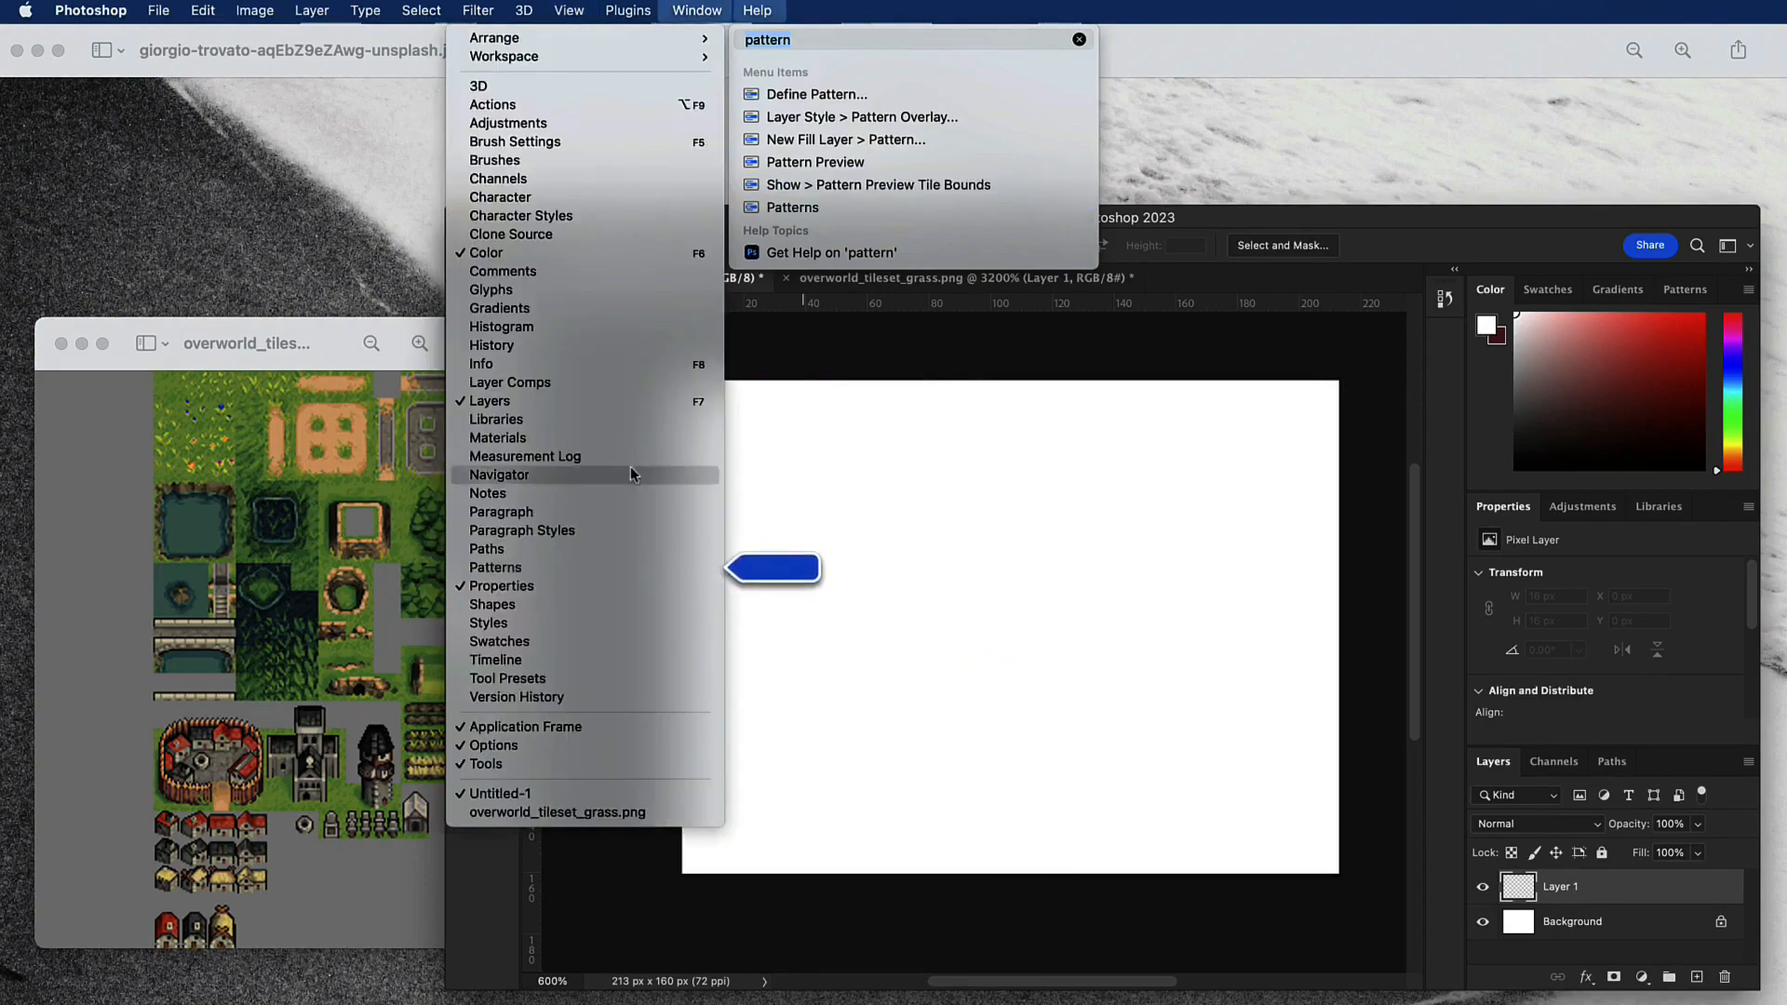
left_click(553, 562)
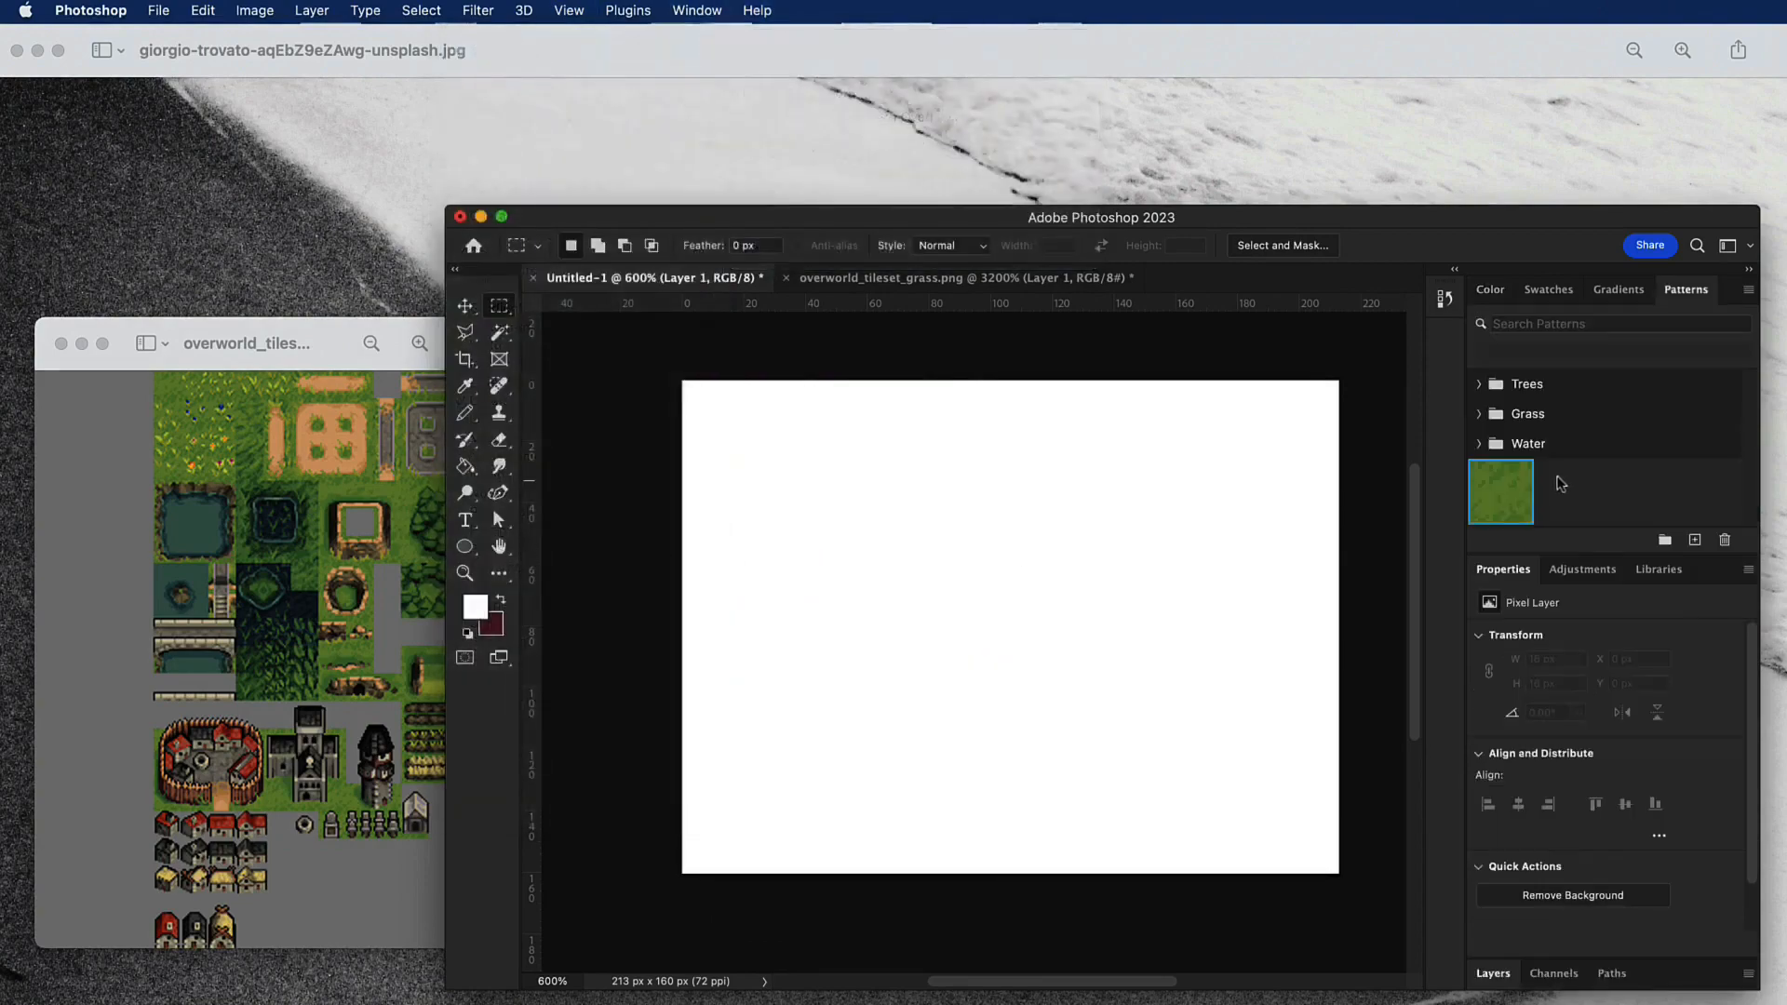
left_click_drag(1489, 498, 1061, 524)
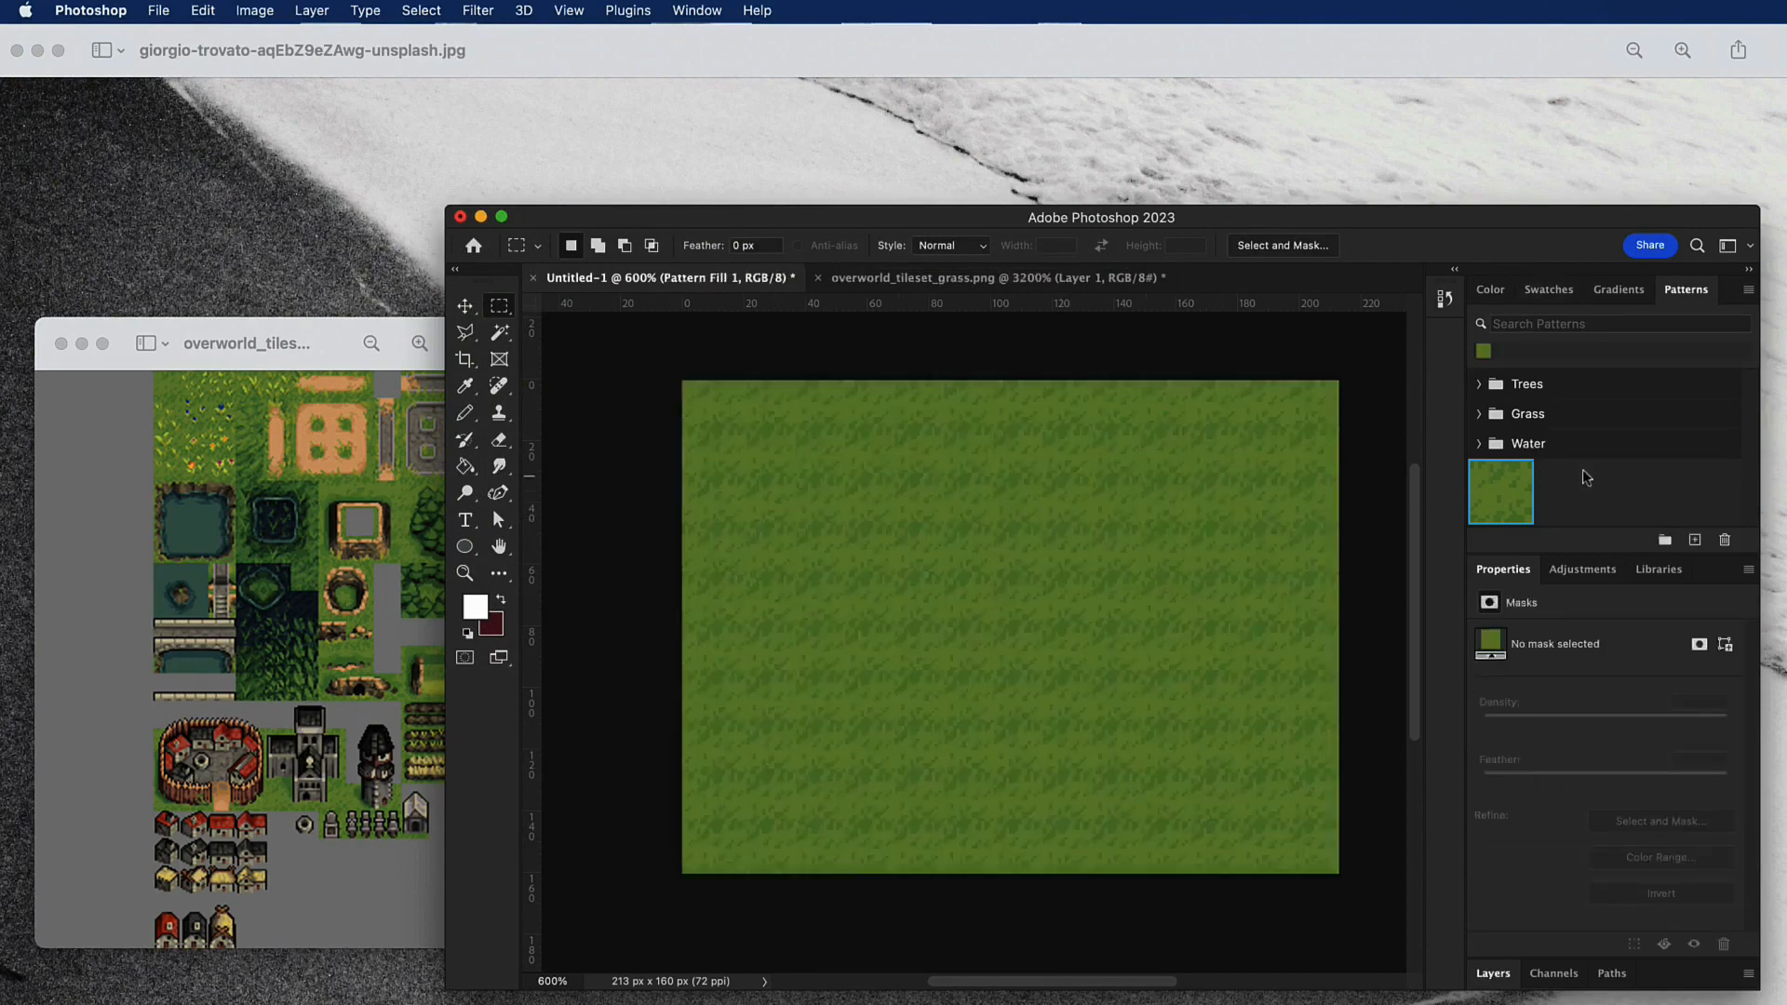
Collapse the Properties area to reveal the layer list, and inspect the Pattern Fill 1 layer and the grass-covered canvas.
left_click_drag(1503, 569, 1524, 736)
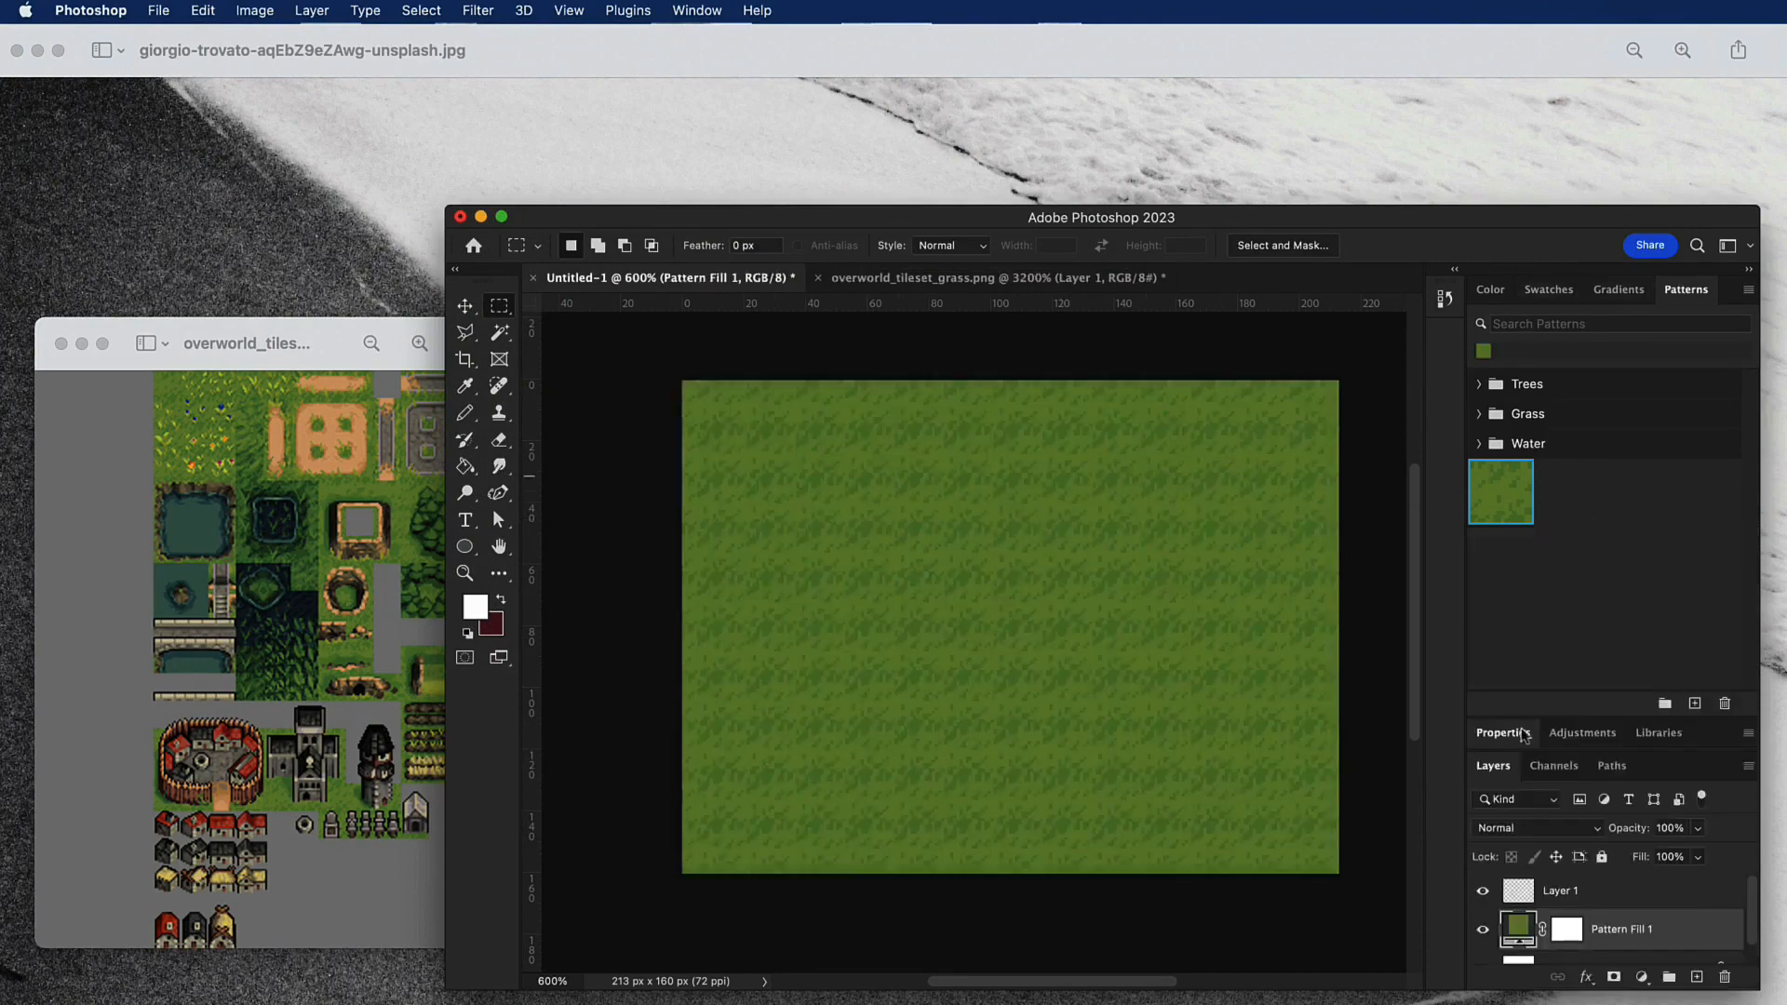
scroll(1594, 930, "down", 1)
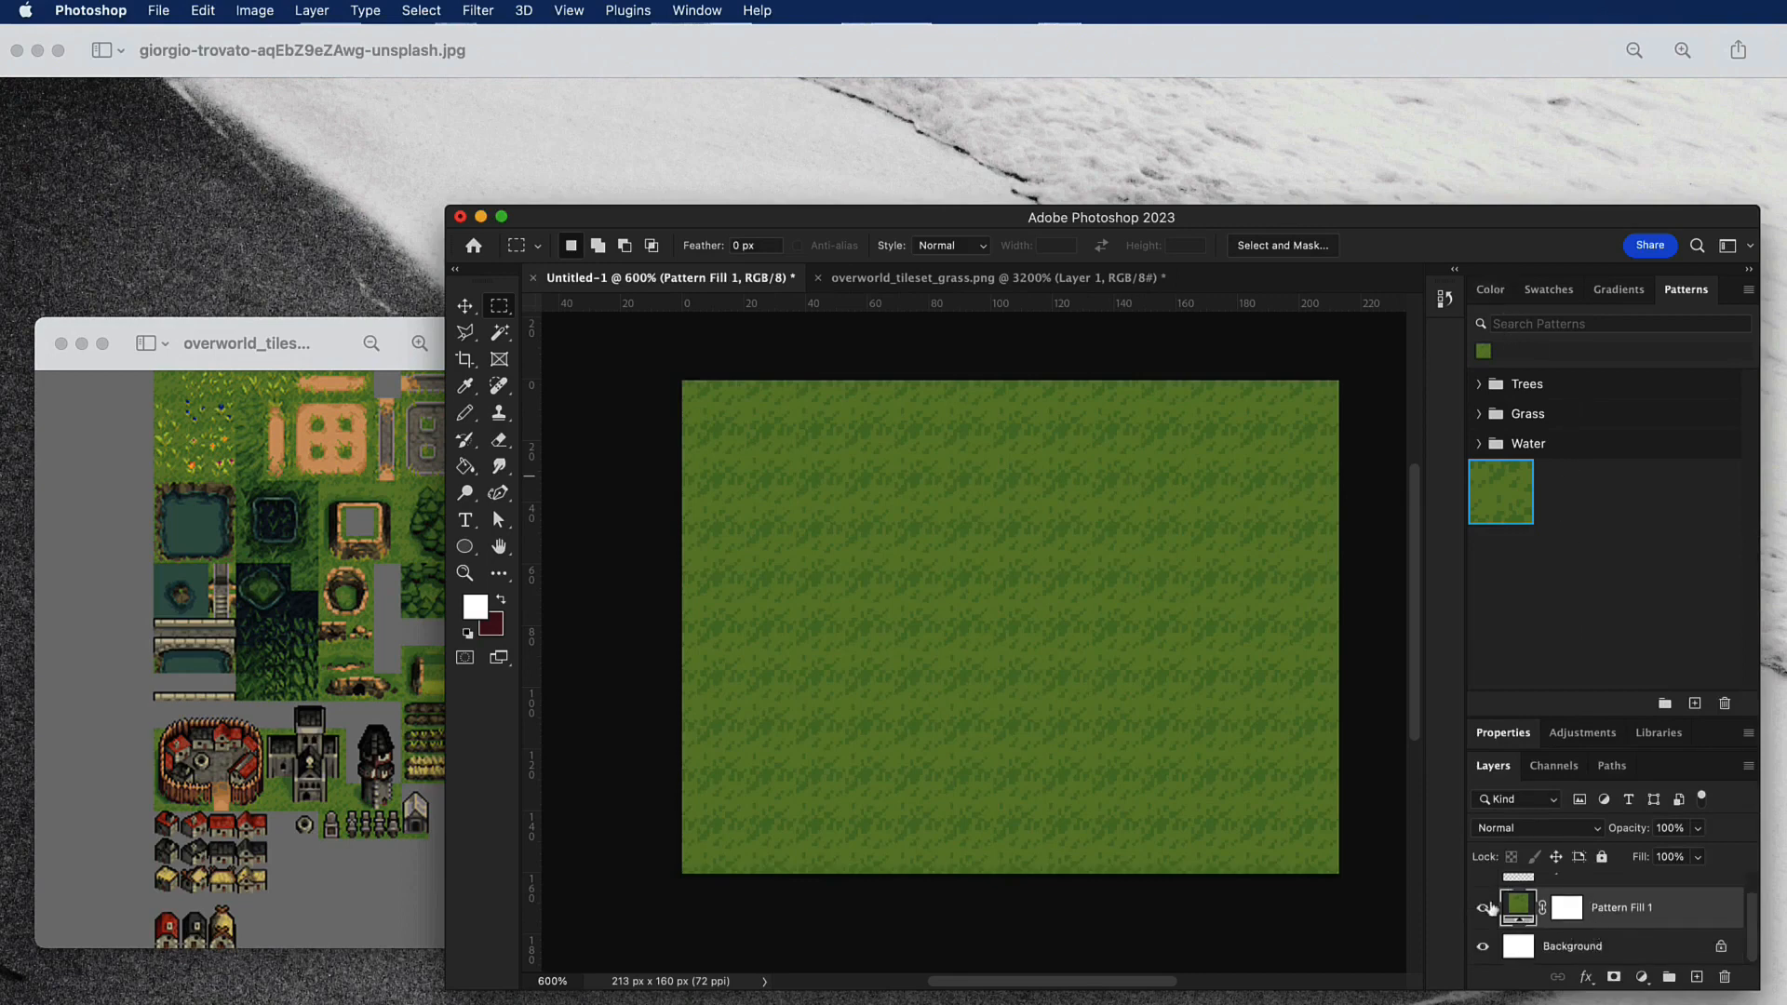
scroll(1154, 566, "right", 5)
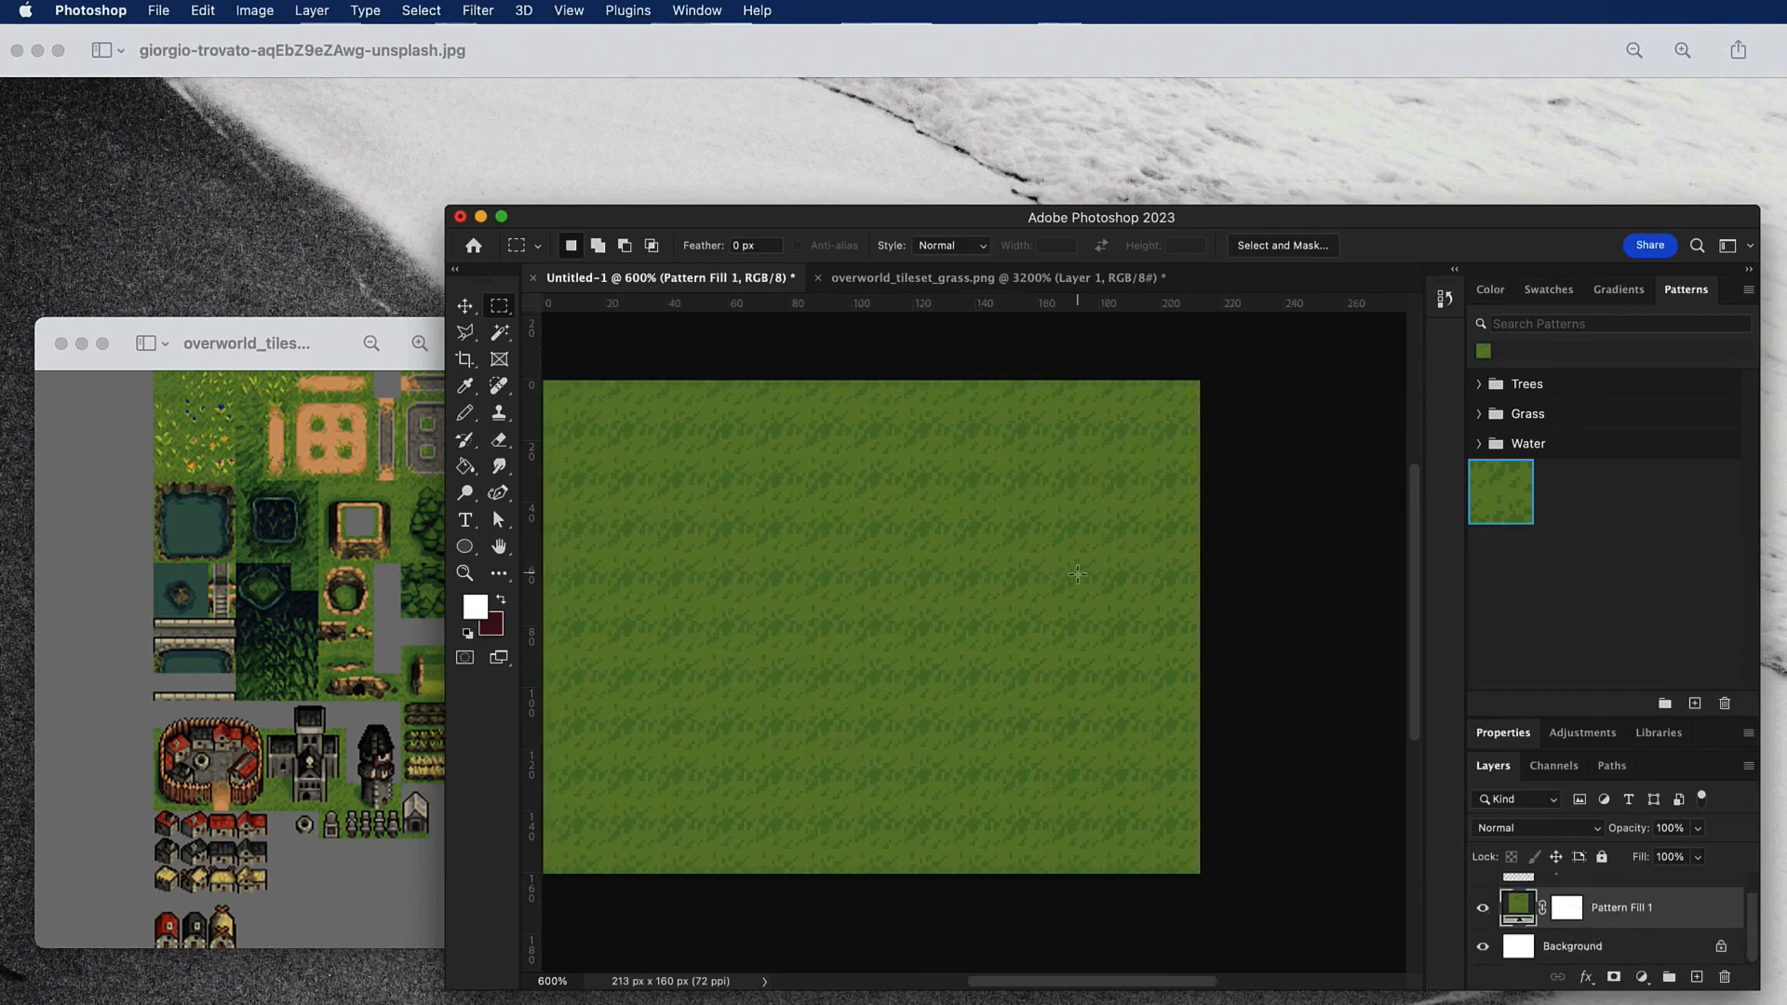
scroll(1077, 574, "left", 3)
scroll(1076, 573, "up", 1)
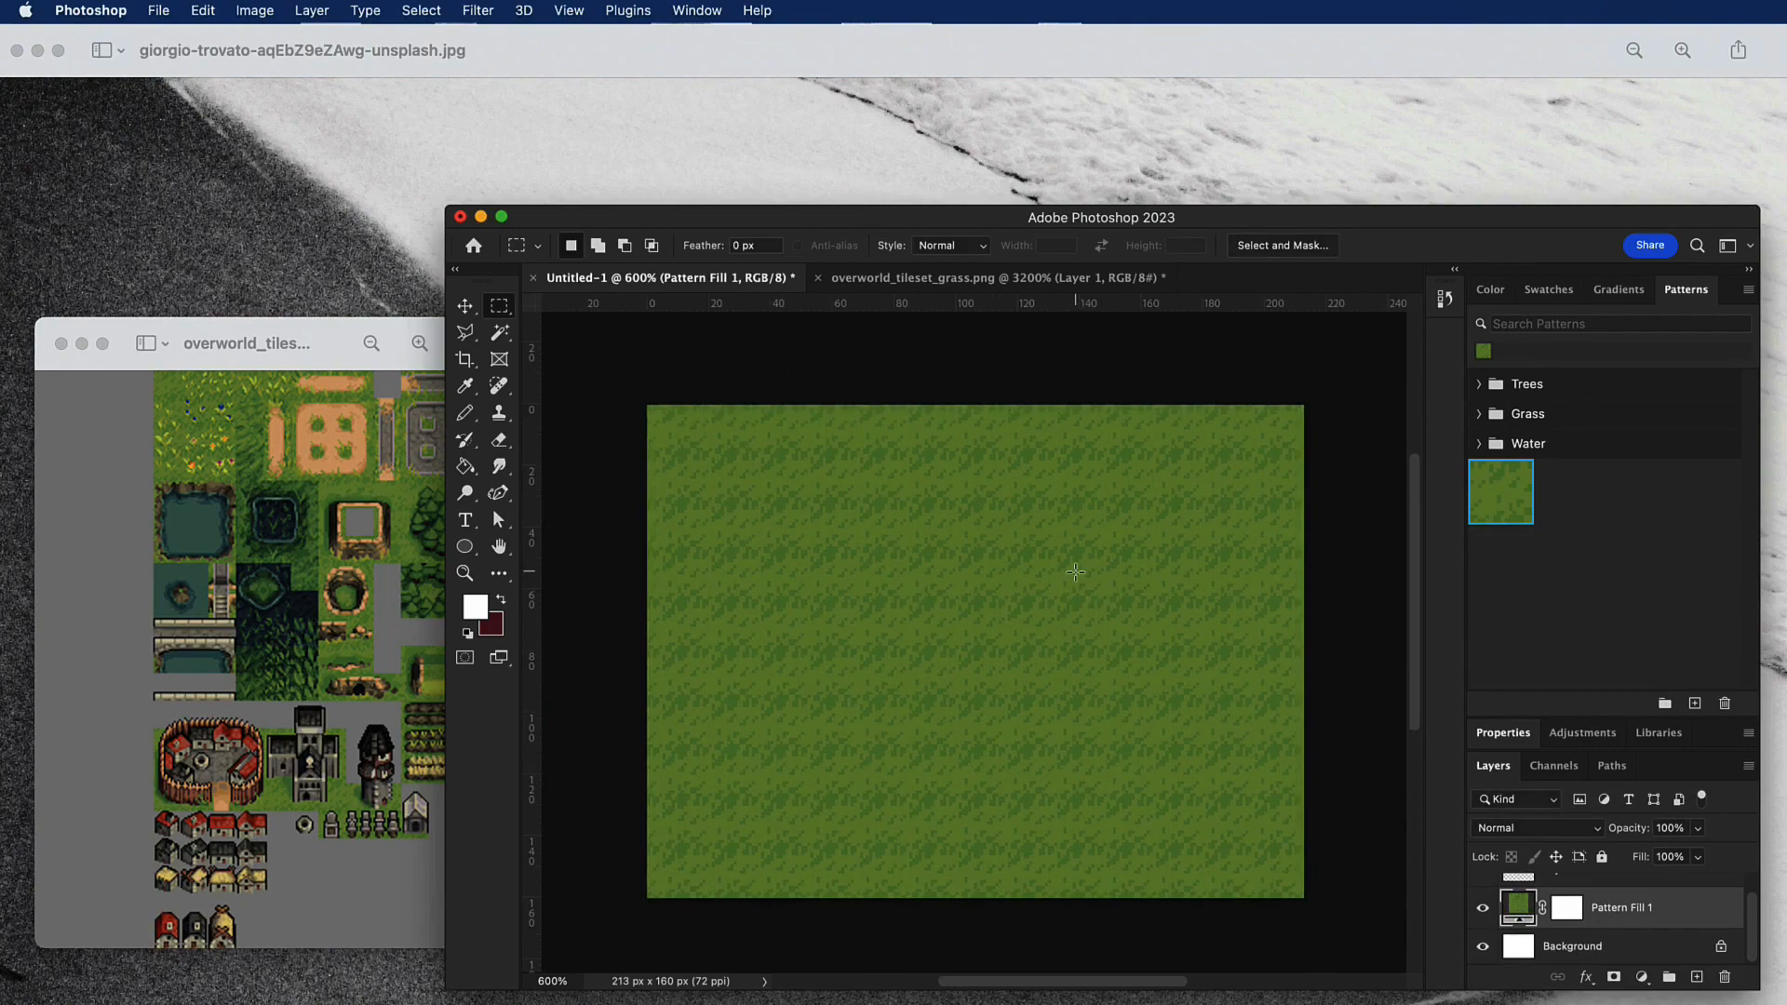
Examine the overall tile layout of overworld_tileset_grass.png around the selected grass tile.
left_click(911, 279)
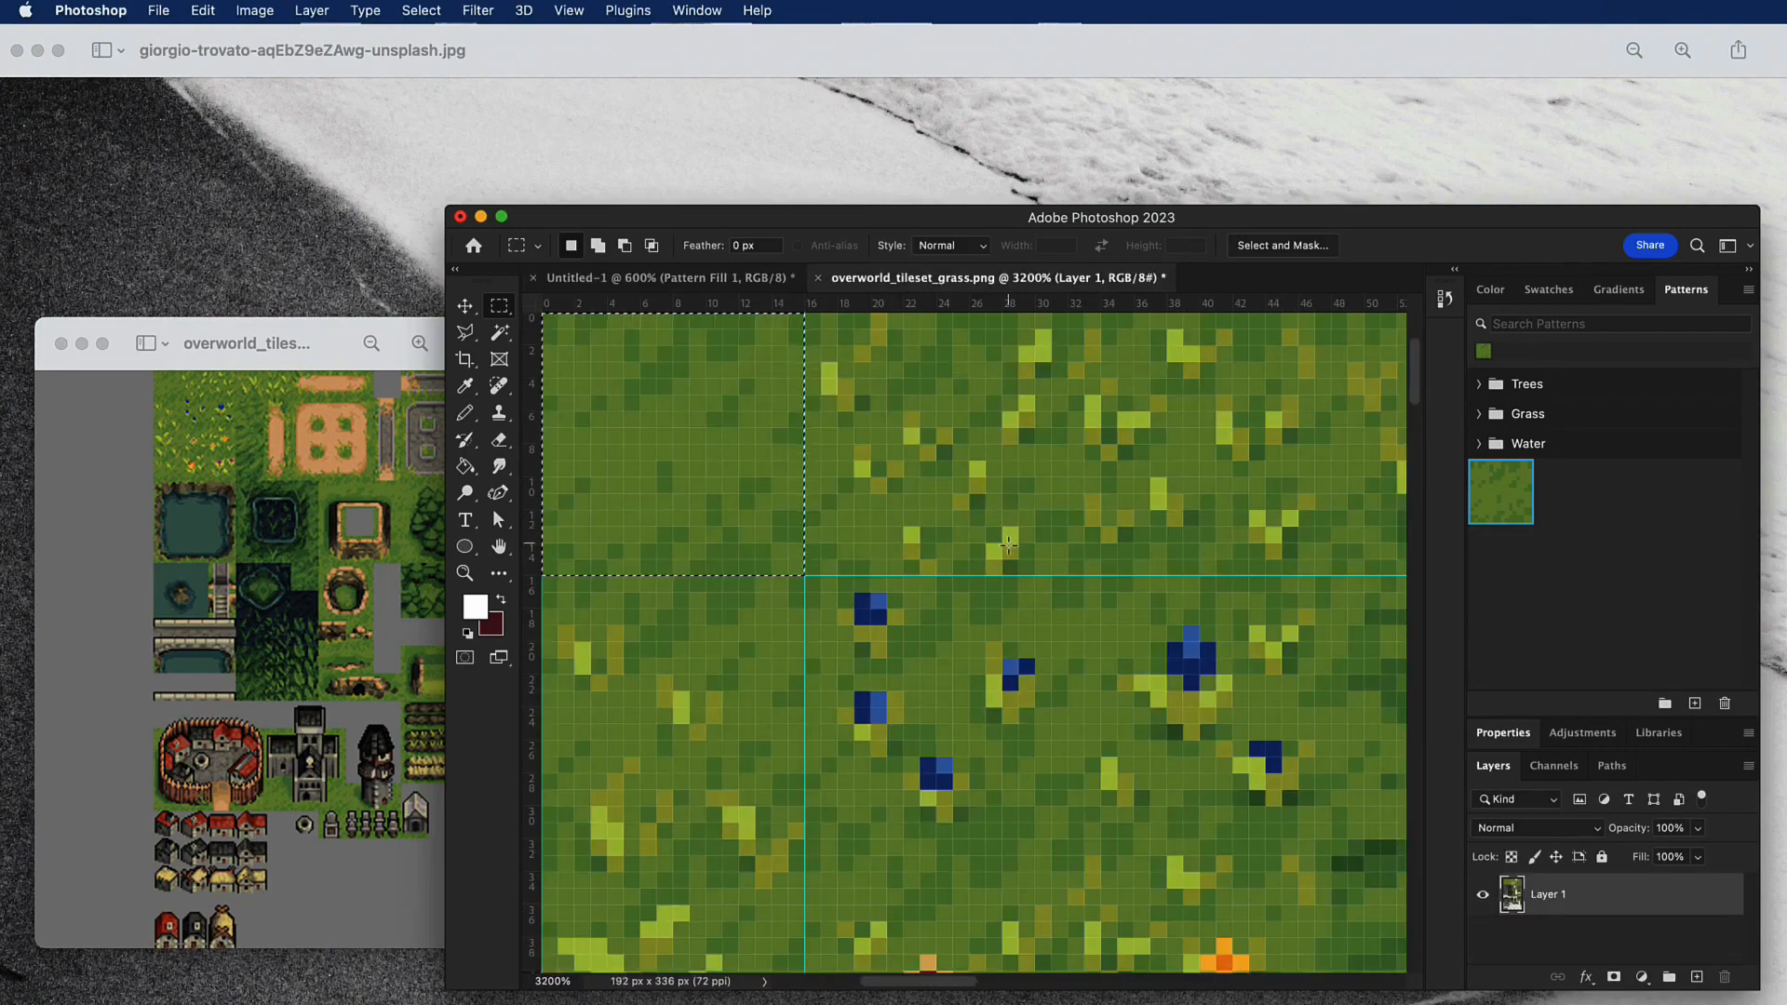
key("super+minus")
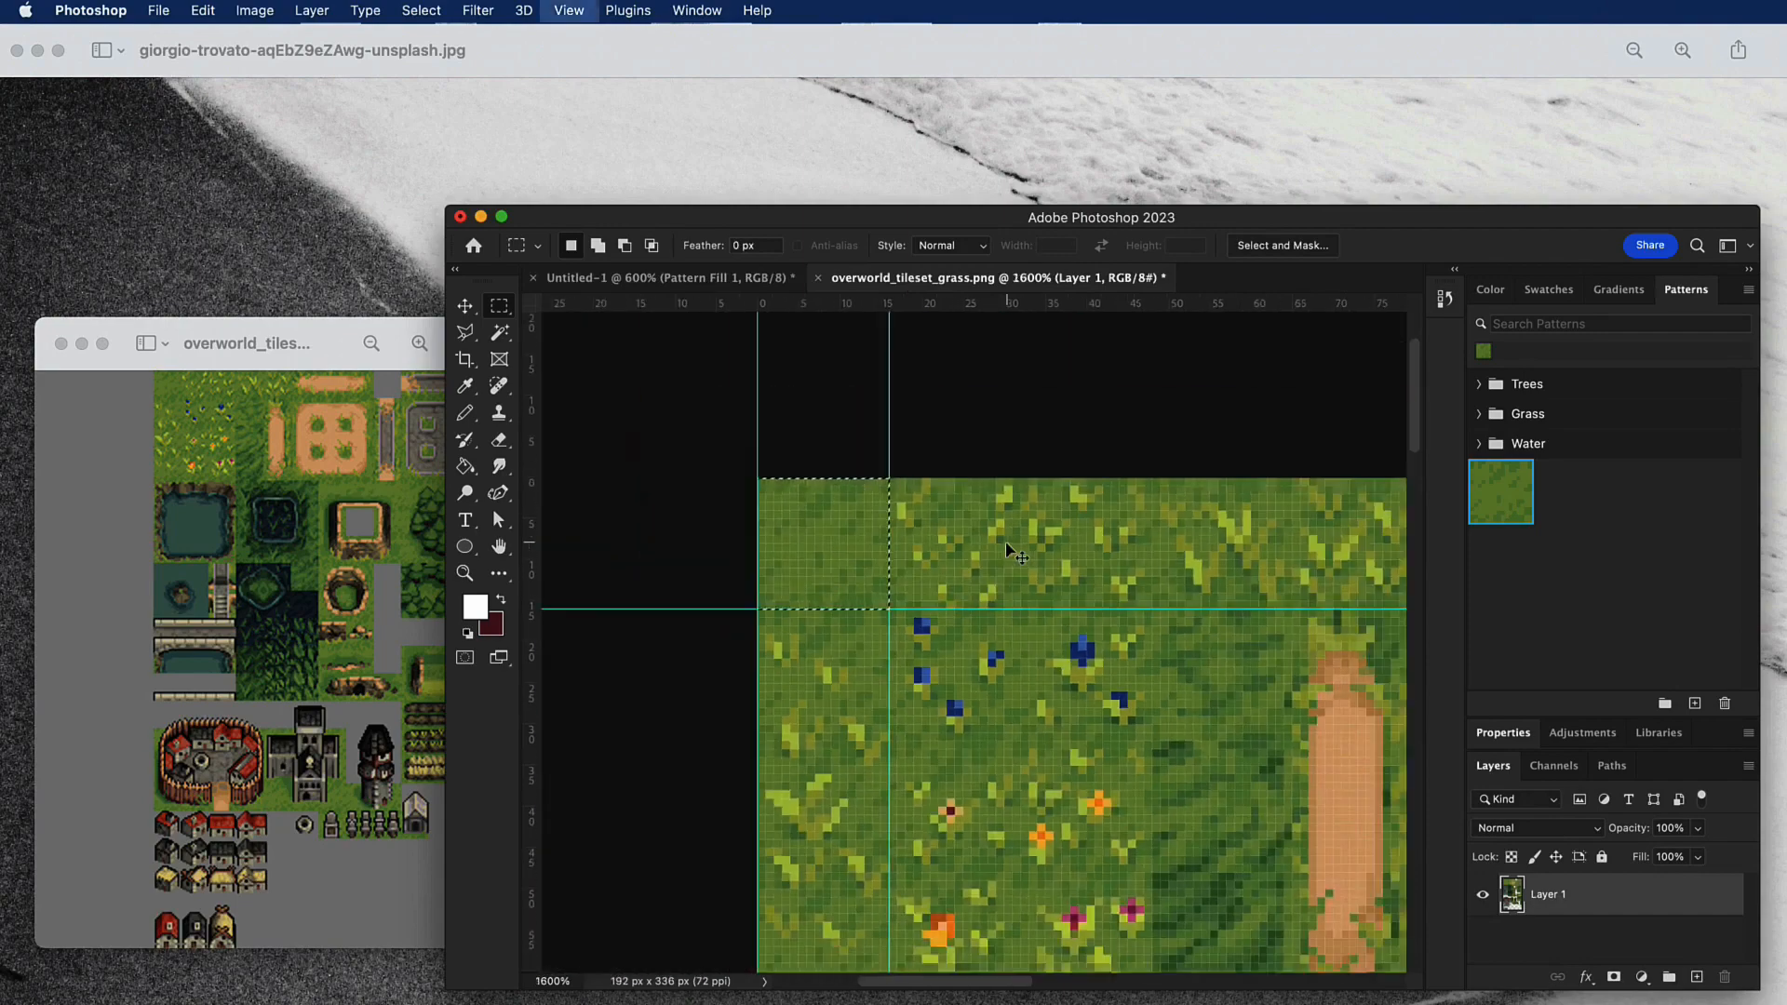
key("super+minus")
key("super+minus")
key("super+minus")
key("super+minus")
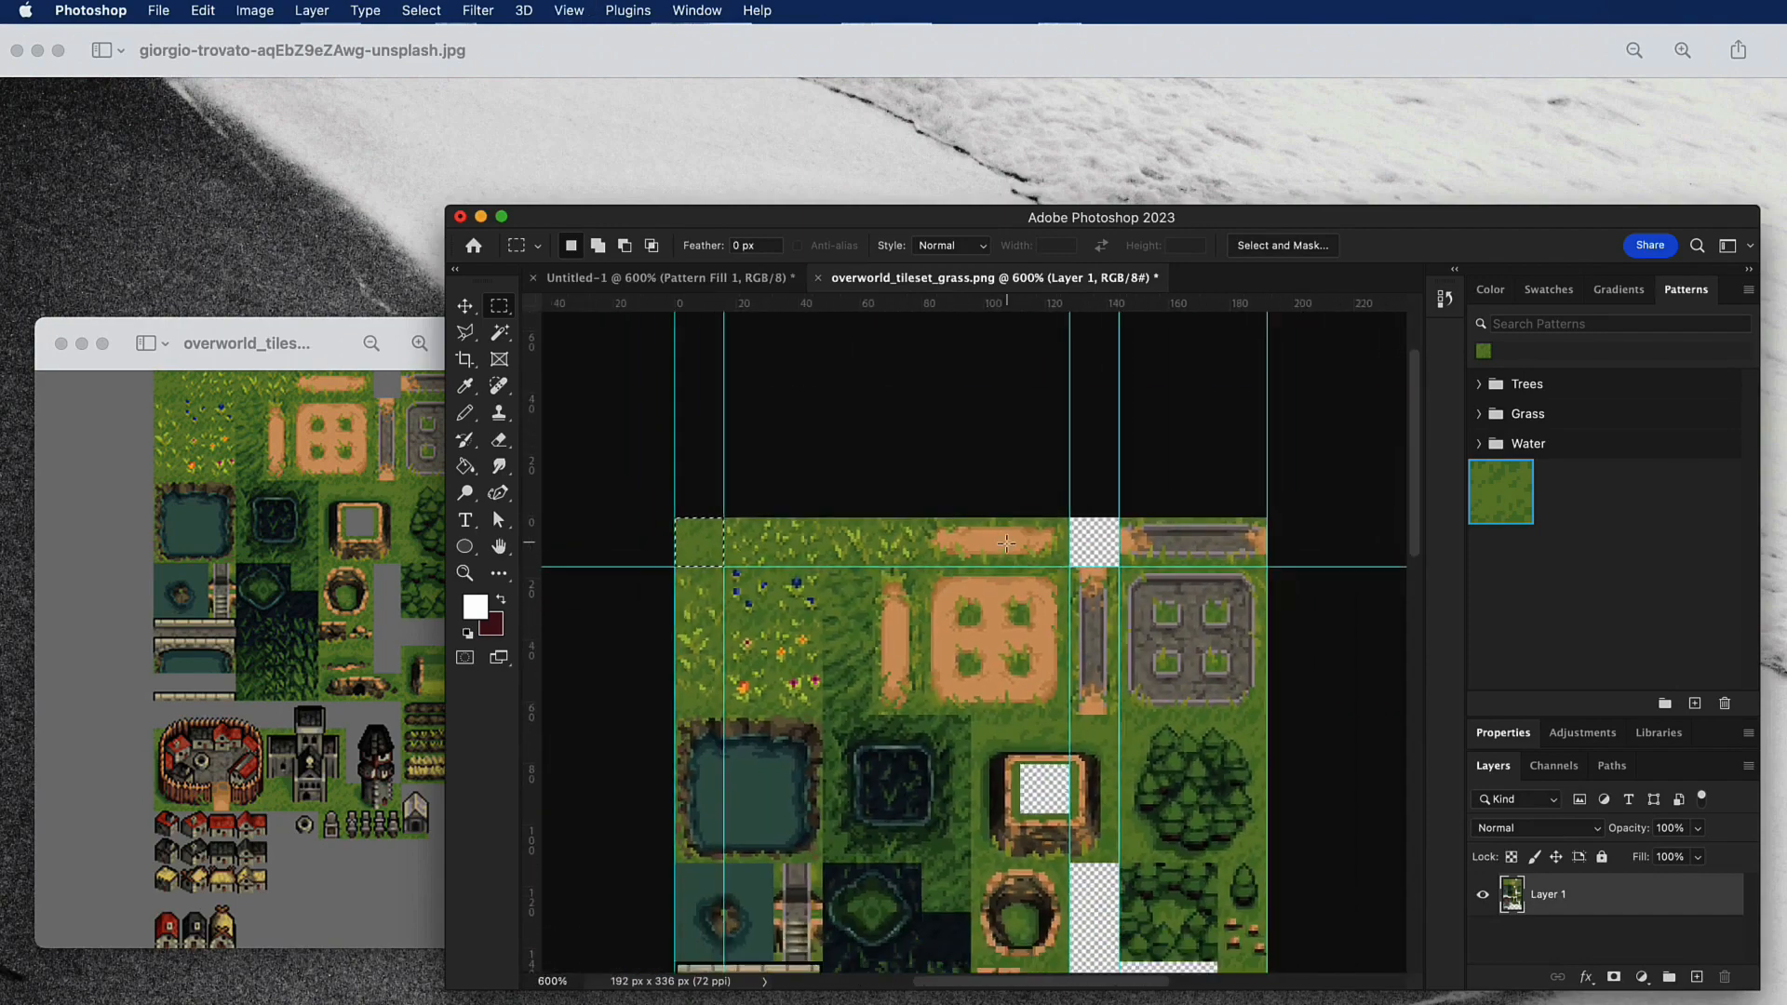
scroll(1006, 543, "down", 3)
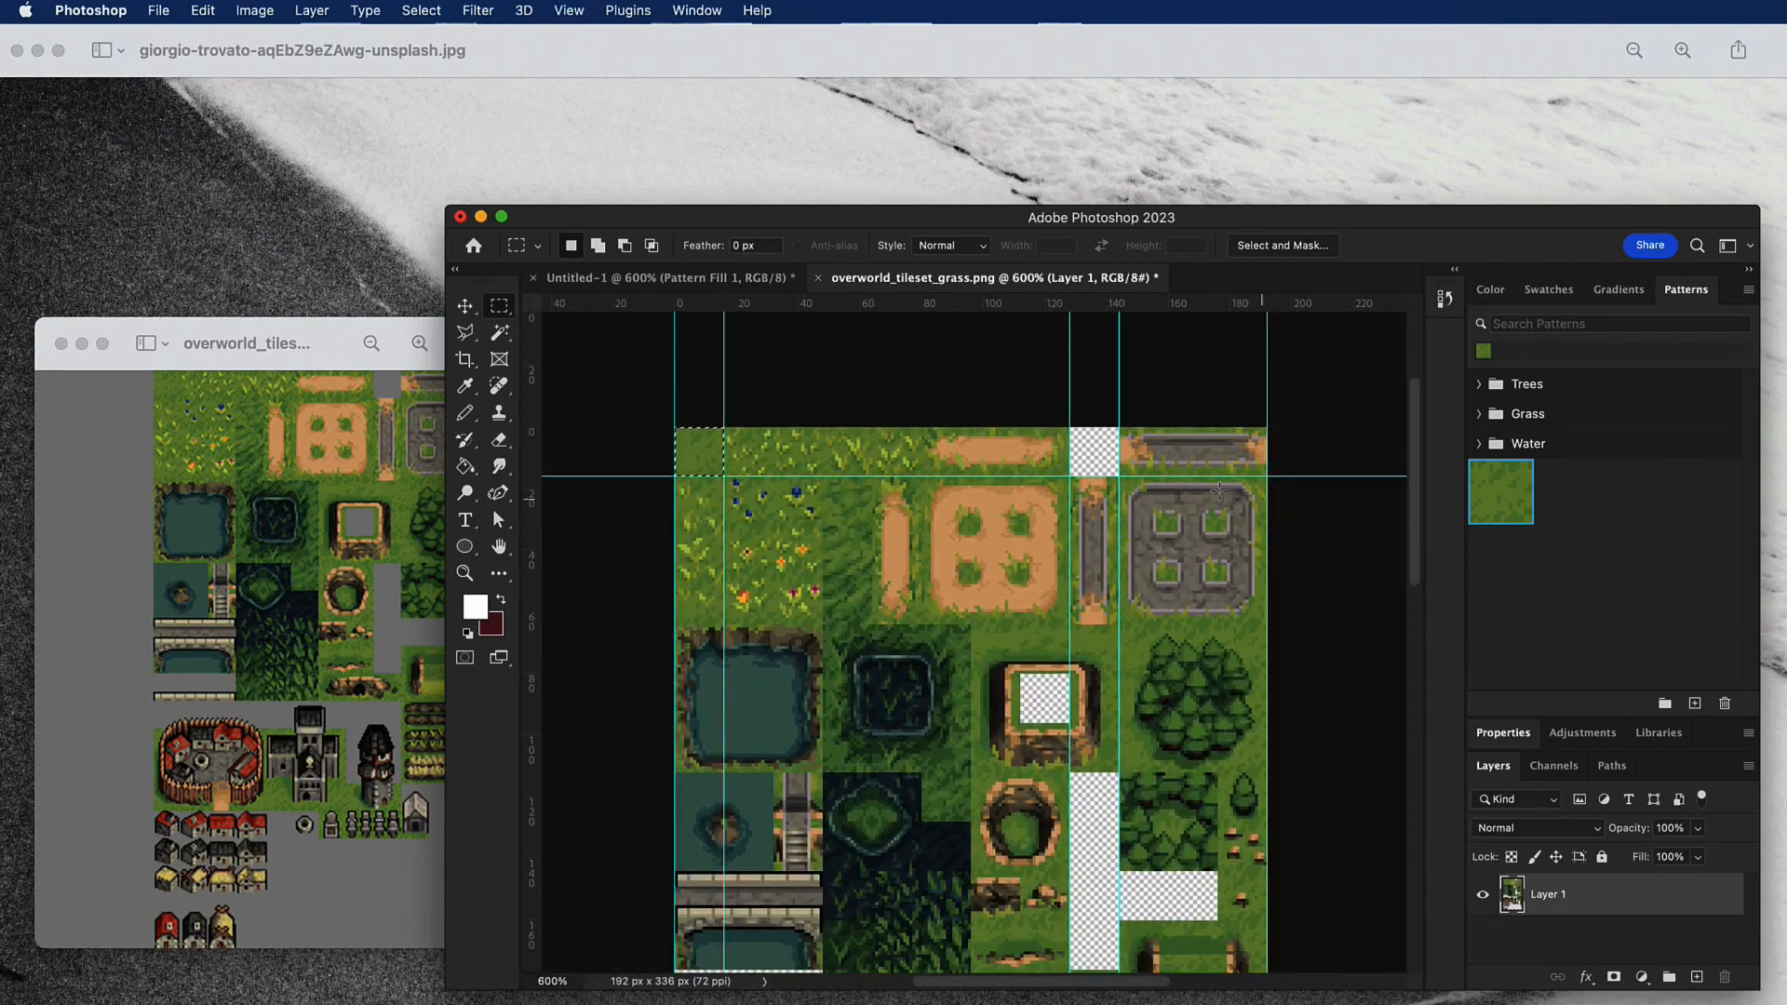
scroll(907, 378, "right", 5)
scroll(723, 312, "left", 3)
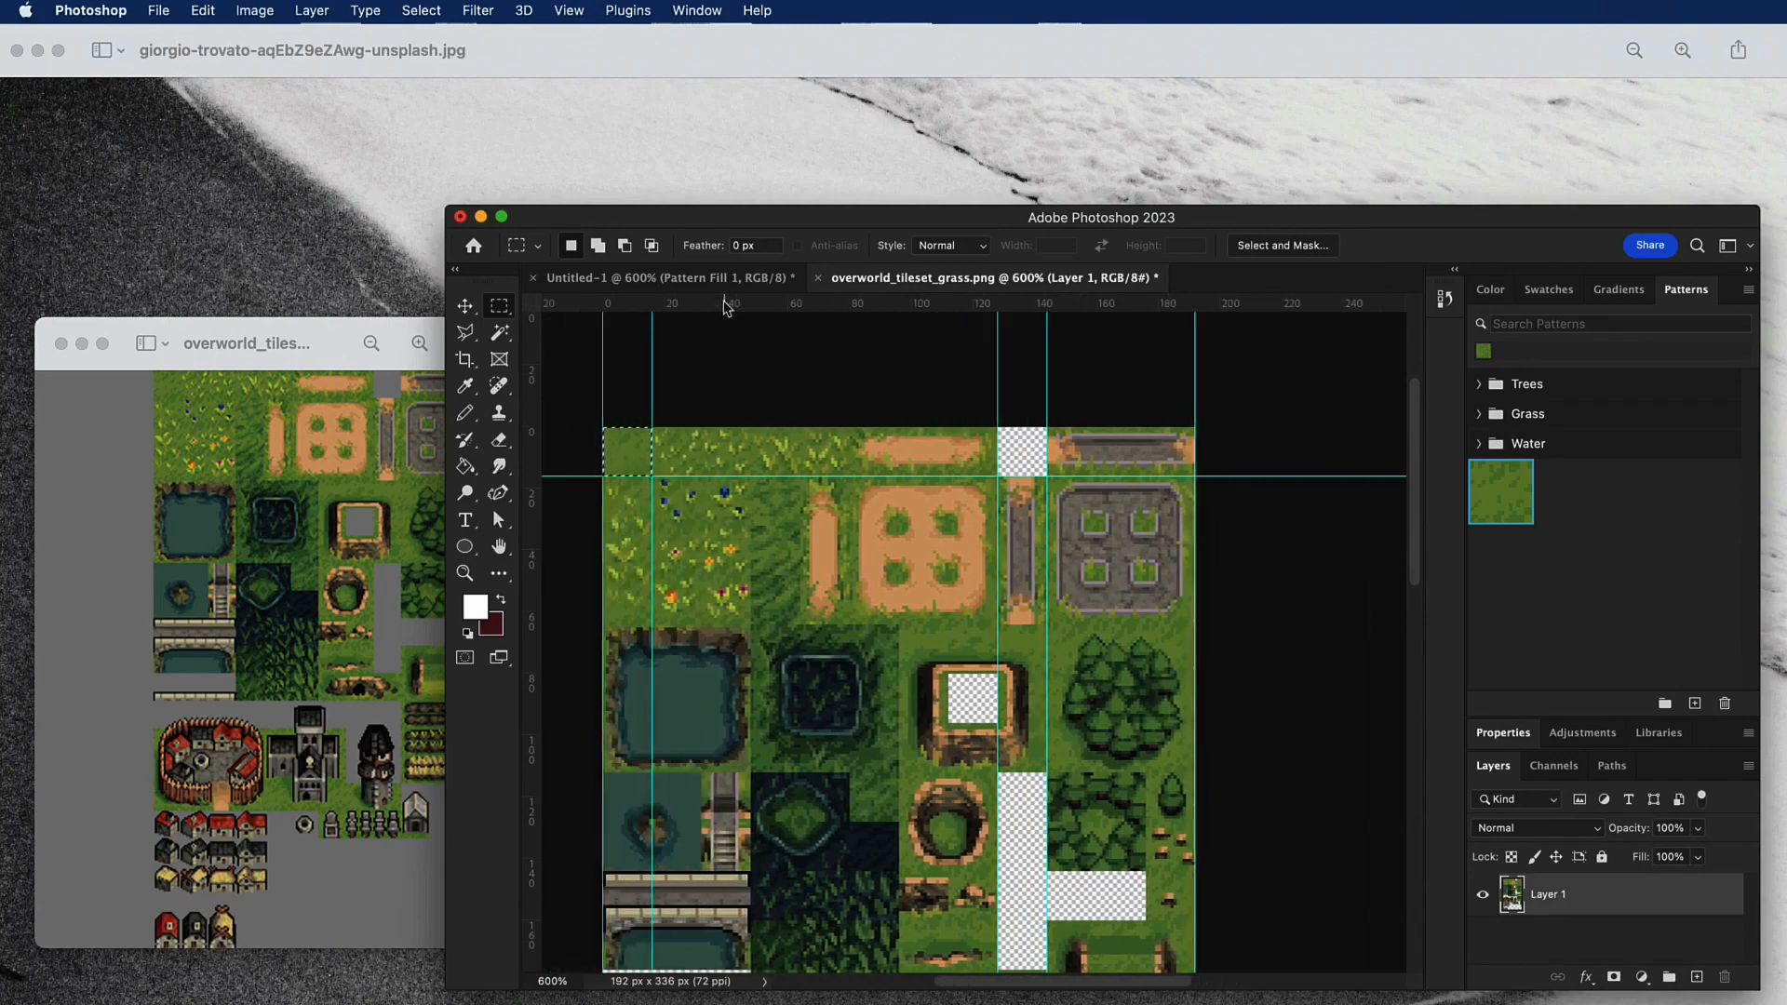
In Untitled-1, place a vertical and a horizontal guide at 16 px to mark off the first tile.
left_click(712, 280)
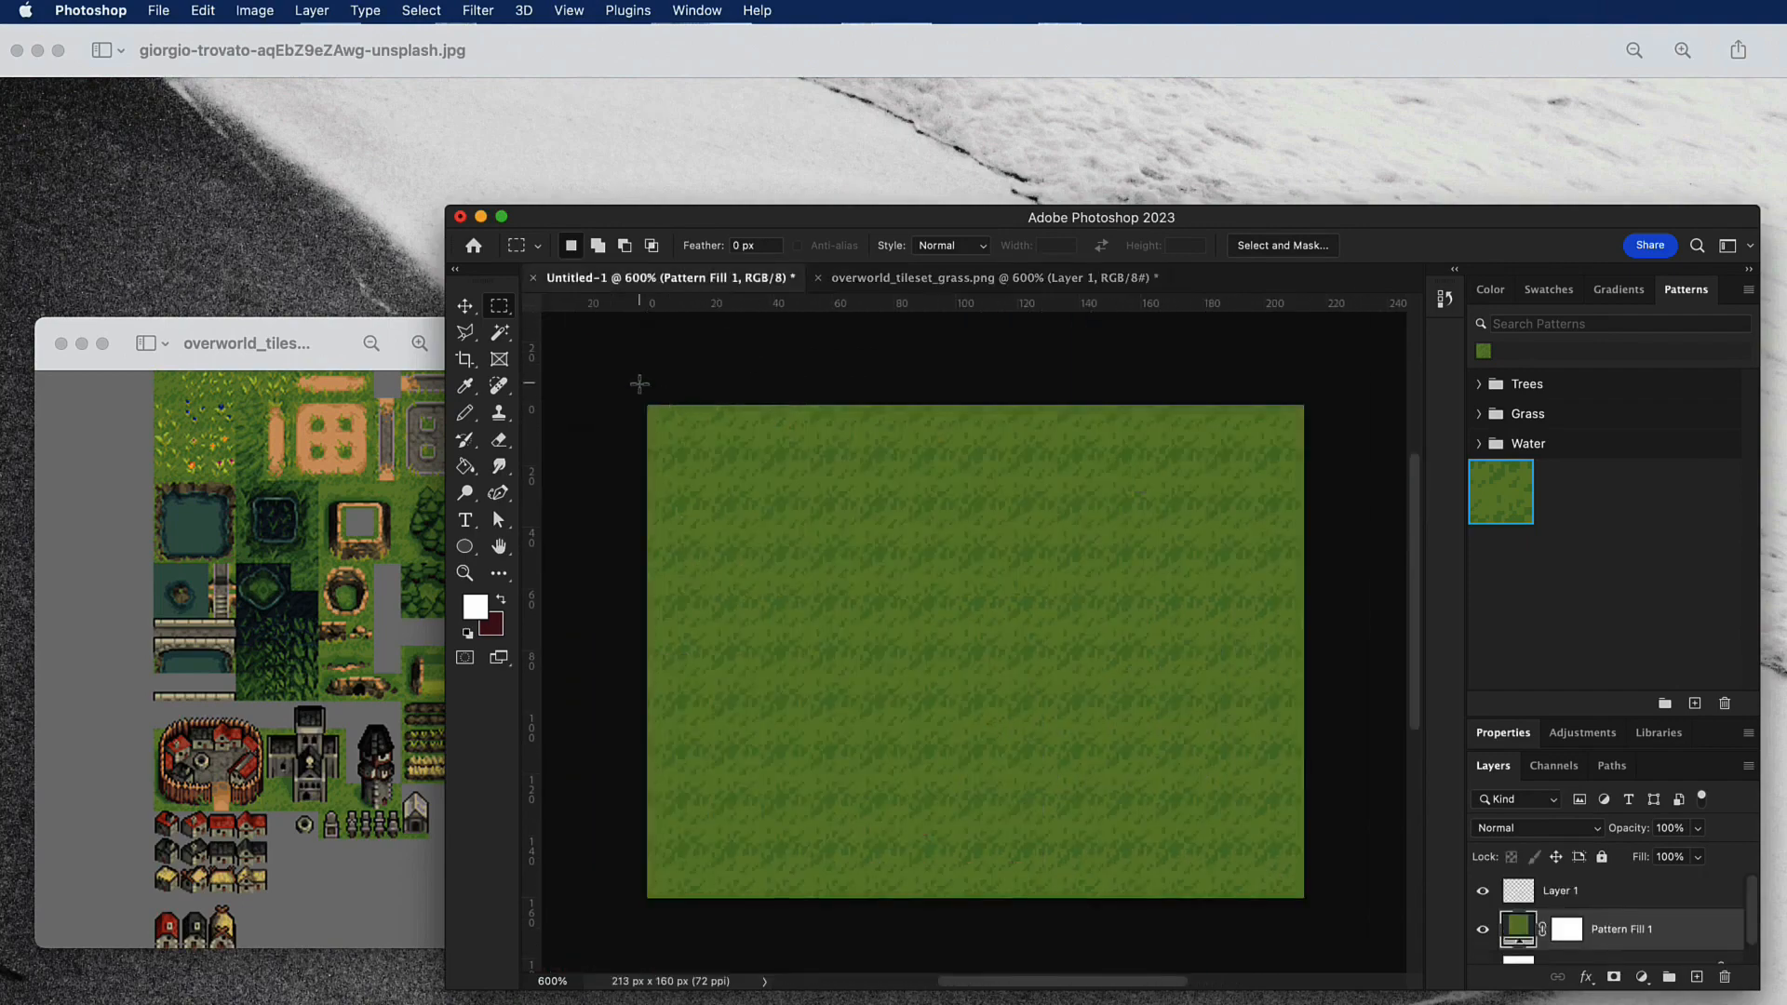
key("super+plus")
scroll(647, 436, "left", 4)
key("super+plus")
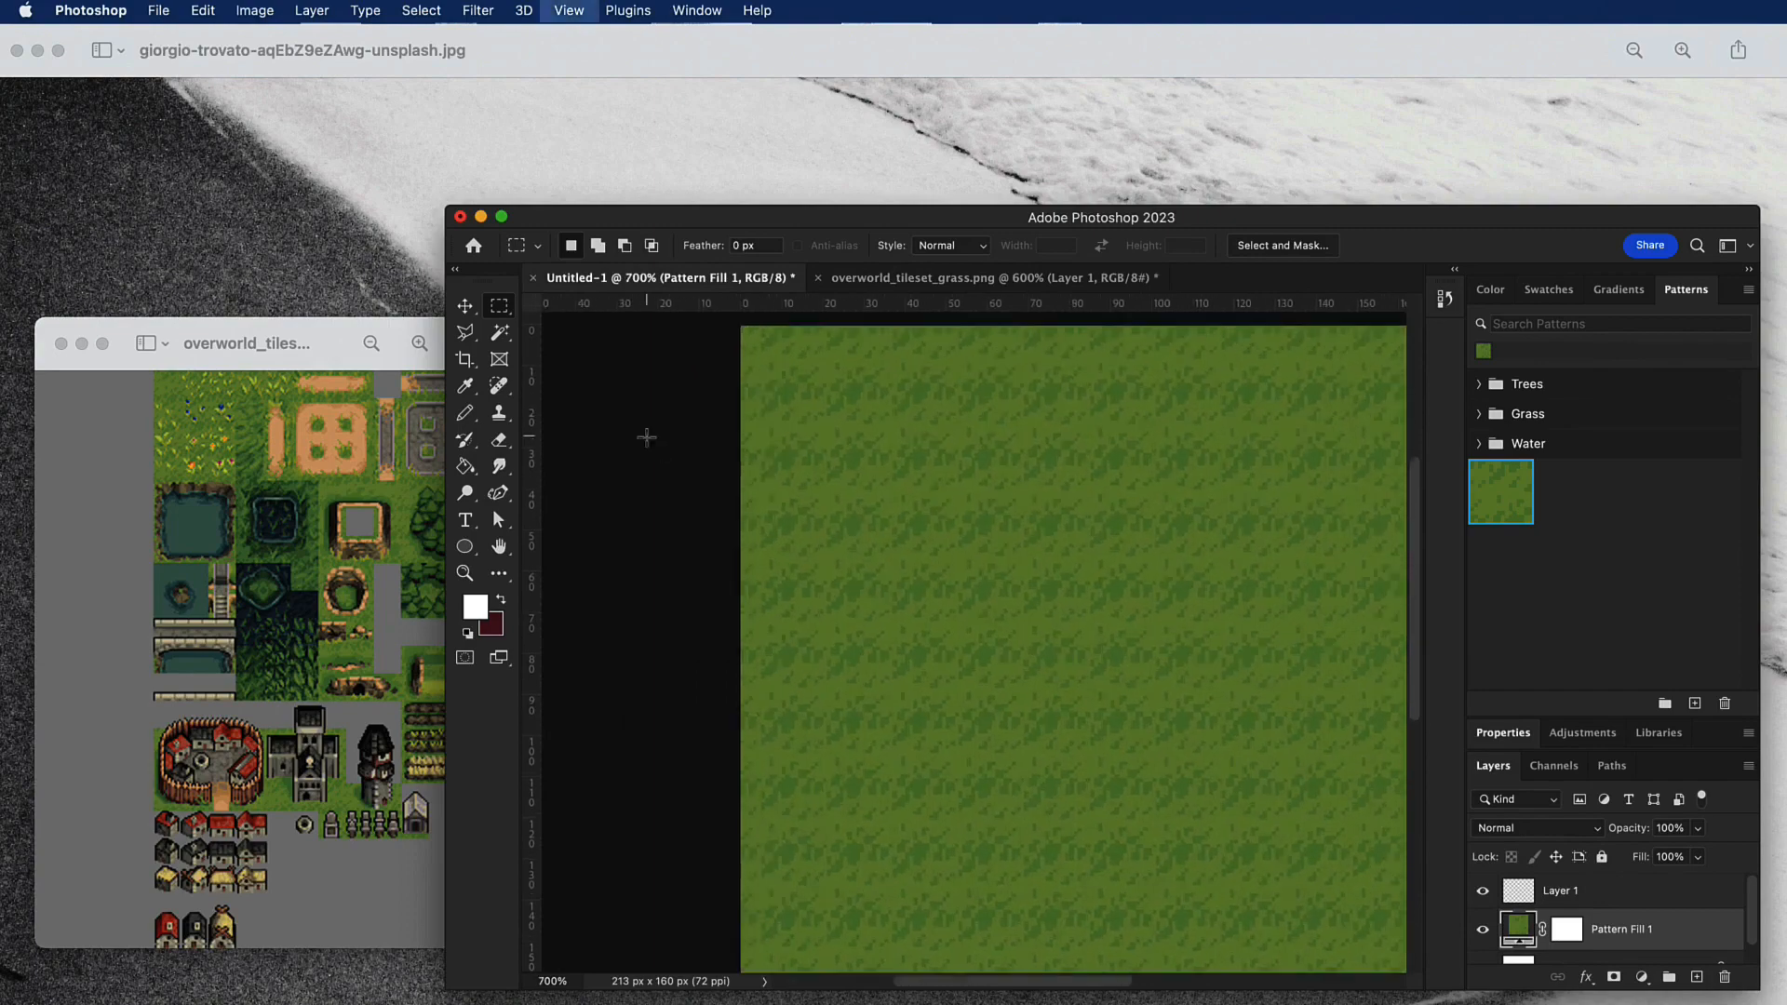
scroll(651, 433, "up", 3)
scroll(658, 429, "up", 2)
key("super+plus")
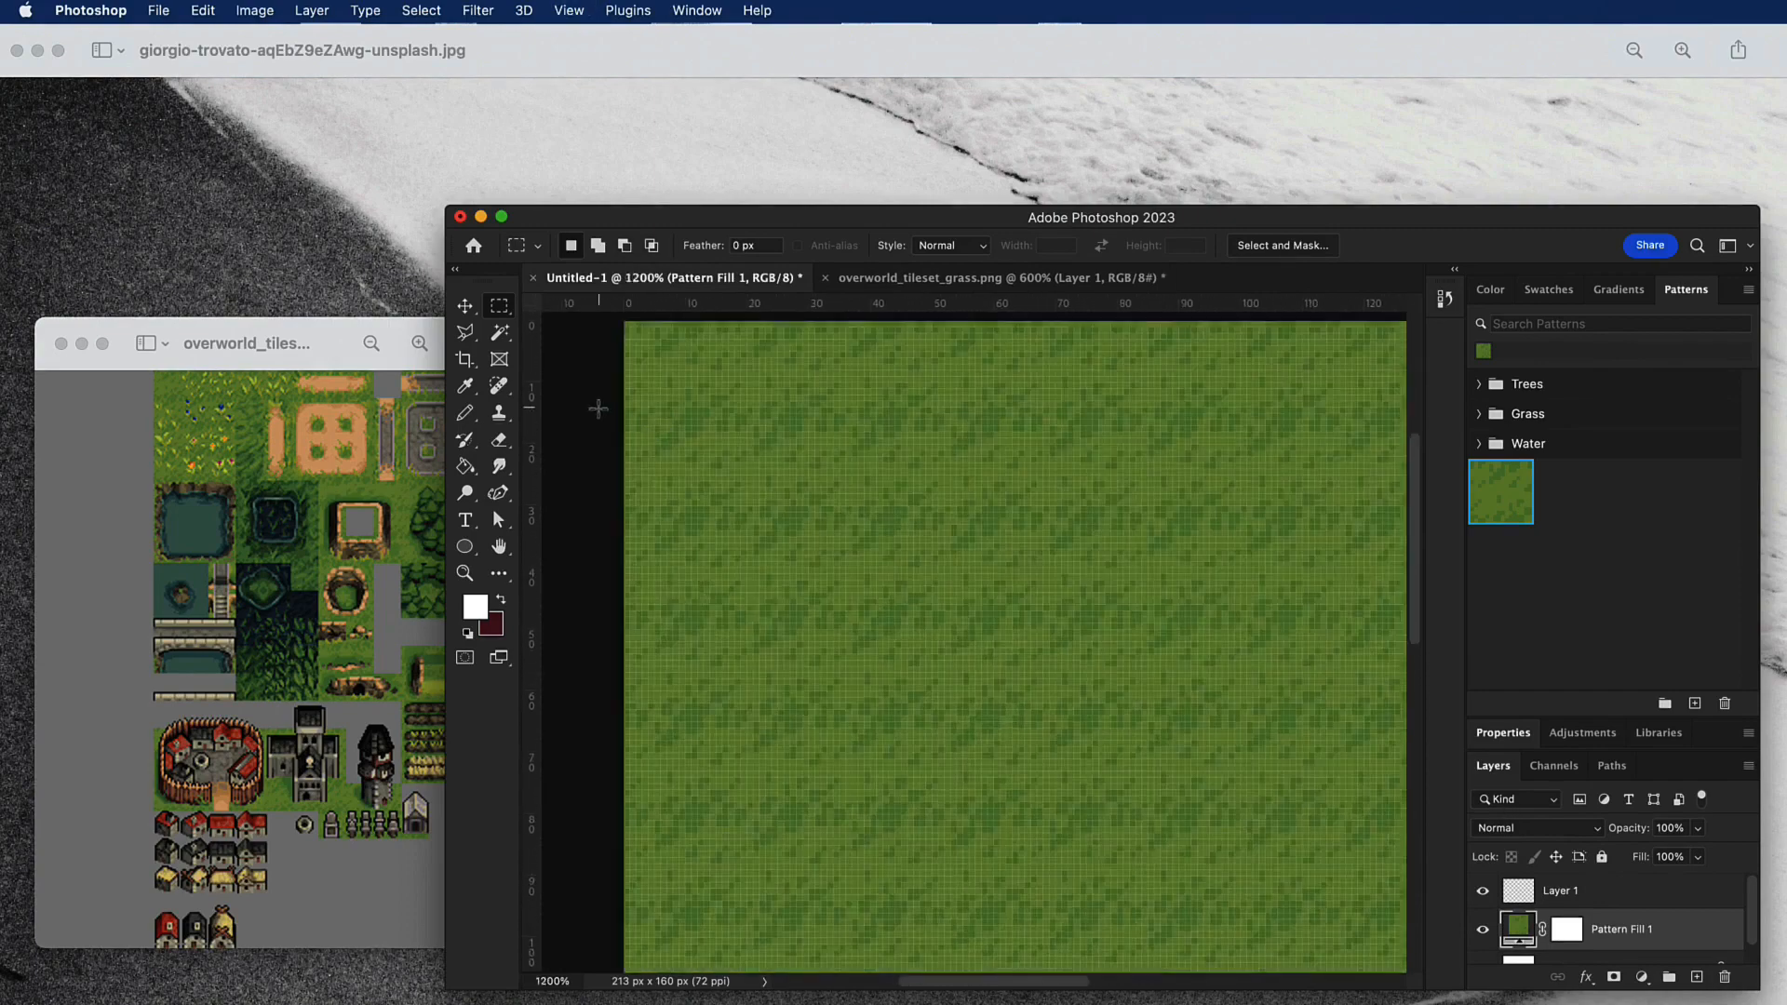
scroll(598, 409, "up", 2)
left_click_drag(539, 421, 722, 431)
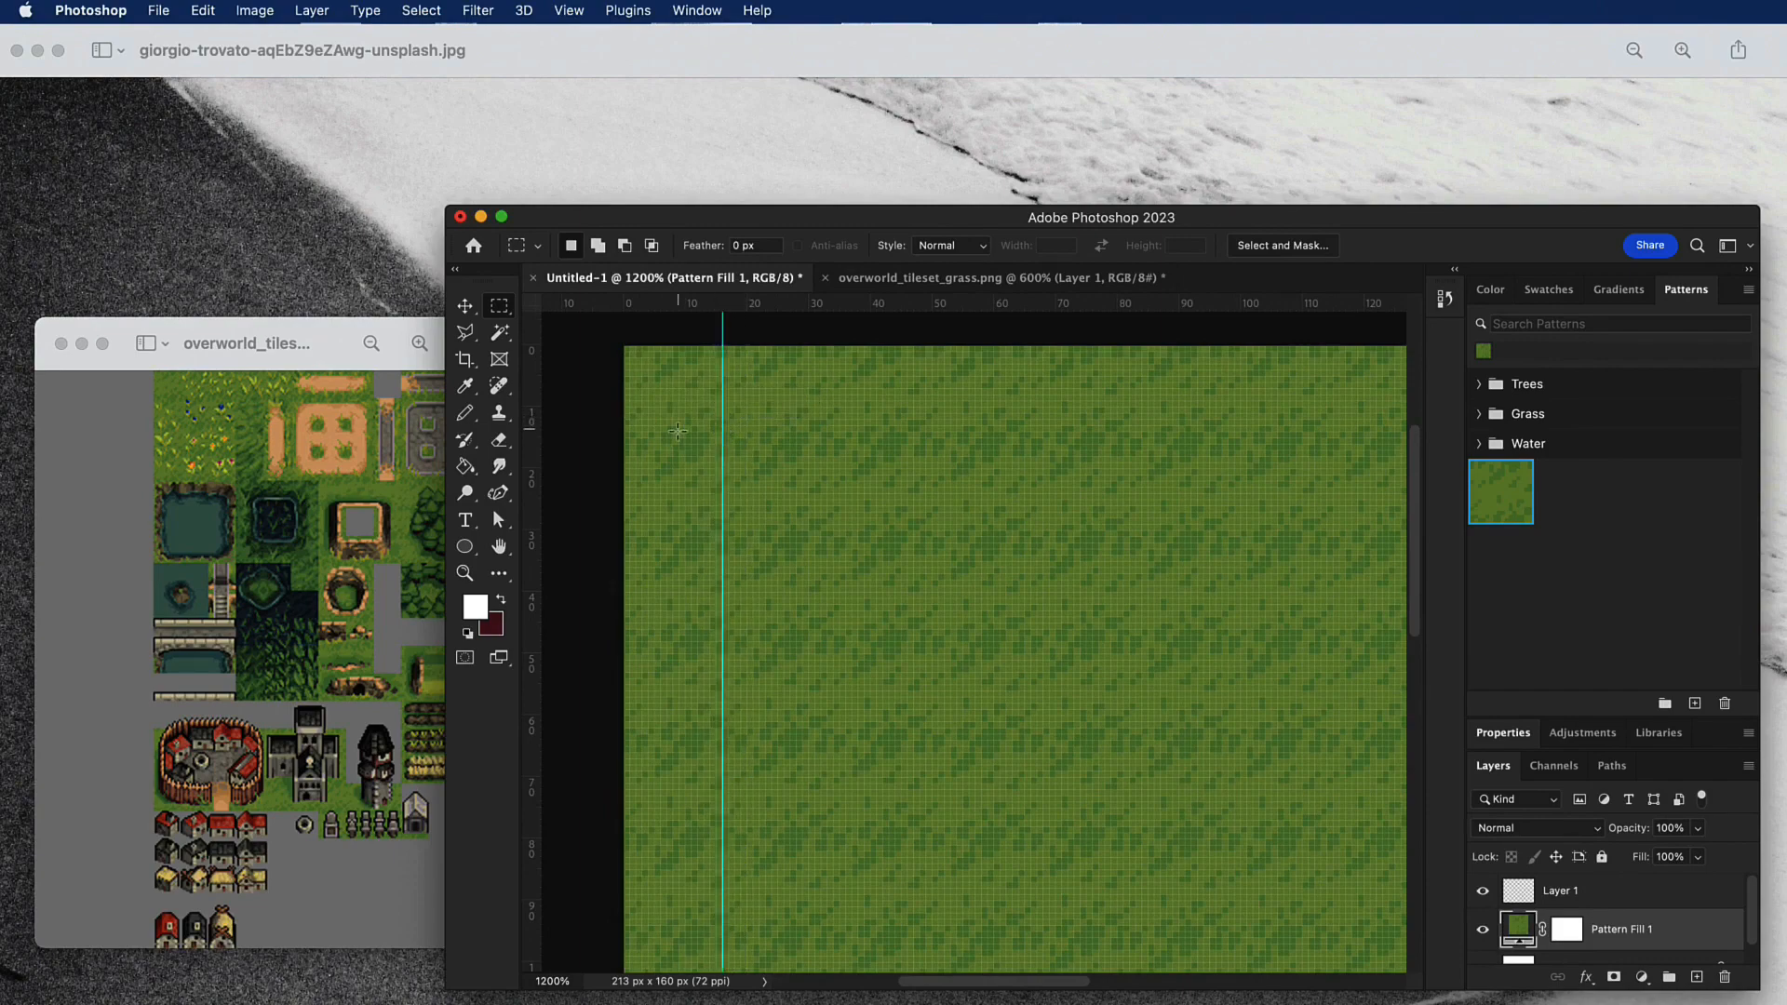
left_click_drag(659, 304, 655, 445)
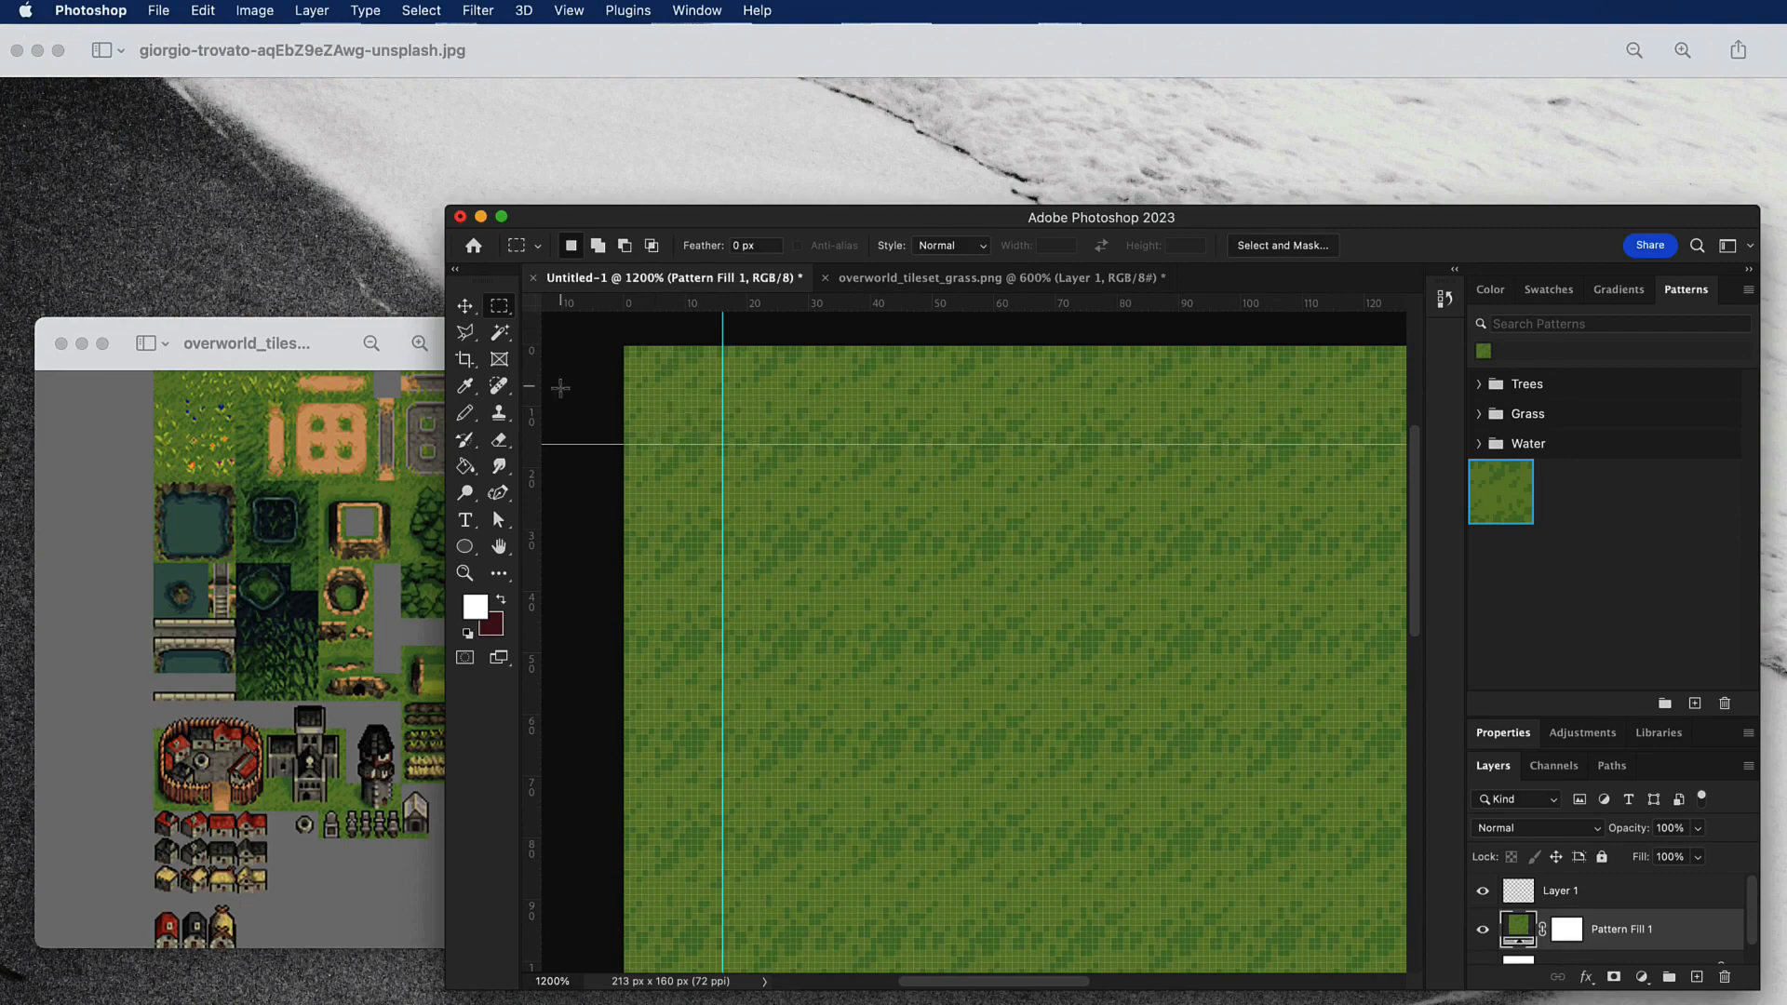
Add vertical and horizontal guides along the canvas's left and top edges at 0 px, plus another pair at about 32 px.
left_click_drag(533, 393, 631, 400)
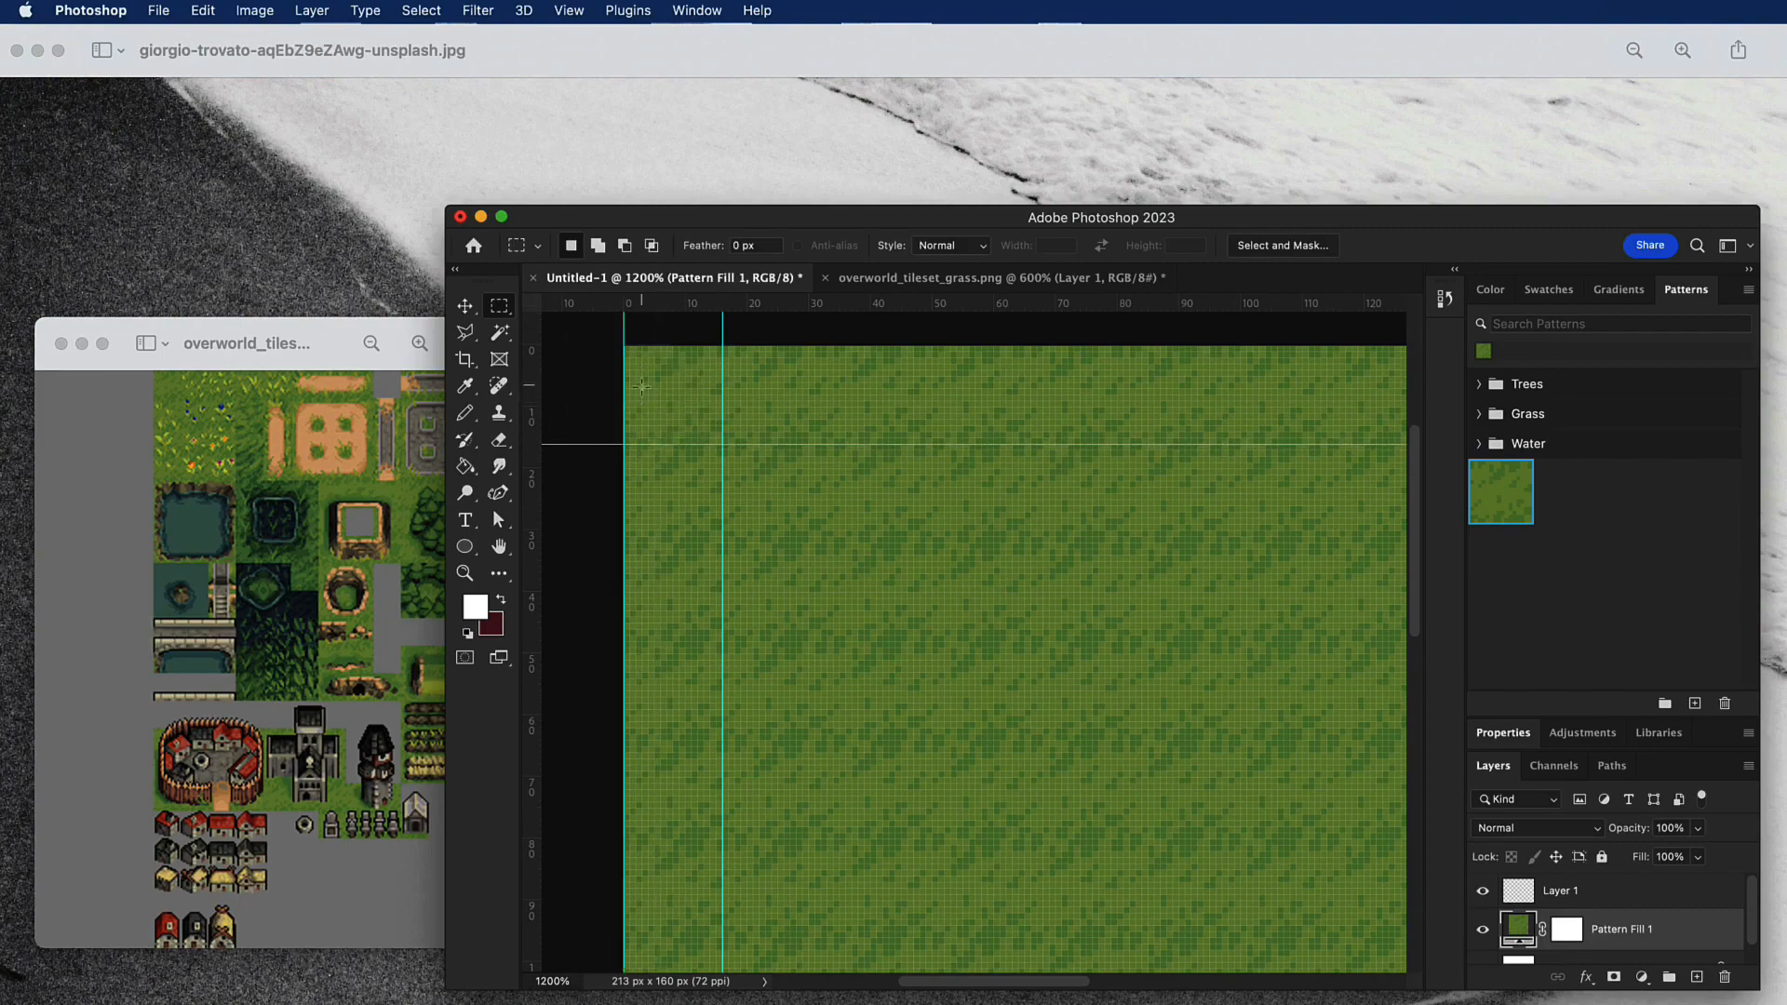
left_click_drag(666, 303, 654, 346)
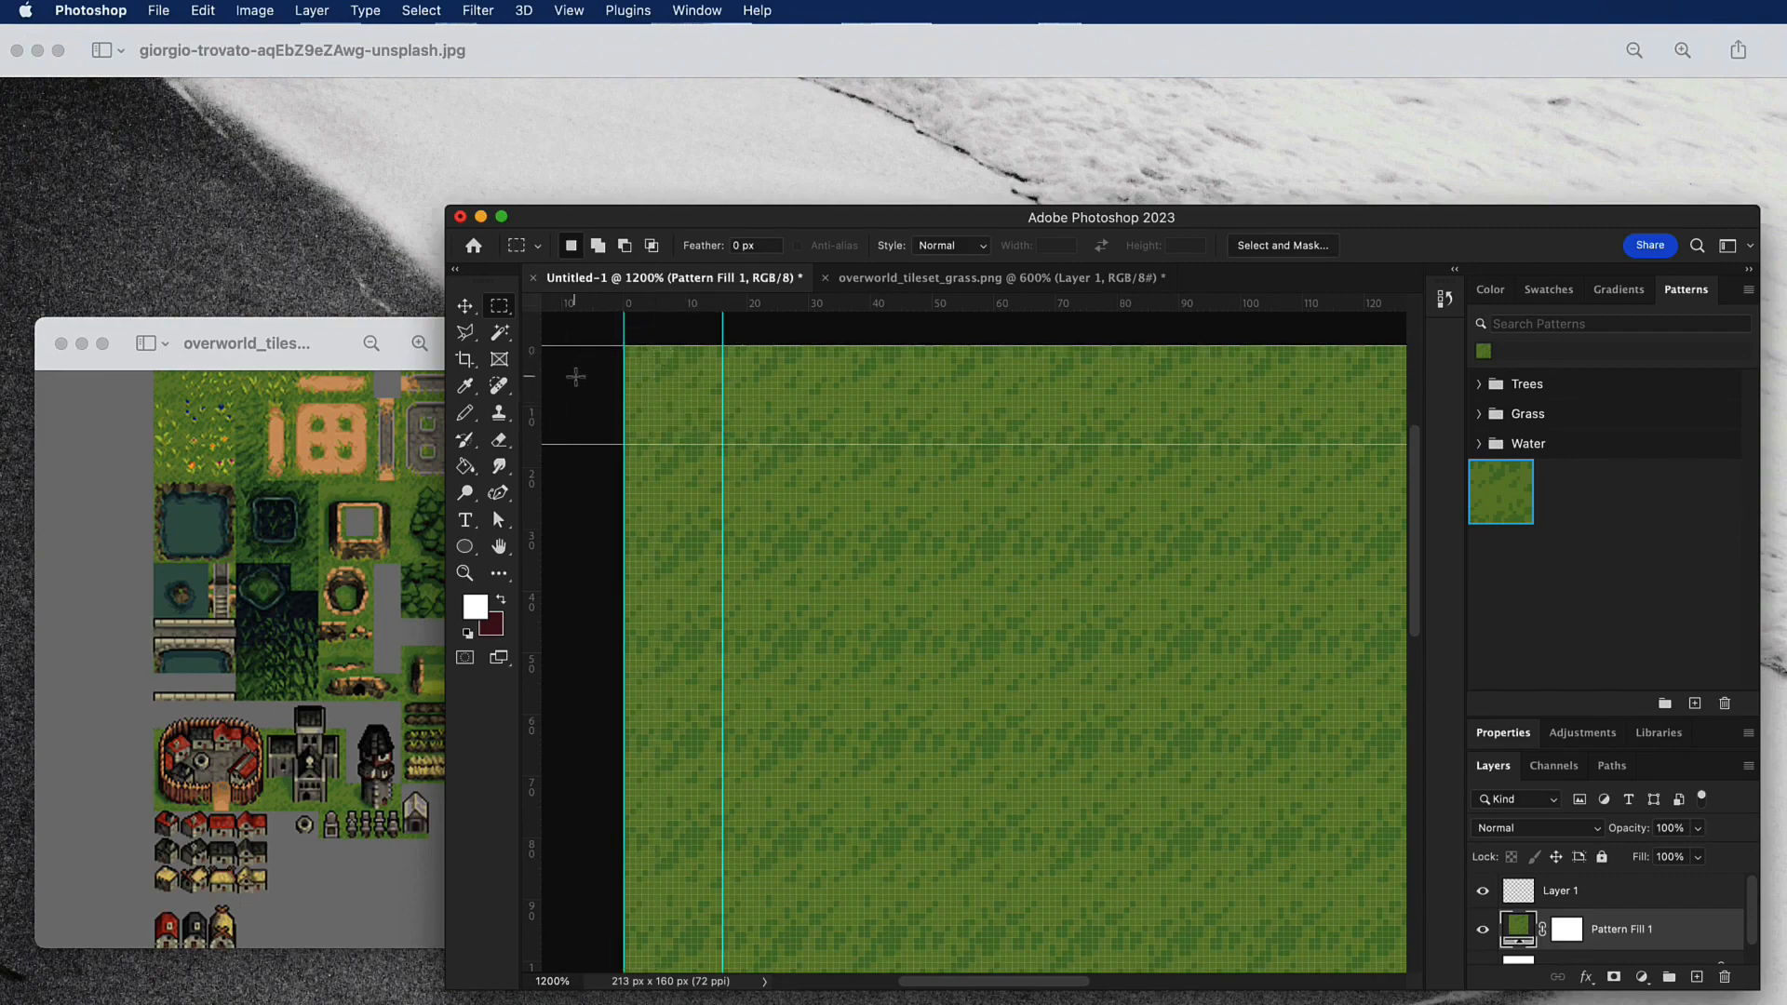
left_click_drag(537, 391, 820, 407)
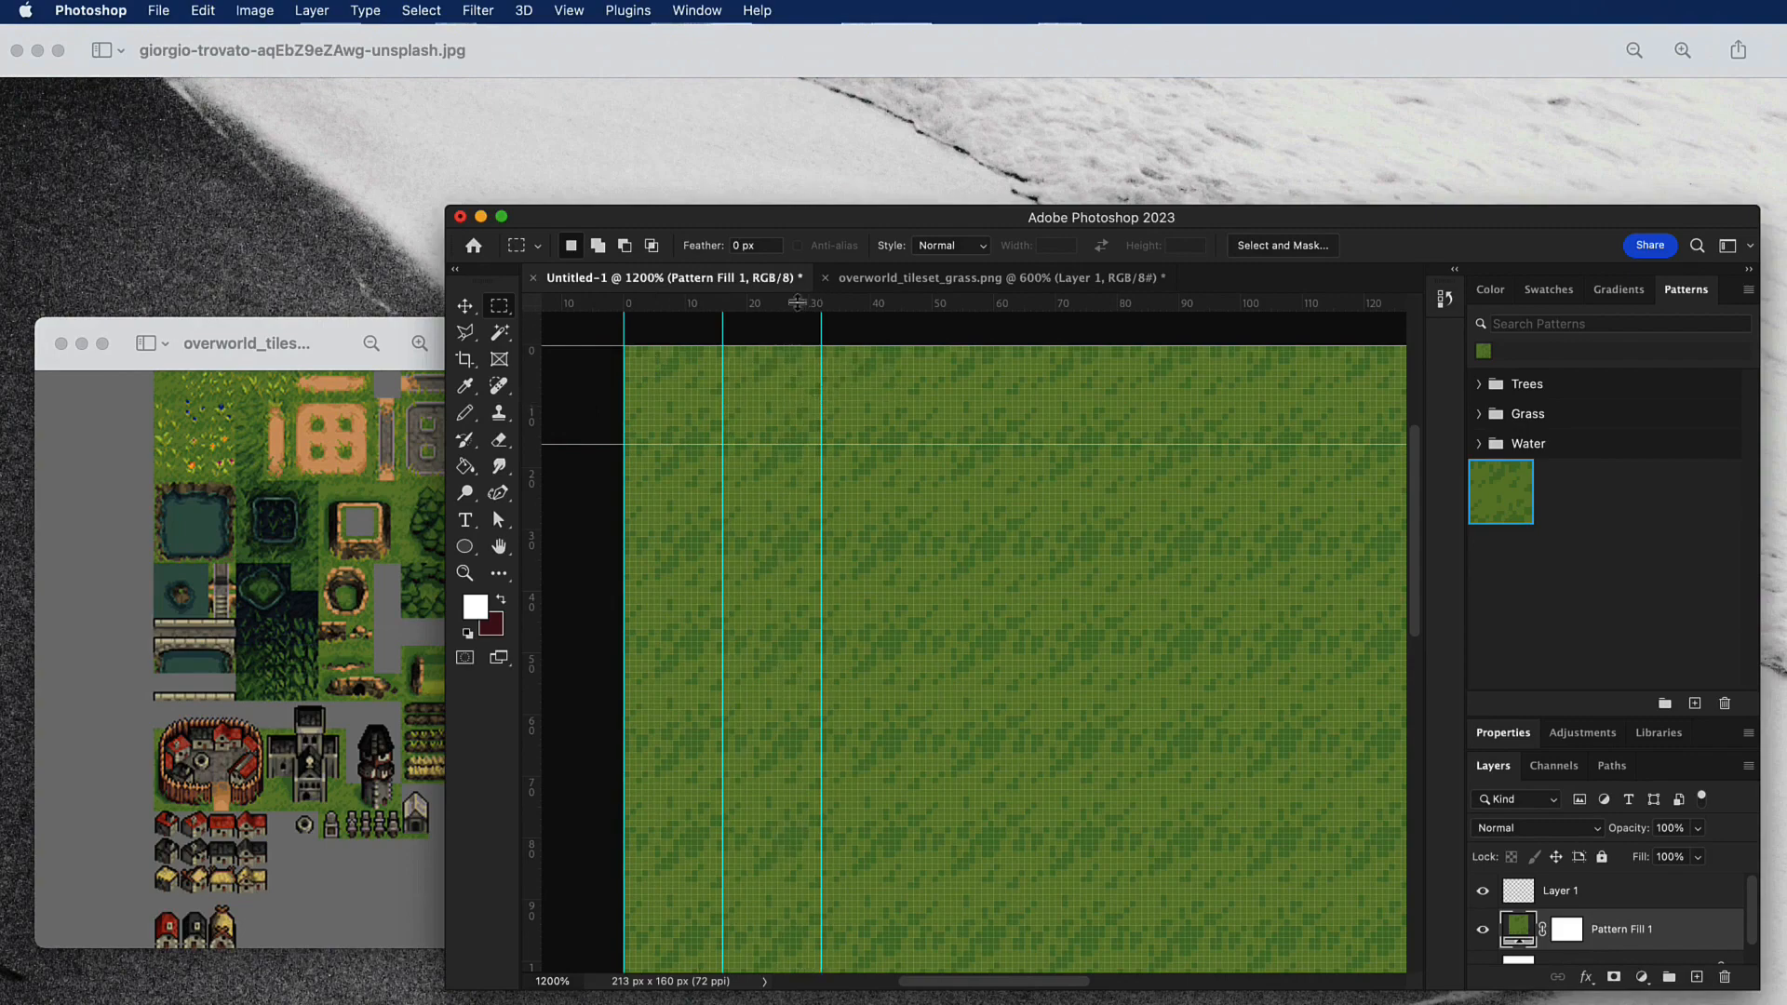
left_click_drag(798, 303, 778, 538)
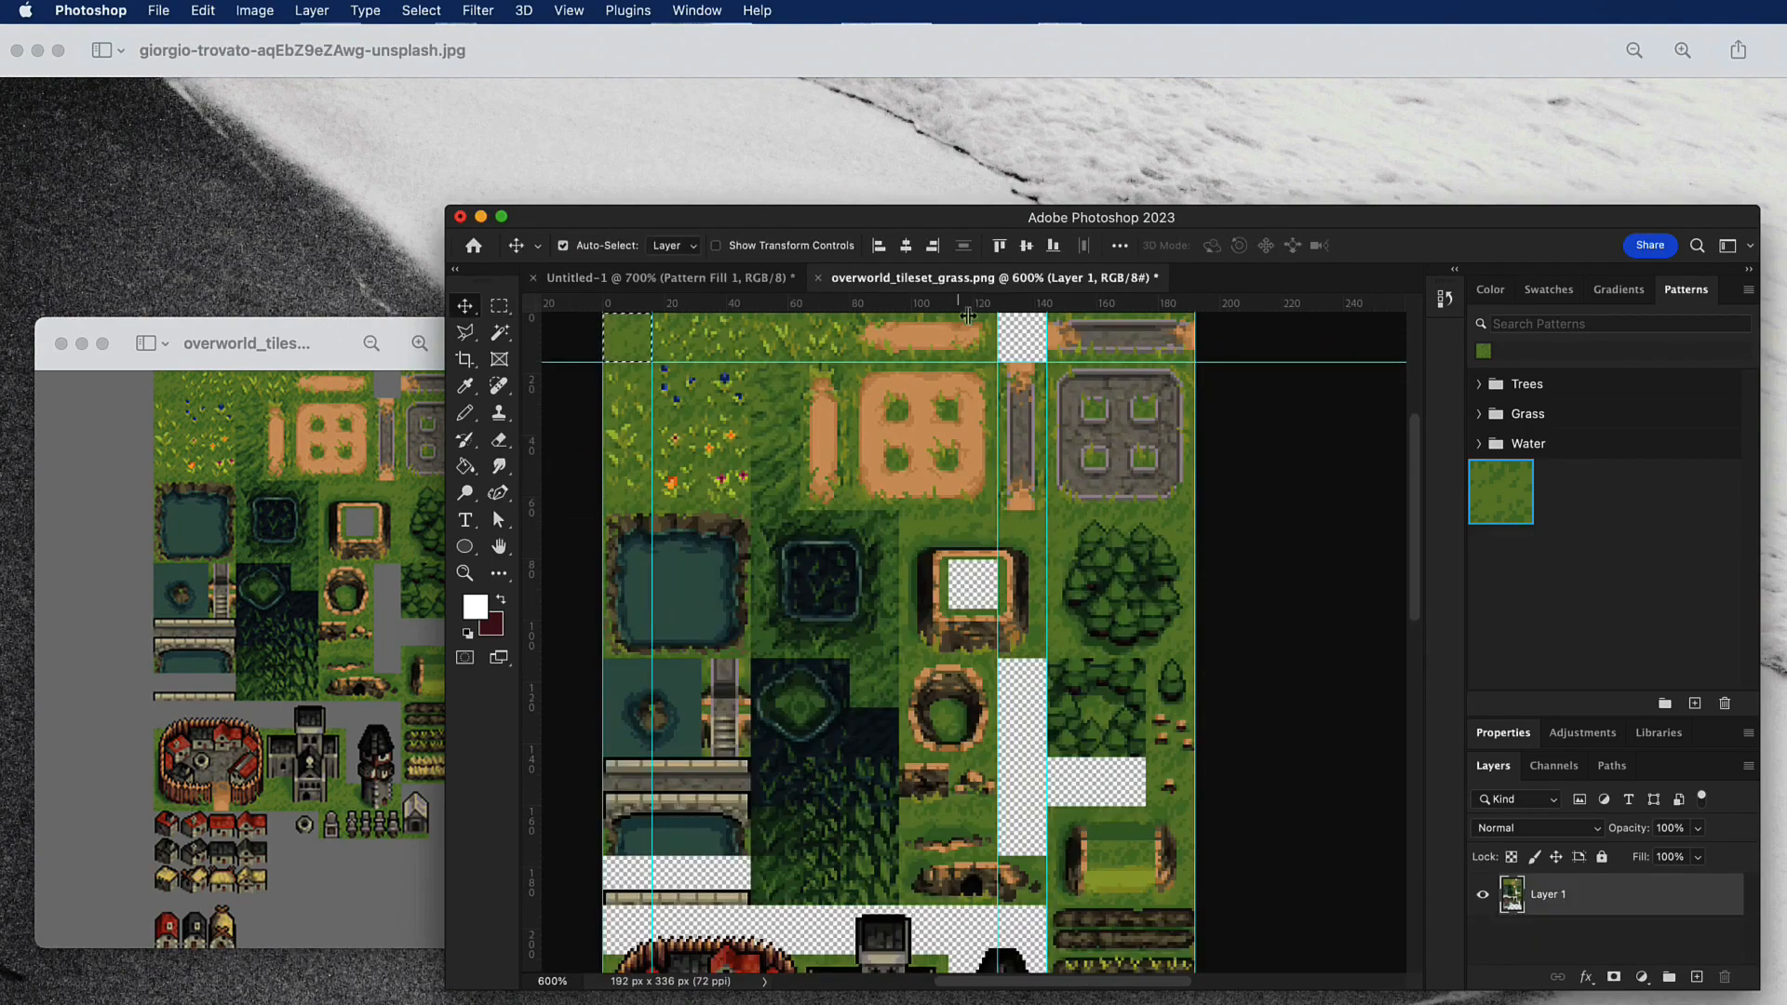
Show the grid over the grass pattern in Untitled-1 and deselect the layer.
scroll(992, 515, "up", 1)
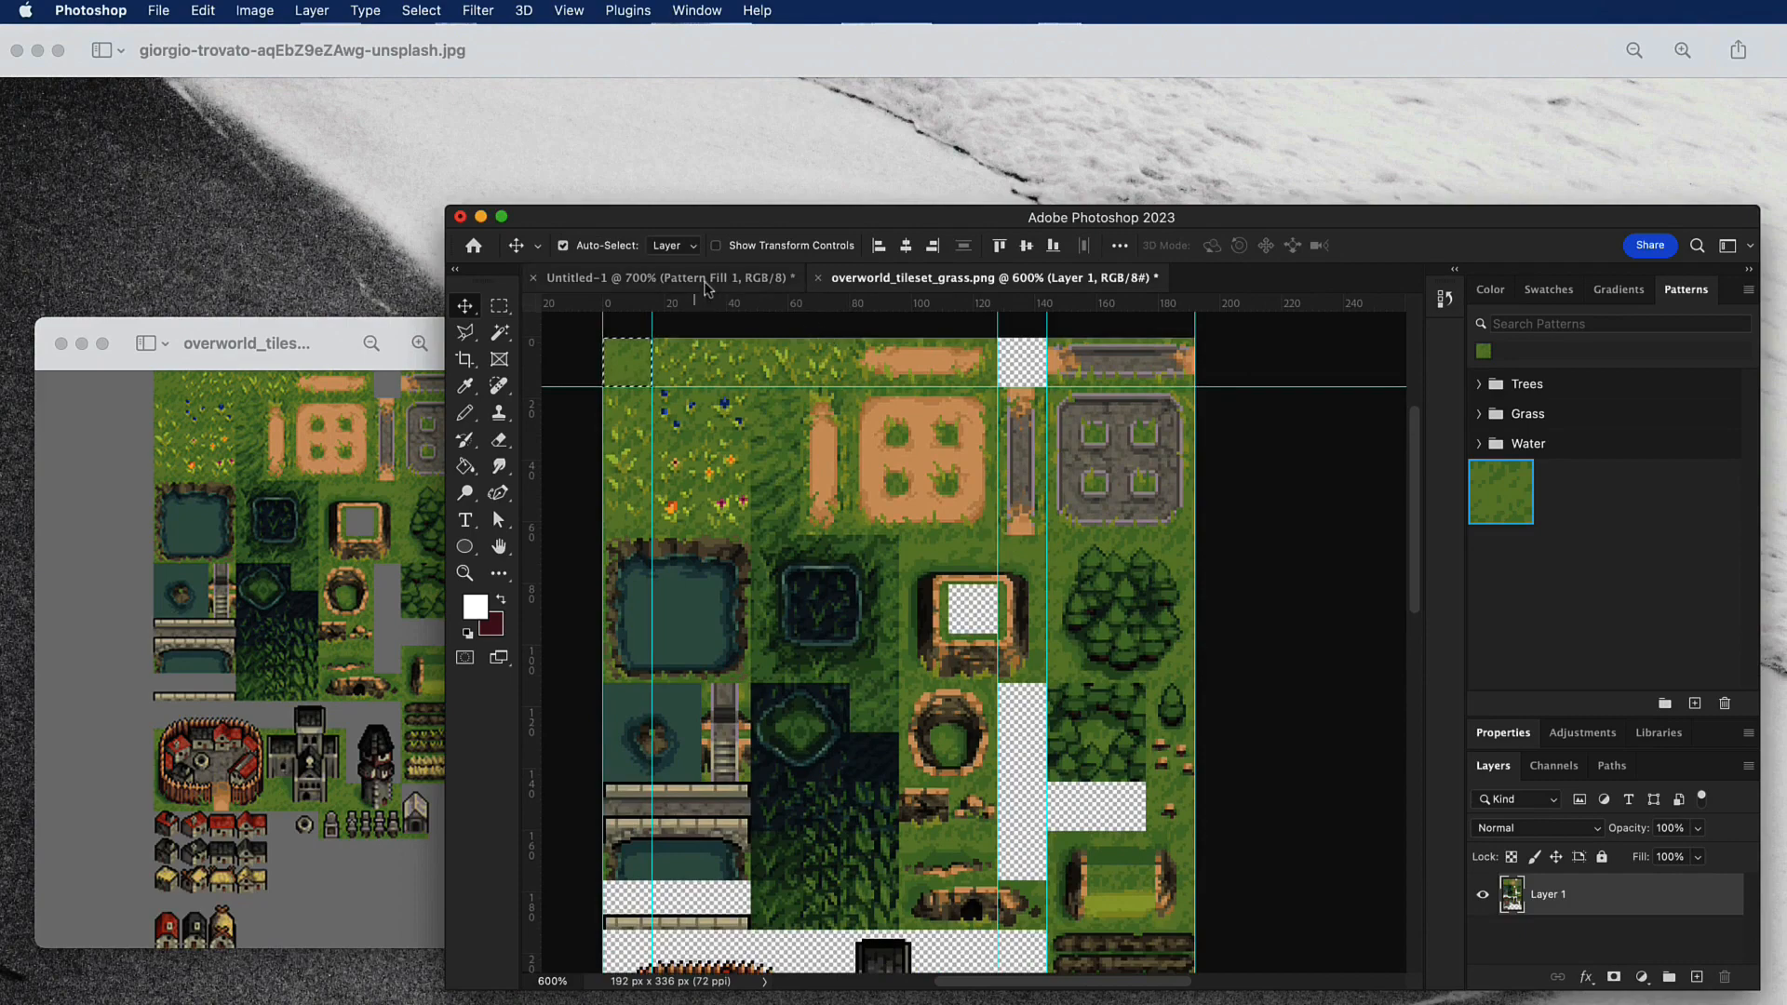
left_click(735, 282)
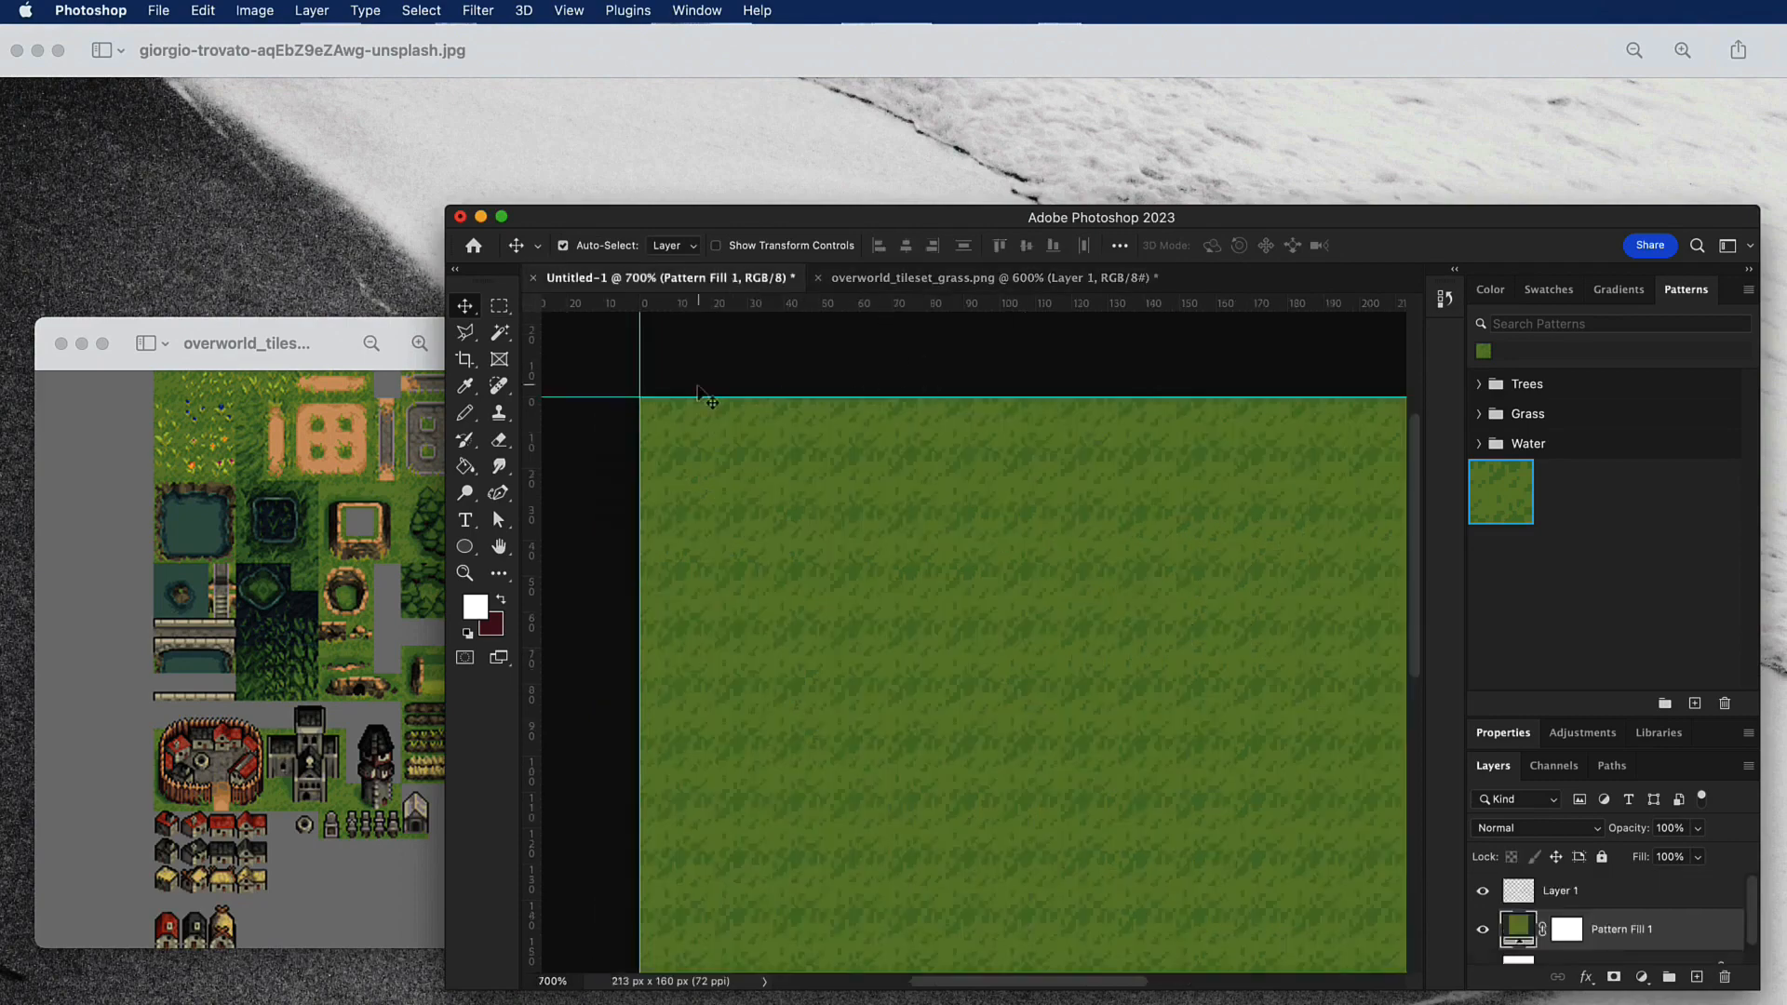
left_click(698, 11)
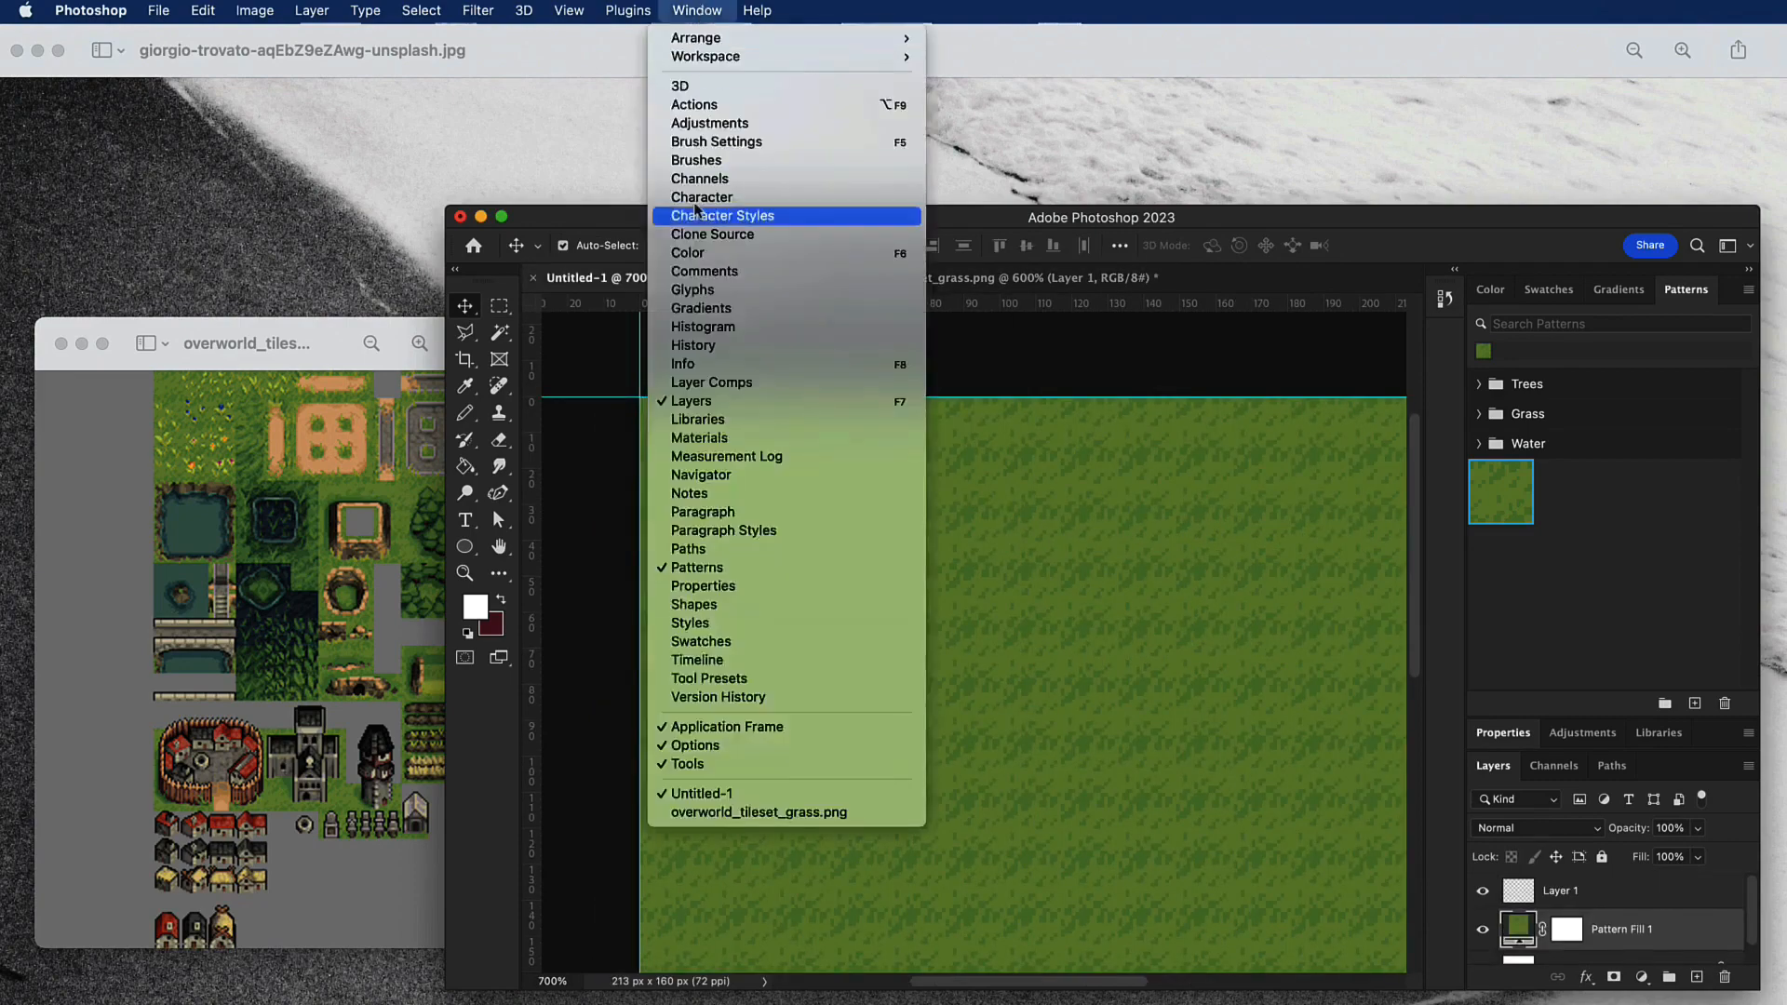
mouse_move(569, 10)
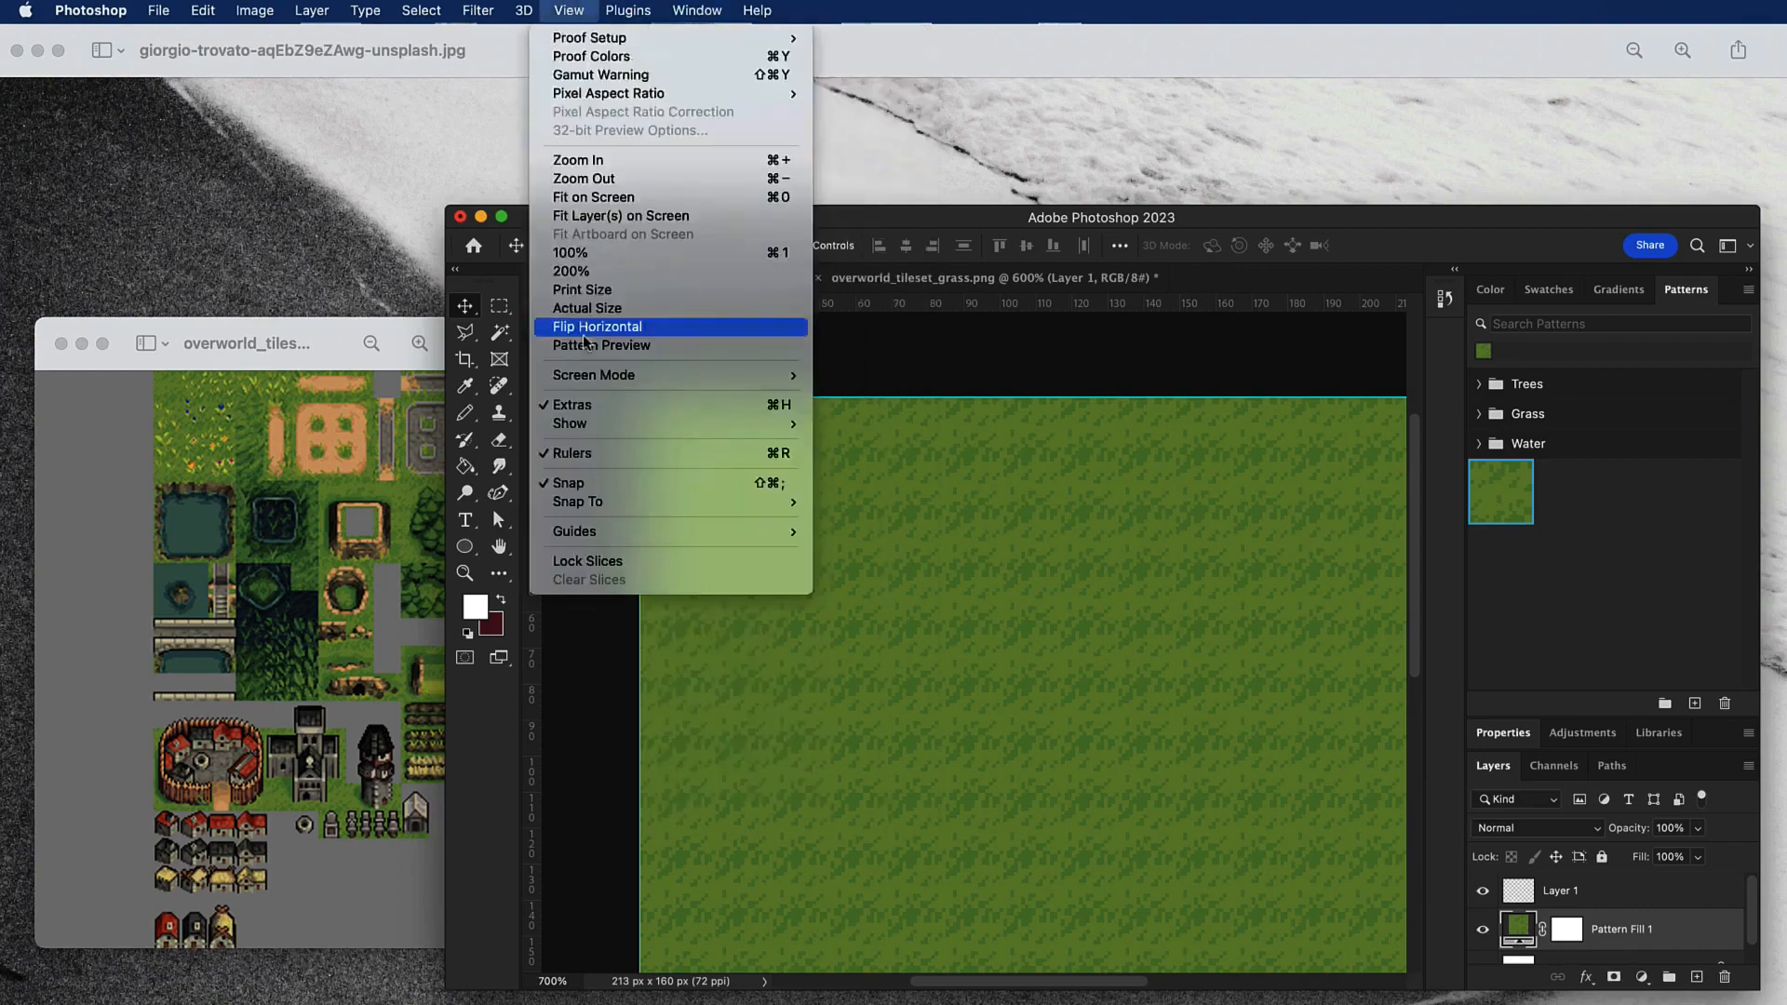
mouse_move(622, 426)
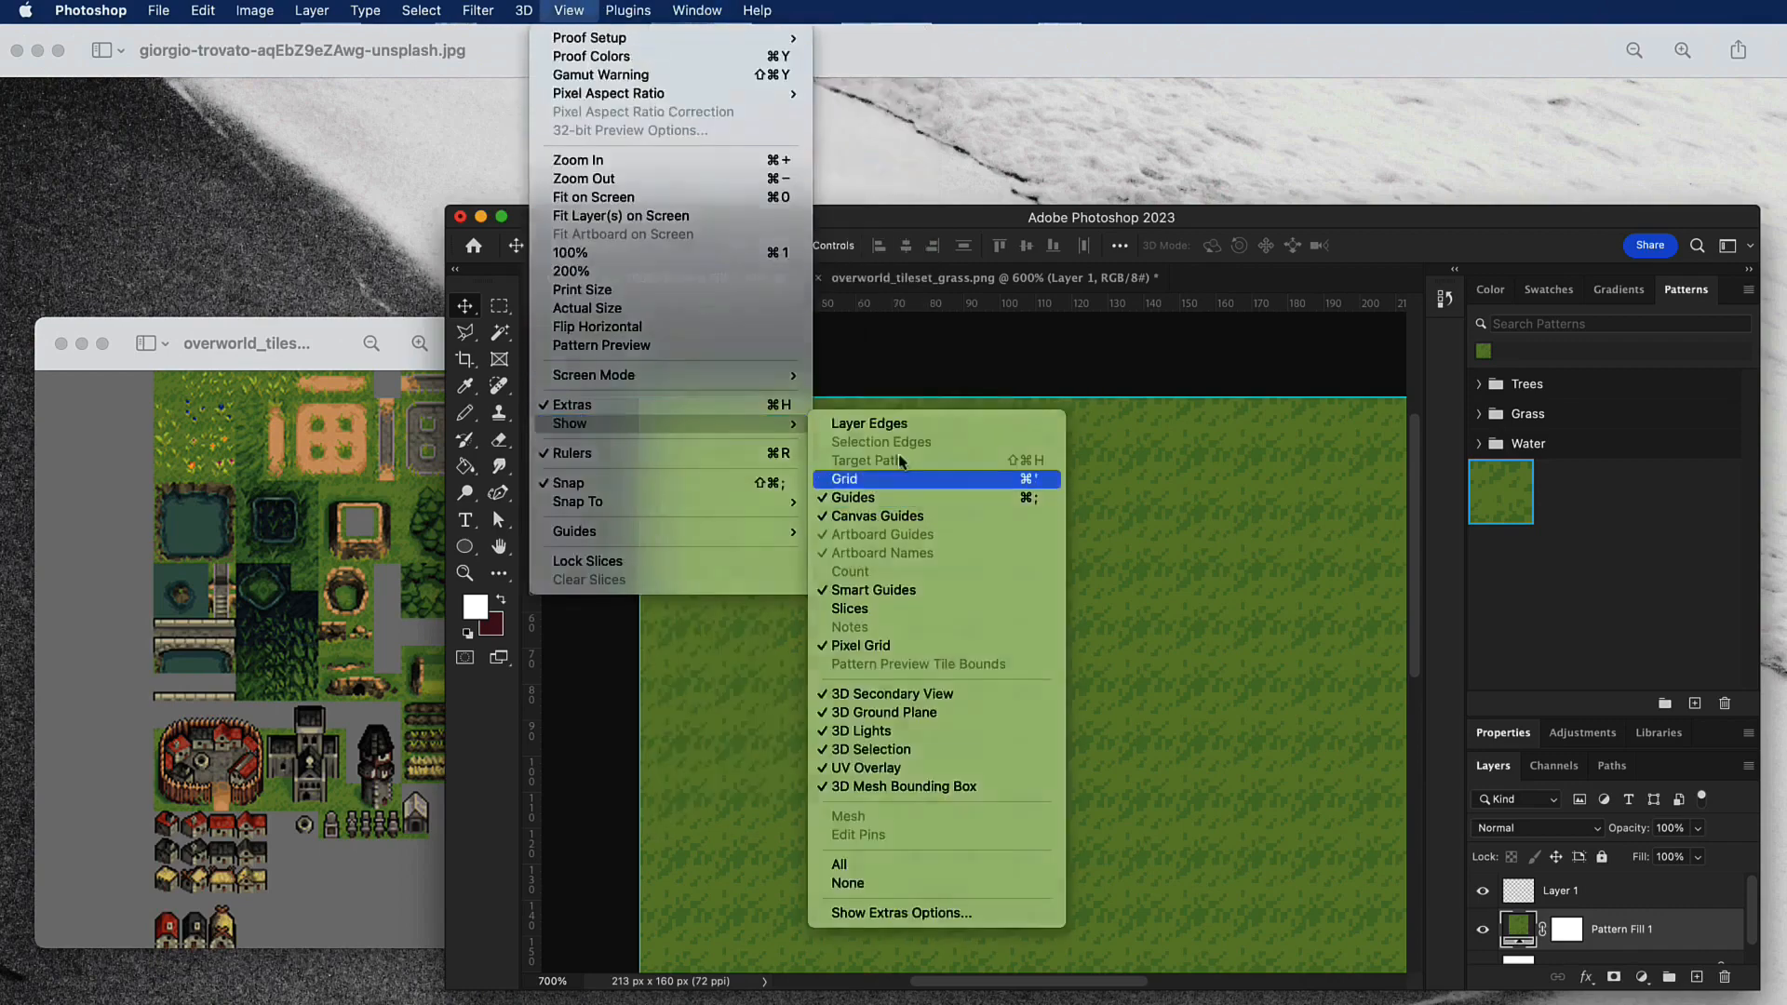
left_click(917, 478)
left_click(783, 389)
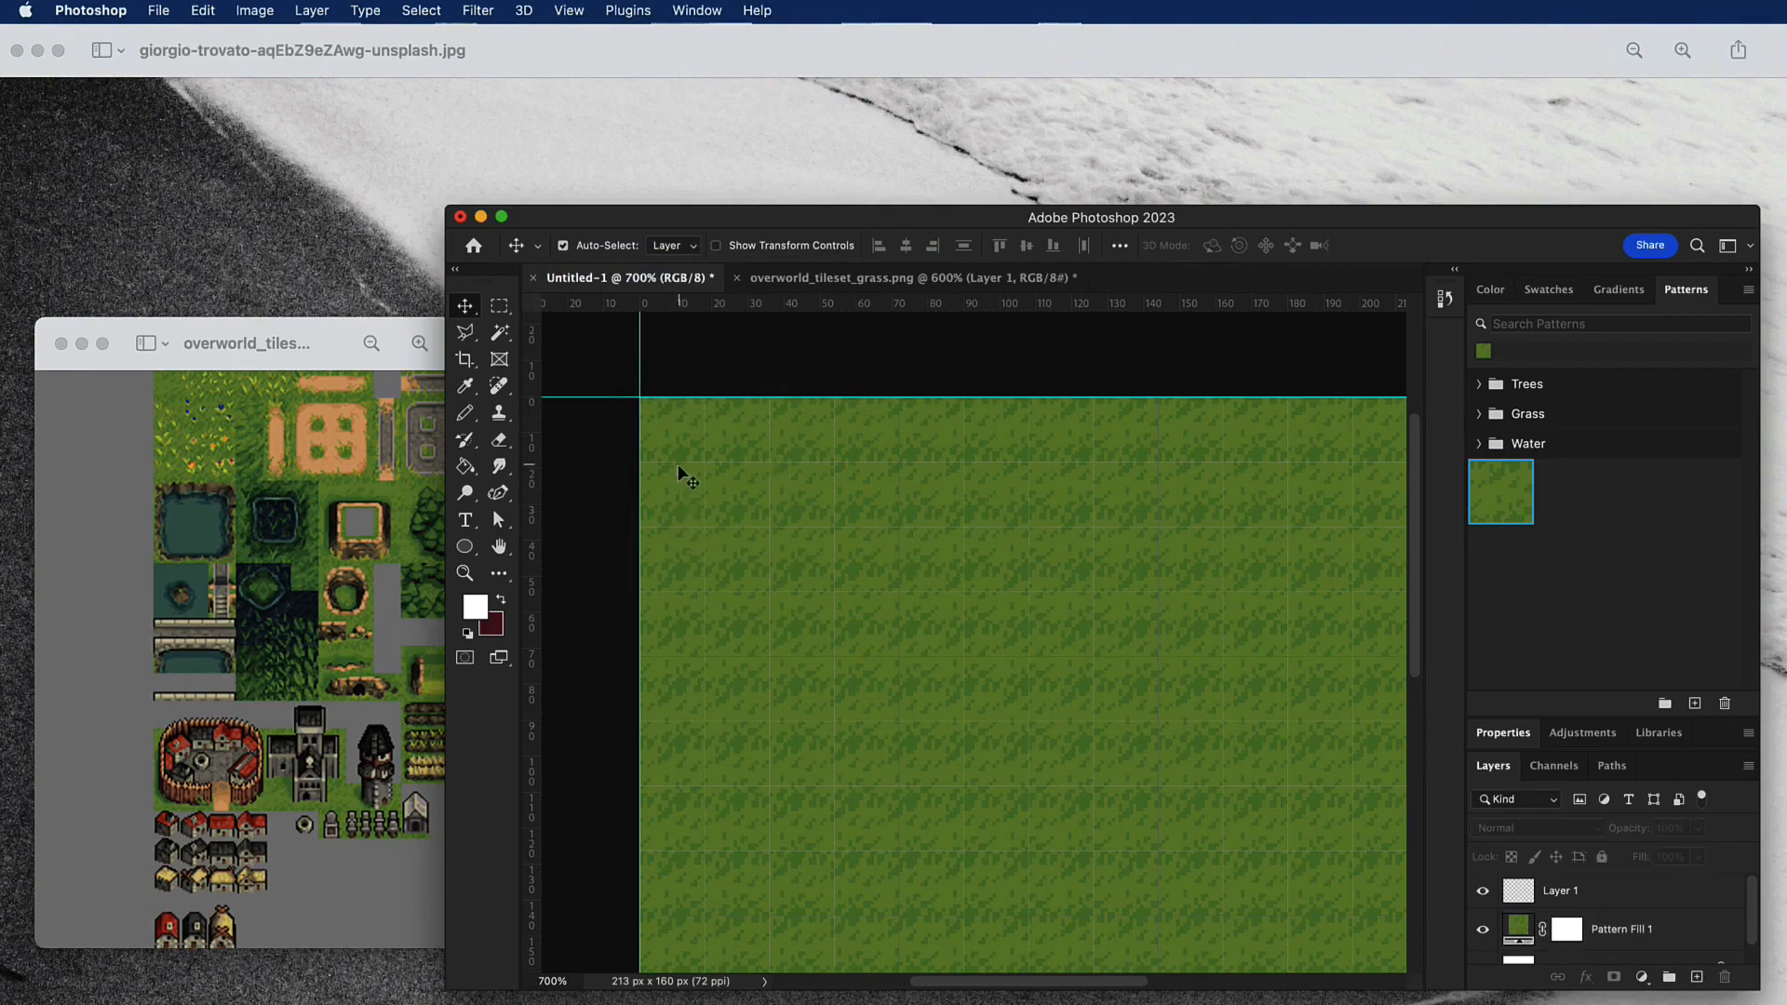
In the guides and grid preferences, set the gridline spacing to 16 pixels.
left_click(130, 12)
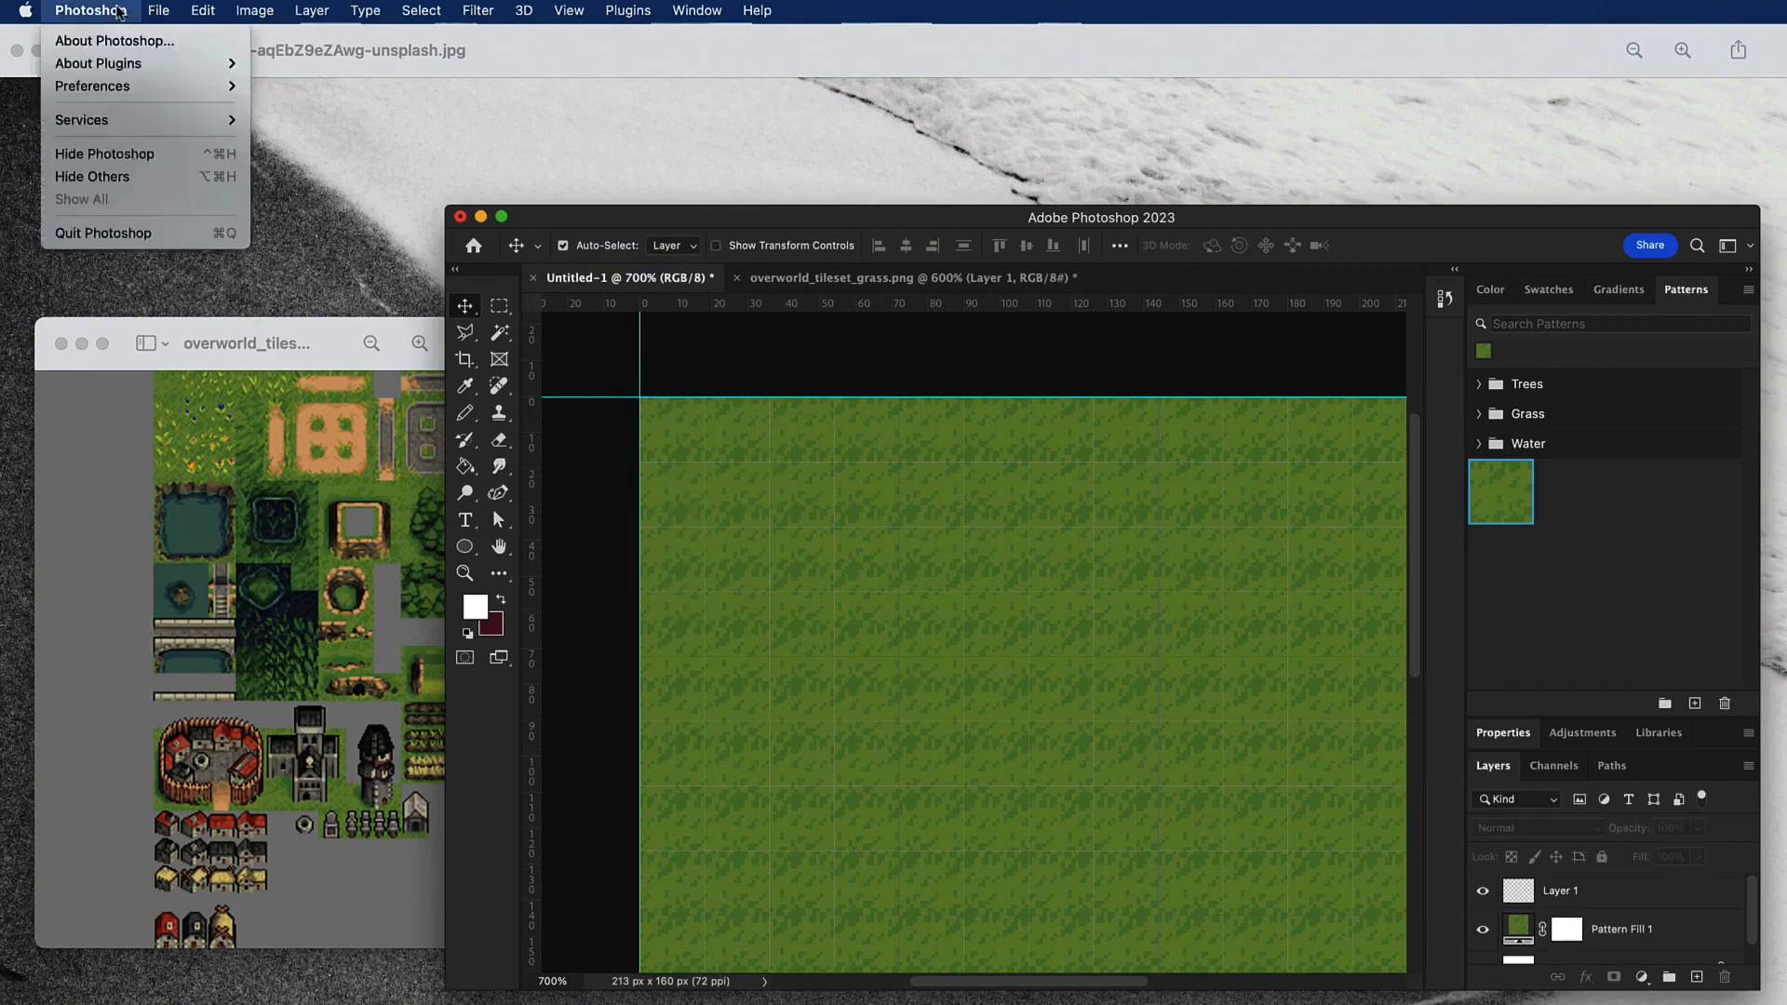
mouse_move(236, 95)
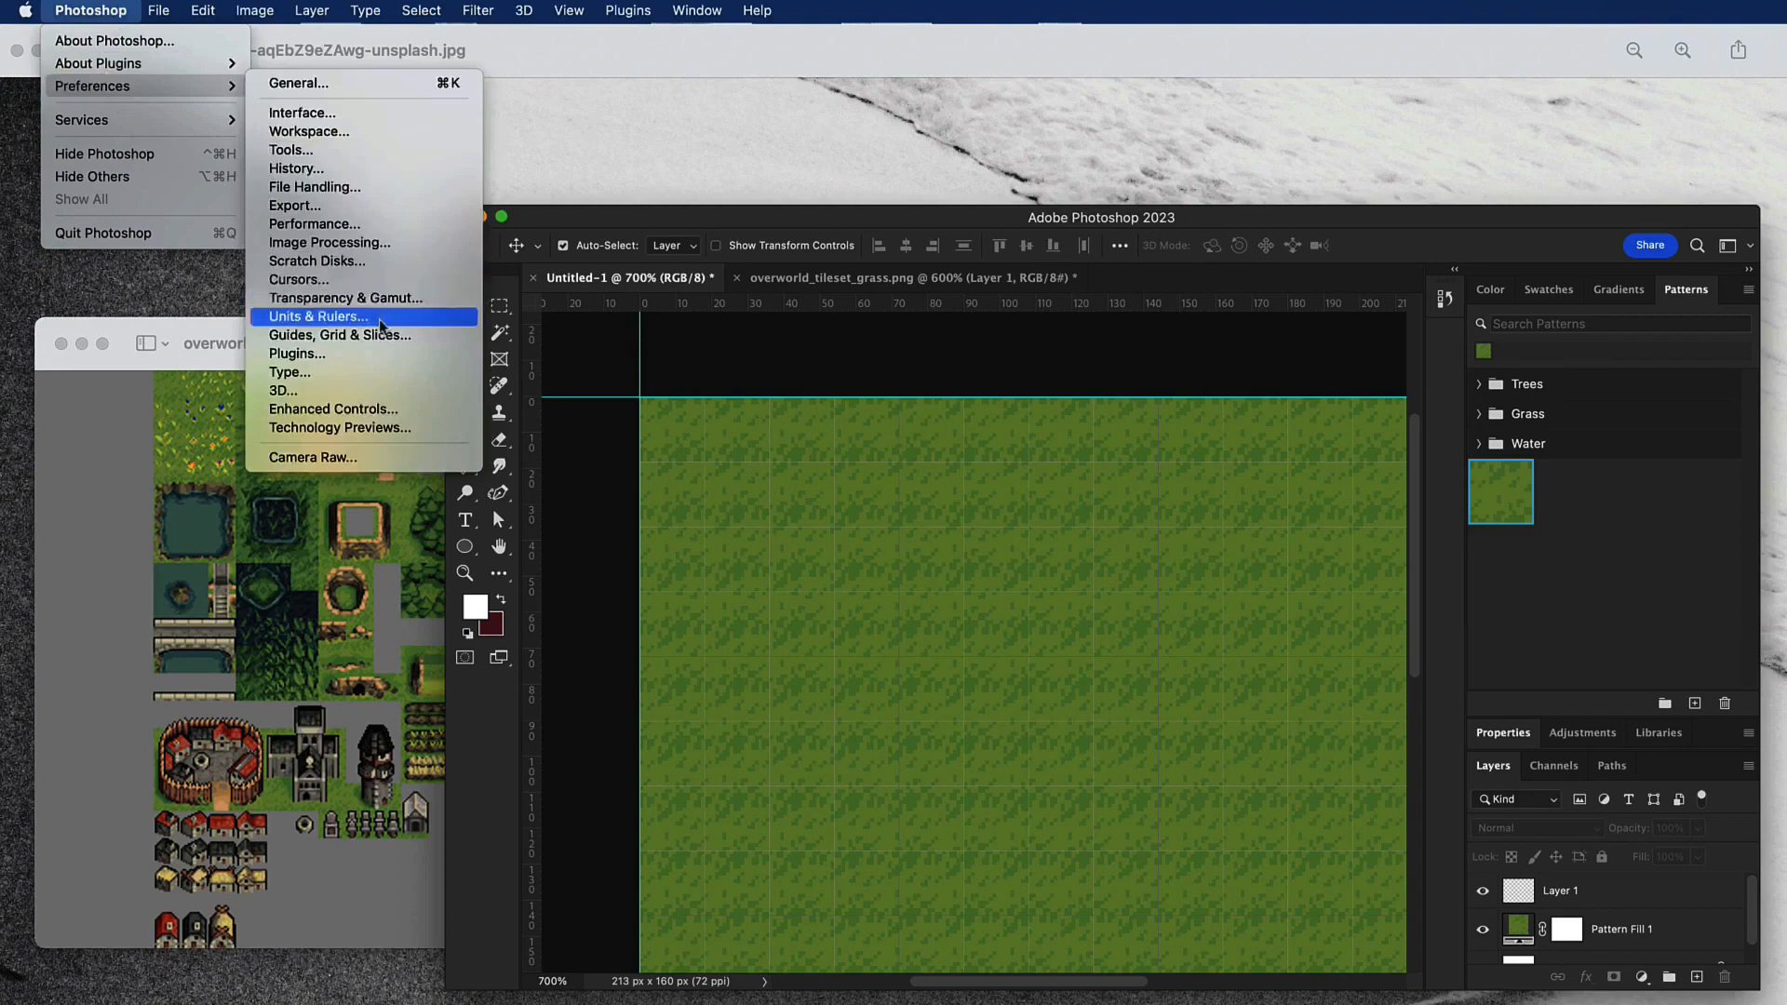
left_click(344, 335)
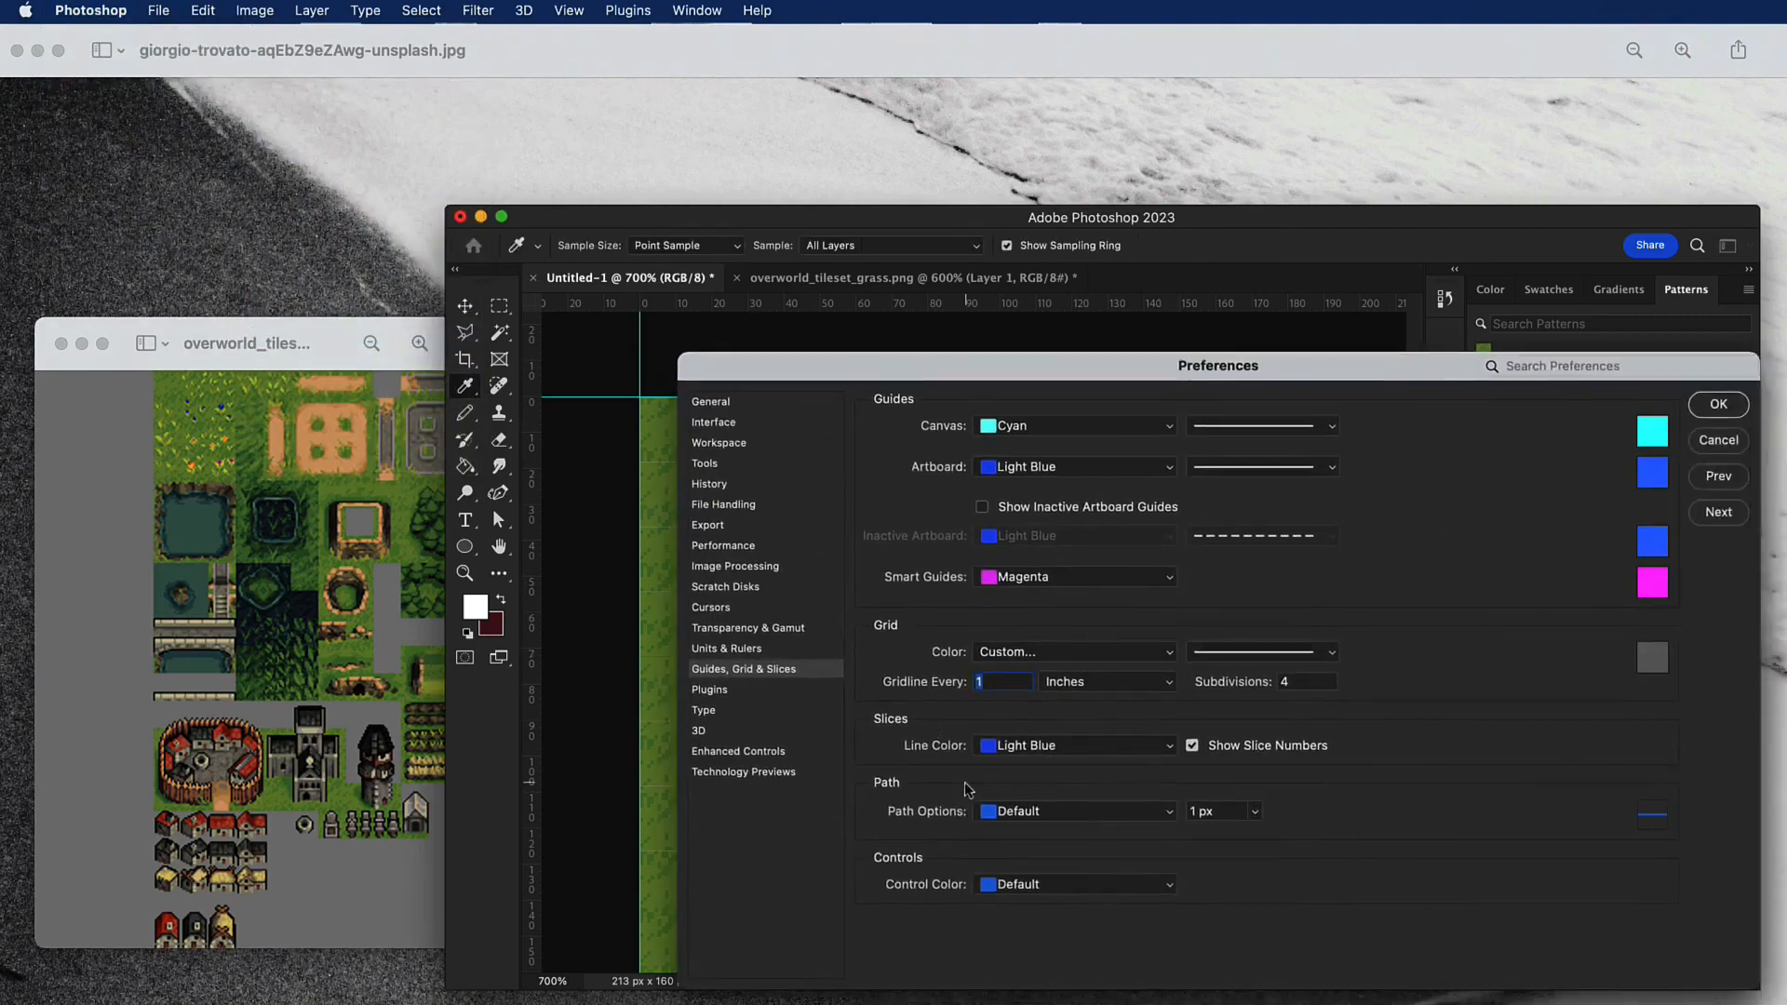
left_click(1035, 685)
left_click(1068, 659)
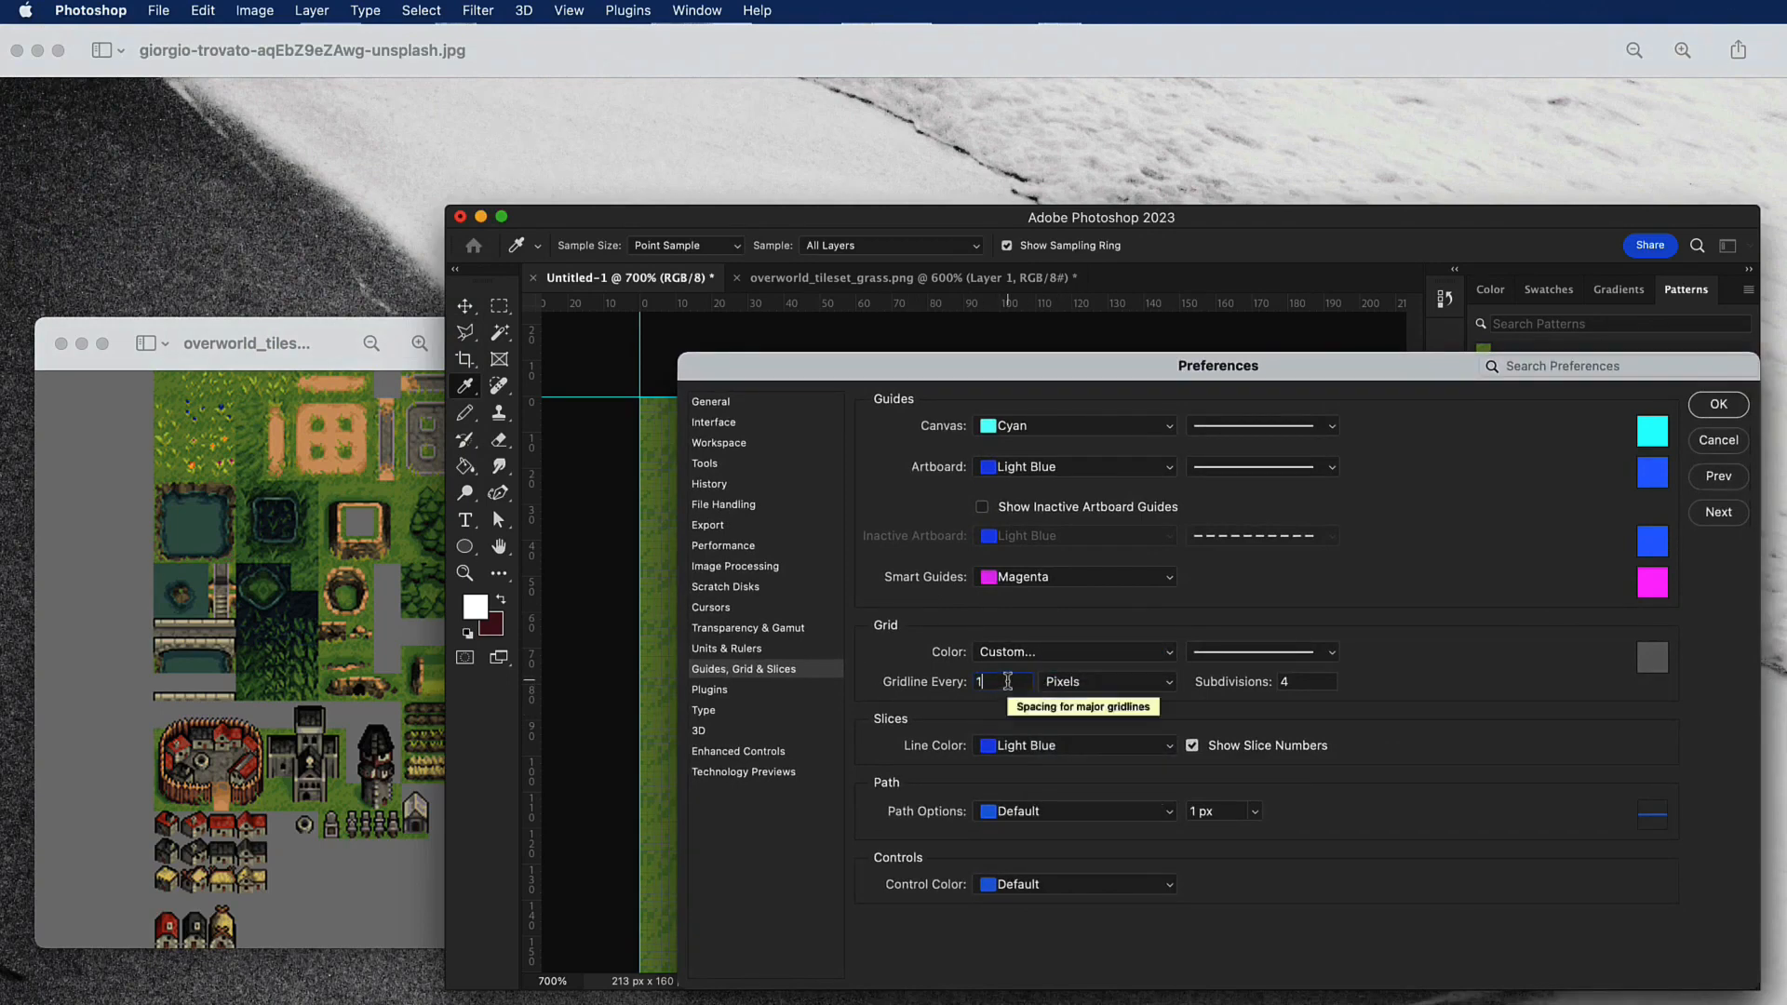
left_click(1007, 681)
type("6")
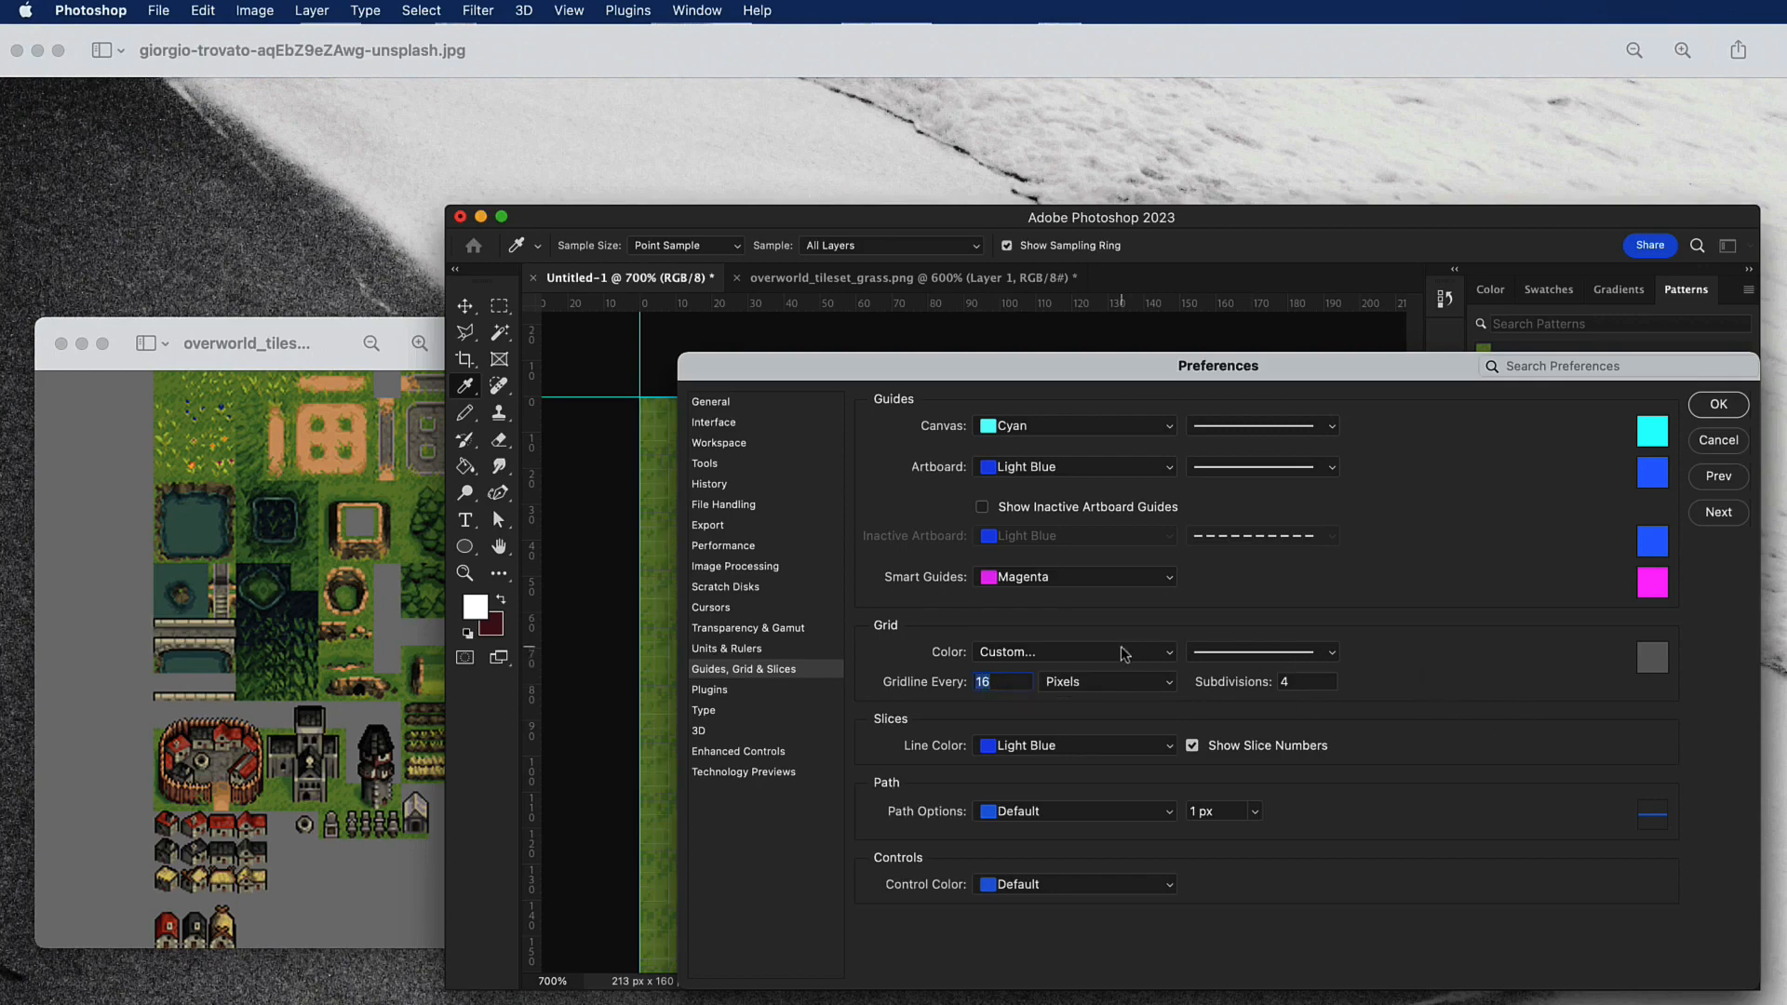
Set the grid subdivisions to 1, comparing the effect with 4 subdivisions on the canvas.
left_click(1297, 681)
type("0")
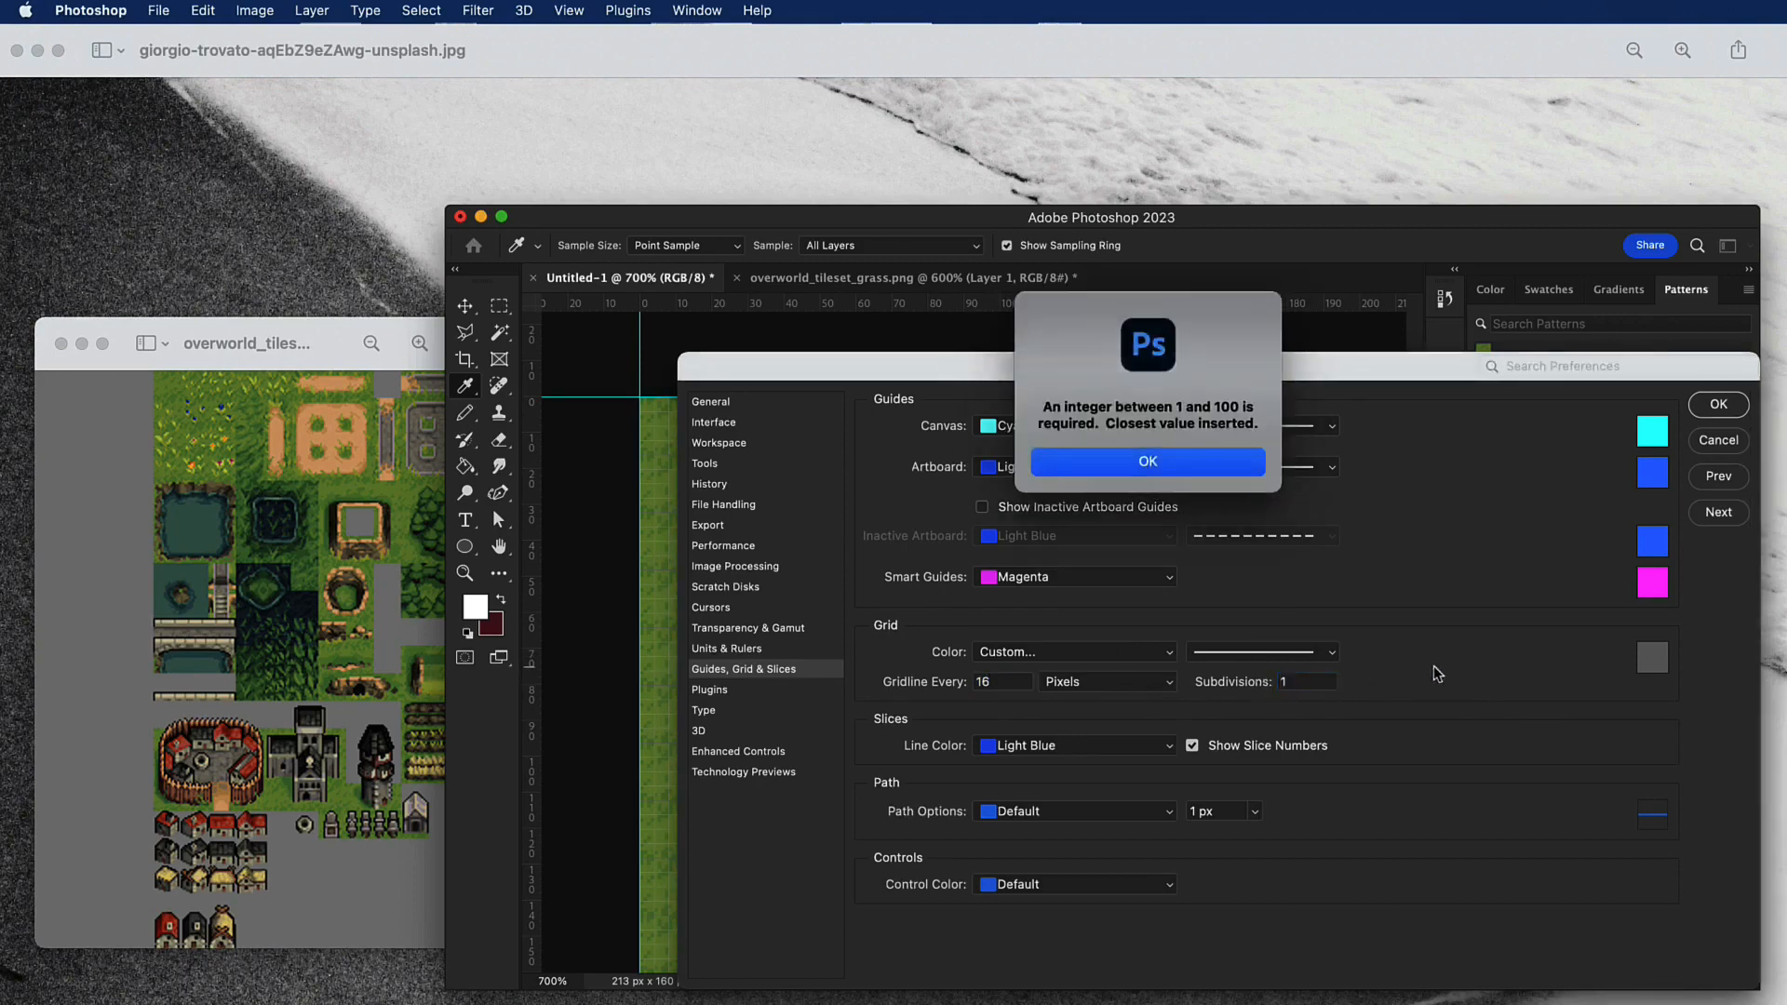
left_click(1178, 454)
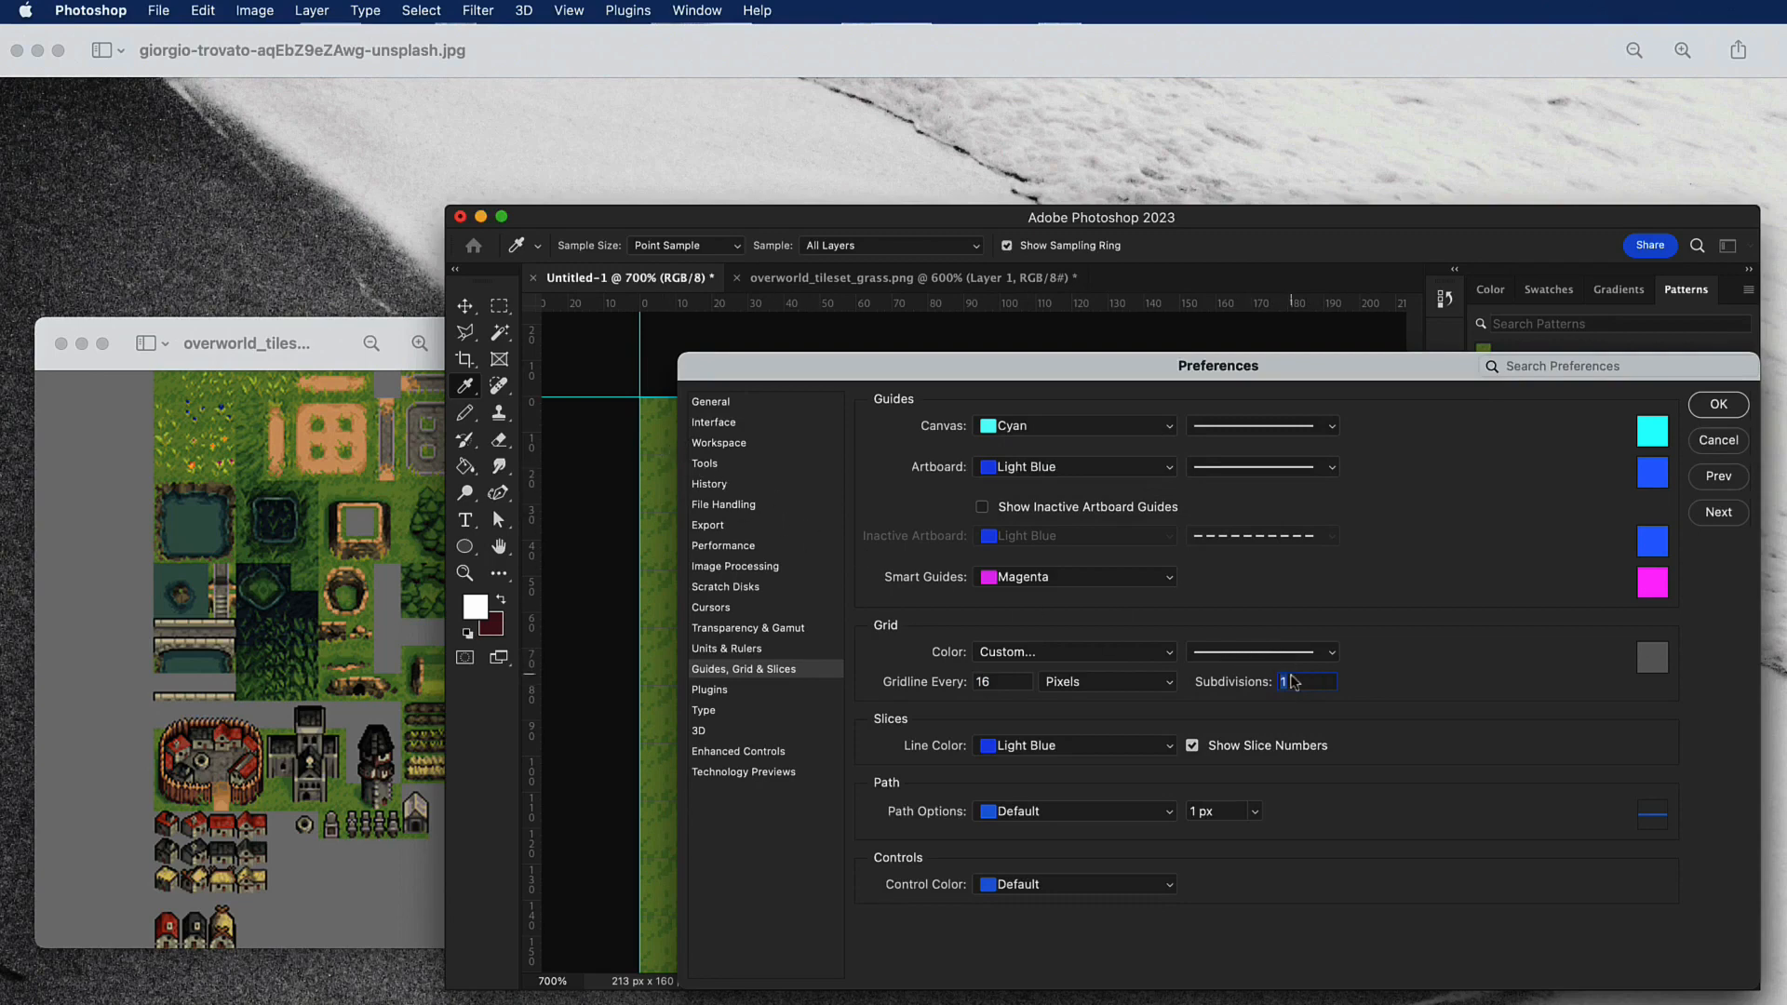
left_click_drag(1345, 370, 1514, 390)
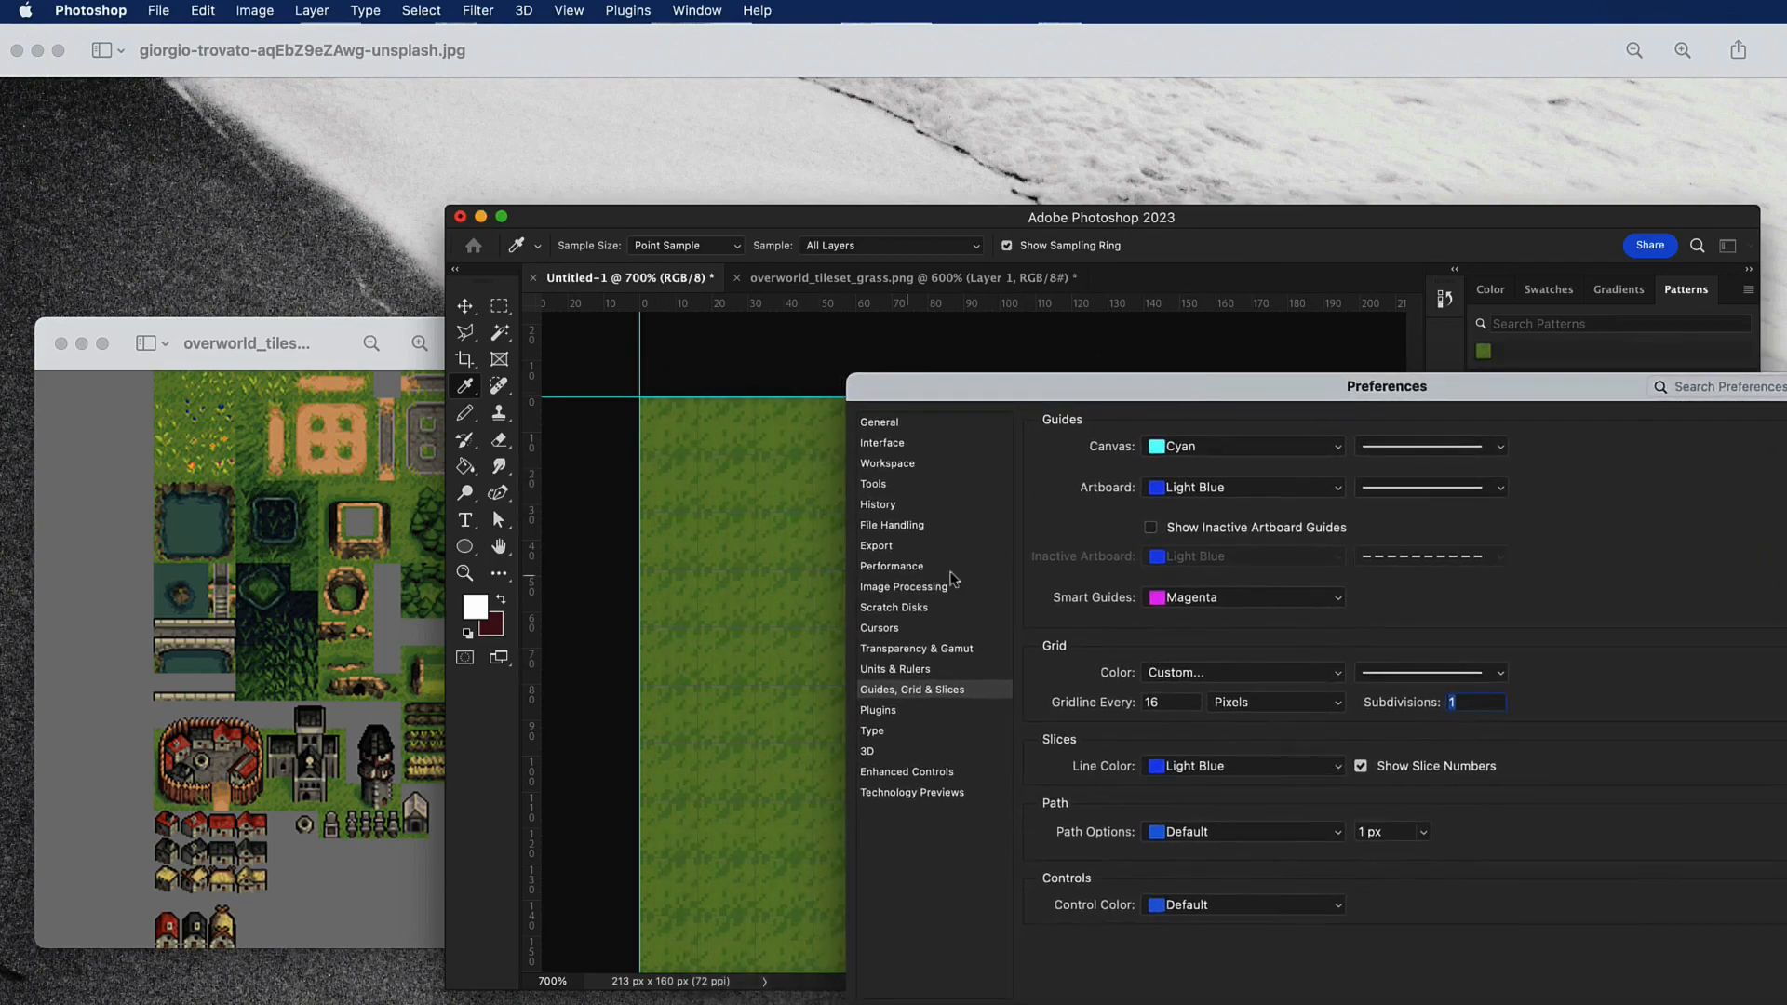
type("4")
type("1")
Try Light Red as the grid color and settle on Cyan.
left_click(1235, 674)
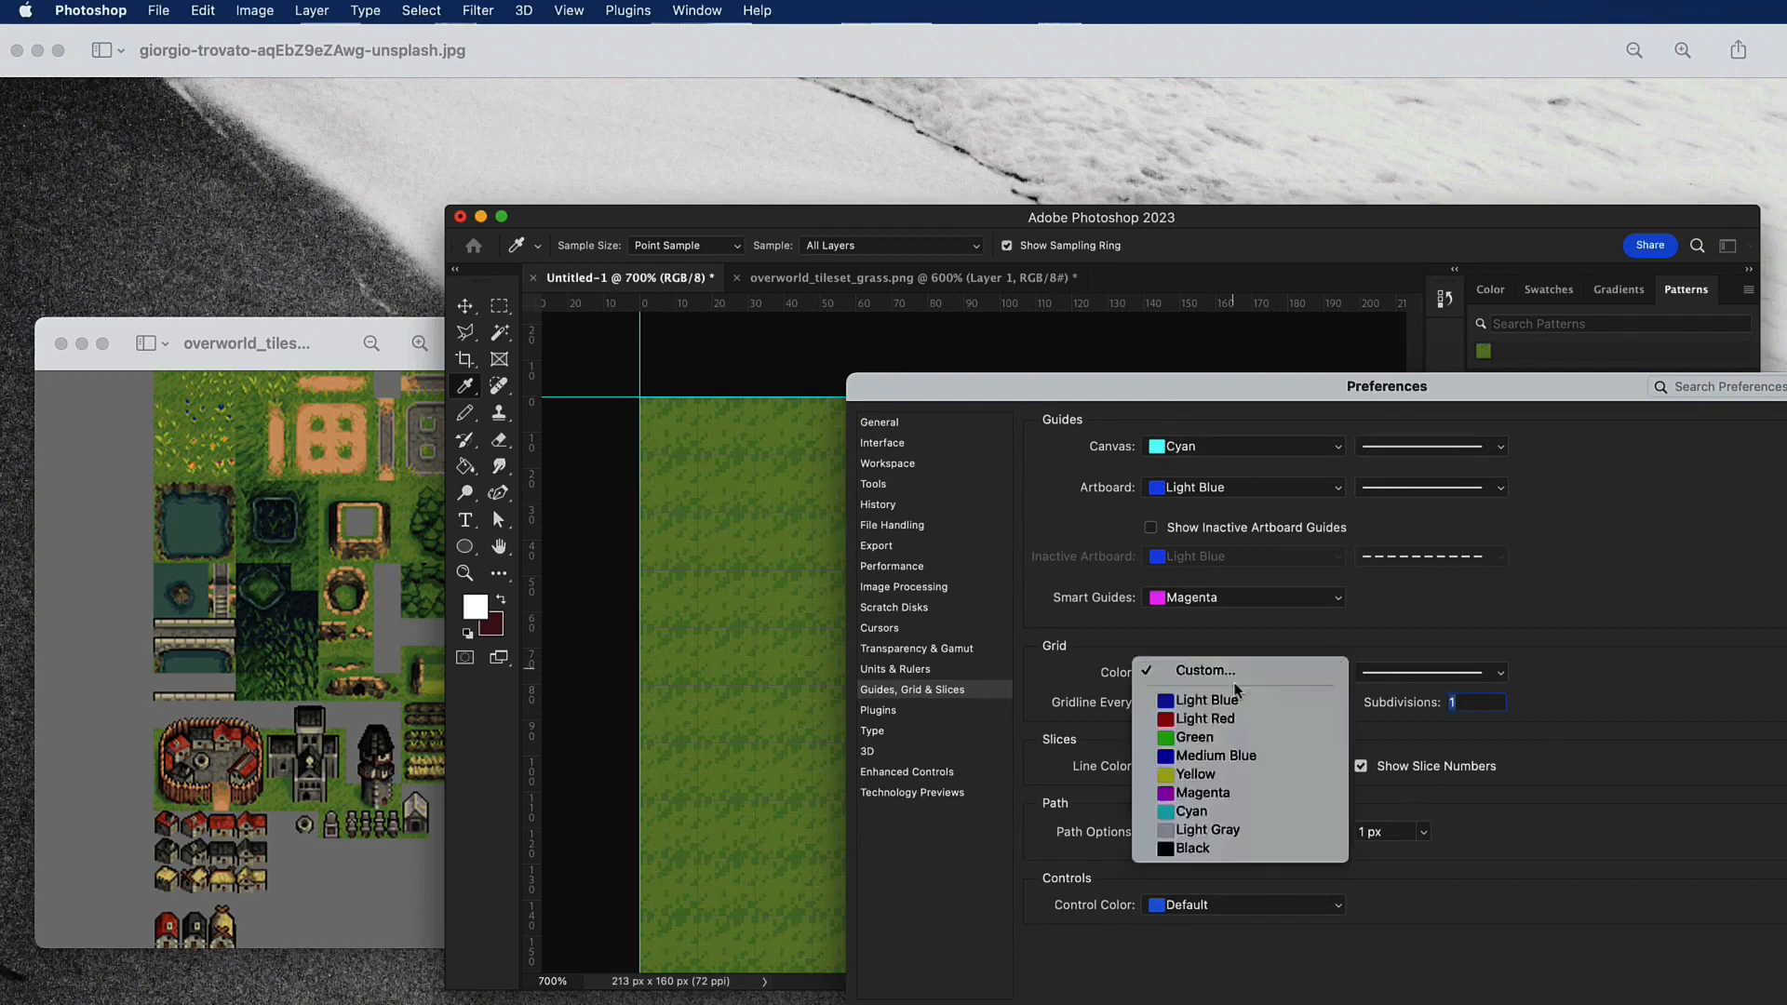
left_click(1205, 719)
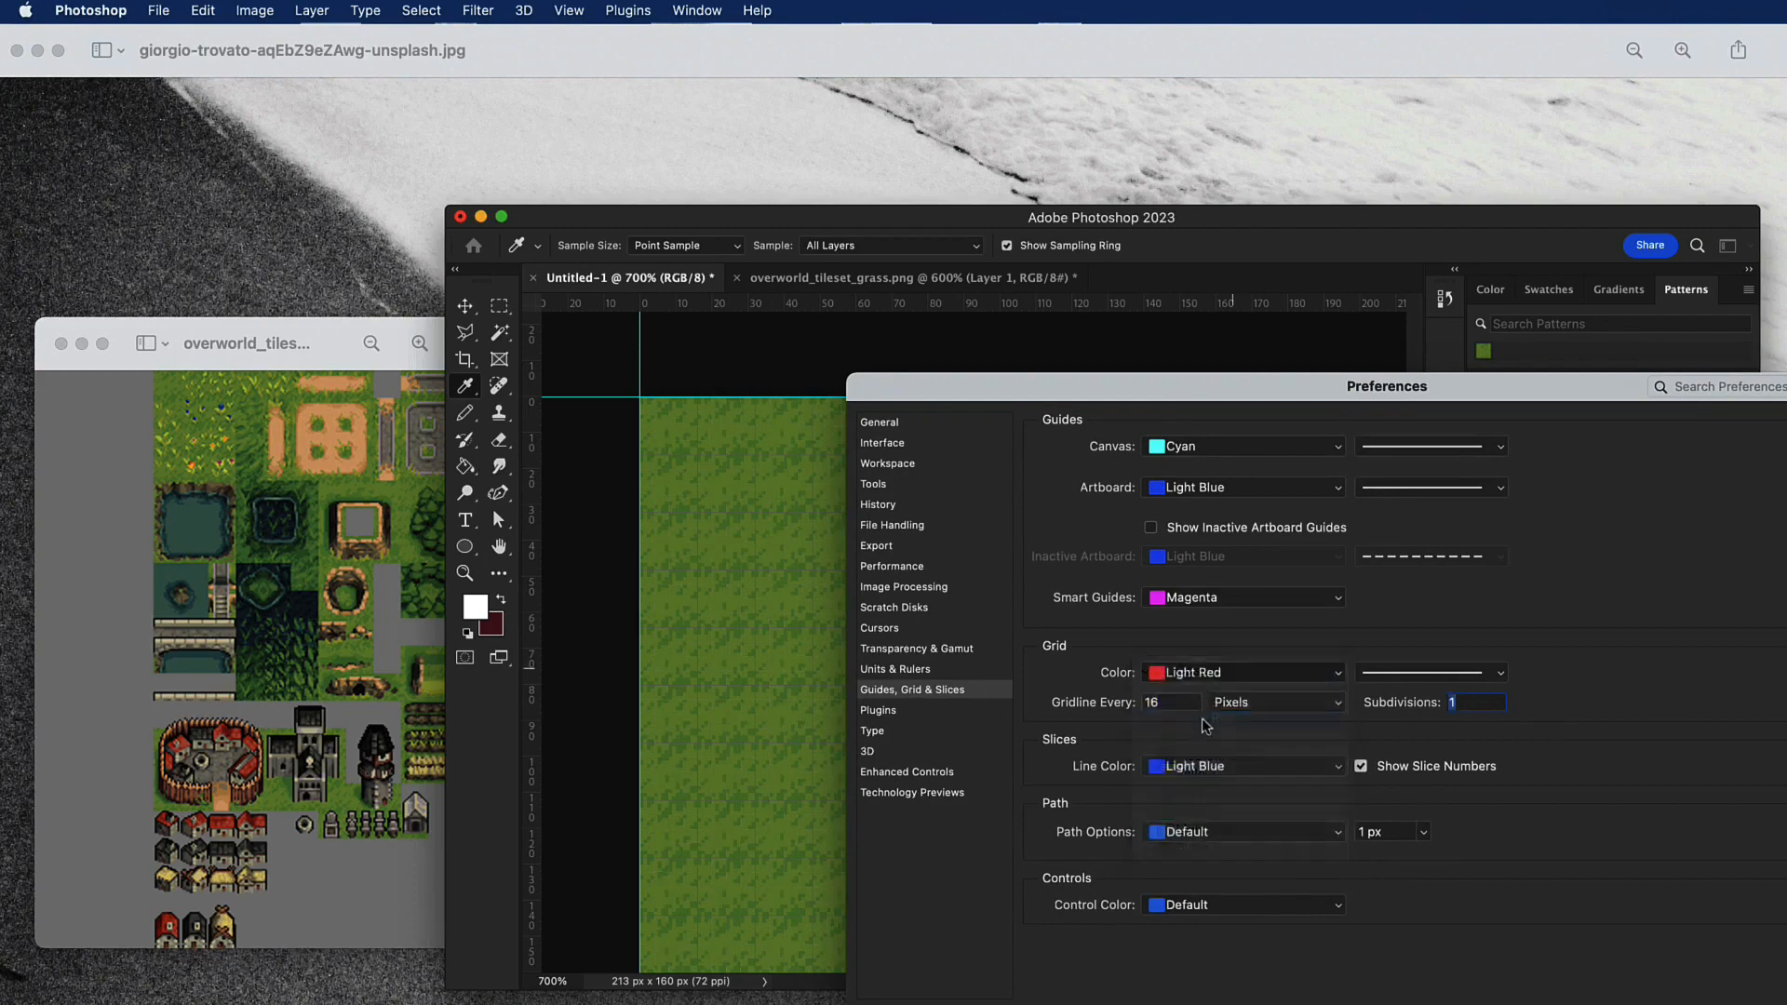
left_click(1199, 674)
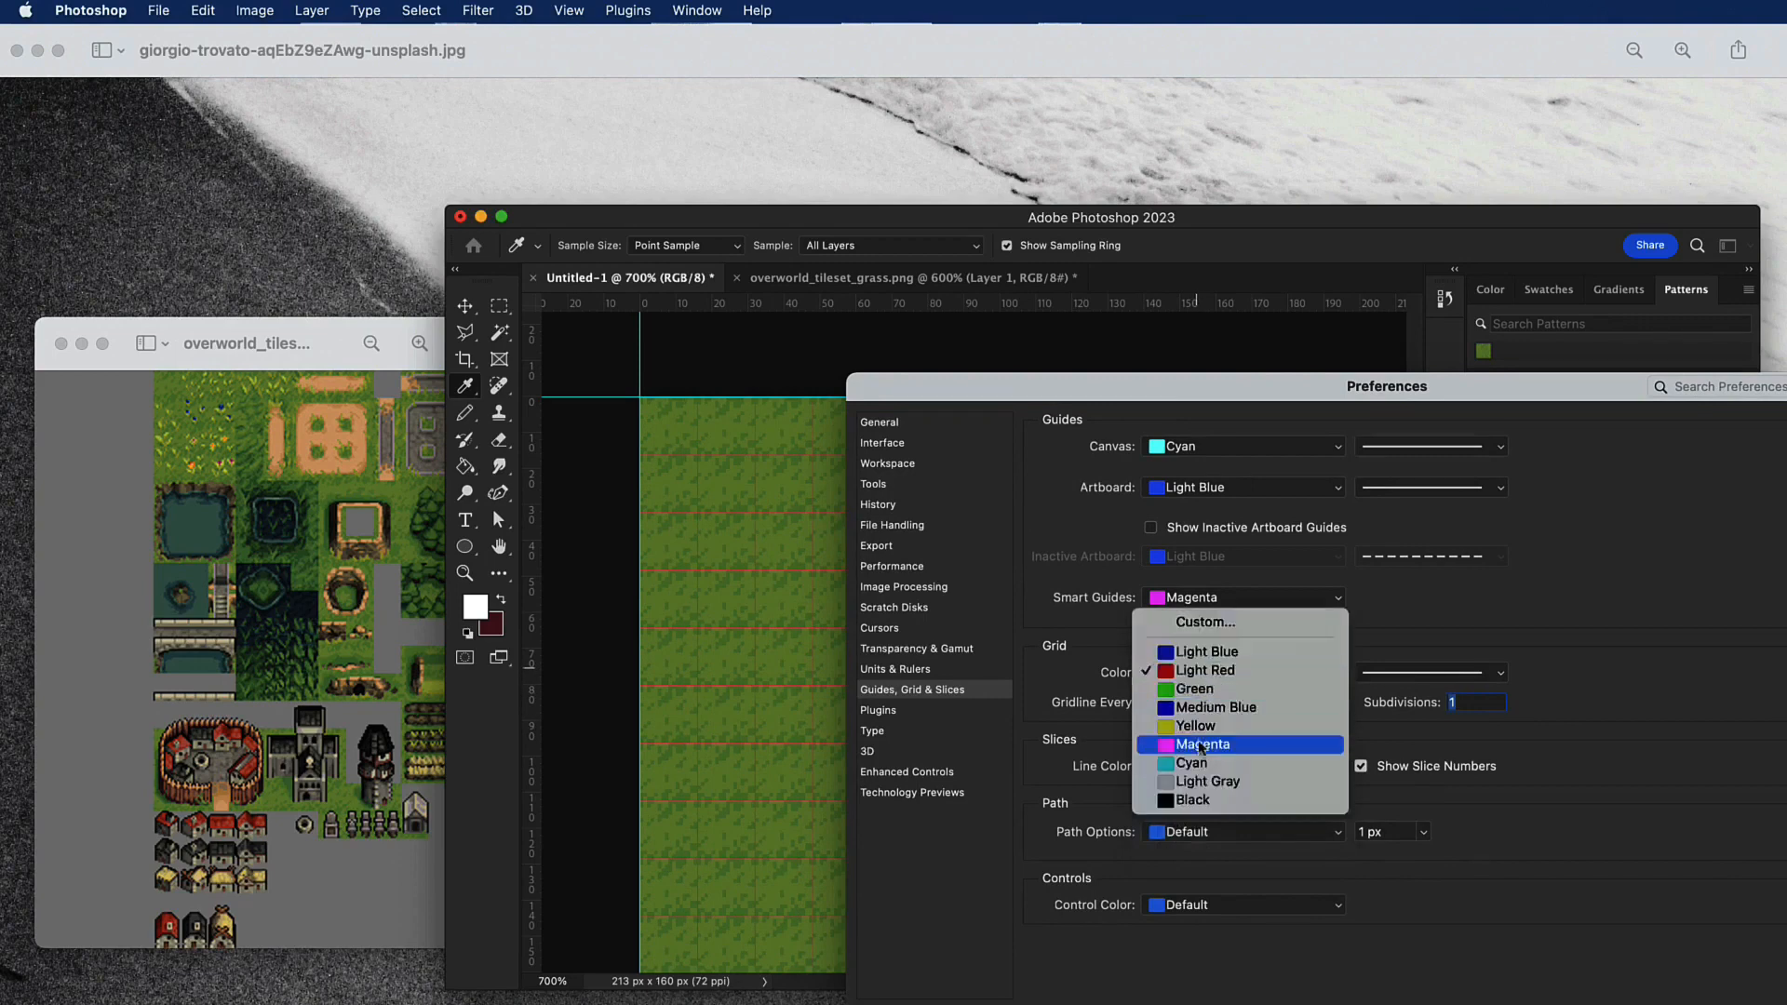
left_click(1192, 765)
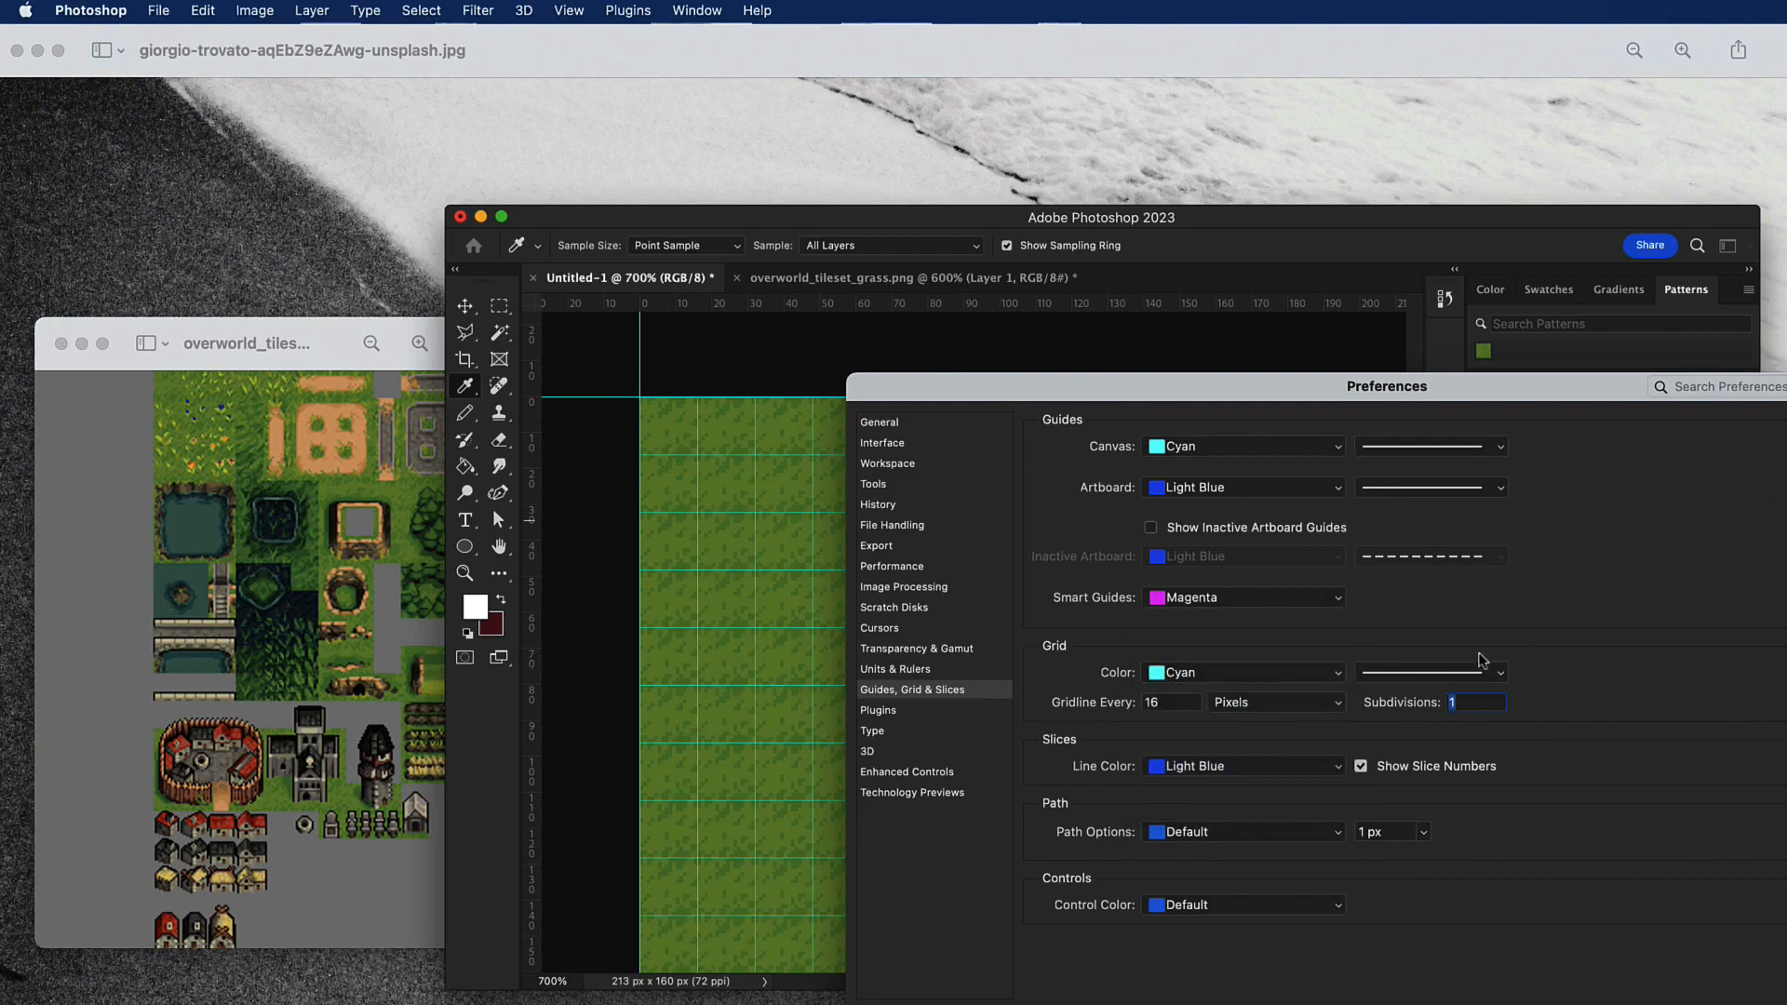
Compare the grid's dashed and dotted line styles, choose dashes, and apply the preferences.
left_click(1482, 663)
left_click(1418, 704)
left_click(1418, 674)
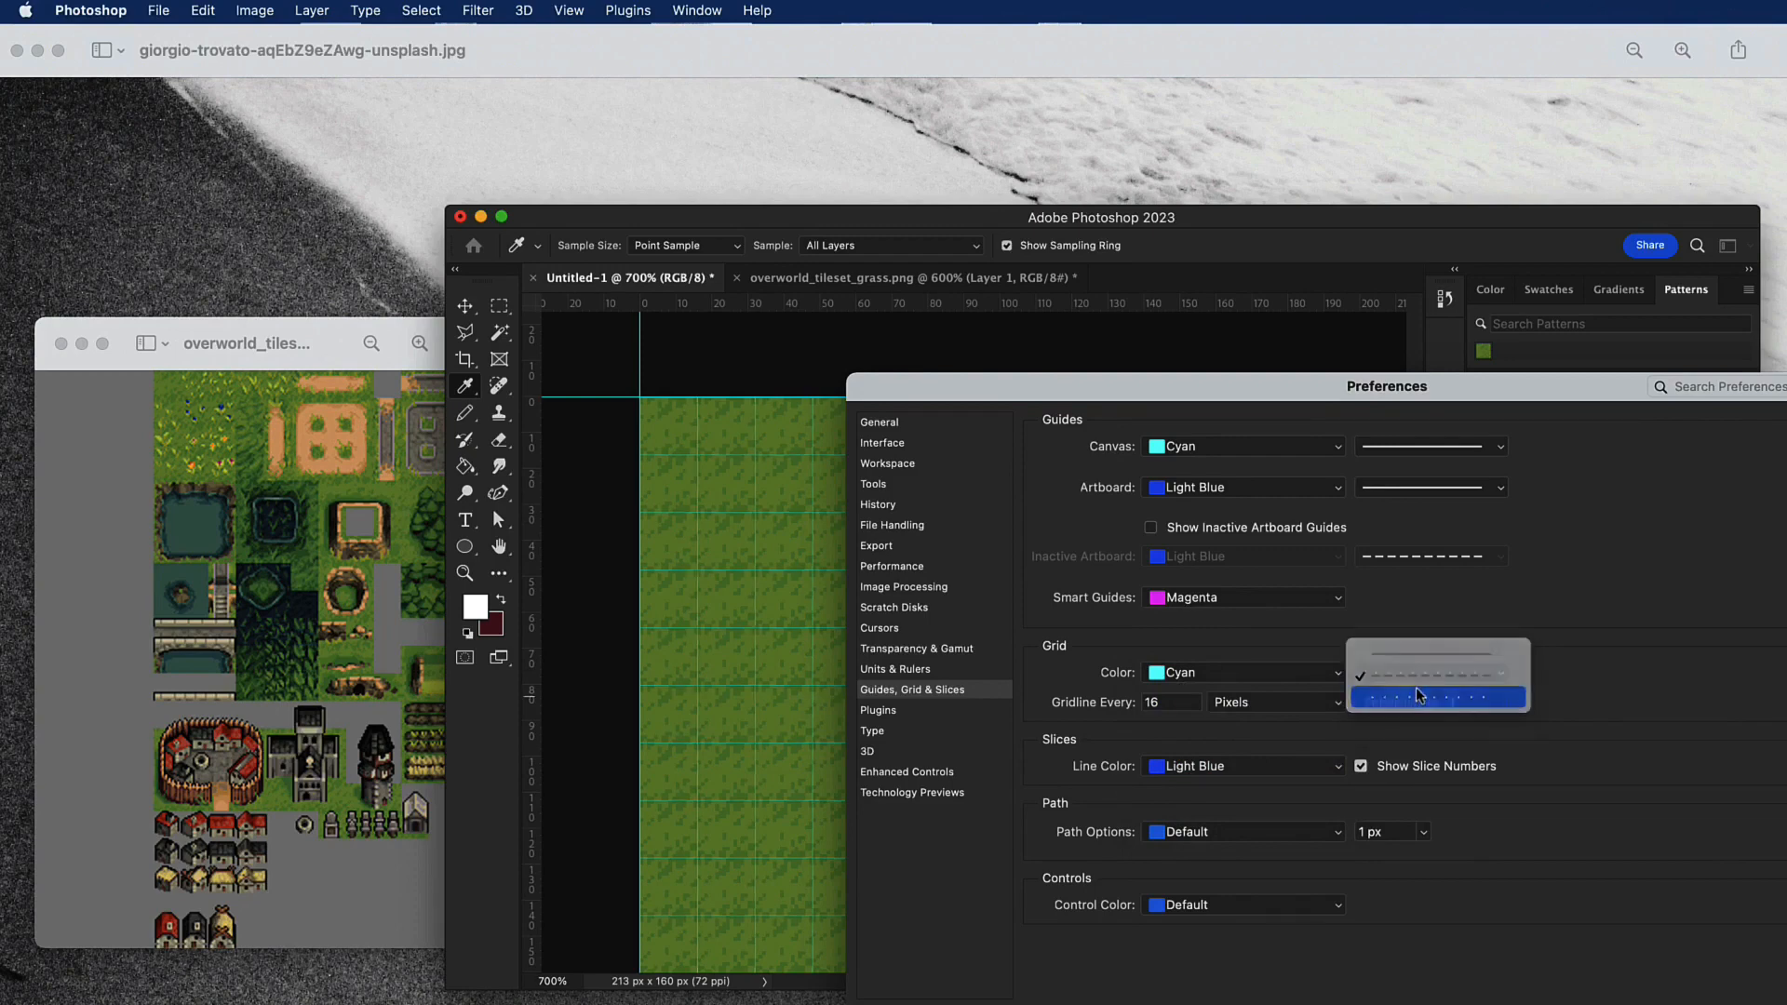
left_click(1419, 693)
left_click(1418, 673)
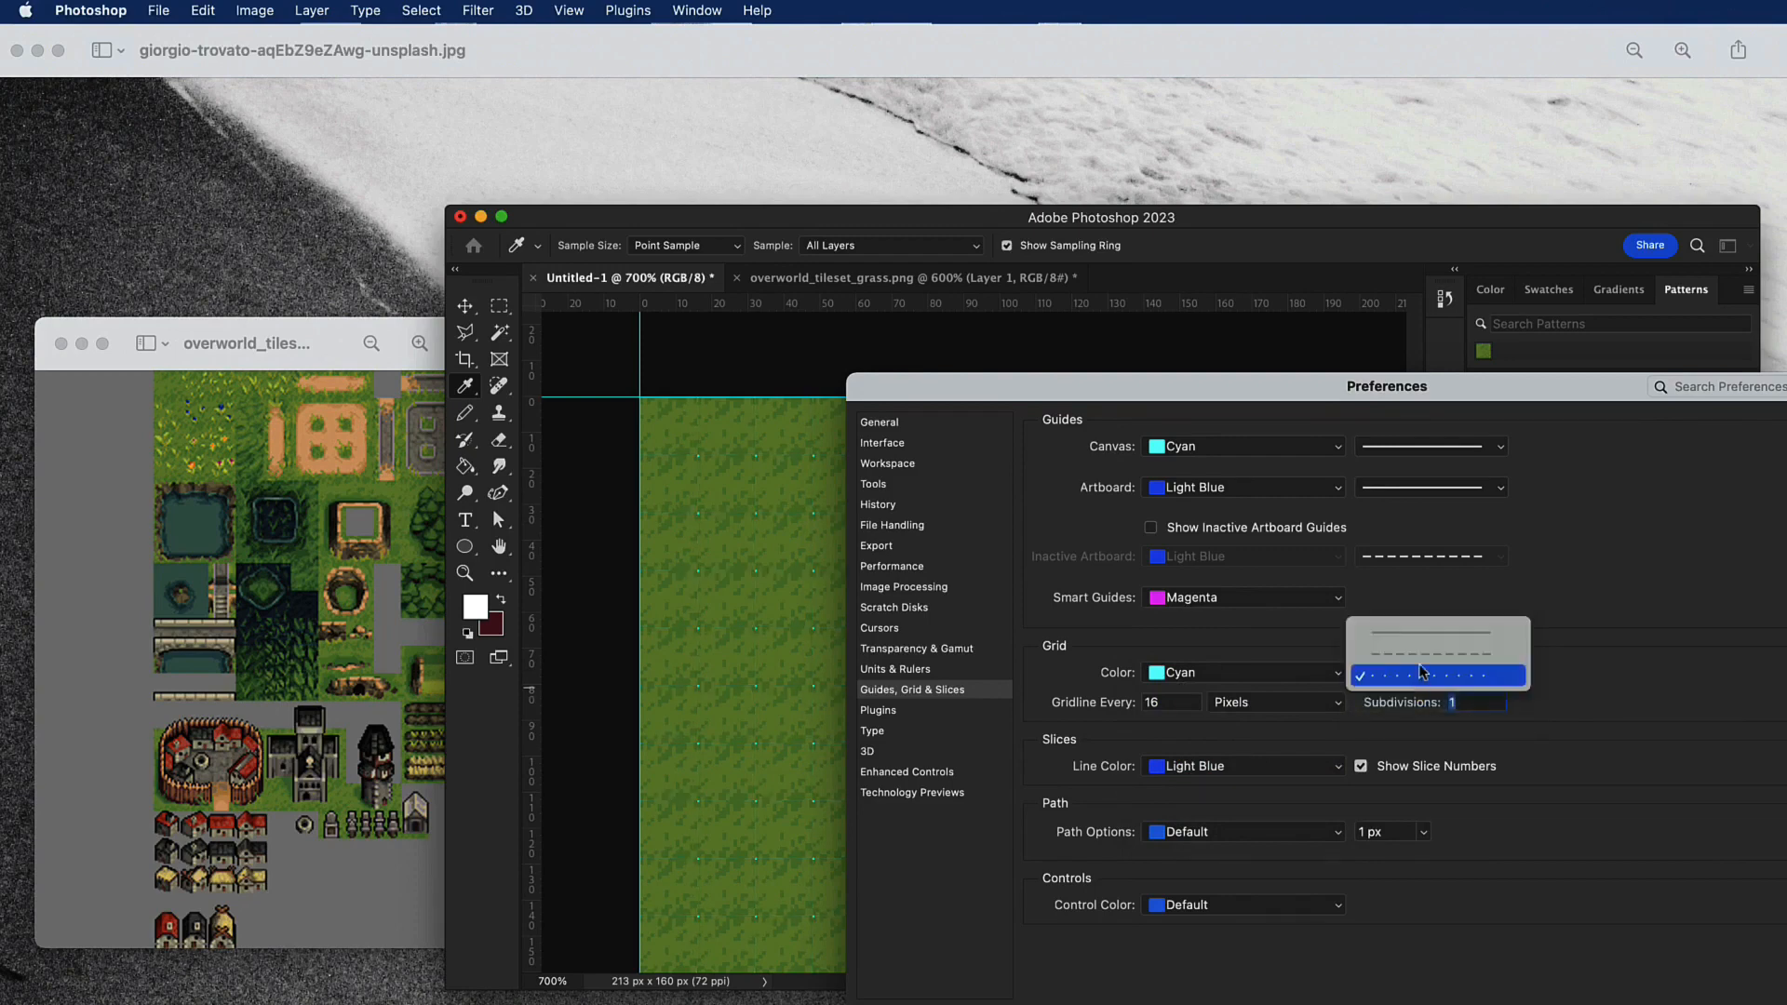
left_click(1424, 660)
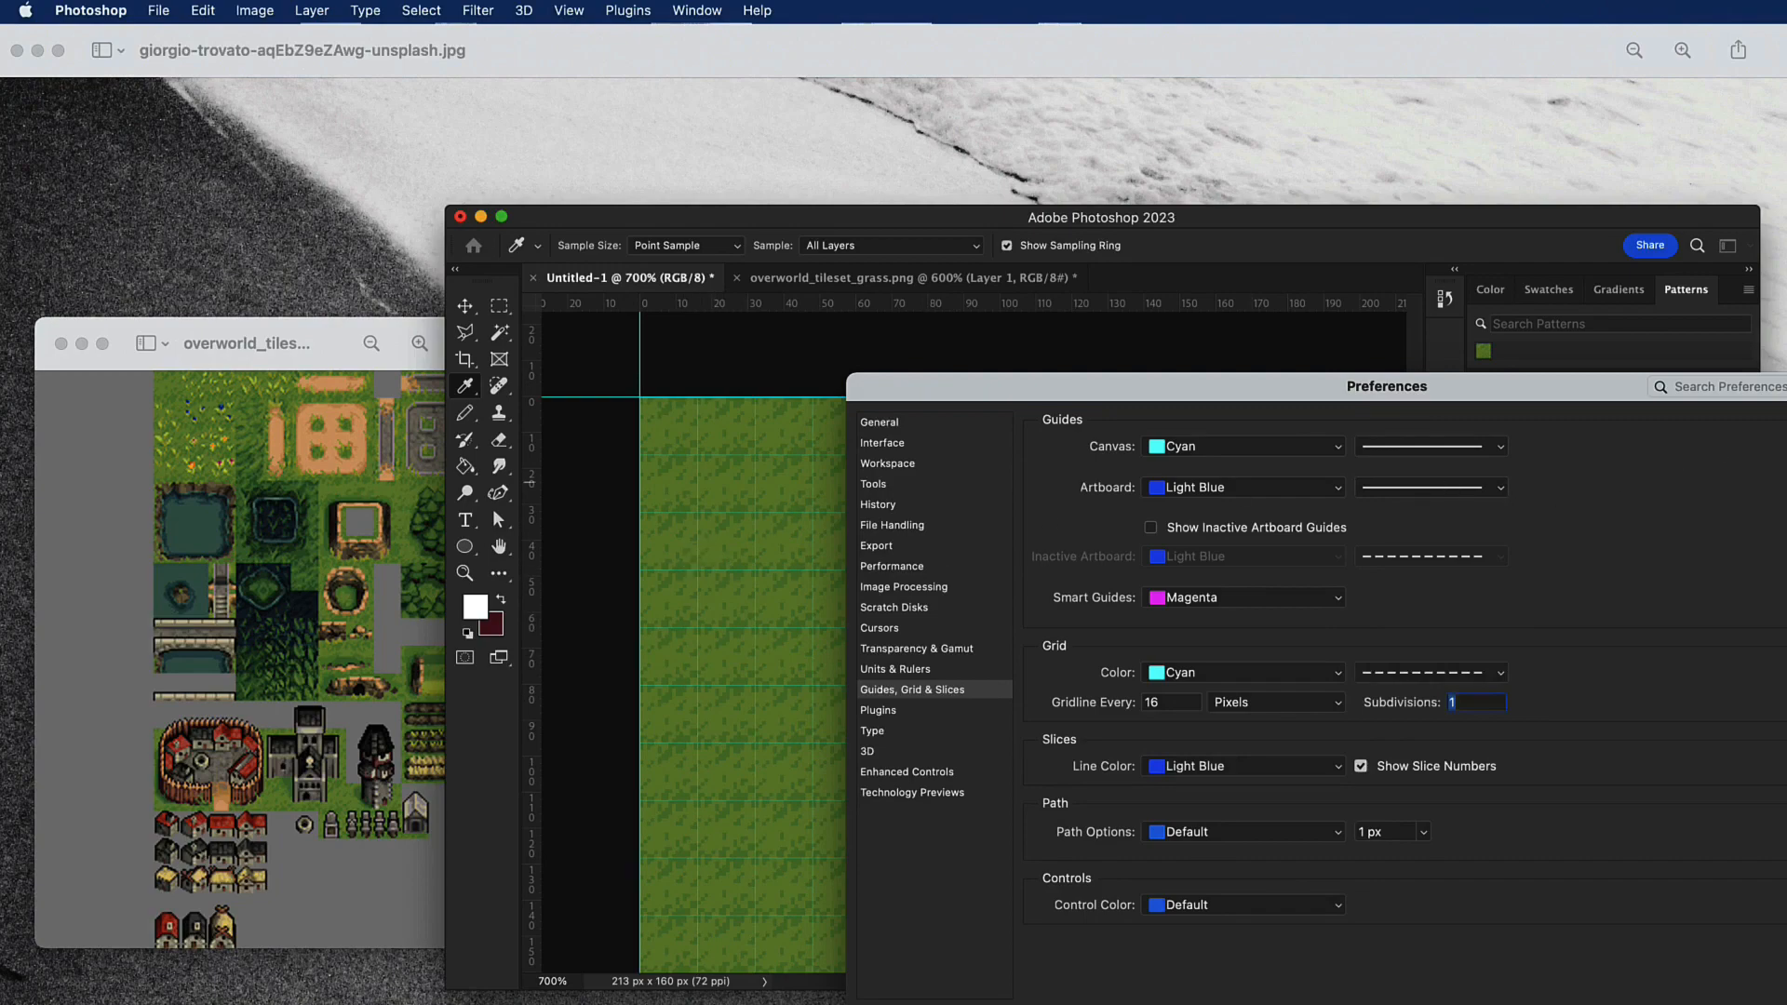
left_click(1786, 428)
scroll(995, 457, "left", 2)
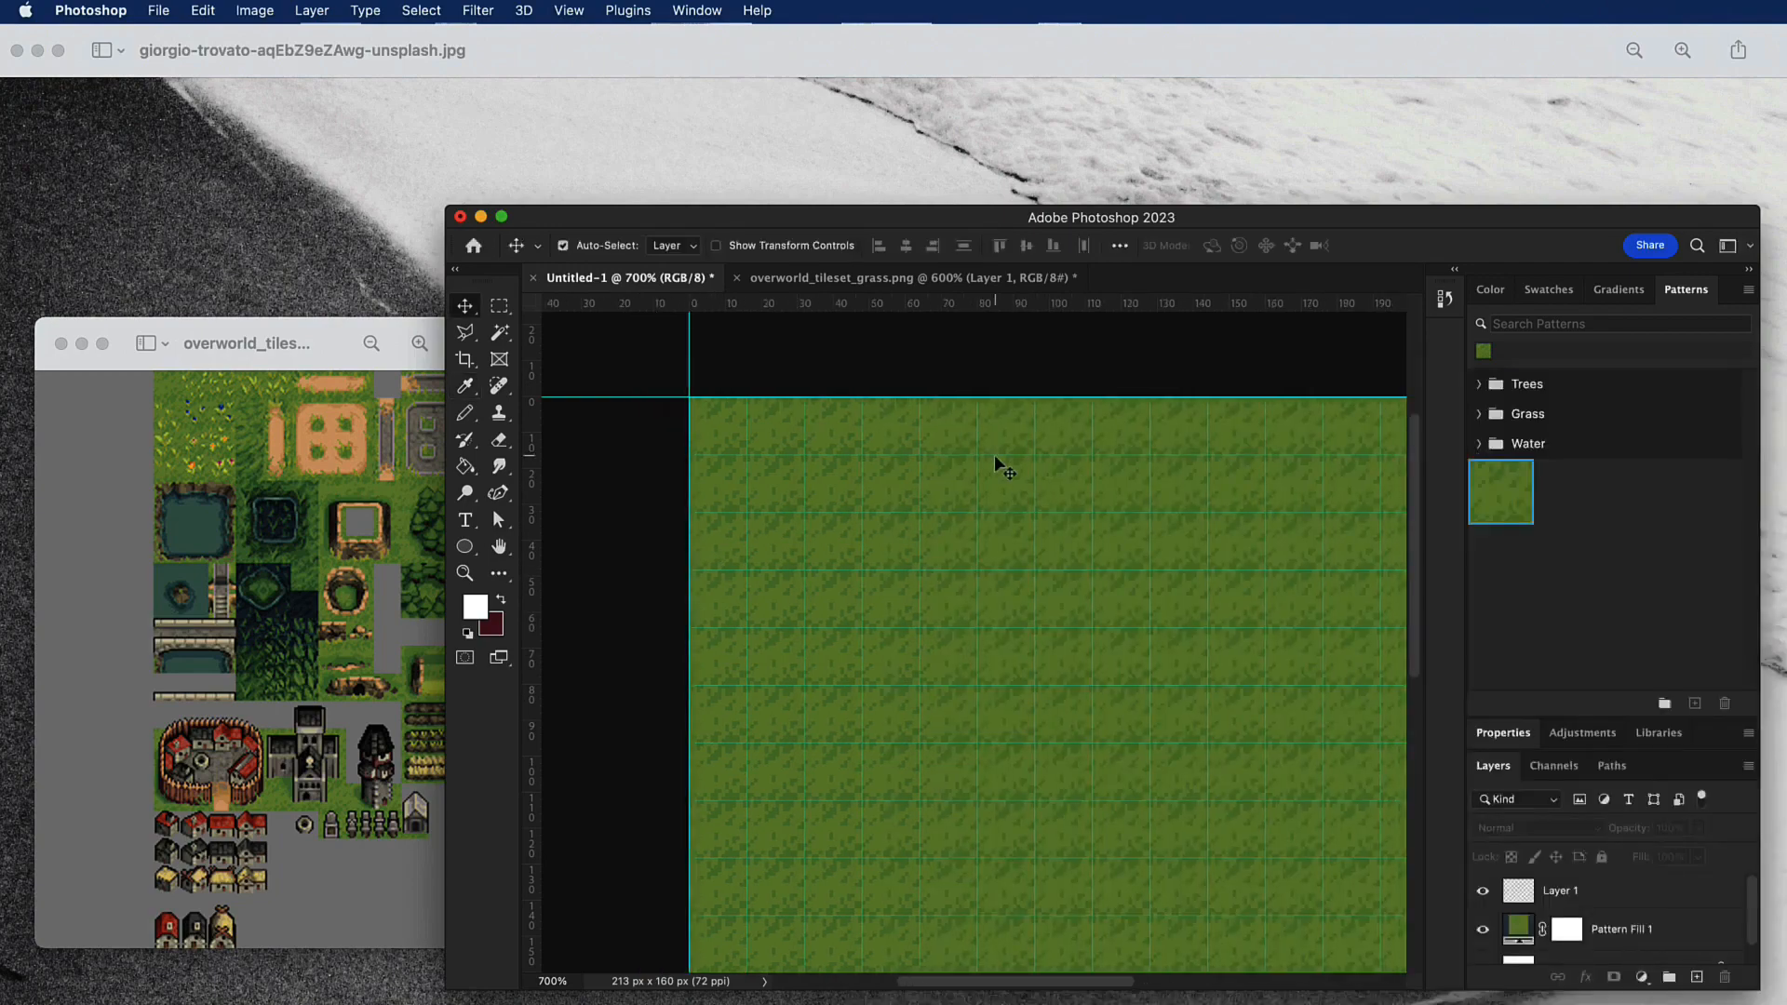
Detach overworld_tileset_grass.png into its own floating window beside Untitled-1.
left_click(909, 277)
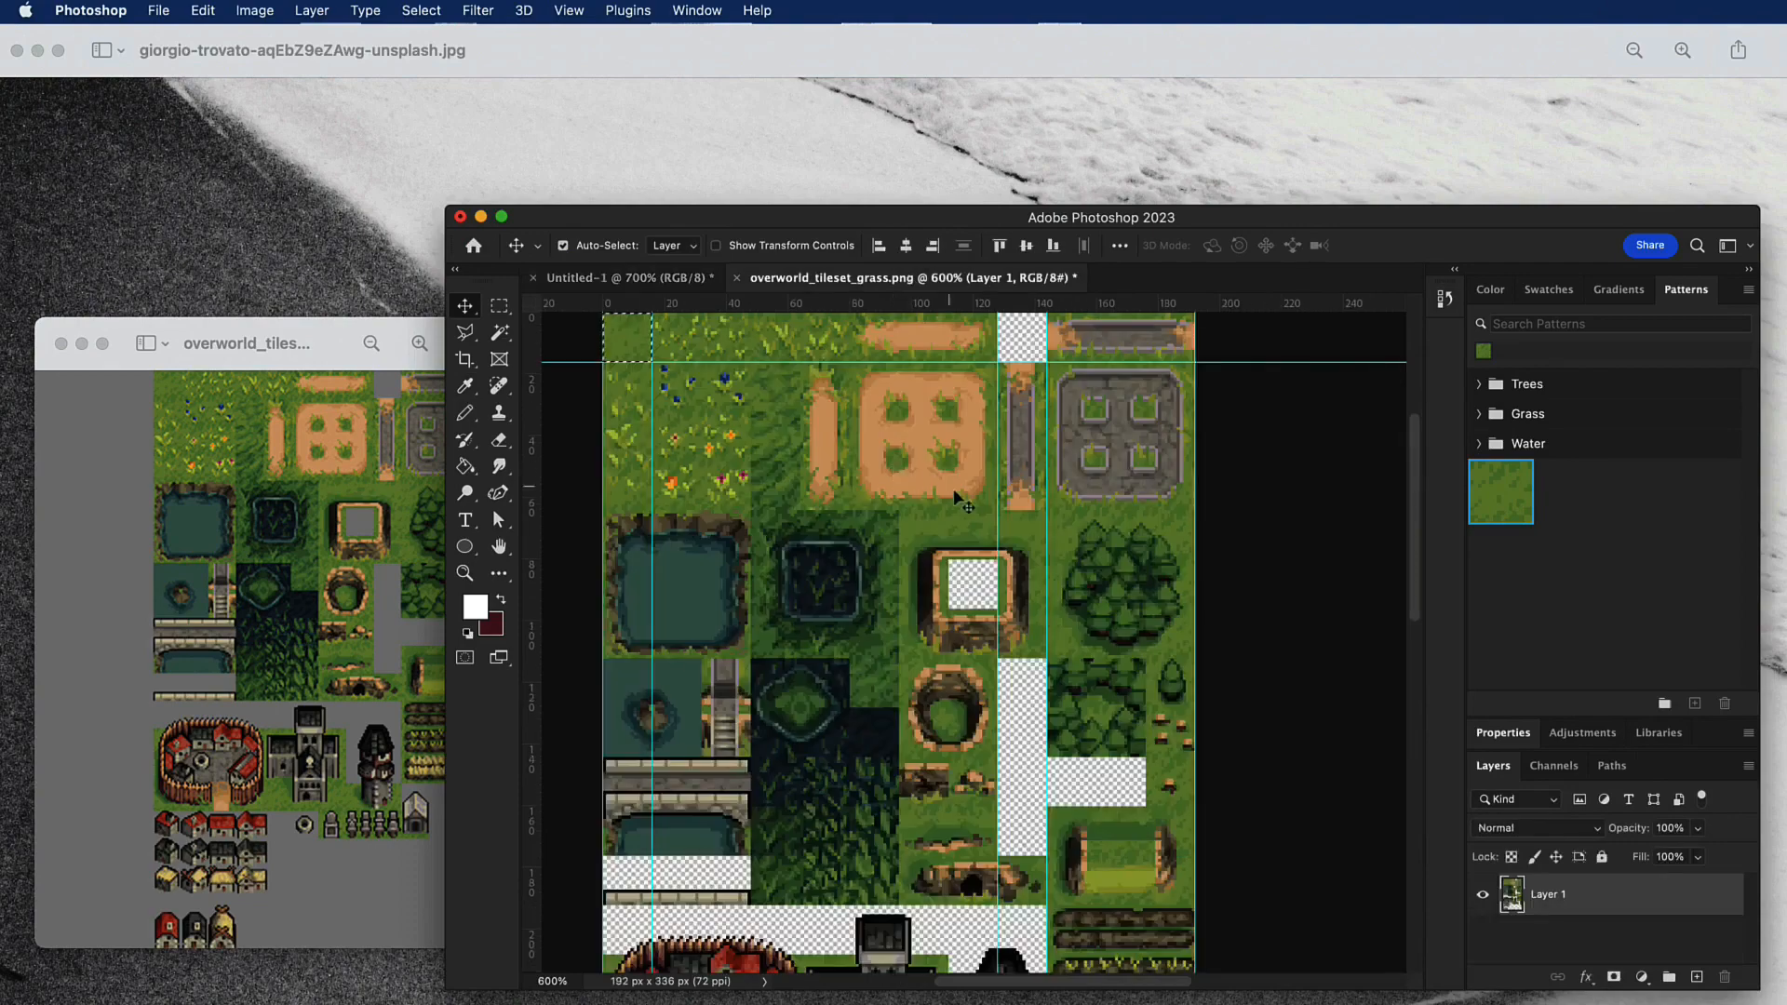
left_click(605, 277)
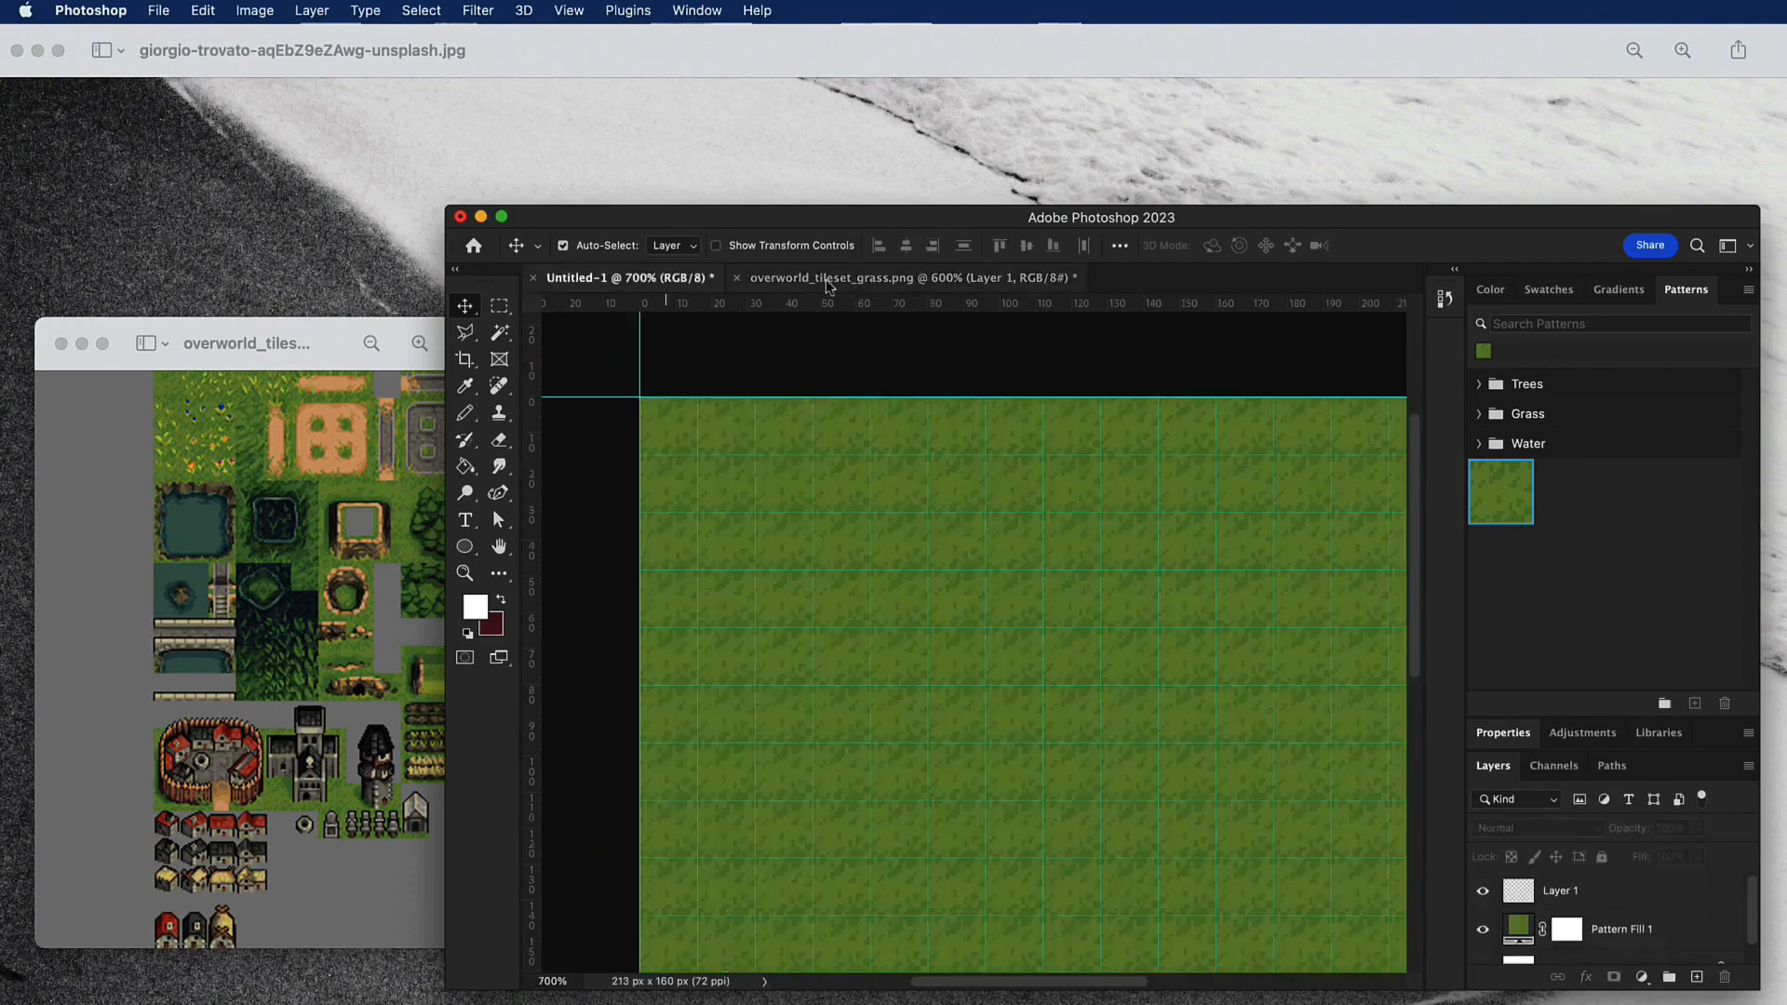
left_click_drag(828, 284, 254, 342)
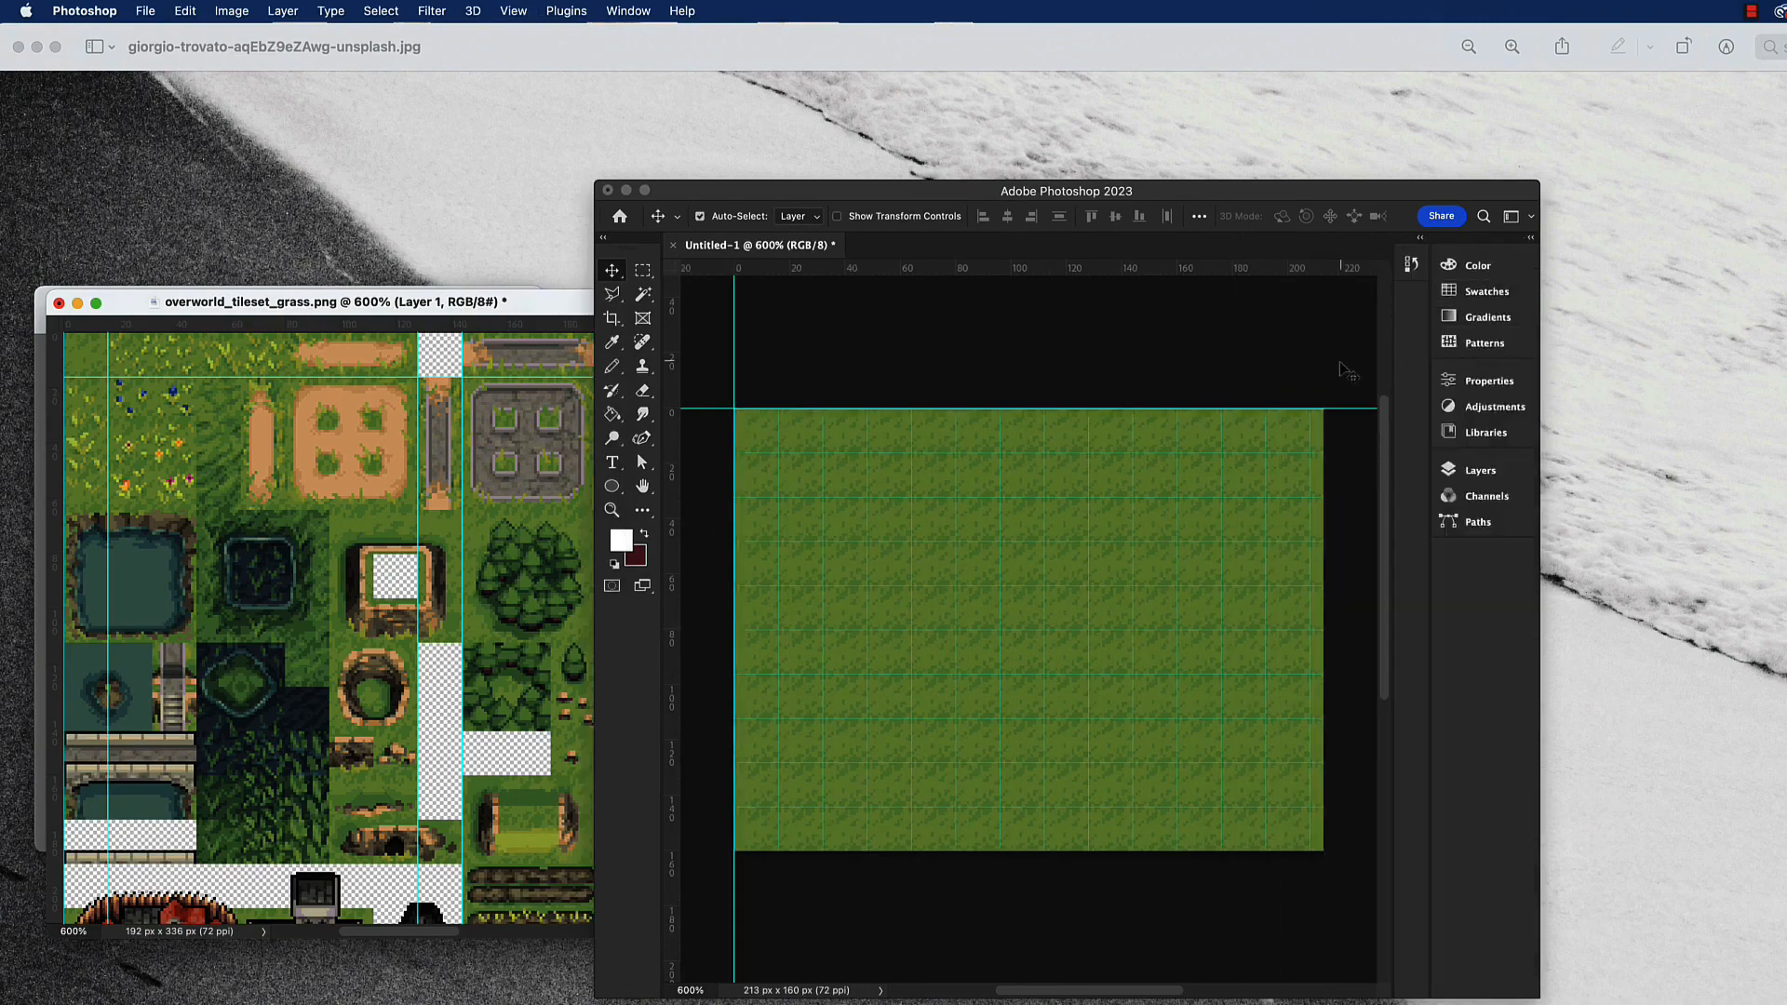
In overworld_tileset_grass.png, add a vertical guide at about 64 px and a horizontal guide marking the walled town's tile block.
scroll(368, 600, "up", 3)
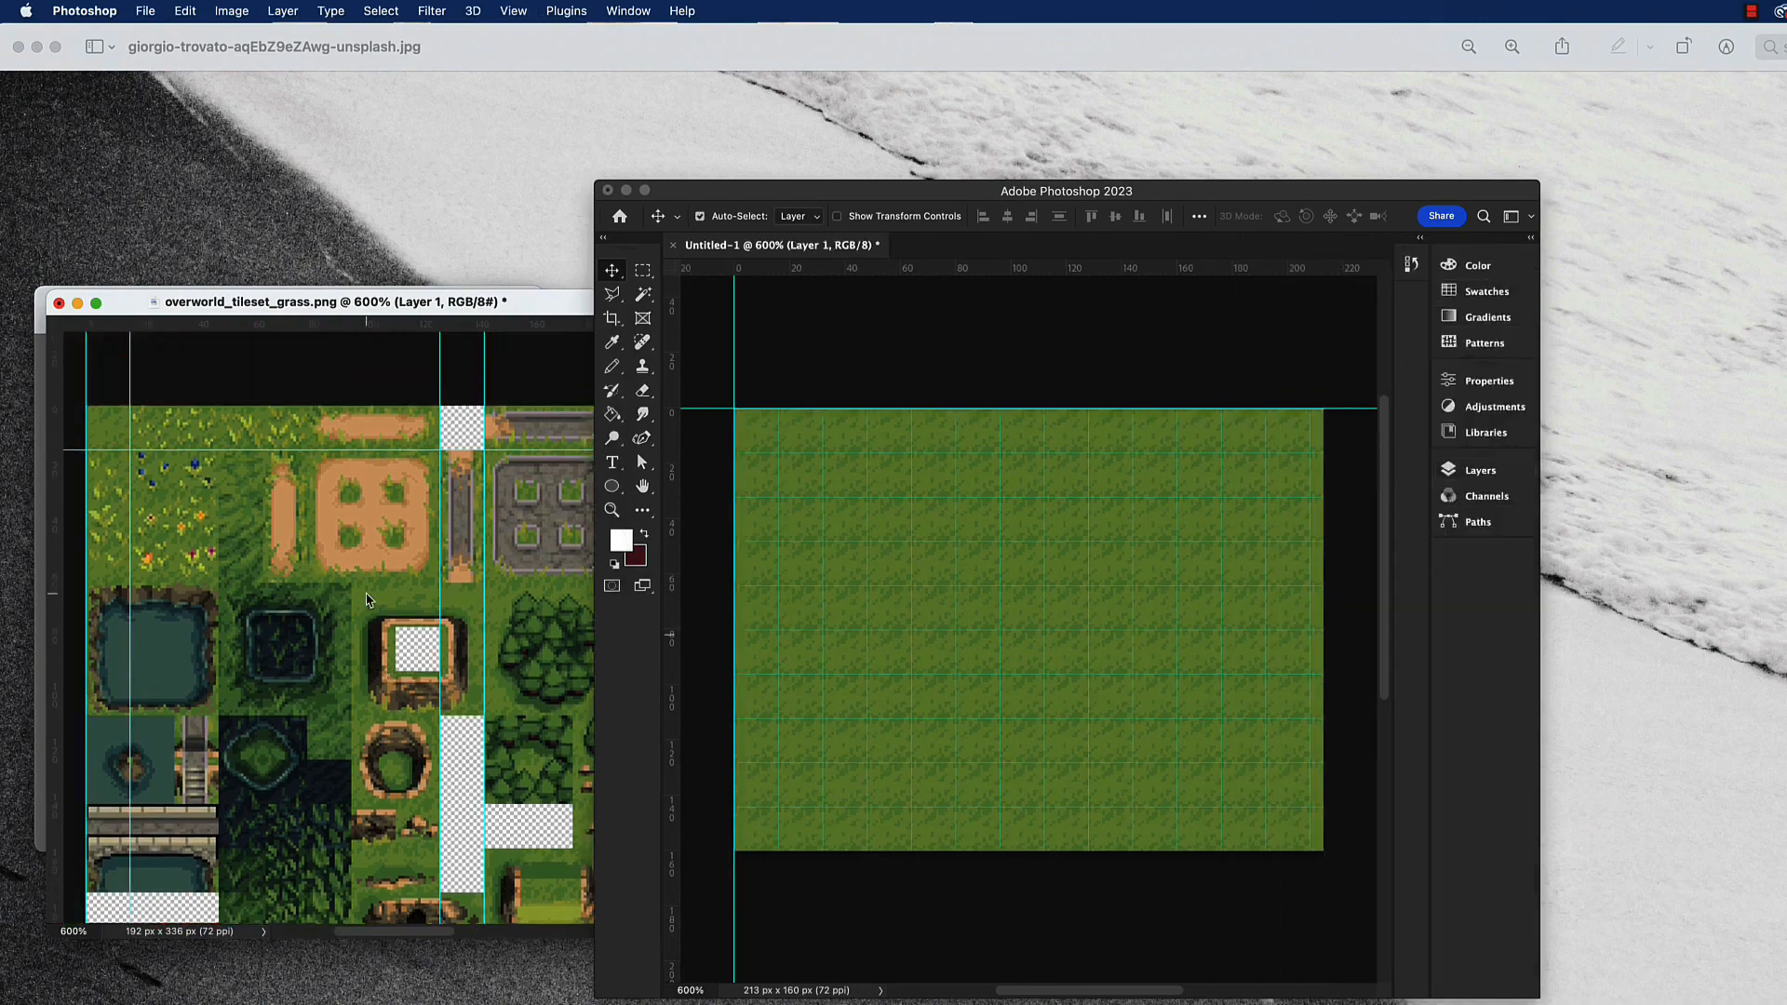
scroll(368, 600, "down", 5)
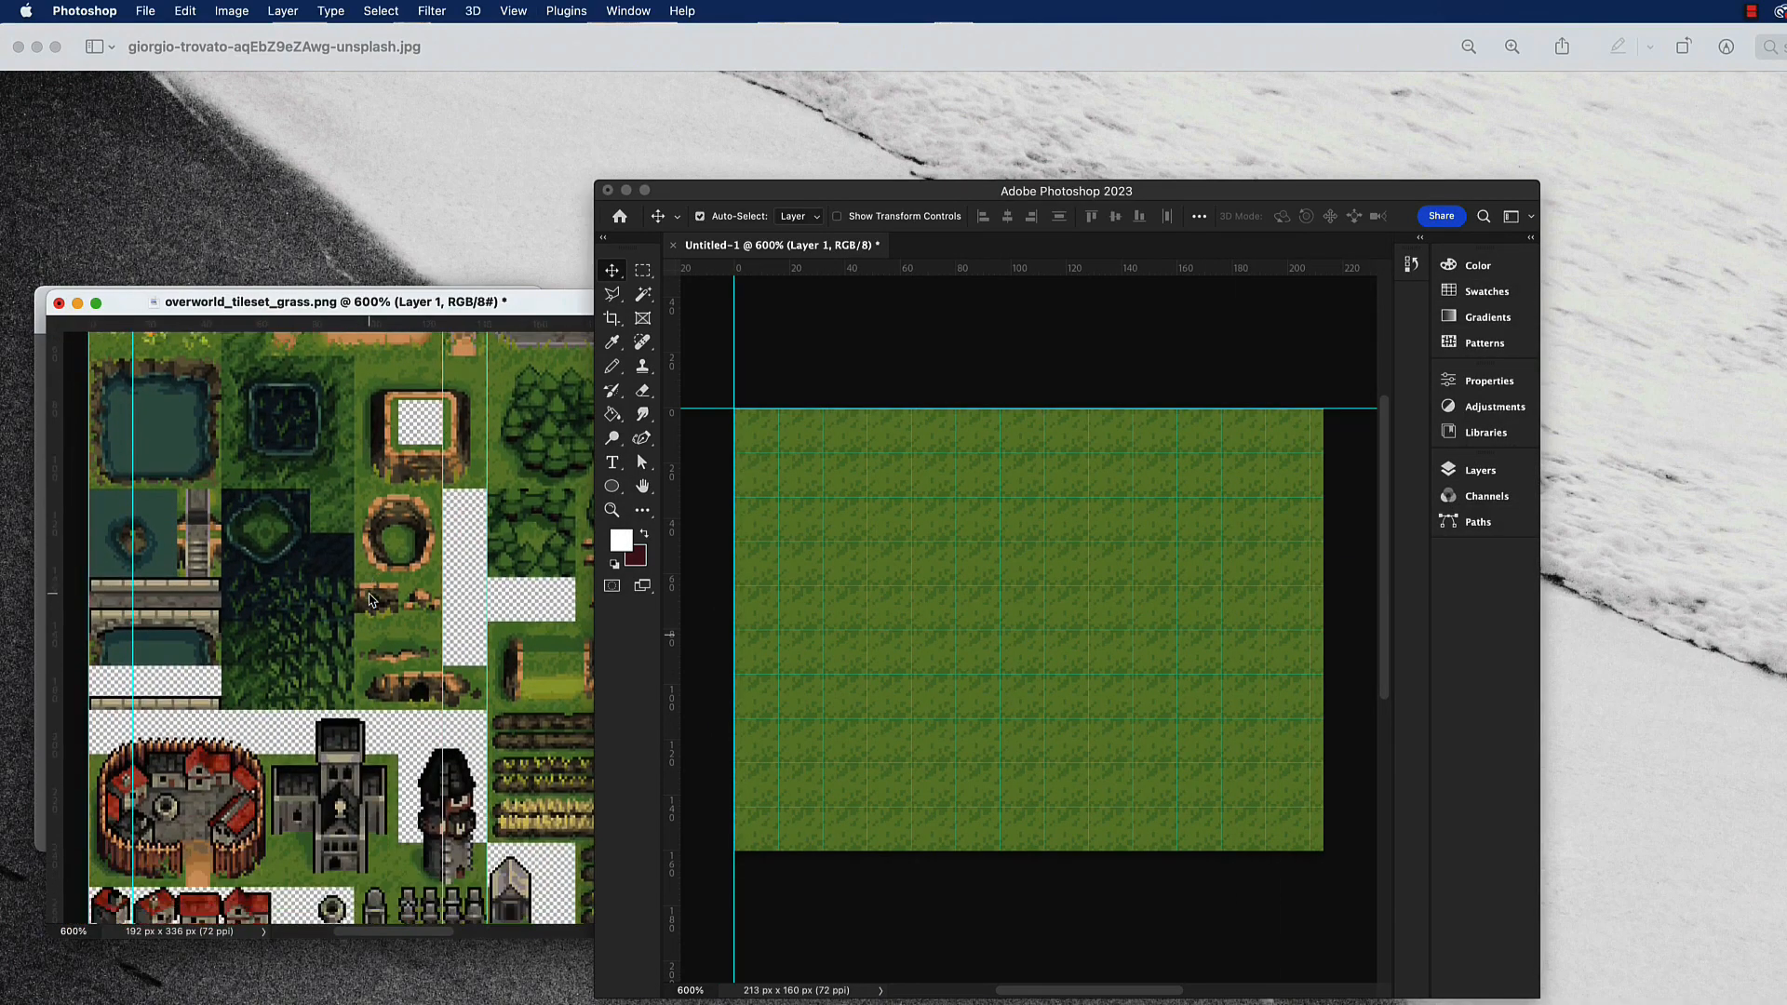
scroll(369, 600, "down", 3)
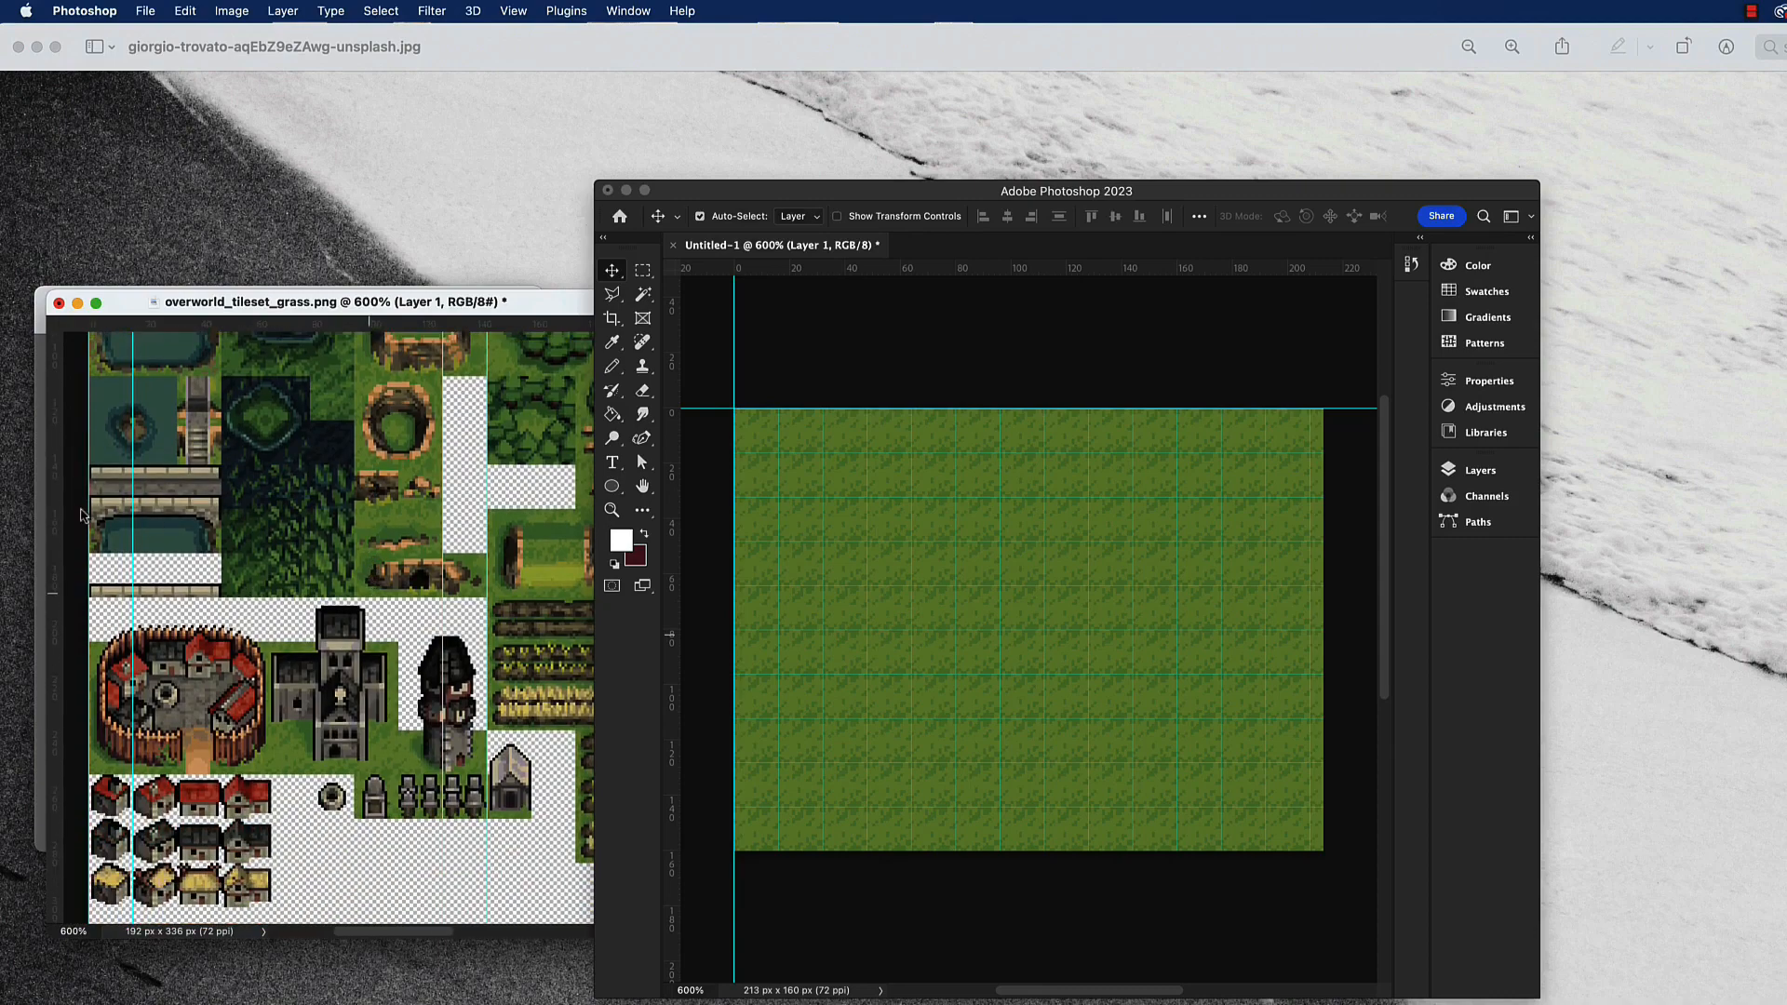
left_click(82, 515)
left_click_drag(54, 526, 265, 551)
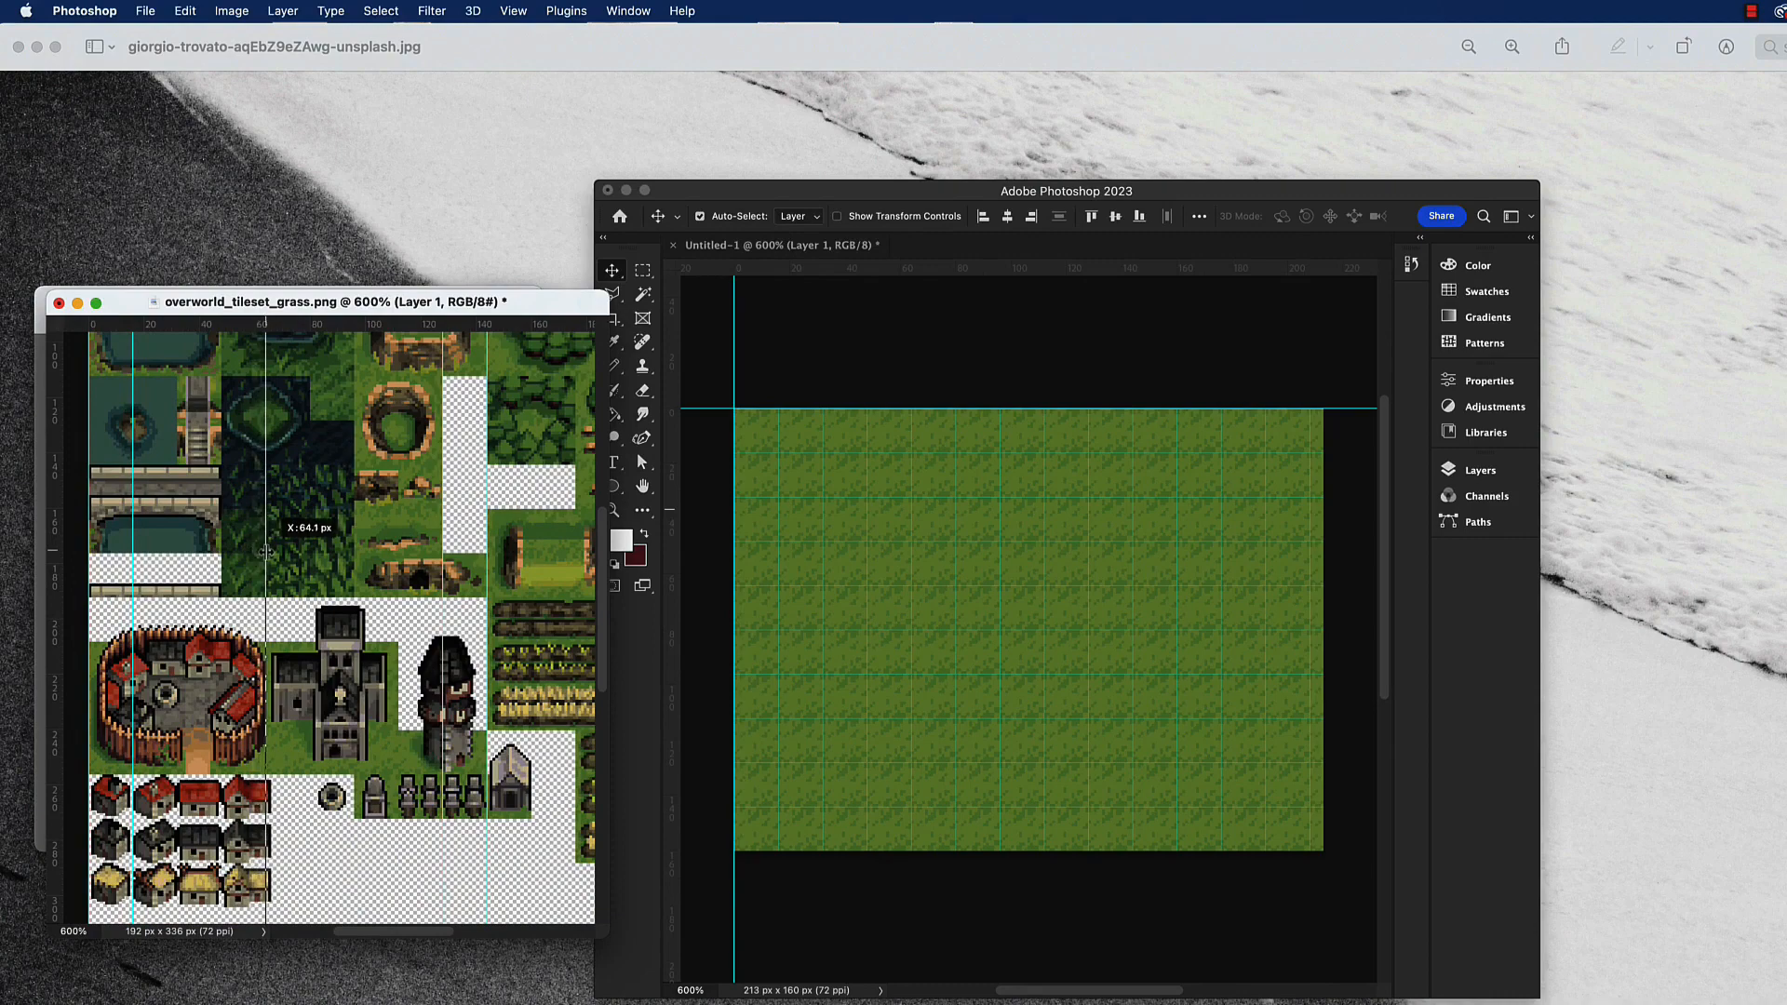
left_click_drag(265, 551, 265, 552)
key("super+equal")
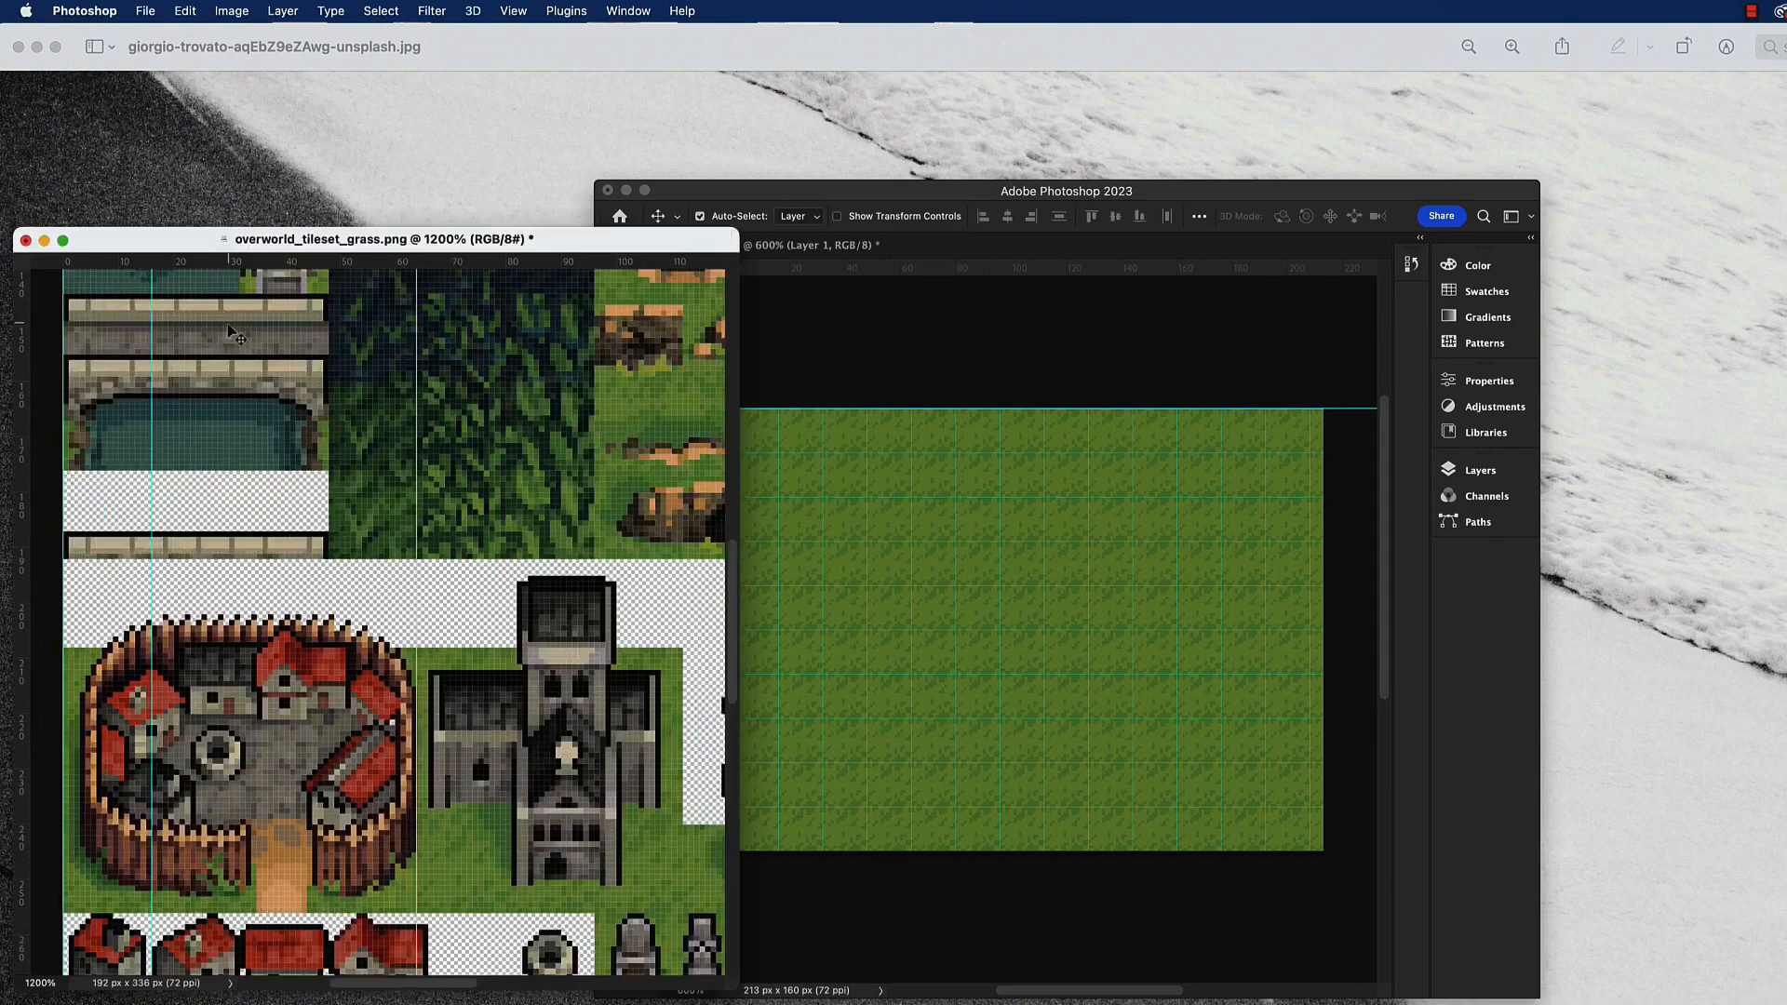
left_click_drag(242, 263, 326, 562)
Examine how the guides line up with the tree, pit, water and walled town tiles in the tileset.
scroll(381, 640, "up", 1)
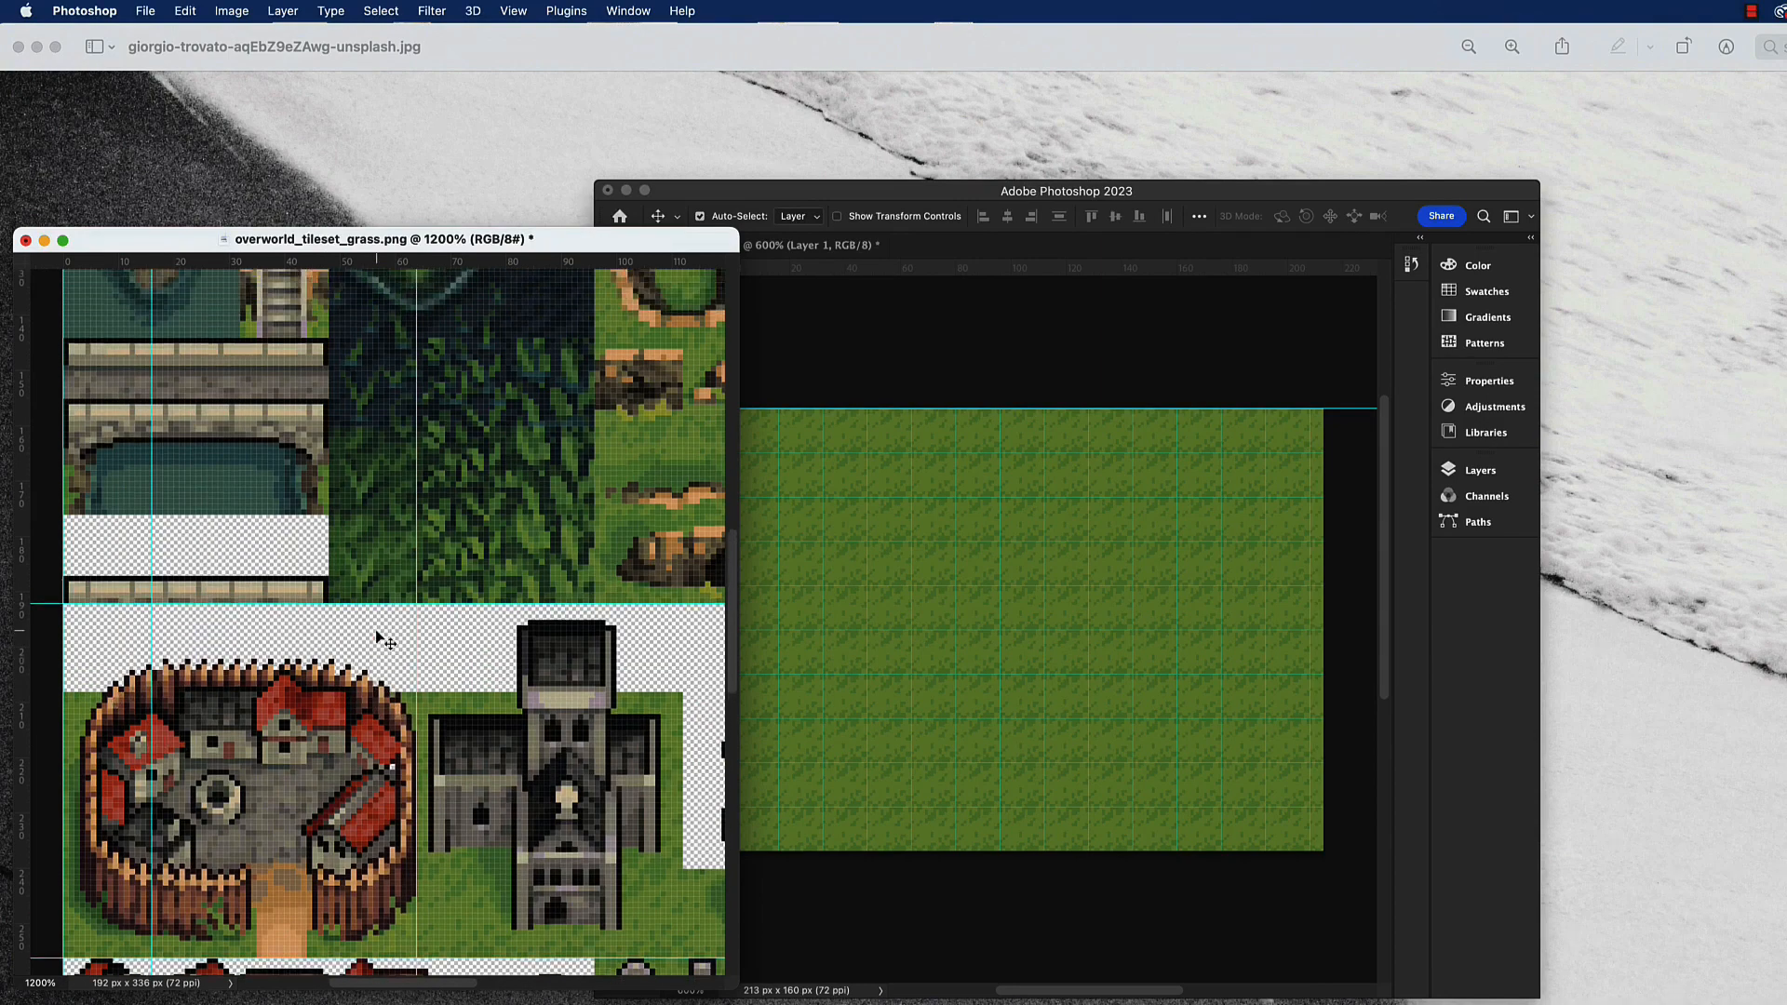
scroll(382, 641, "right", 5)
scroll(381, 640, "up", 5)
scroll(381, 641, "right", 3)
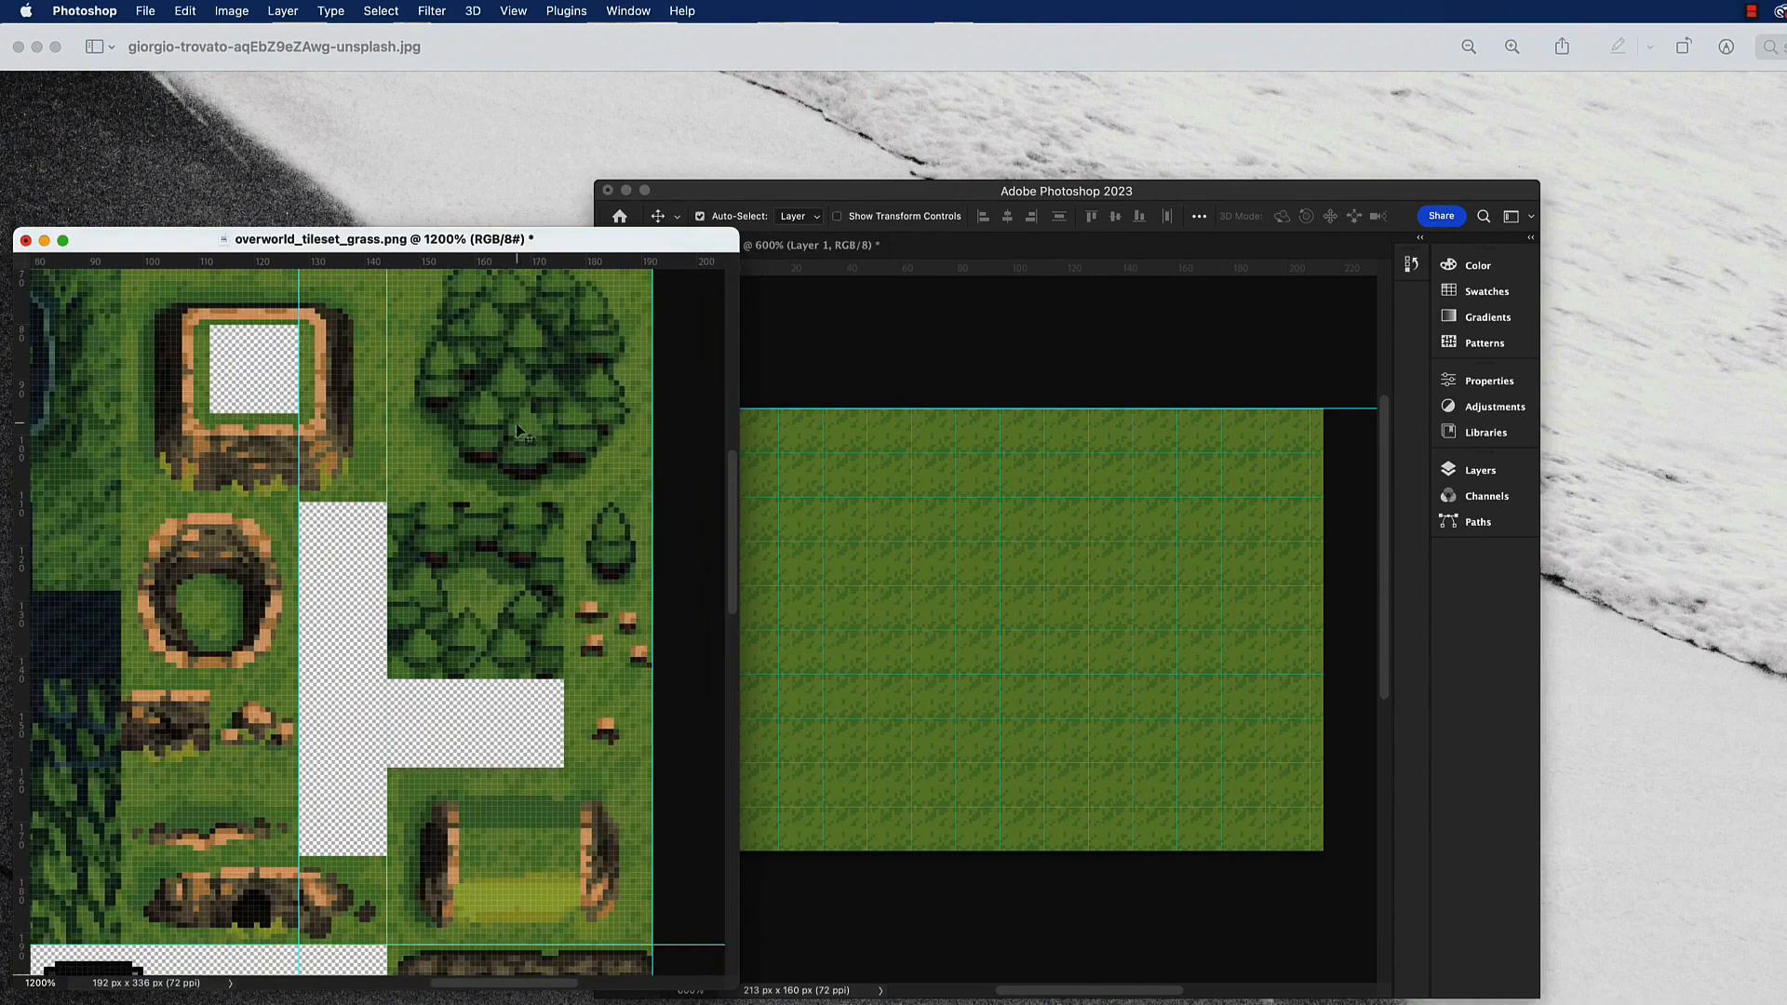
scroll(303, 622, "down", 5)
scroll(304, 622, "left", 8)
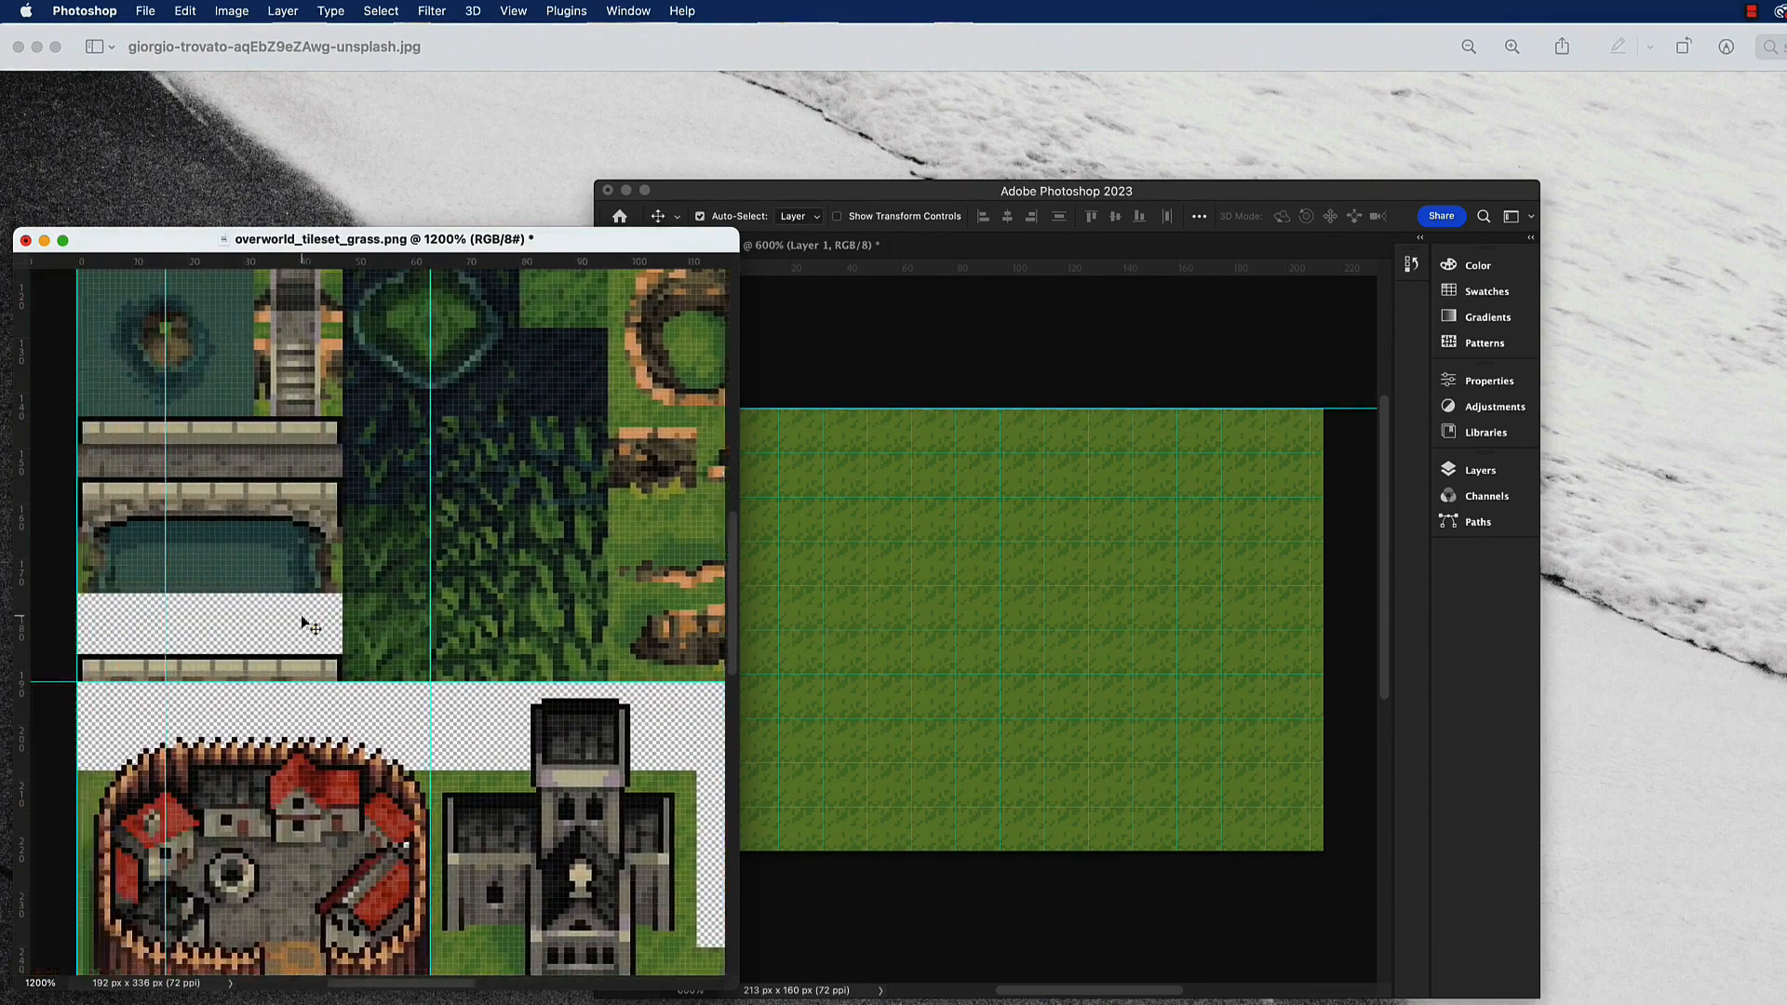
scroll(303, 623, "down", 2)
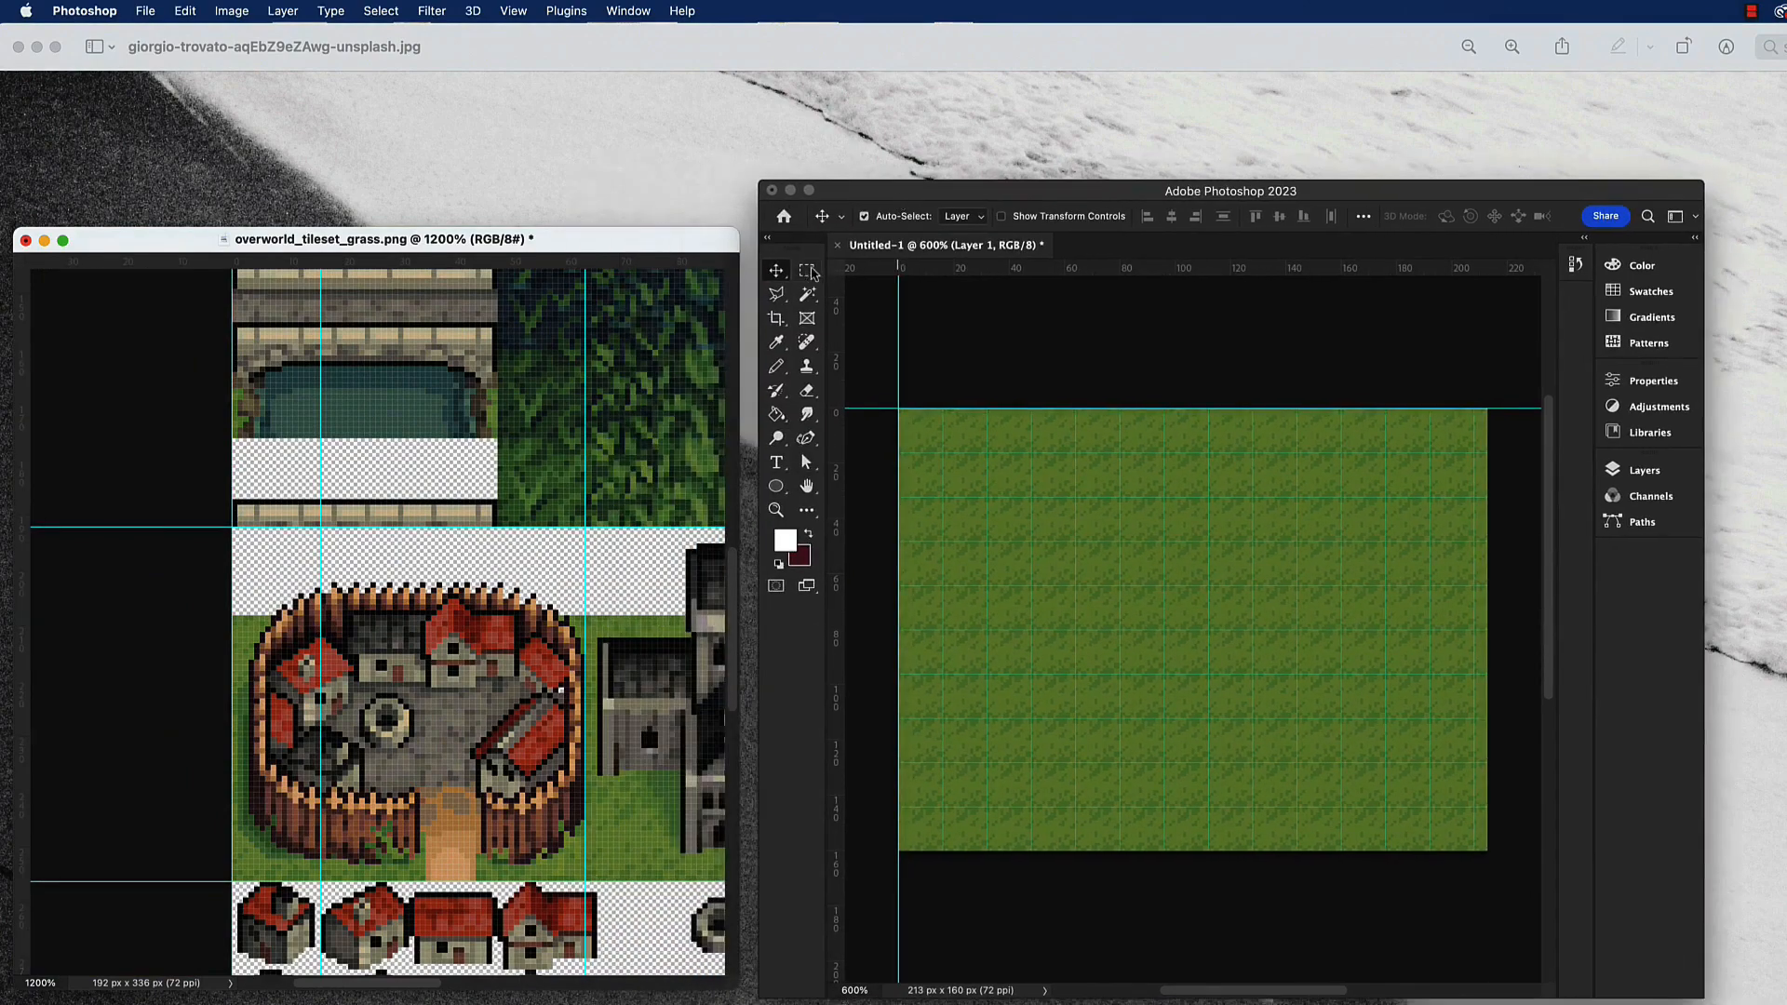
left_click(234, 535)
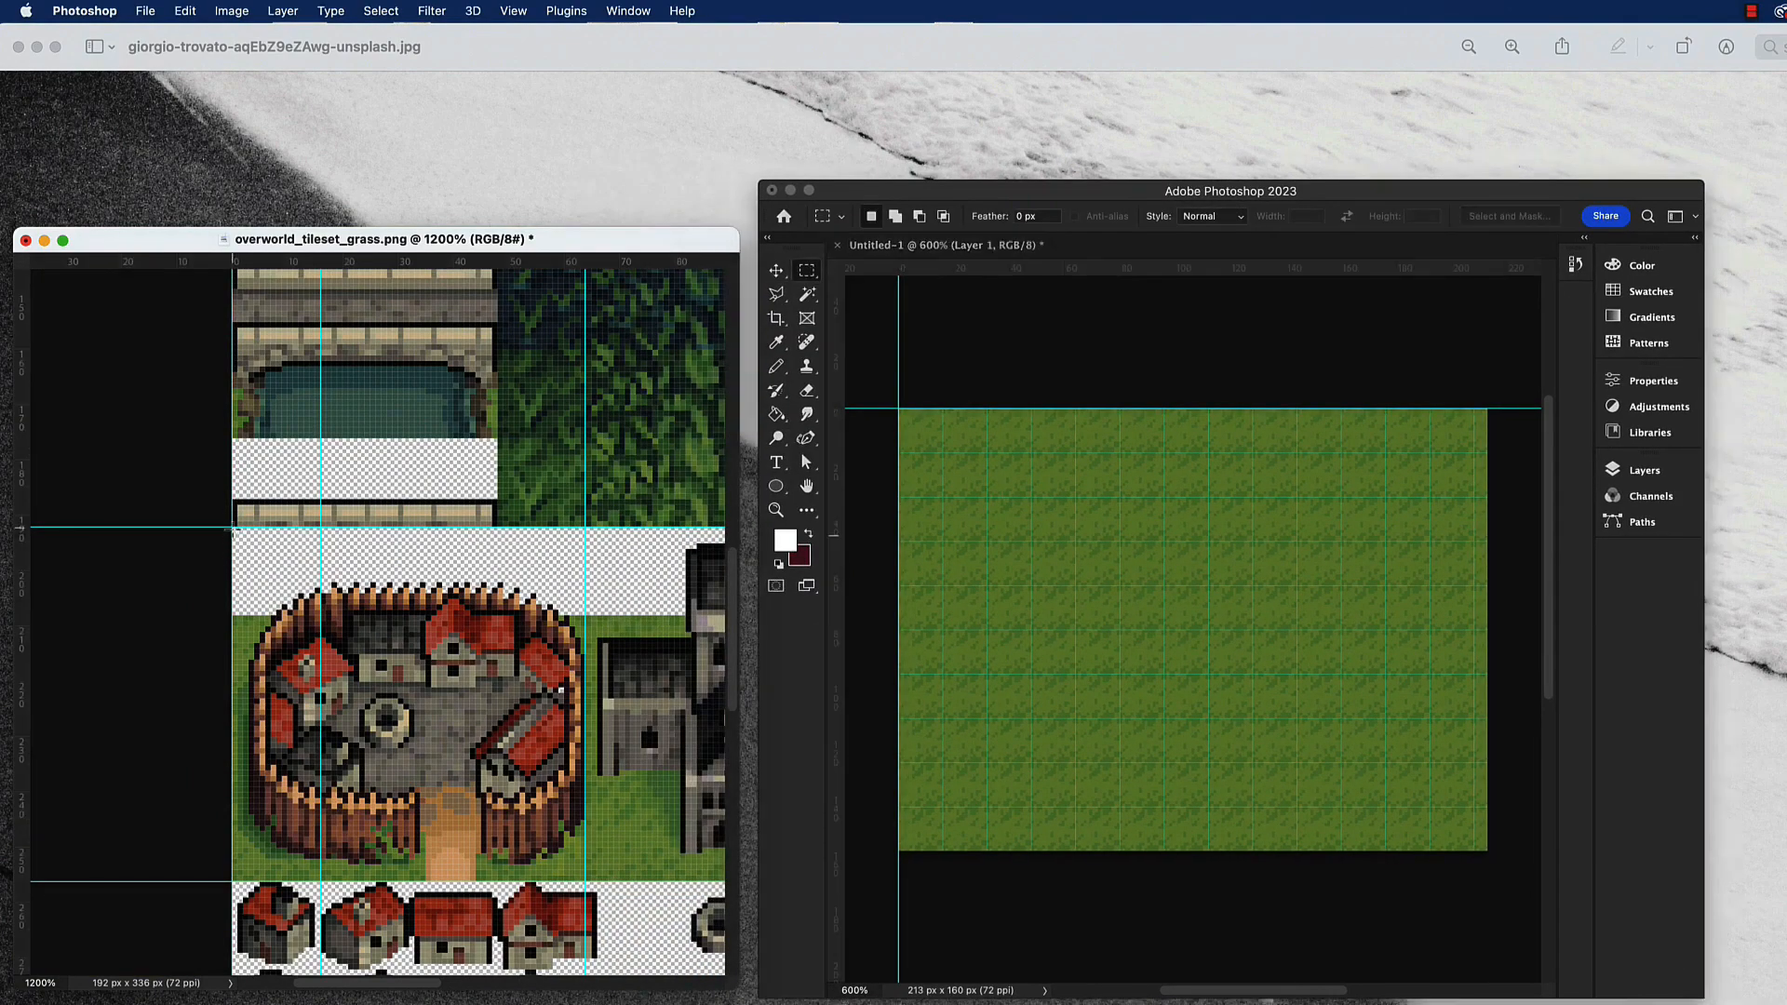
left_click_drag(233, 526, 287, 603)
left_click(262, 596)
Select the walled town's whole tile block in overworld_tileset_grass.png with a rectangular marquee bounded by the guides.
key("super+equal")
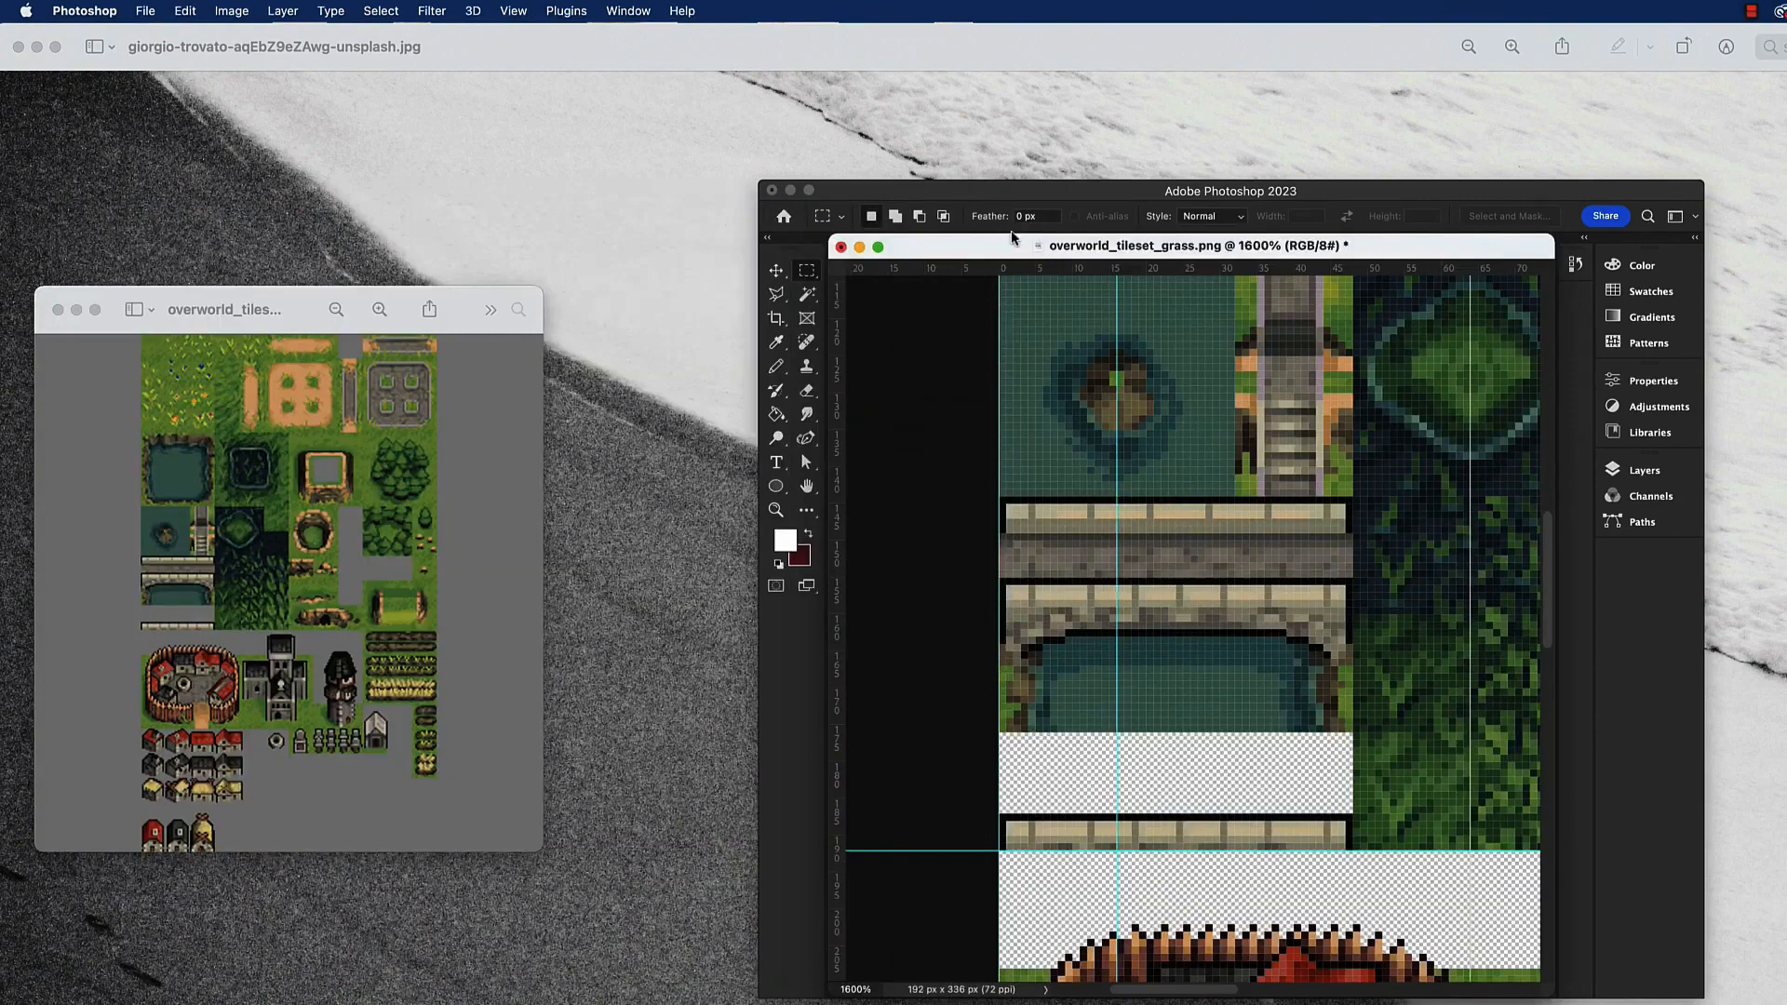
left_click_drag(1012, 237, 208, 207)
scroll(406, 552, "down", 3)
scroll(407, 553, "down", 4)
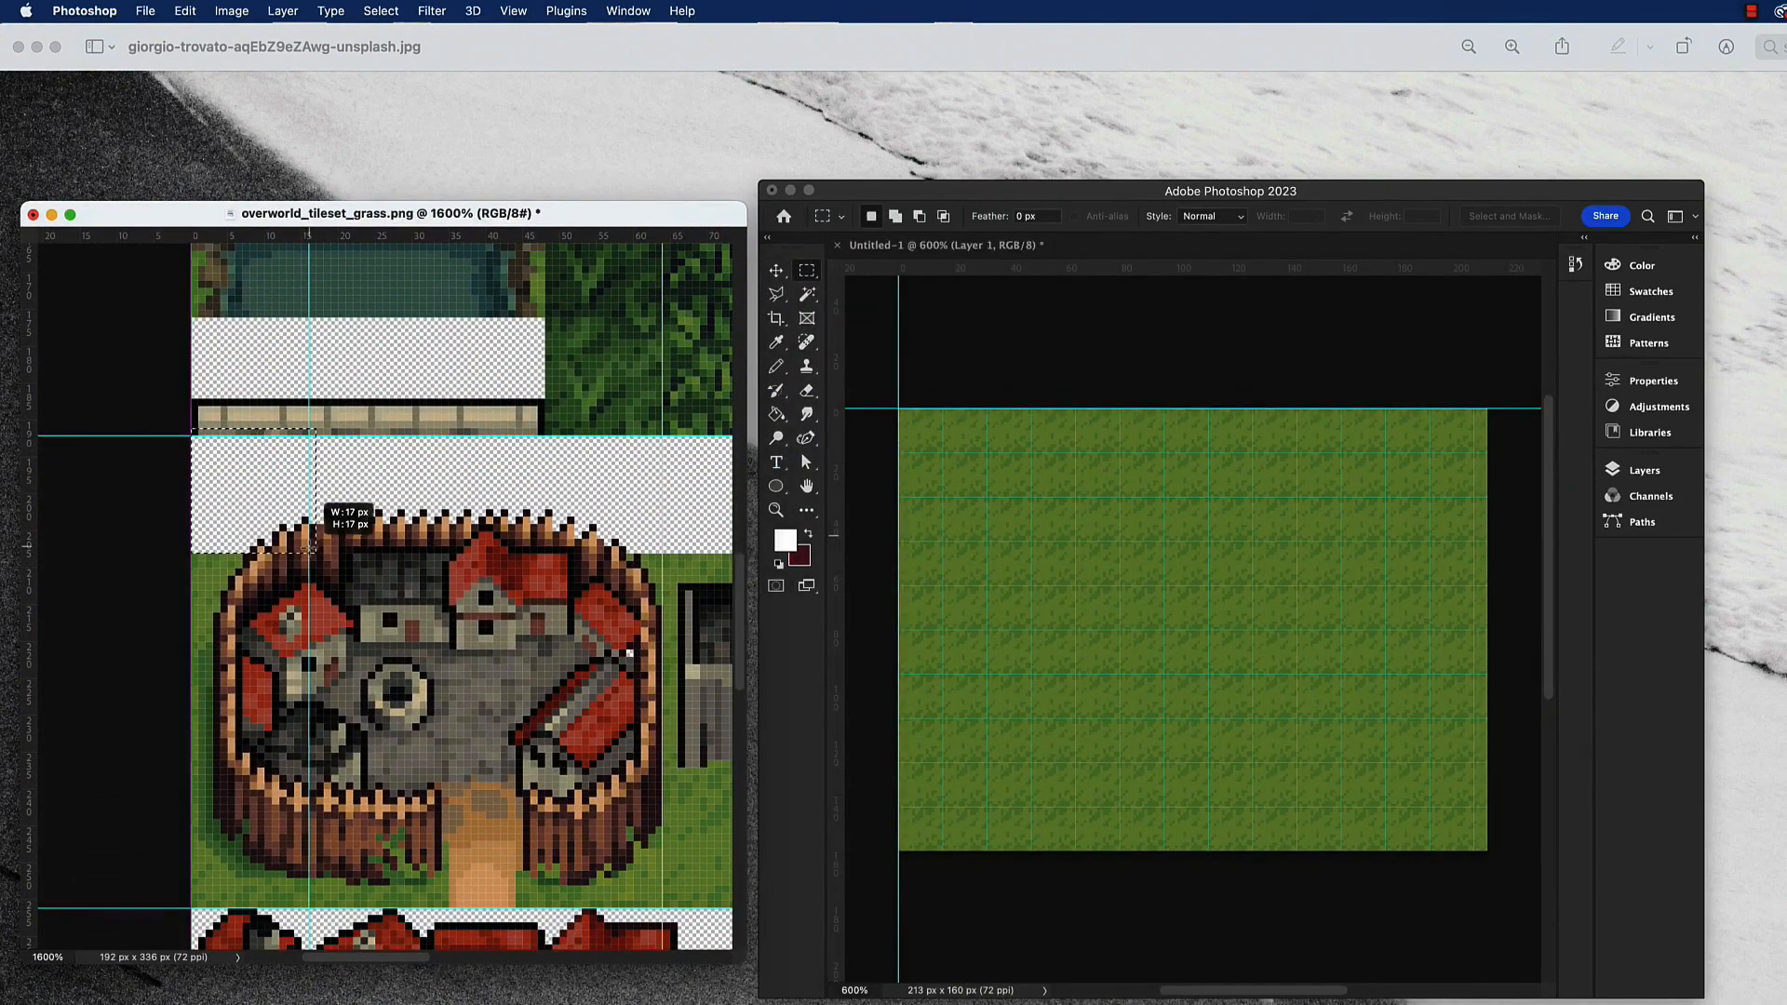
key("super+plus")
left_click_drag(164, 351, 511, 813)
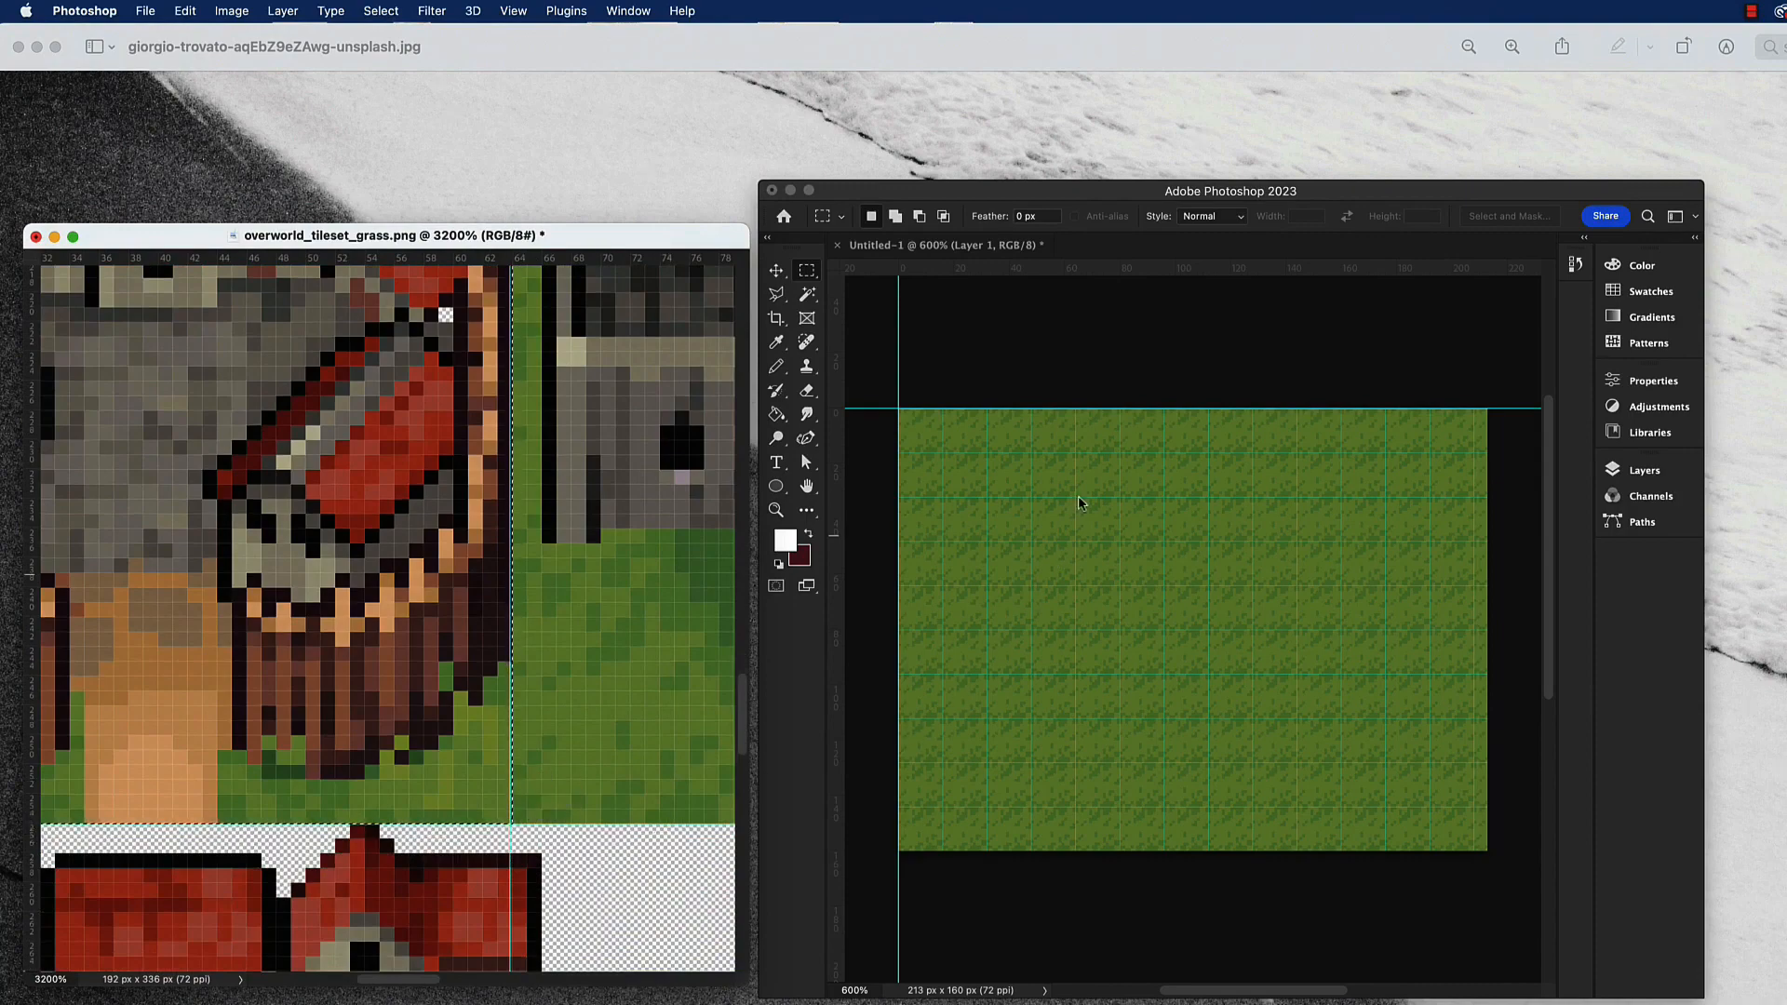
Paste the copied walled town into Untitled-1 and move it into line with the grid just above the canvas center.
left_click(1097, 361)
key("super+v")
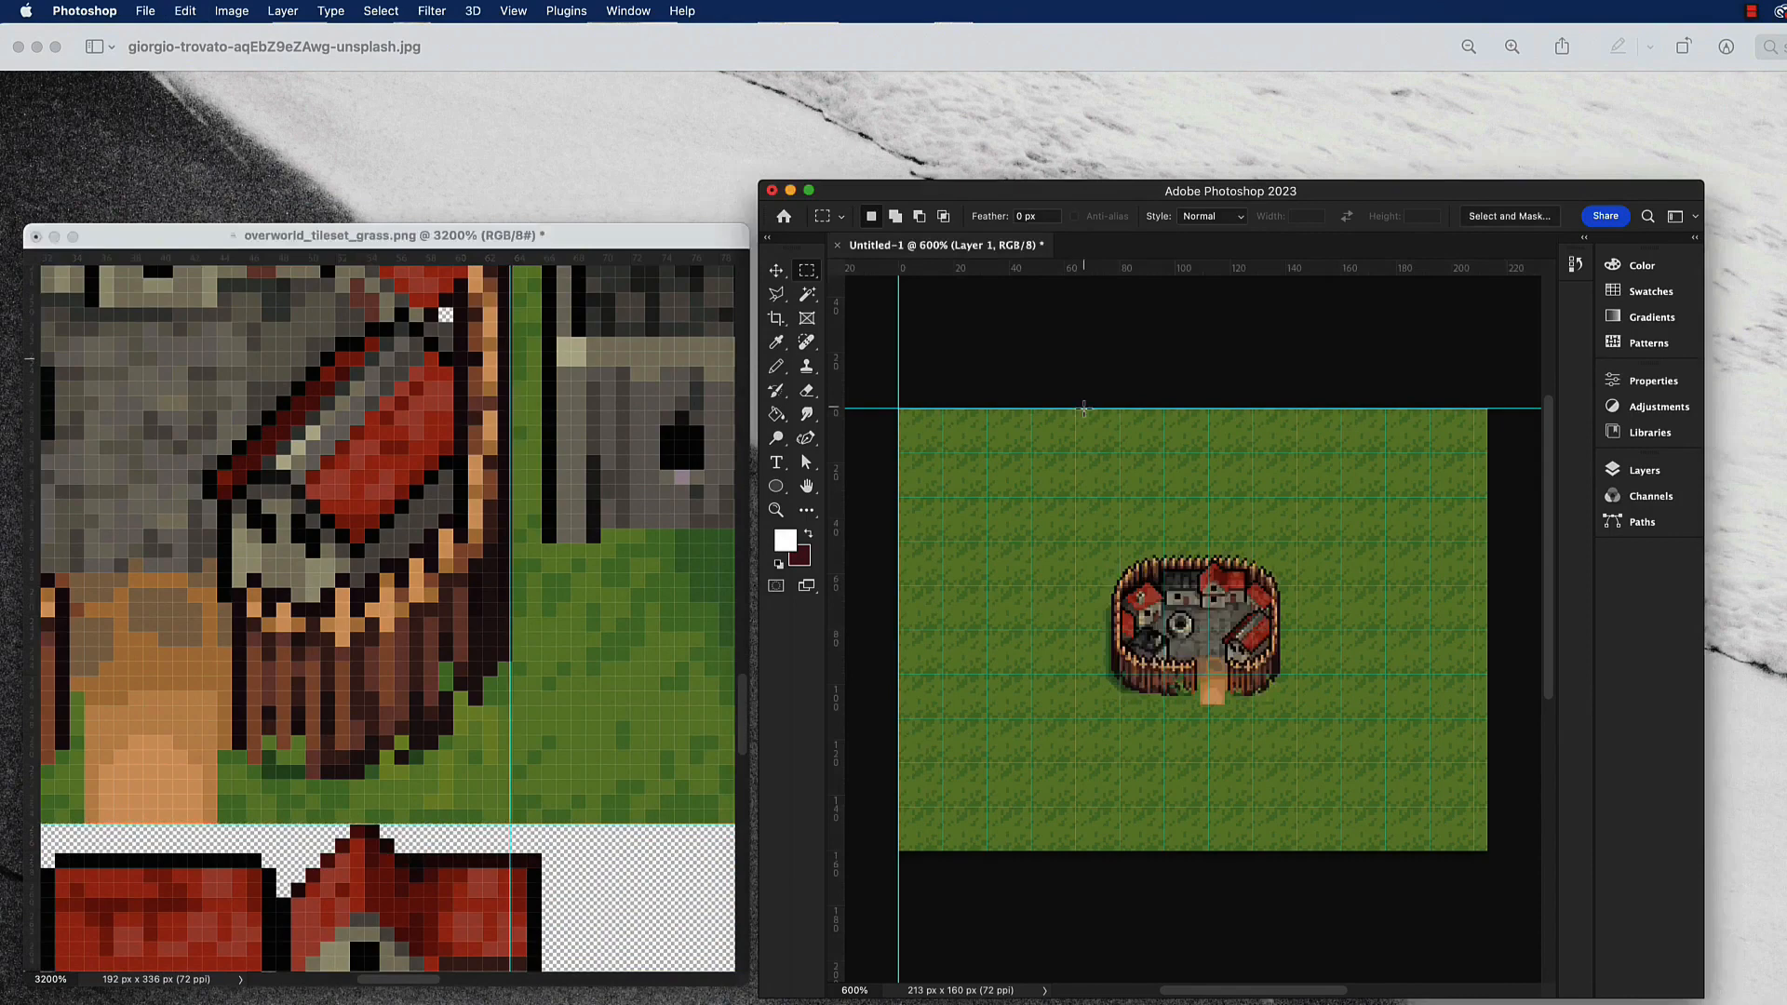
left_click(778, 269)
left_click_drag(1219, 697, 1221, 640)
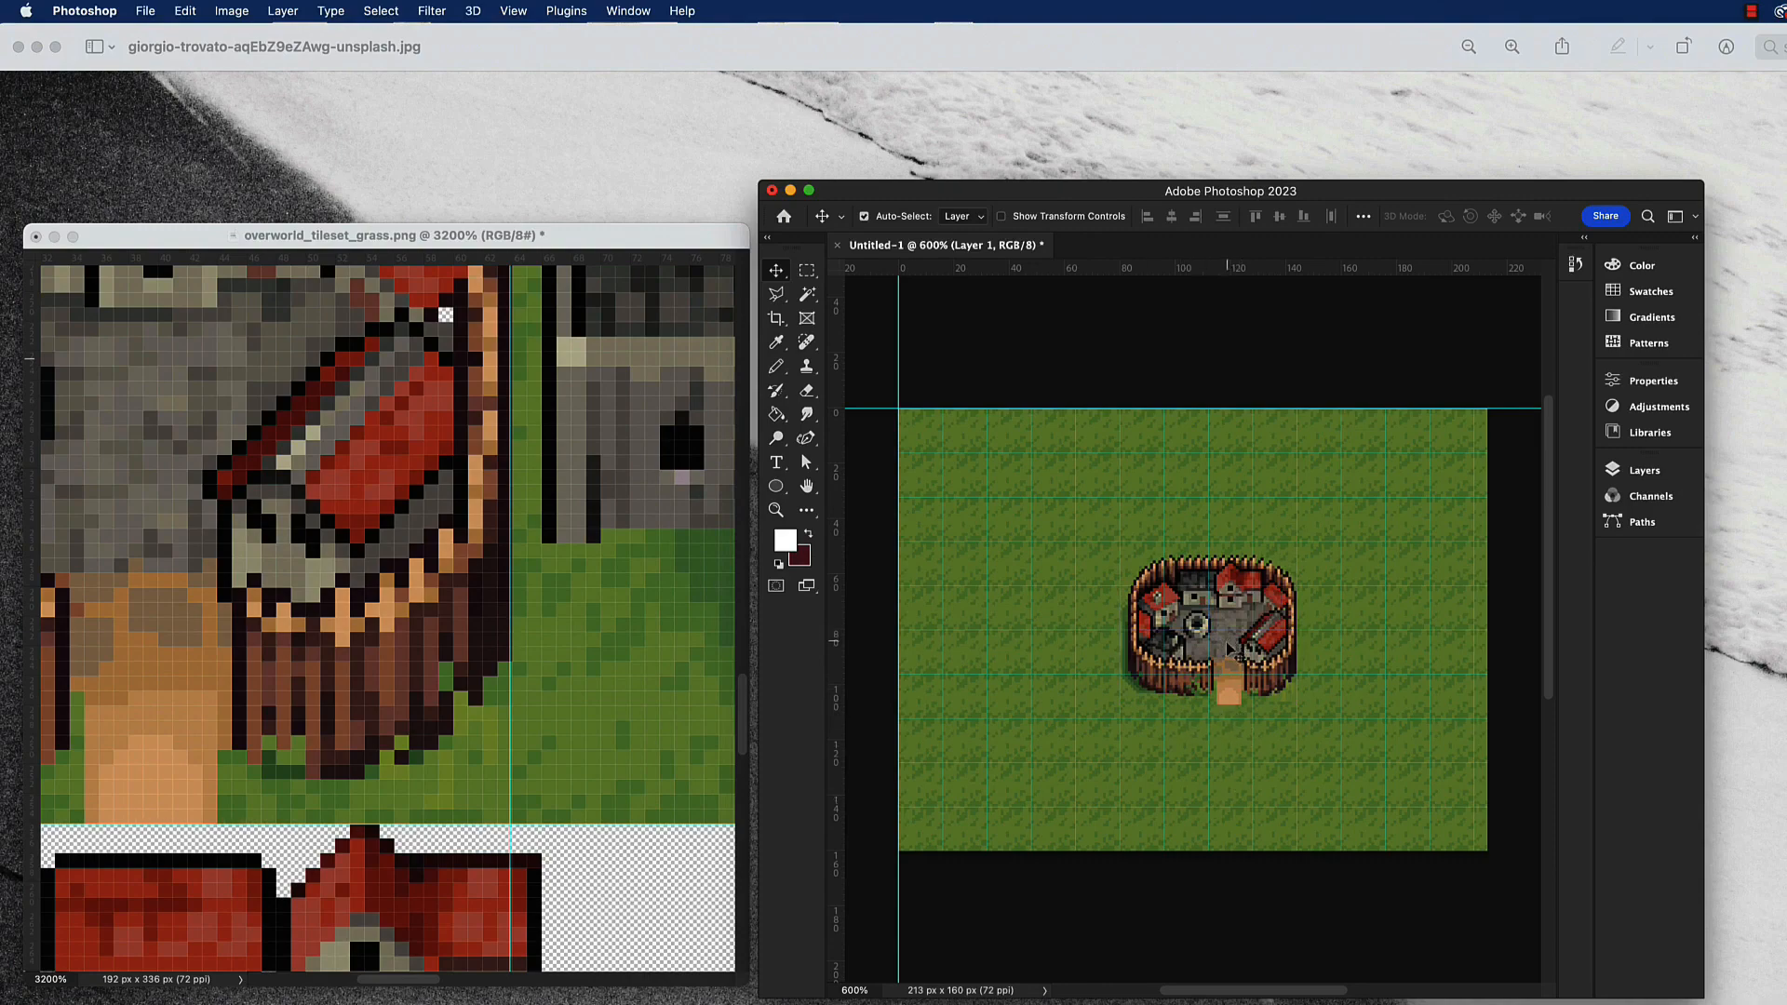
left_click_drag(1228, 646, 1225, 620)
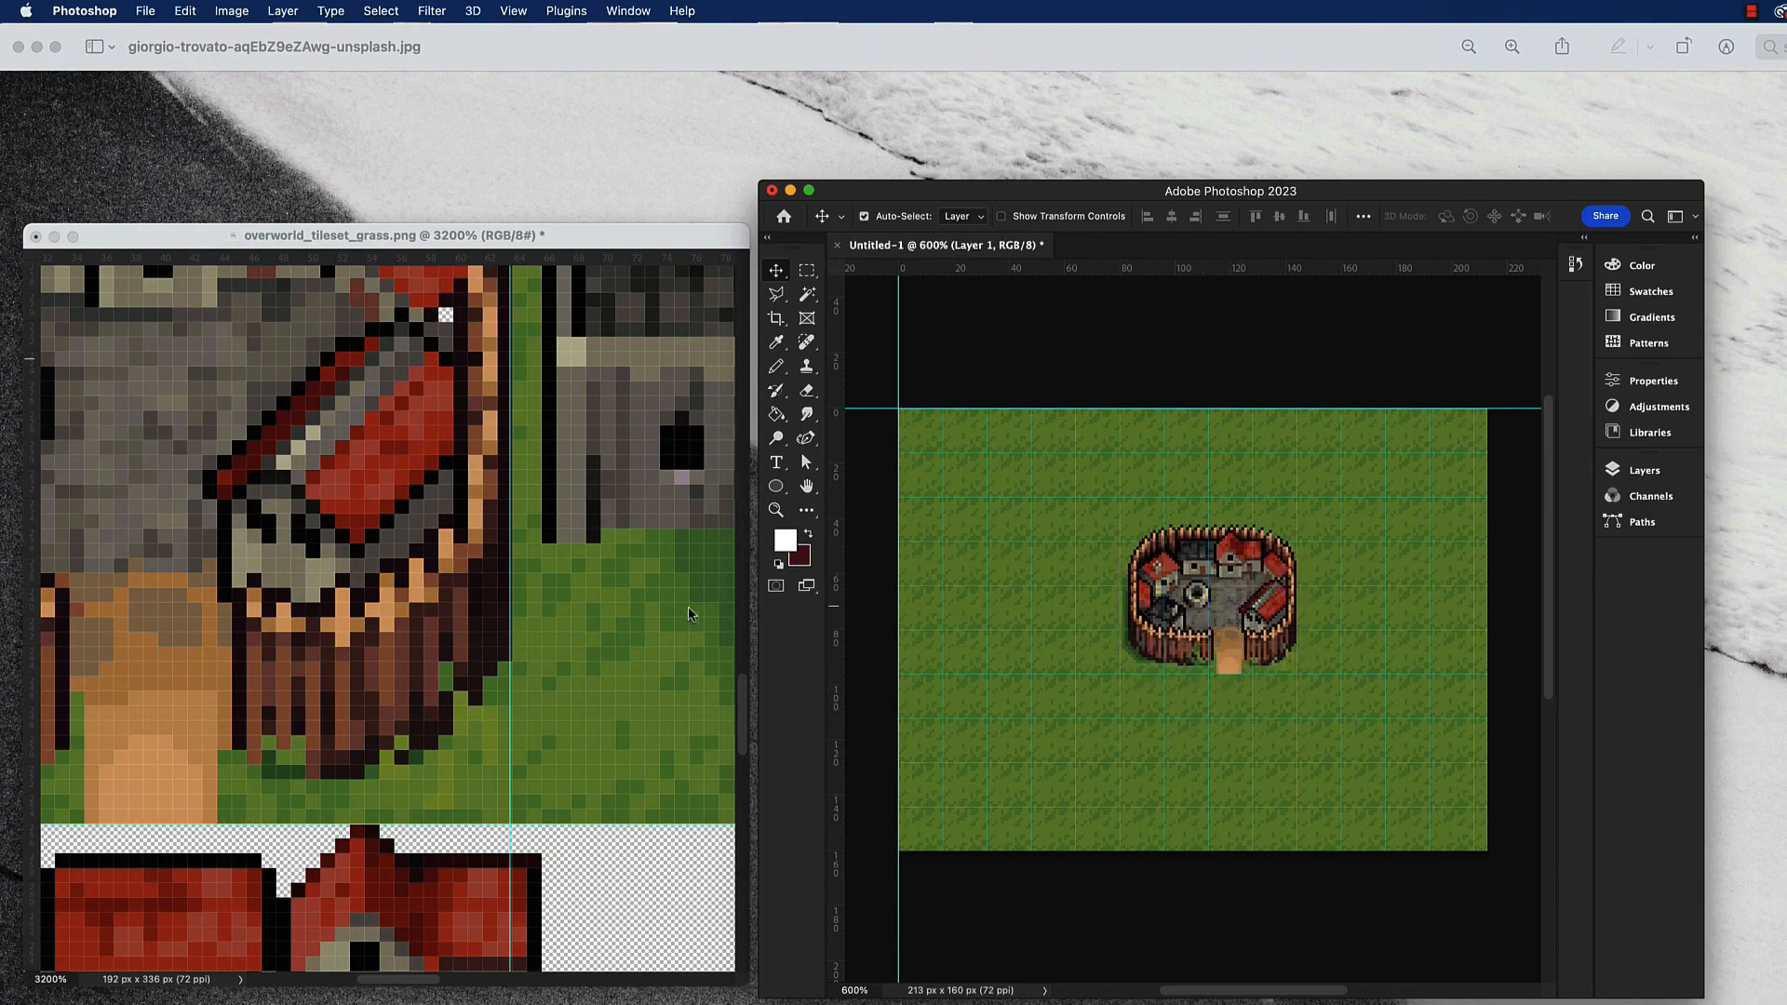
Zoom overworld_tileset_grass.png out to 700% and place its window beside the Untitled-1 map.
left_click(609, 605)
scroll(624, 596, "up", 5)
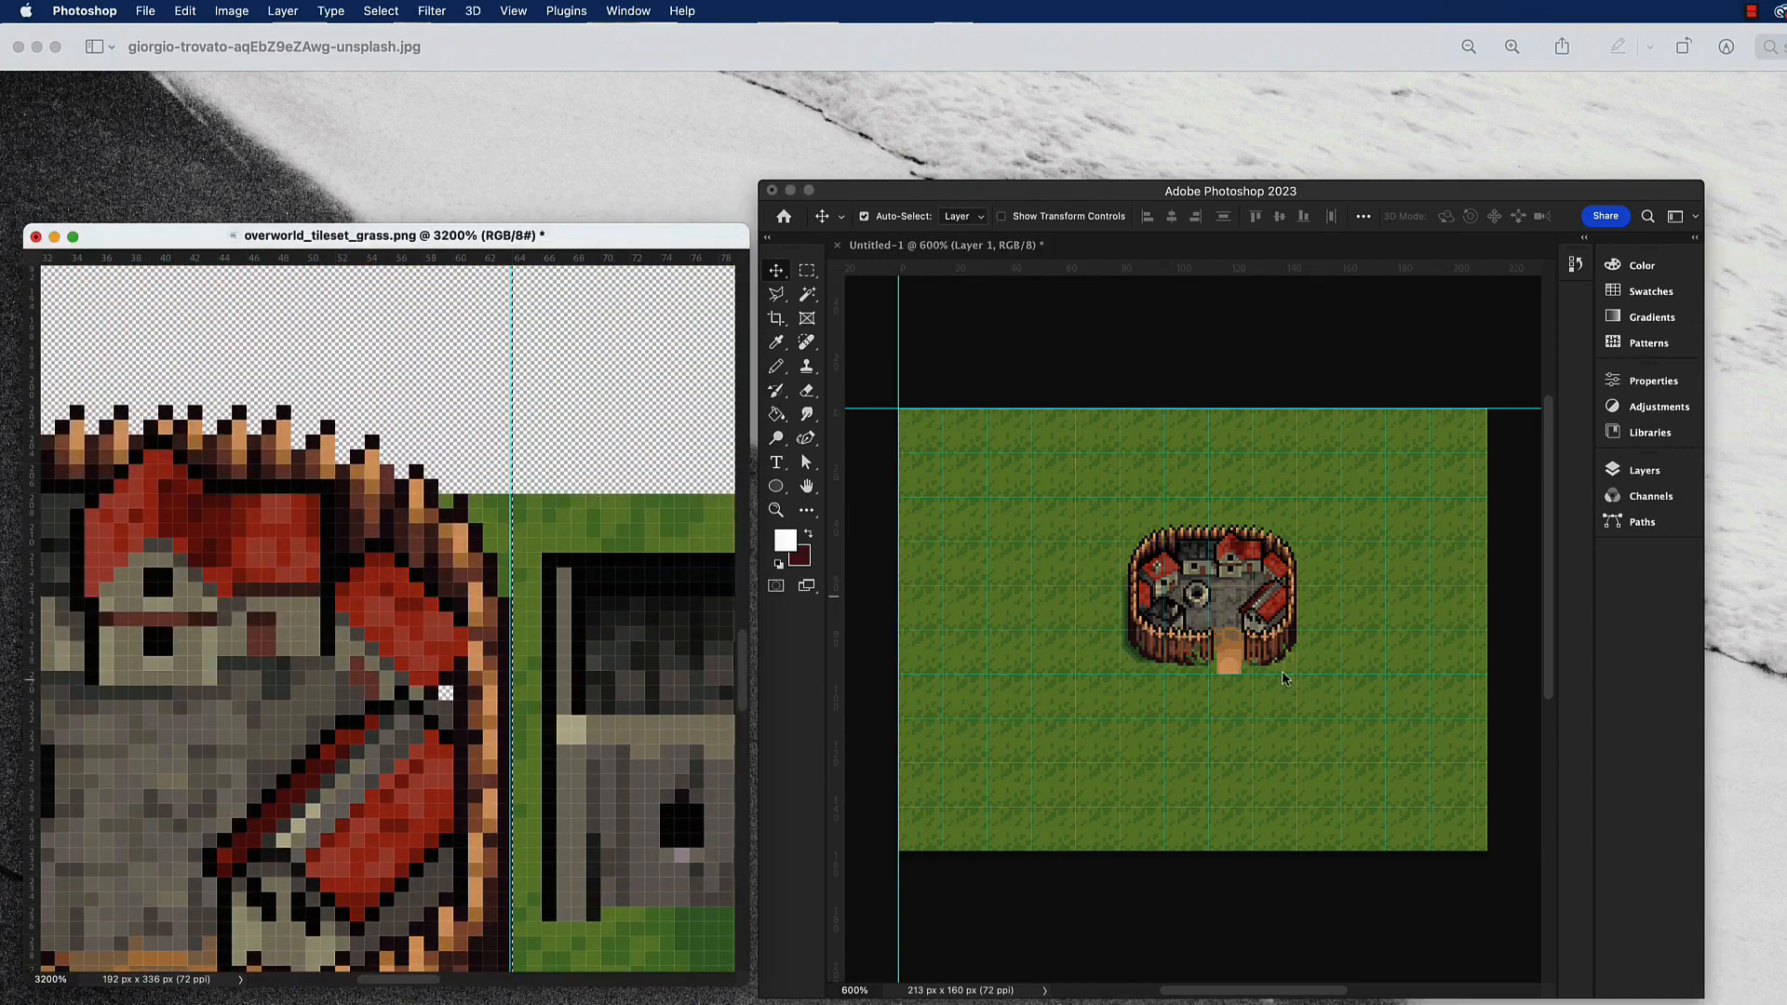
scroll(500, 584, "up", 2)
scroll(501, 583, "left", 1)
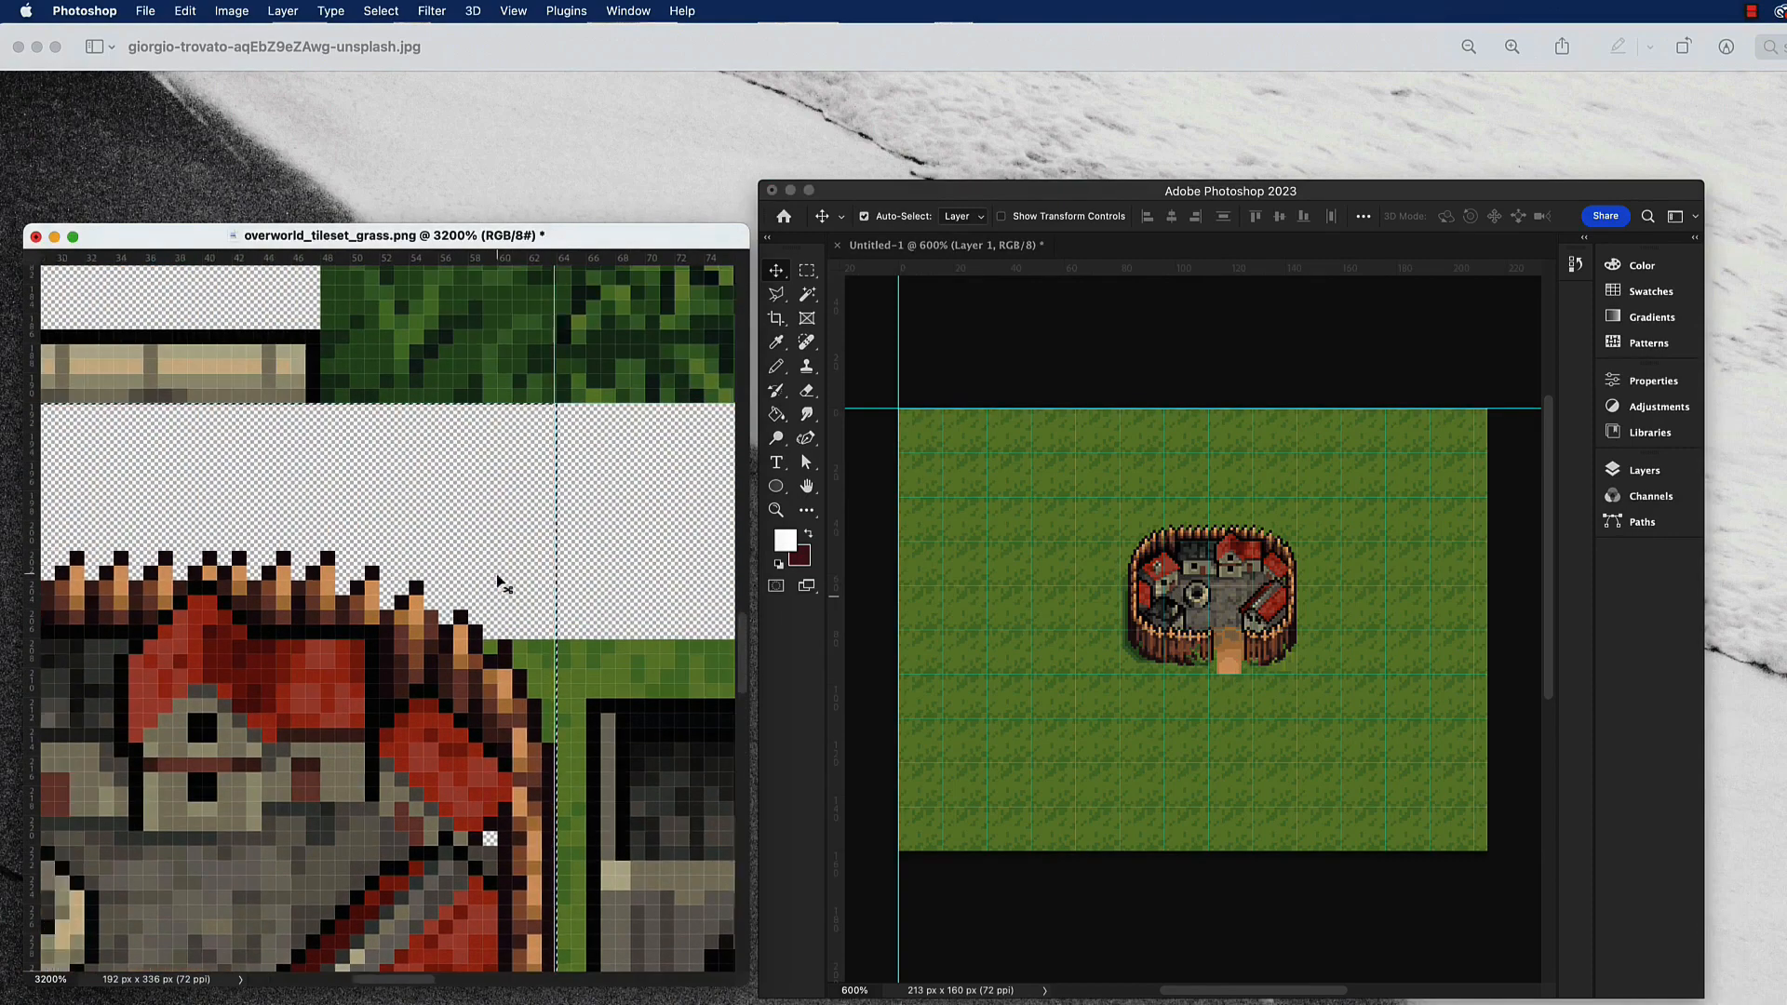
key("super+minus")
key("super+minus")
key("super+minus")
key("super+minus")
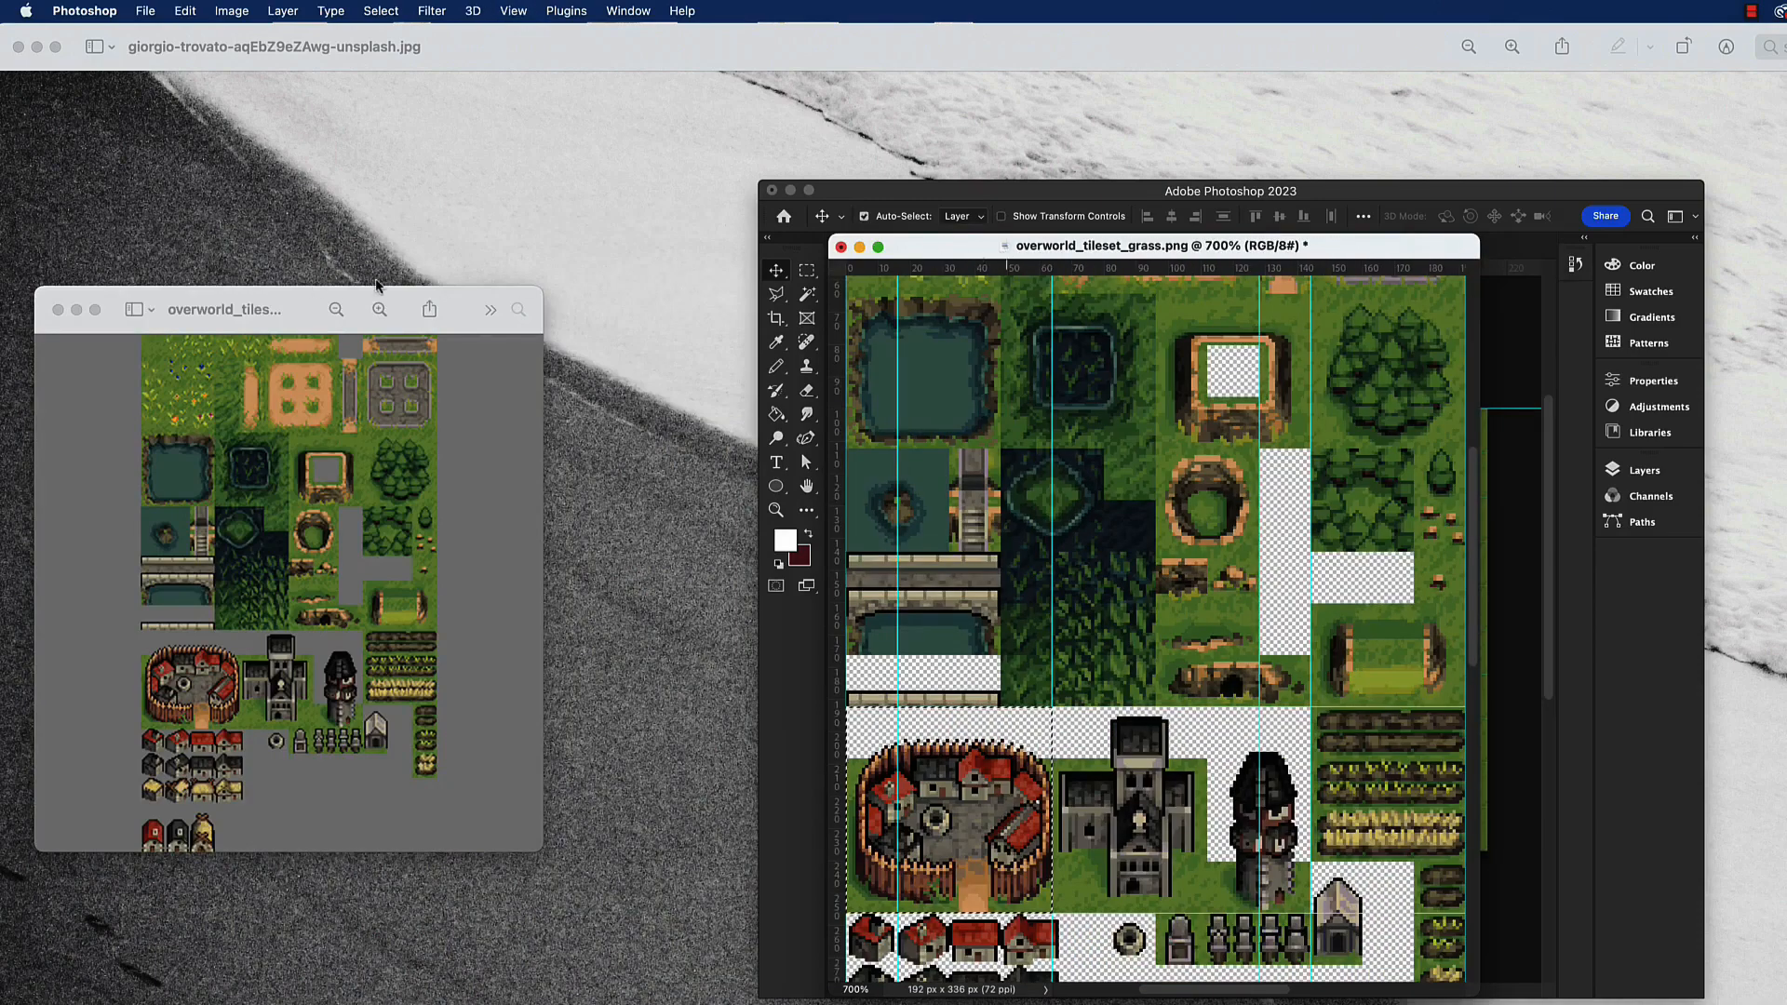
left_click_drag(977, 253, 267, 255)
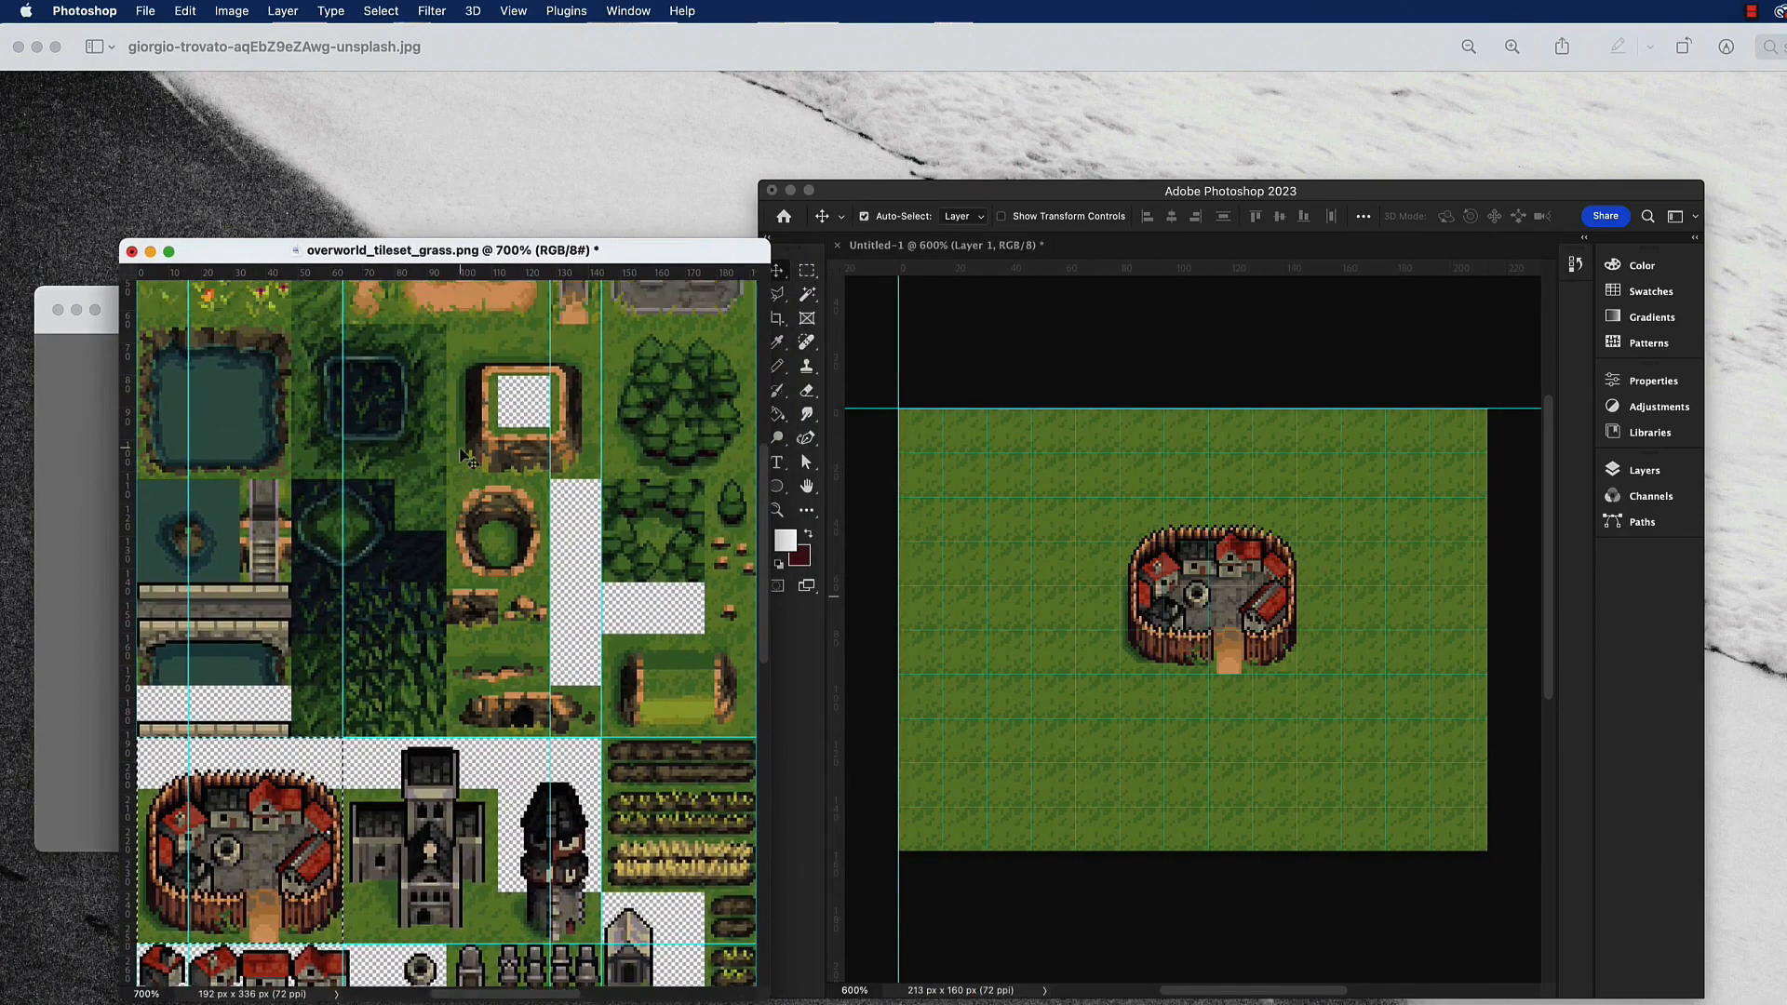
Add horizontal guides at about 32 px and 48 px across the dirt path tiles in overworld_tileset_grass.png.
scroll(432, 465, "up", 5)
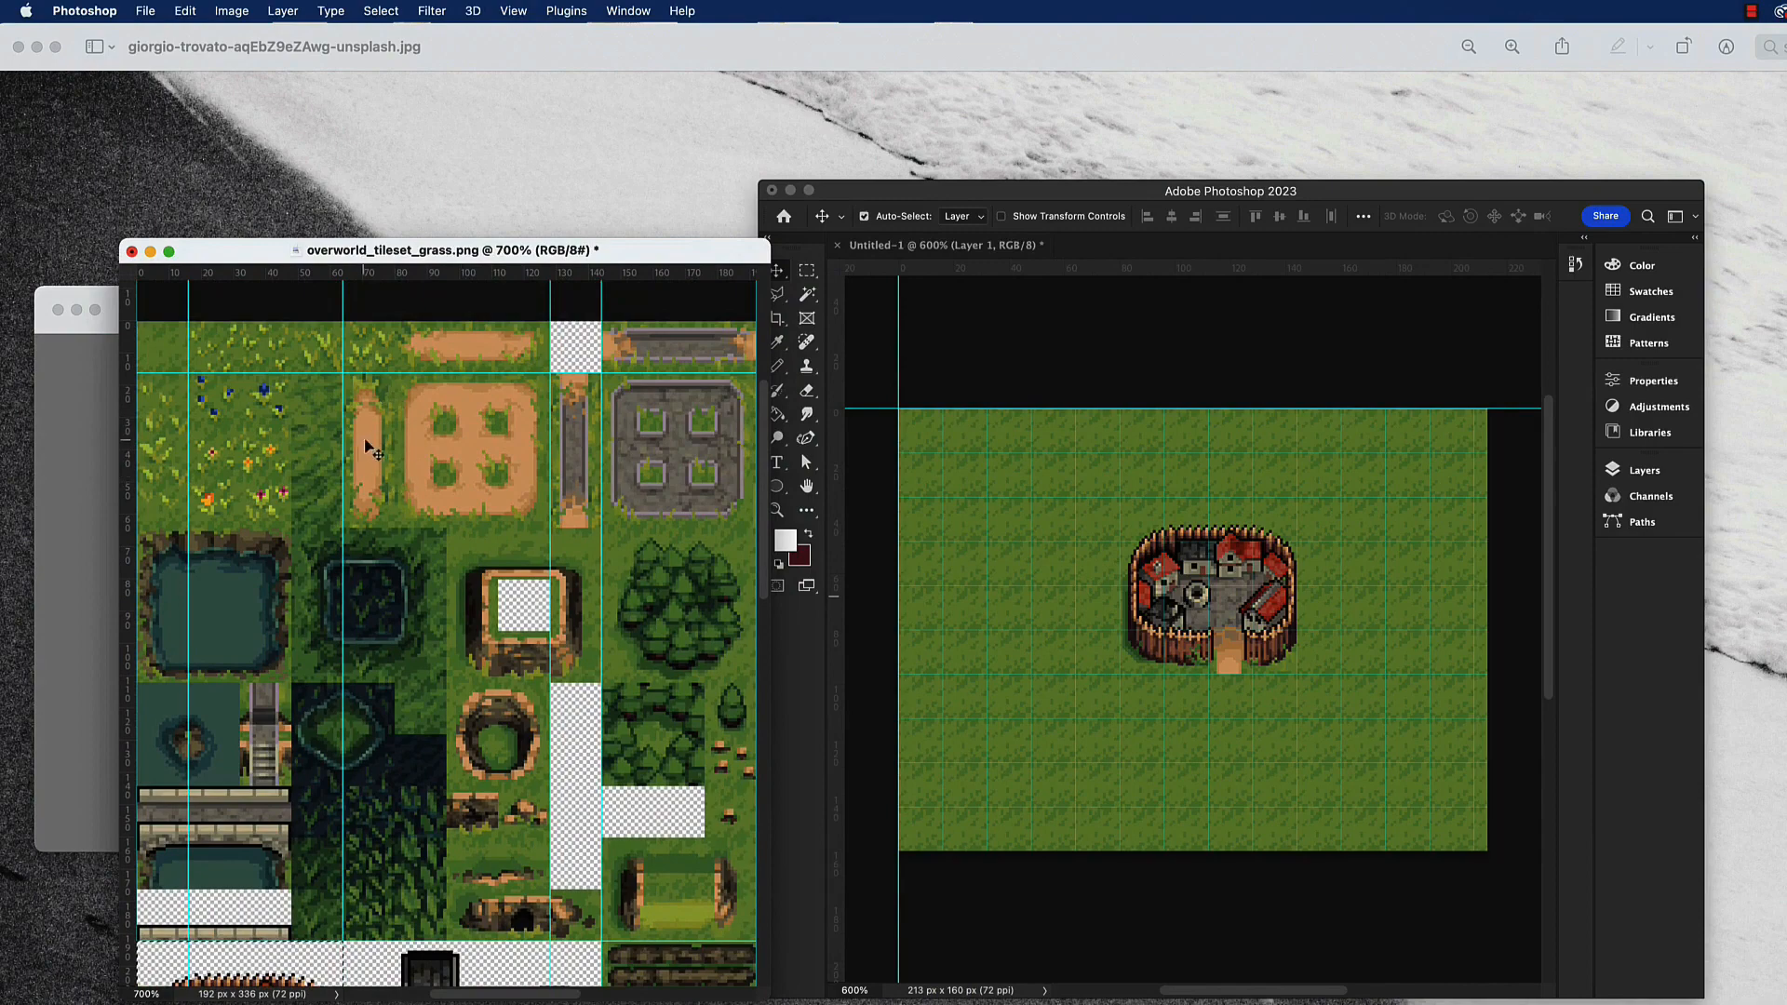
scroll(414, 359, "left", 1)
scroll(415, 359, "up", 1)
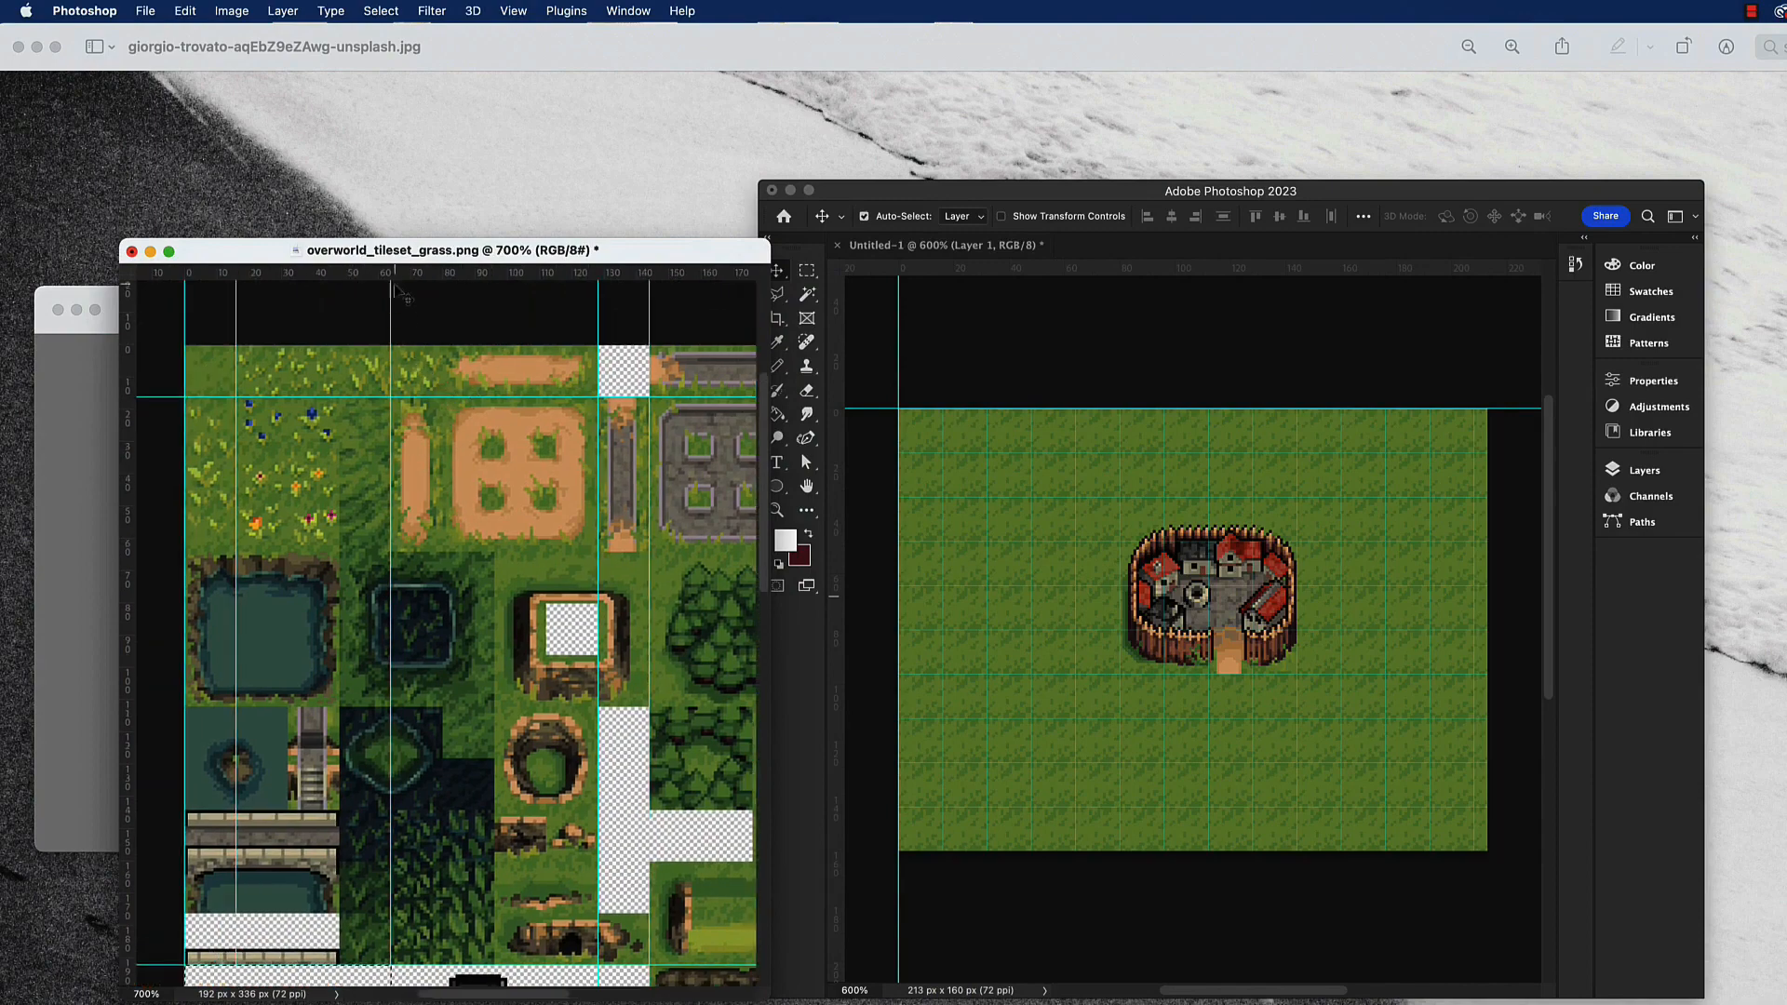
left_click_drag(417, 274, 437, 450)
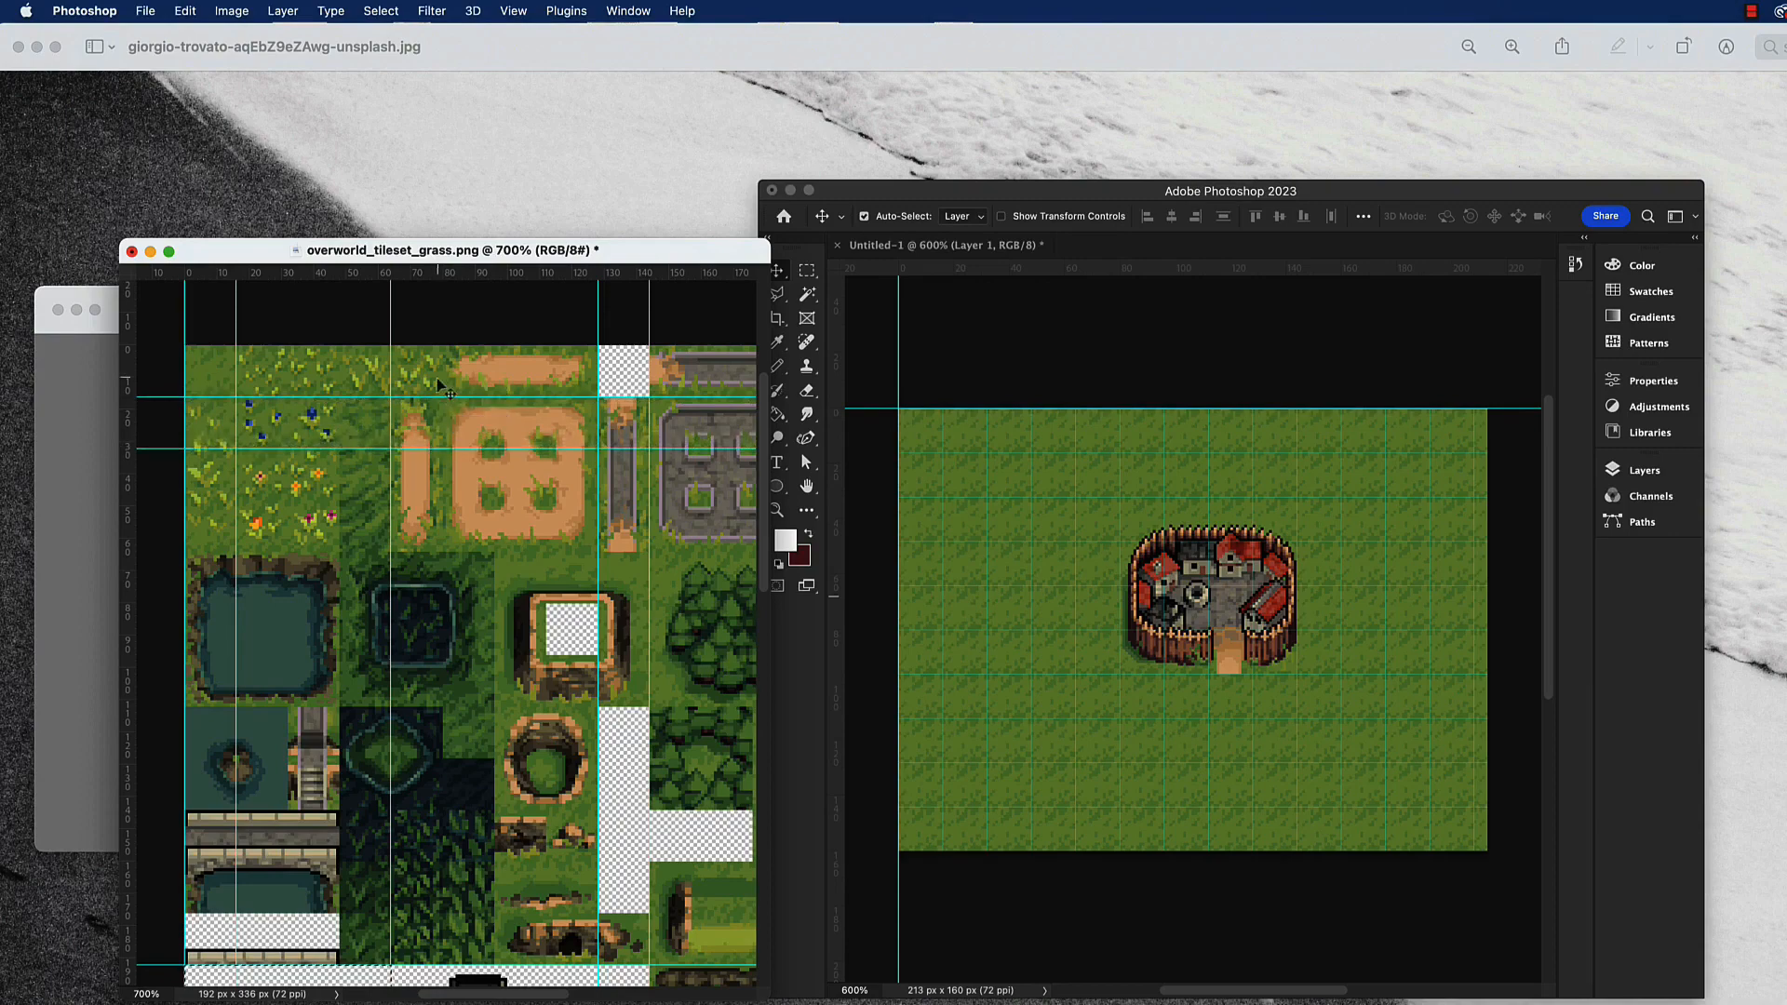
left_click_drag(441, 274, 436, 500)
scroll(436, 500, "down", 1)
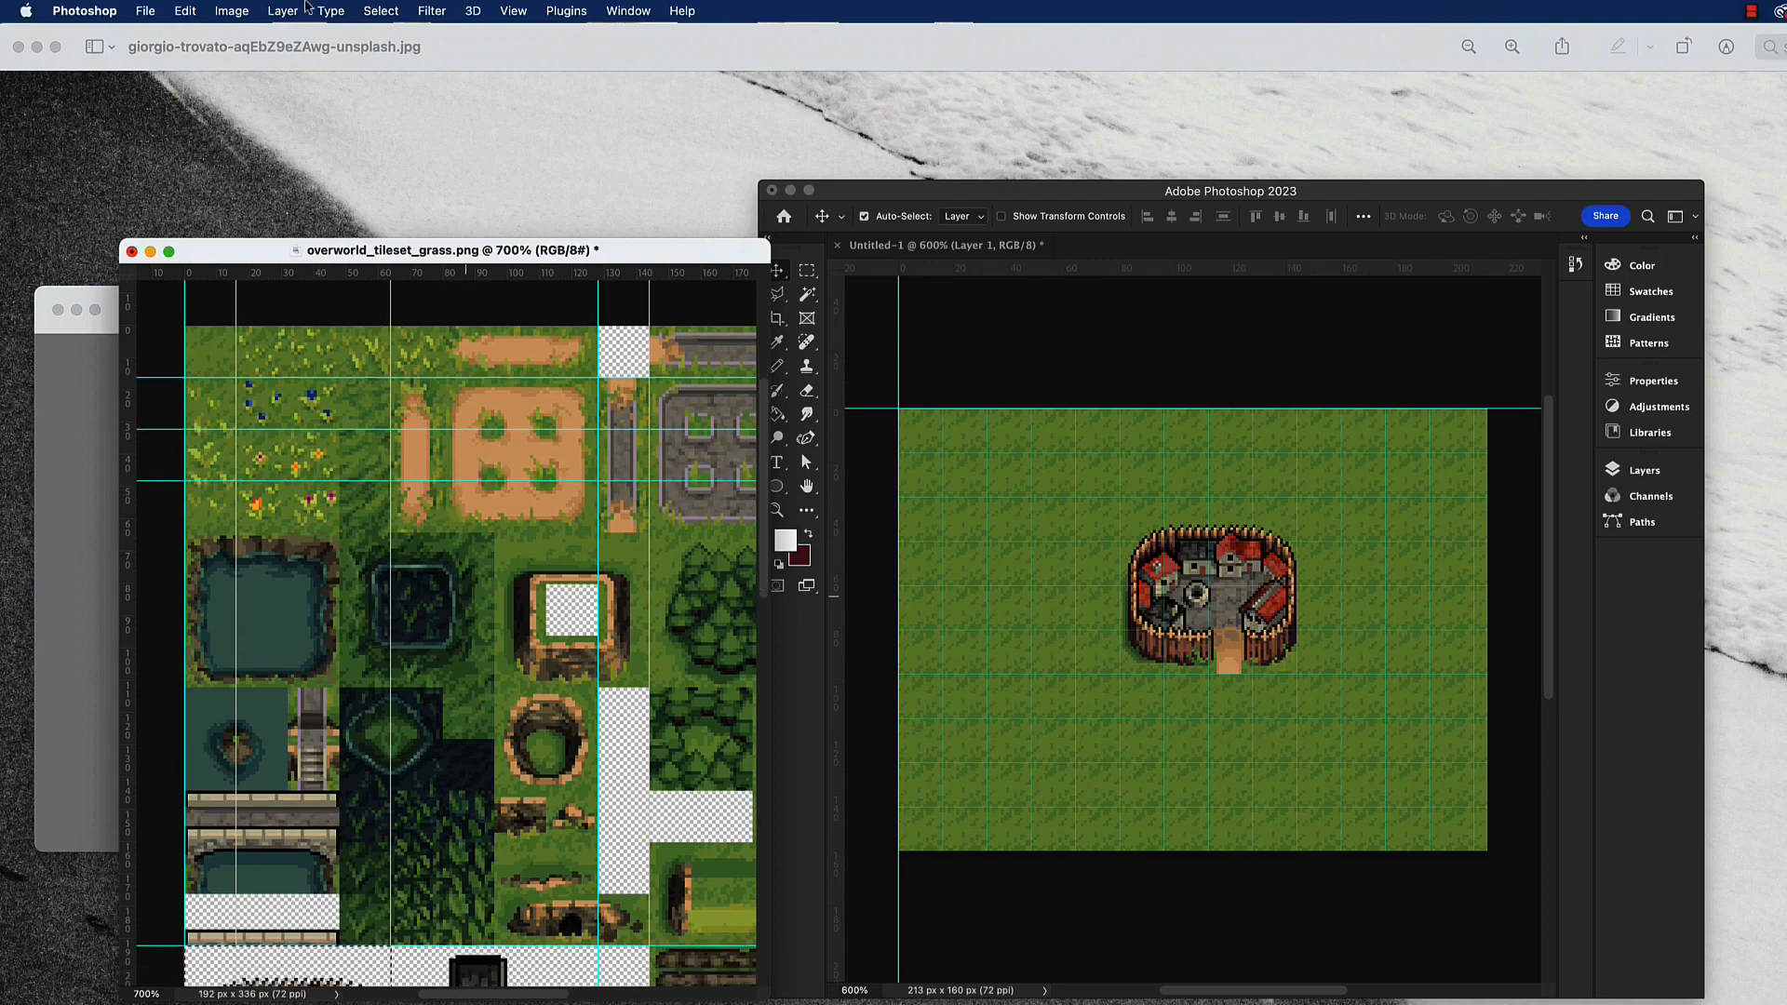
Show the grid over the tileset and add a vertical guide at about 80 px beside the vertical dirt path.
left_click(513, 10)
mouse_move(584, 382)
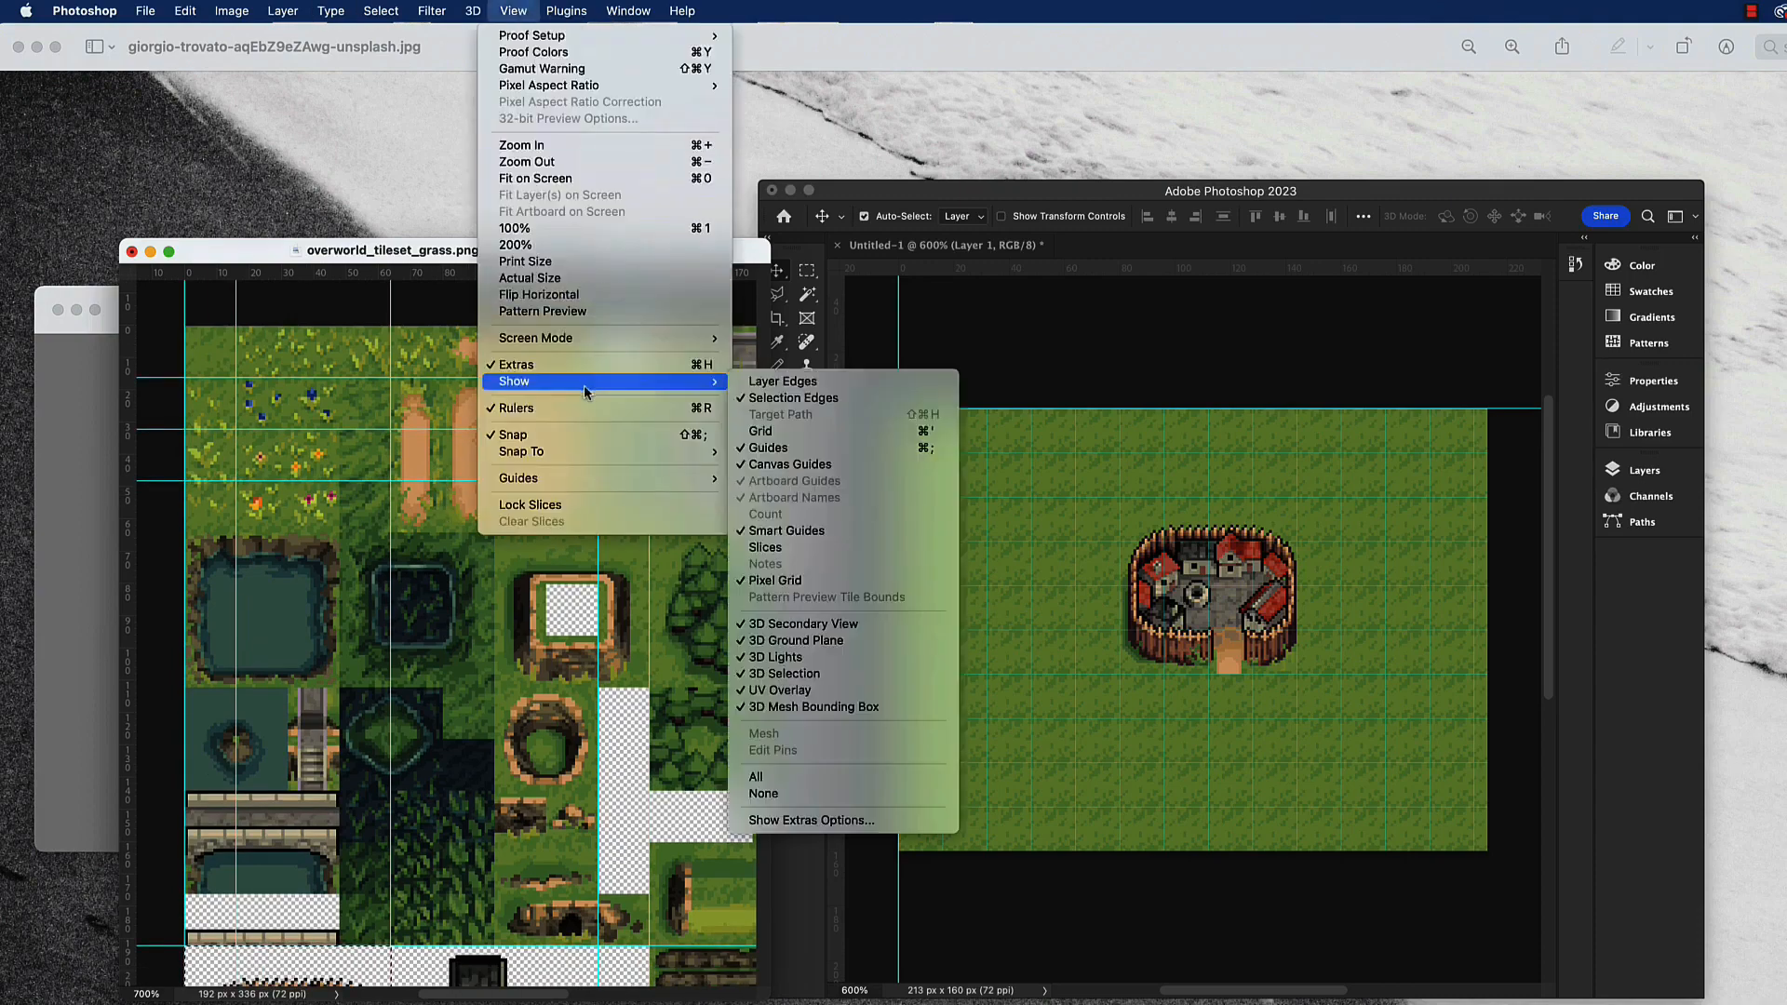
left_click(798, 433)
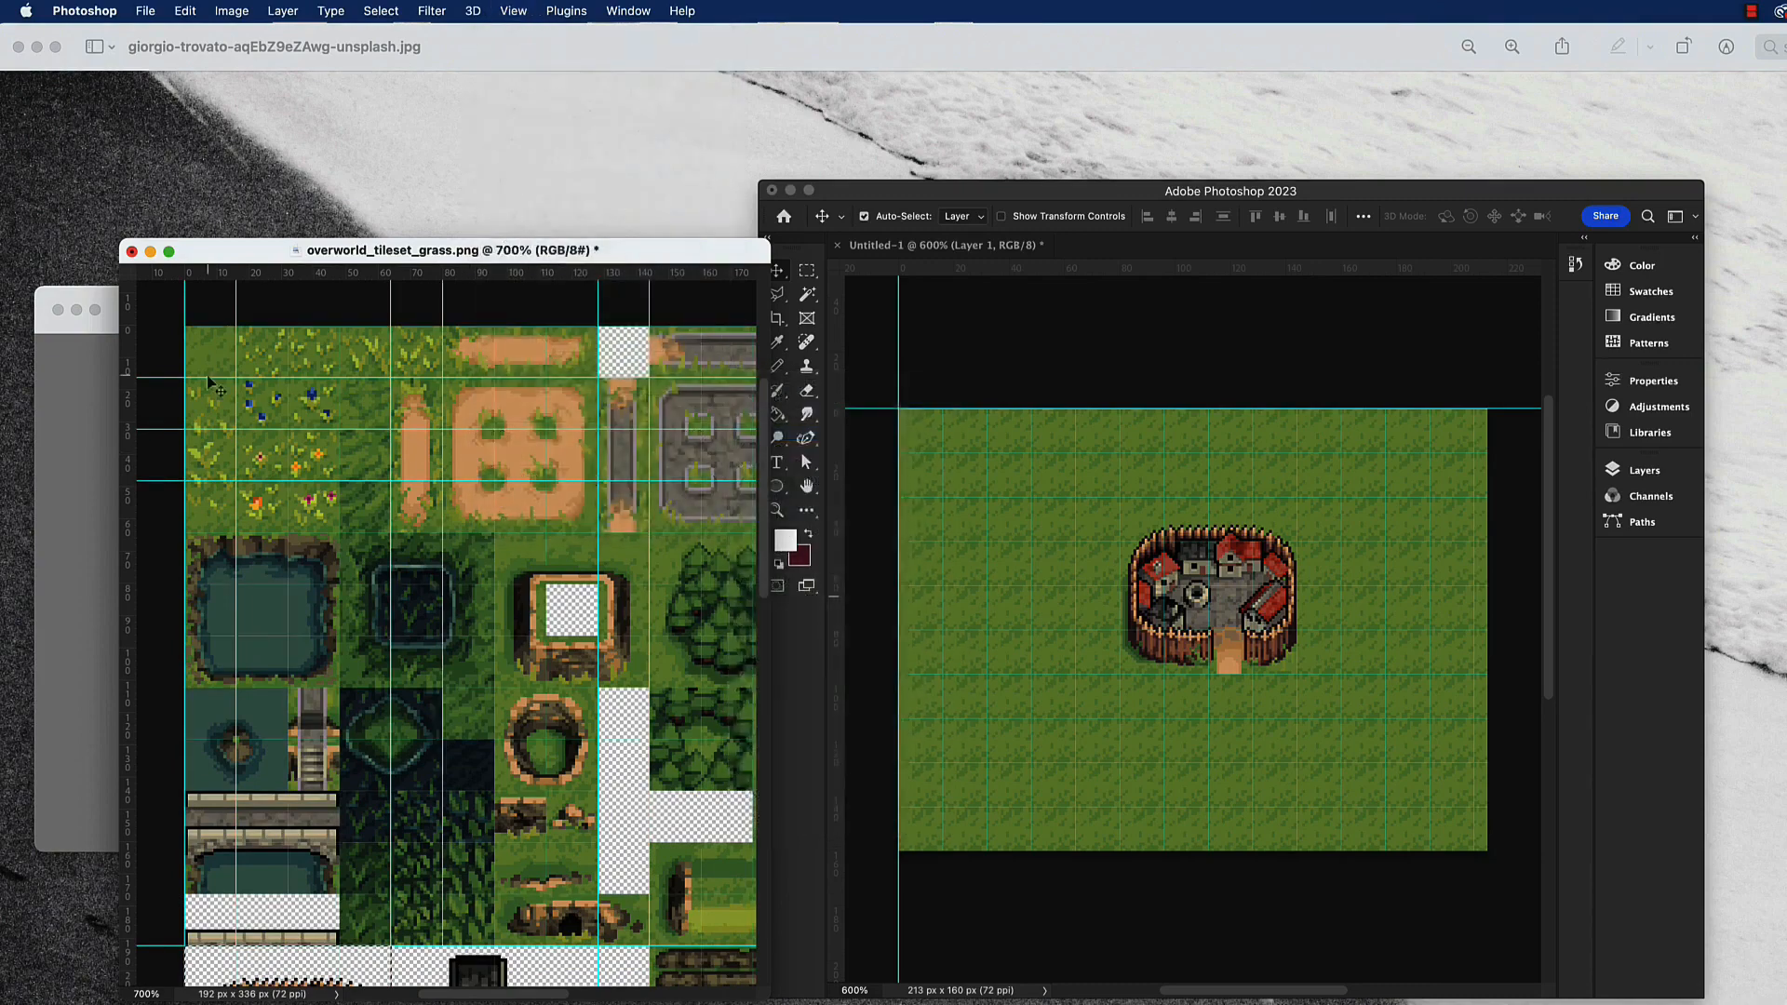
Copy the middle tile of the vertical dirt path and place it in Untitled-1 directly below the town's gate.
left_click(808, 271)
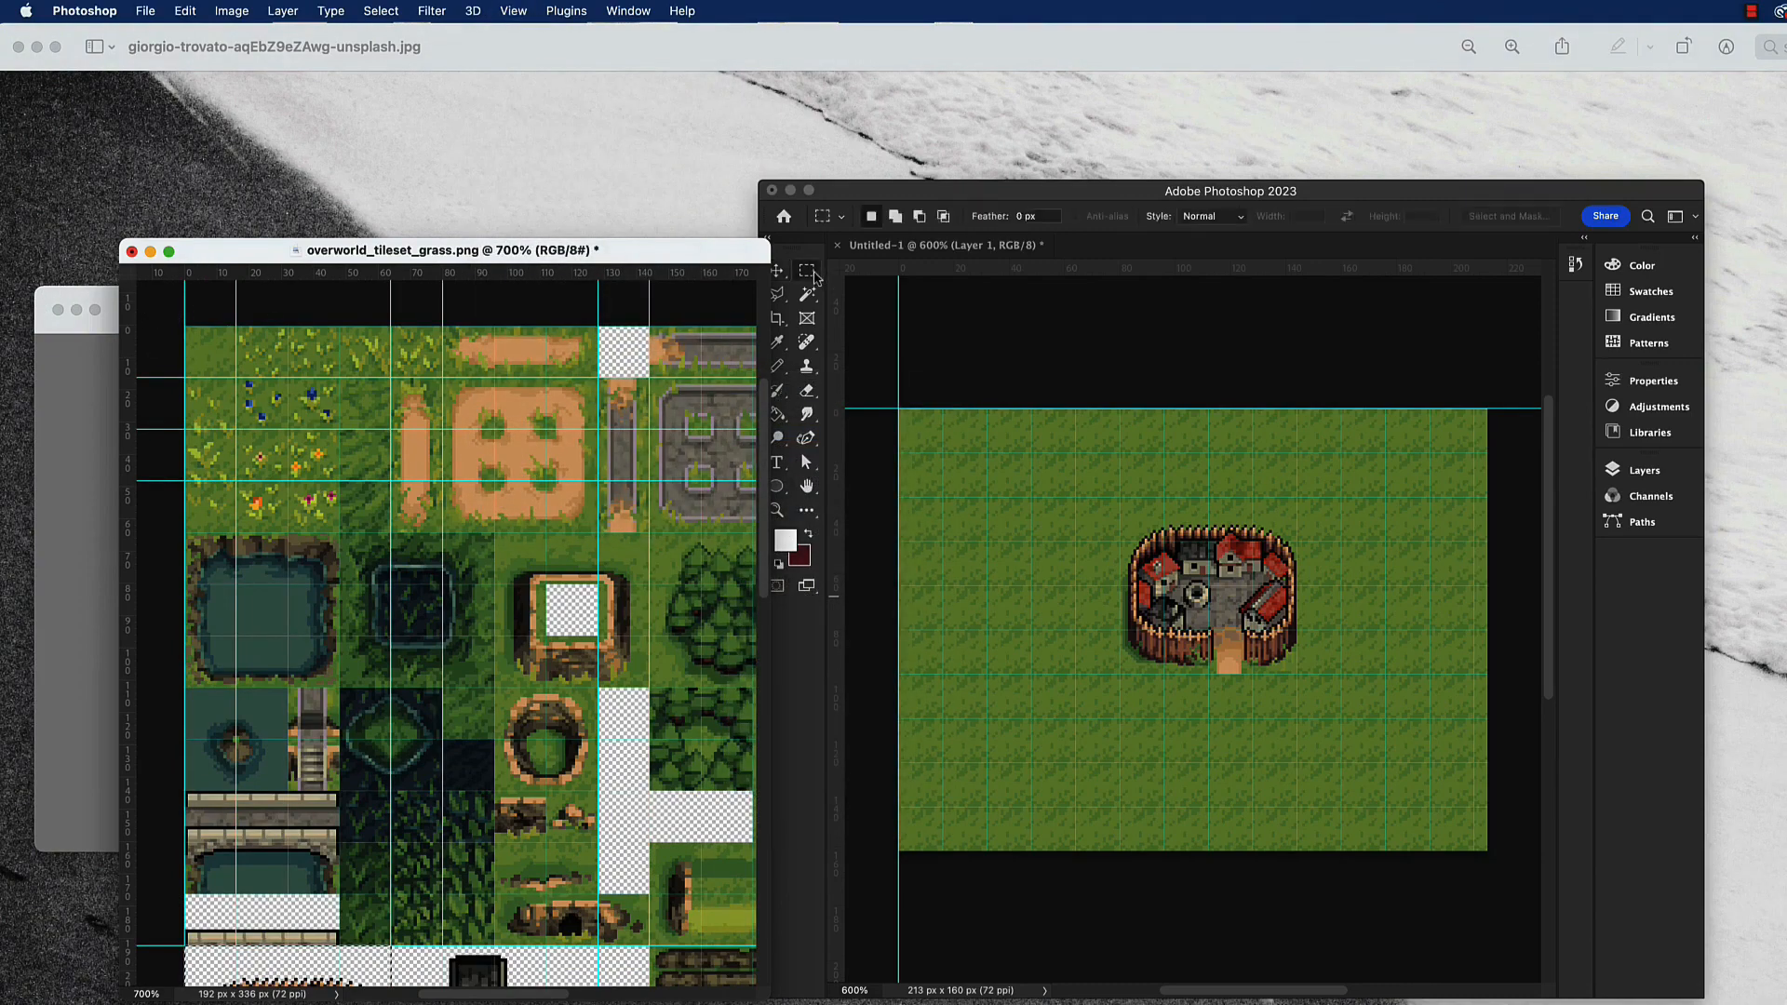
left_click_drag(391, 429, 443, 481)
key("super+c")
left_click(1032, 350)
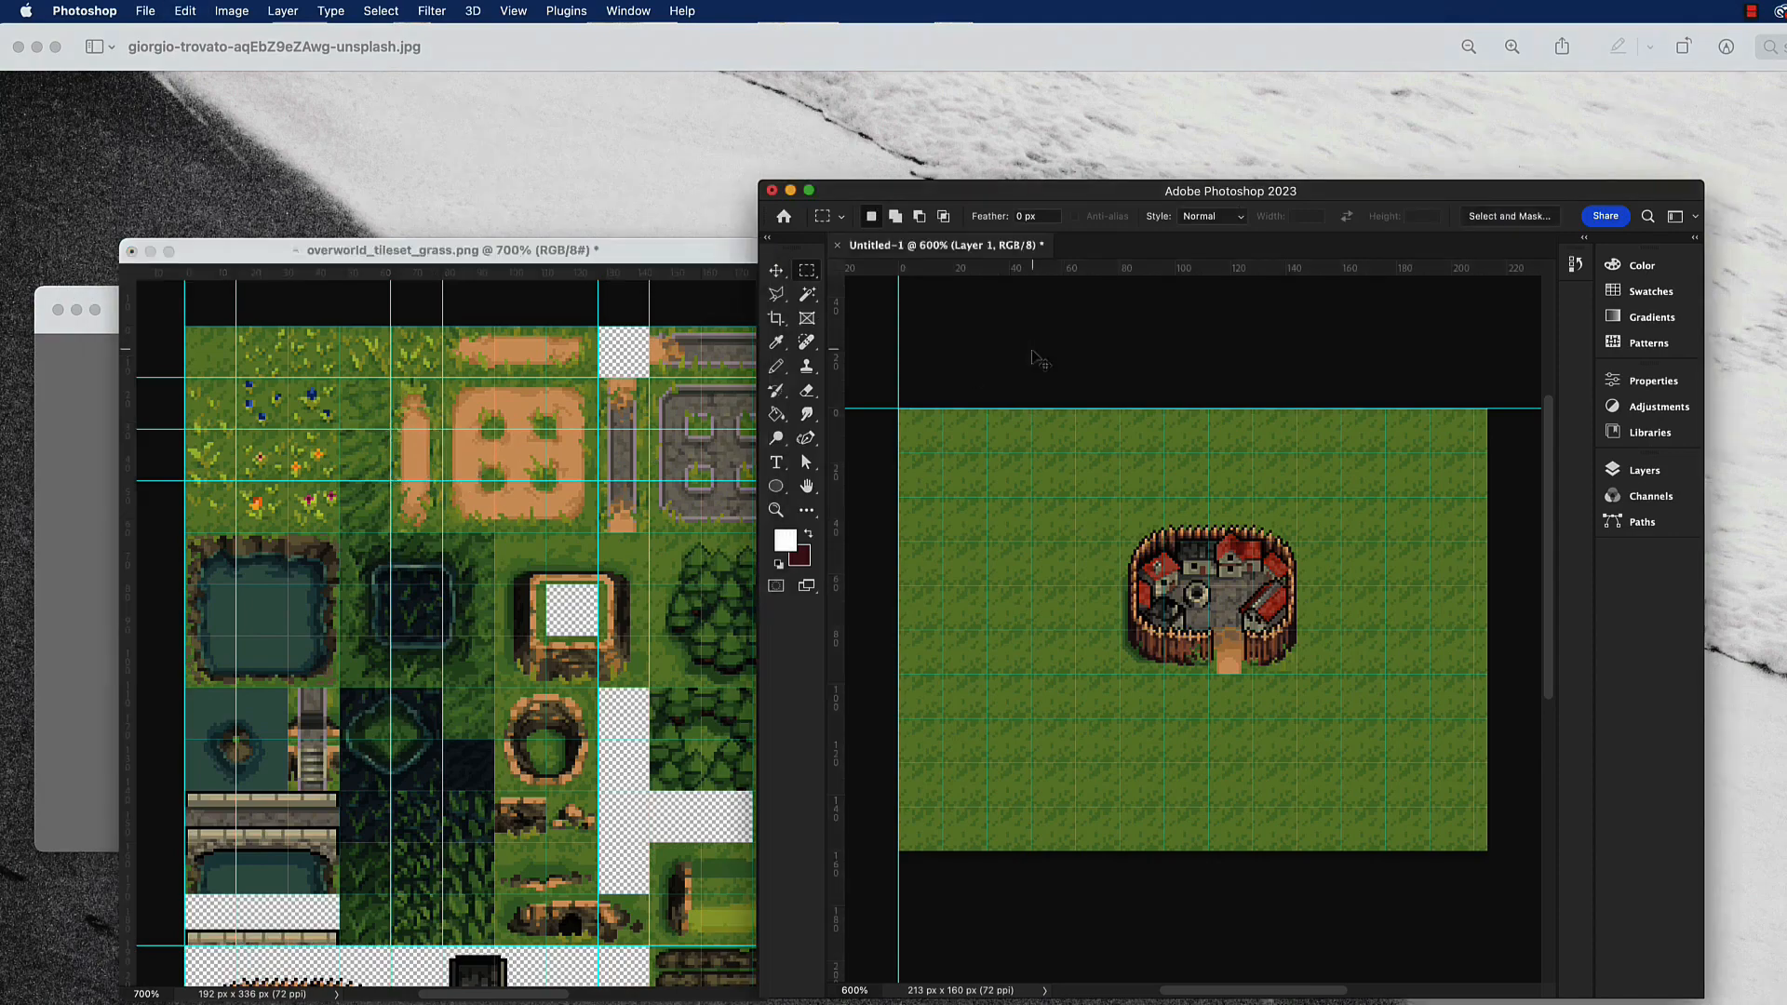
key("super+v")
key("v")
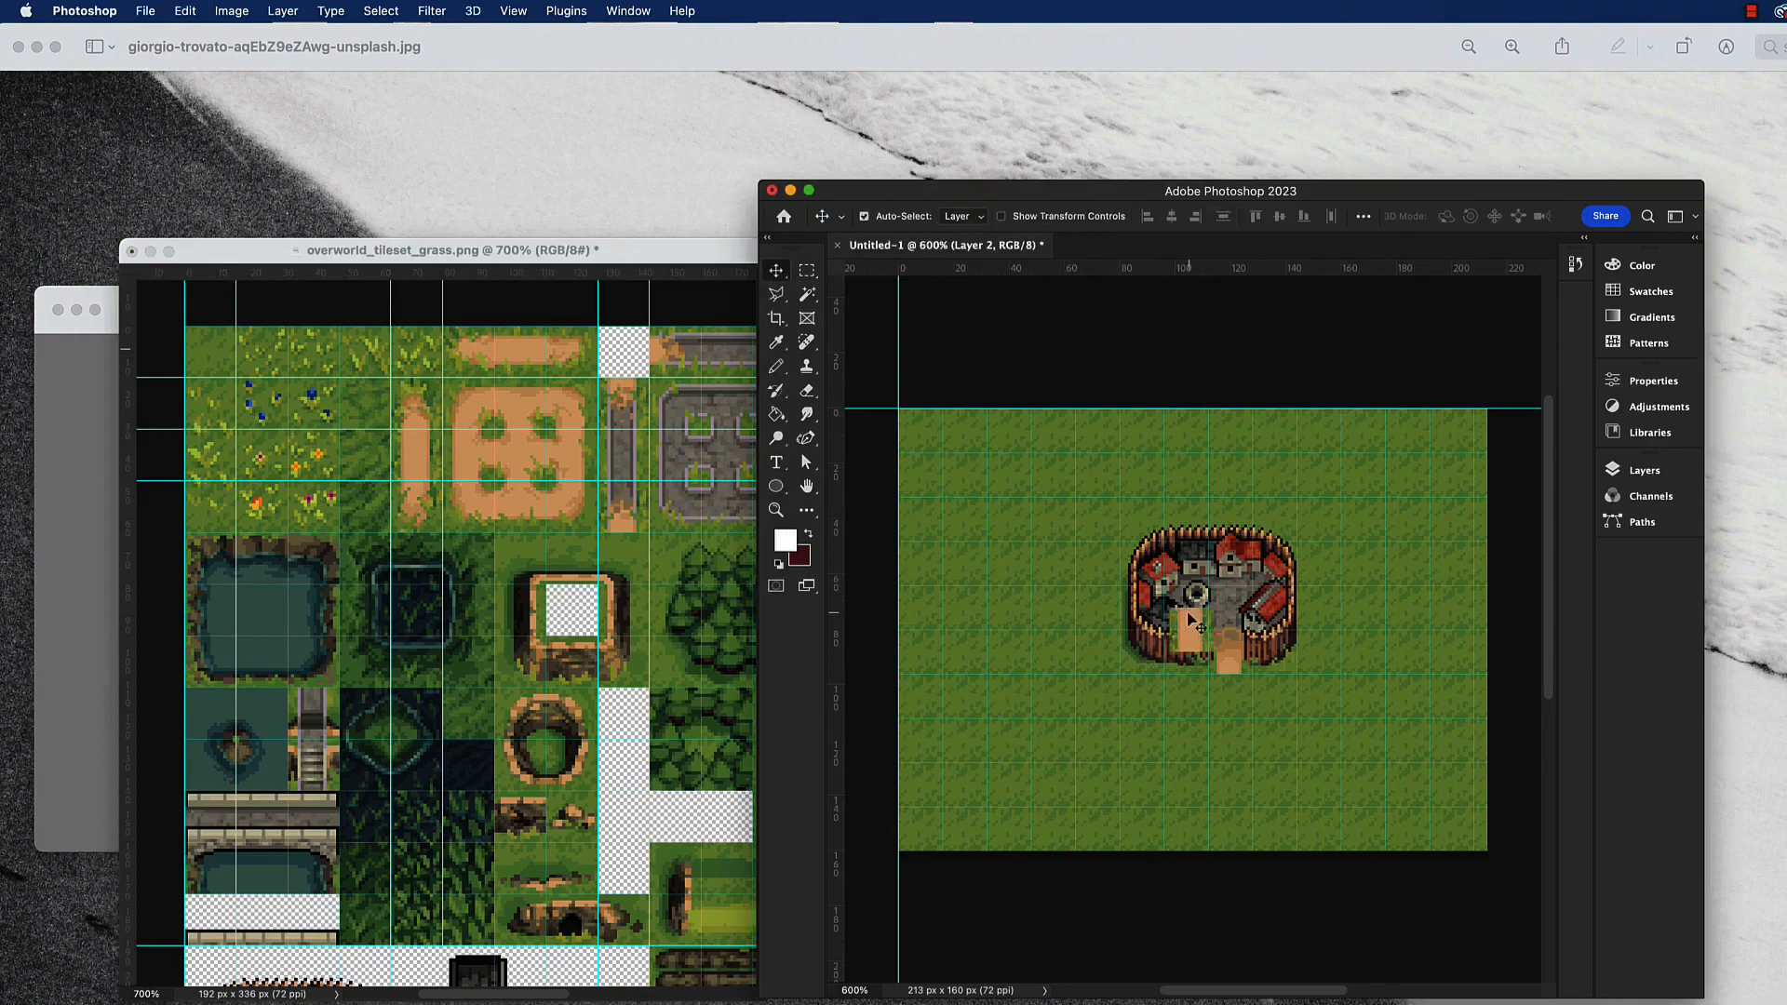
left_click_drag(1191, 620, 1225, 717)
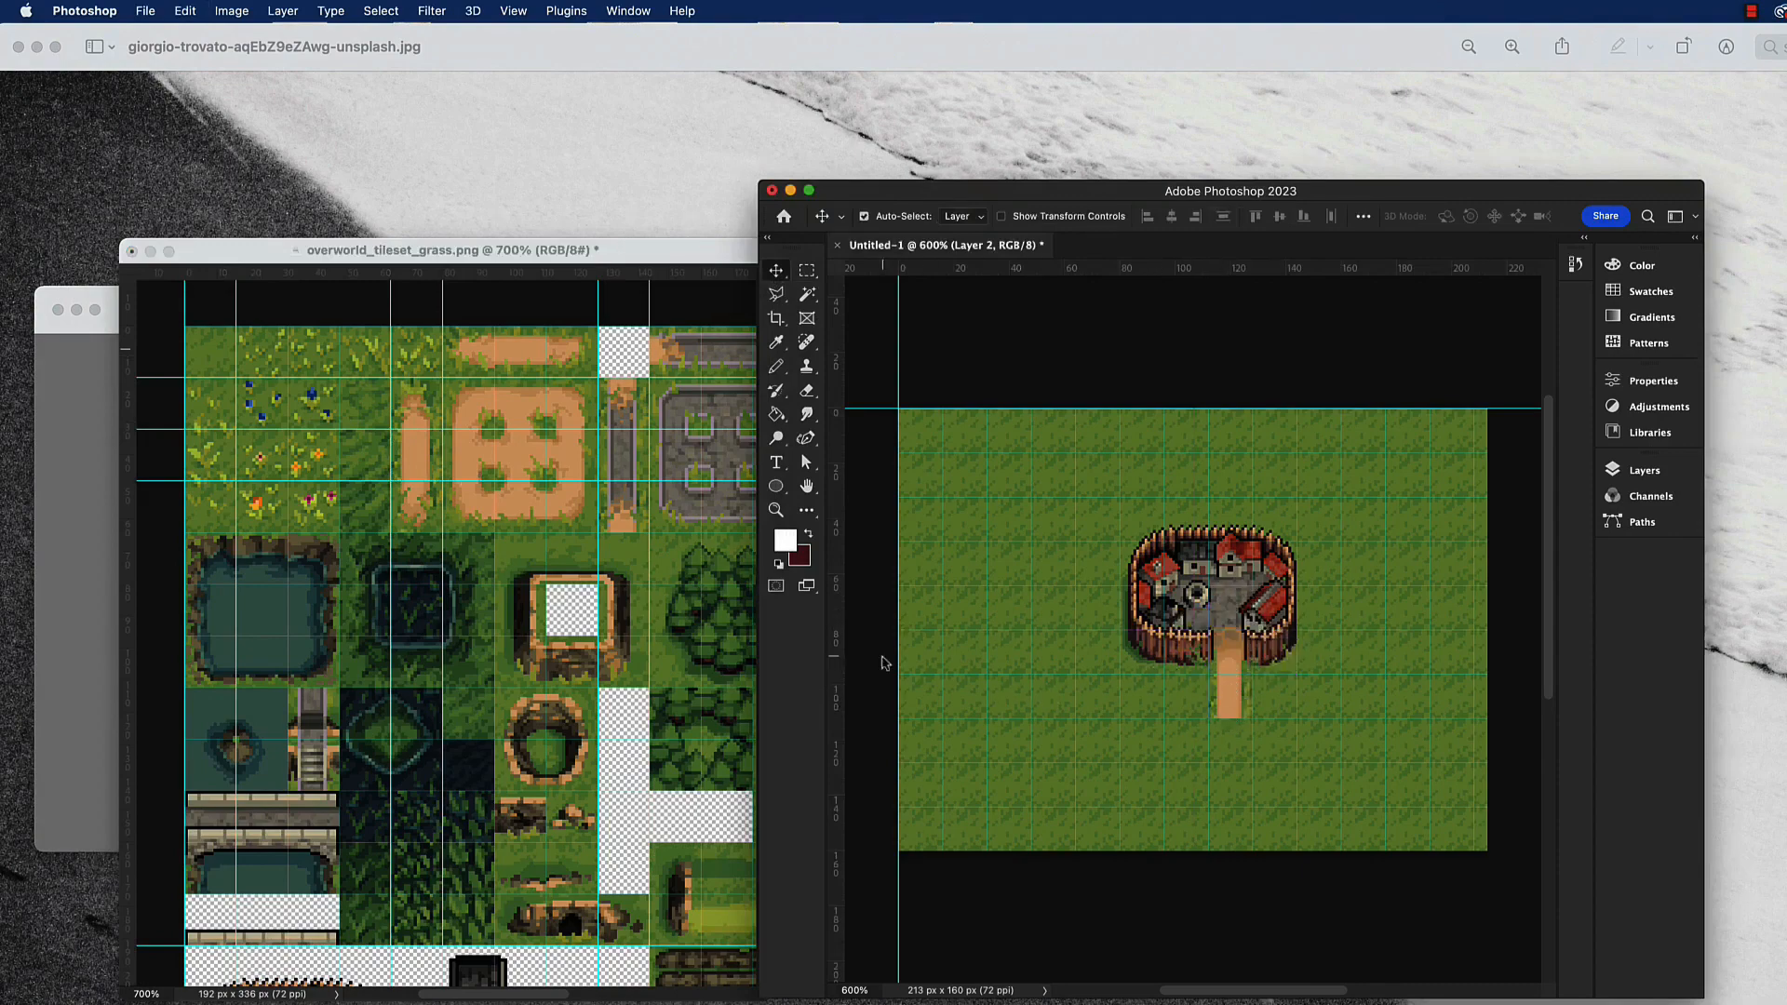
Copy the bottom-left corner tile of the dirt path block and place it below the straight path in Untitled-1.
scroll(615, 606, "right", 3)
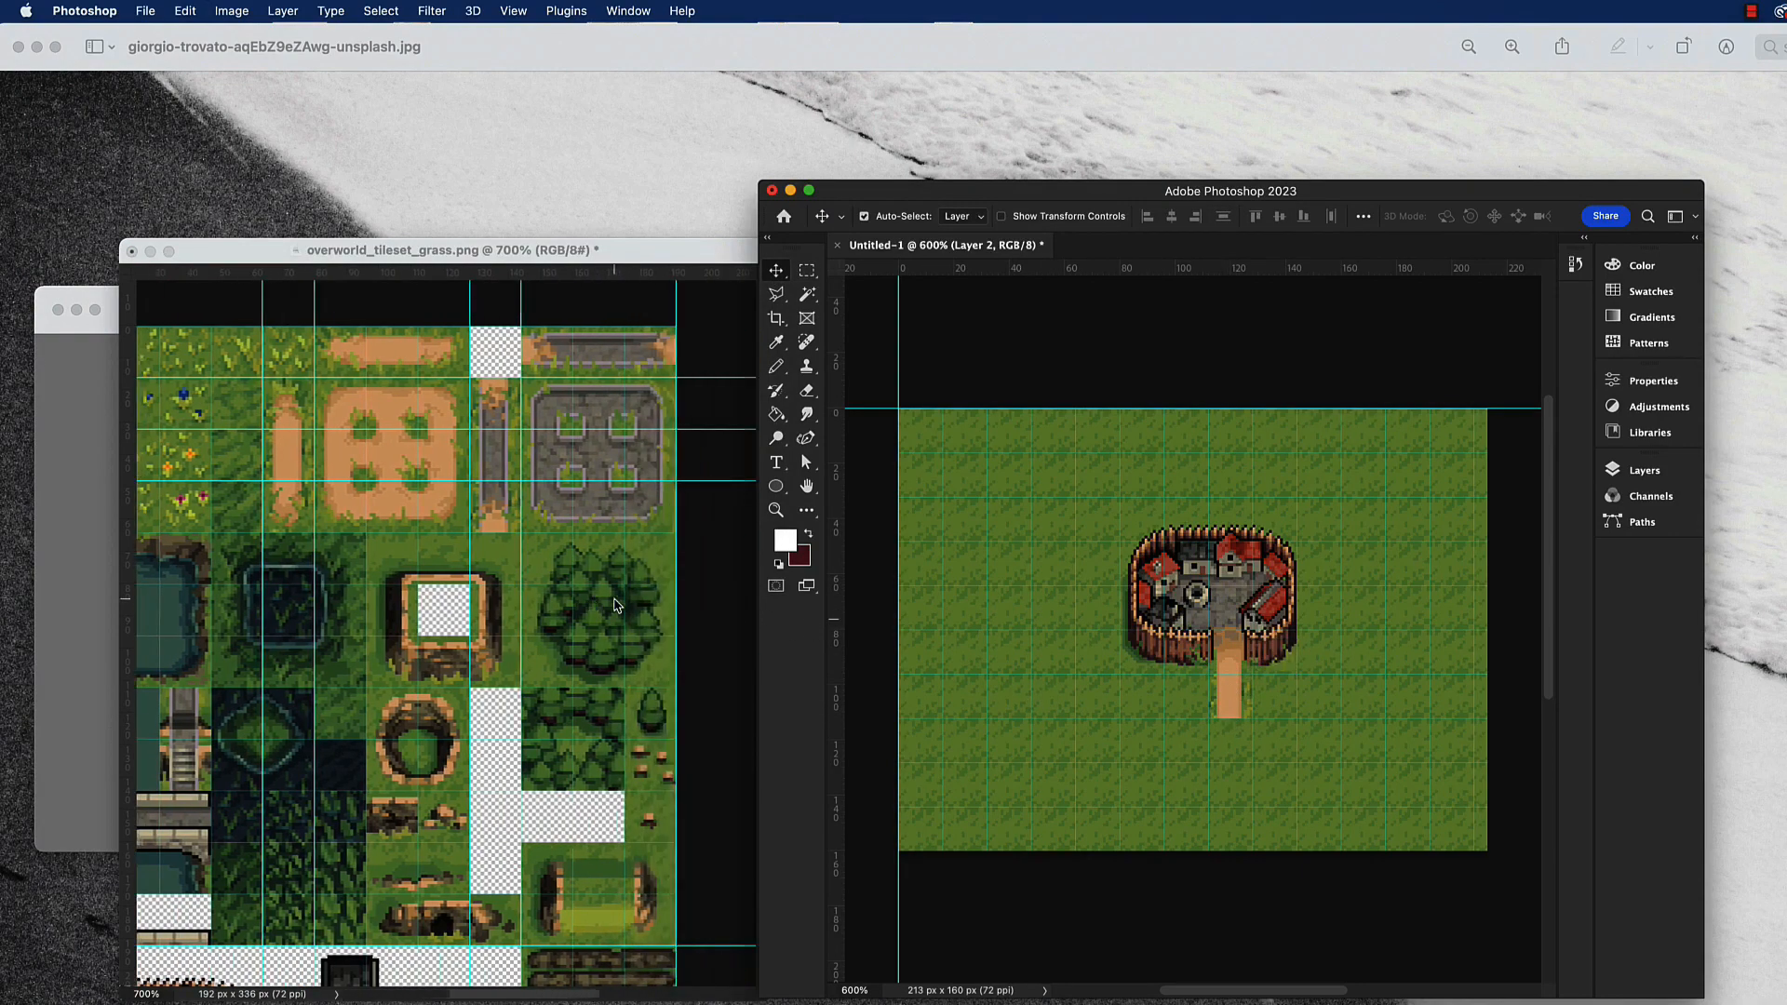
scroll(614, 606, "down", 3)
scroll(615, 605, "left", 2)
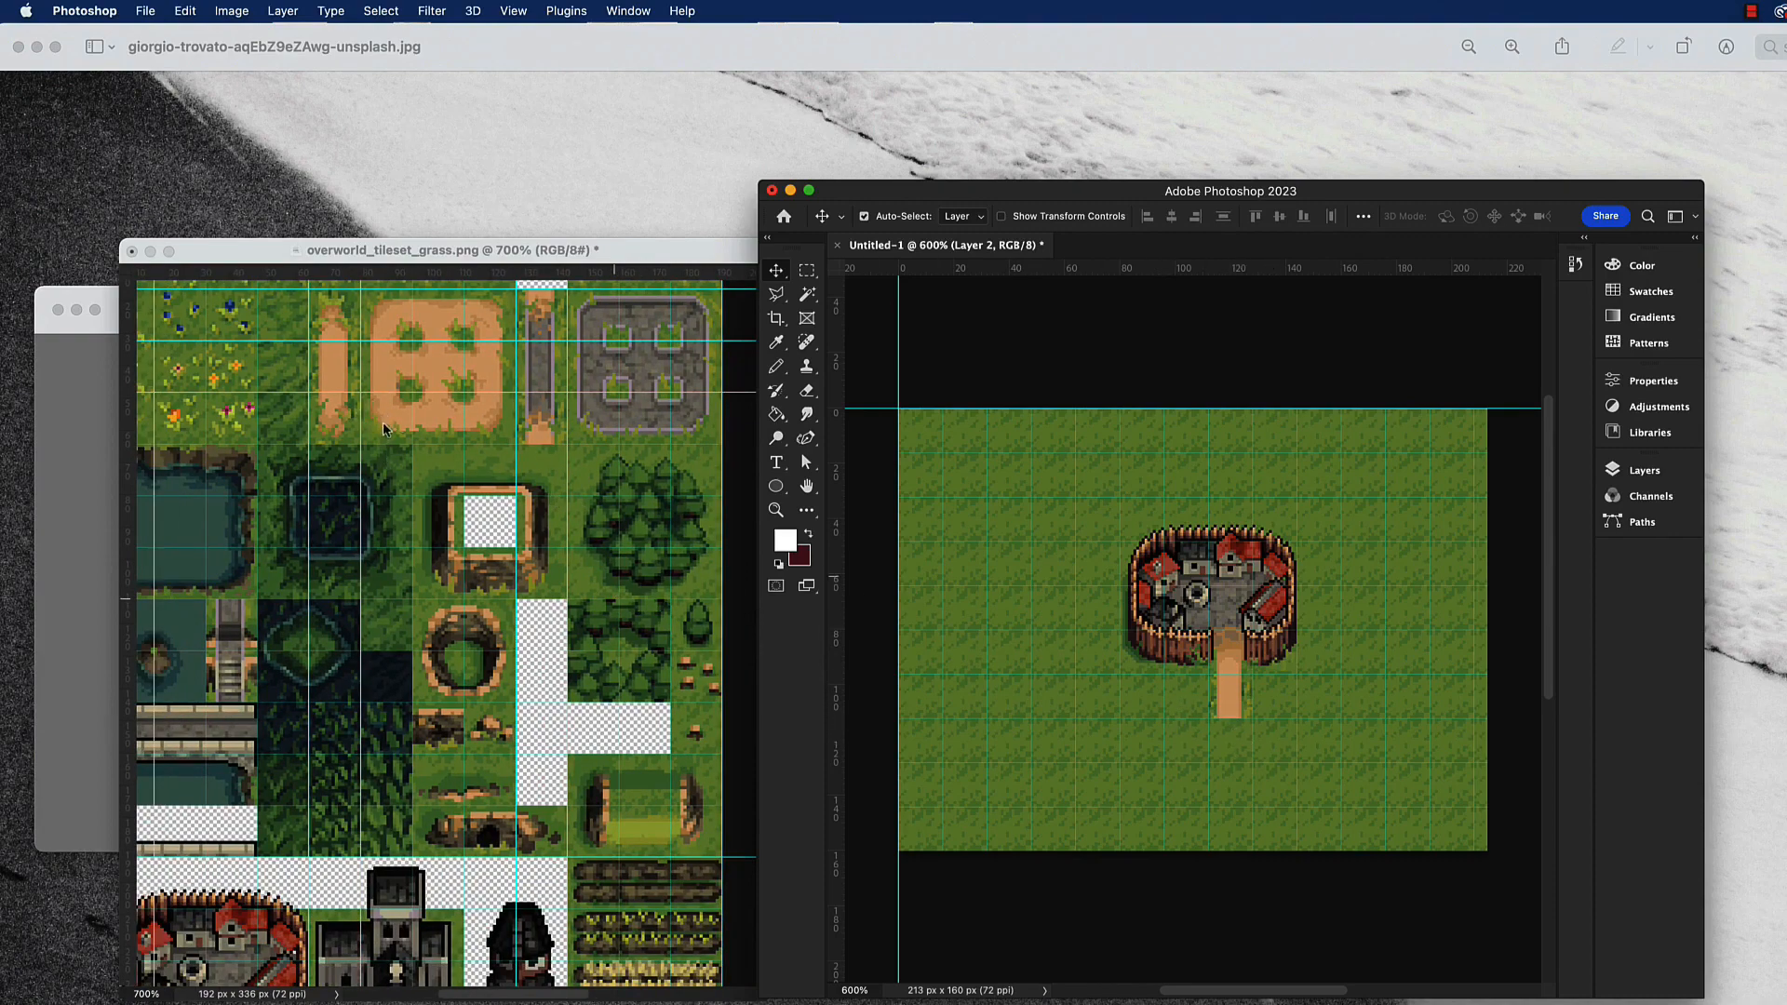
key("m")
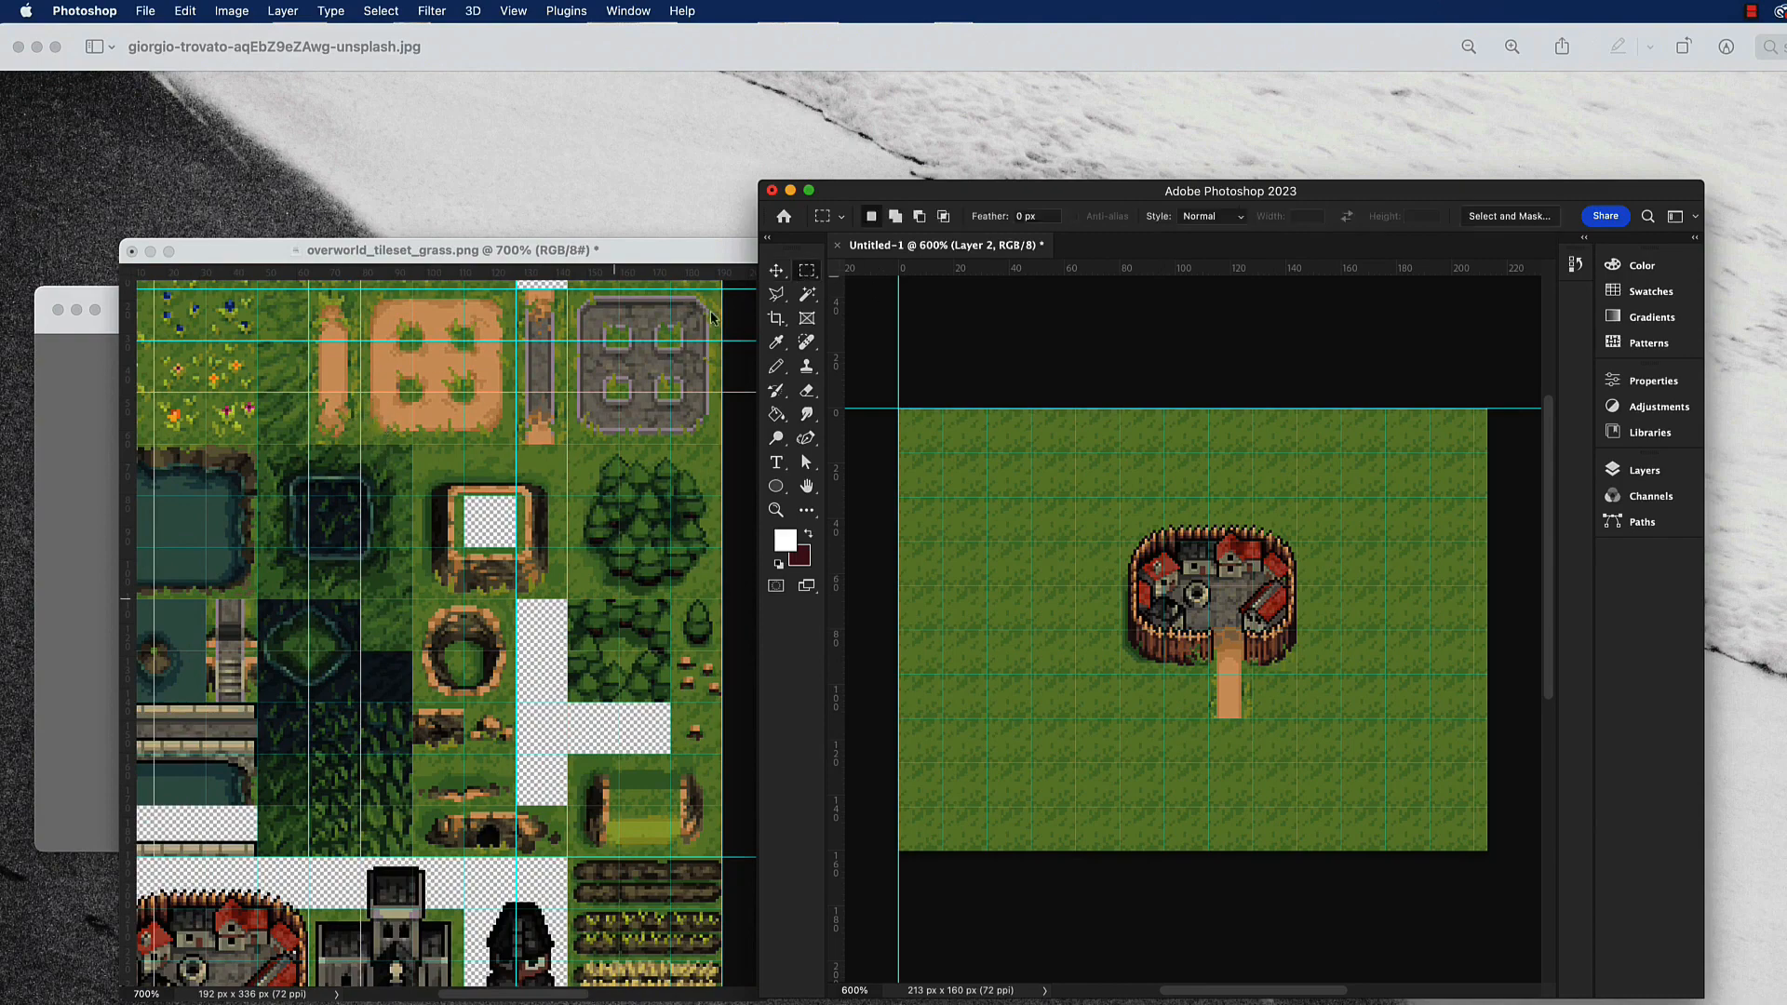
left_click(318, 400)
left_click_drag(360, 341, 411, 443)
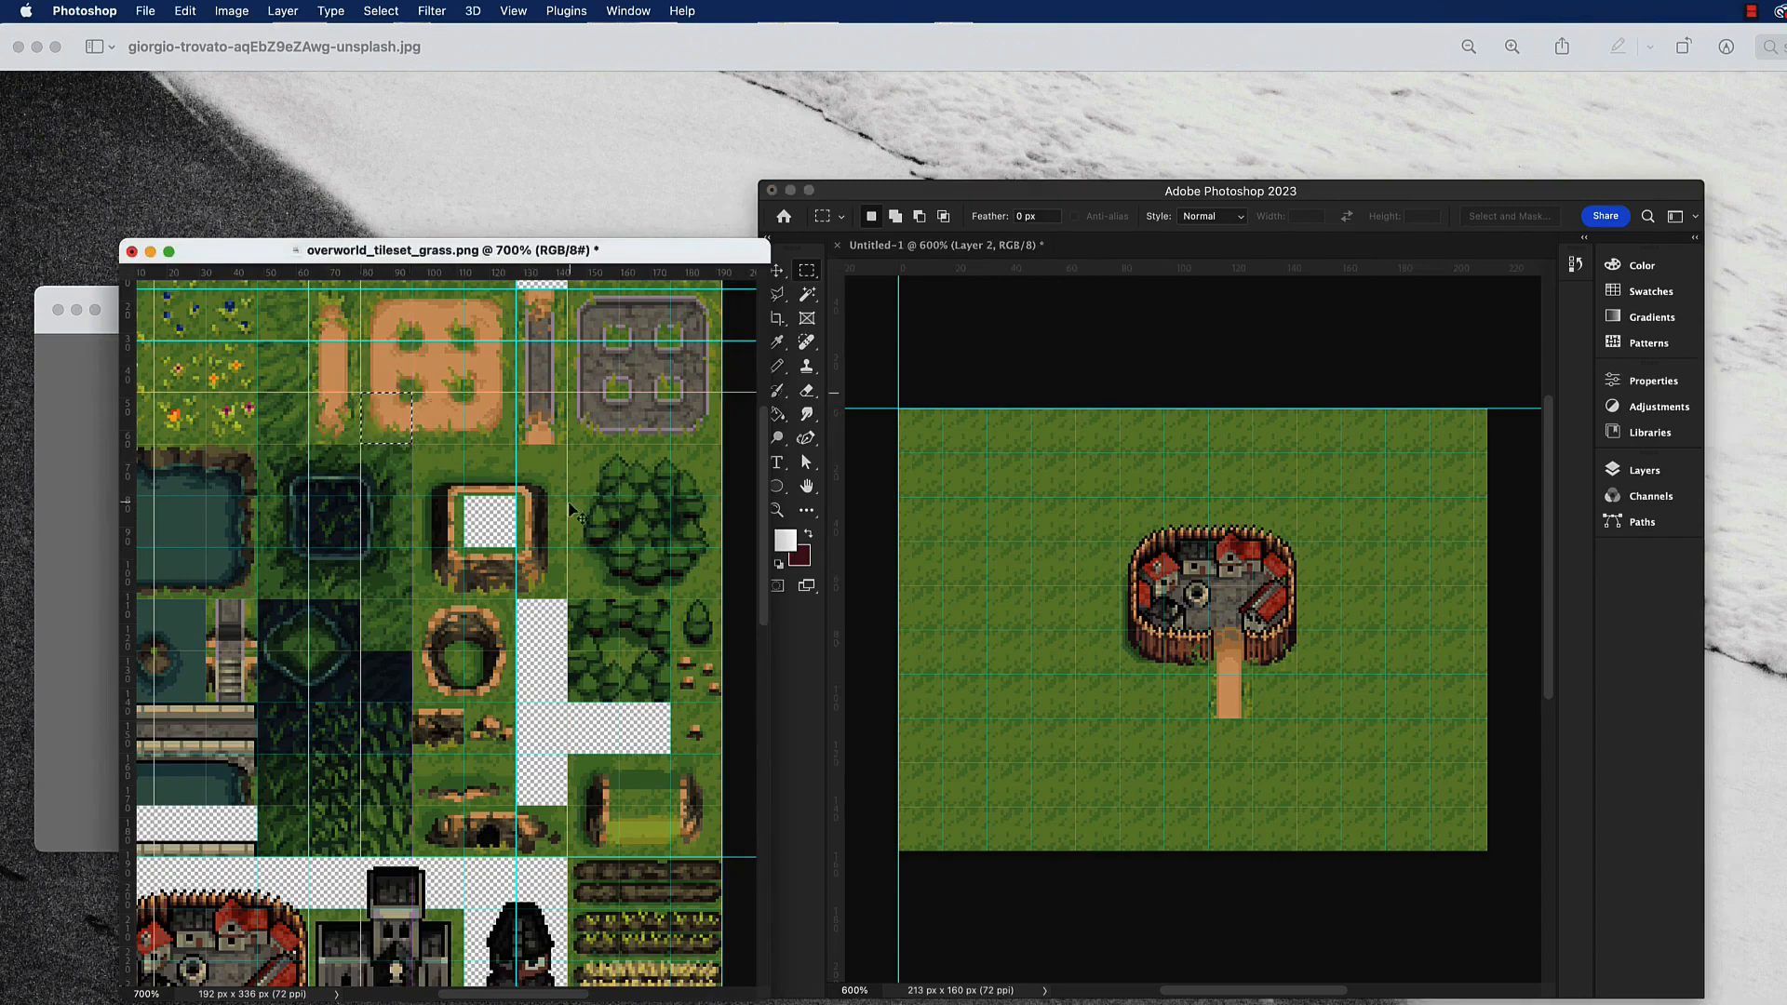
left_click(1090, 605)
key("cmd+v")
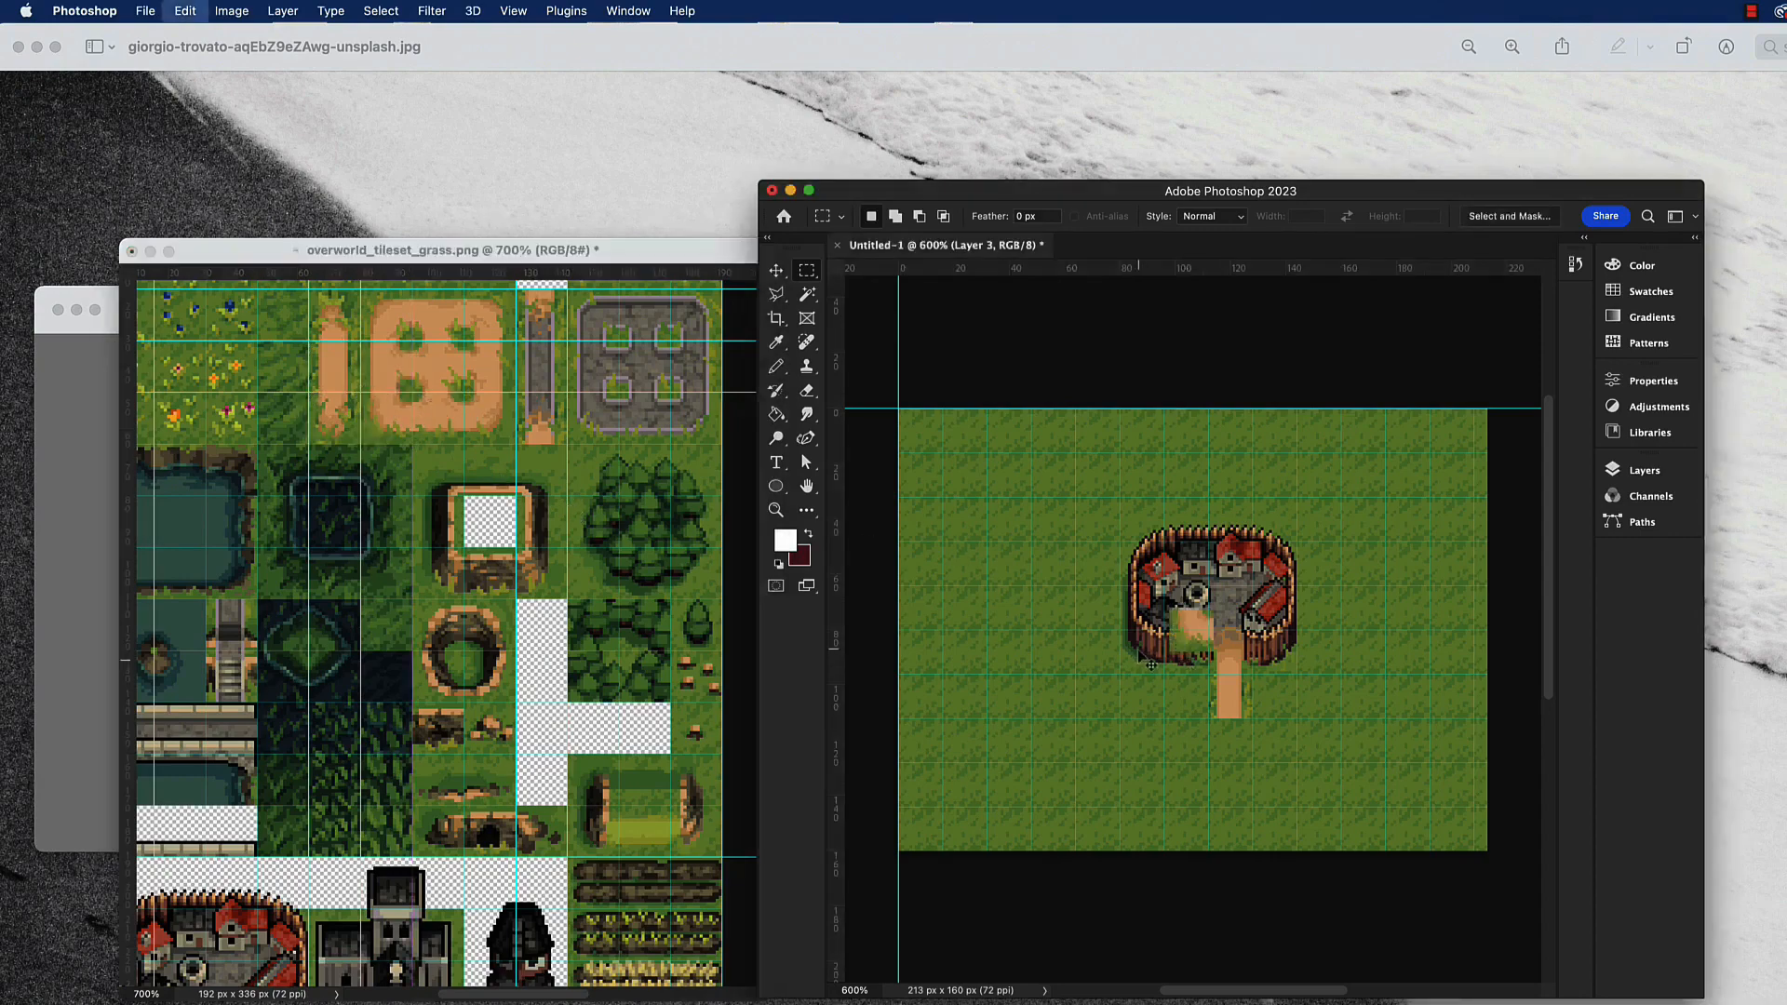
left_click(778, 272)
left_click_drag(1187, 649, 1228, 762)
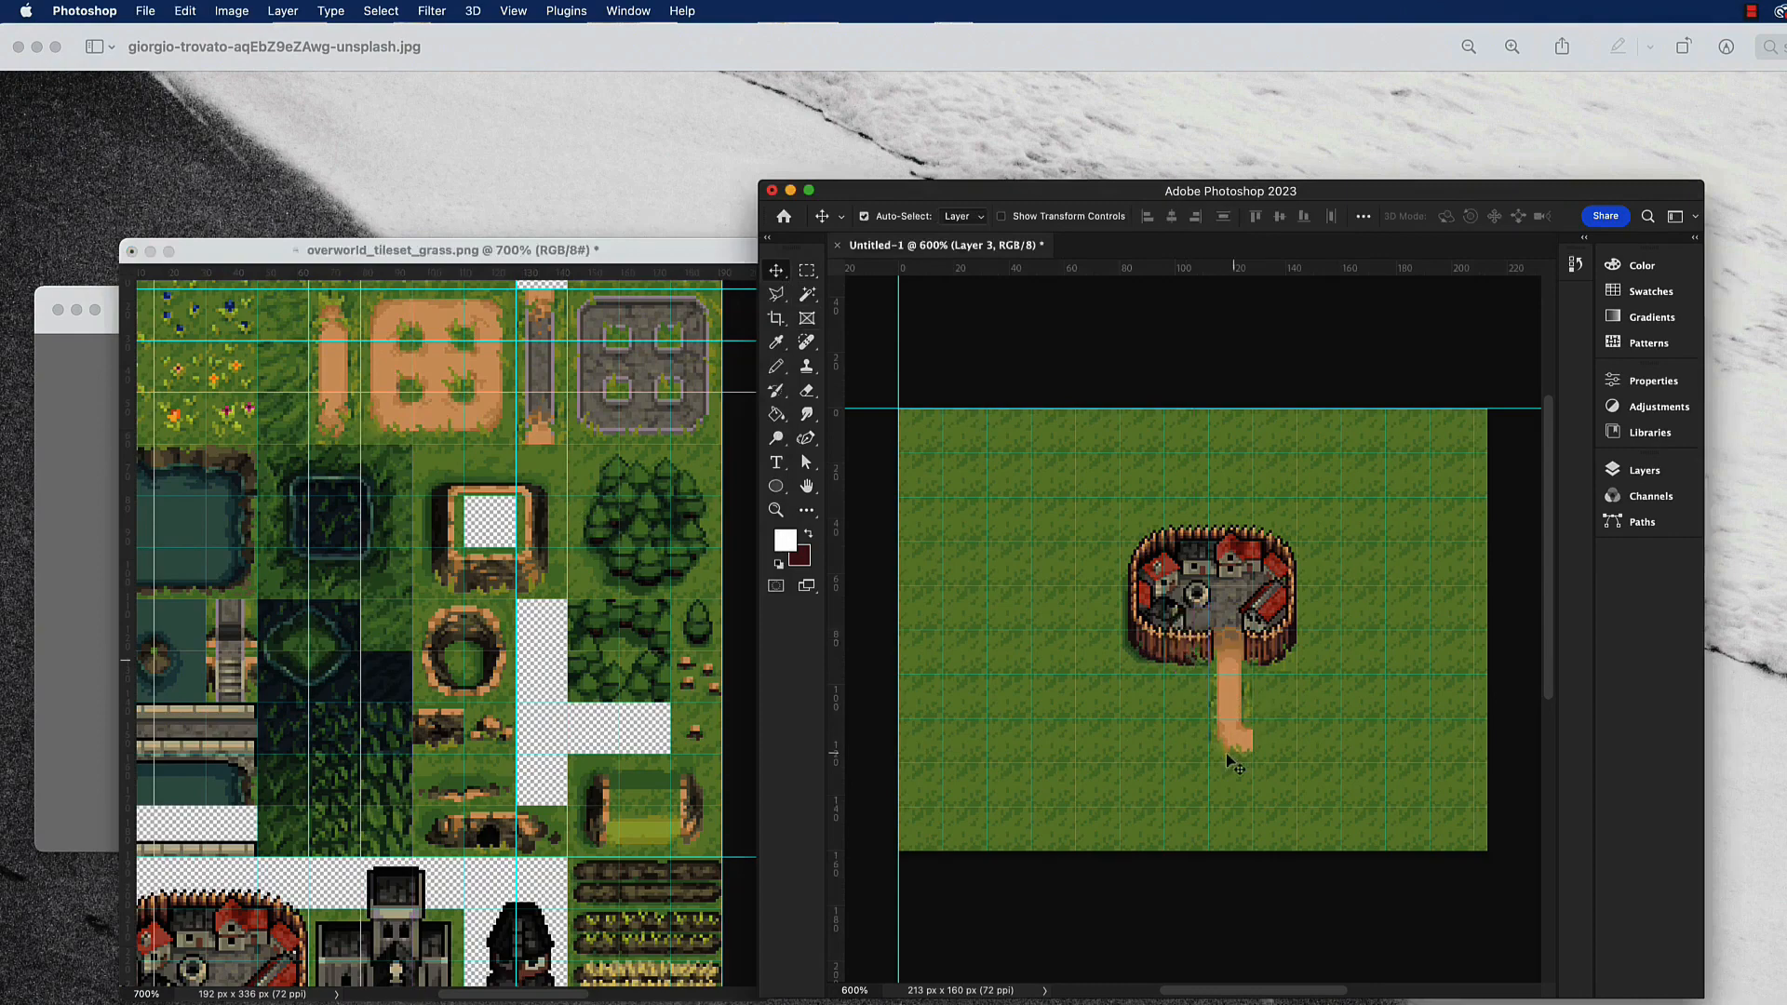
Look through the path, terrain and building tiles in overworld_tileset_grass.png for the road's next piece.
left_click(409, 391)
left_click(442, 365)
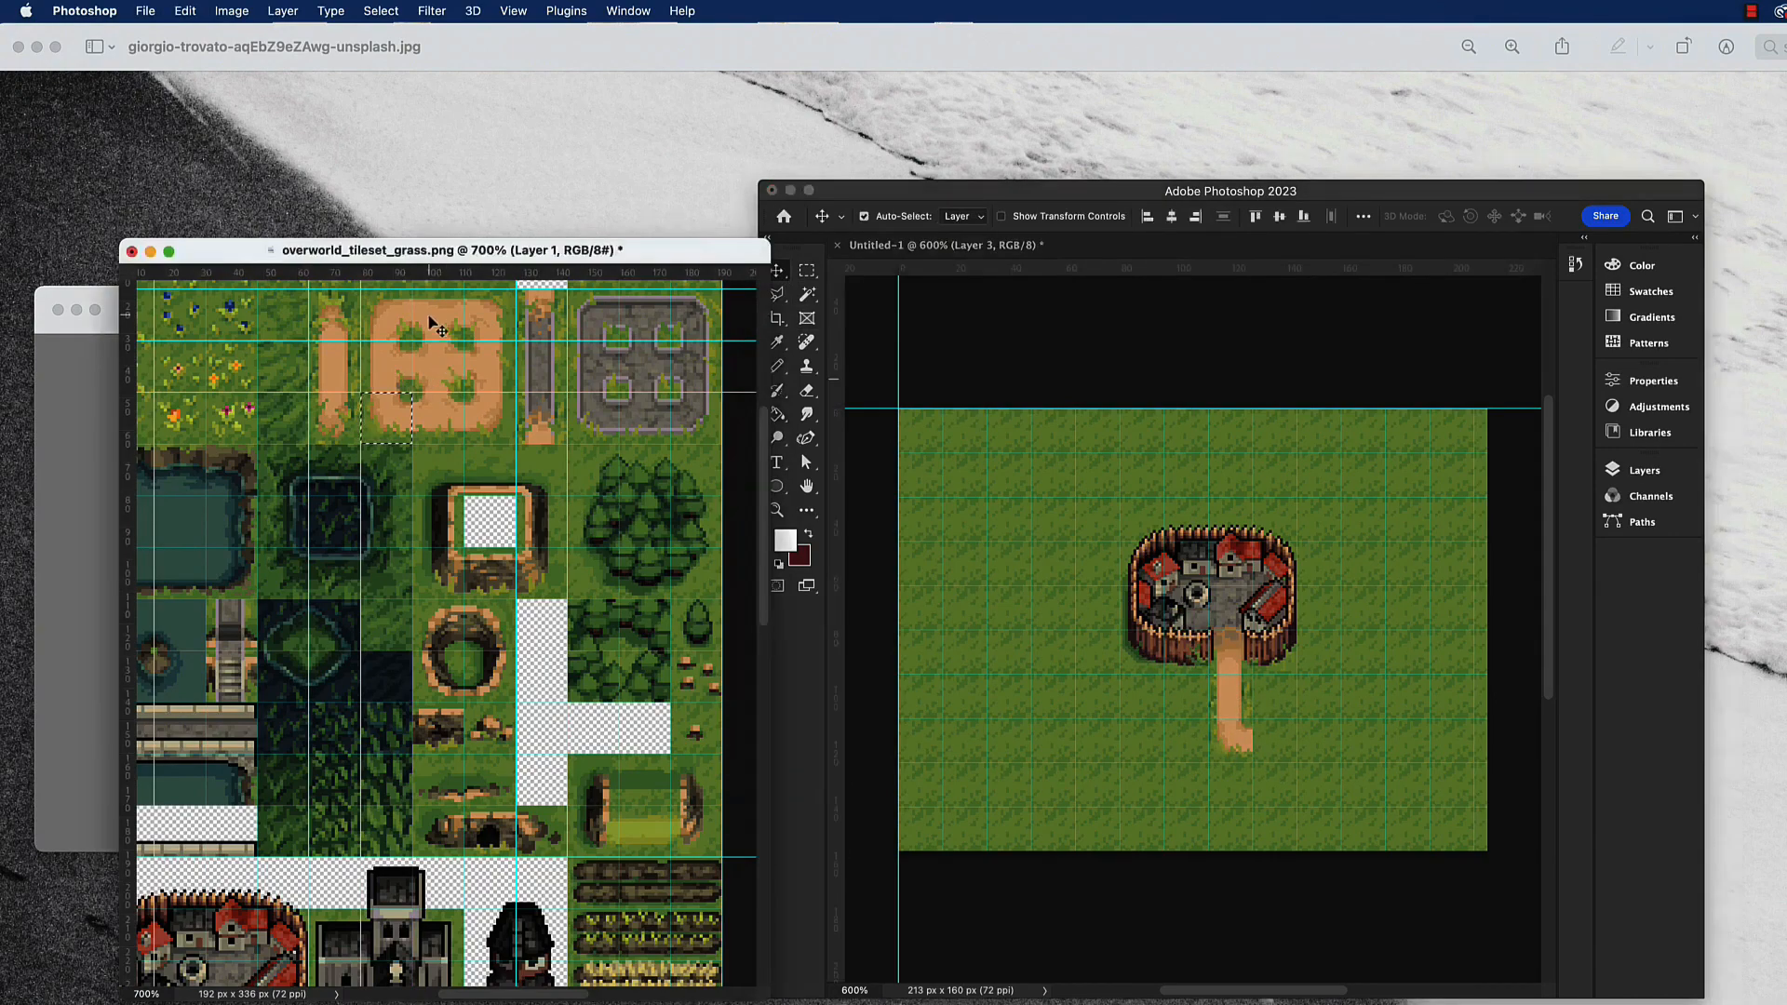
scroll(491, 465, "left", 4)
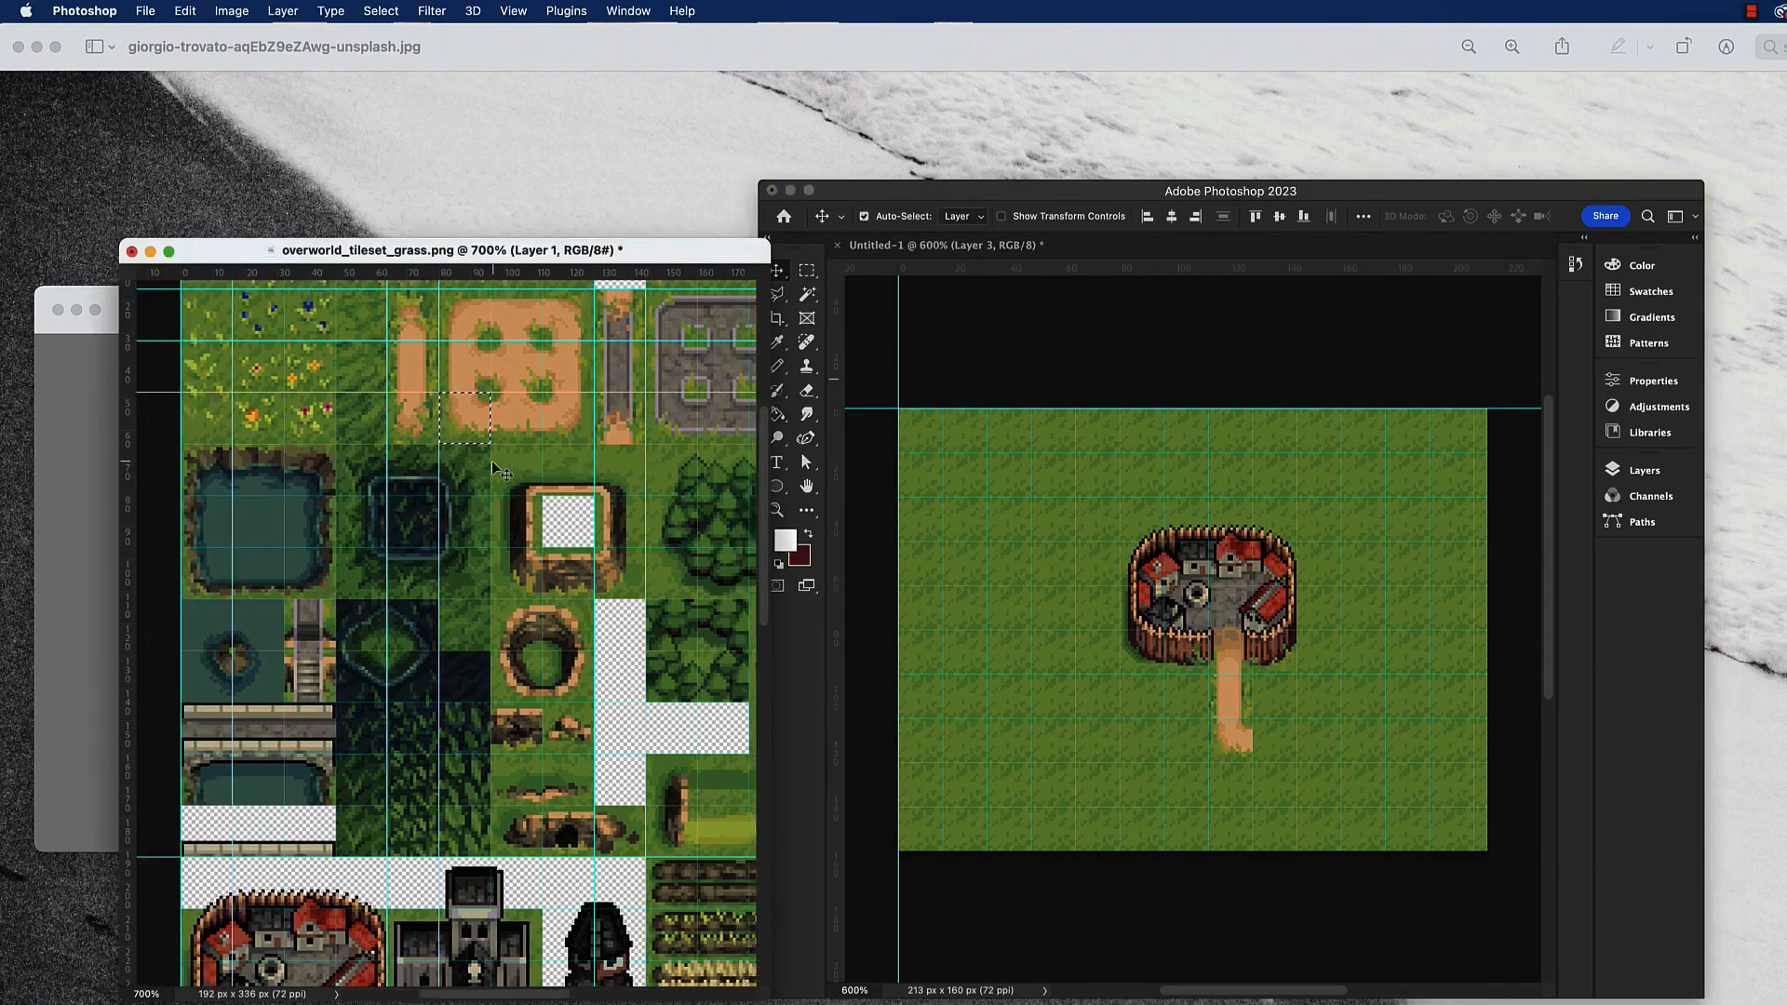
scroll(492, 461, "down", 10)
scroll(491, 460, "right", 3)
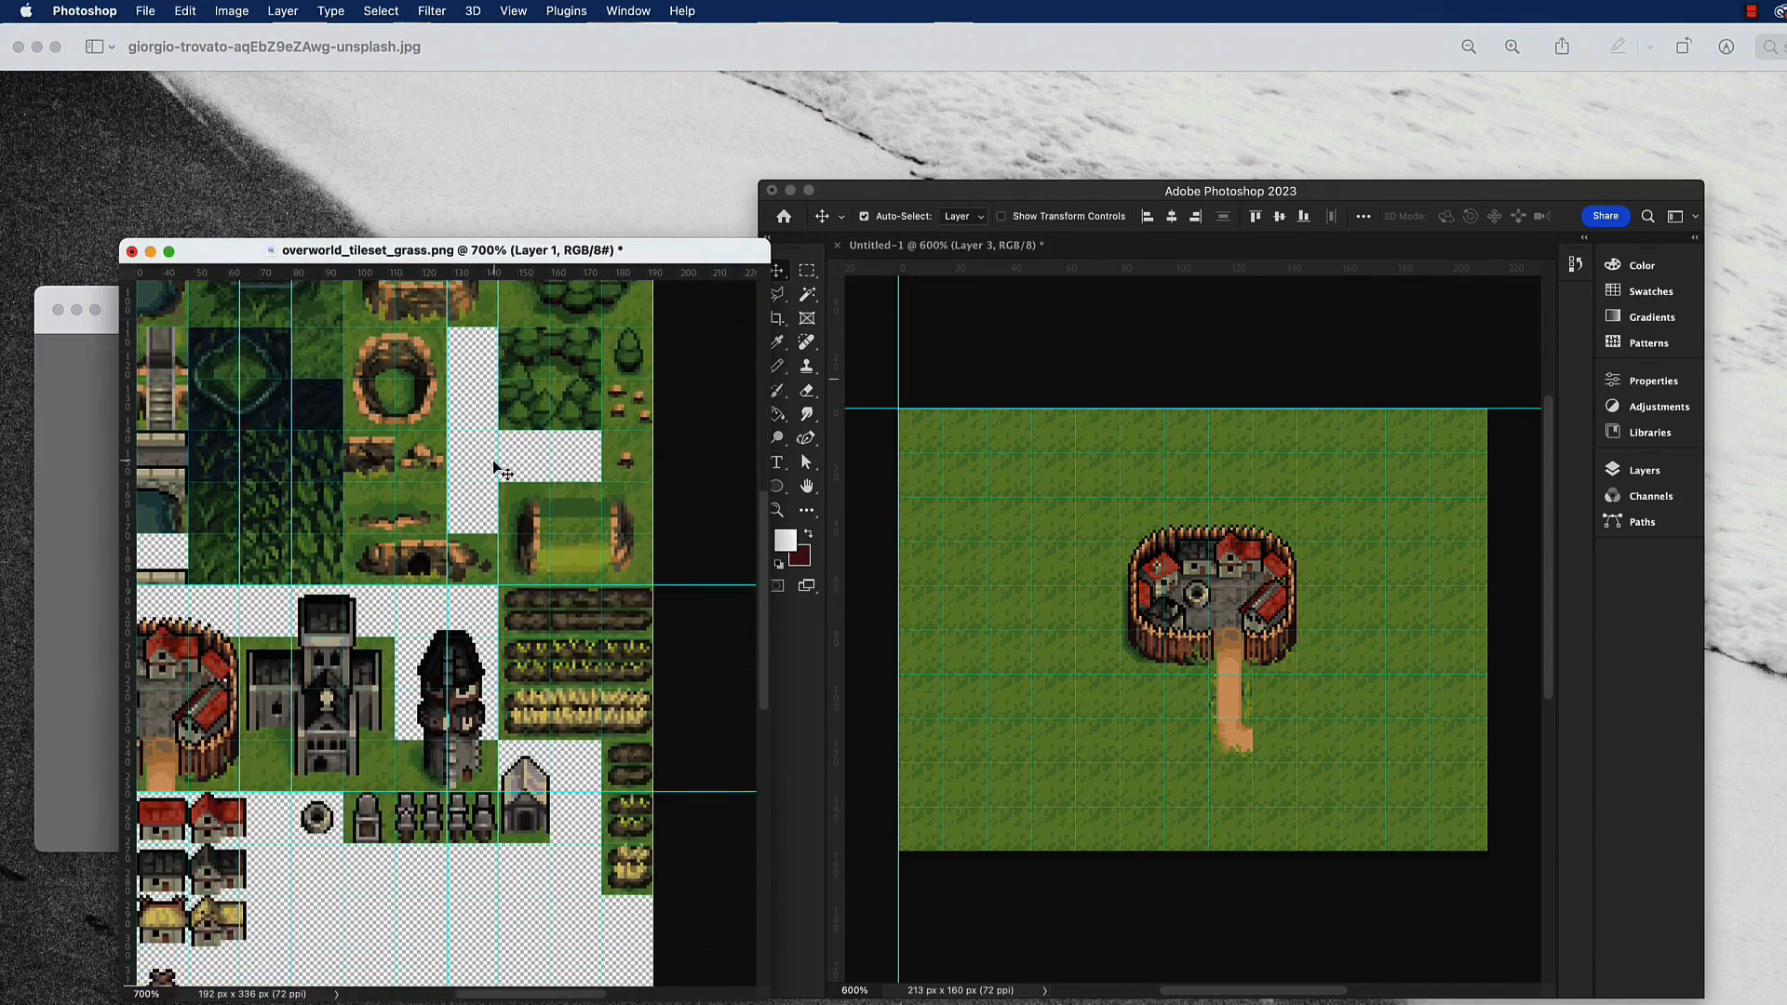
scroll(494, 464, "up", 7)
scroll(495, 465, "left", 2)
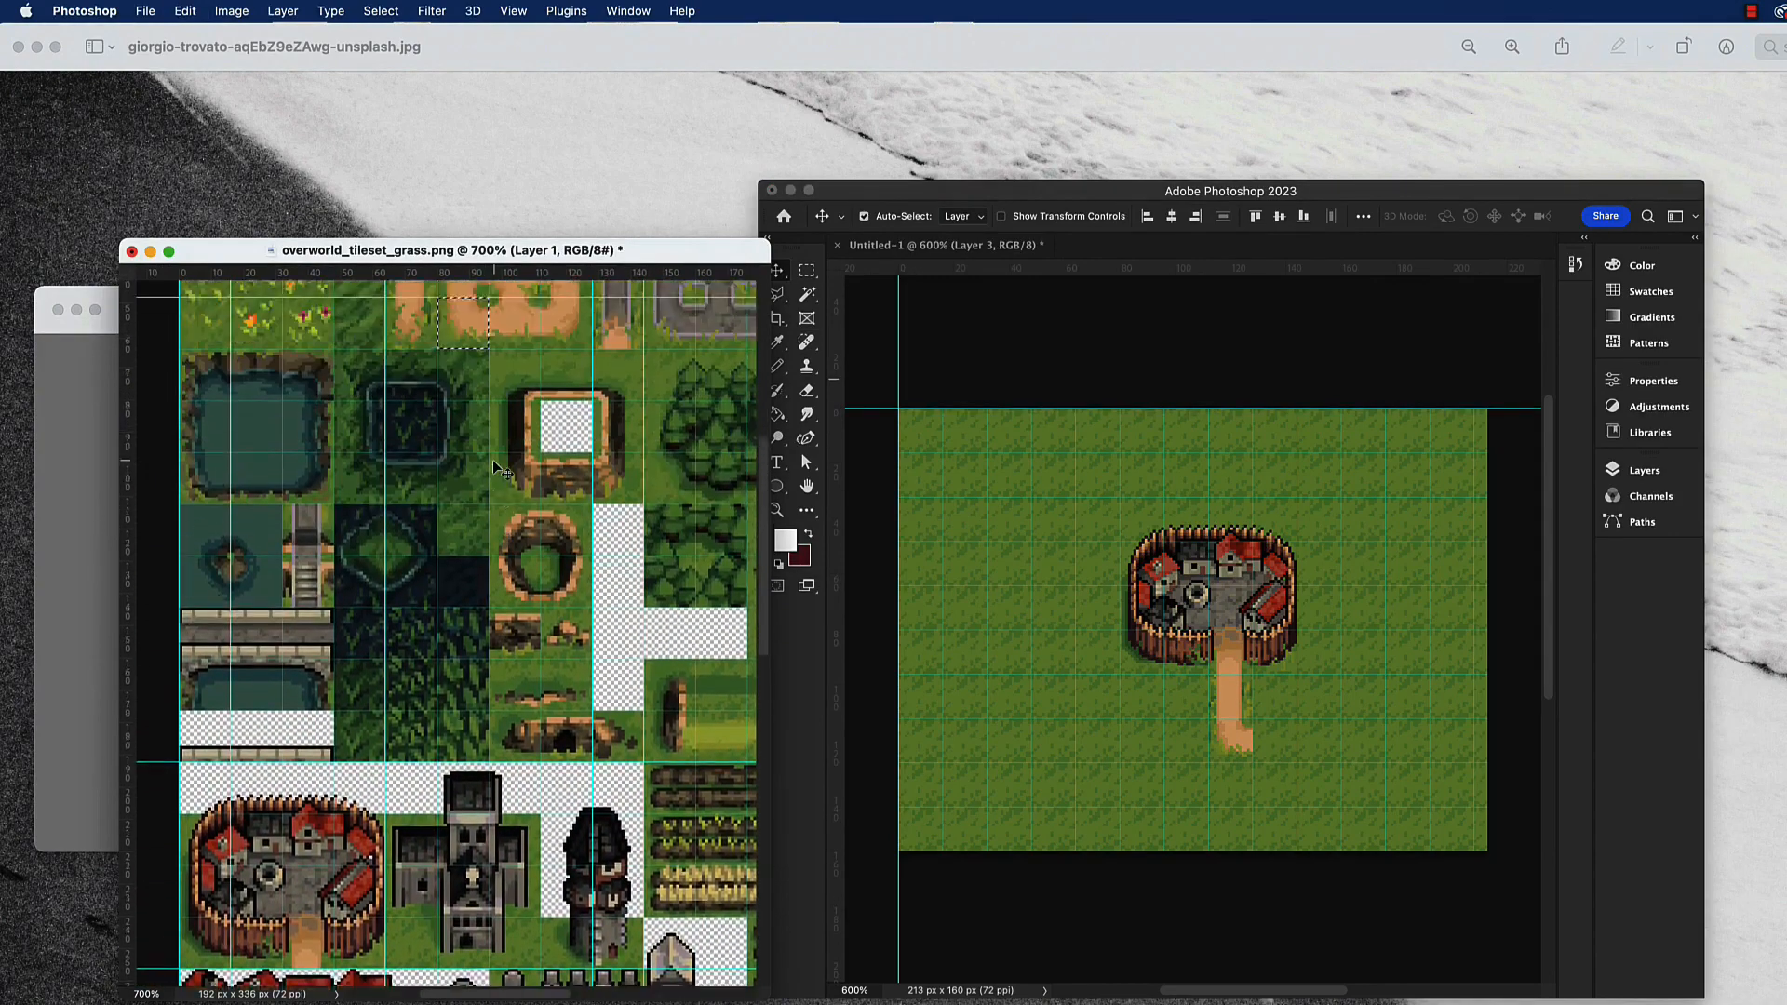
scroll(493, 465, "up", 5)
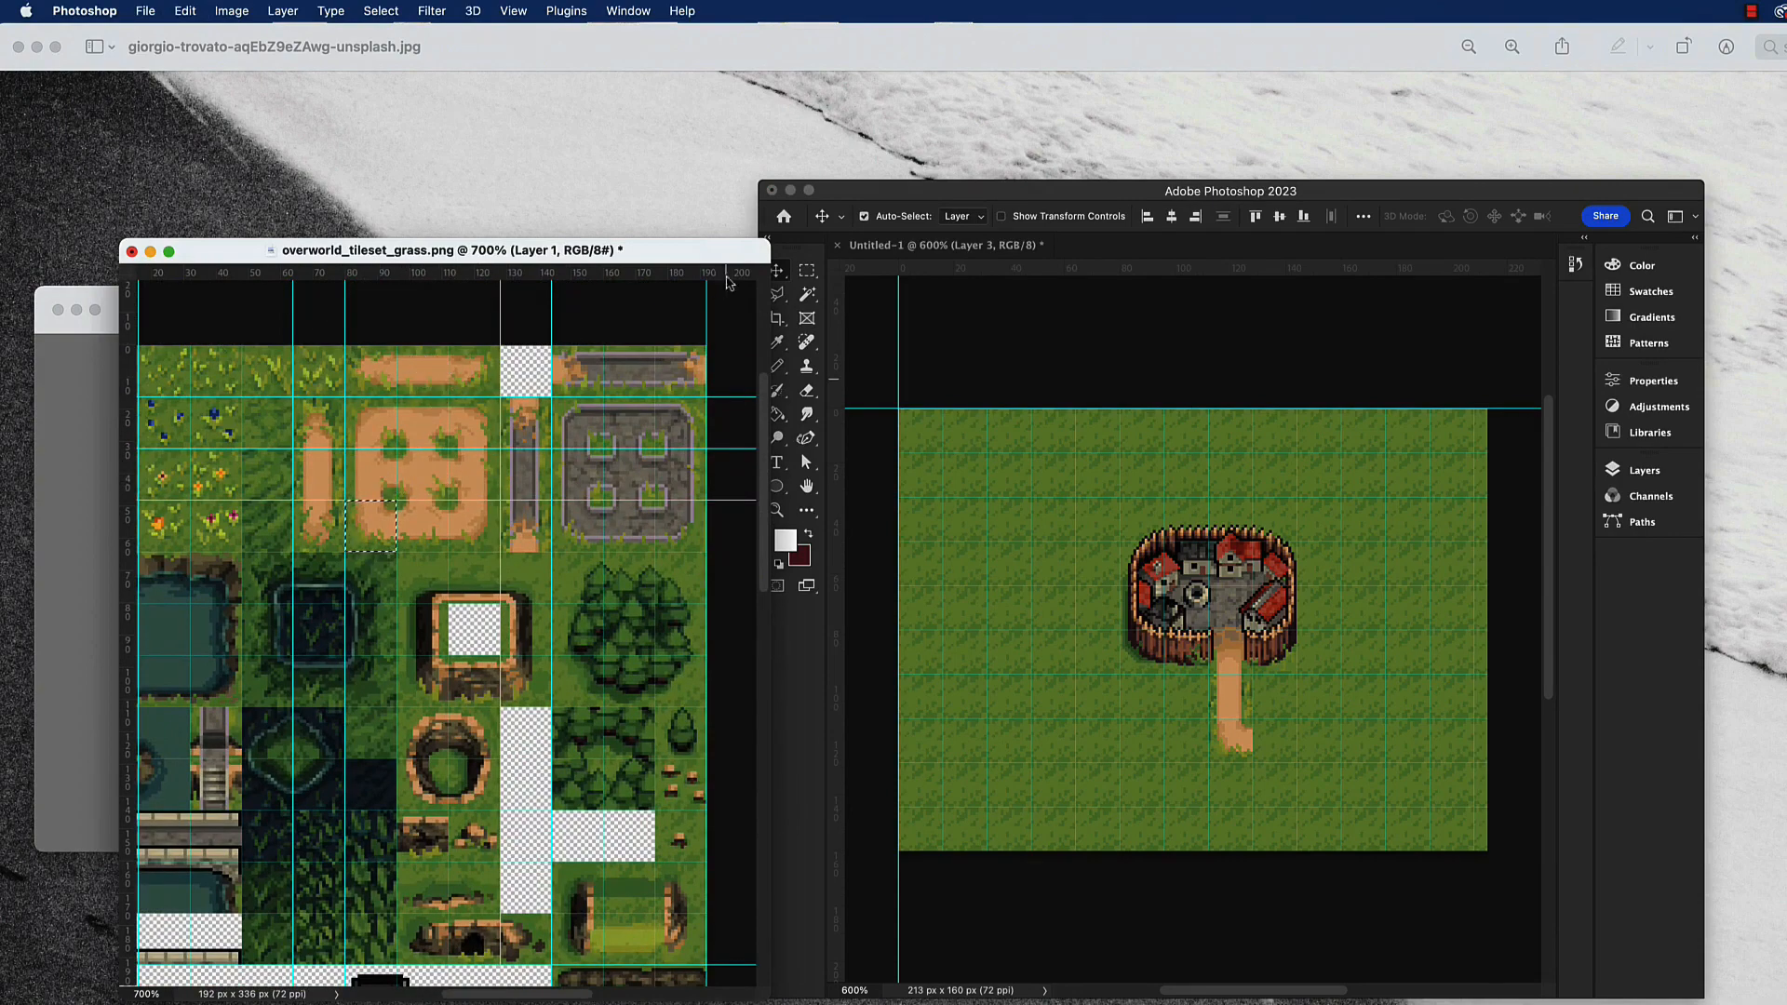
Copy the middle tile of the horizontal dirt path and place two copies in a row rightward from the road's corner.
left_click(804, 270)
left_click_drag(397, 351, 445, 395)
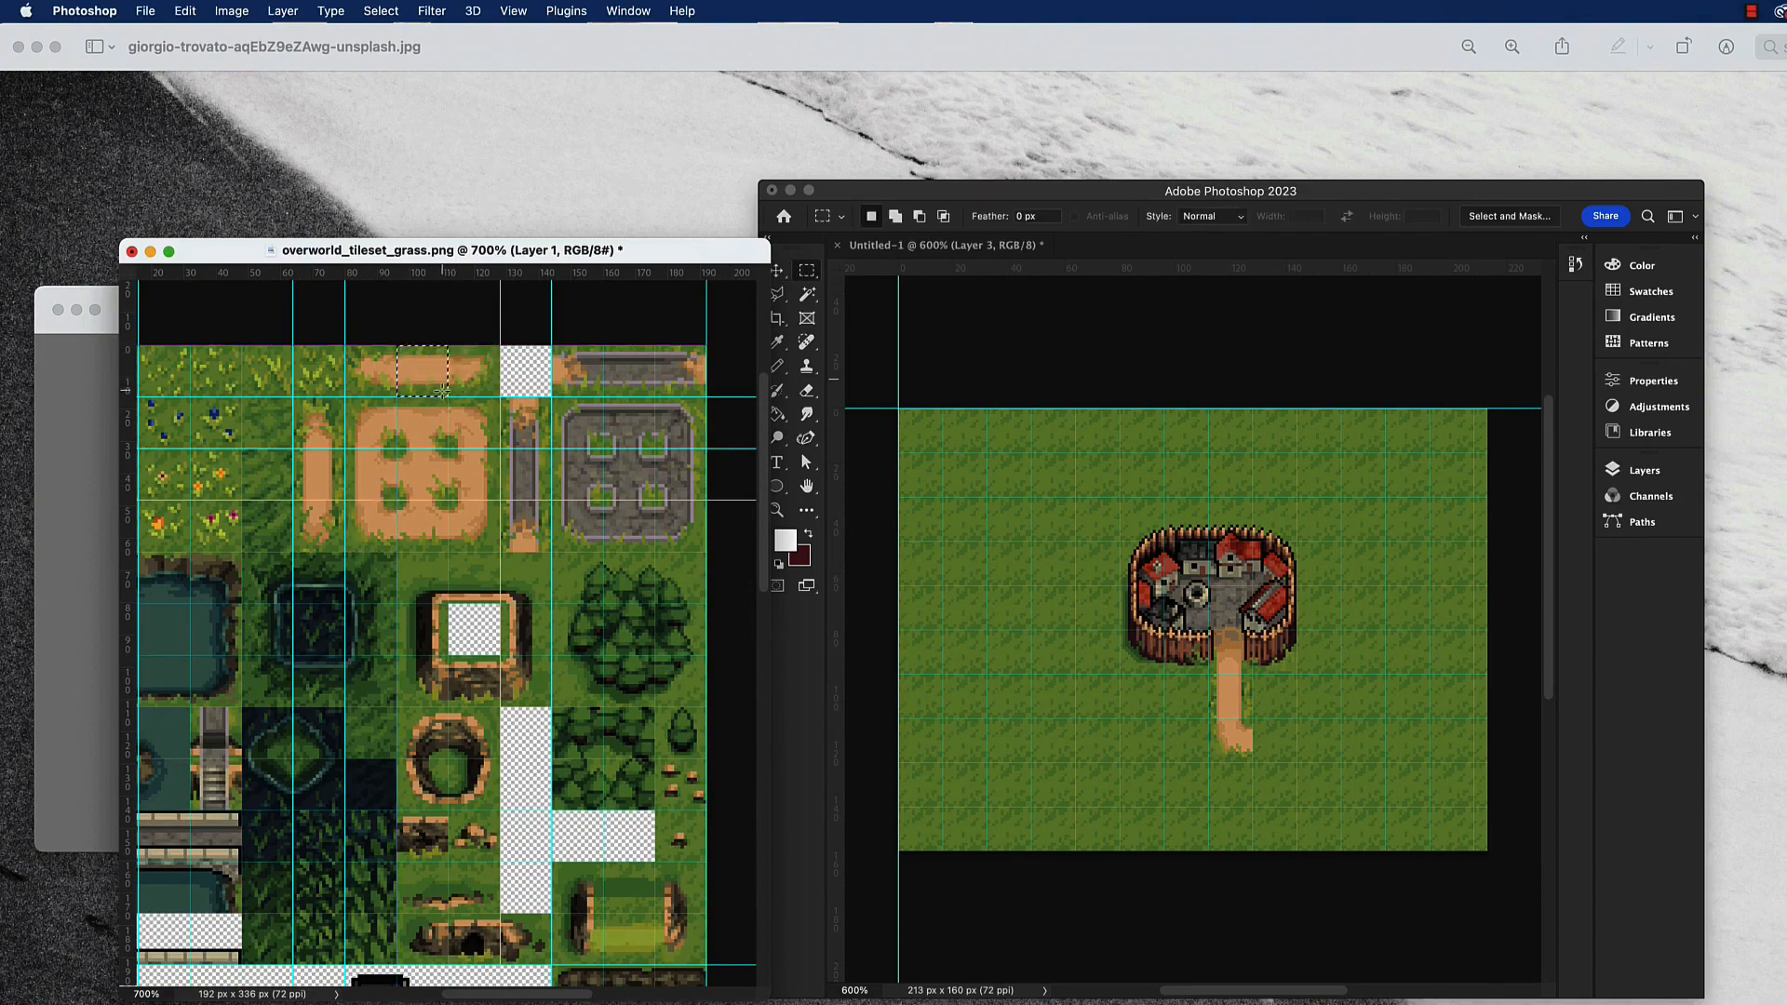
key("super+c")
left_click(1246, 717)
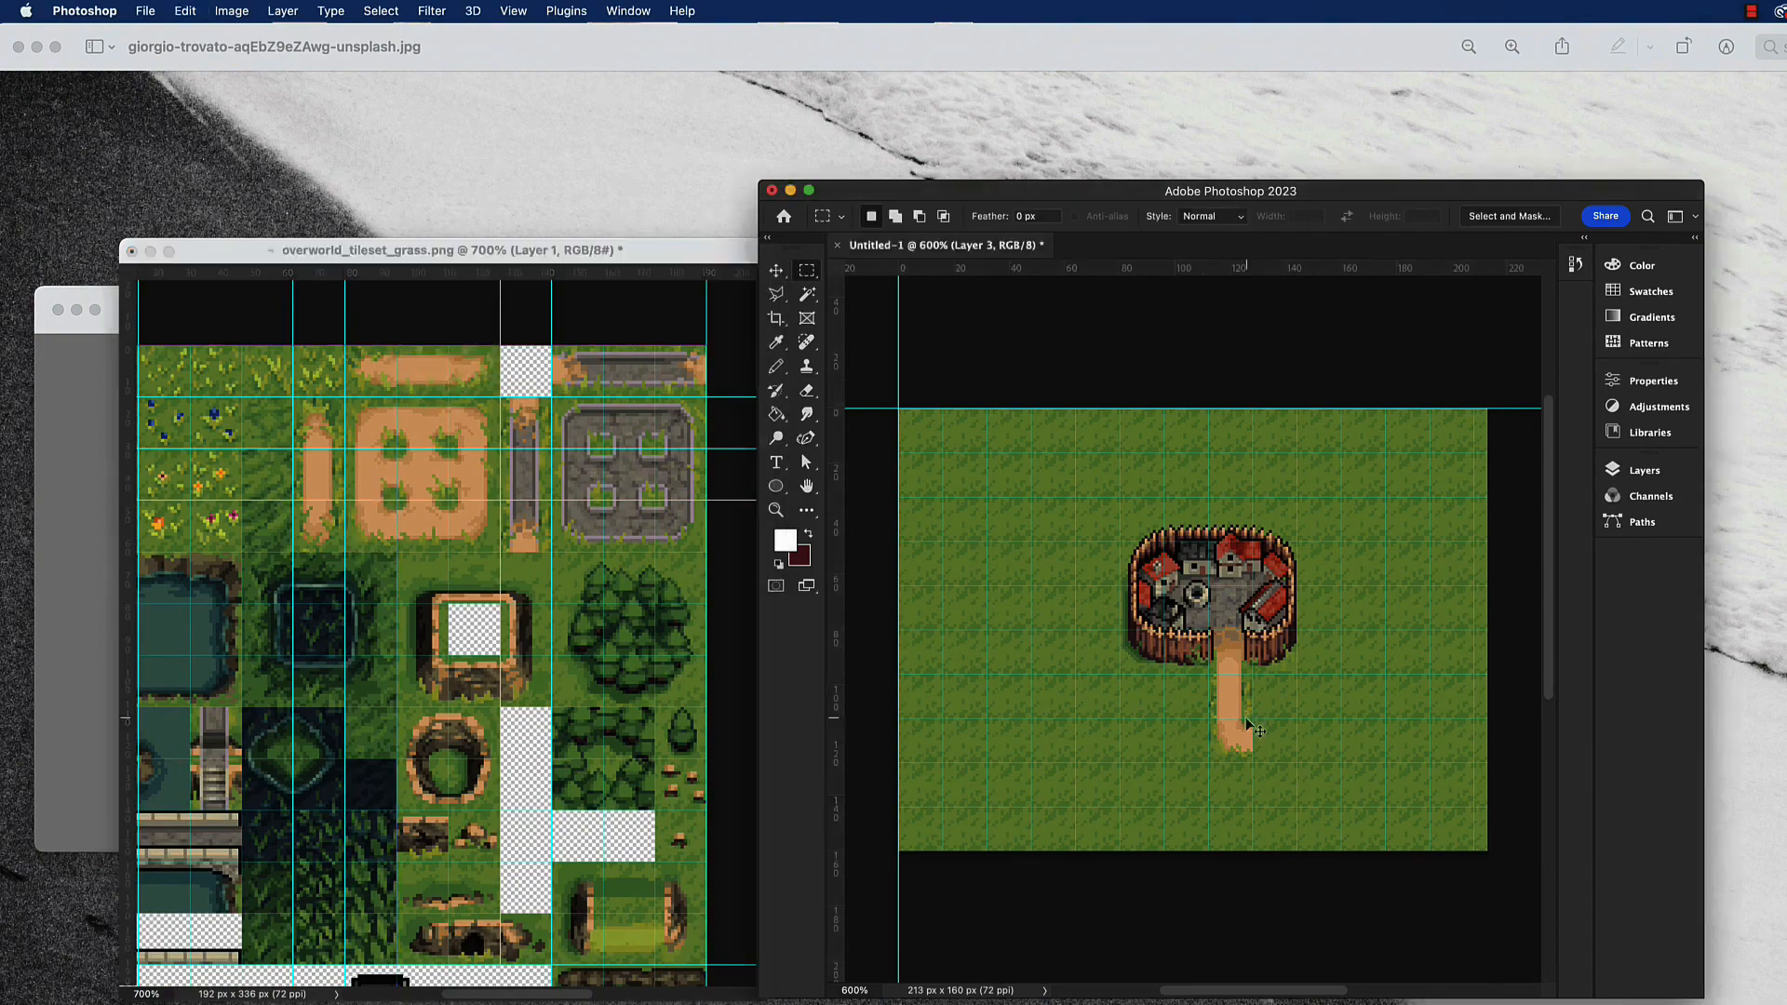
key("super+v")
key("v")
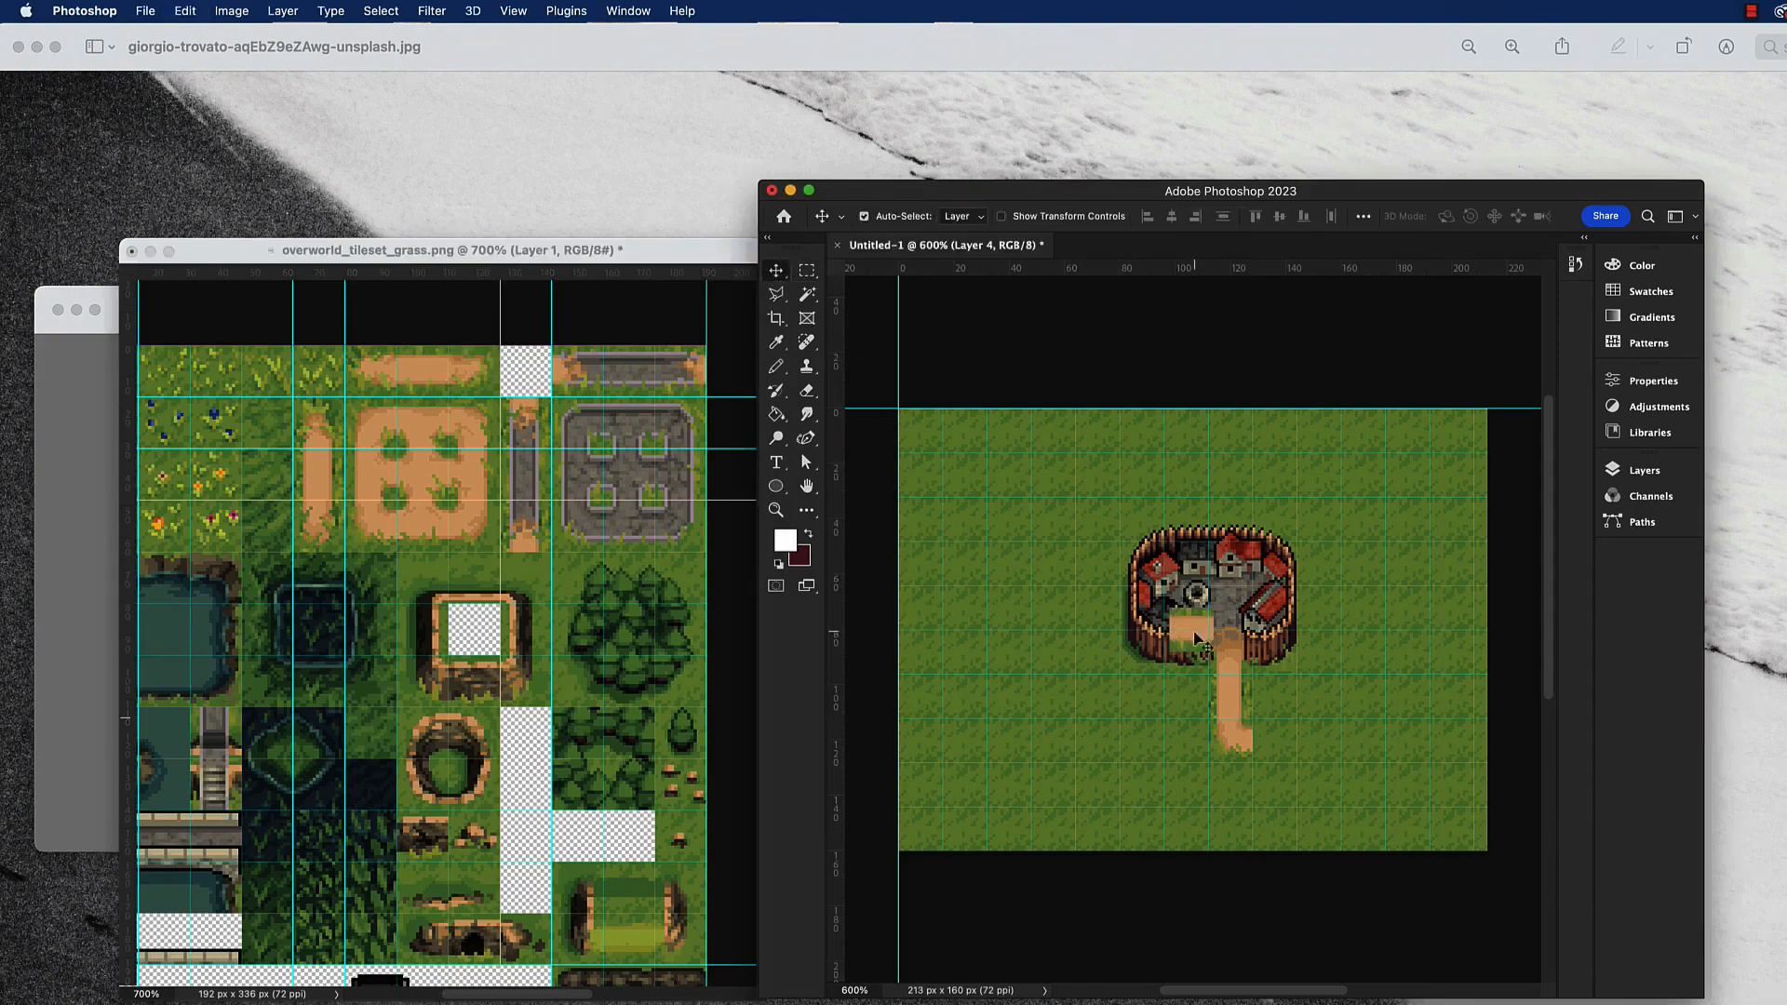
left_click_drag(1199, 640, 1285, 740)
key("super+v")
left_click_drag(1191, 641, 1320, 746)
Copy the center crossing tile of the dirt path block and place it at the right end of the horizontal road.
left_click(410, 471)
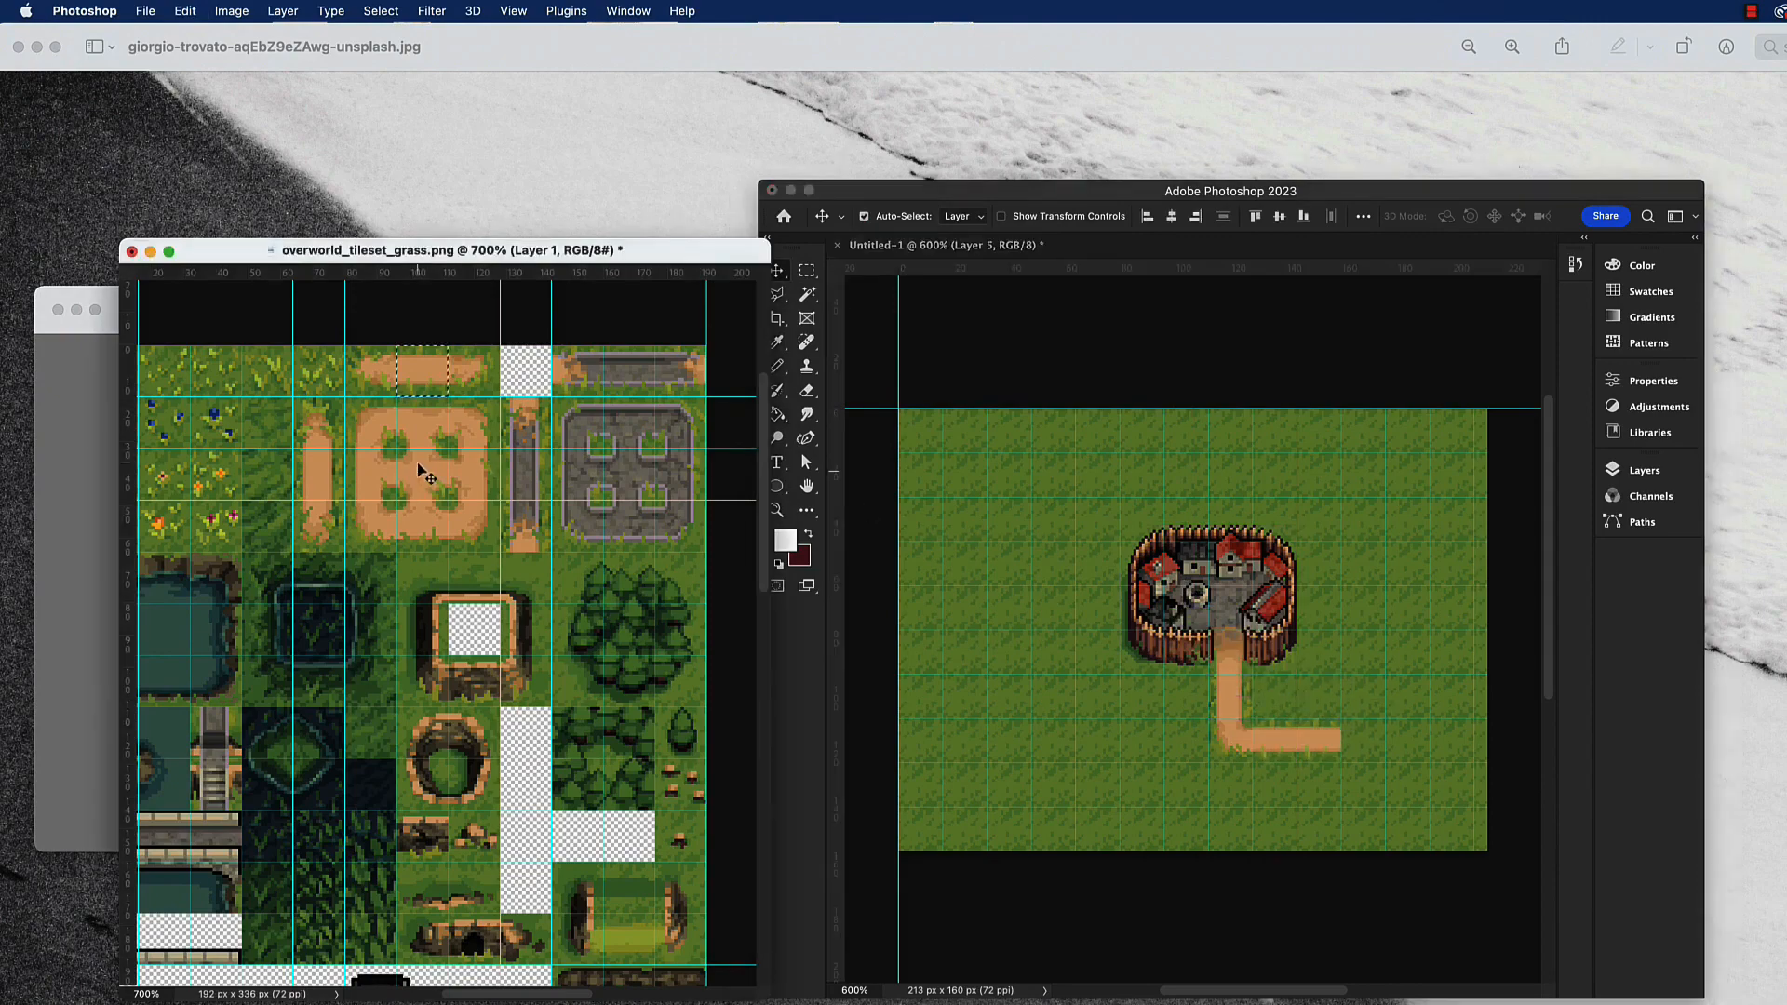
scroll(409, 471, "down", 3)
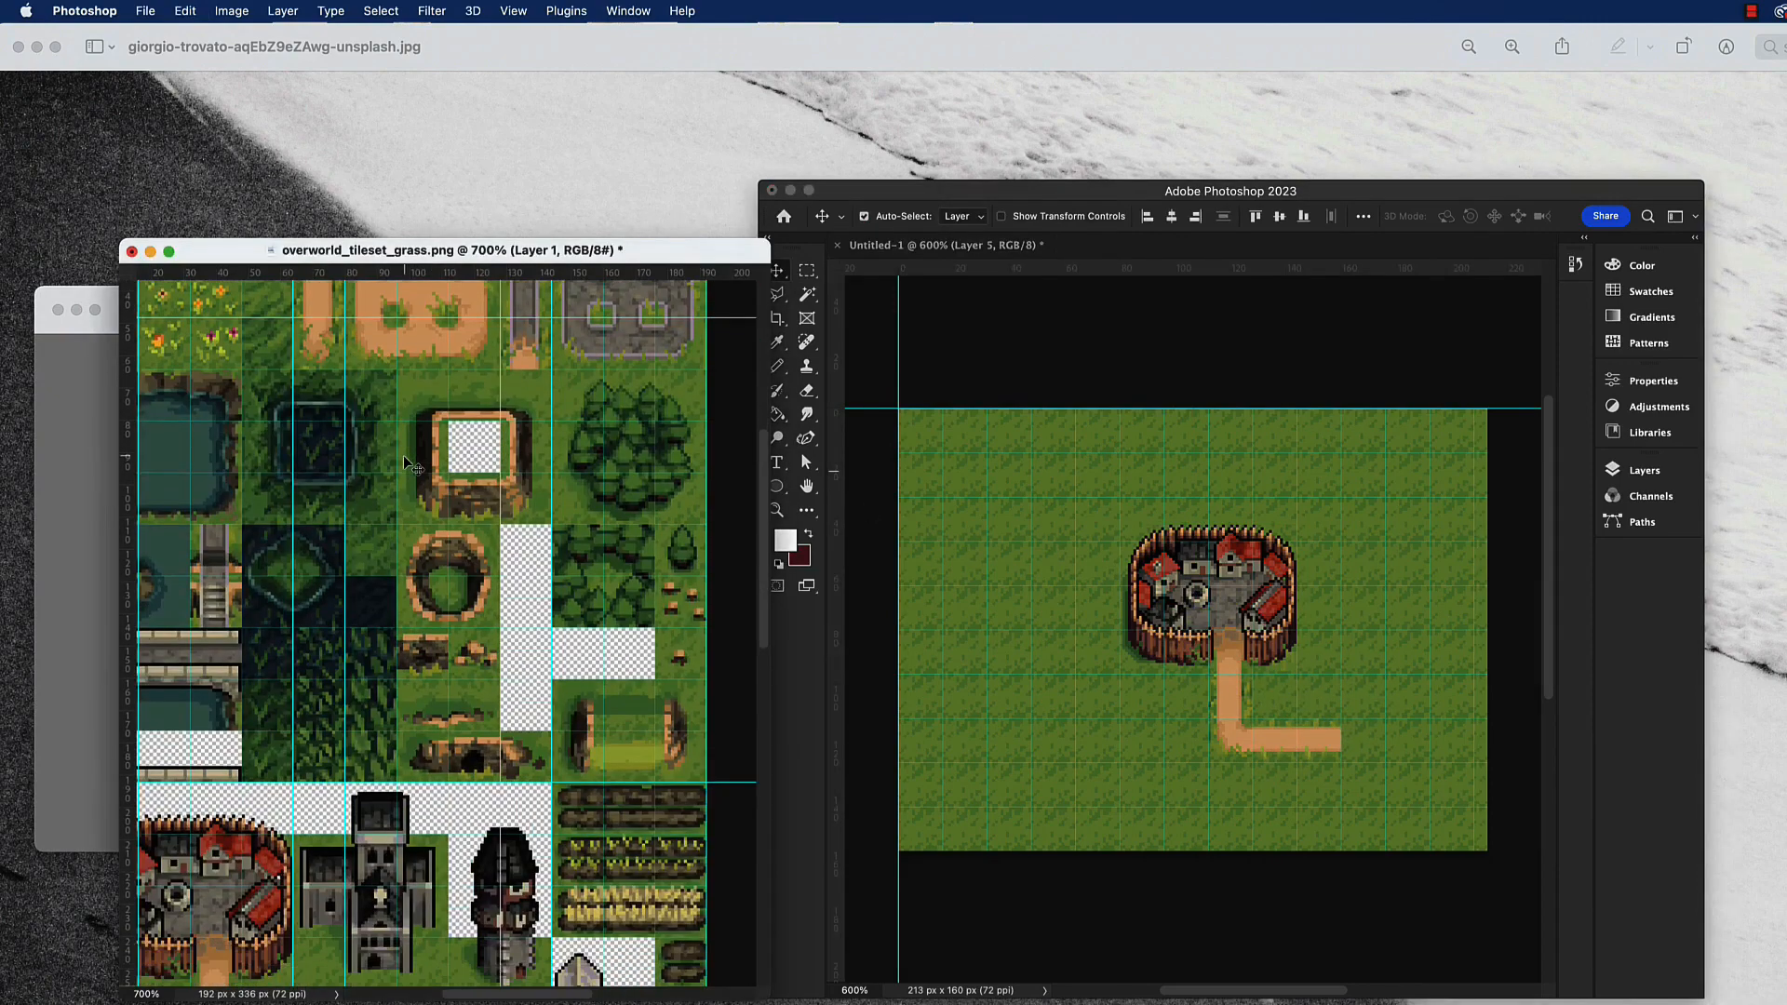
left_click(806, 277)
left_click(806, 277)
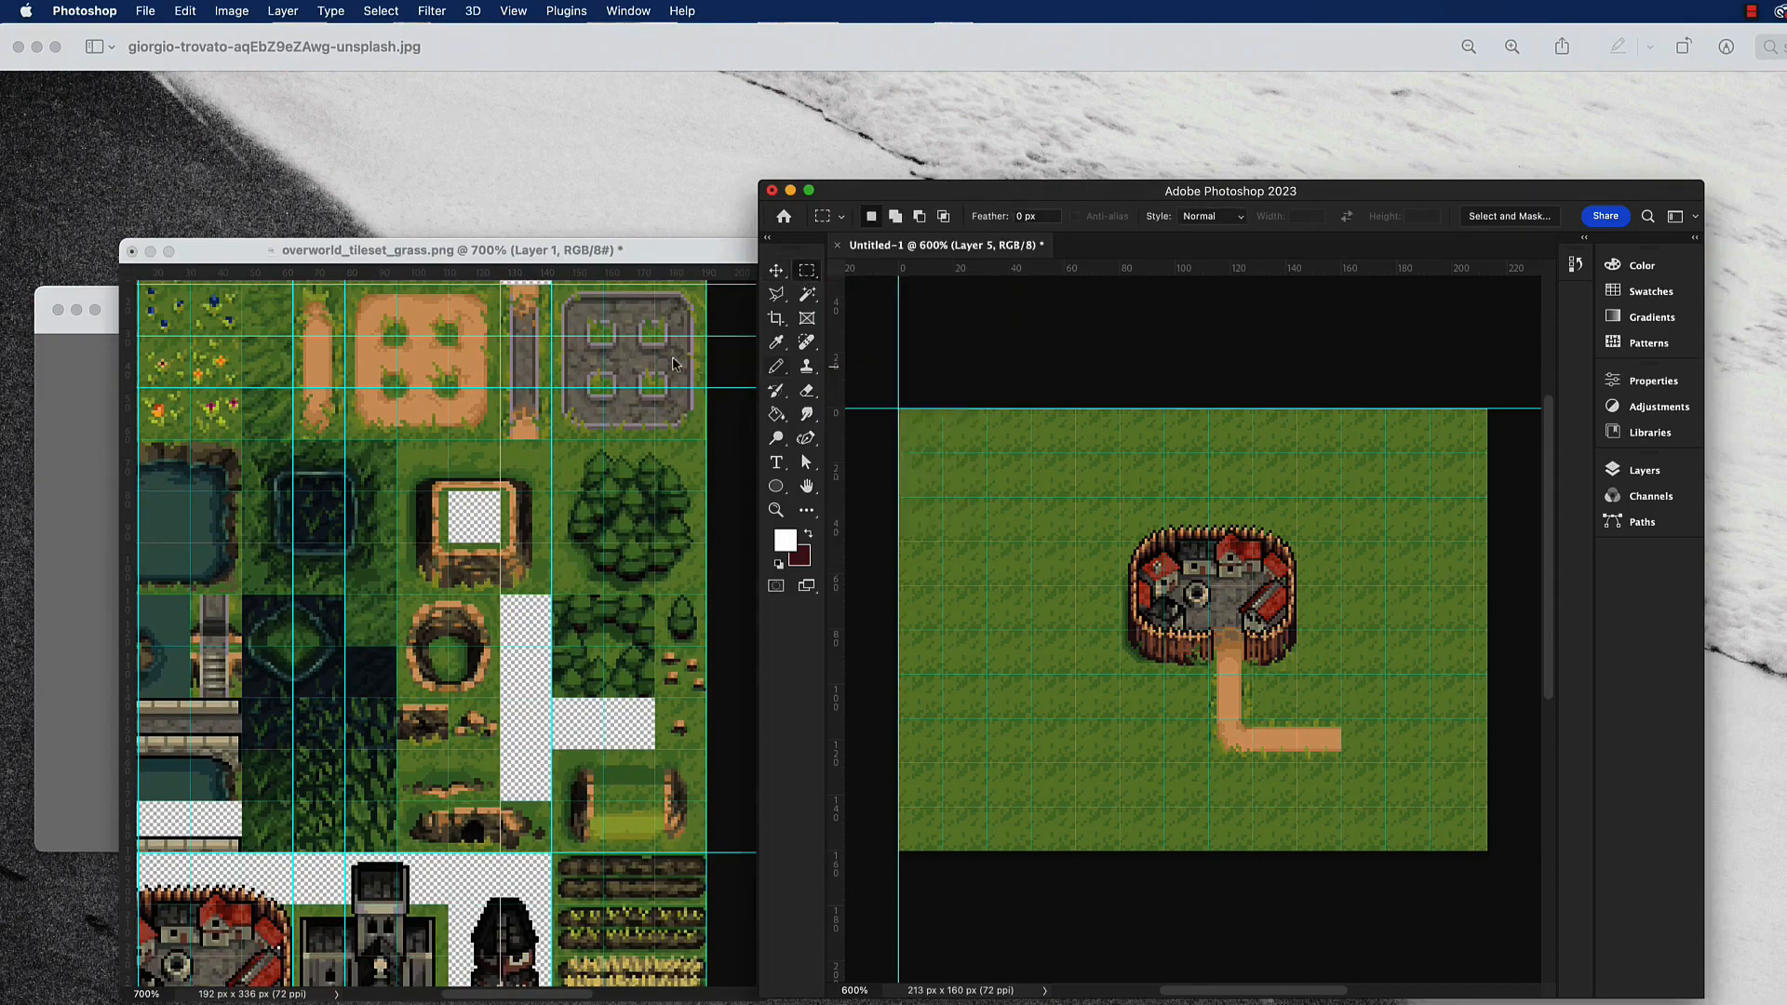
left_click(487, 275)
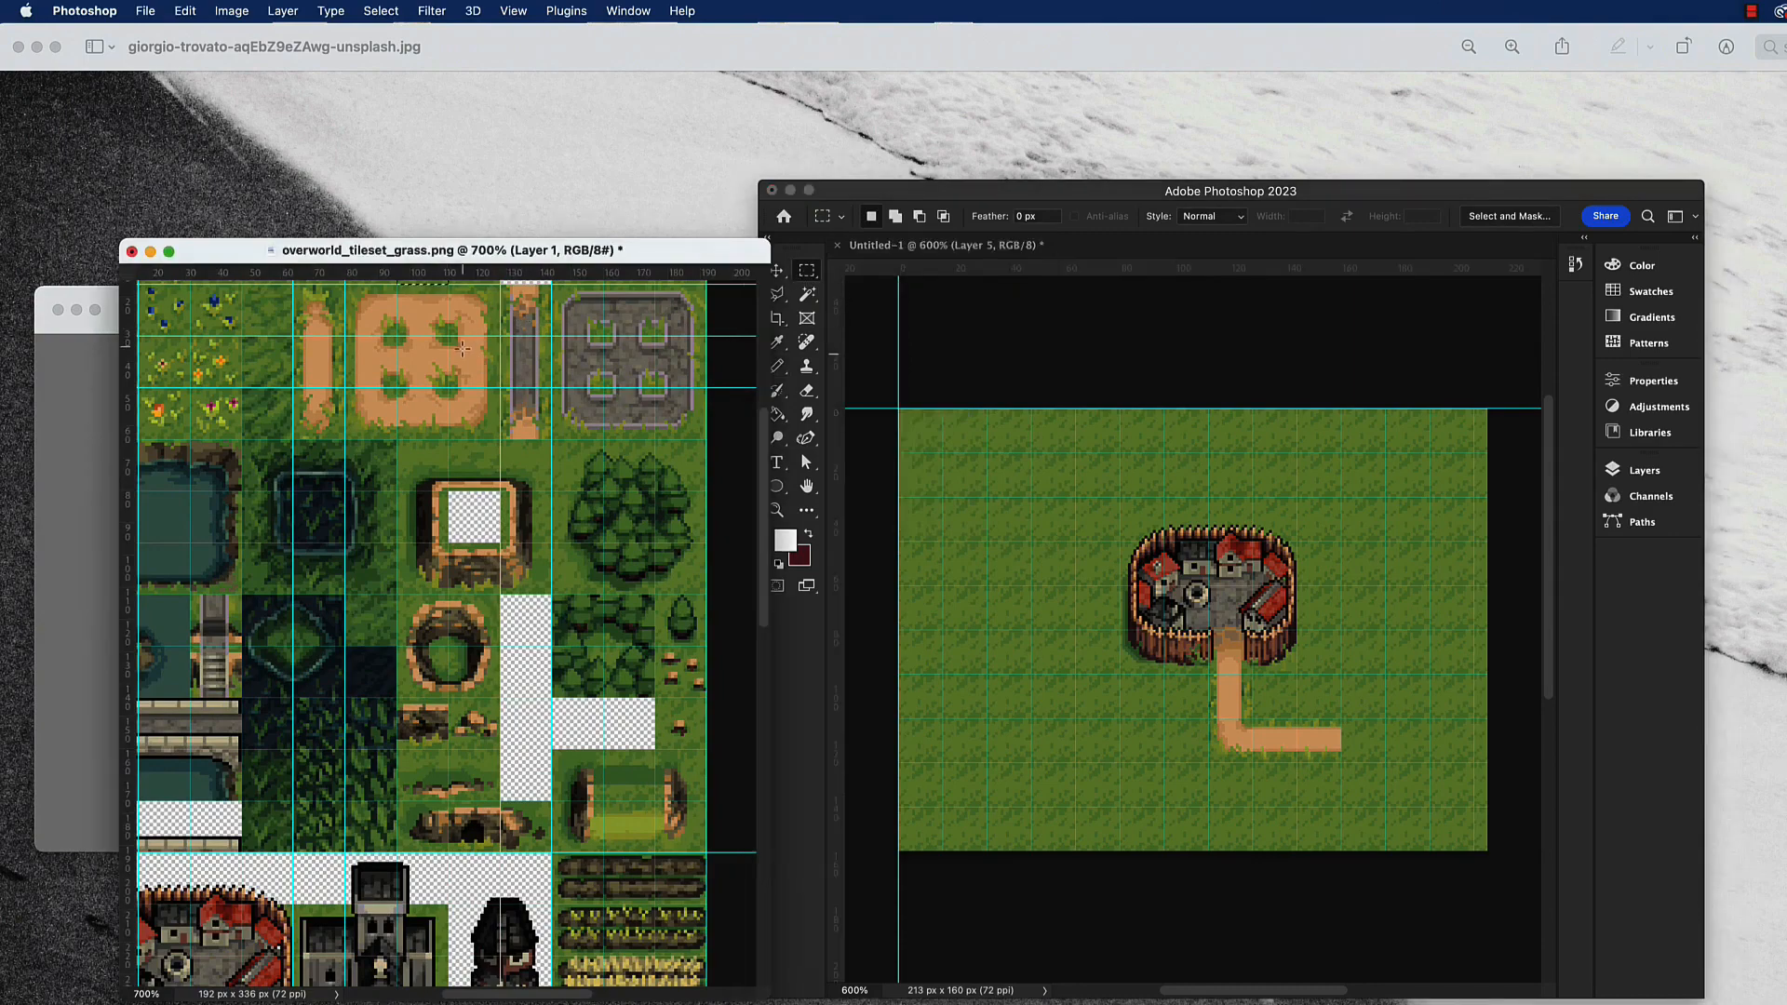
left_click_drag(398, 338, 448, 386)
key("super+c")
left_click(973, 462)
key("super+v")
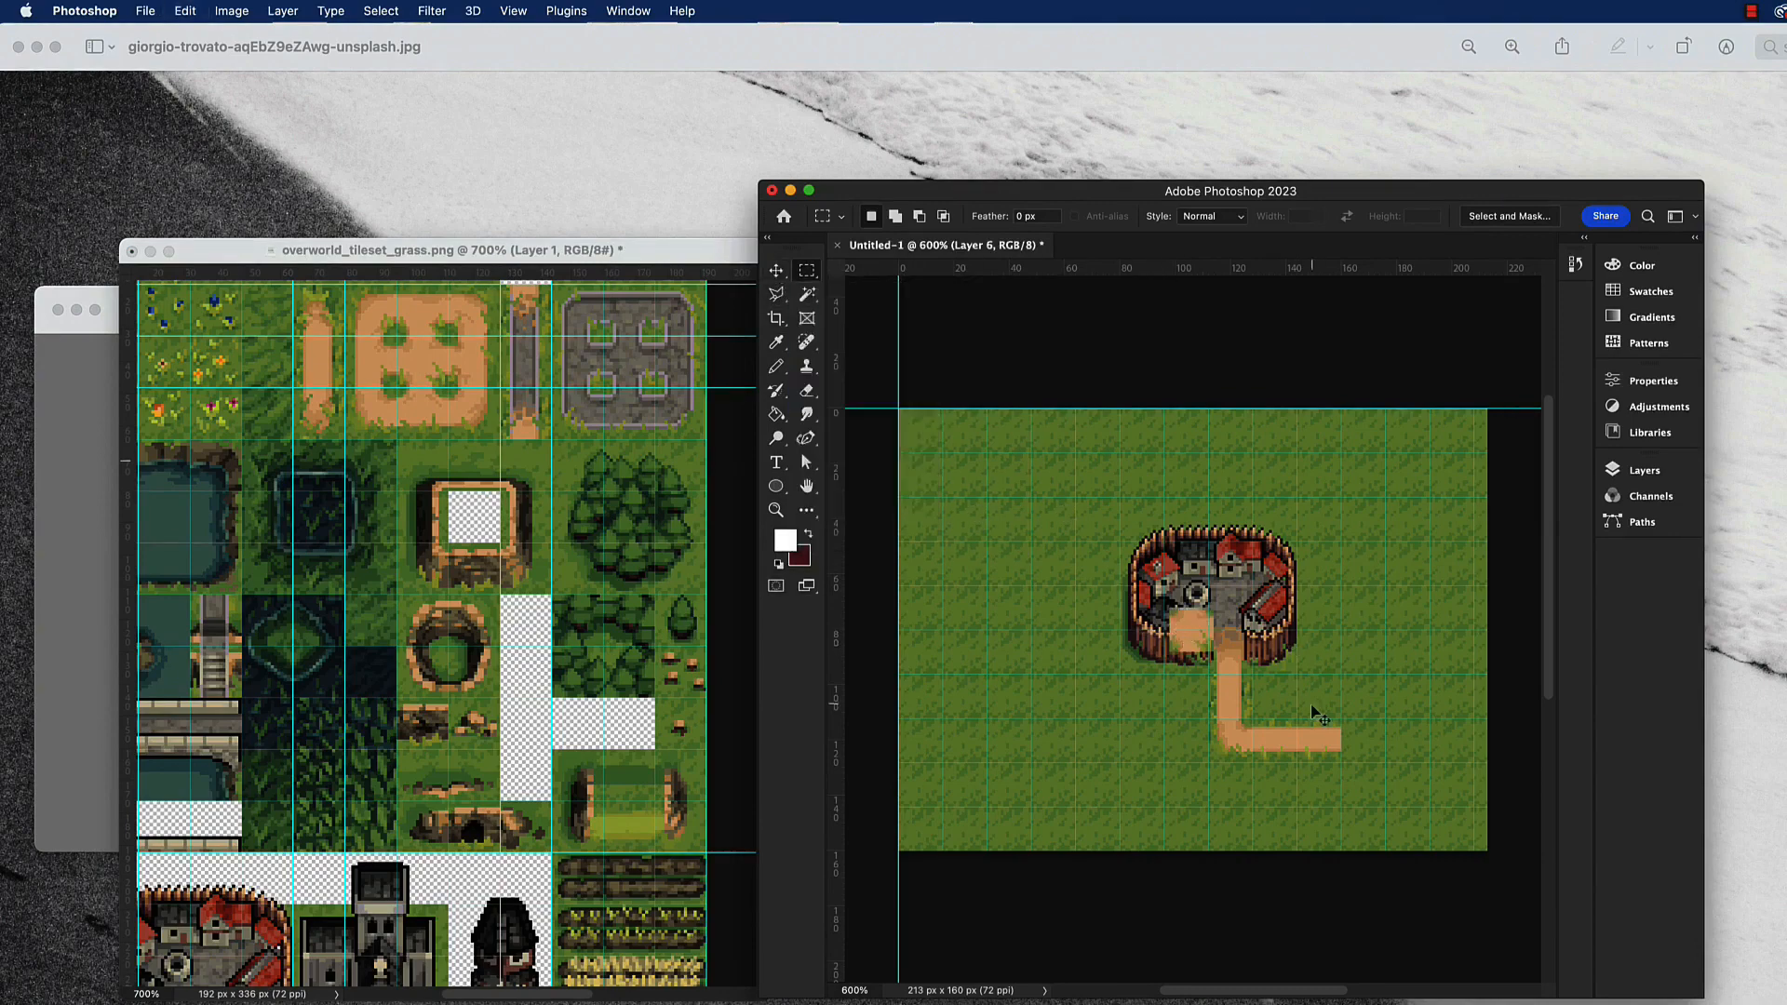
key("v")
left_click_drag(1182, 639, 1356, 753)
Copy the middle tile of the vertical dirt path and place two copies downward from the crossing to the map's bottom edge.
key("m")
left_click(662, 508)
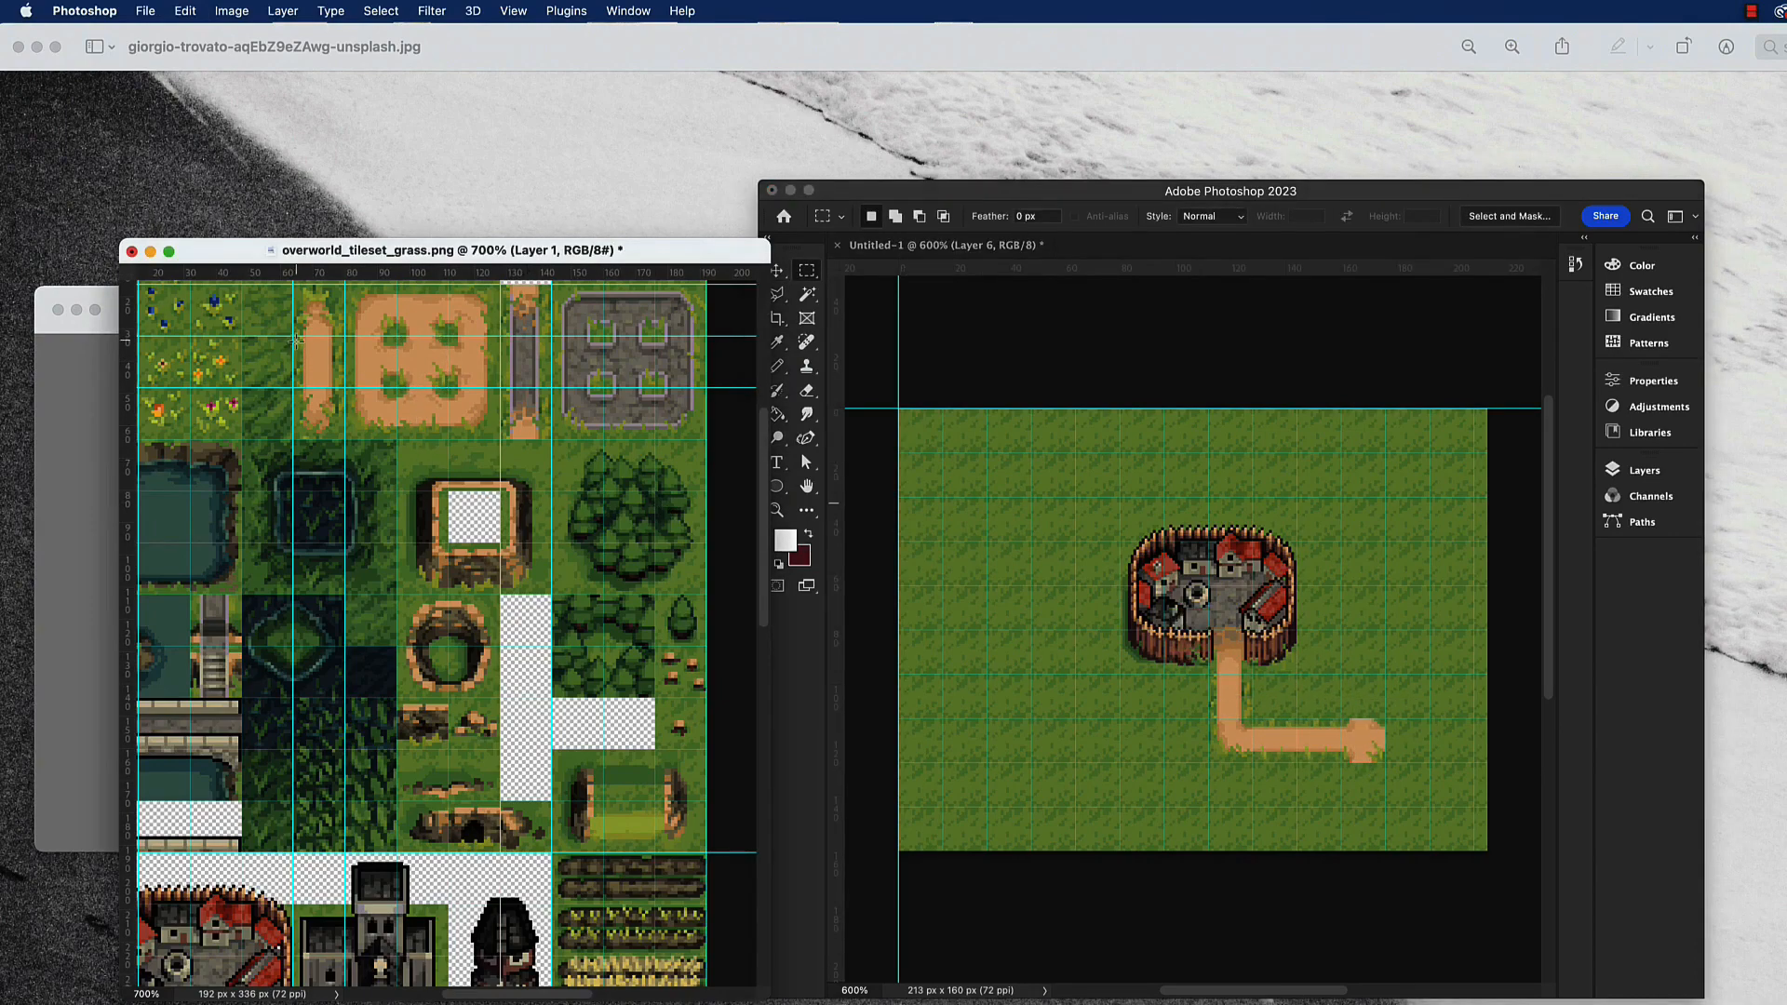
left_click_drag(296, 338, 345, 387)
left_click(958, 657)
key("super+v")
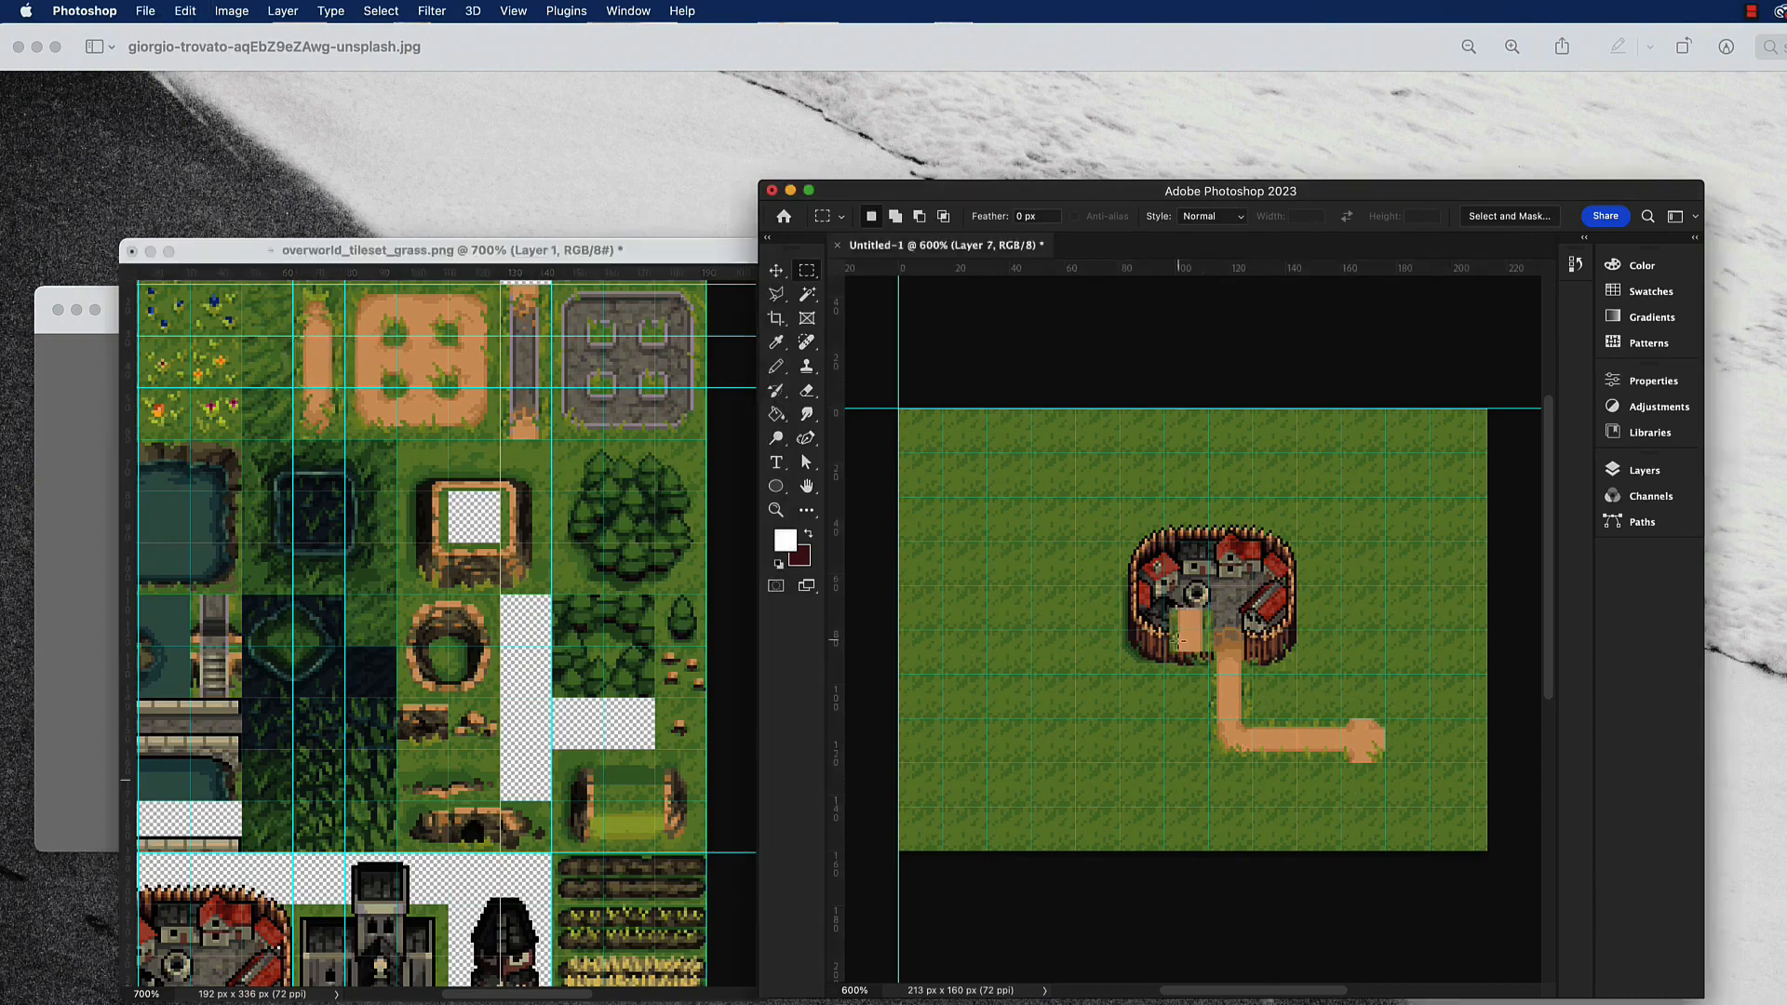
key("v")
left_click_drag(1177, 640, 1357, 806)
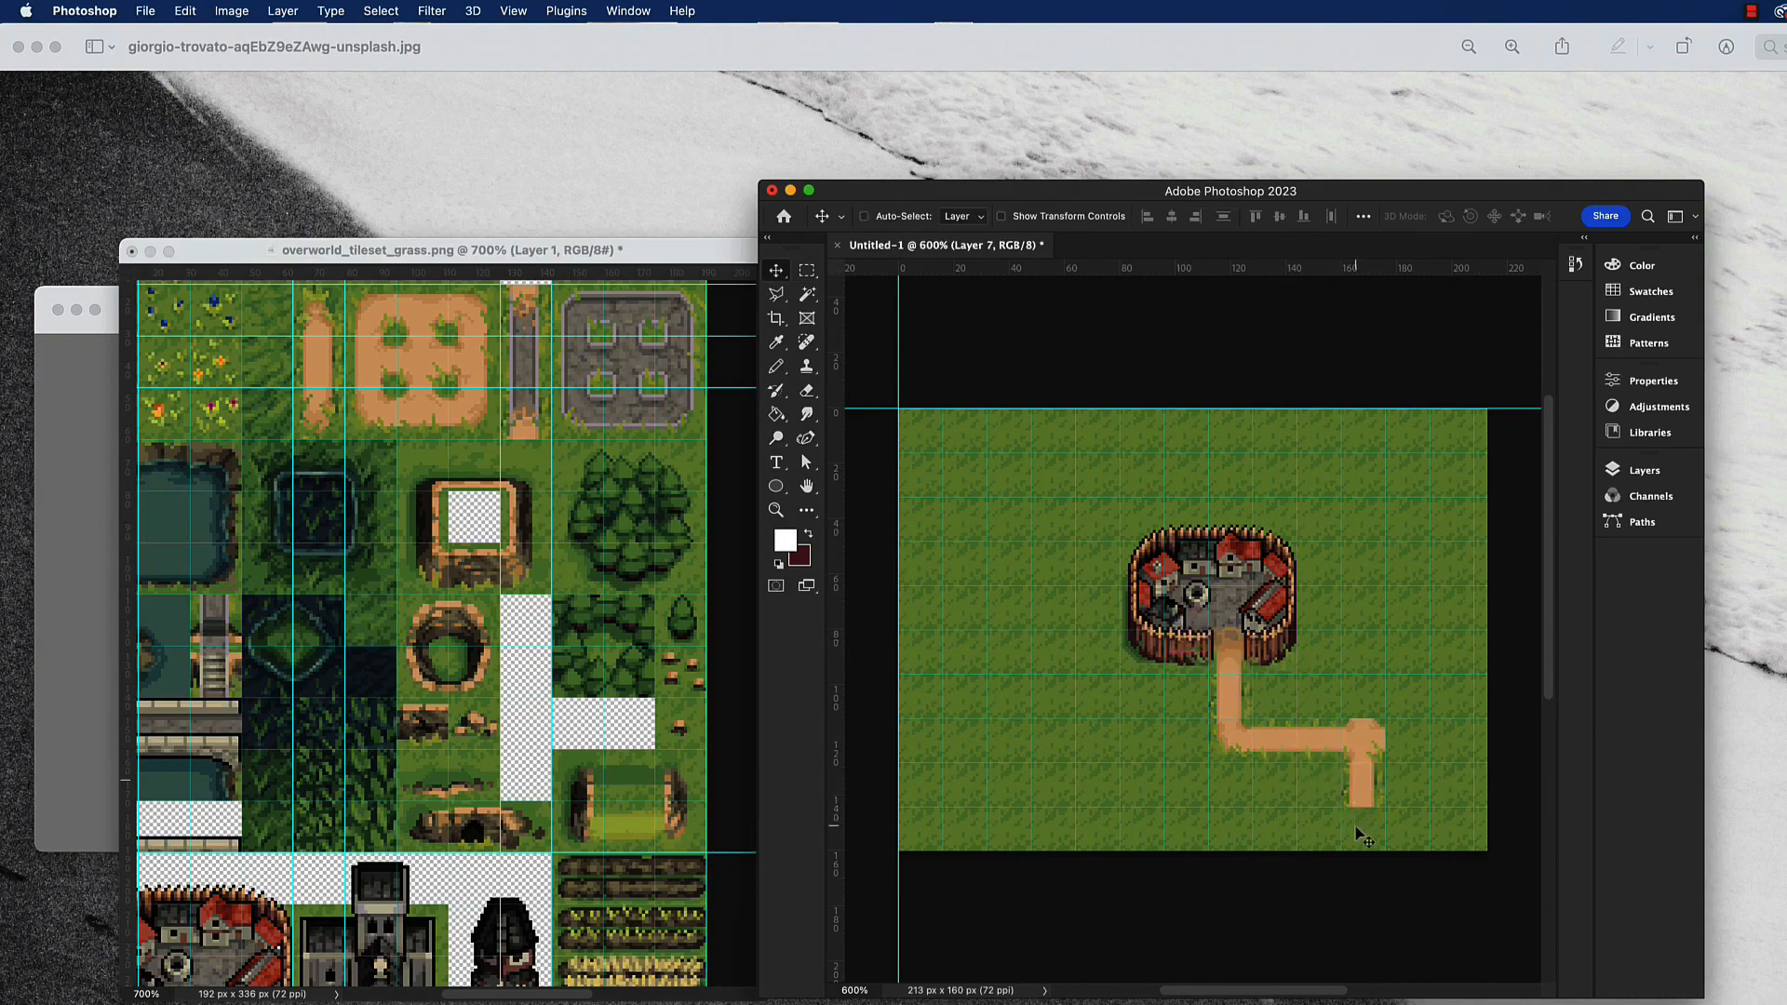
key("super+v")
left_click_drag(1196, 647, 1364, 844)
Copy the middle tile of the horizontal dirt path and place three copies rightward from the crossing to the map's right edge.
key("m")
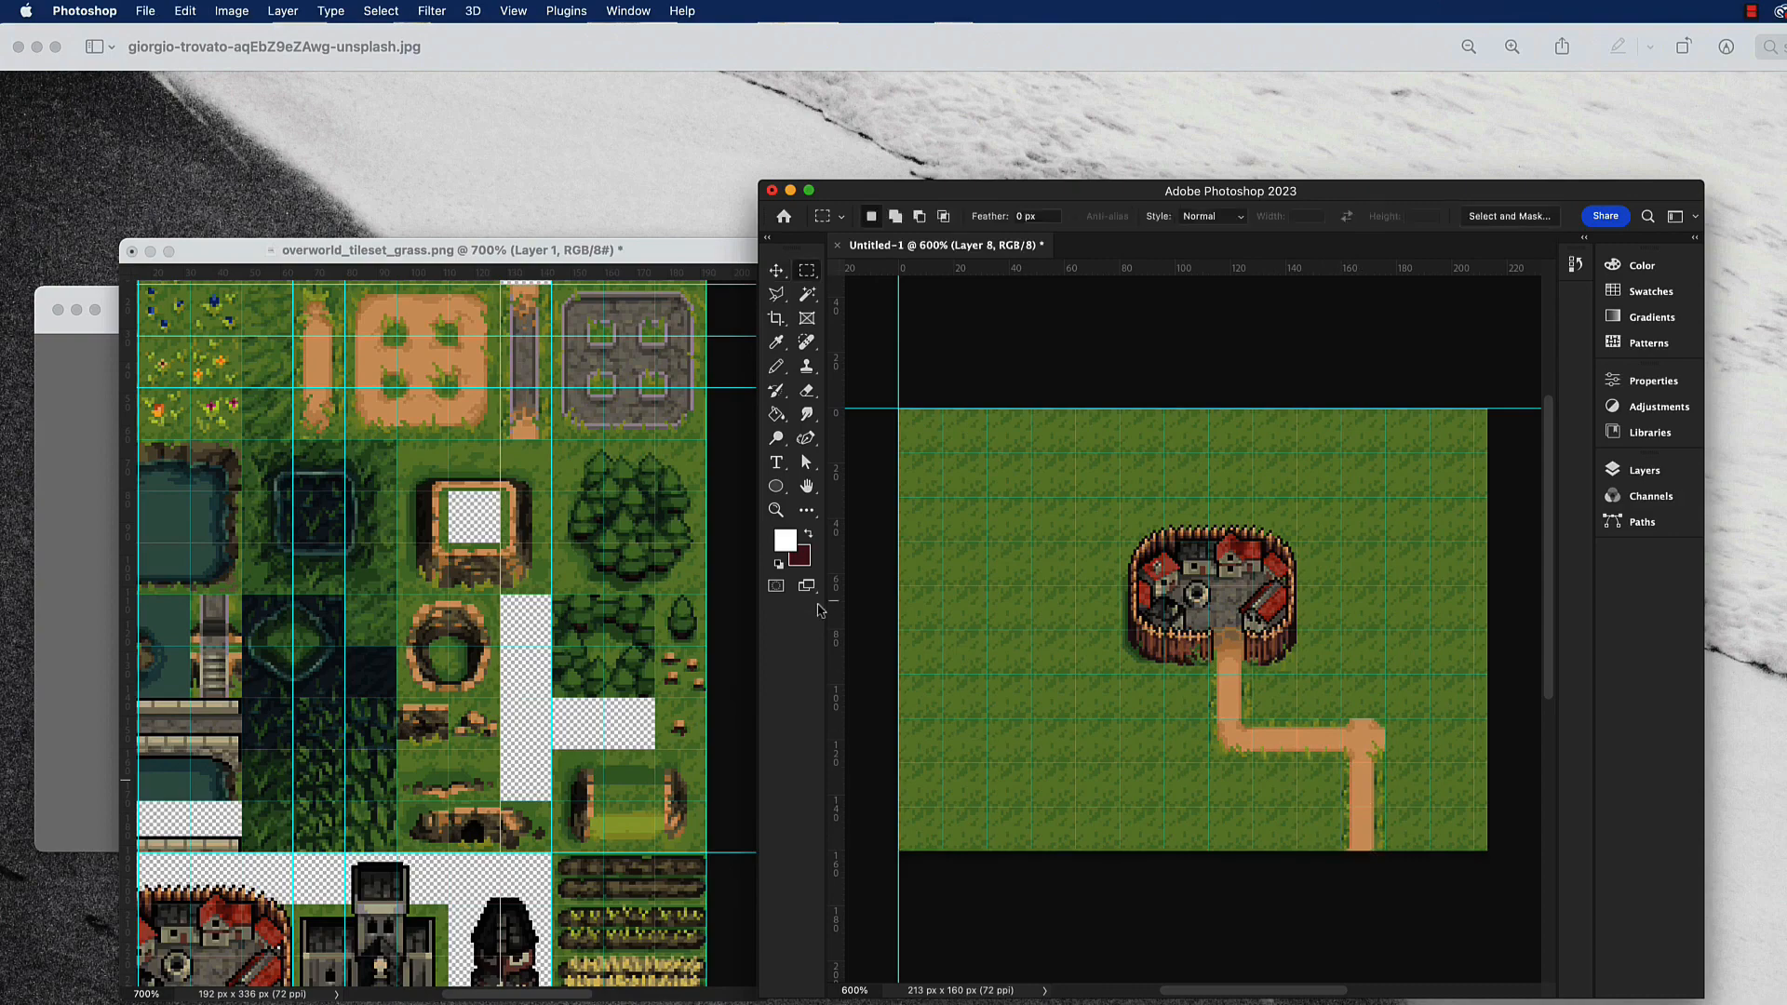
left_click(391, 290)
scroll(455, 327, "up", 2)
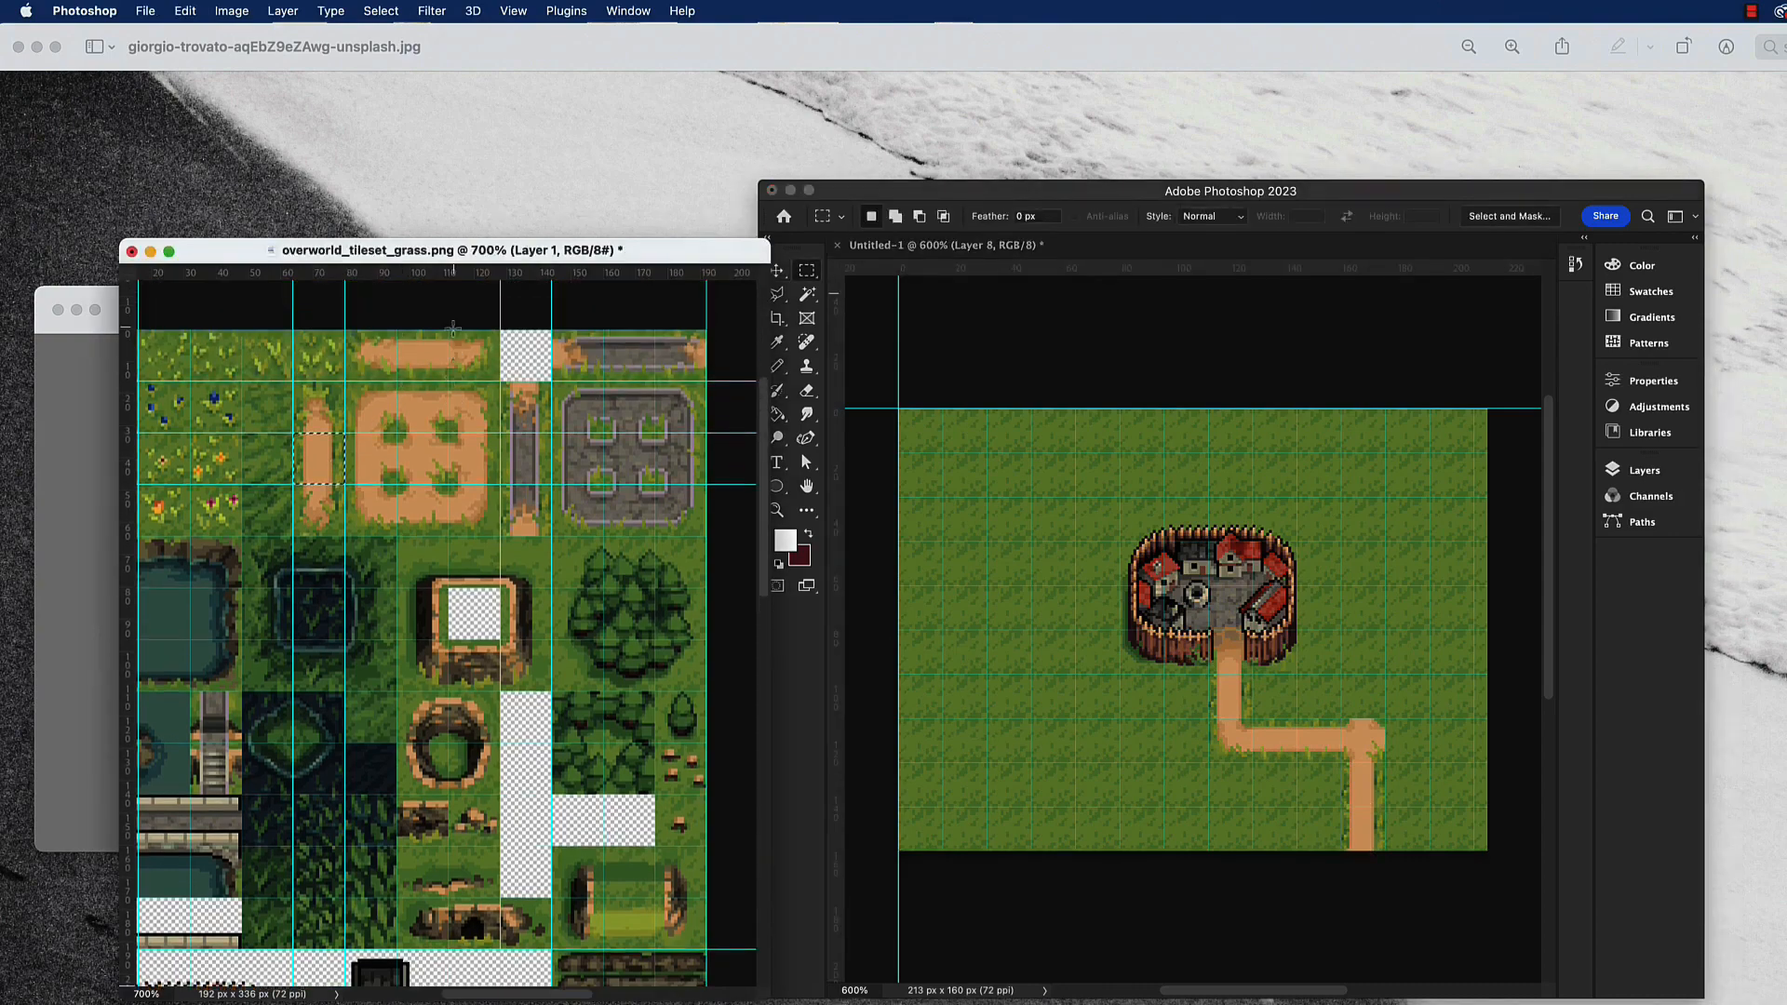
left_click_drag(400, 336, 443, 374)
key("super+c")
left_click(991, 372)
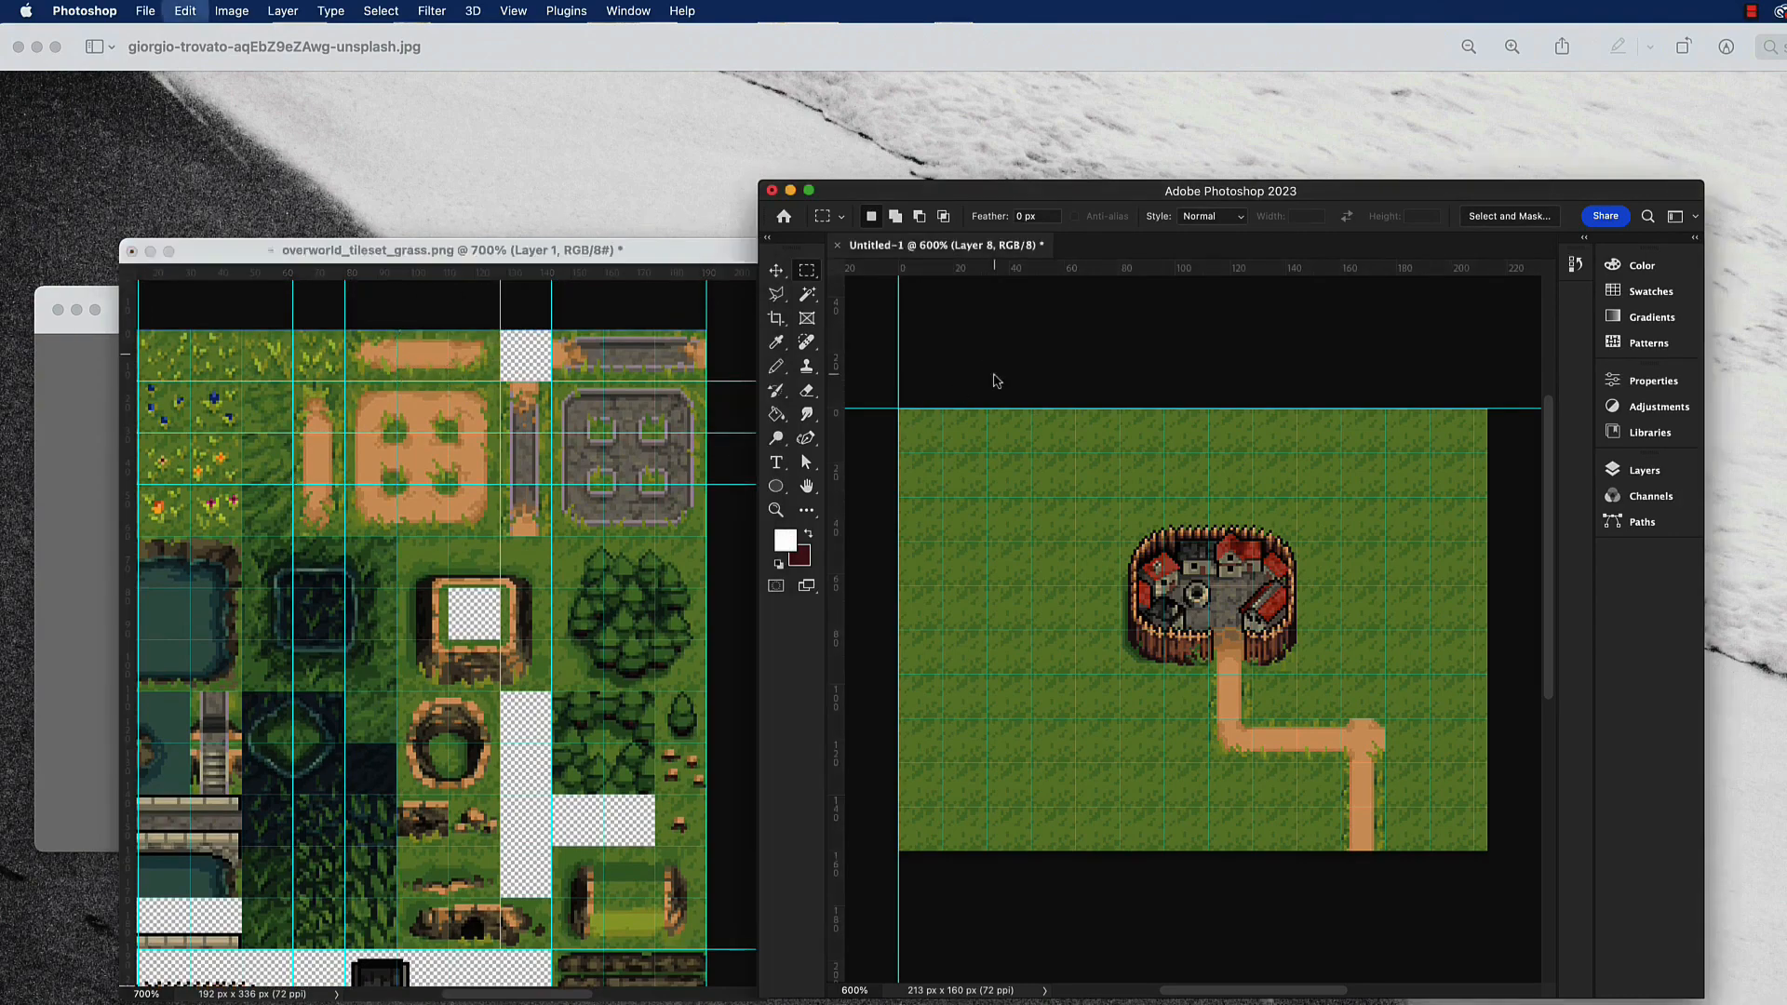
key("super+v")
key("v")
left_click_drag(1181, 624, 1402, 727)
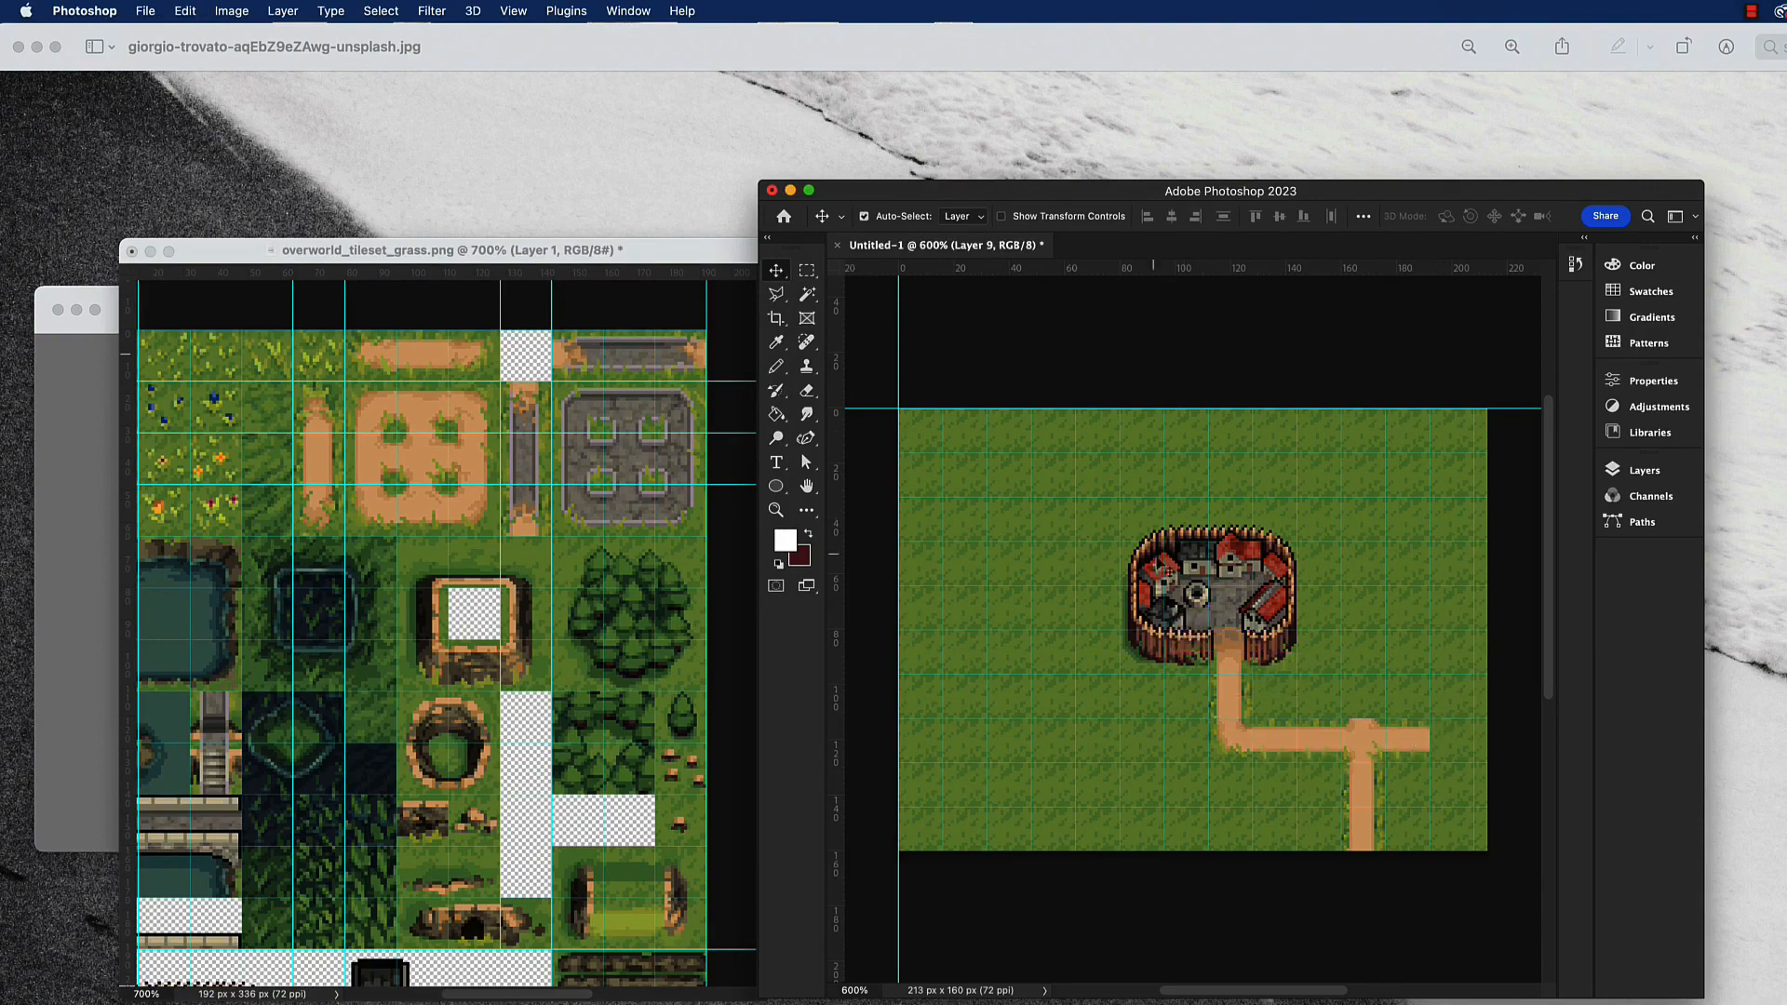
key("super+v")
left_click_drag(1194, 630, 1452, 744)
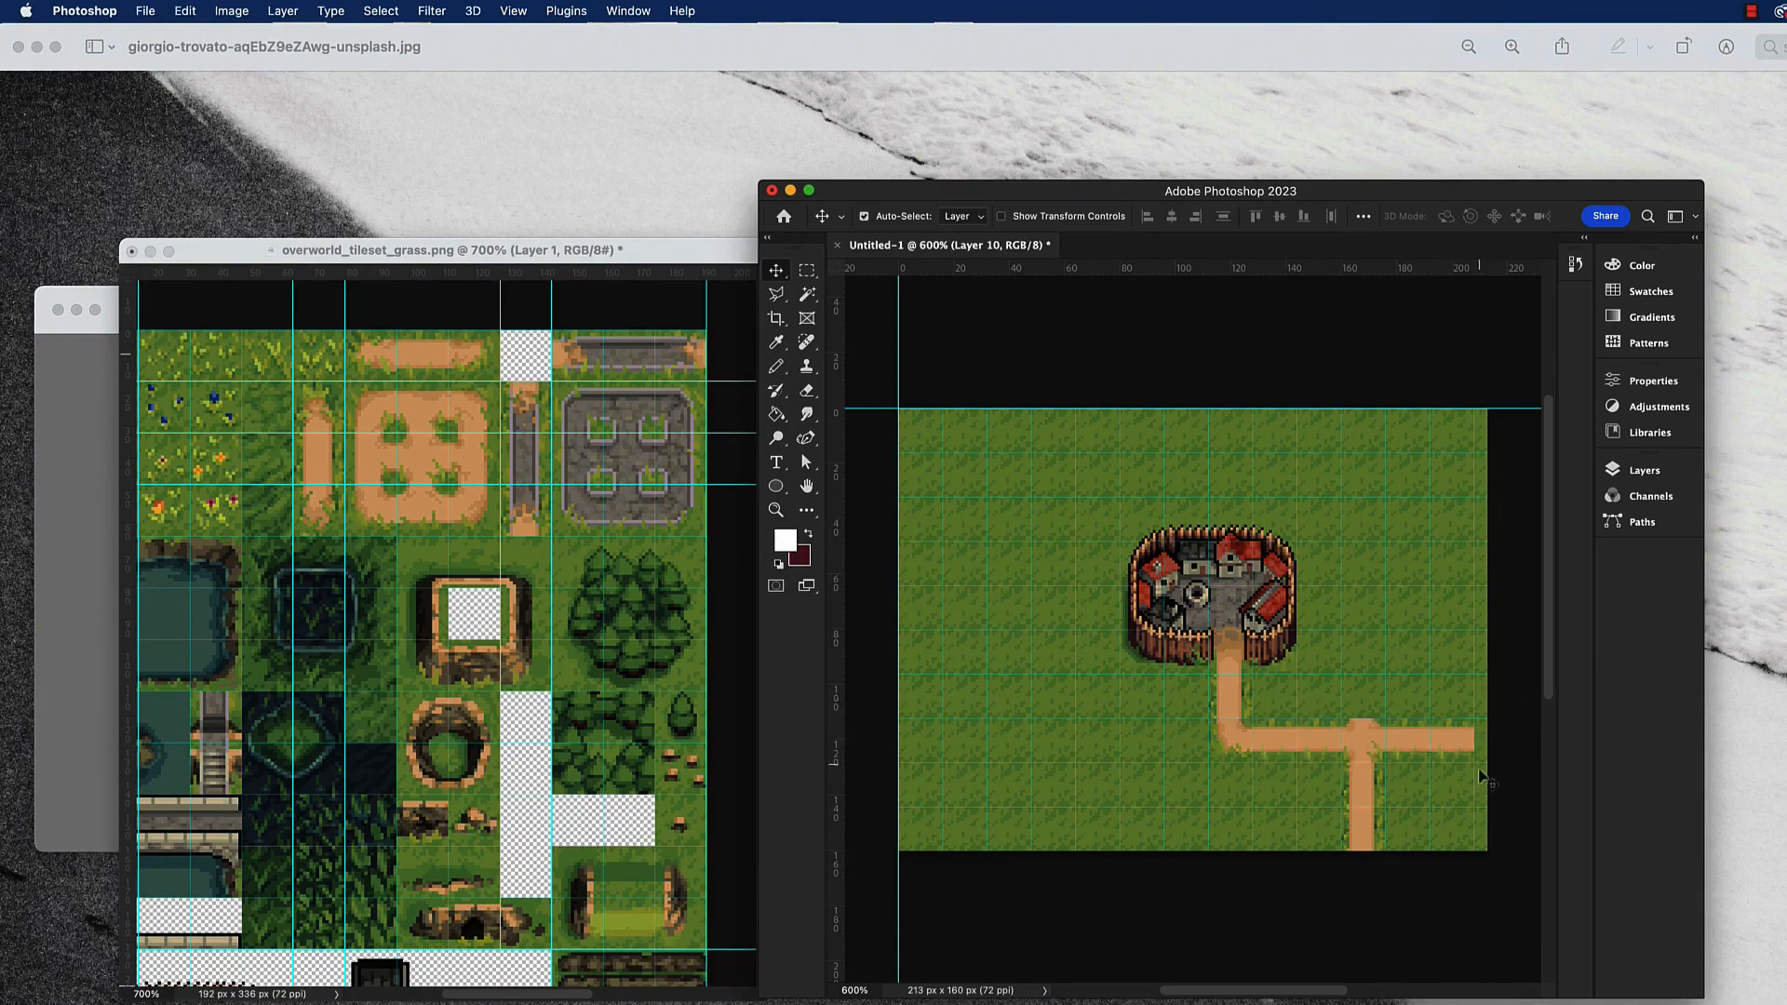
key("super+v")
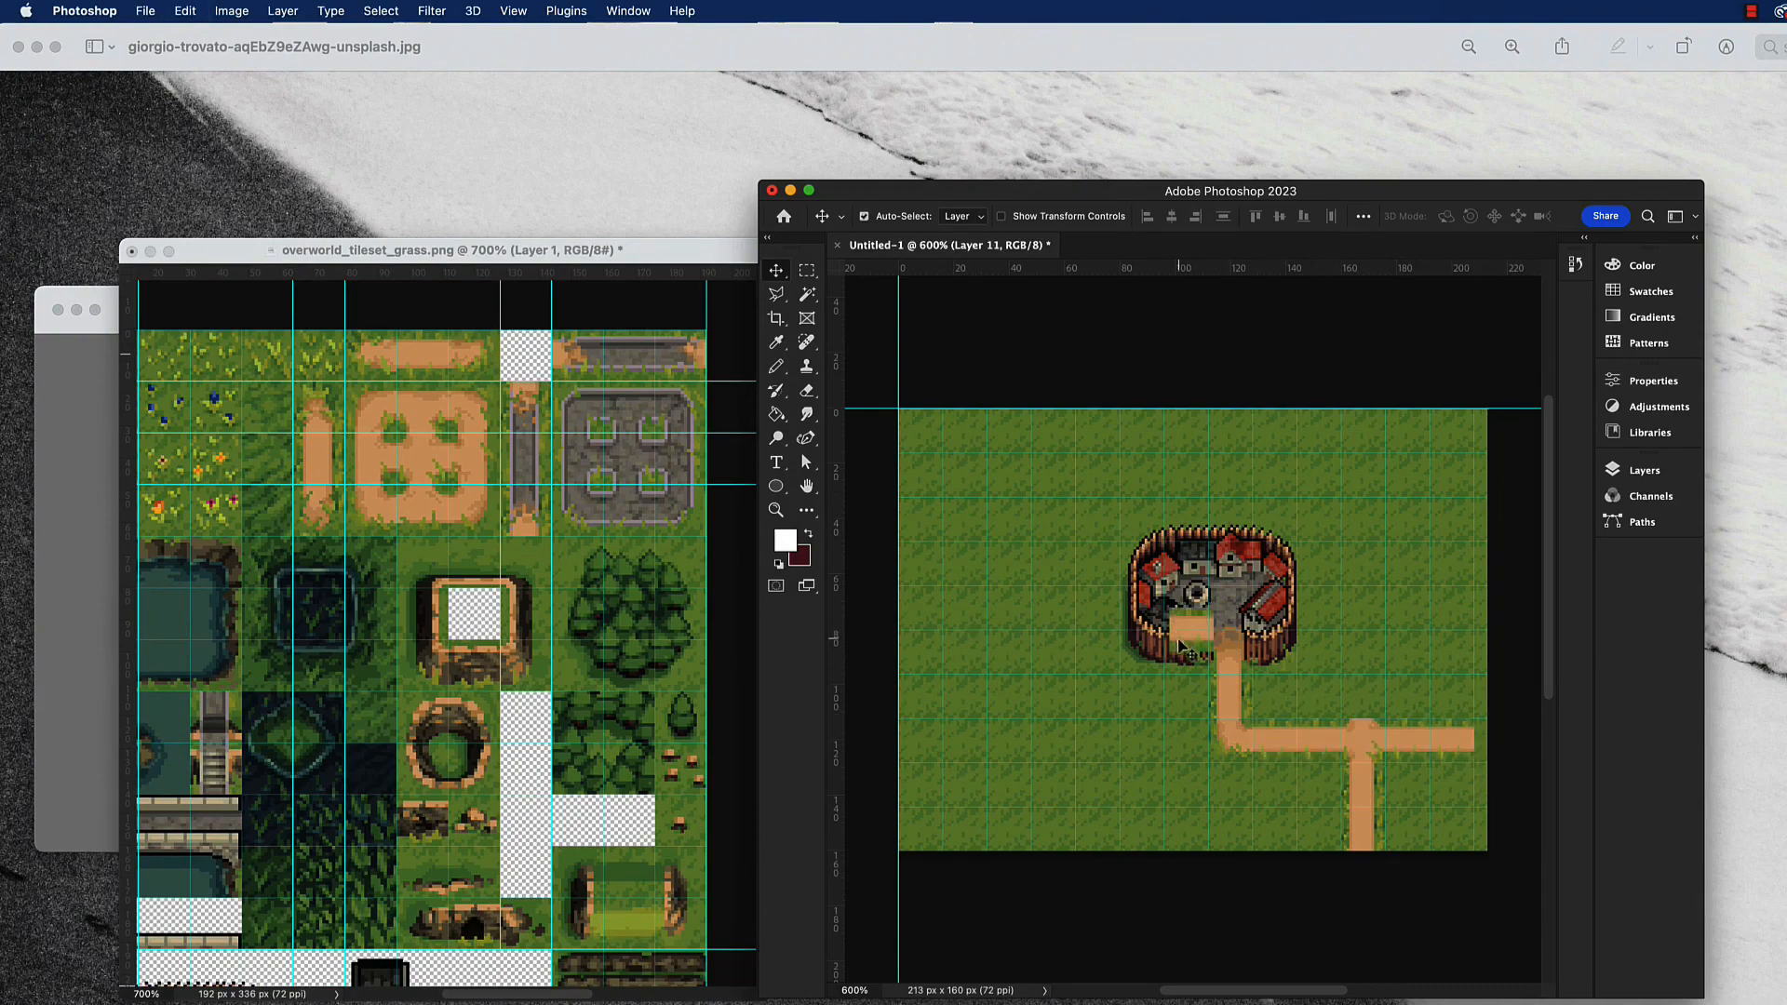
left_click_drag(1179, 645, 1440, 749)
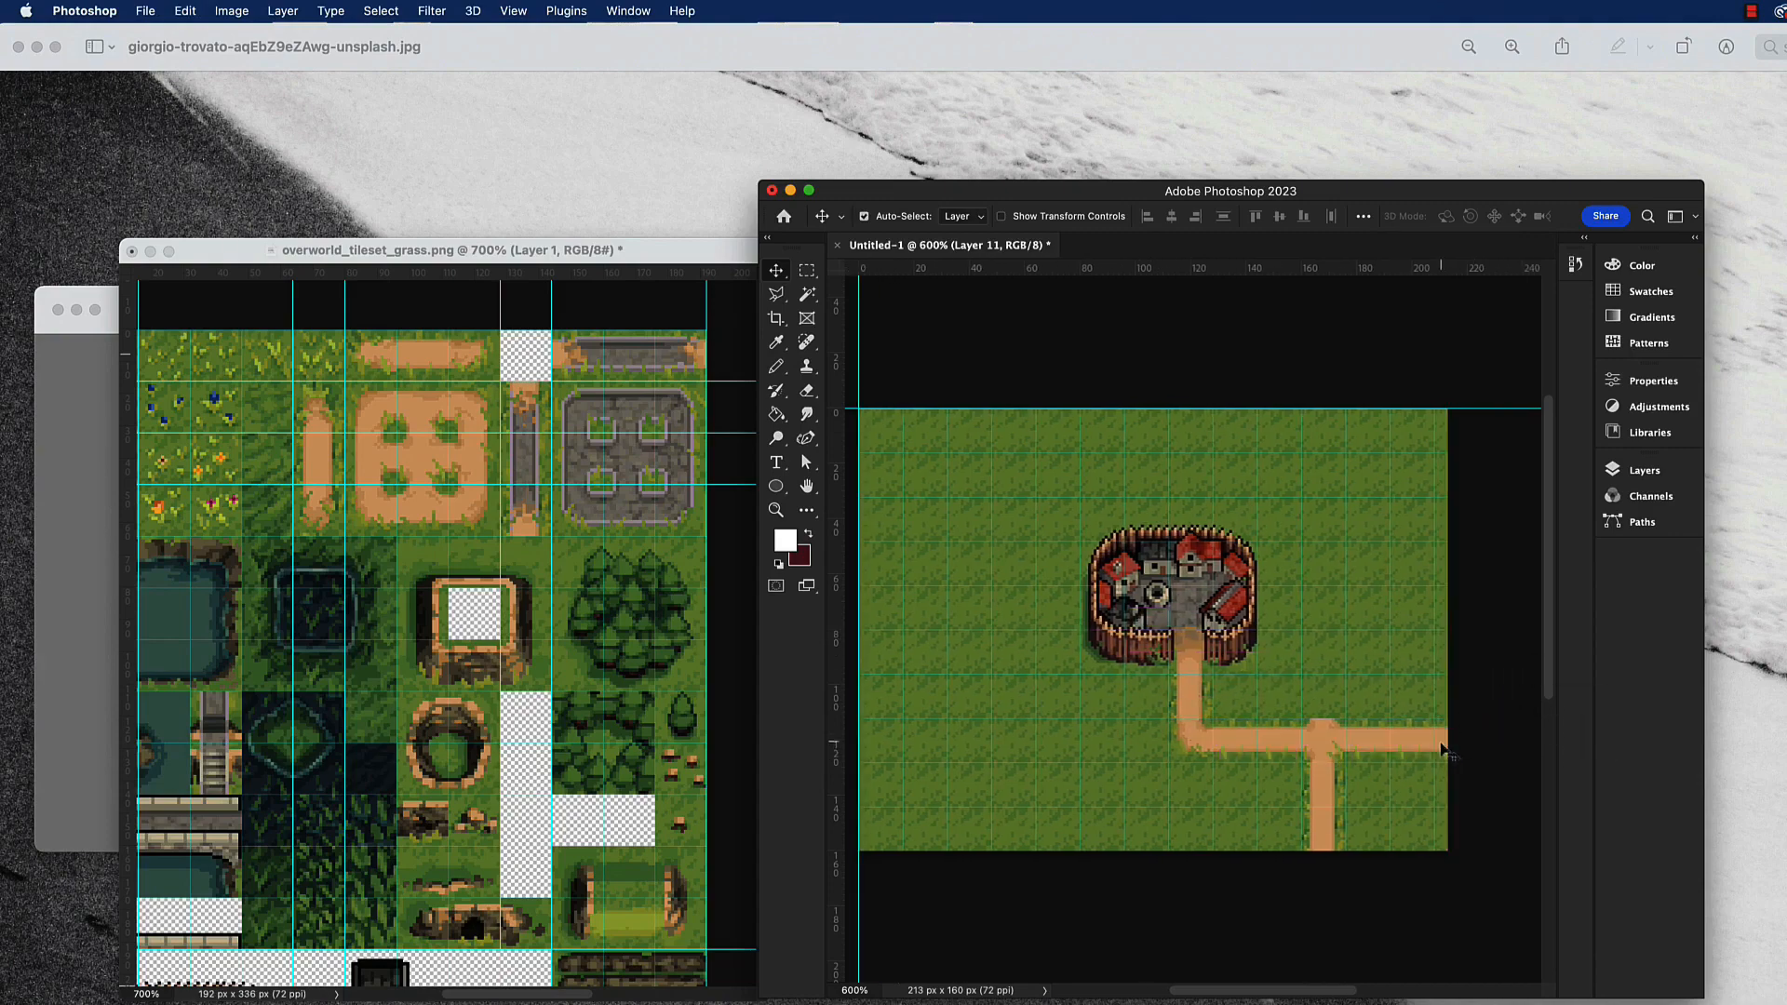
scroll(1300, 677, "left", 1)
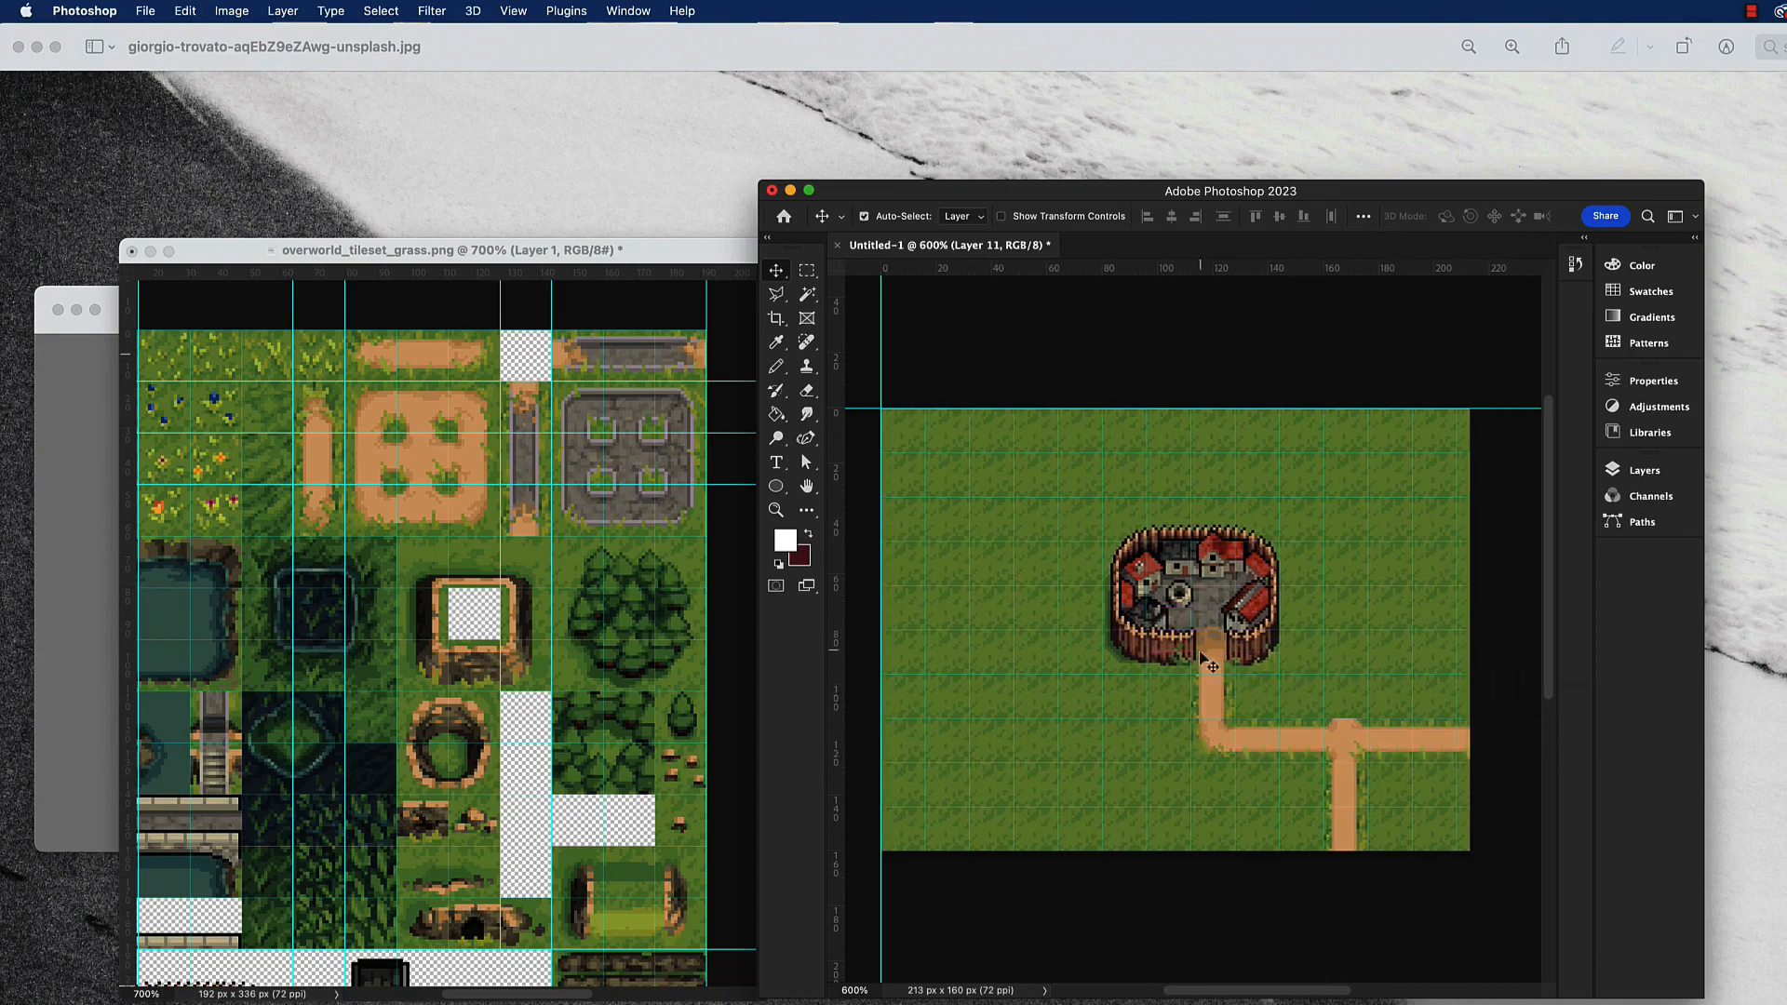
Copy the middle tile of the vertical dirt path and place one copy above the crossing and another detached one farther up and right.
left_click(331, 452)
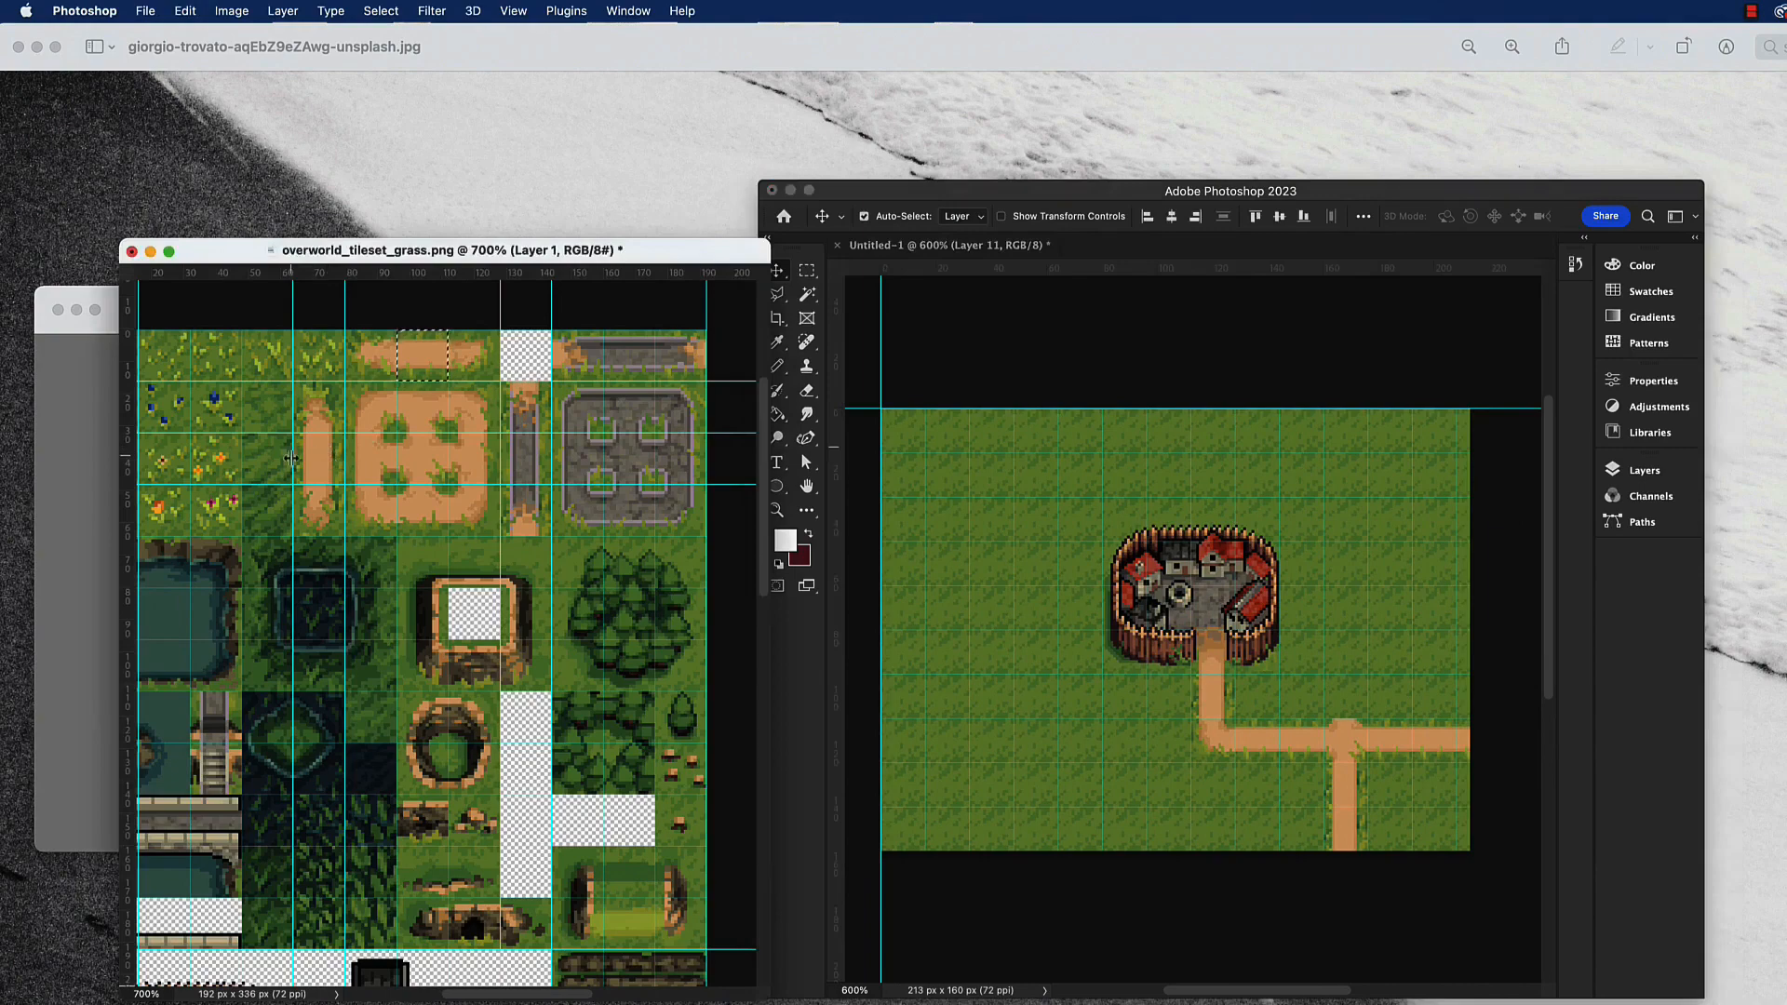
key("m")
left_click_drag(295, 433, 332, 483)
key("cmd+c")
left_click(1152, 611)
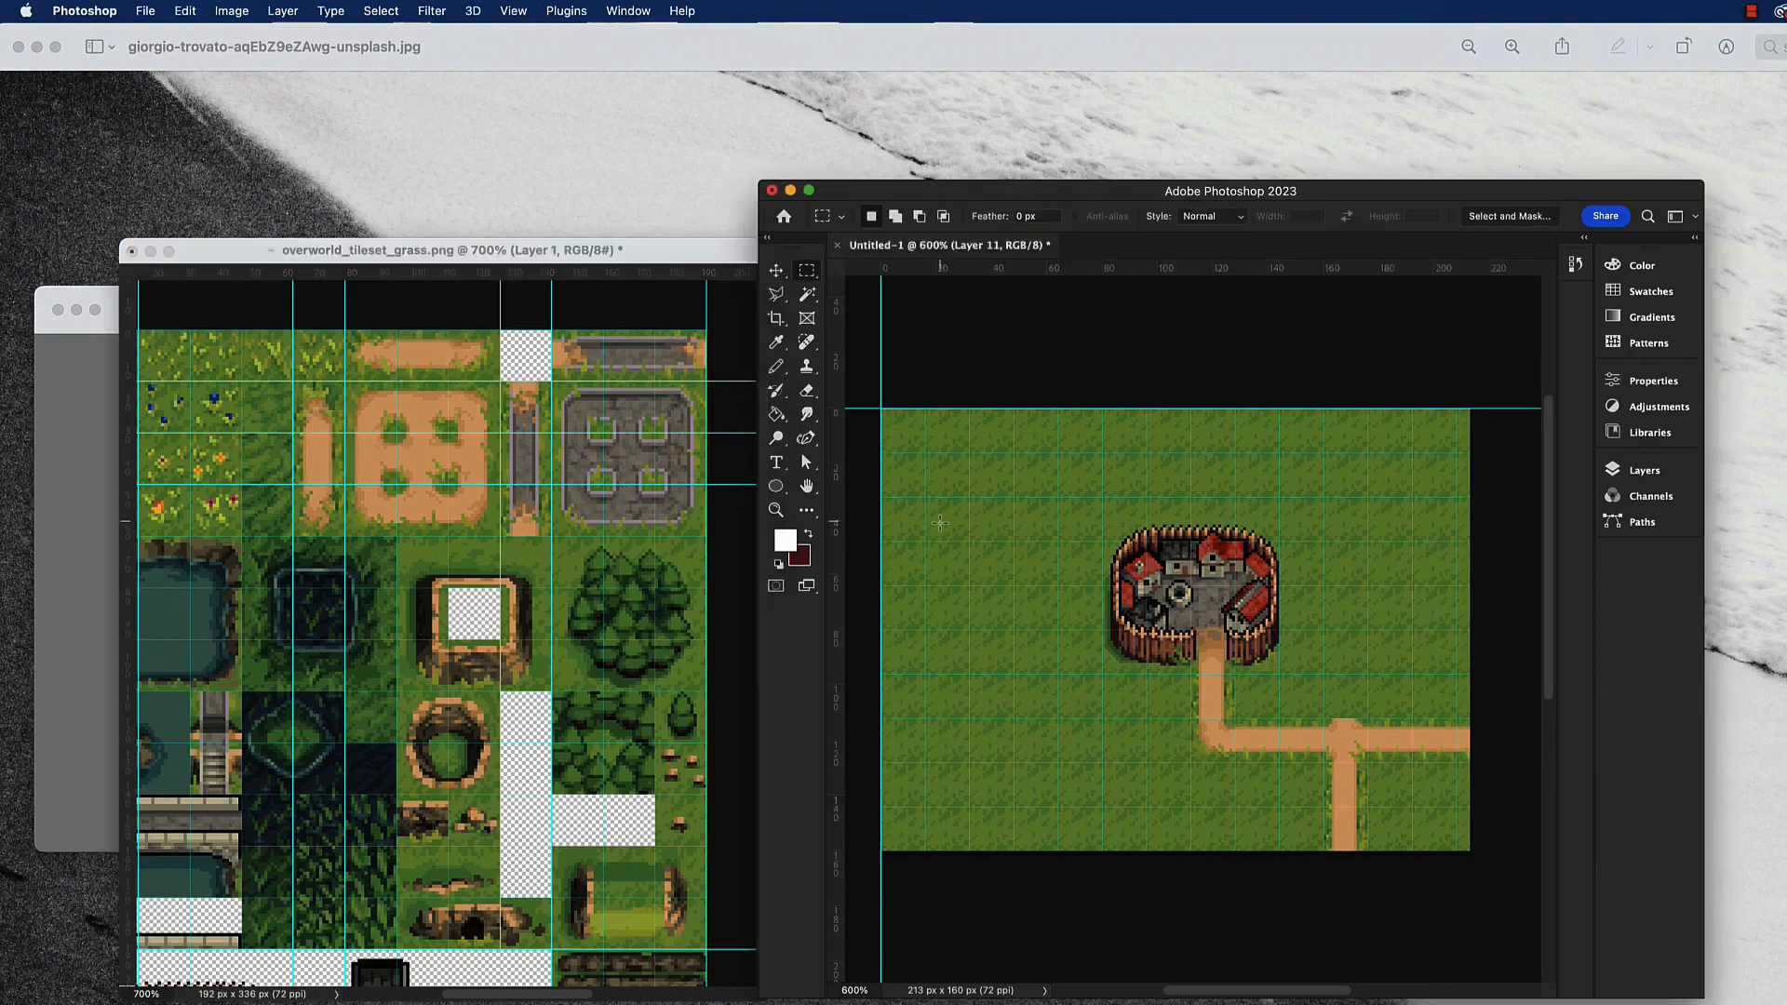
key("cmd+v")
key("v")
left_click_drag(1175, 617, 1347, 683)
key("super+v")
left_click_drag(1177, 618, 1385, 612)
Copy the top-left corner tile of the dirt path block and place it directly above the straight piece north of the crossing.
left_click(369, 416)
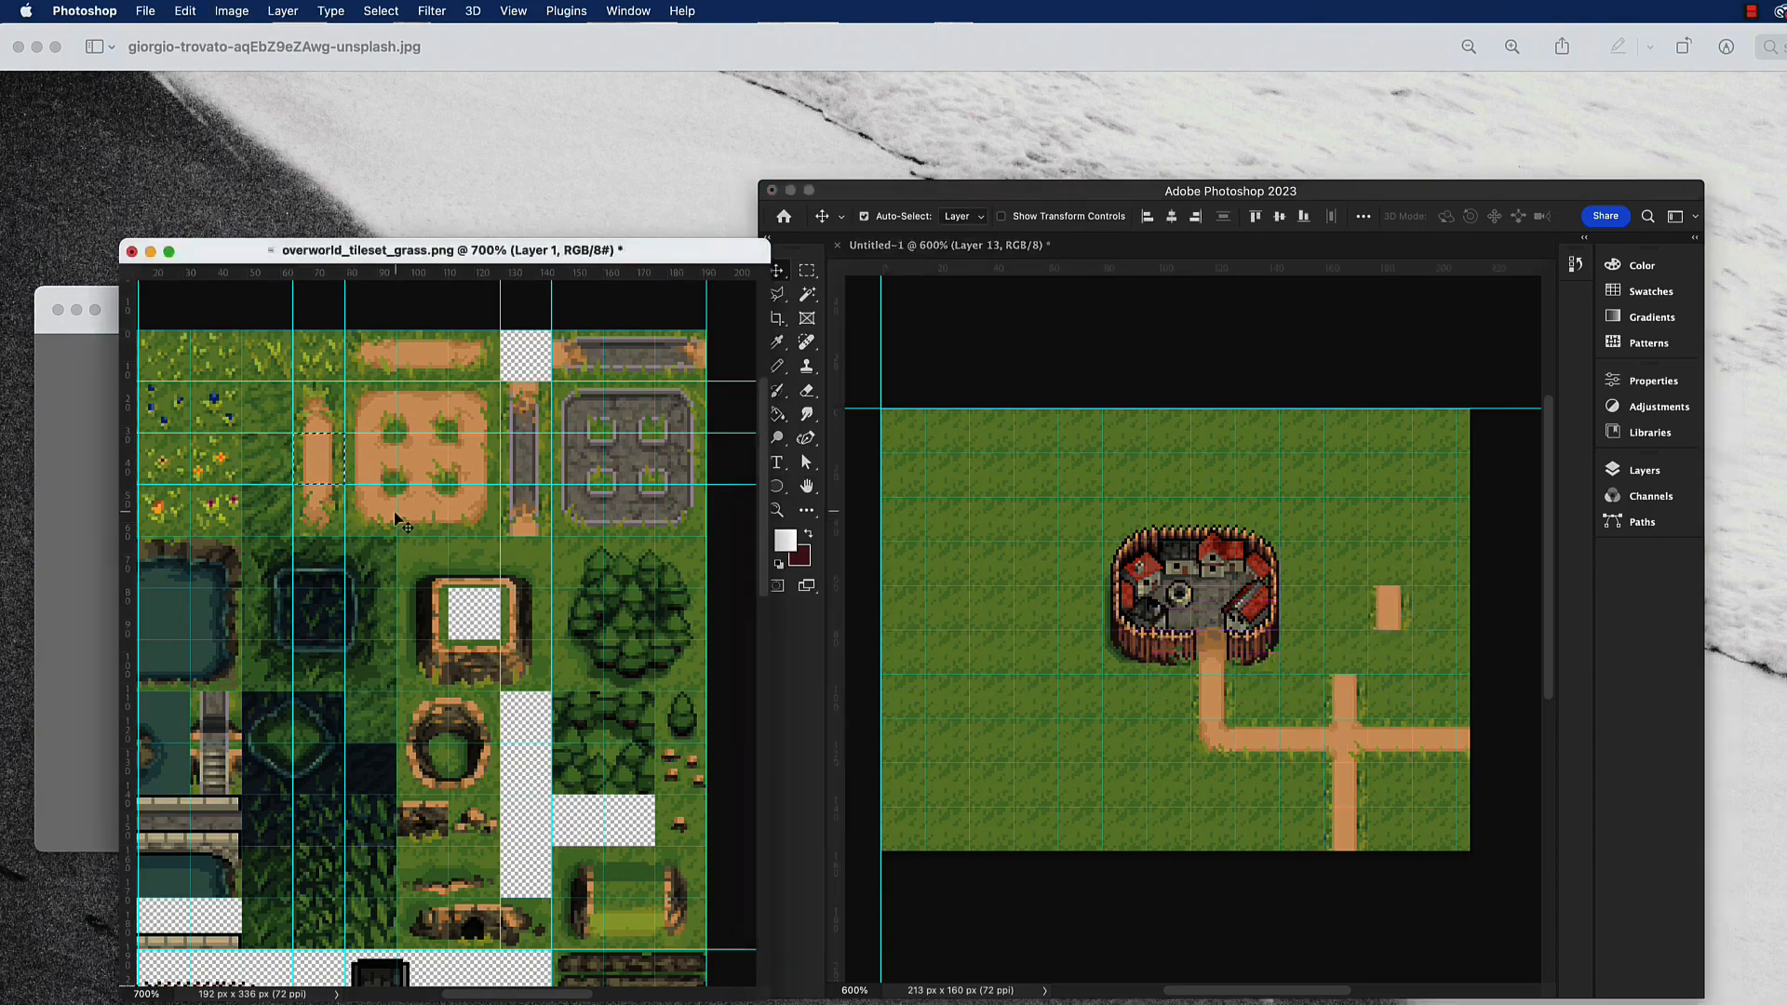
key("m")
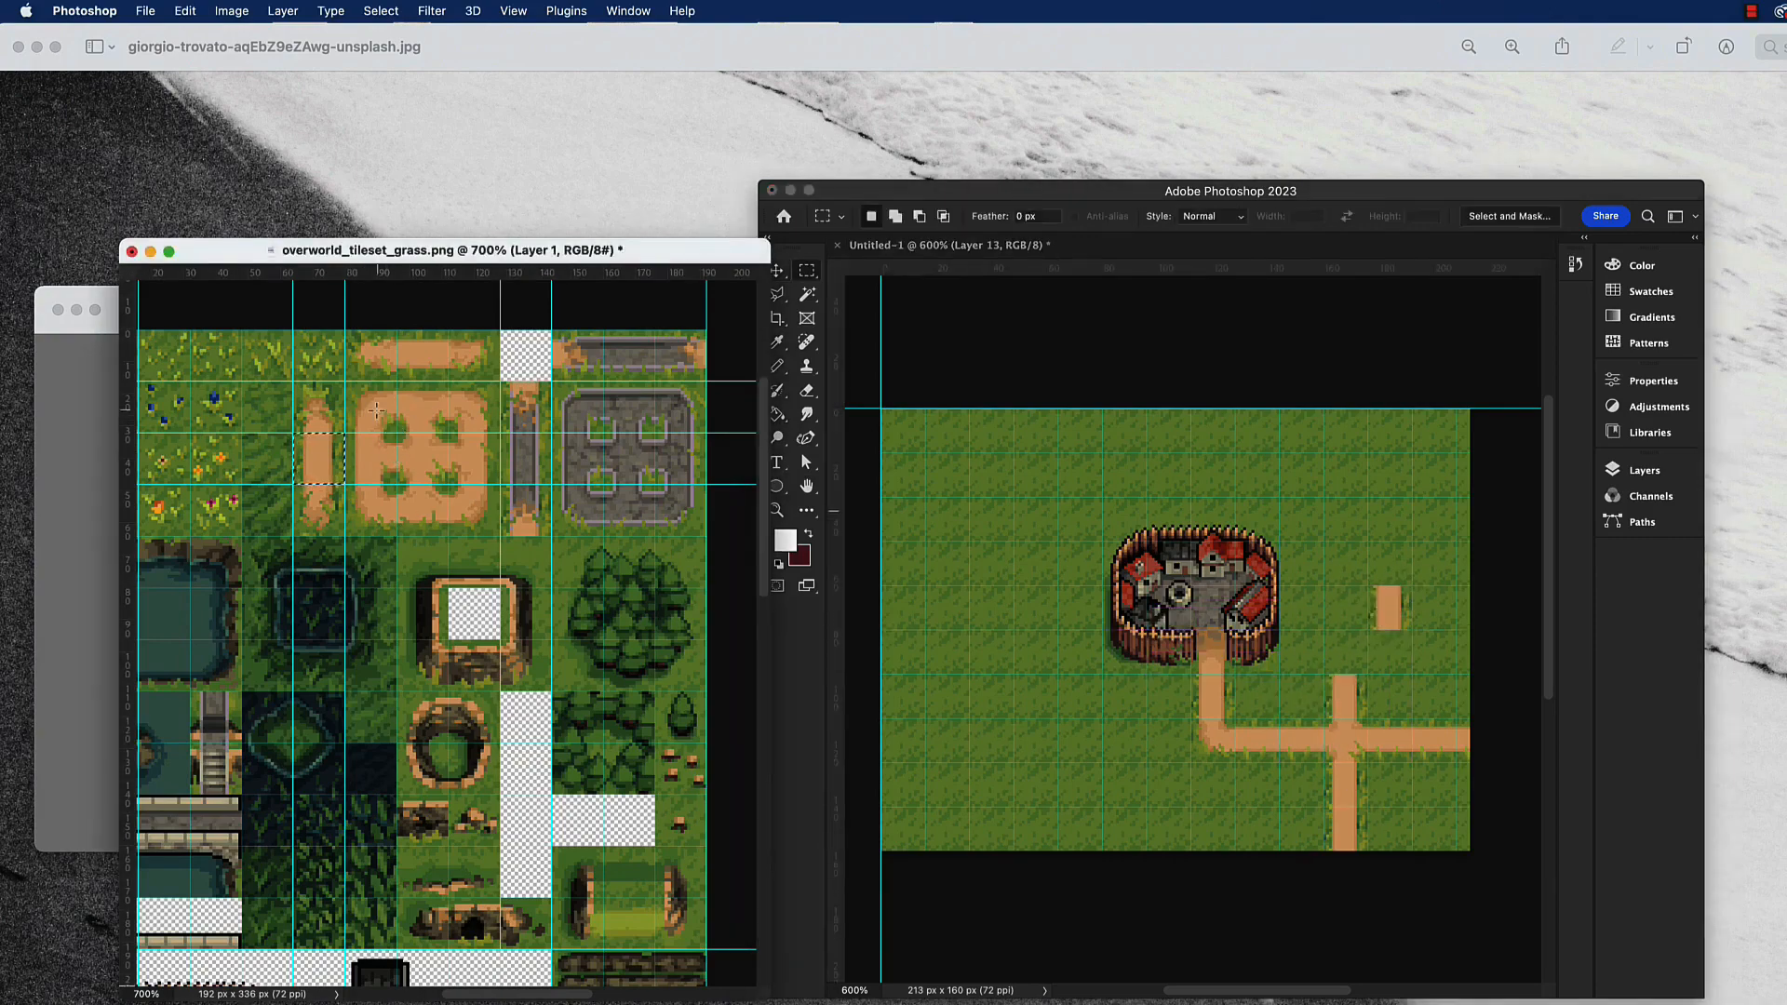
left_click_drag(352, 381, 403, 433)
key("cmd+c")
left_click(1217, 620)
key("cmd+v")
key("v")
left_click_drag(1180, 640, 1346, 656)
Copy the bottom-right corner tile of the dirt path block and place it to join the new corner with the detached vertical piece.
left_click(460, 484)
key("m")
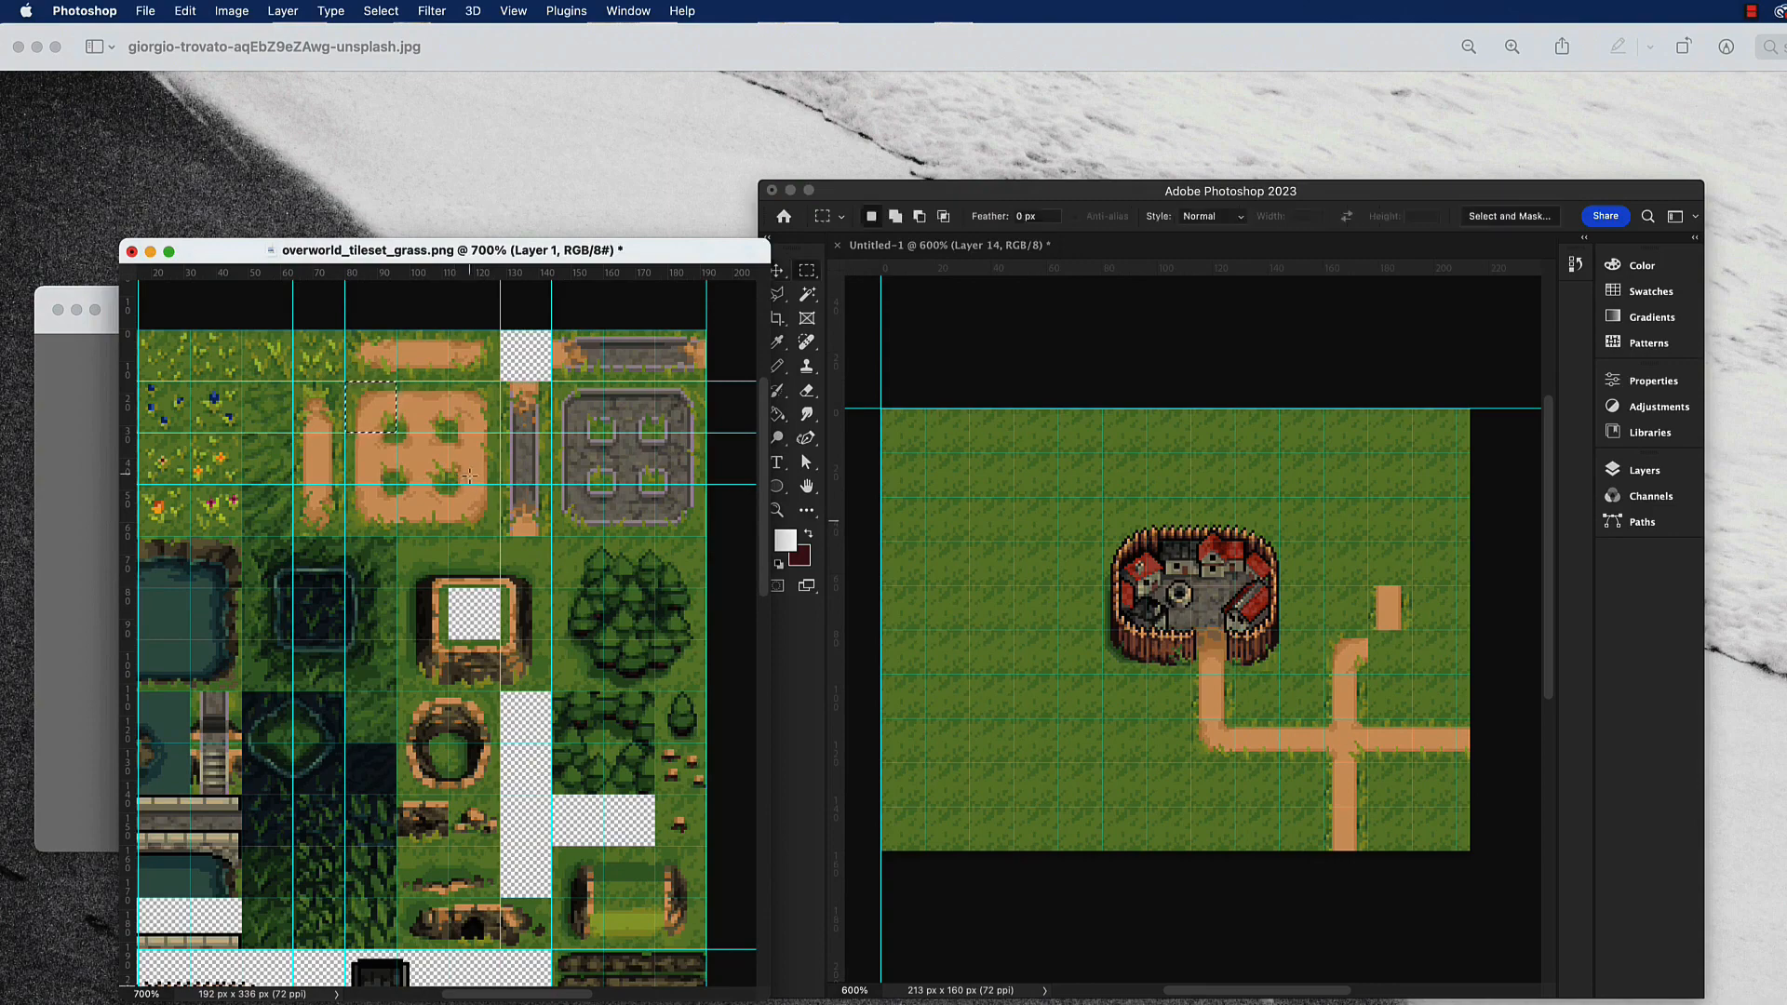
left_click_drag(449, 485, 500, 536)
key("cmd+c")
left_click(1052, 609)
key("cmd+v")
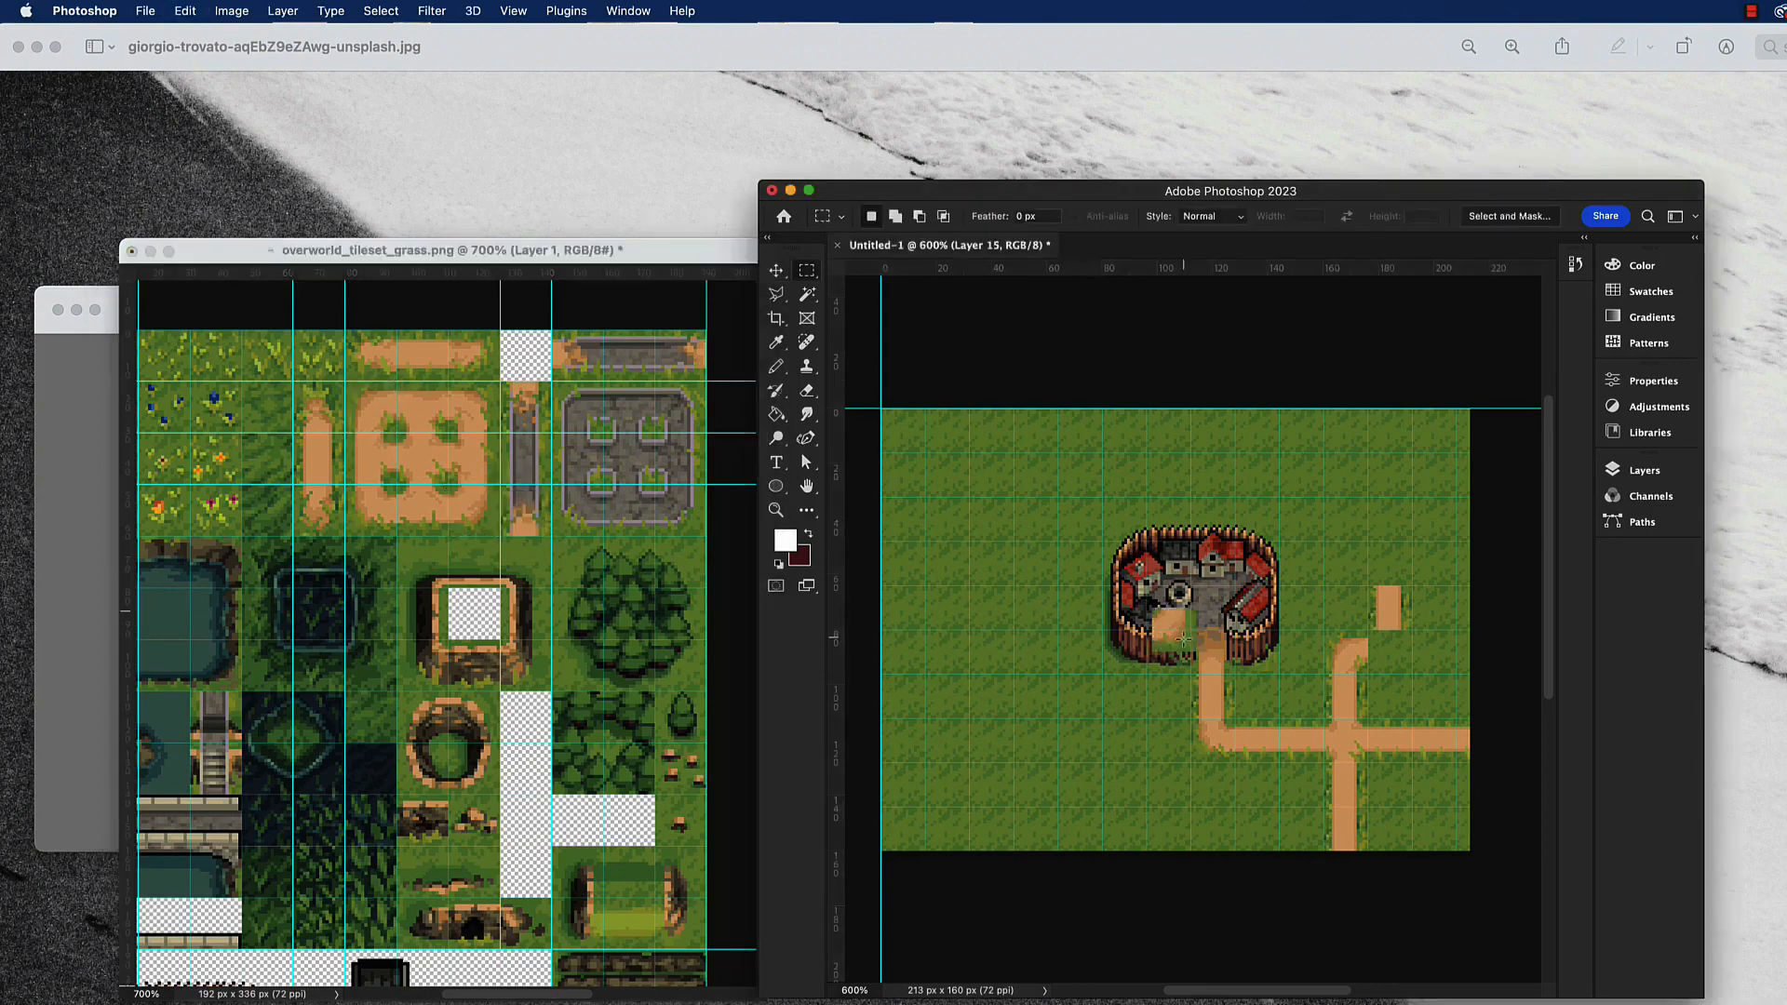
key("v")
left_click_drag(1177, 648, 1379, 650)
Copy the middle tile of the vertical dirt path and extend the northern branch road upward by one tile.
left_click(319, 458)
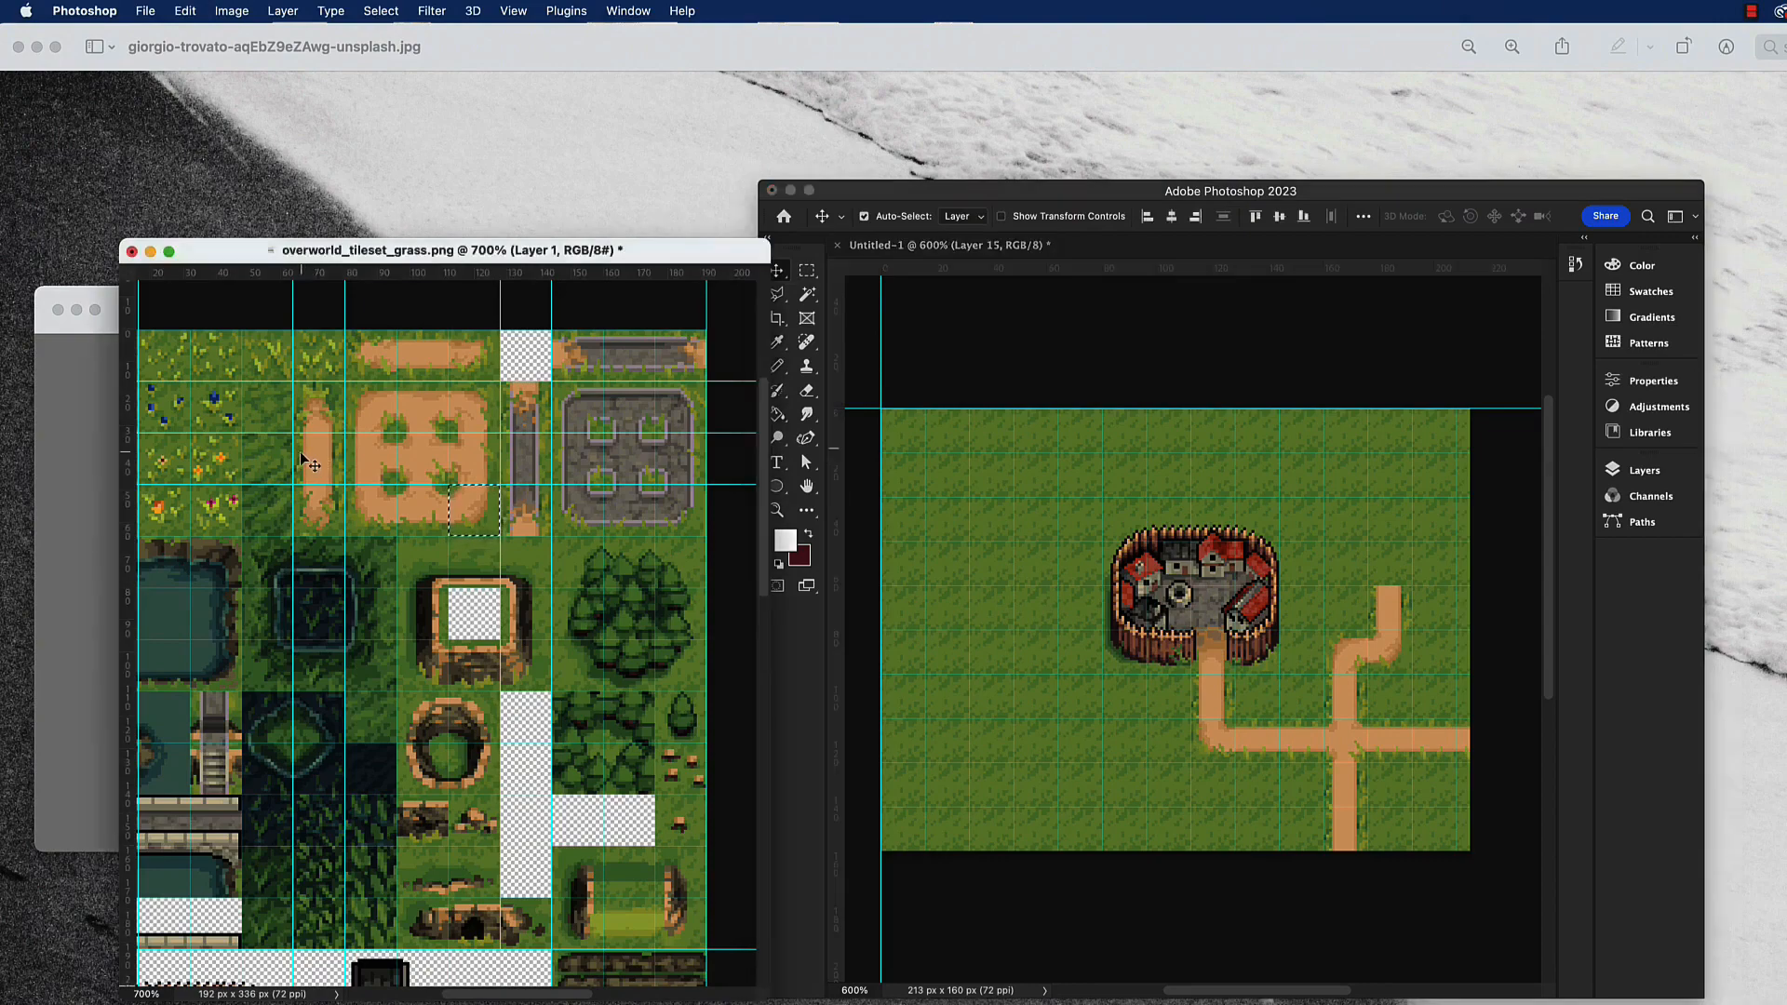
key("m")
left_click_drag(294, 432, 345, 482)
key("super+c")
left_click(1164, 542)
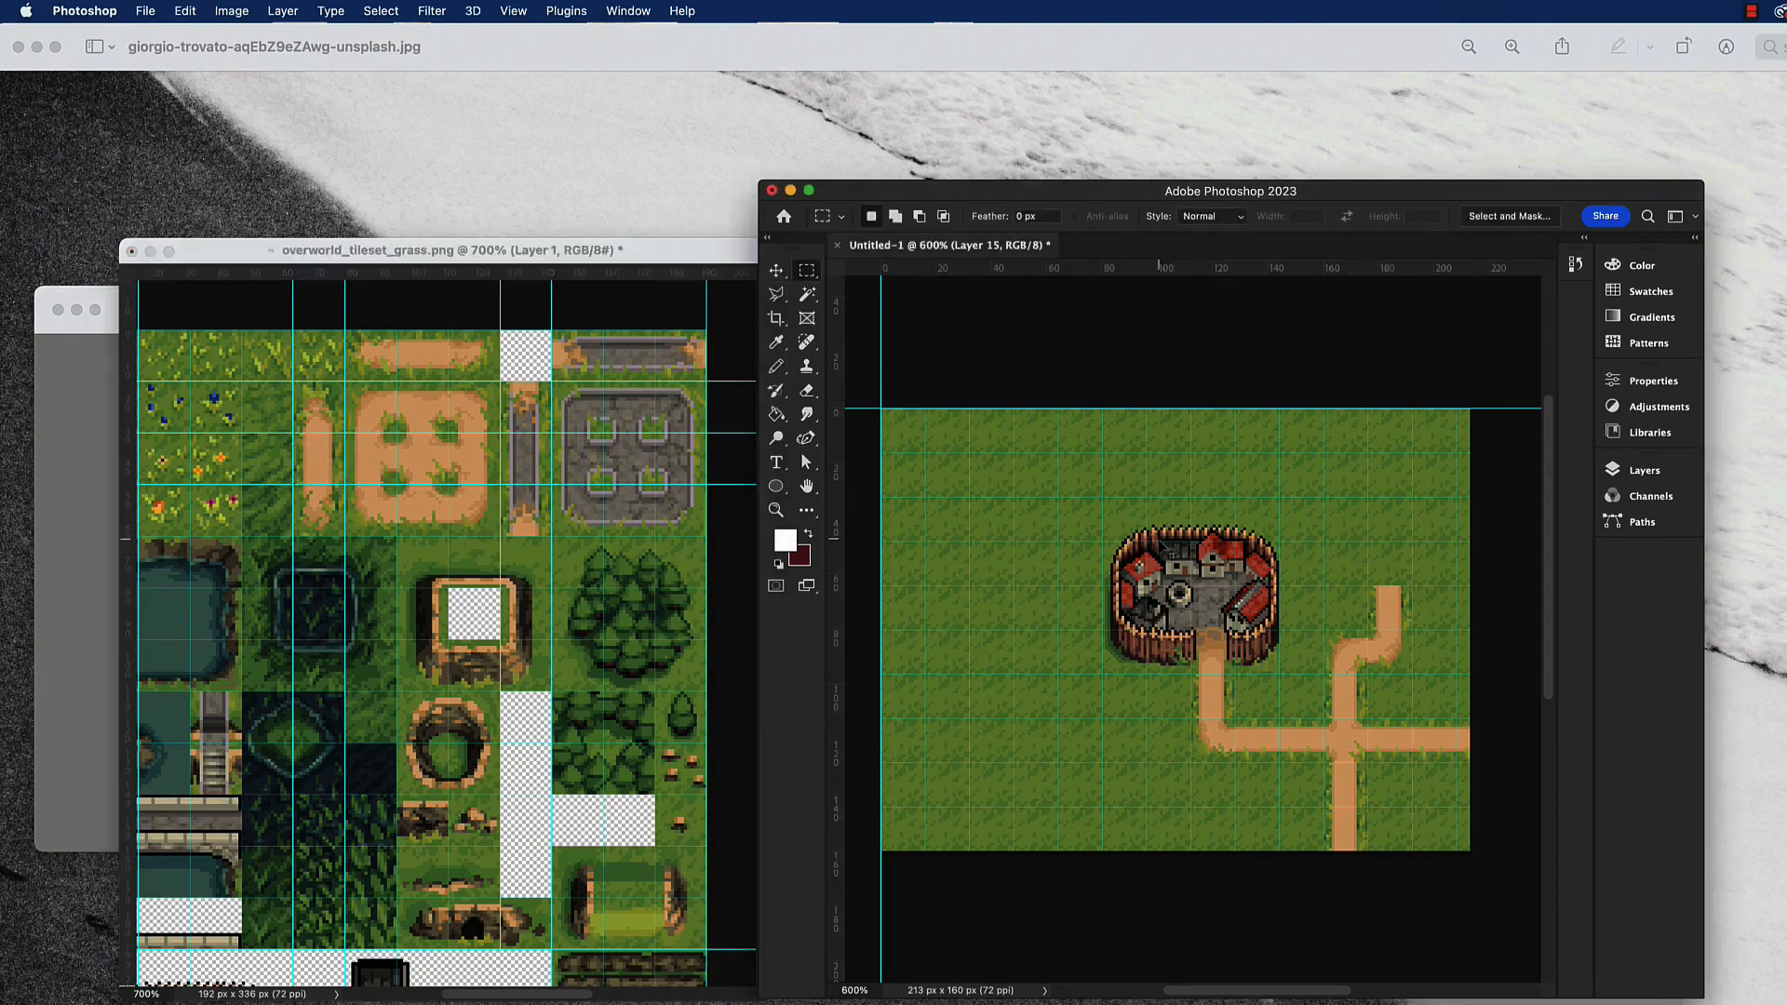
key("super+v")
key("v")
left_click_drag(1170, 619, 1384, 554)
Copy the top end tile of the vertical dirt path and place it at the upper end of the northern branch road.
left_click(386, 399)
key("m")
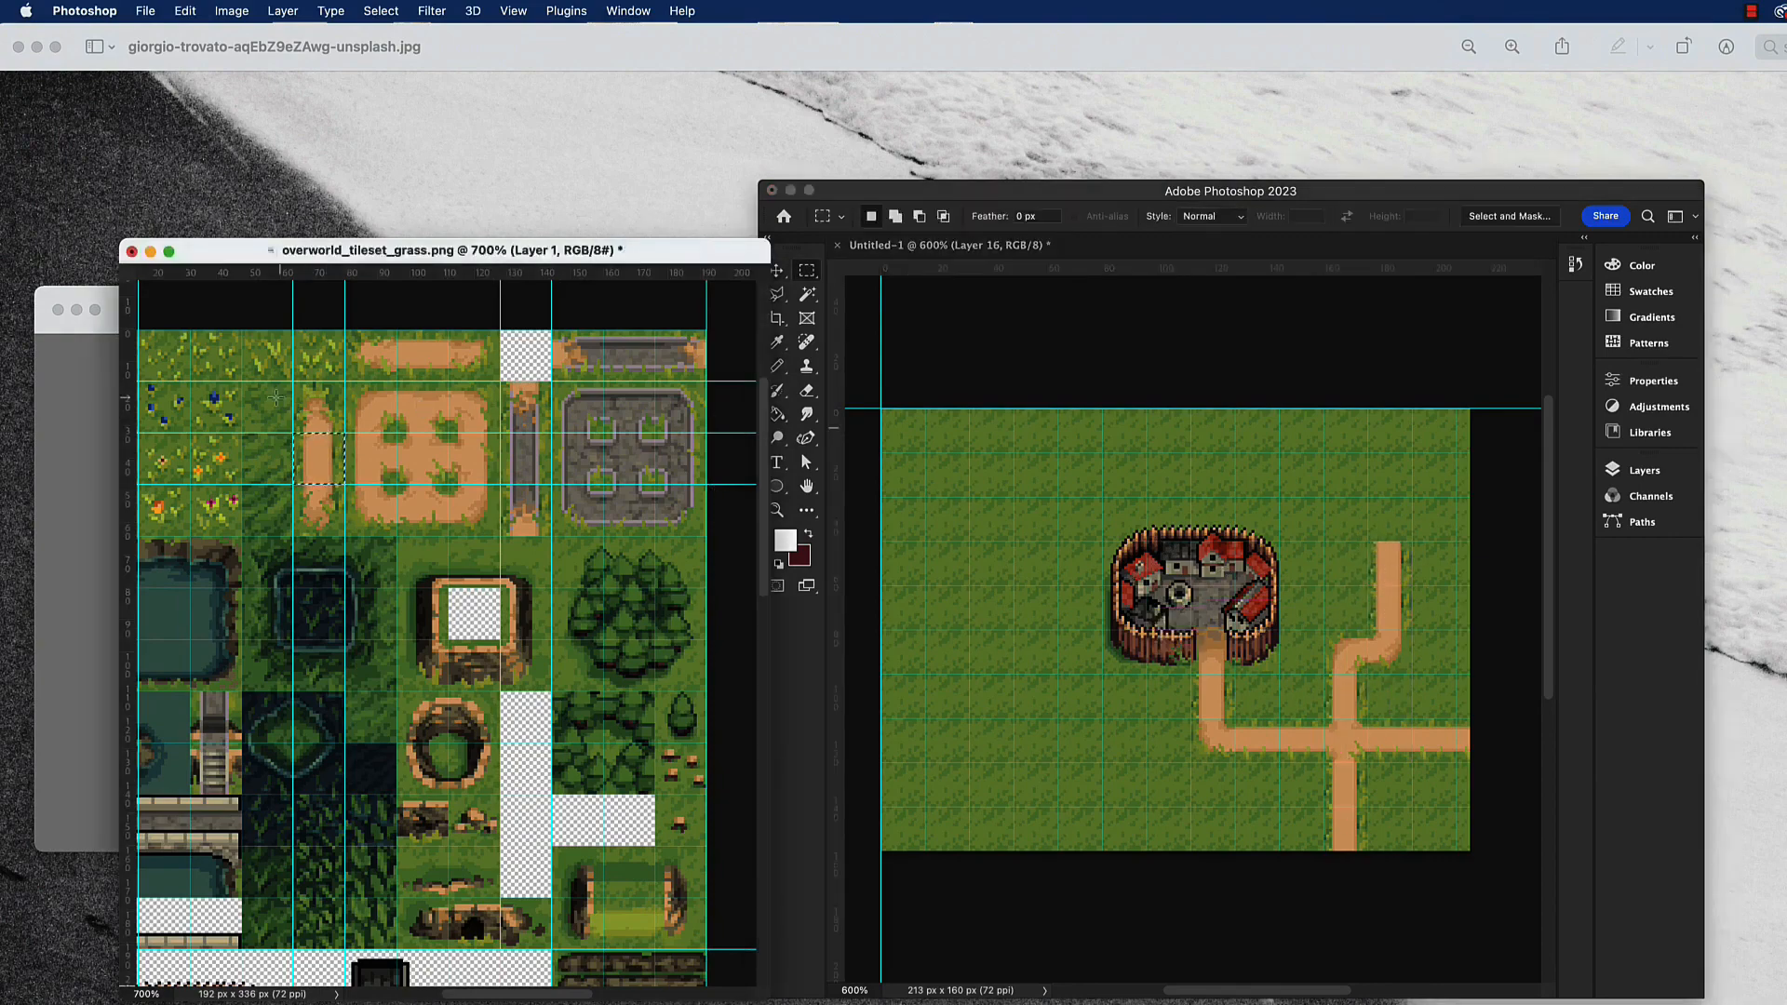
left_click_drag(346, 383, 396, 431)
key("super+c")
left_click(978, 537)
key("super+v")
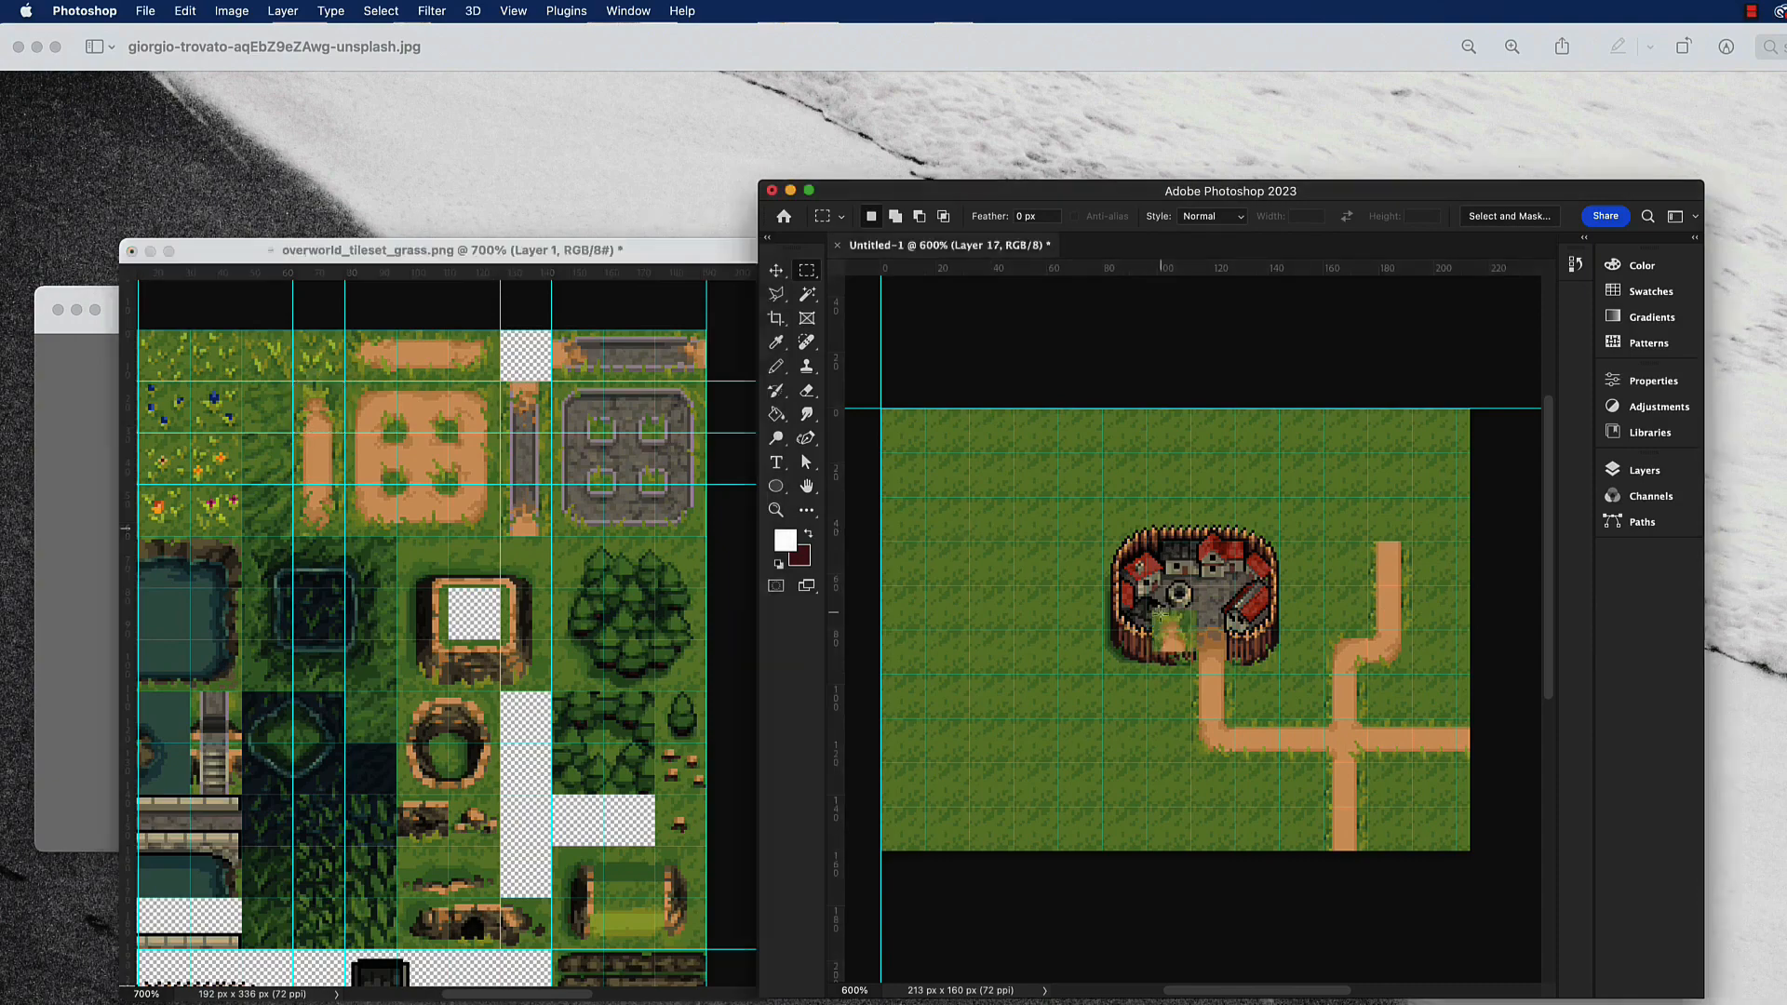
key("v")
left_click_drag(1168, 616, 1387, 516)
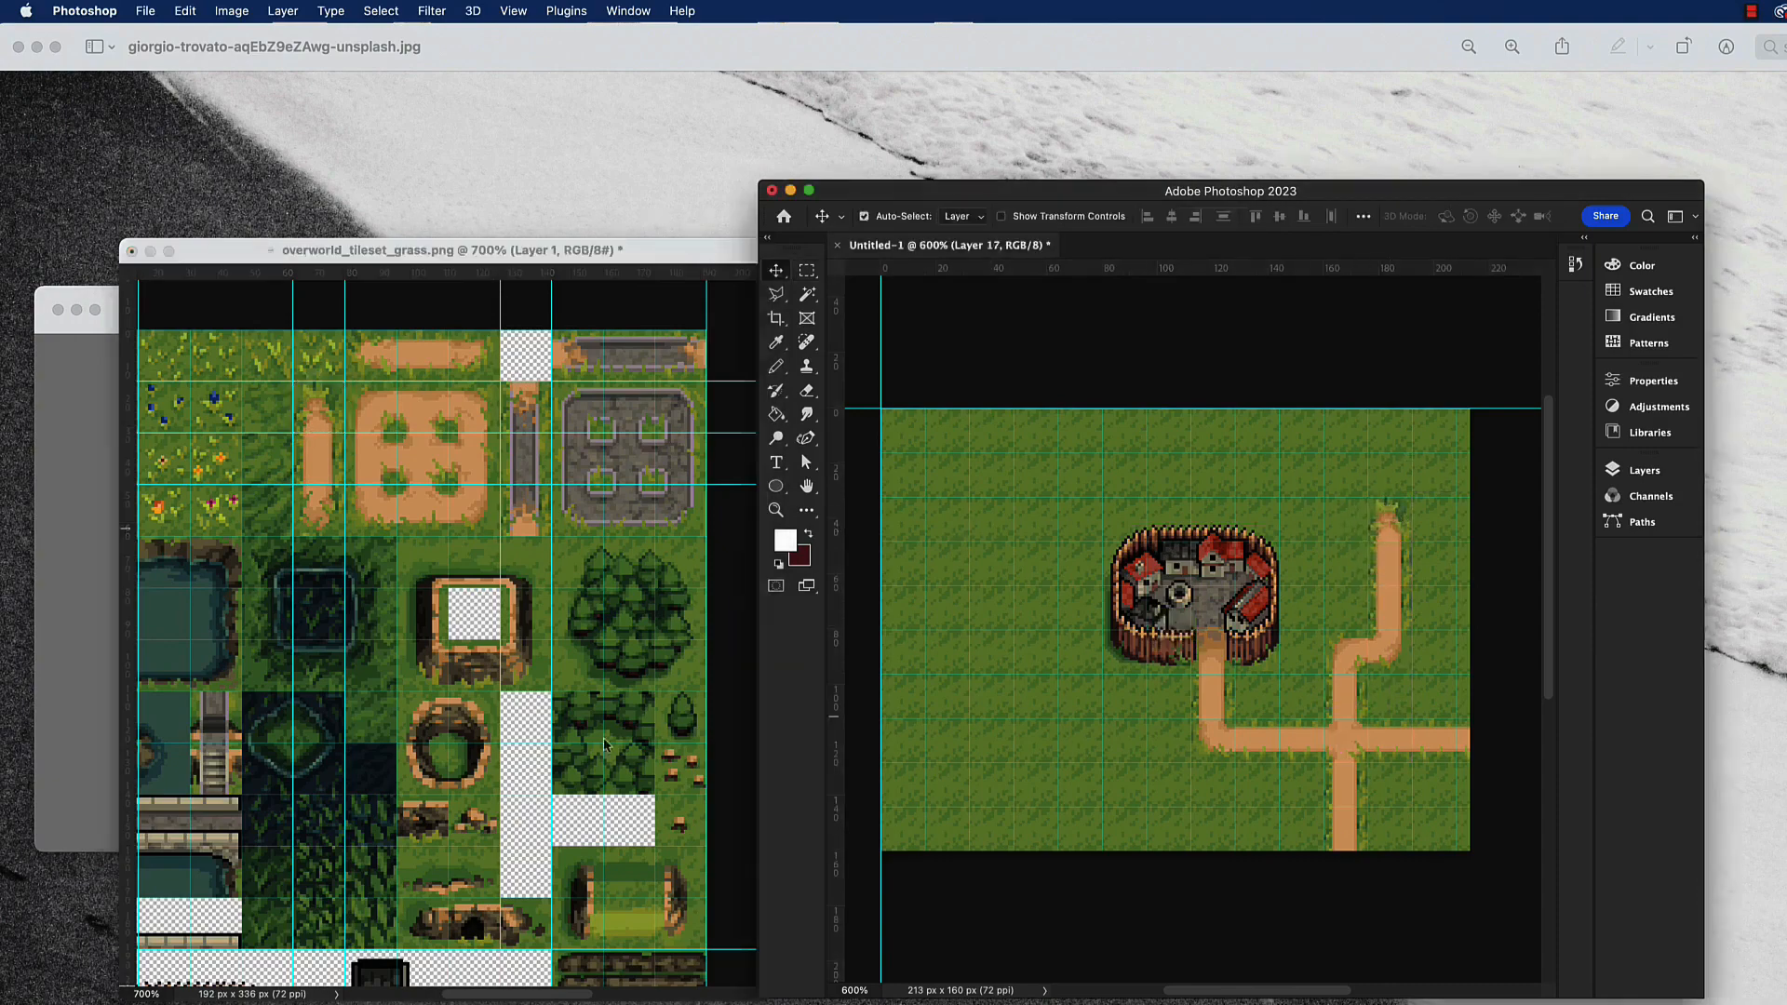
Copy the single cave entrance tile from the tileset and place it at the map's top edge, in line with the branch road.
scroll(508, 757, "down", 2)
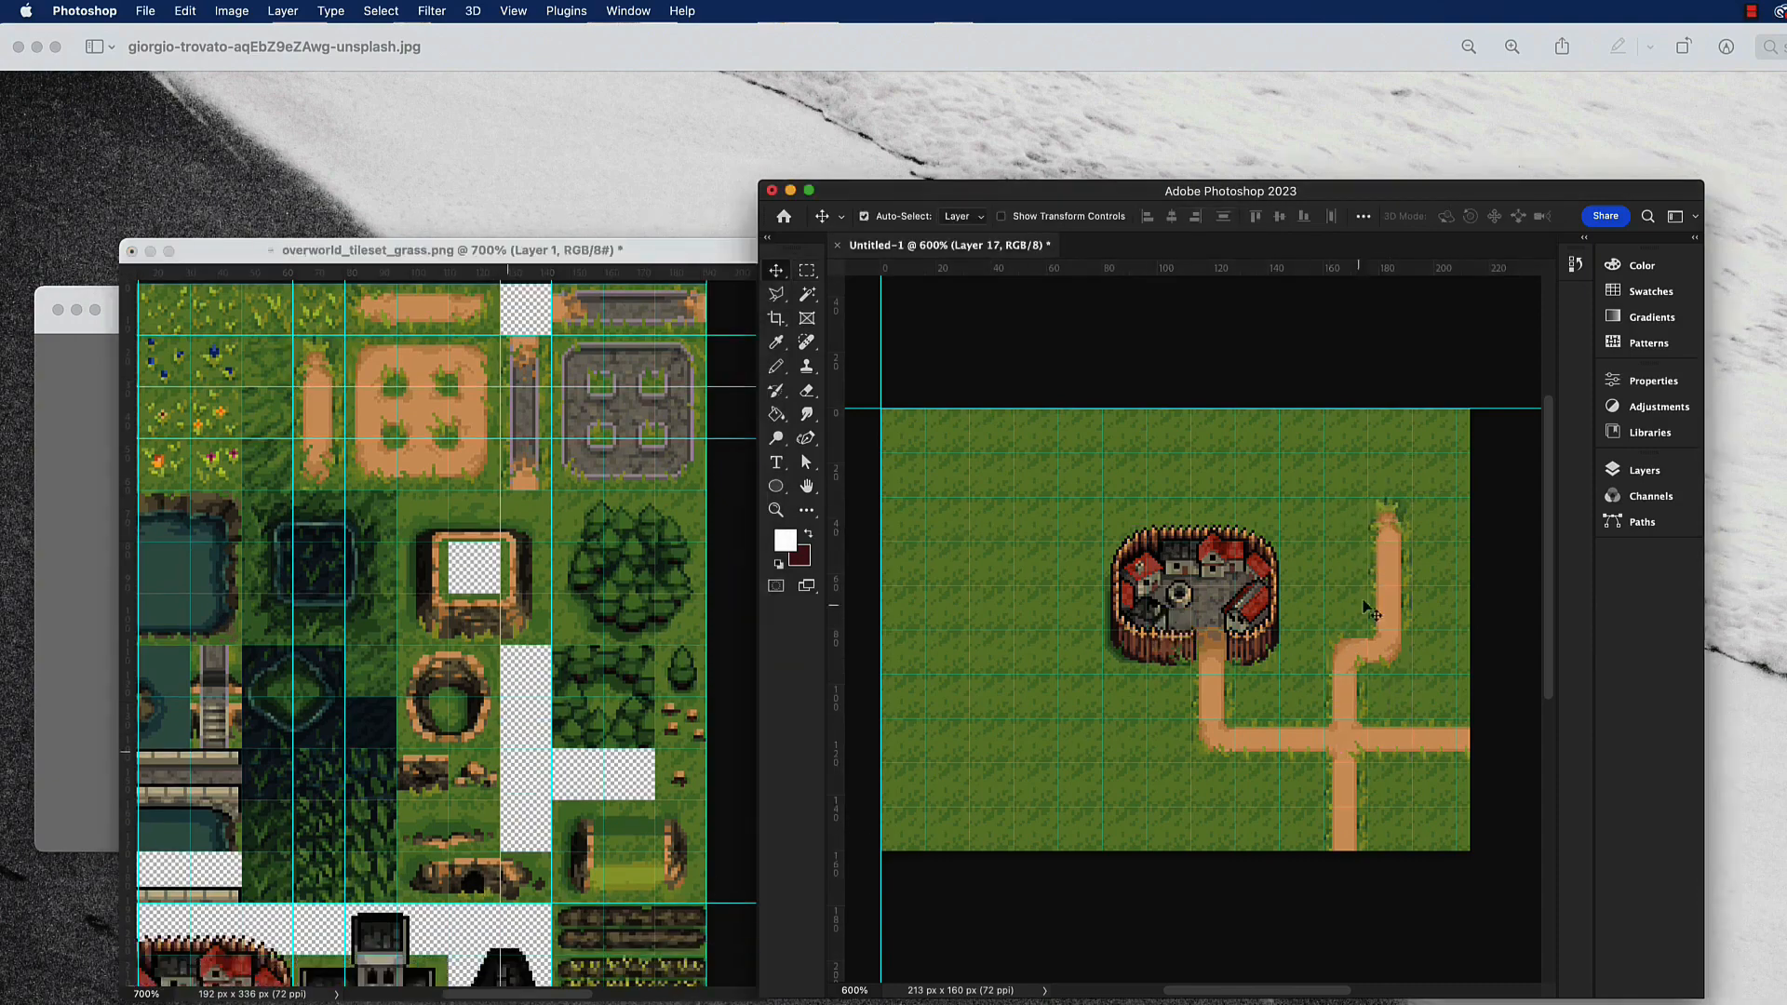
scroll(508, 873, "down", 10)
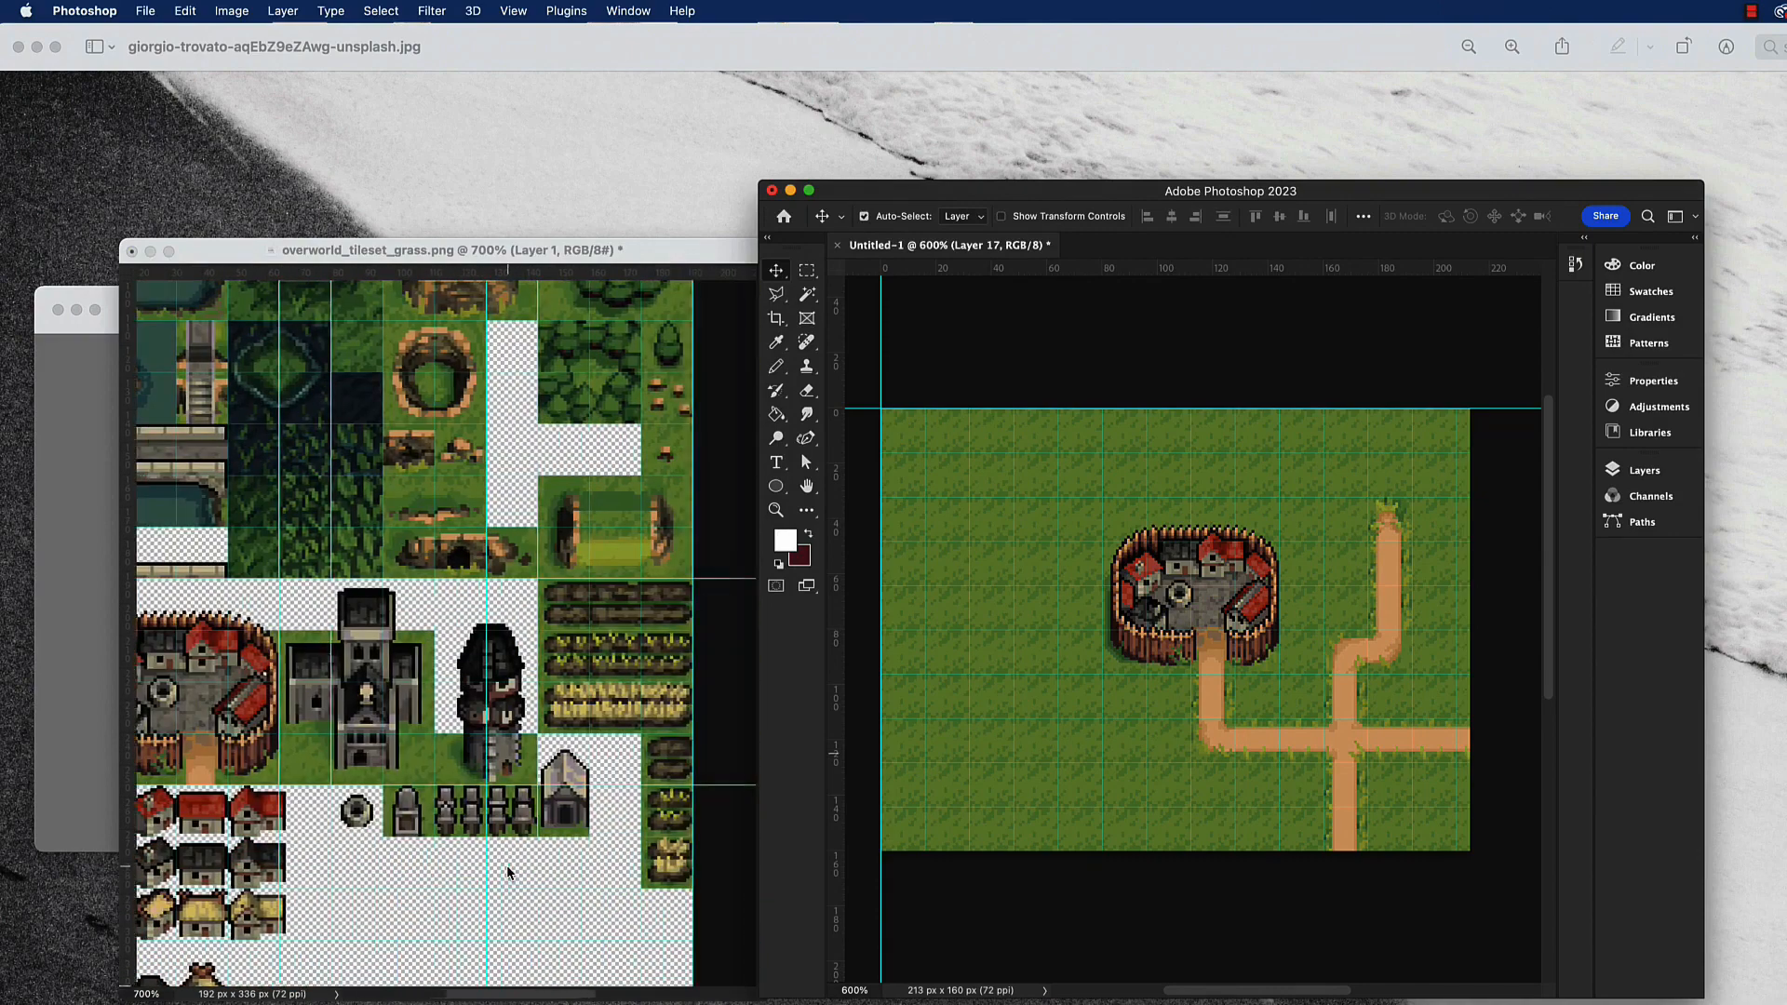
scroll(508, 873, "up", 5)
scroll(506, 870, "up", 2)
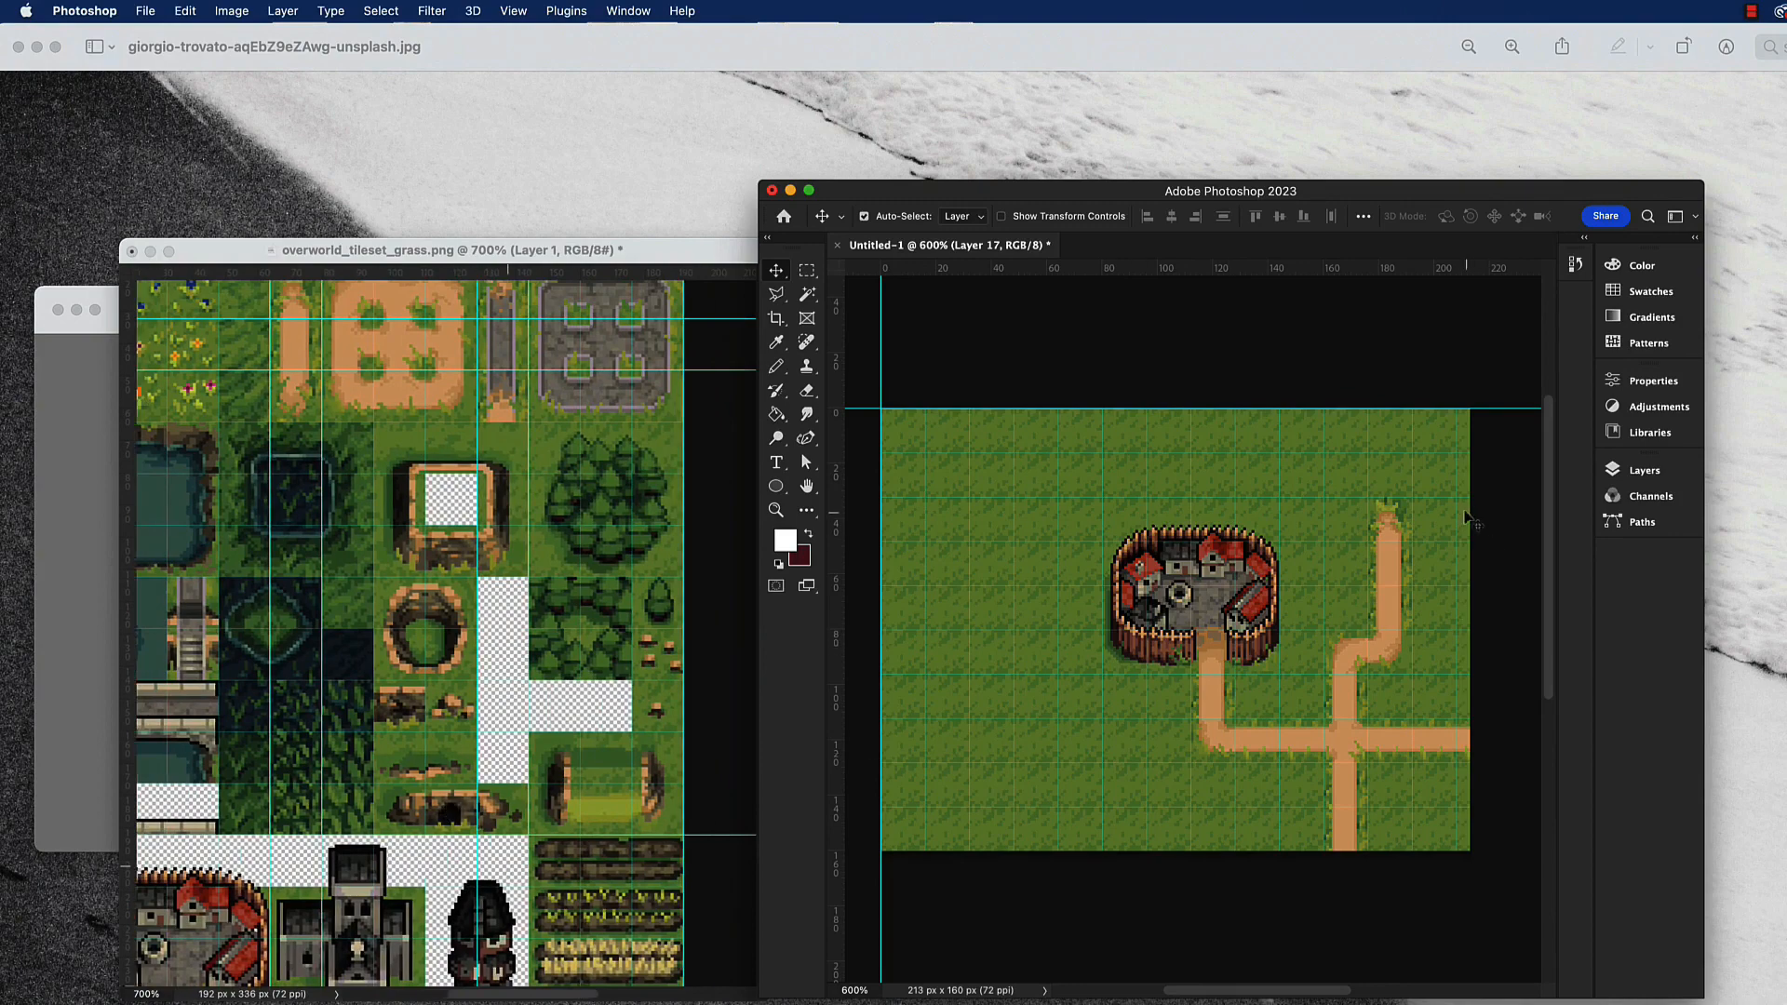
left_click(437, 739)
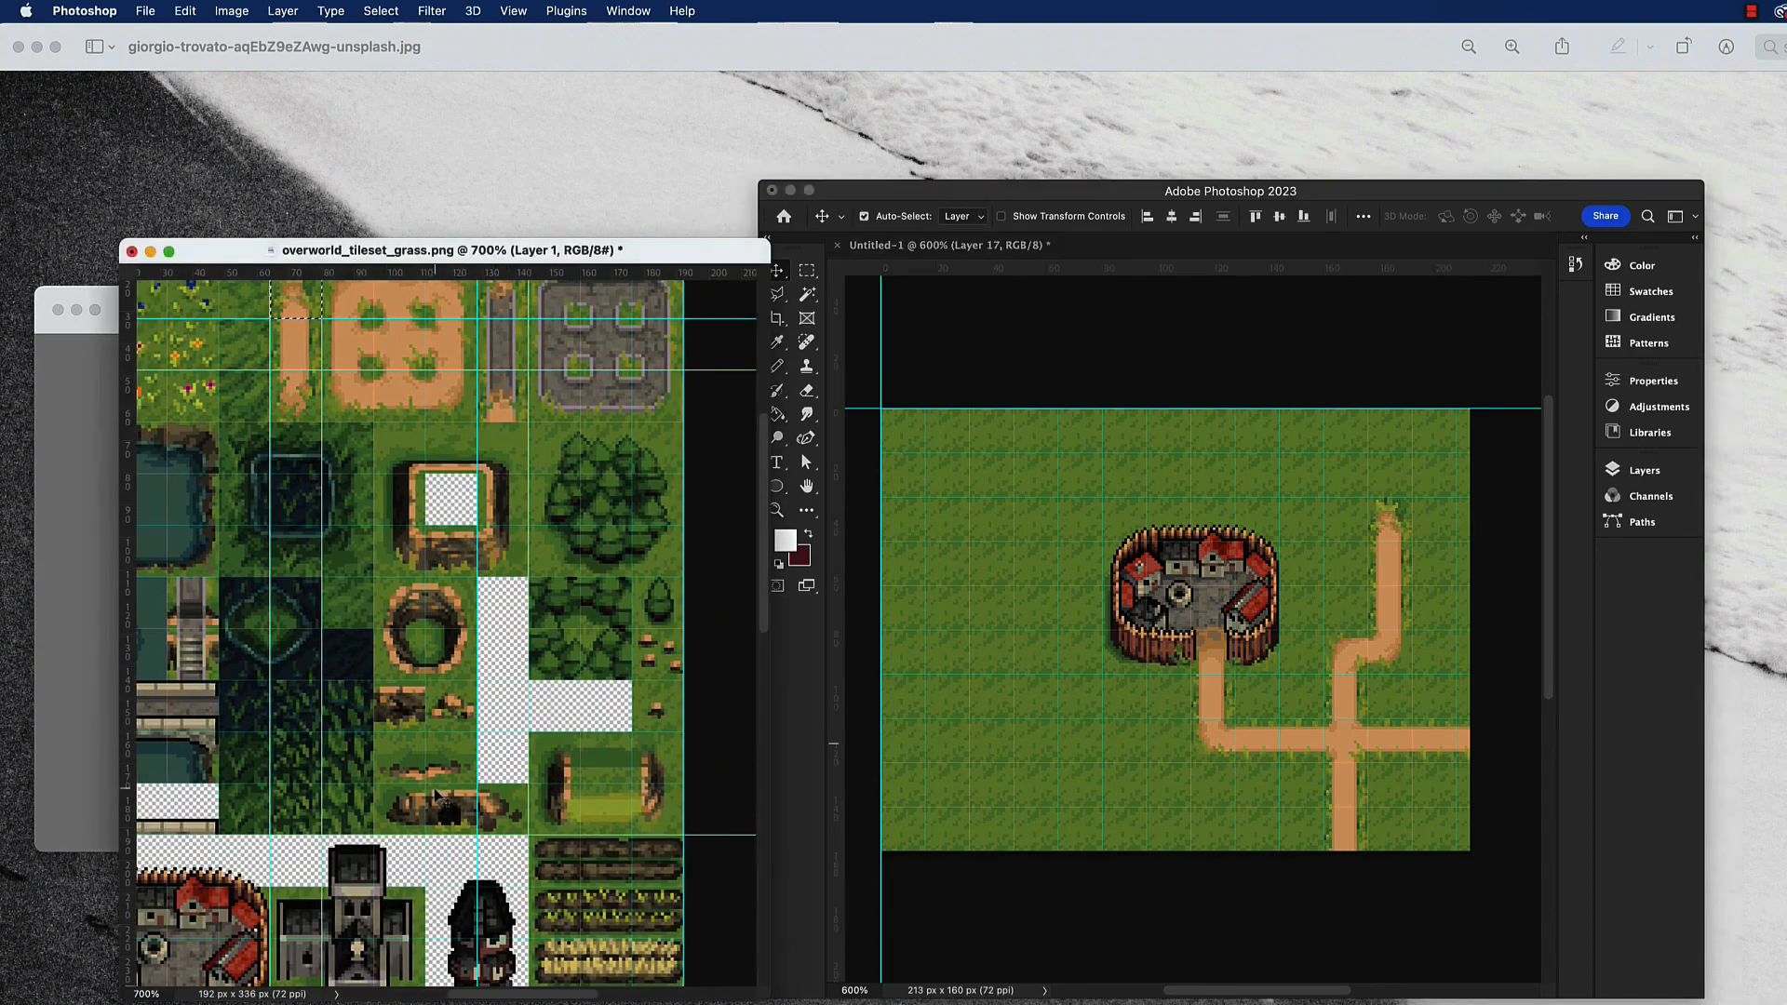
key("m")
left_click_drag(426, 782, 477, 832)
key("super+c")
left_click(1275, 519)
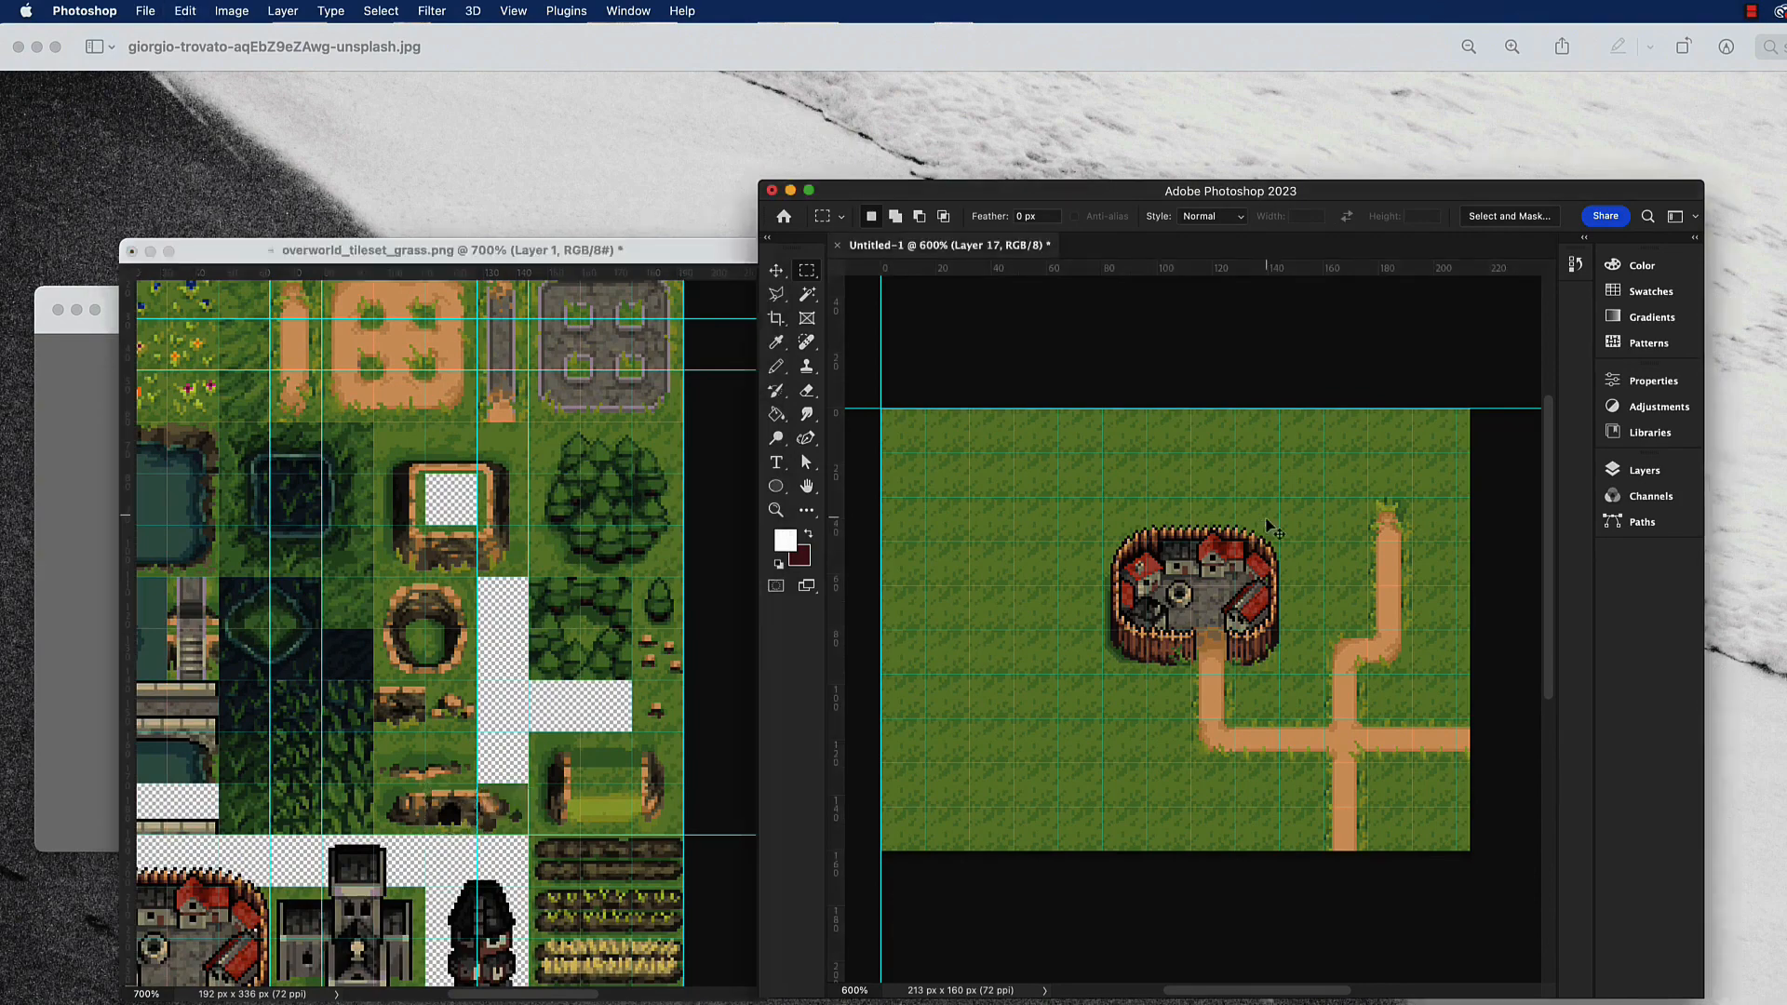
key("super+v")
key("v")
left_click_drag(1165, 656, 1389, 428)
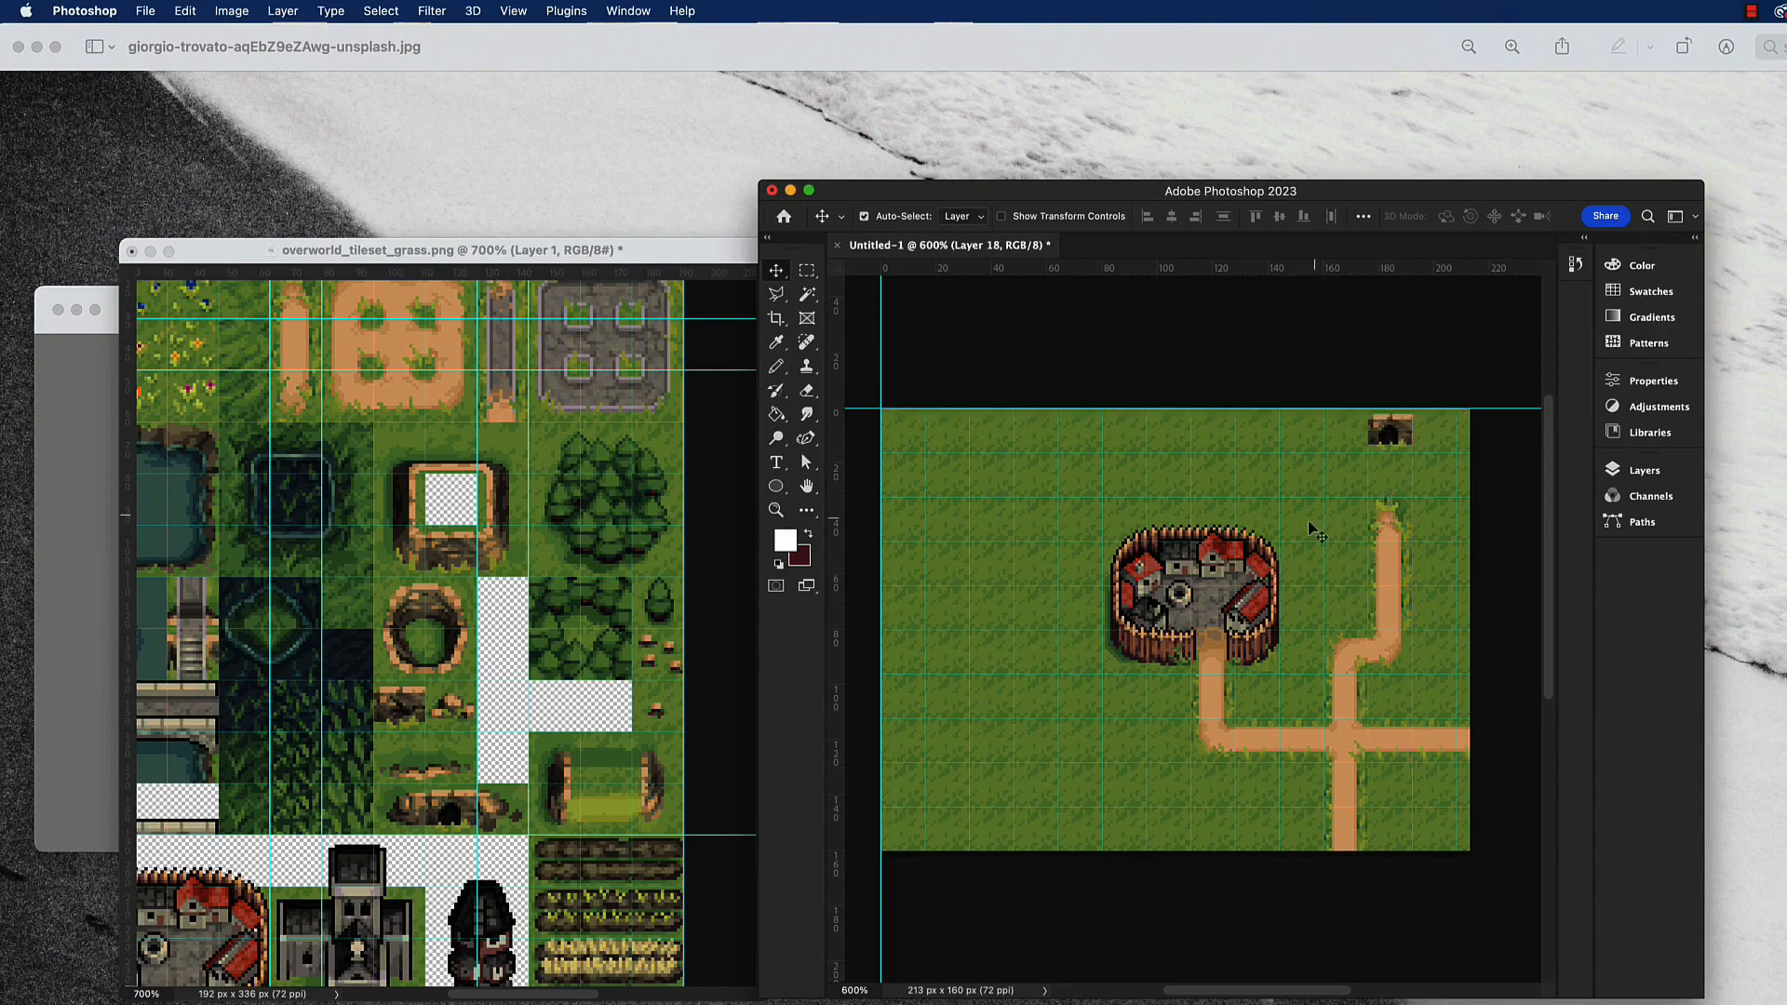
Copy the full three-tile cave mound and place it at the map's top edge, centered above the branch road.
left_click(556, 675)
key("m")
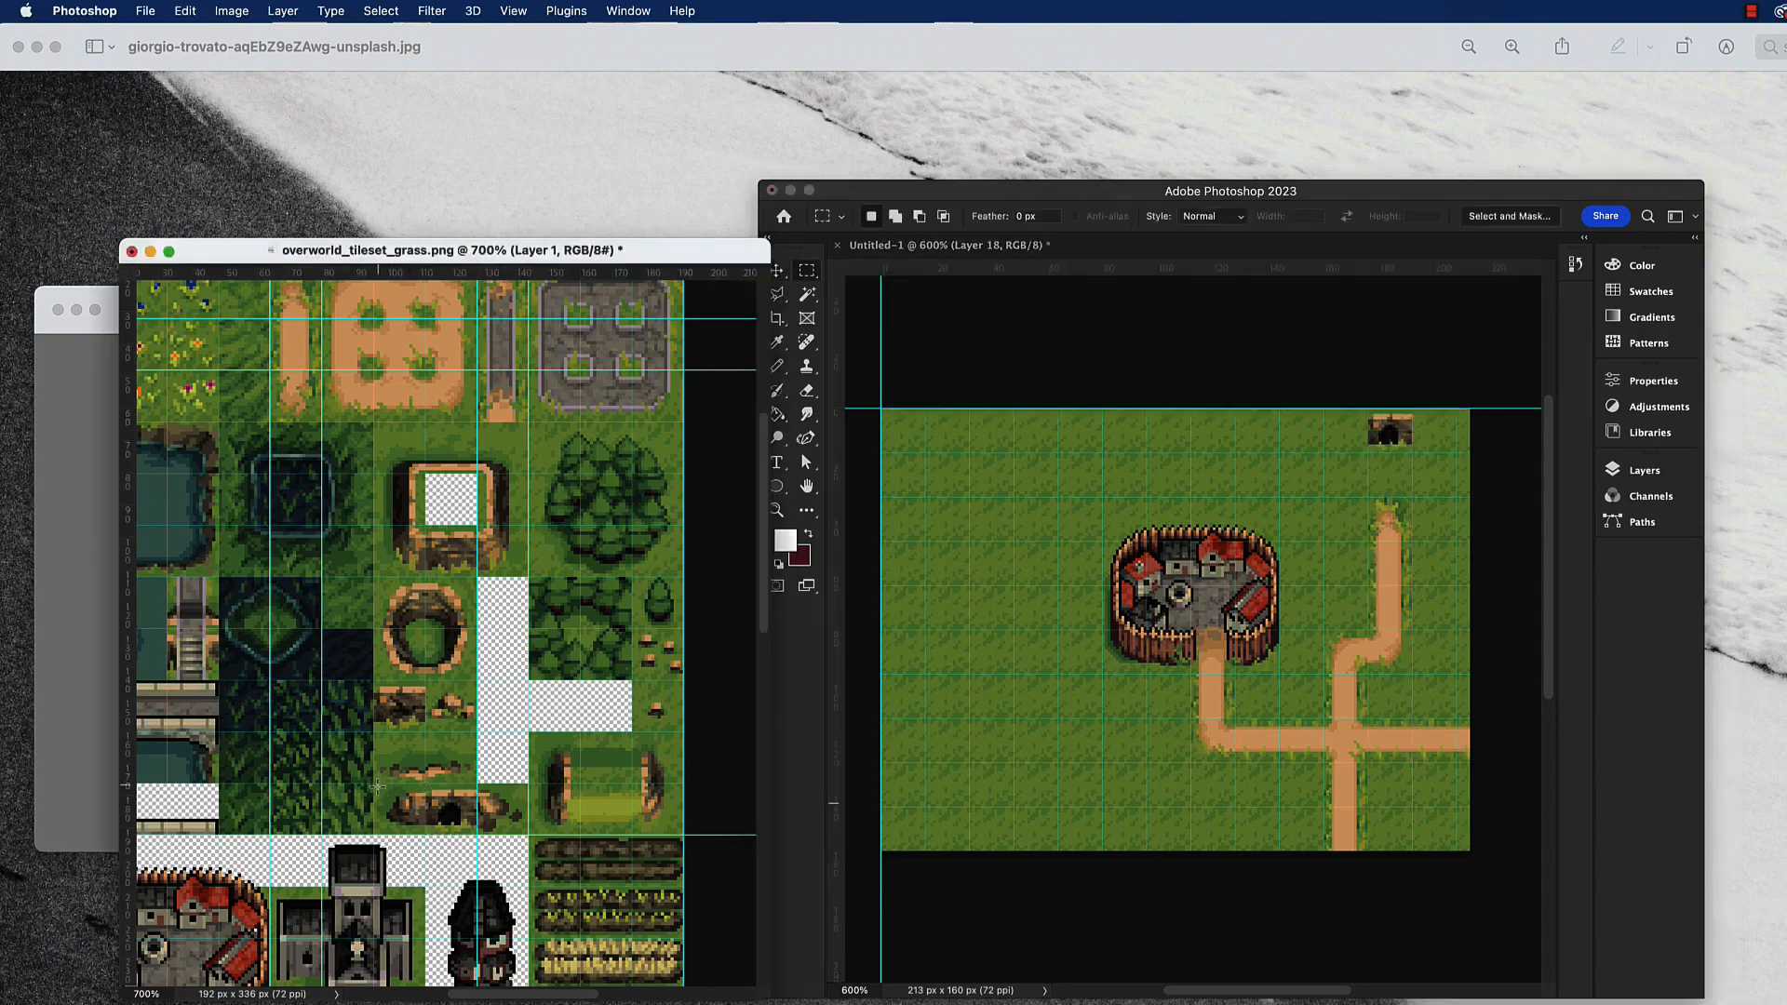
left_click_drag(375, 784, 526, 833)
left_click(1288, 611)
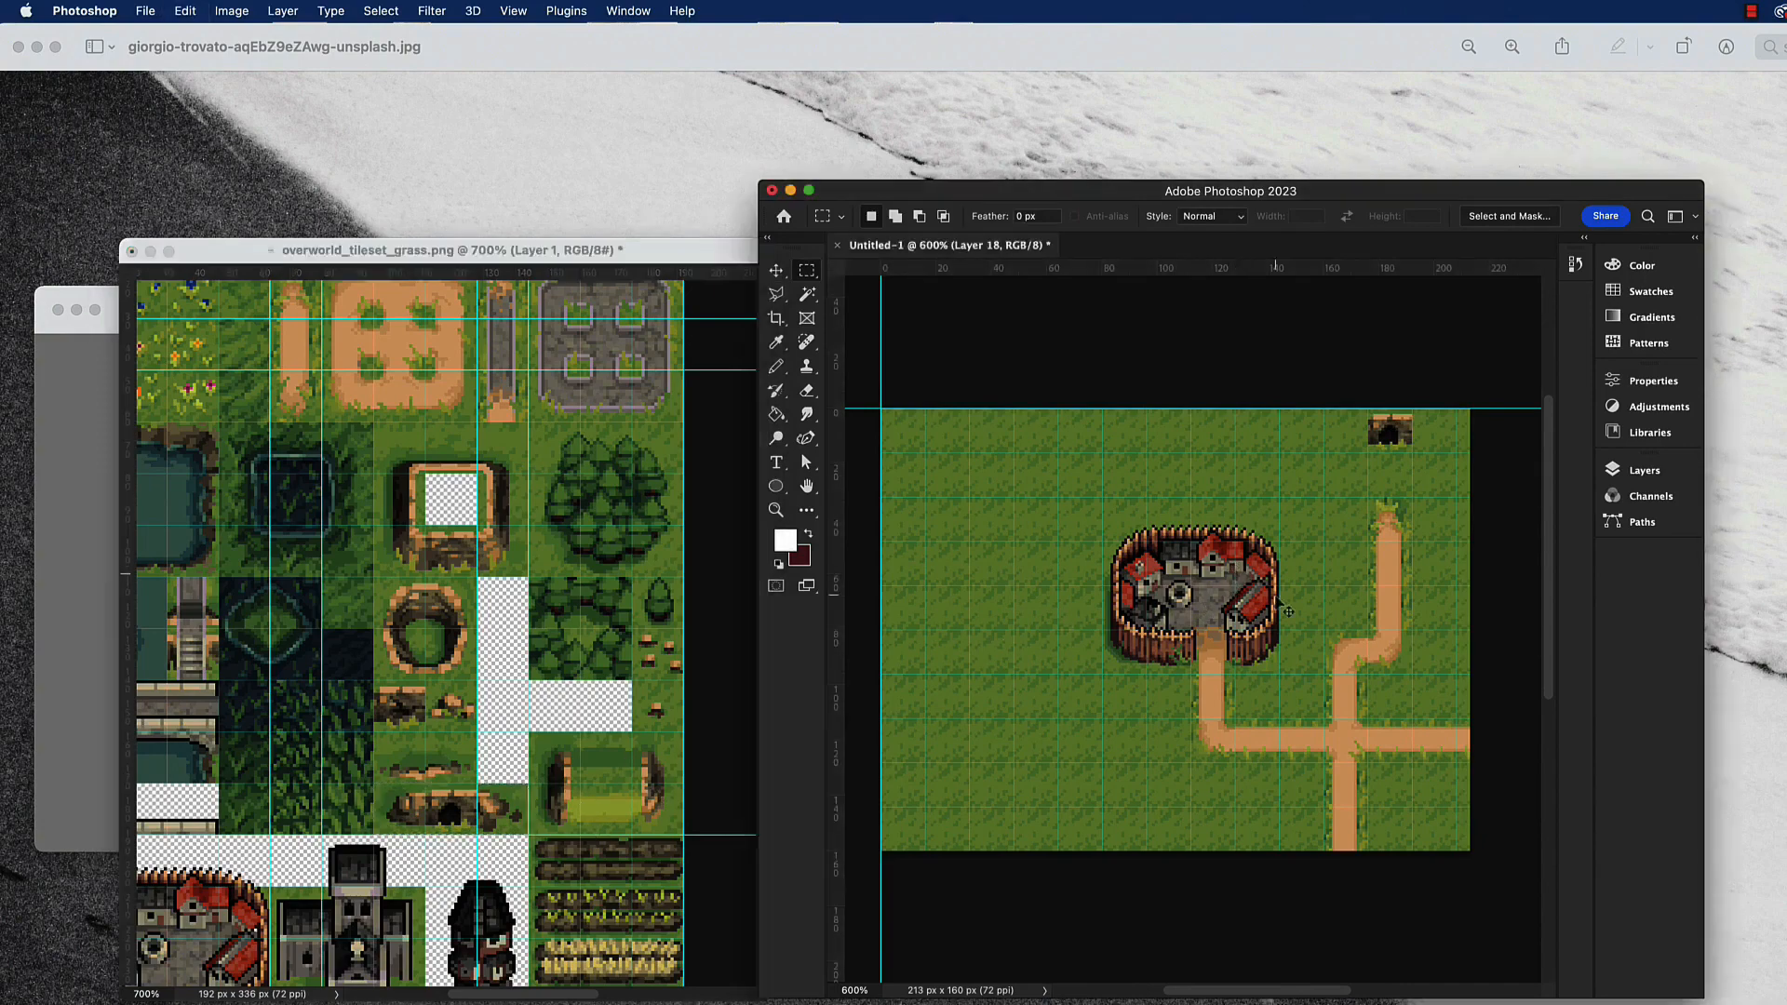
key("super+v")
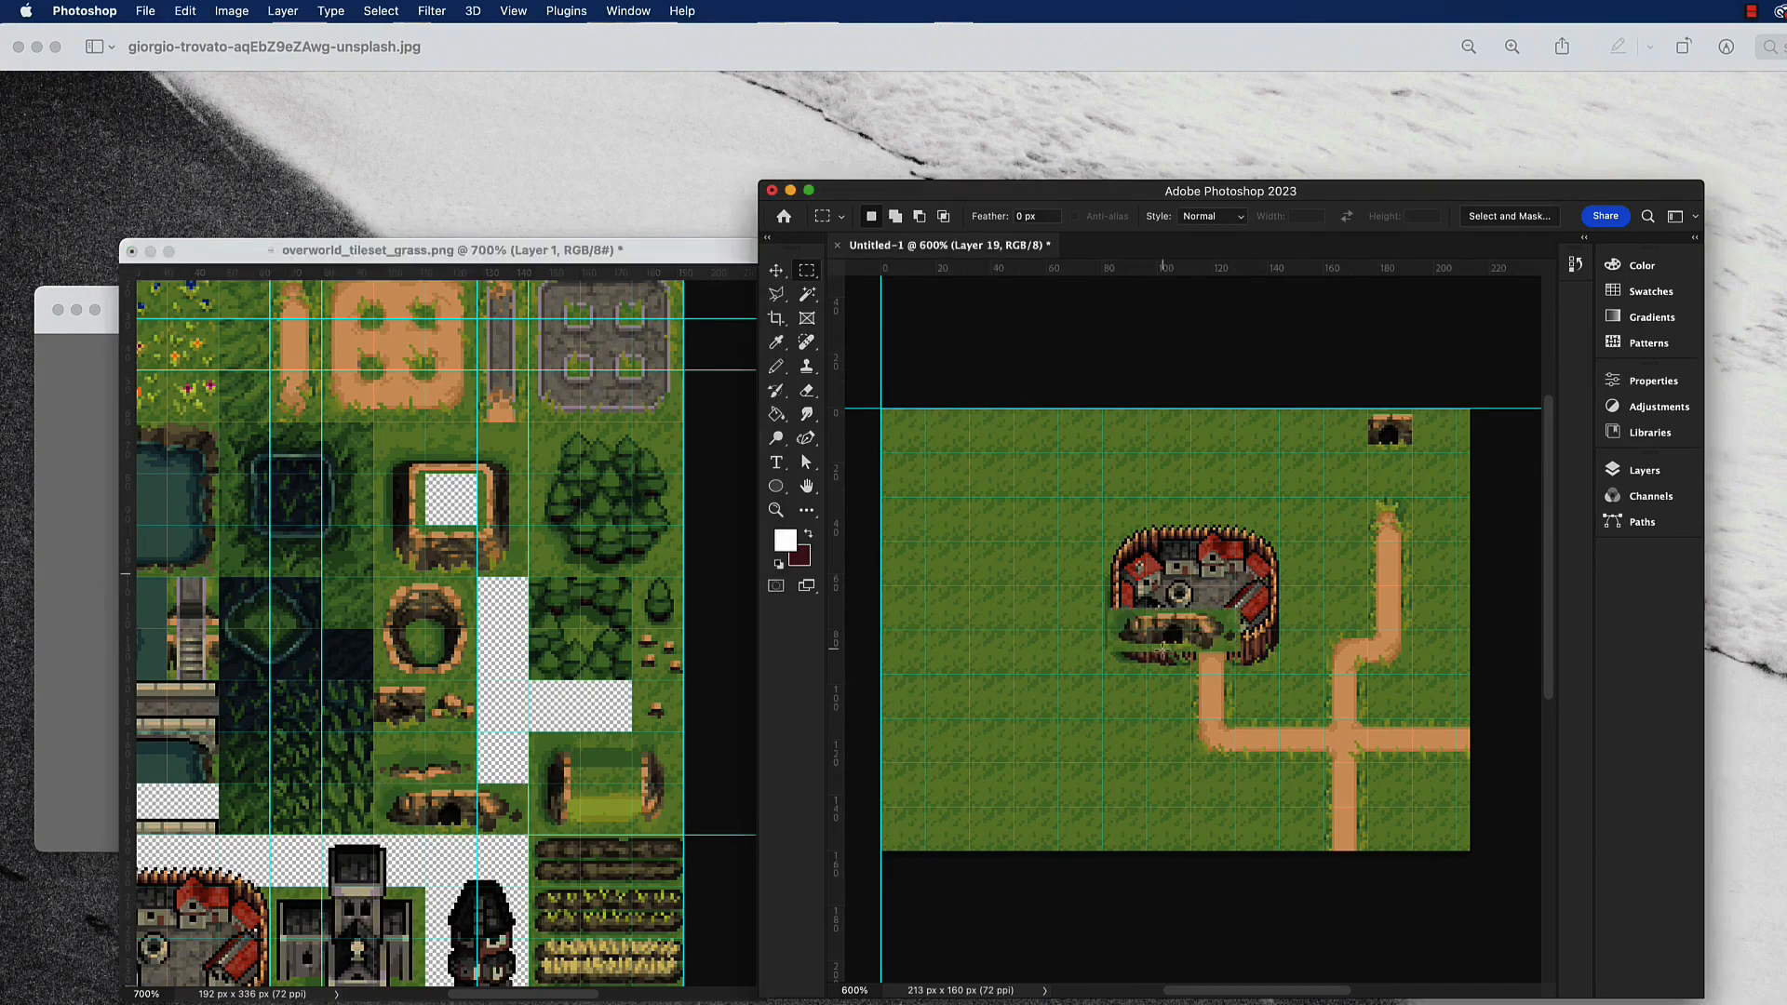
key("v")
left_click_drag(1178, 652, 1394, 452)
Copy the small single tree tile and place four copies on the grass around the town and the dirt roads.
left_click(521, 596)
scroll(516, 594, "up", 1)
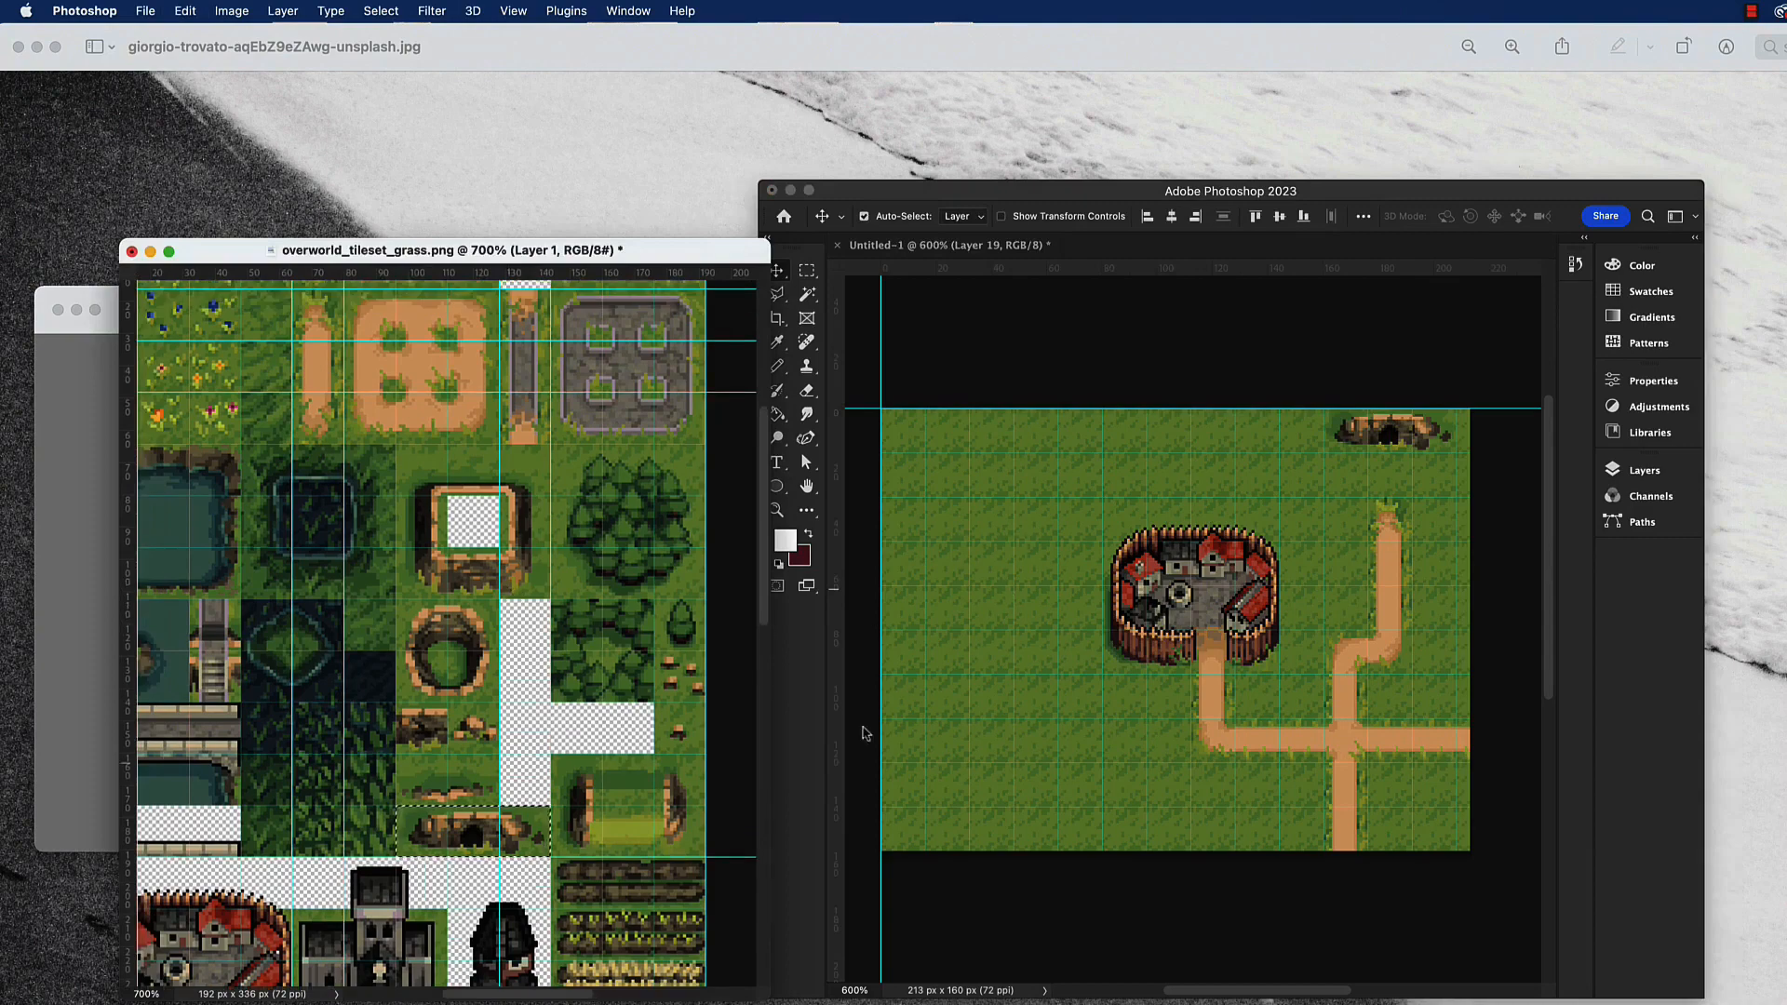
key("m")
left_click_drag(654, 600, 706, 649)
key("super+c")
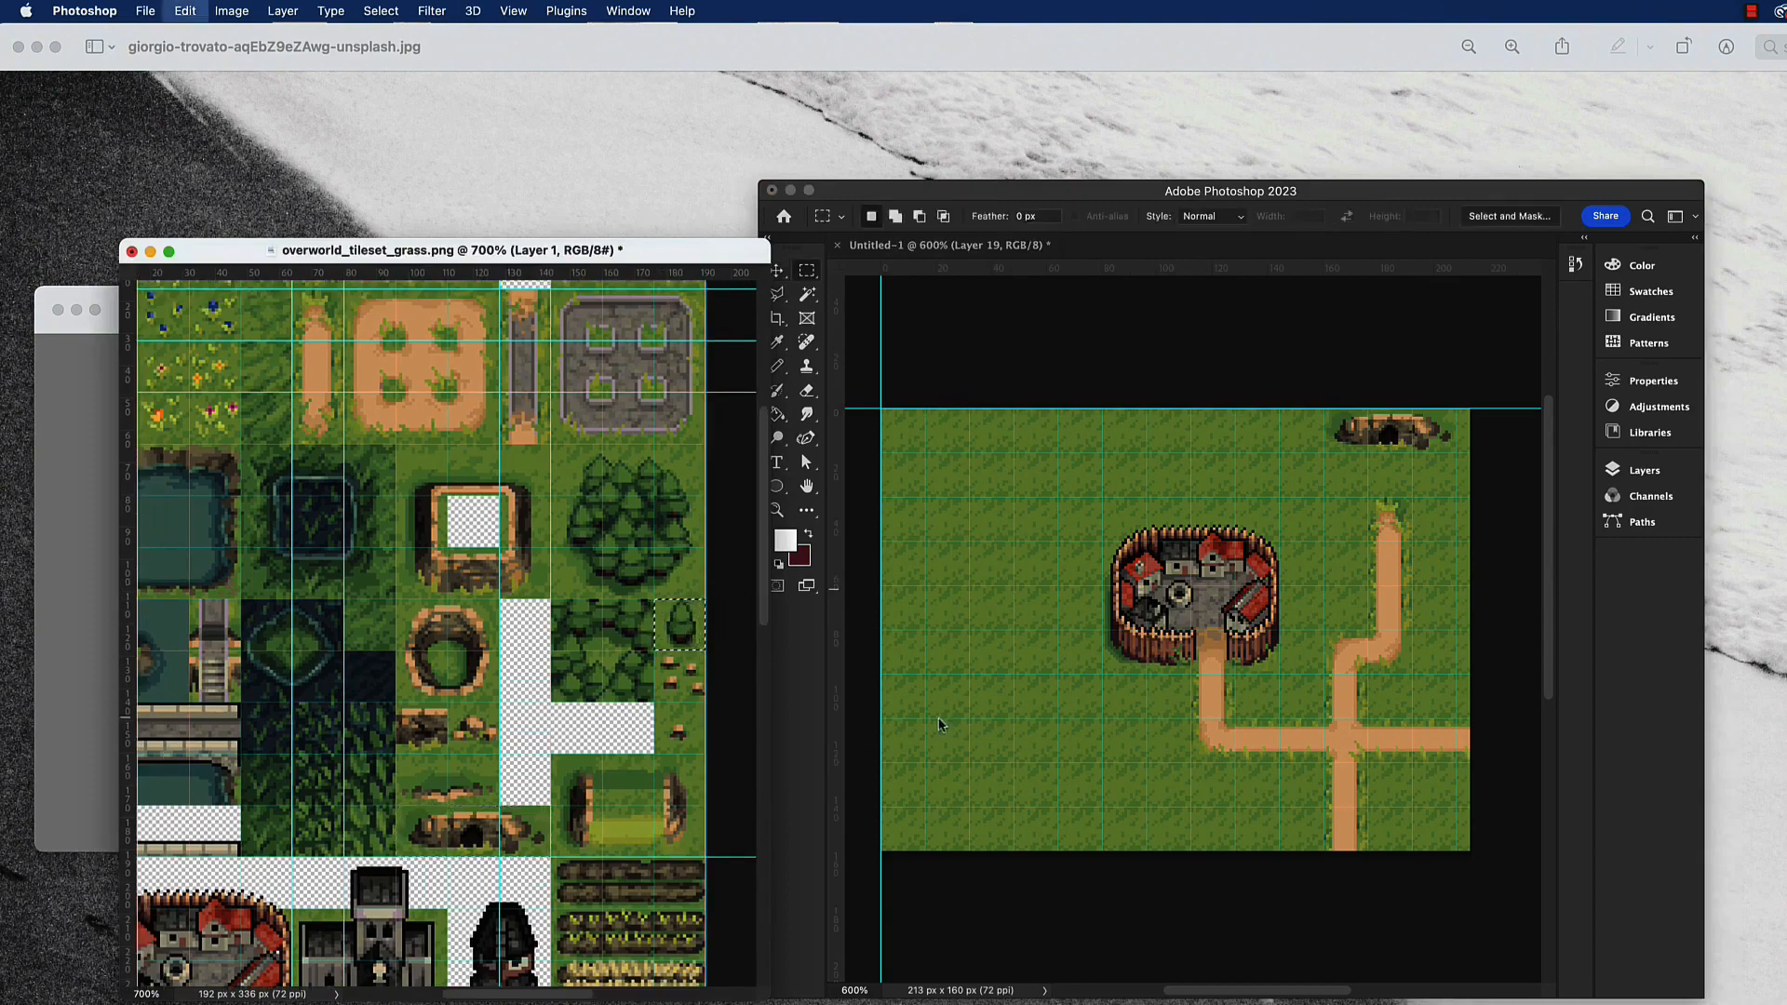
left_click(1047, 721)
key("super+v")
left_click(776, 271)
left_click_drag(1179, 627, 1256, 789)
key("super+v")
key("super+v")
key("super+v")
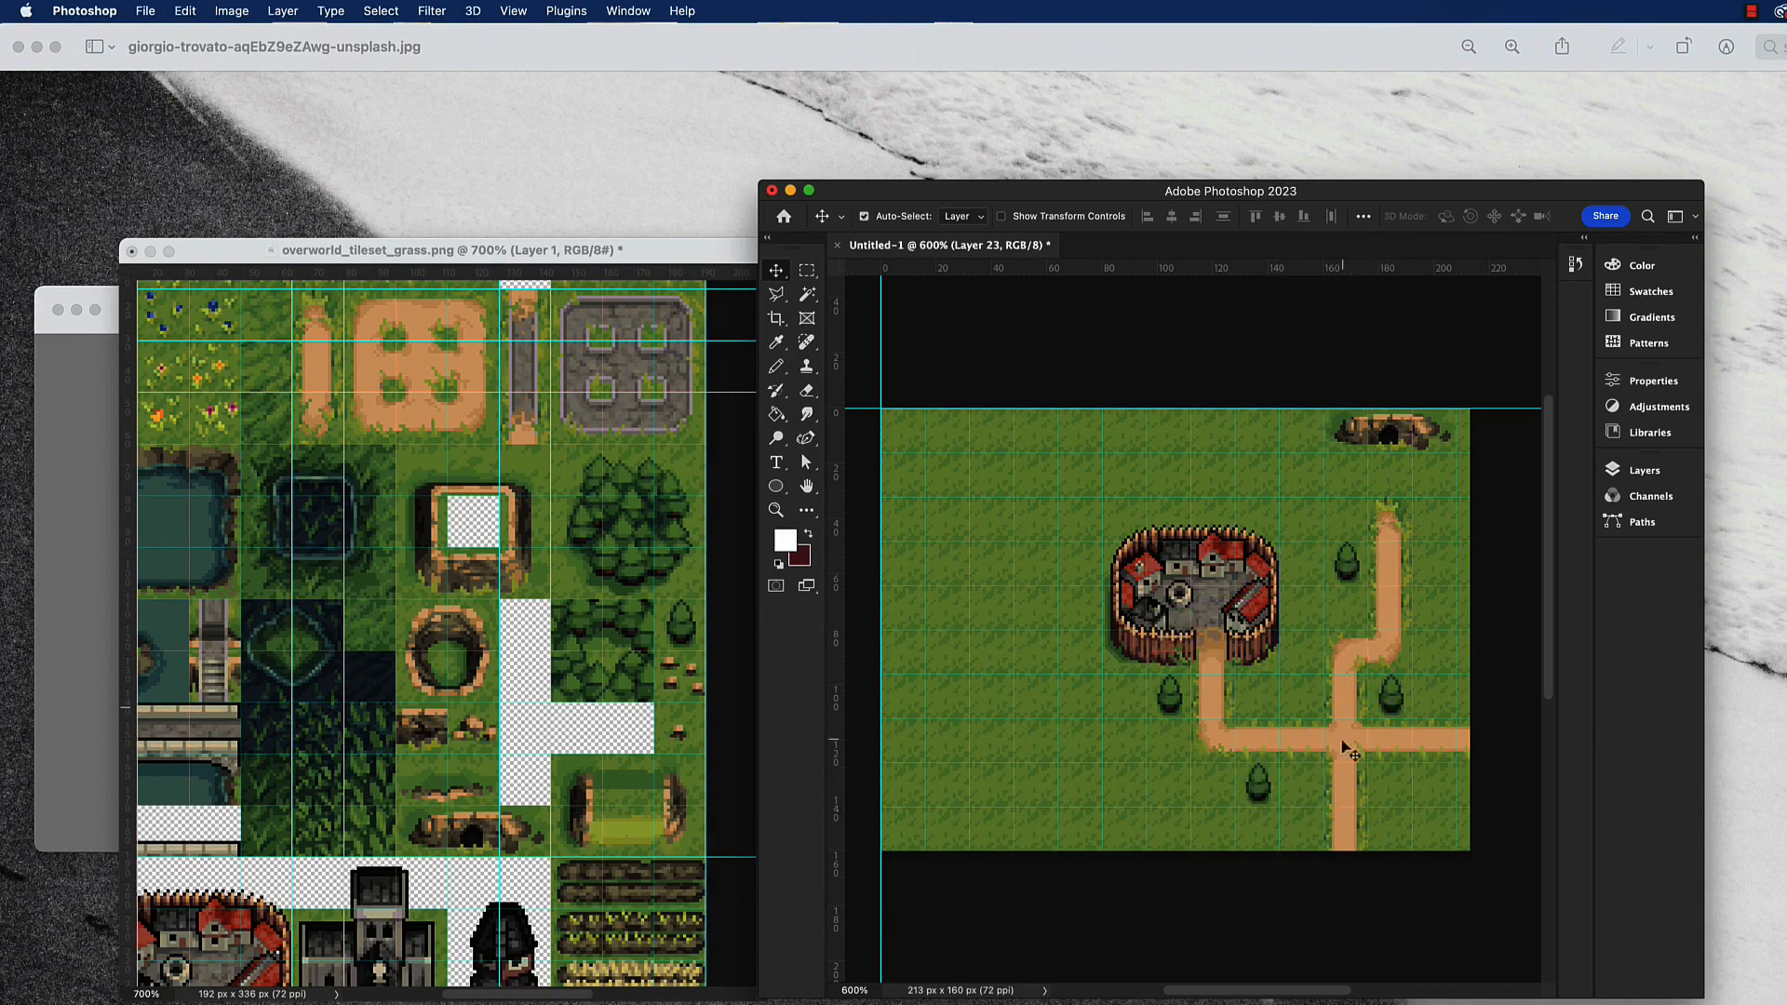
Look through the tileset for further pieces that suit the map.
left_click(535, 654)
scroll(521, 661, "down", 10)
scroll(522, 660, "left", 2)
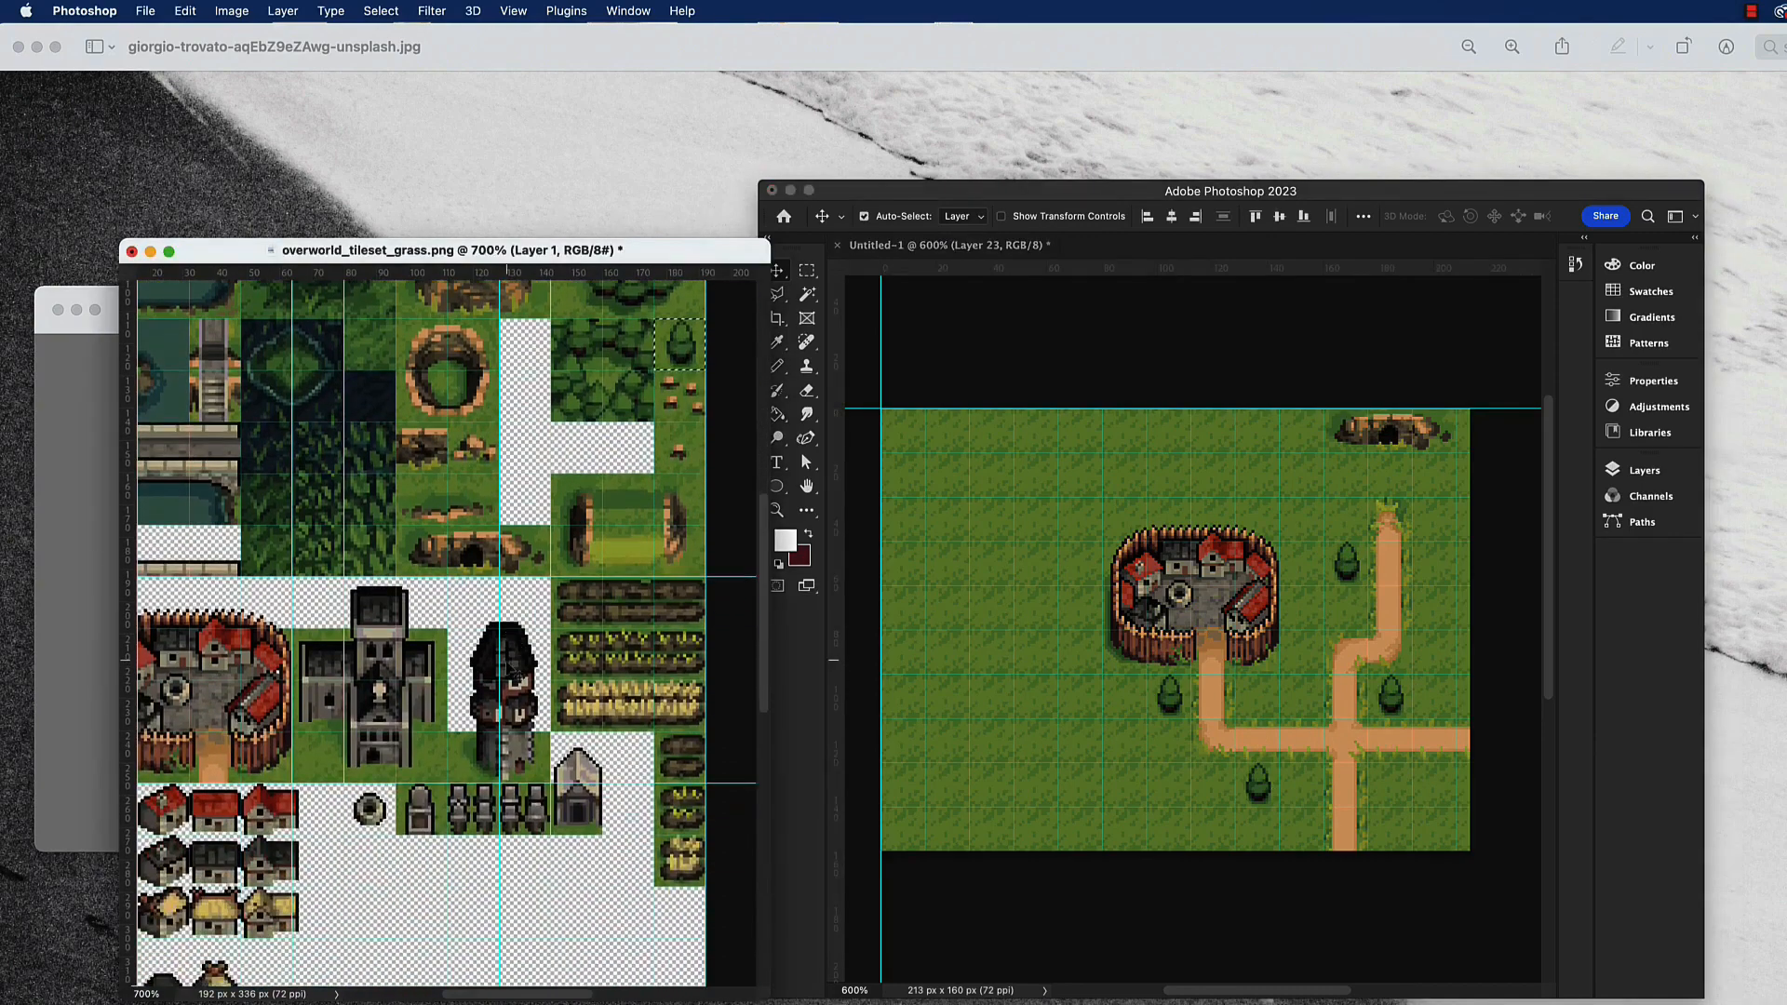
scroll(505, 661, "up", 9)
scroll(506, 661, "right", 2)
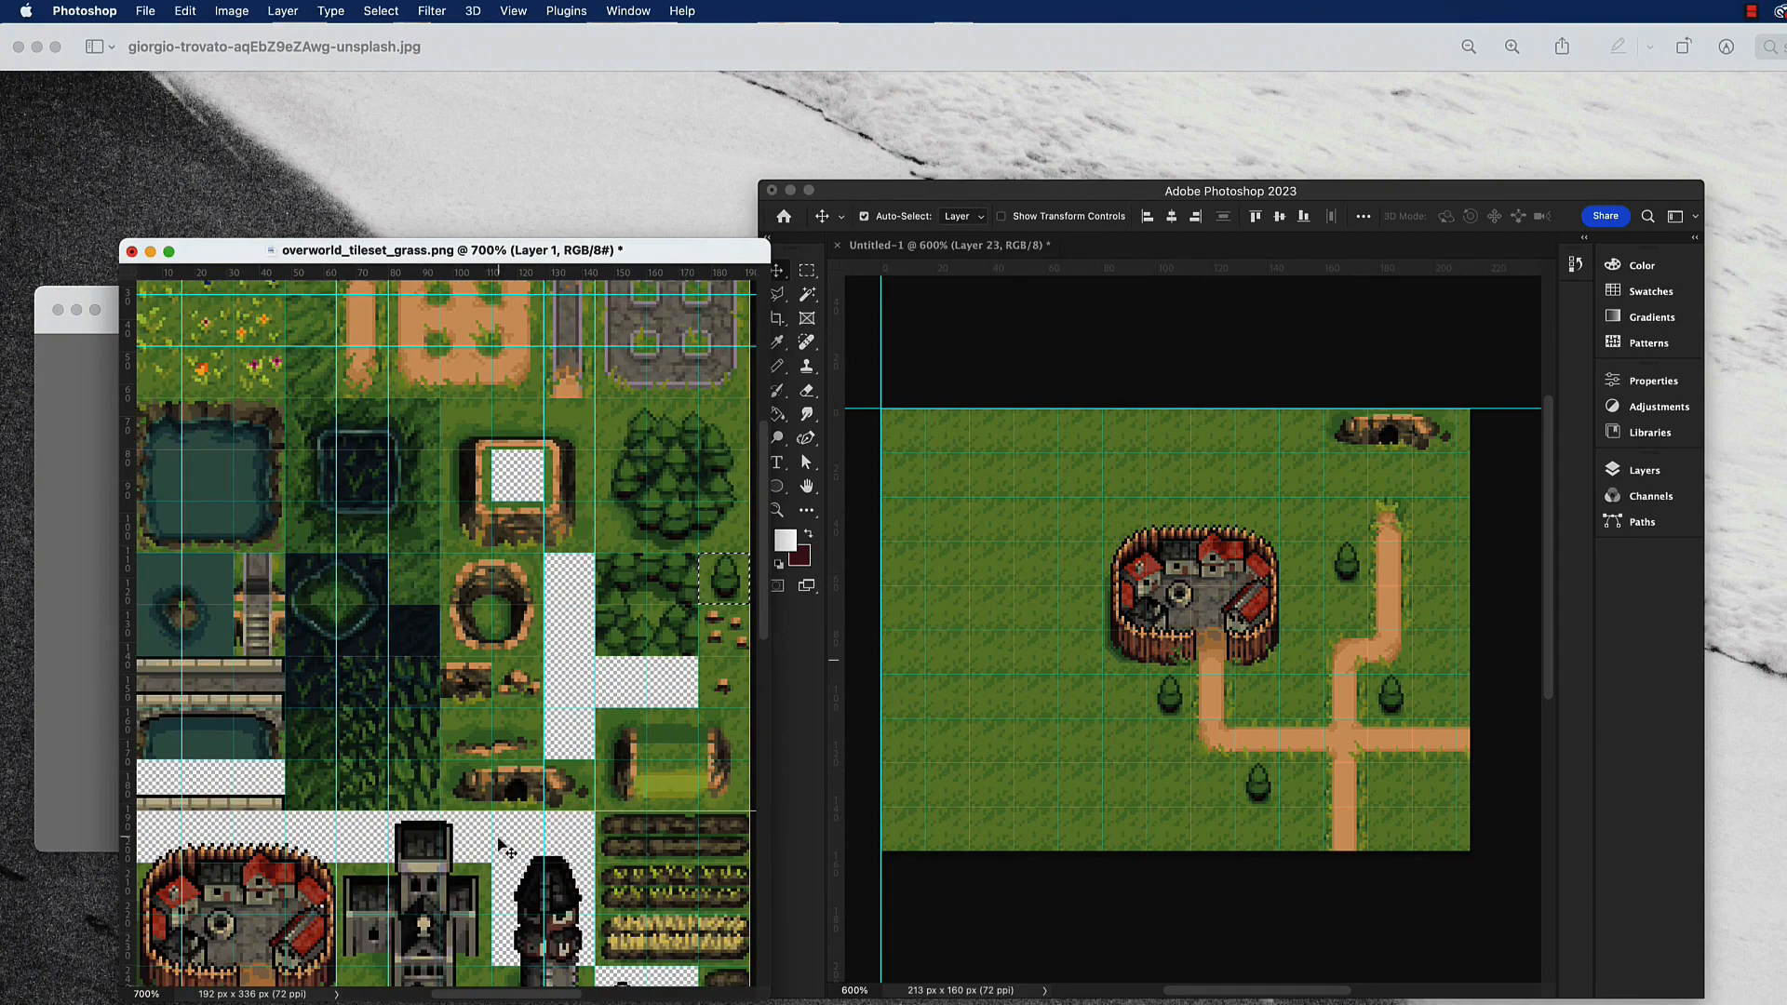
scroll(502, 843, "down", 3)
scroll(473, 756, "down", 1)
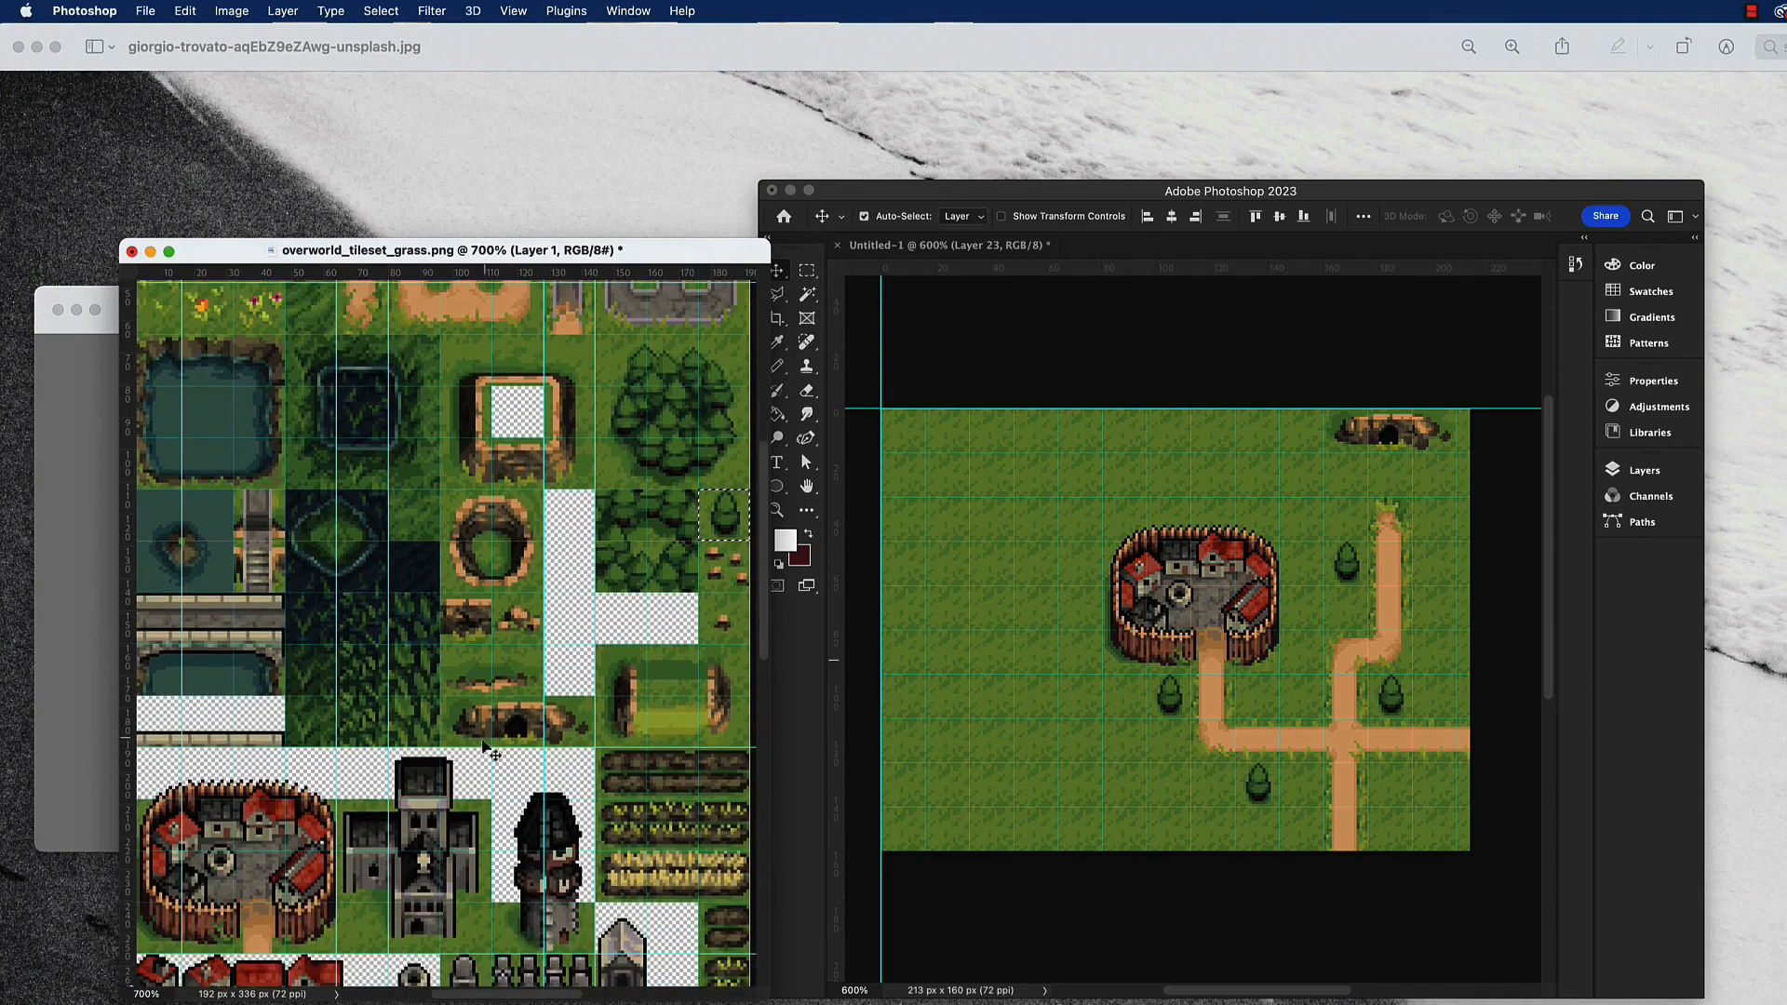
scroll(498, 793, "down", 1)
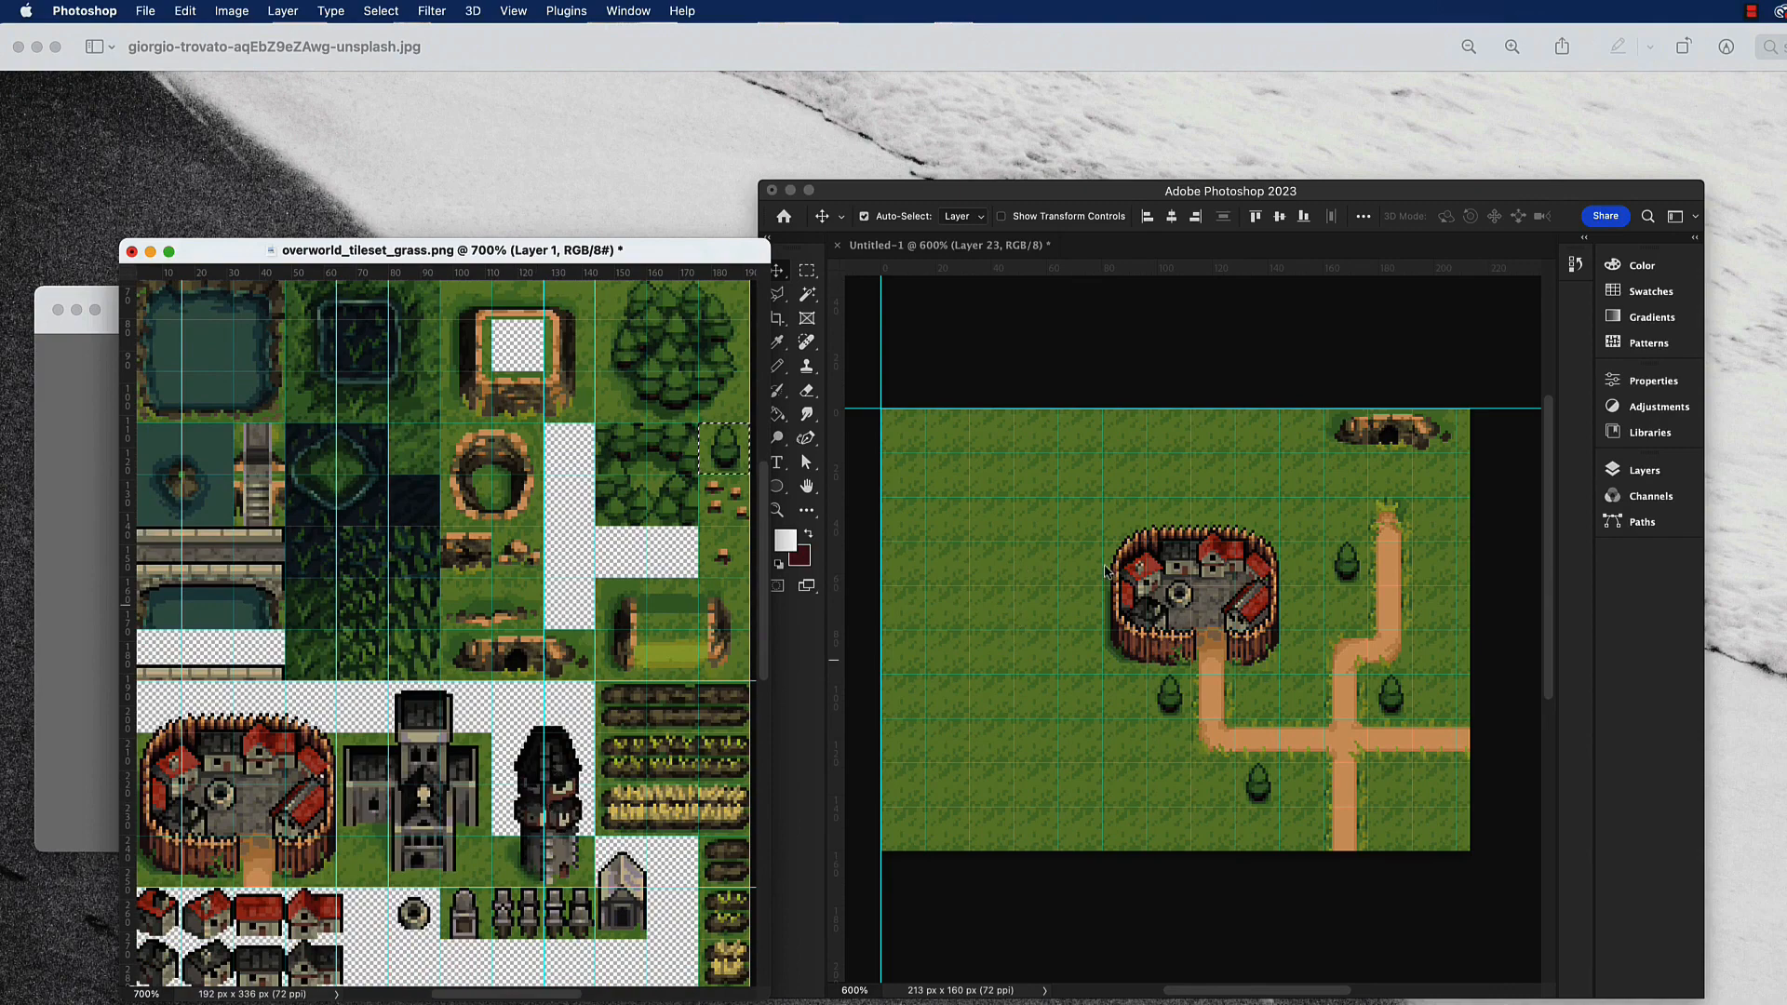
scroll(615, 612, "up", 6)
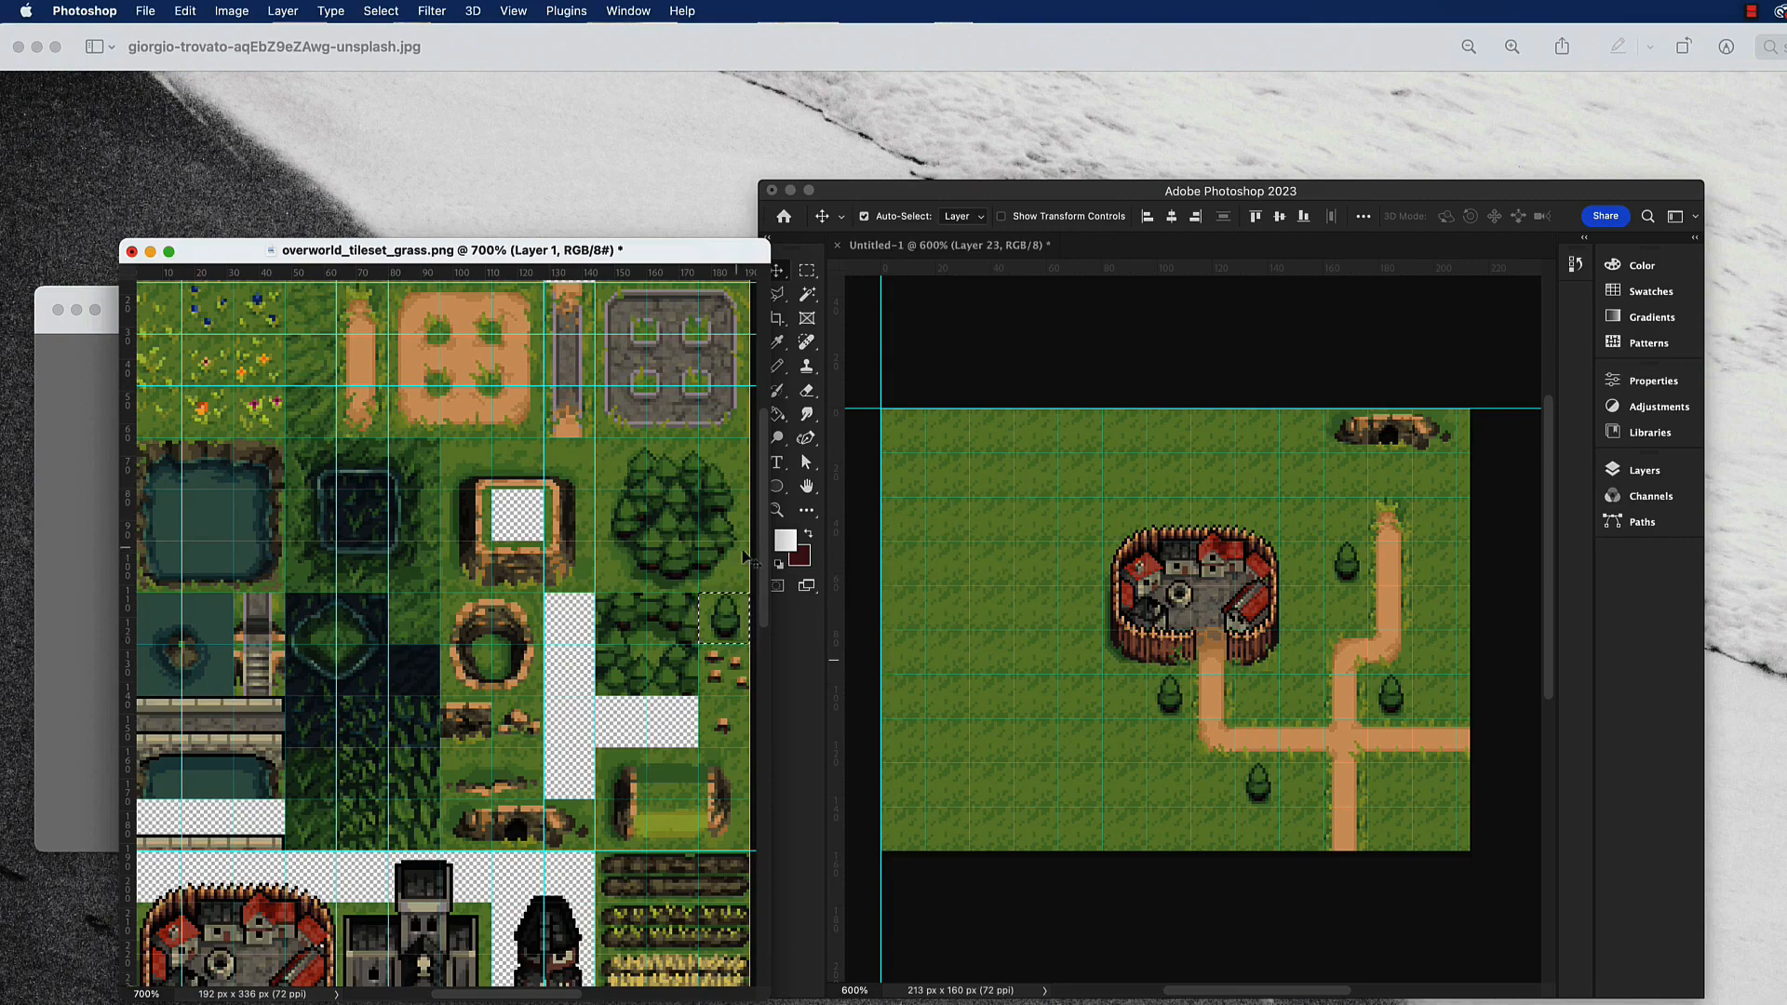
Define a pattern from the center tile of the large tree cluster in the tileset.
key("m")
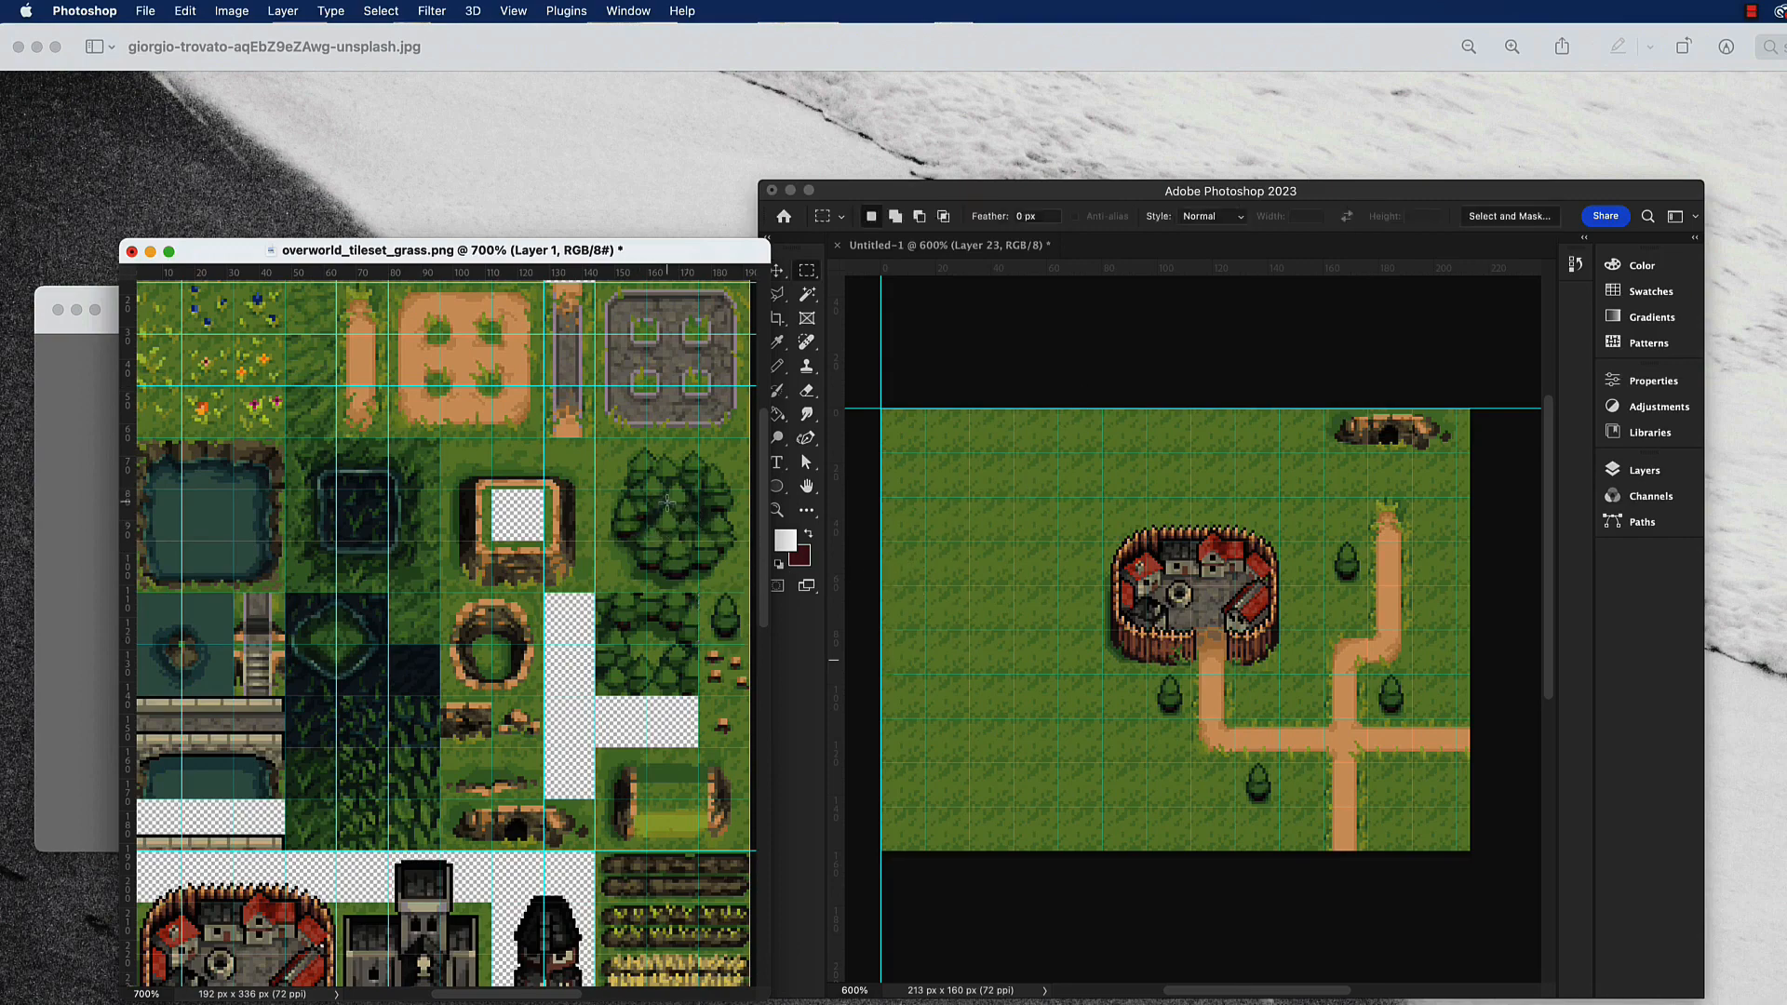
left_click_drag(648, 490, 697, 540)
left_click(679, 10)
type("pattern")
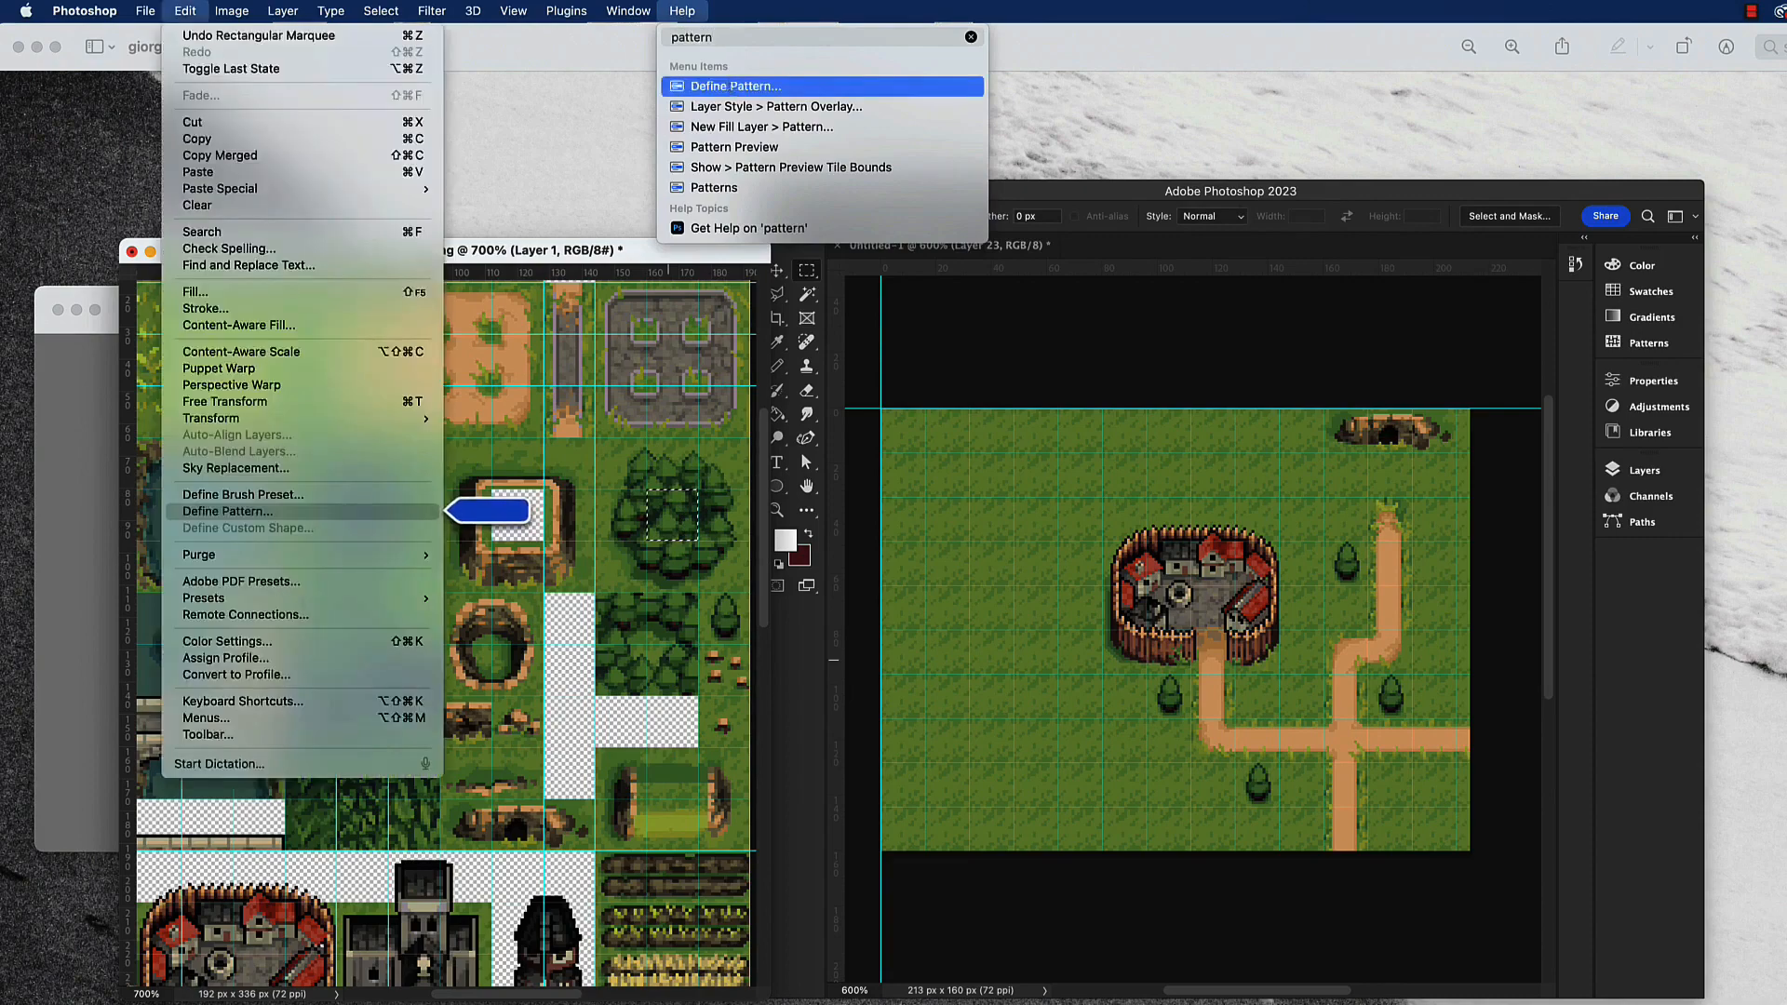
mouse_move(189, 23)
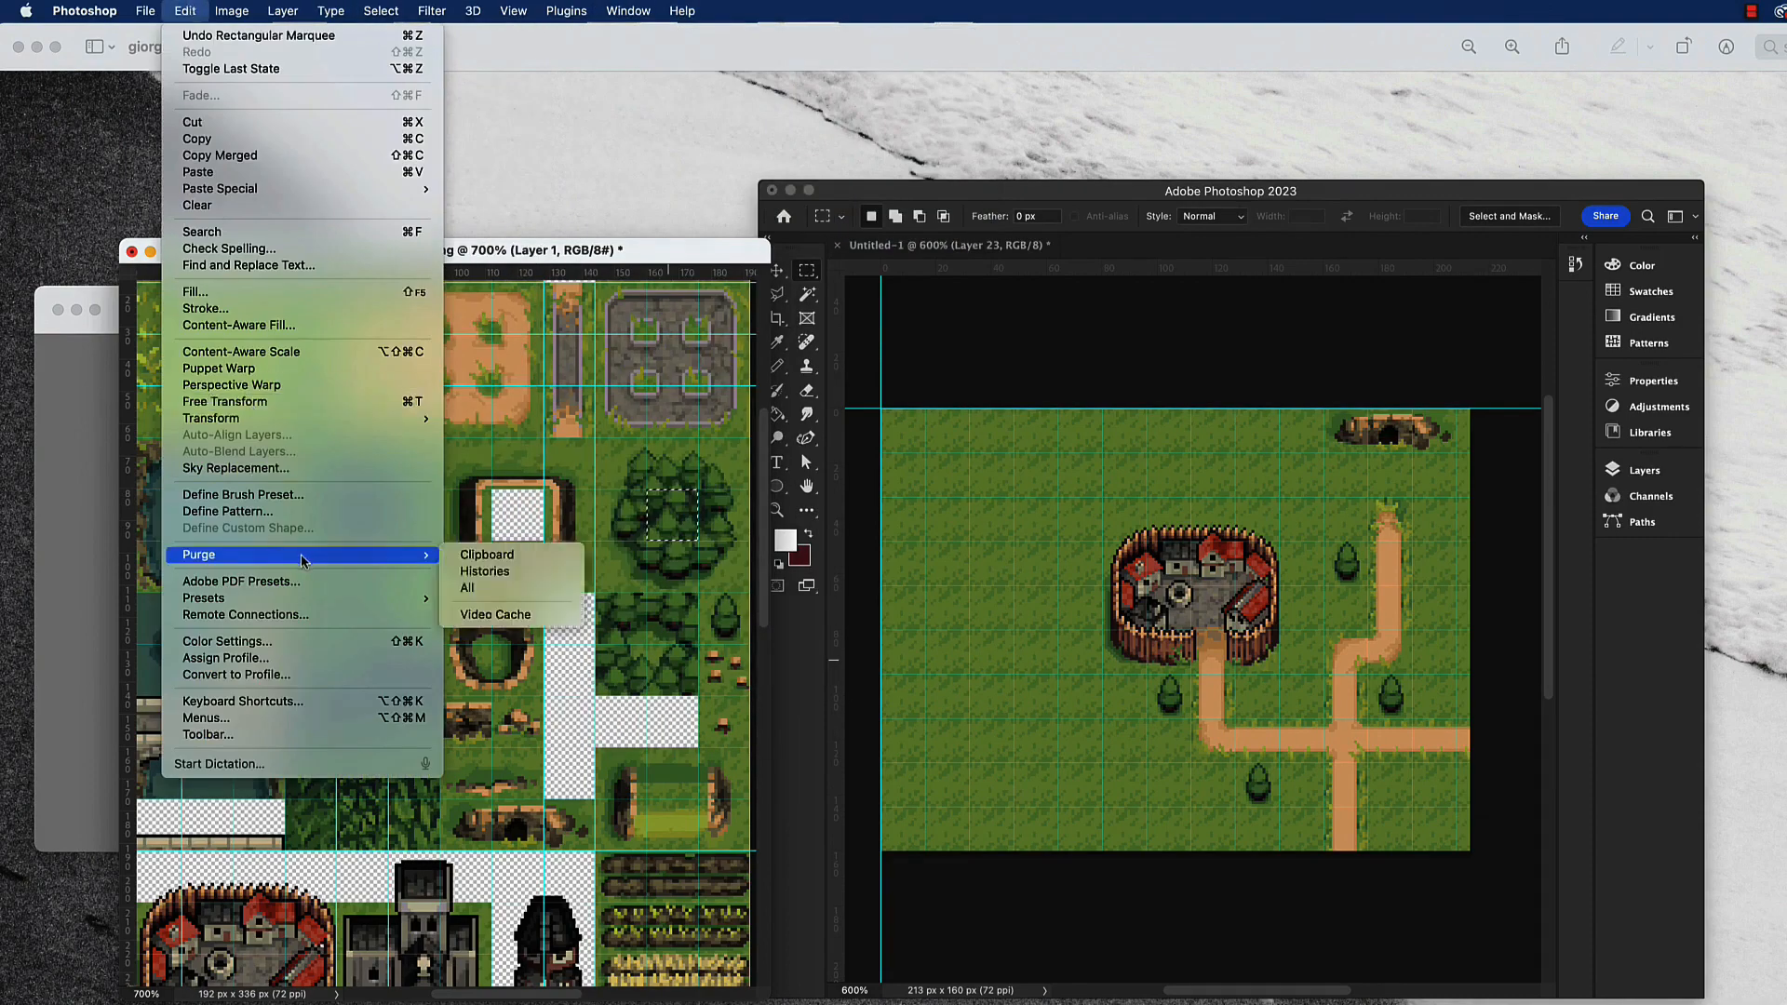
left_click(272, 510)
left_click(1229, 577)
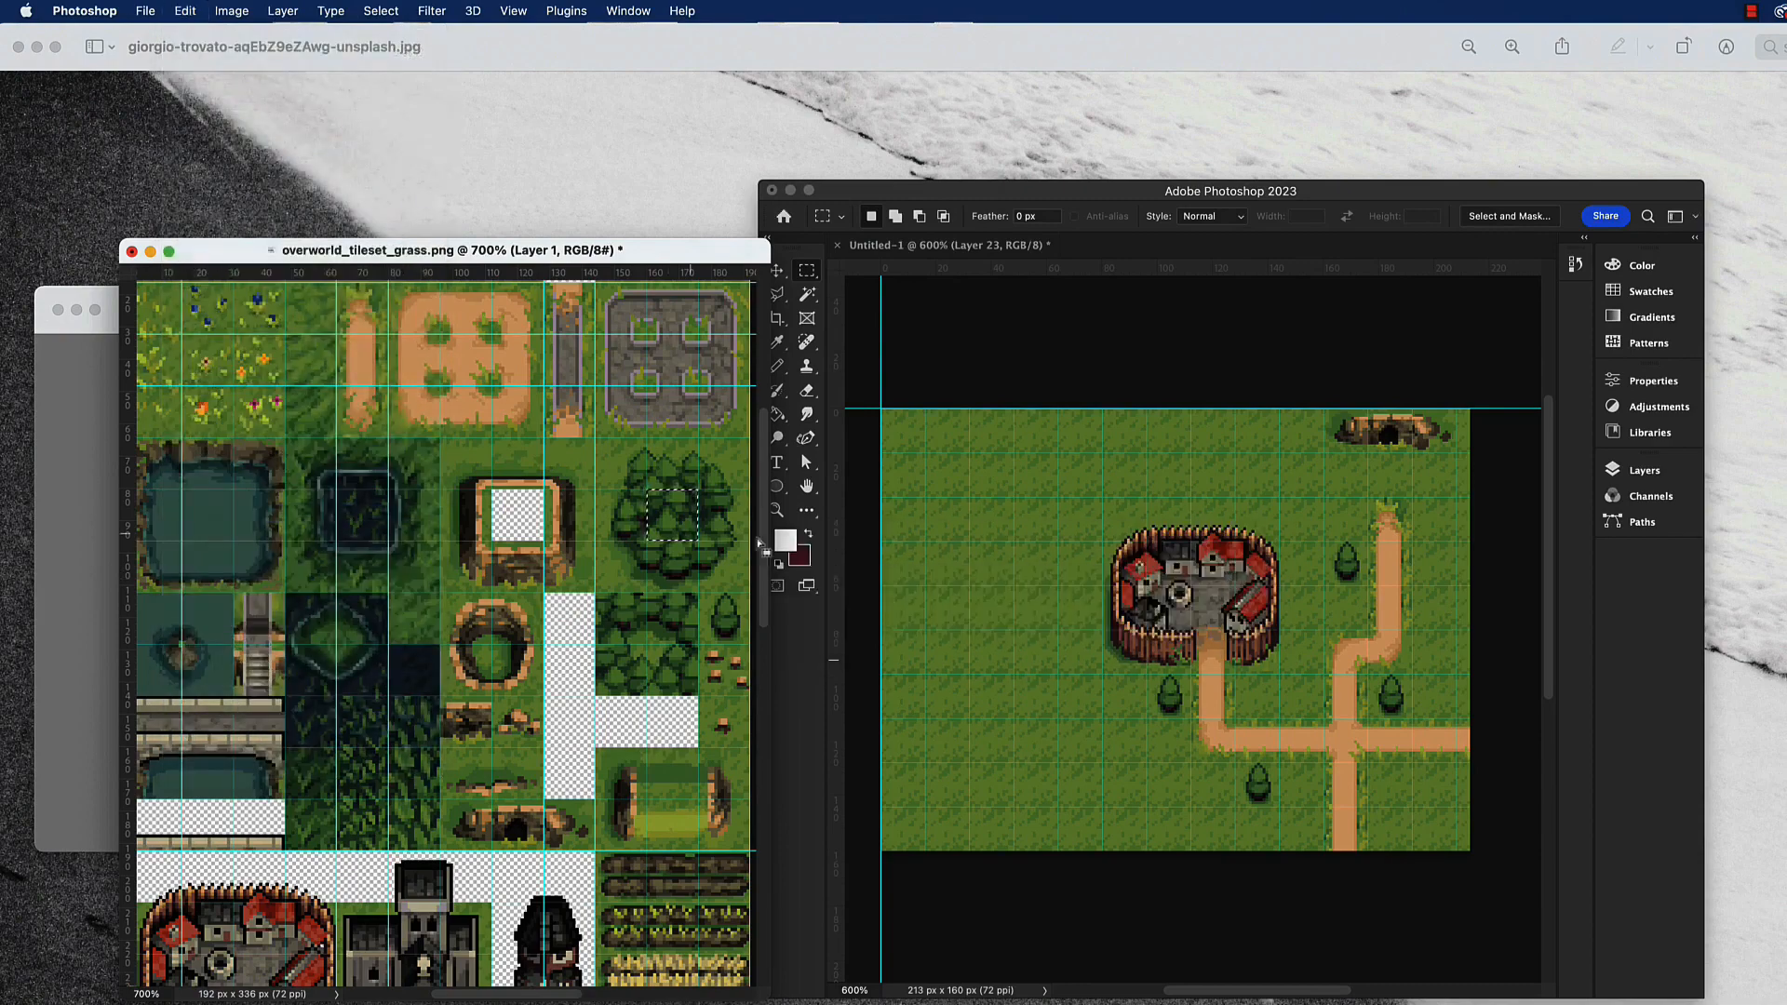
Add a new layer to the map and select the one-tile left column, a 4 by 3 tile upper-left block and one tile beside its top row.
left_click(1343, 368)
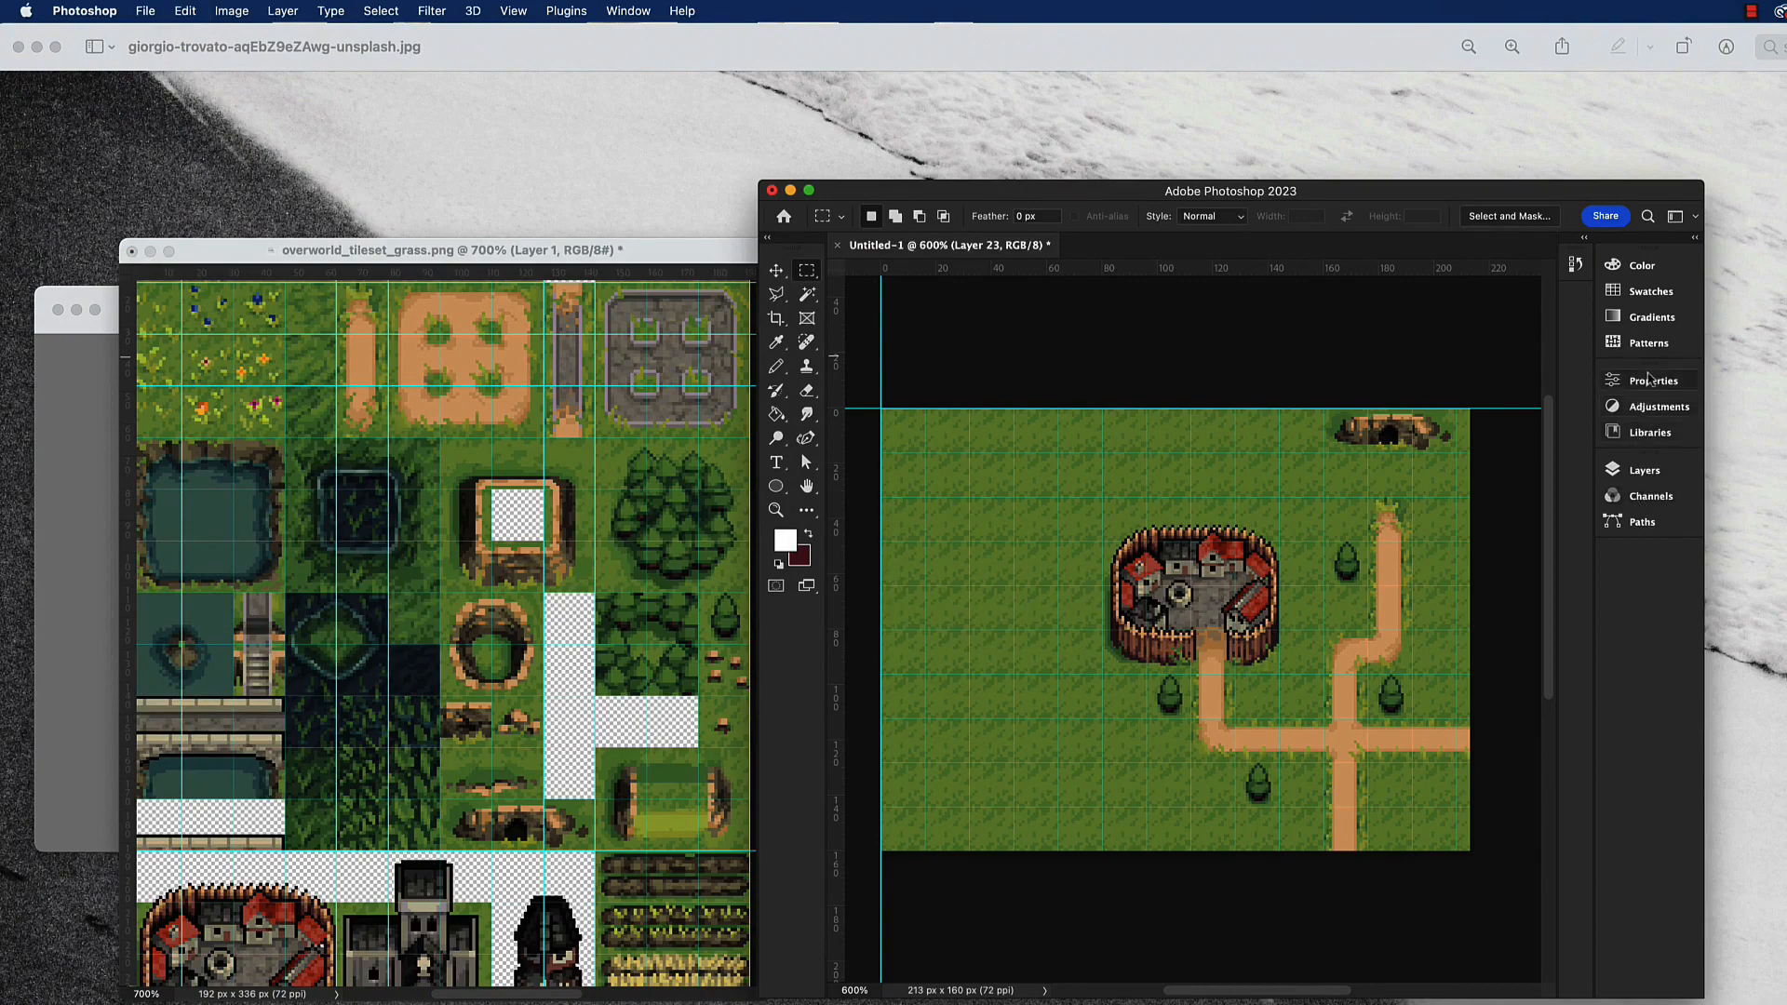
left_click(1636, 471)
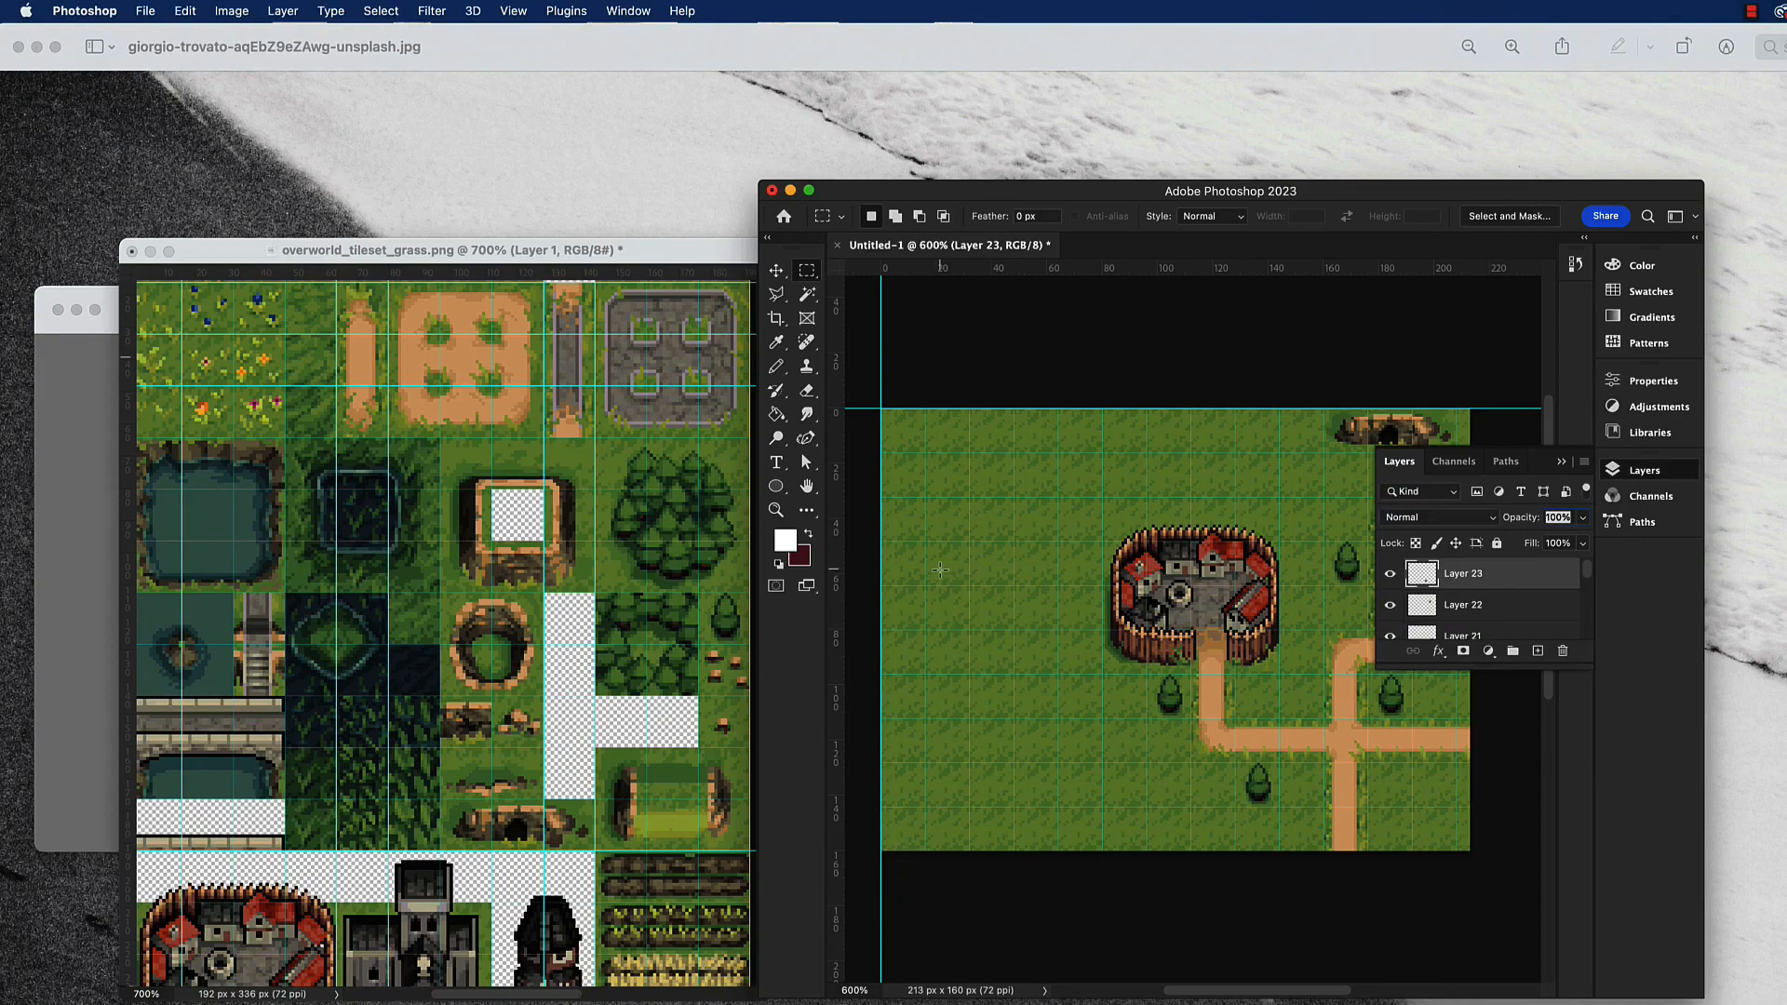
scroll(949, 572, "down", 2)
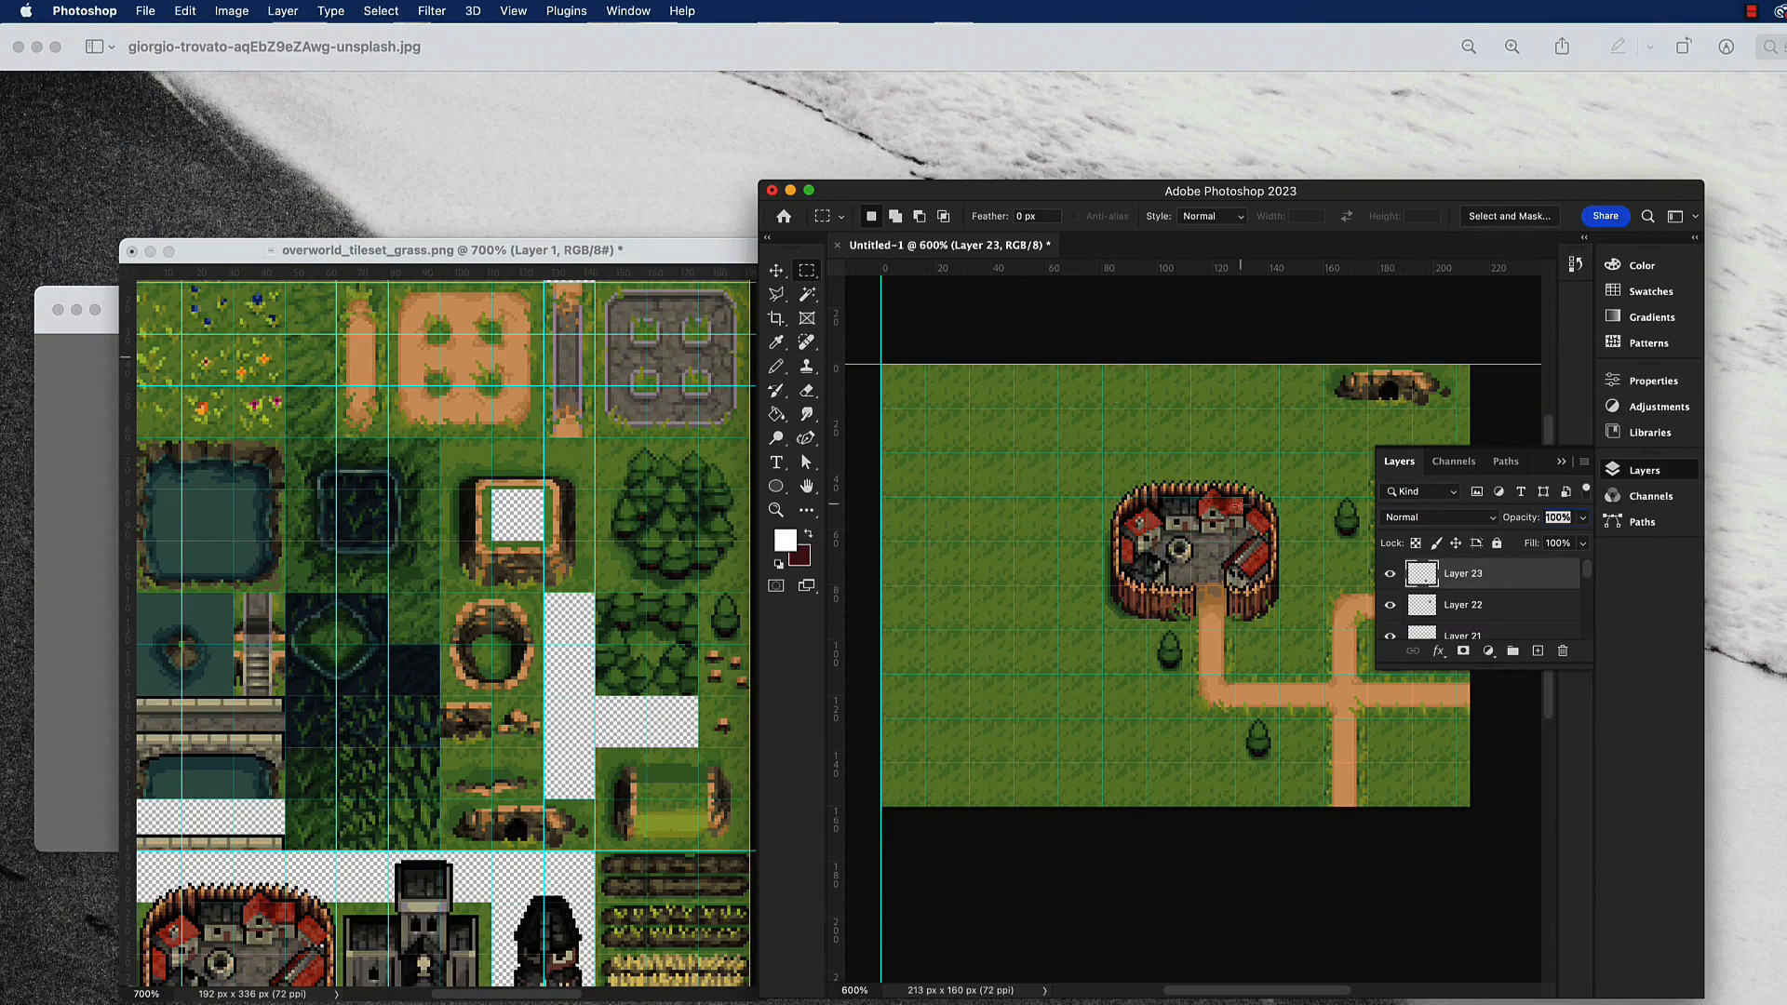
left_click(1537, 651)
left_click_drag(869, 352, 938, 779)
left_click_drag(893, 356, 1058, 497)
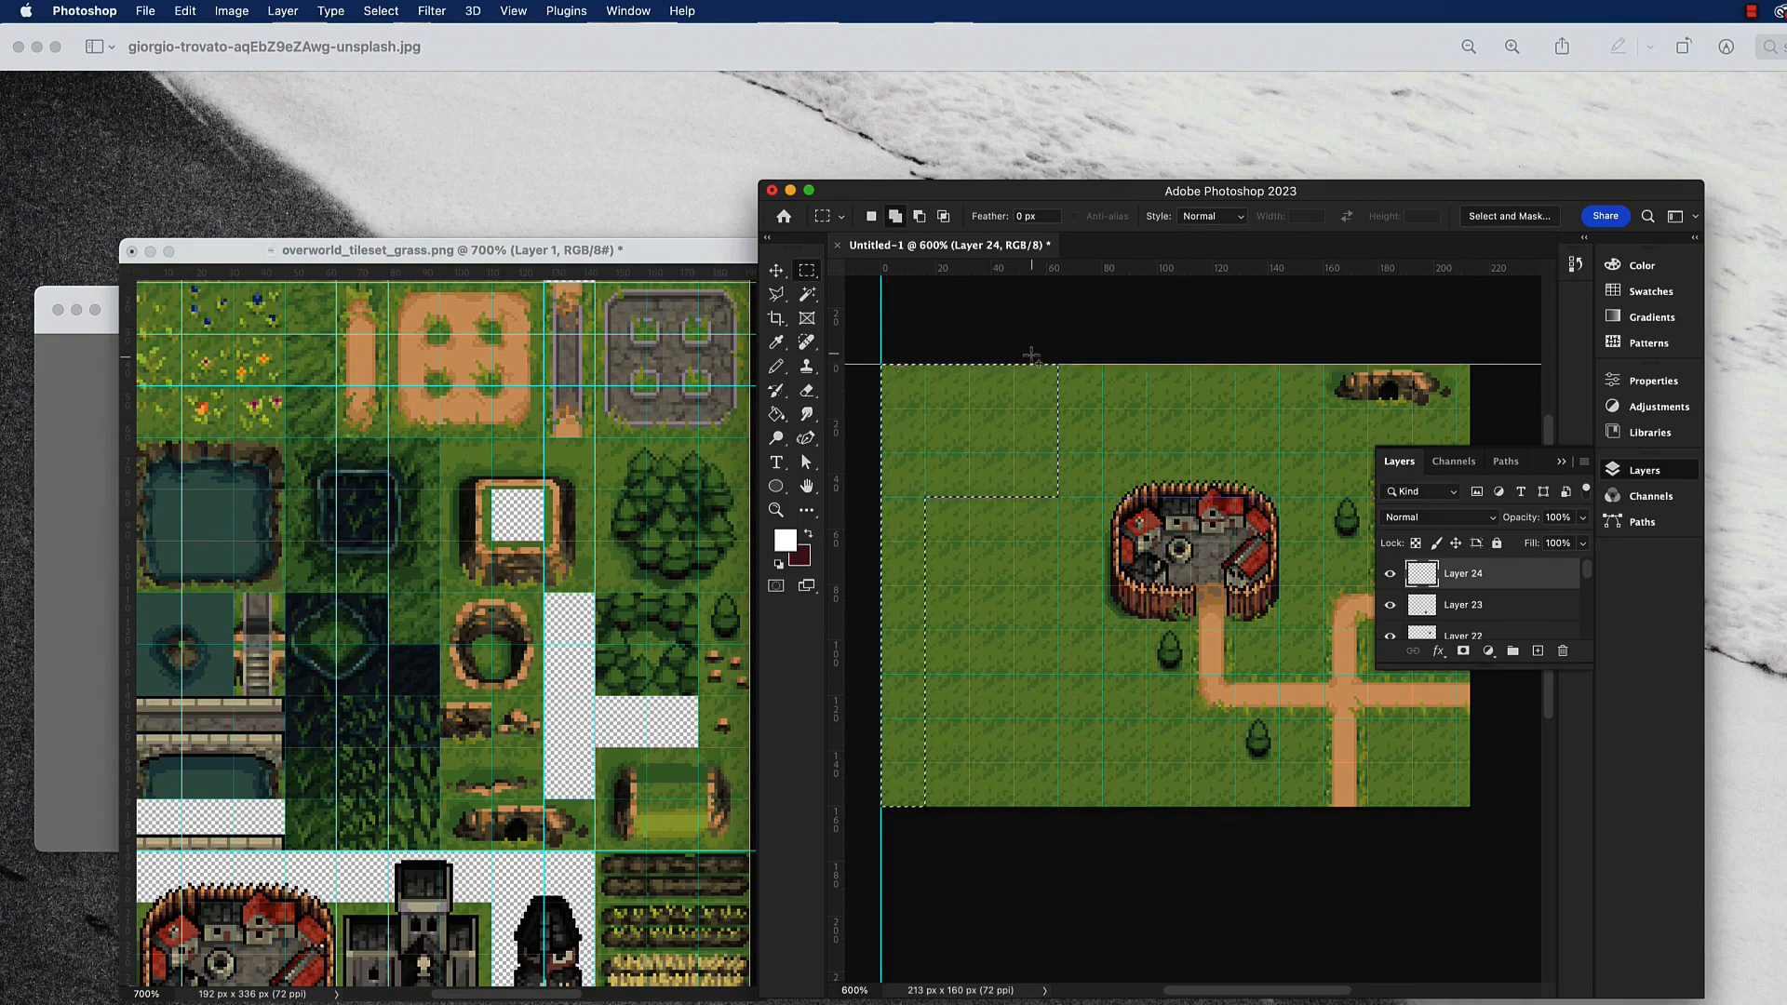
left_click_drag(1027, 358, 1102, 408)
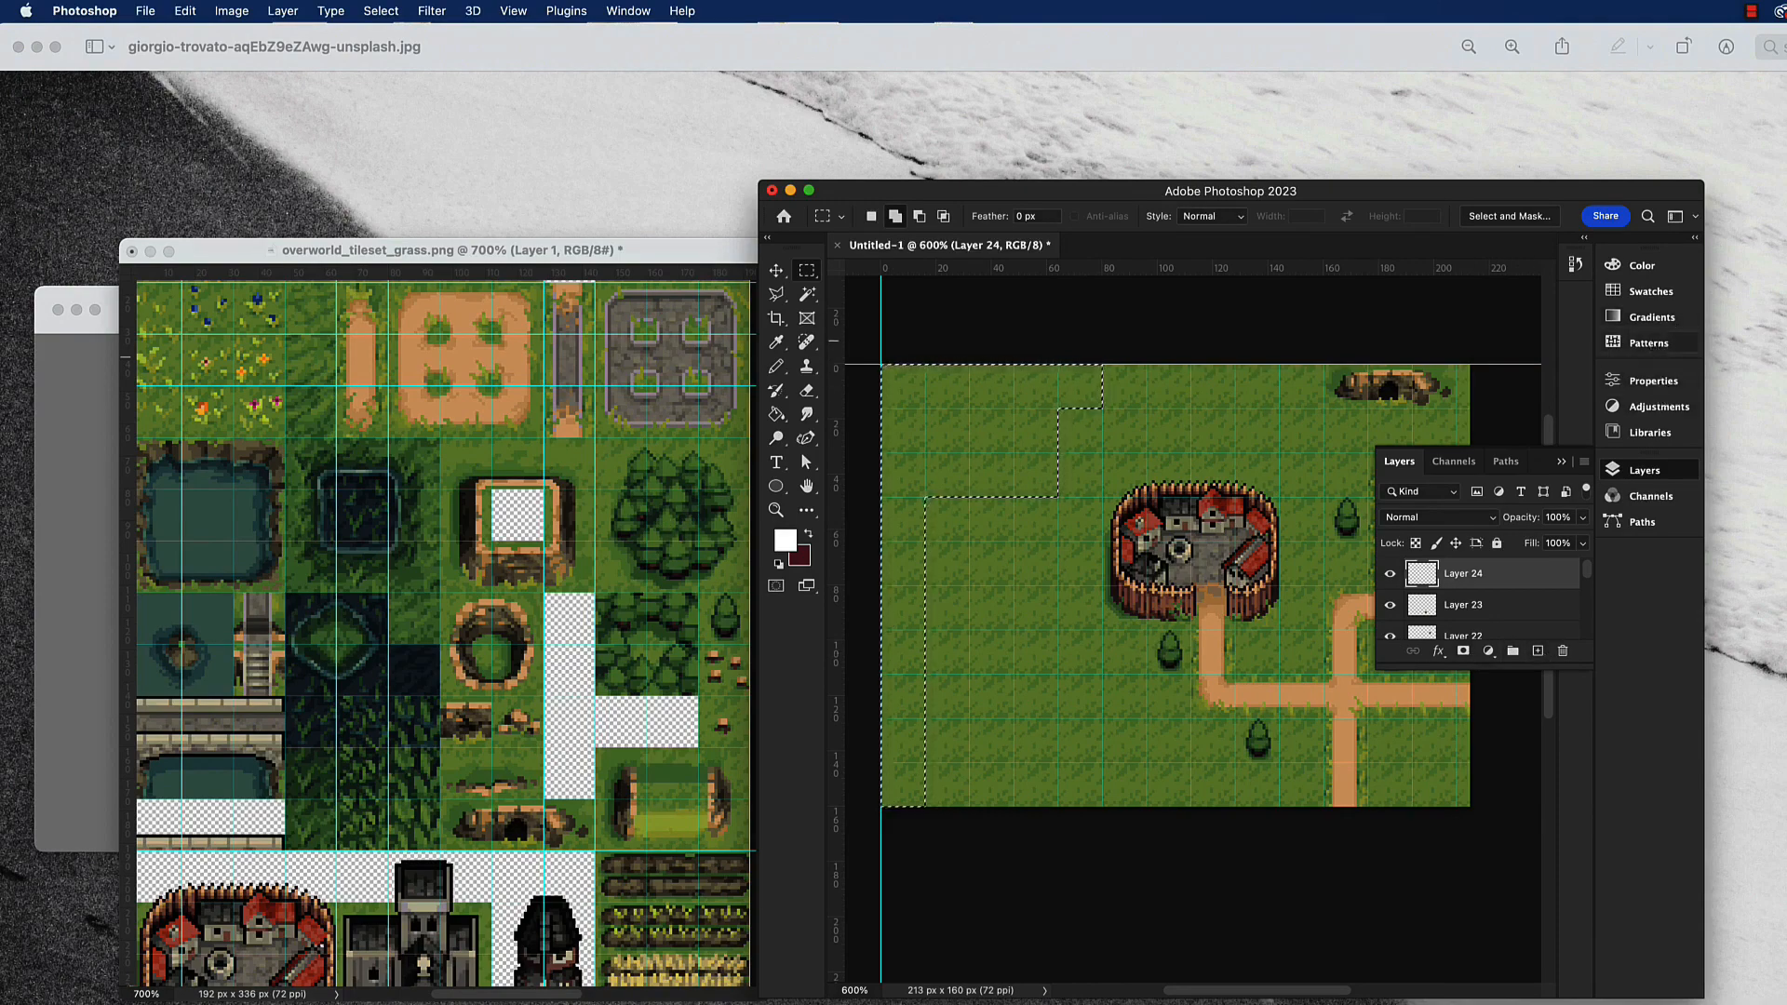
Try to fill the selected area by applying the tree pattern directly to the map.
left_click(1648, 344)
left_click_drag(1468, 438, 940, 433)
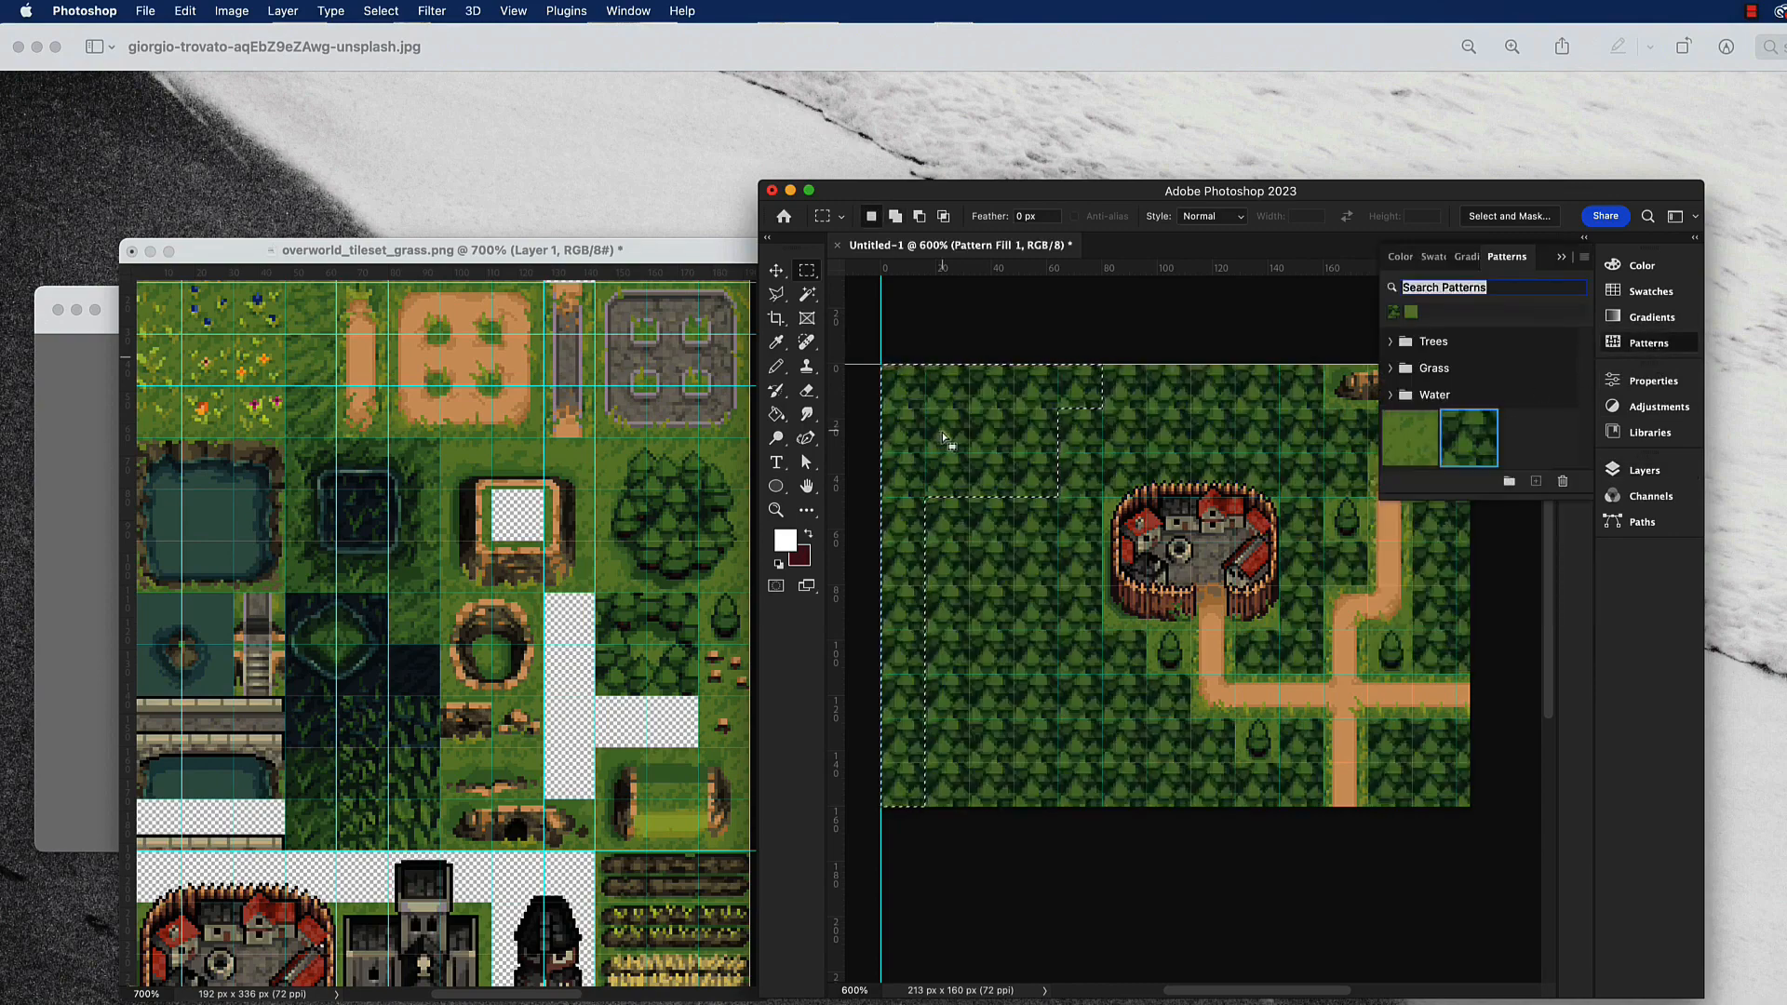
key("super+z")
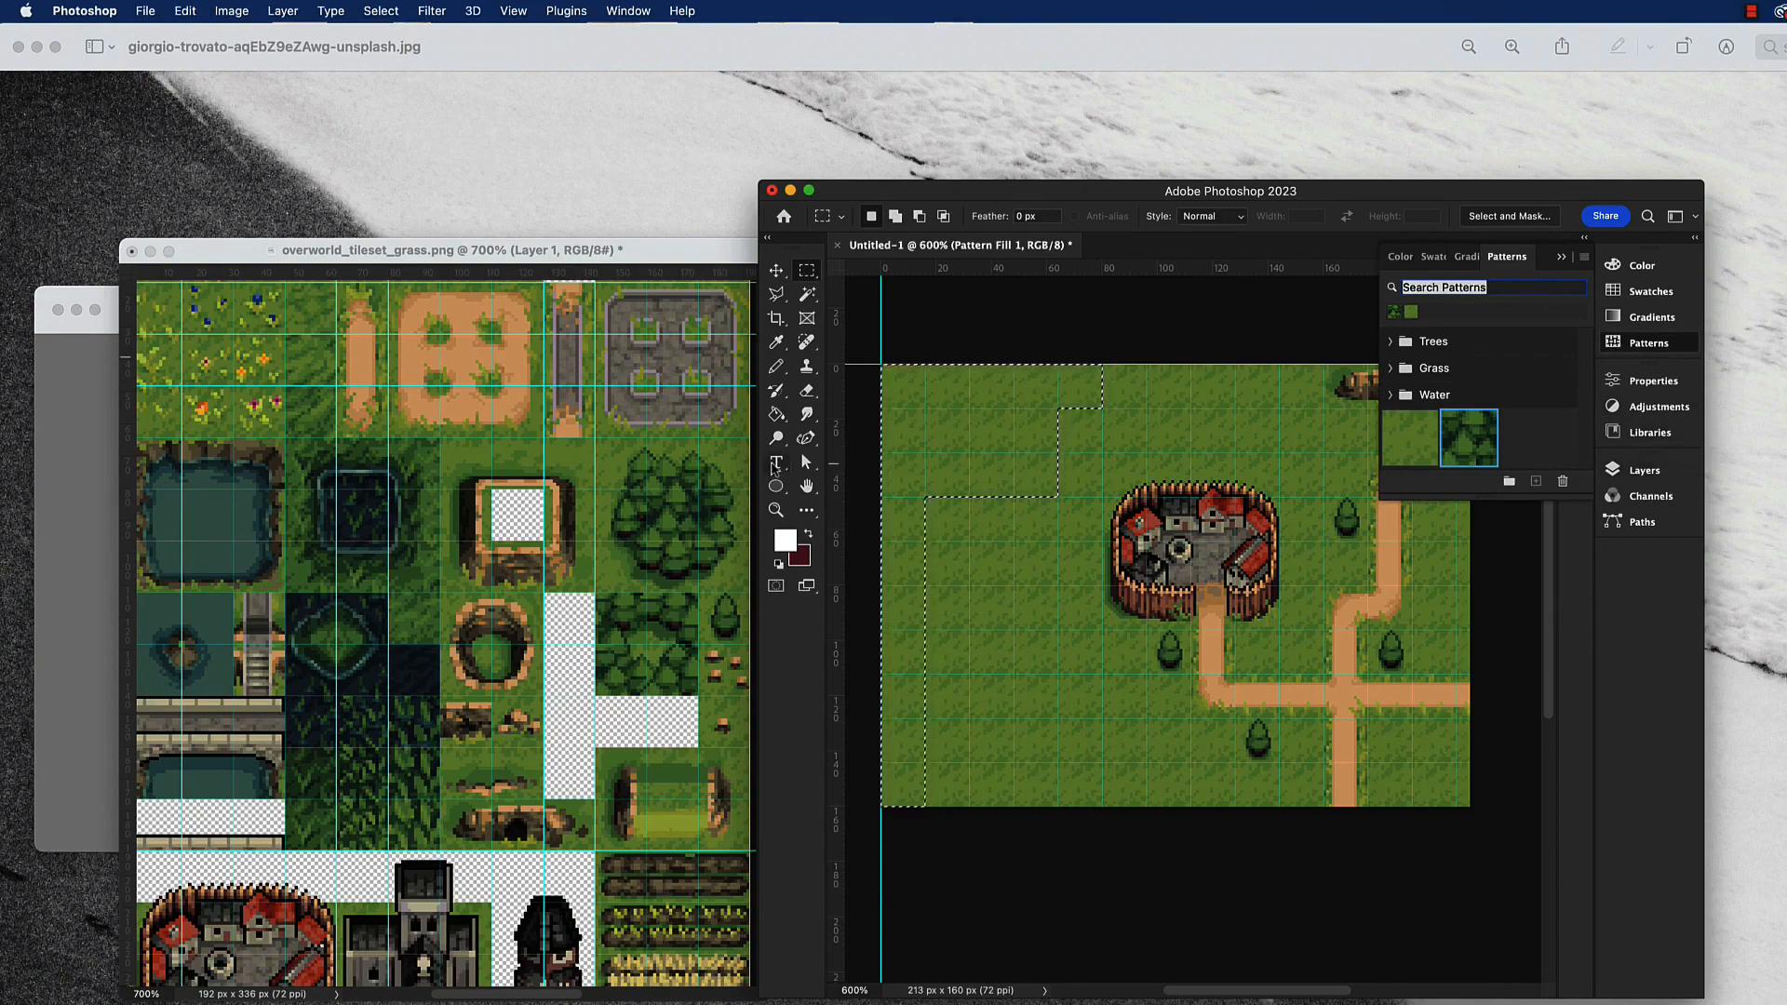
Fill the selected area on the new empty layer with the white foreground color and deselect it.
key("g")
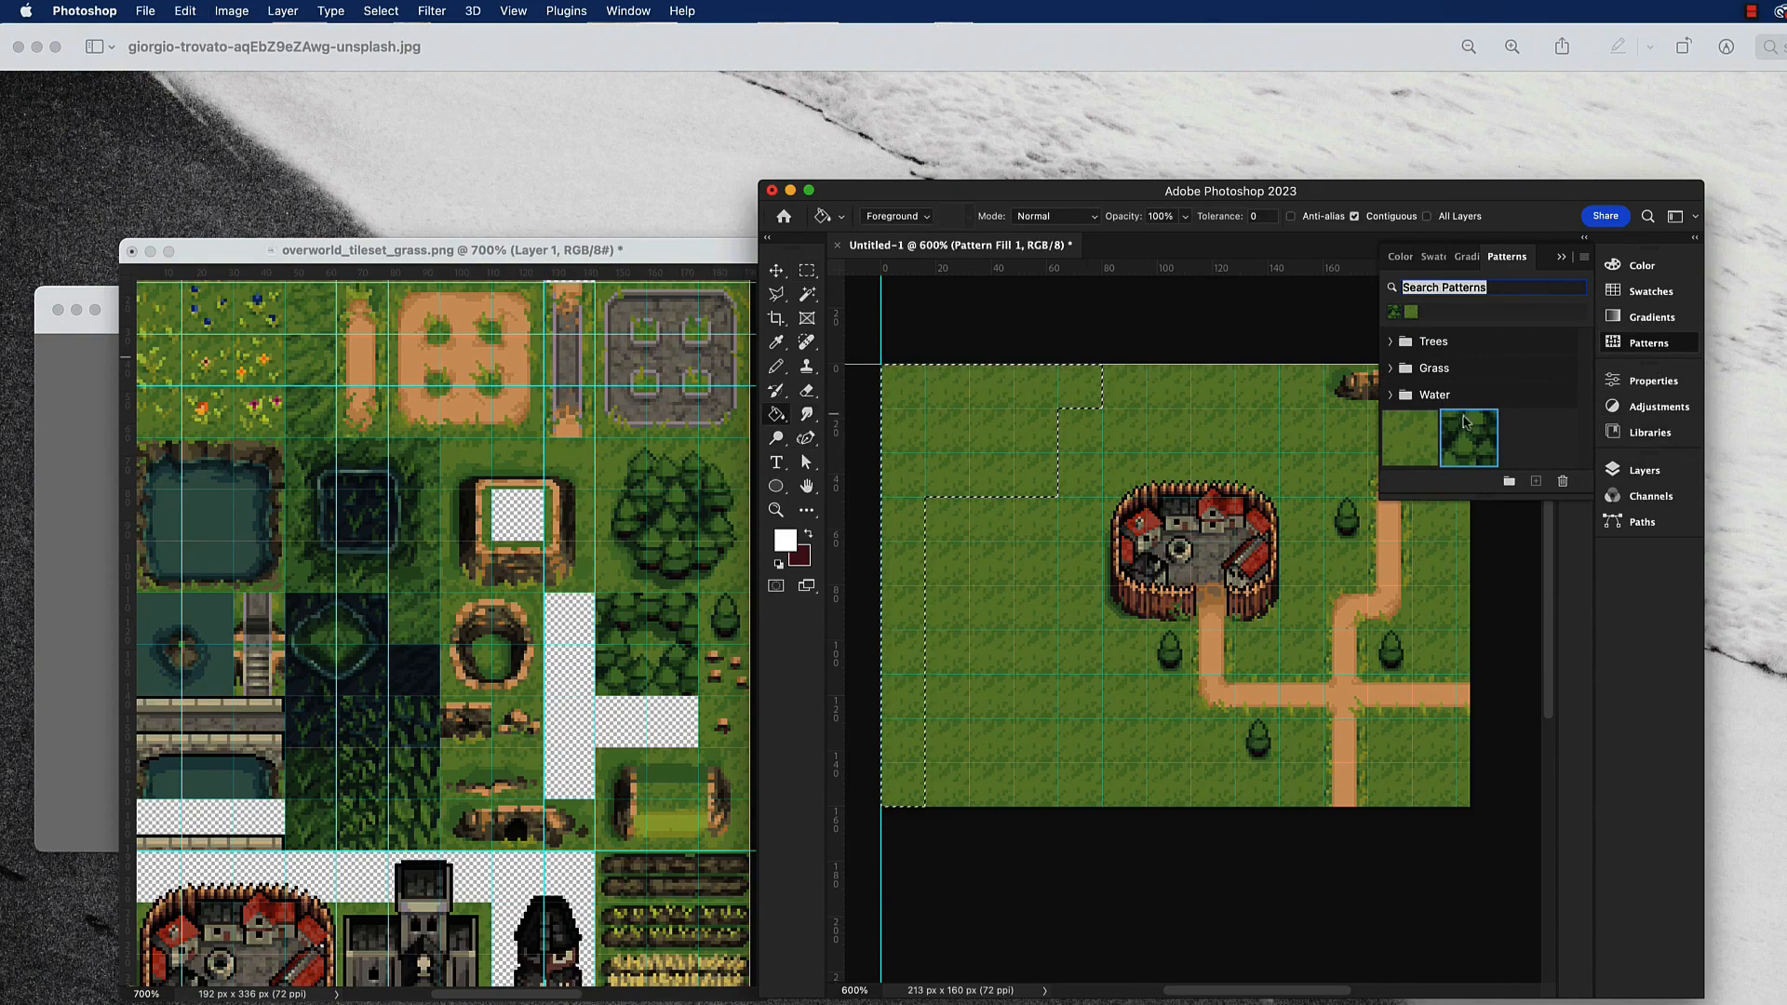
left_click(1643, 470)
left_click(1491, 585)
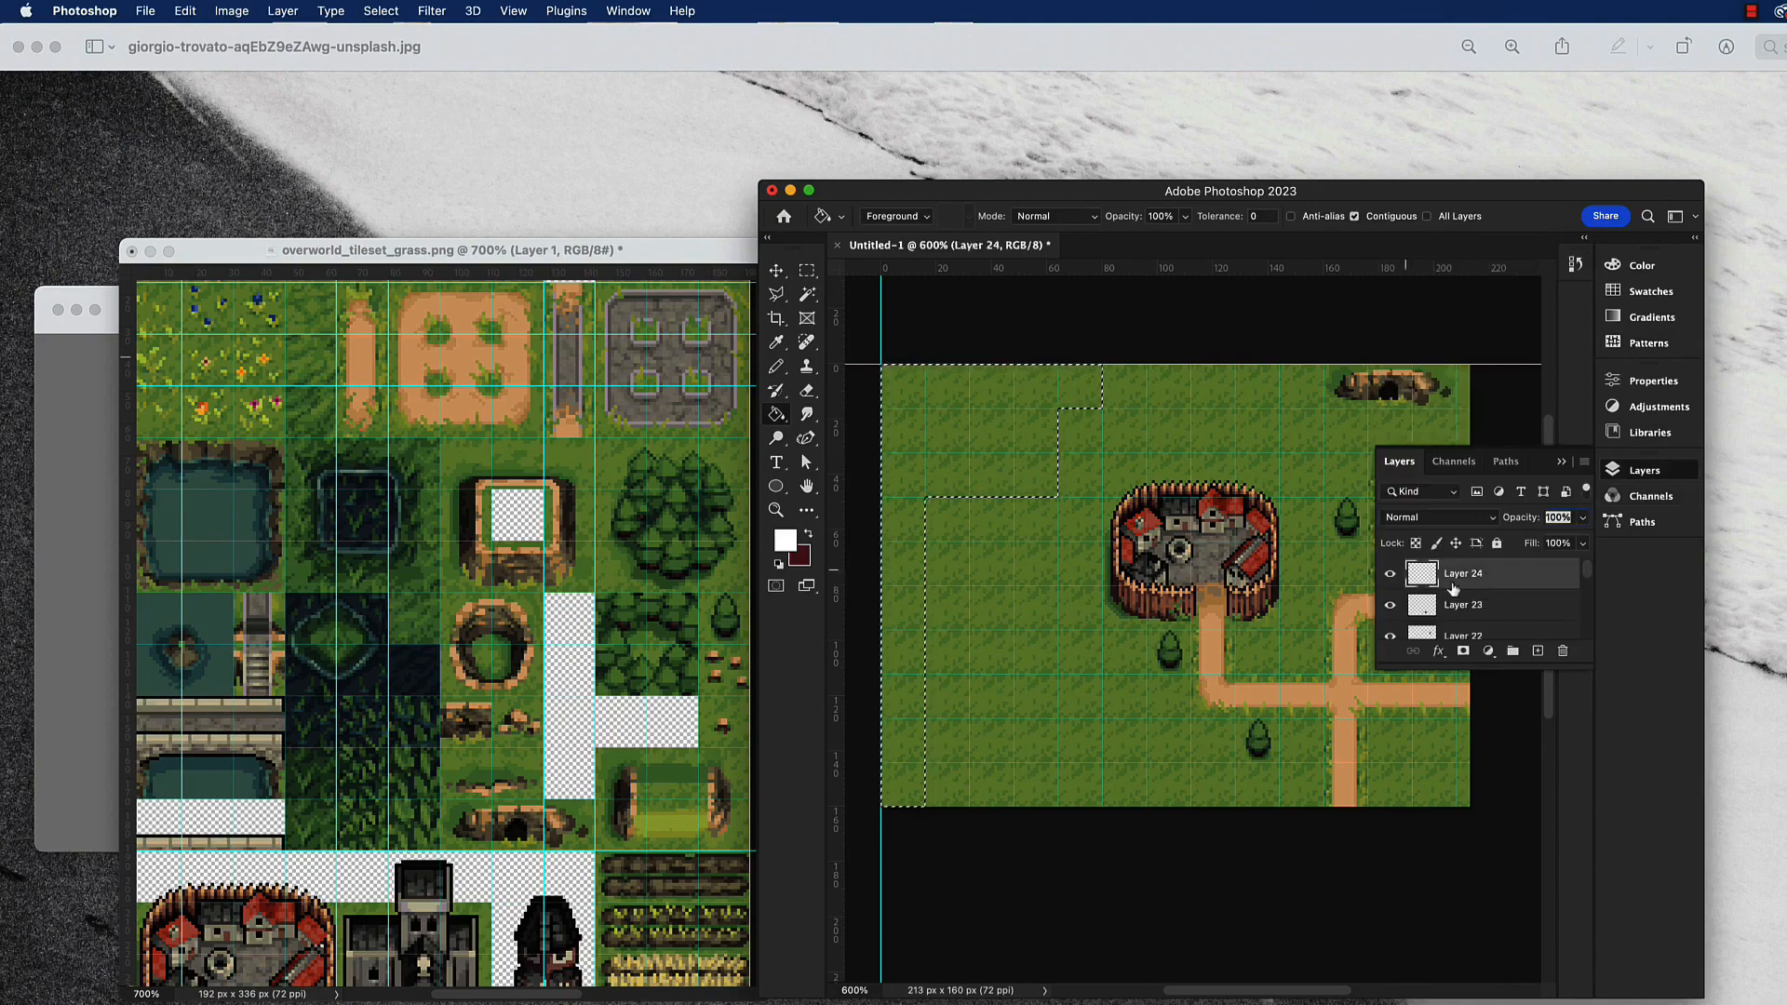
left_click(977, 439)
left_click(804, 273)
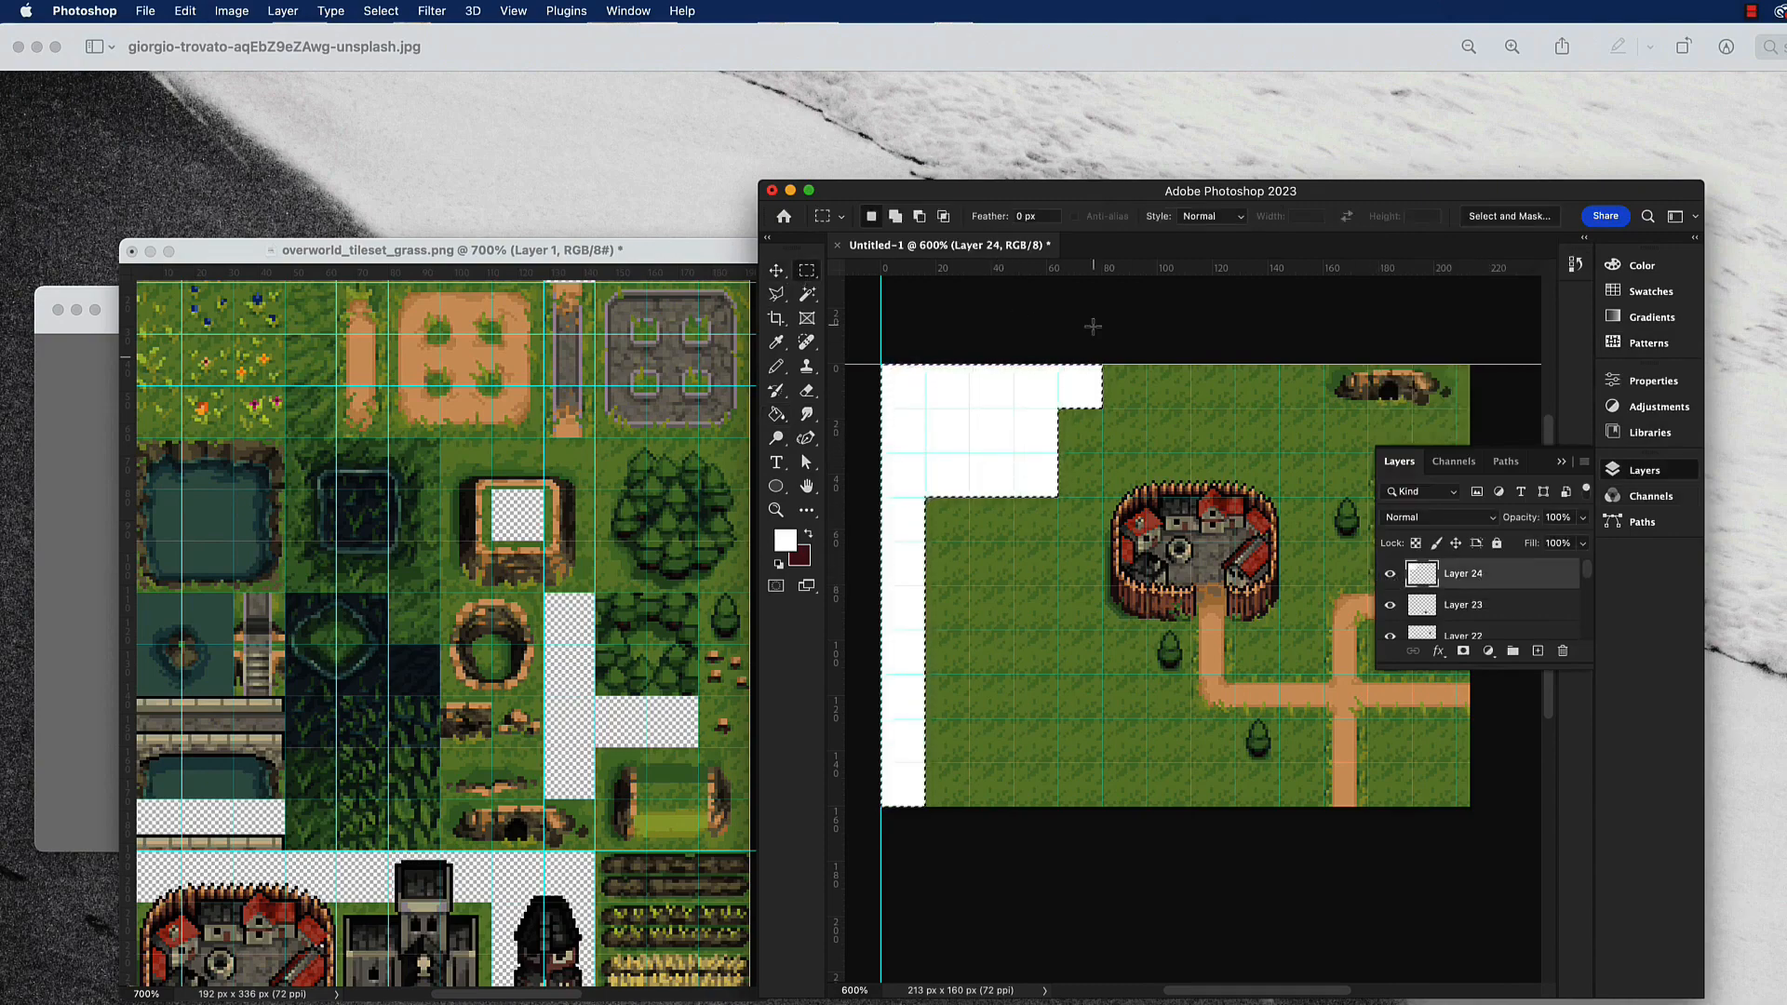
key("super+d")
Apply a Pattern Overlay to the white-filled layer, using the tree pattern at 100% opacity.
double_click(1526, 577)
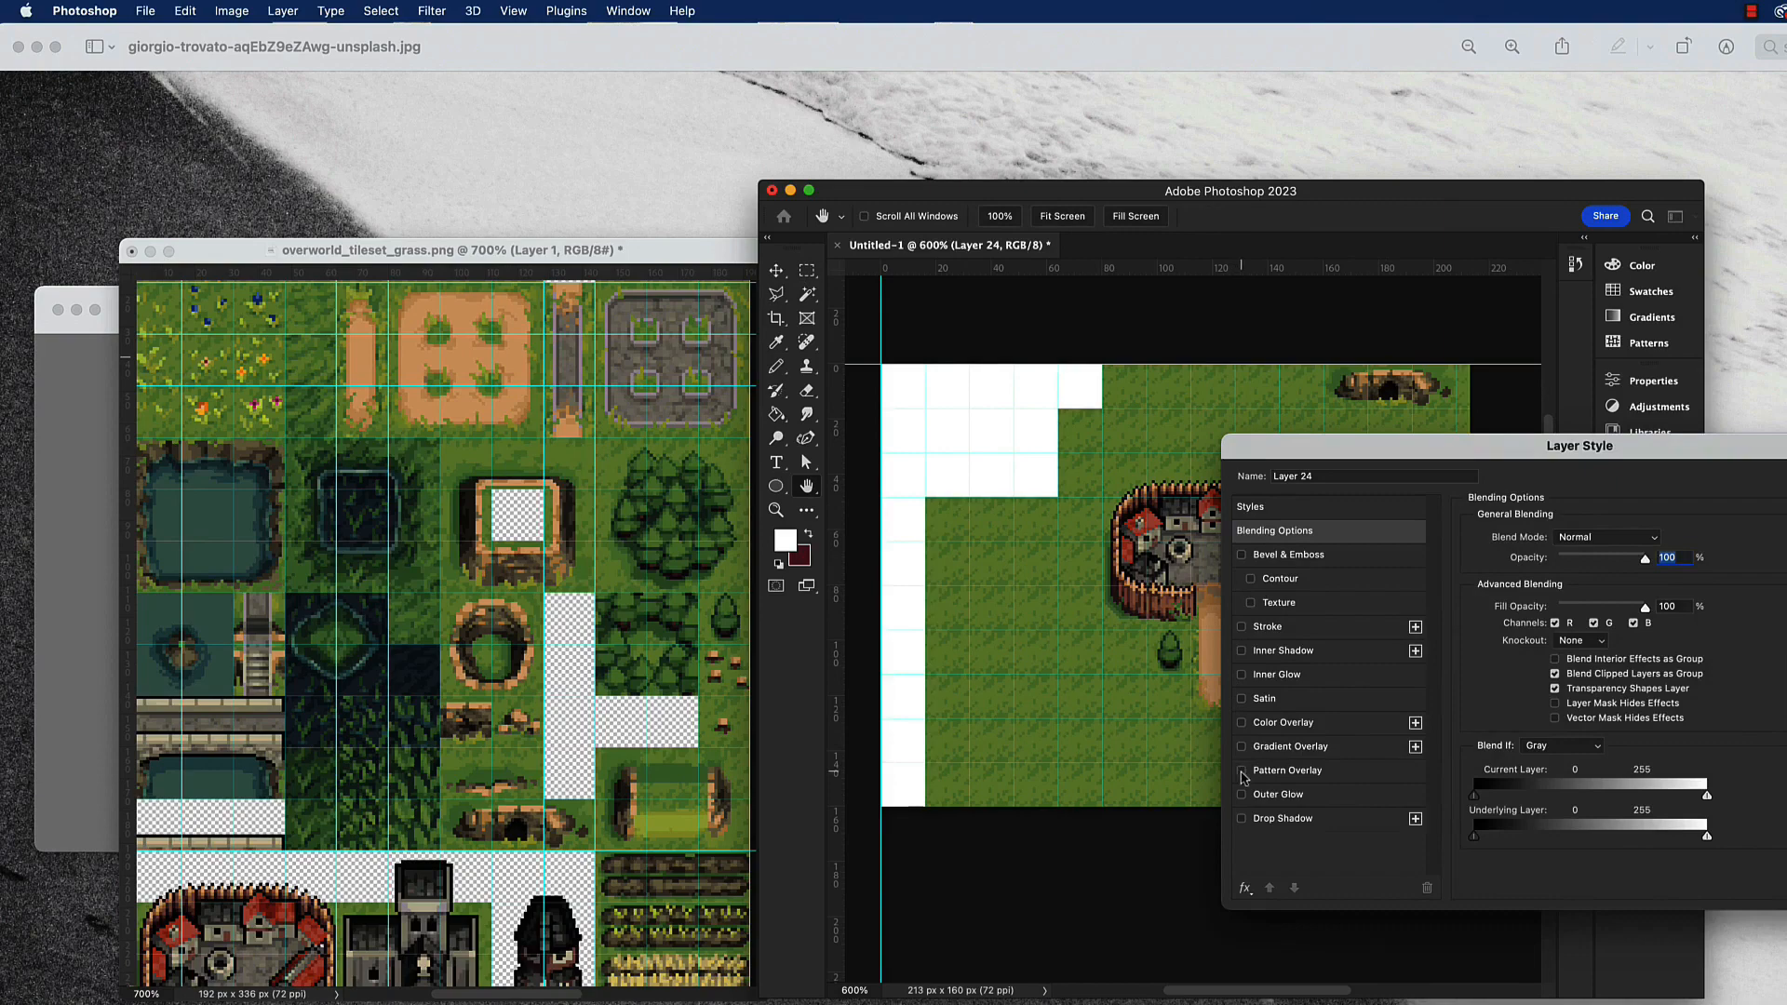
left_click(1241, 772)
left_click(1315, 772)
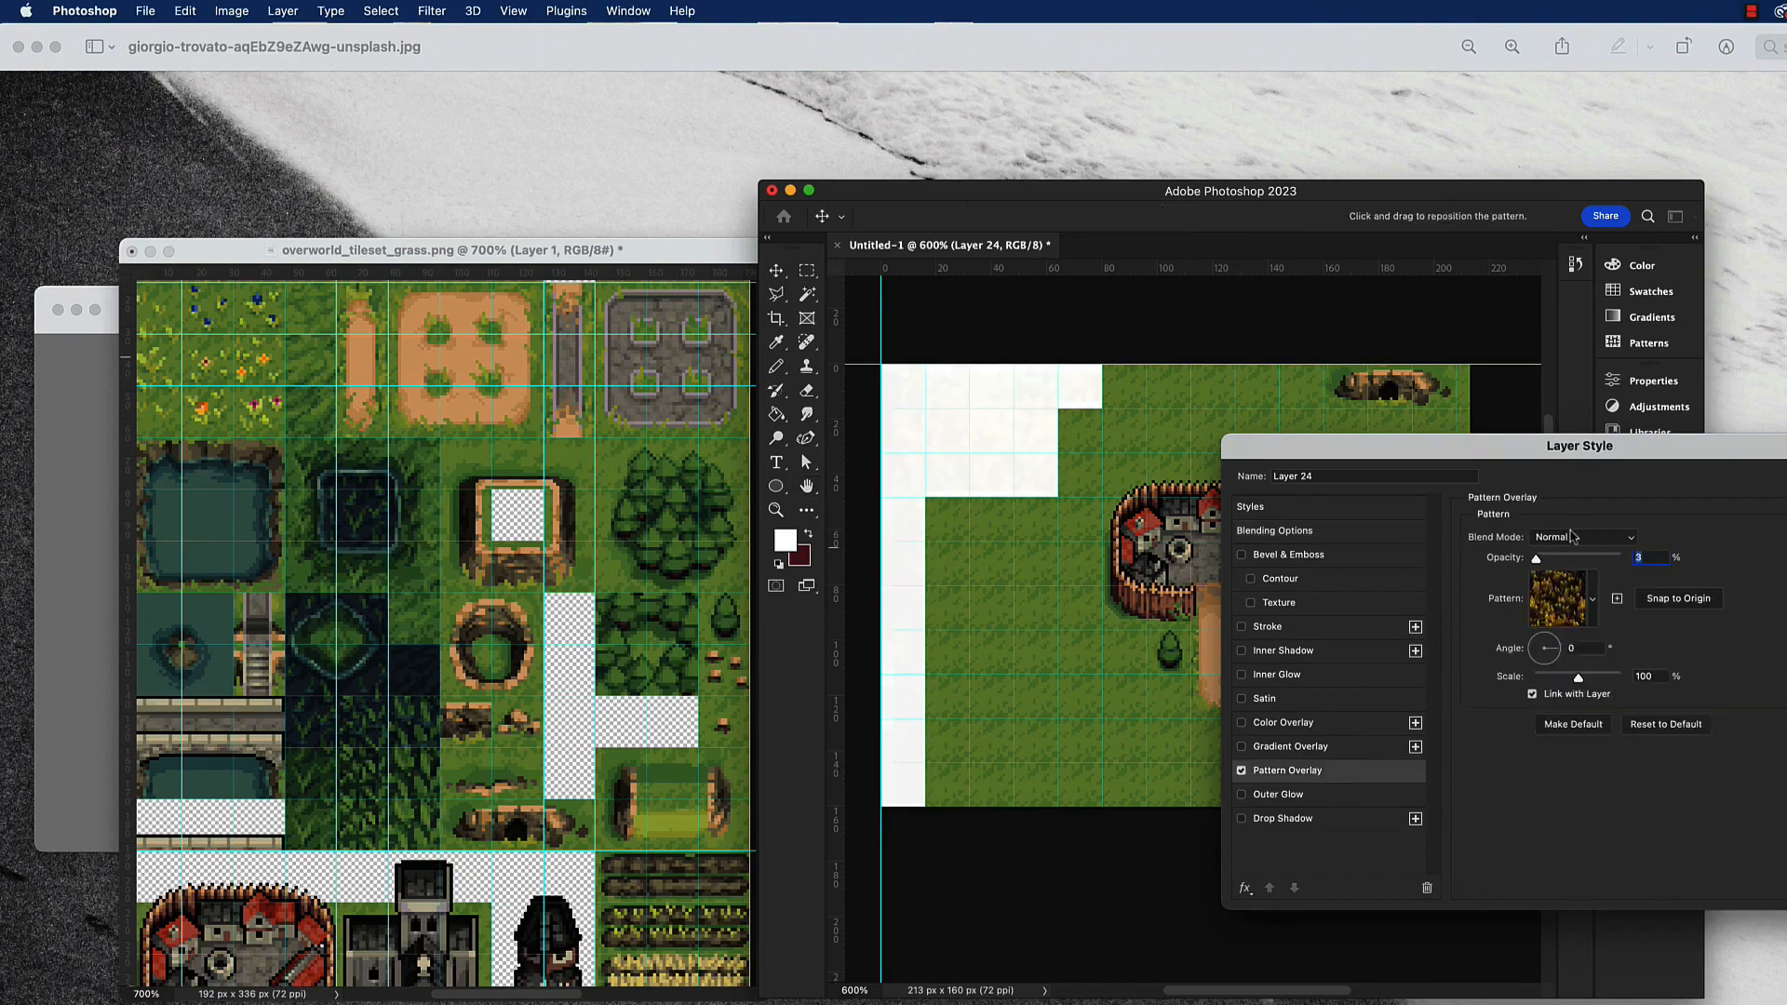
left_click(1580, 610)
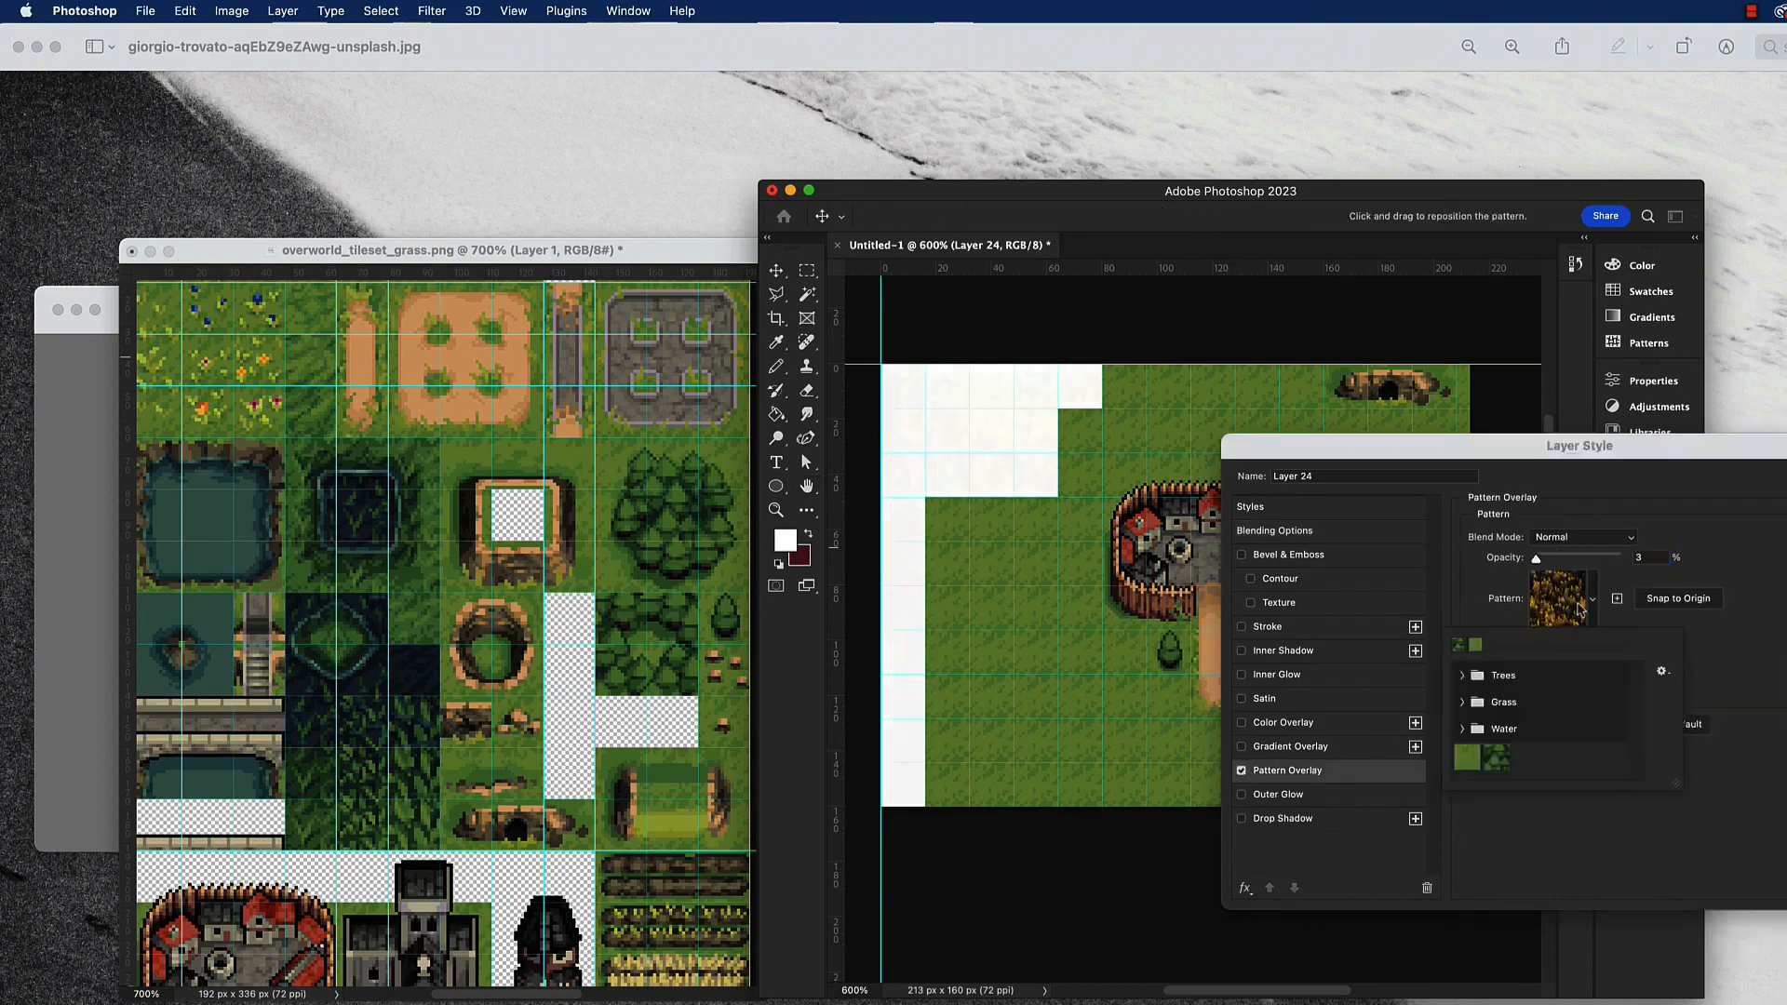
left_click(1497, 757)
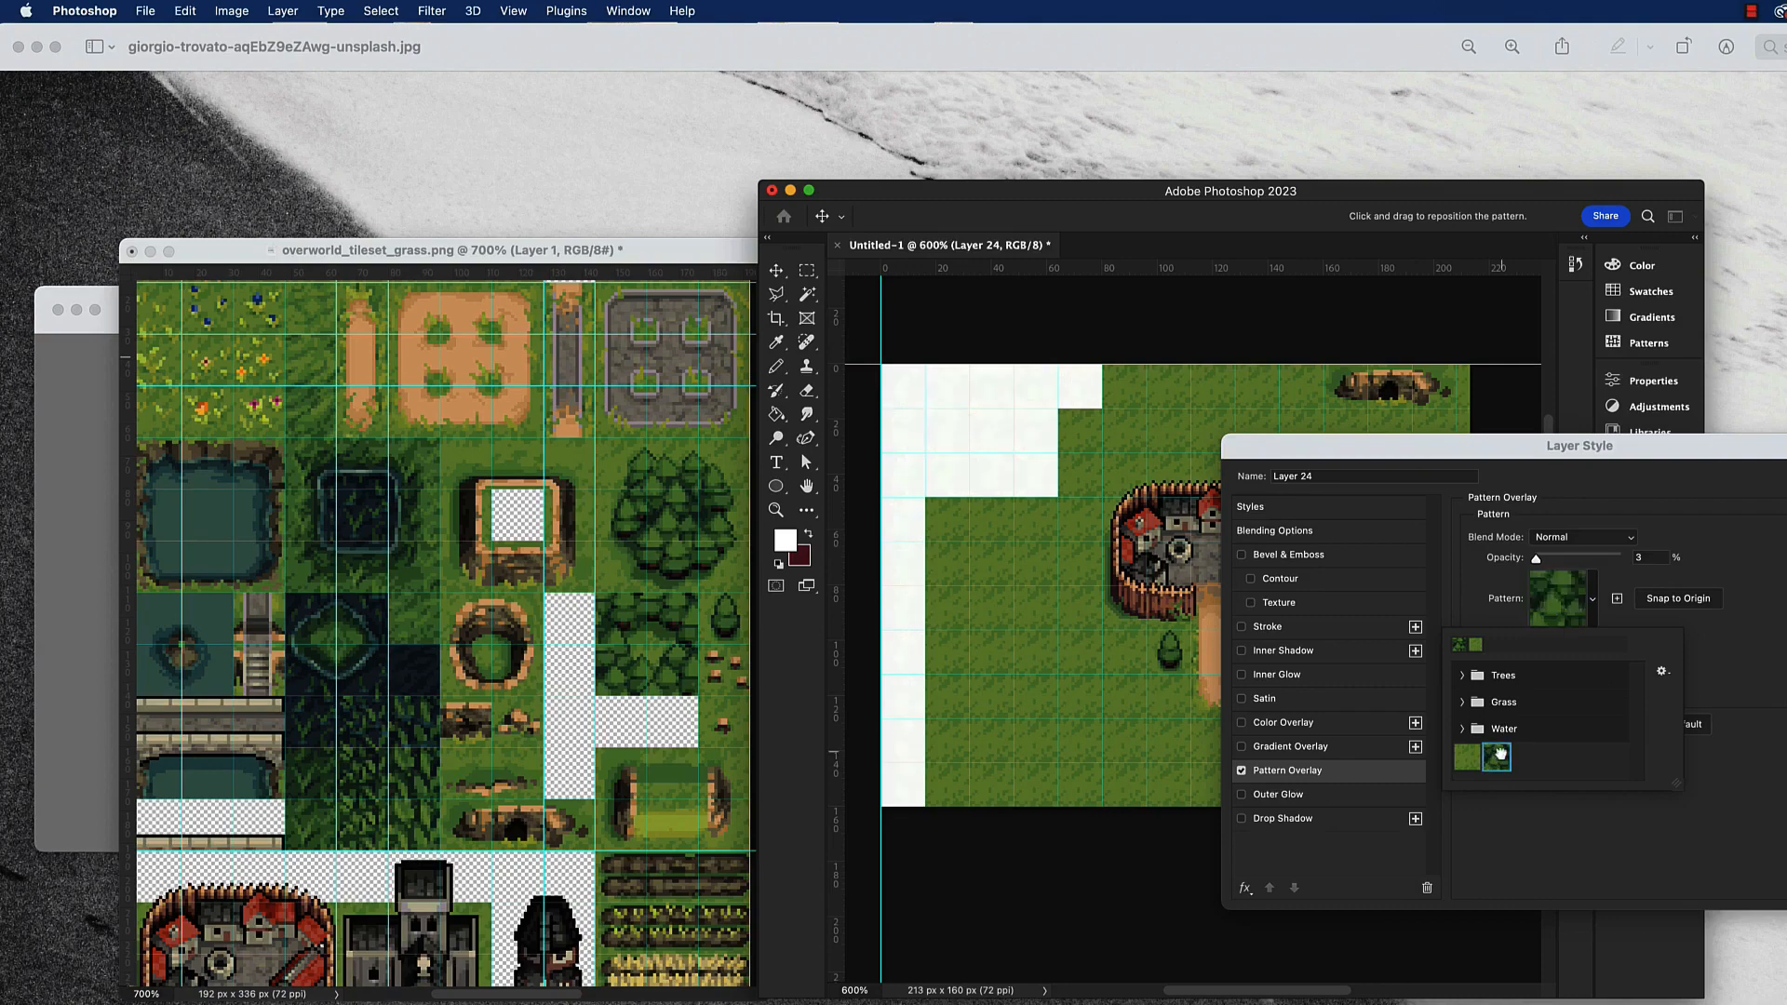
left_click(1566, 596)
left_click_drag(1536, 558, 1702, 570)
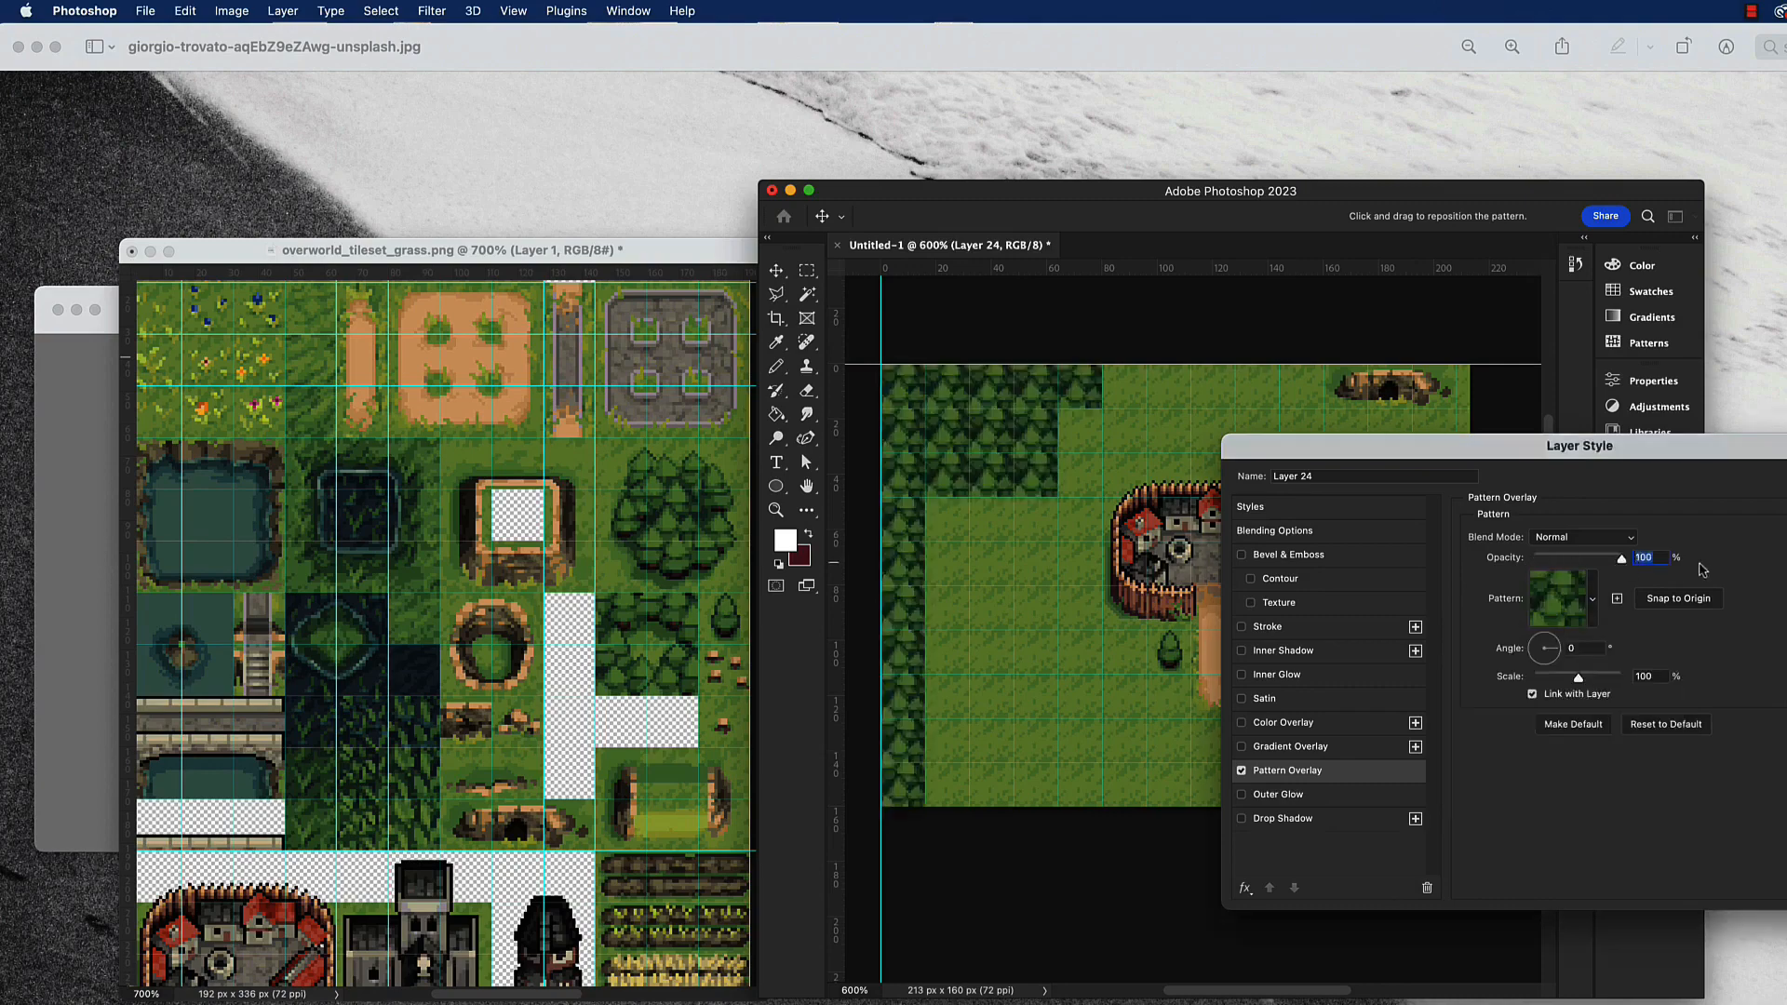
key("Return")
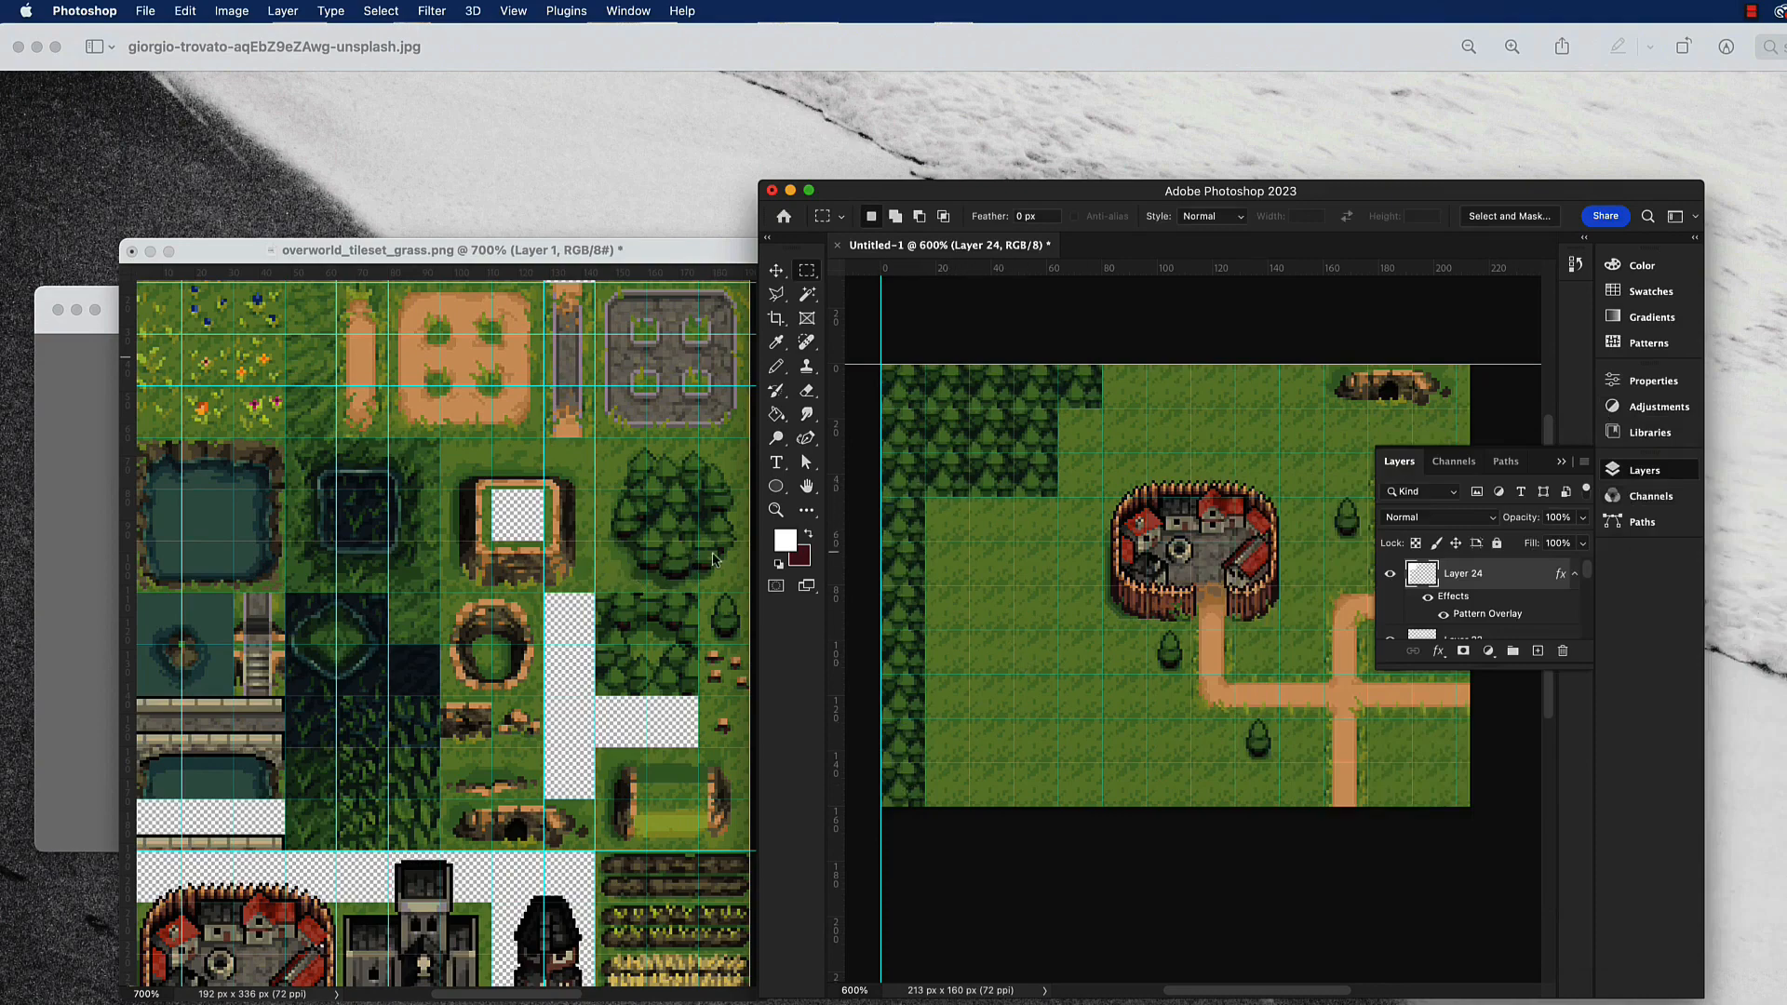
Copy the right edge tile of the tileset's large tree cluster and place it beside the bottom of the map's left forest strip.
left_click(575, 481)
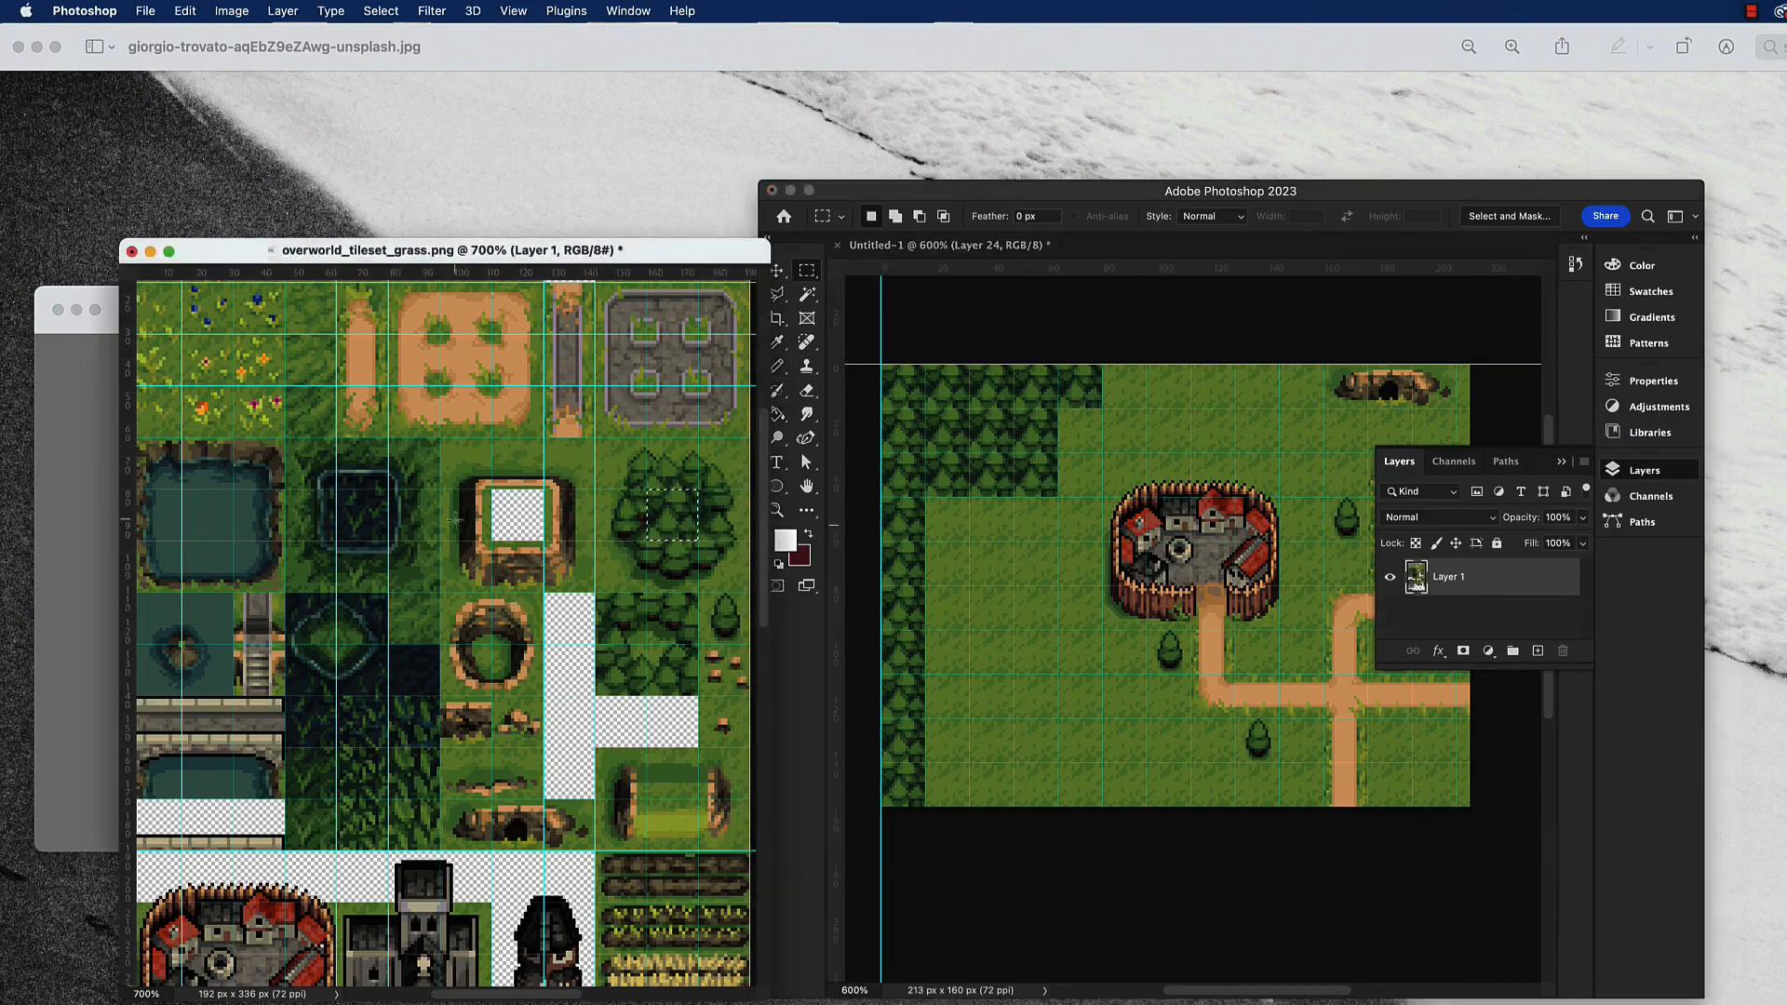
scroll(252, 454, "down", 3)
scroll(252, 454, "left", 3)
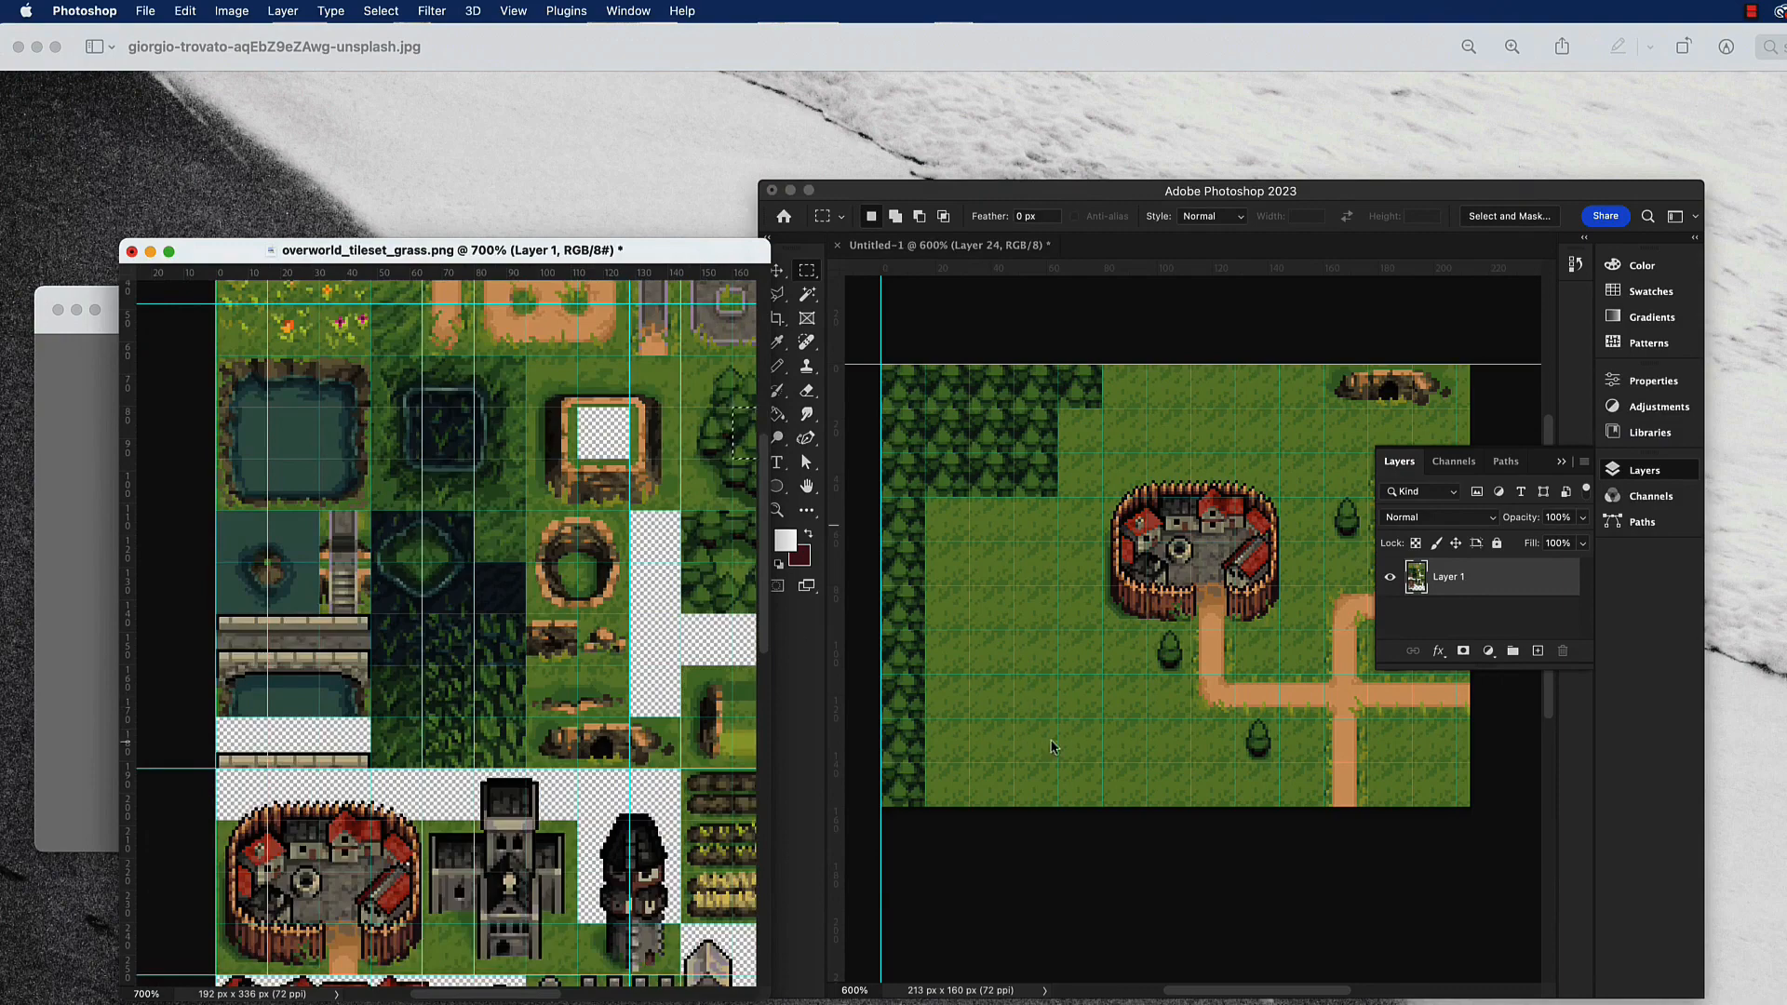
scroll(545, 540, "right", 5)
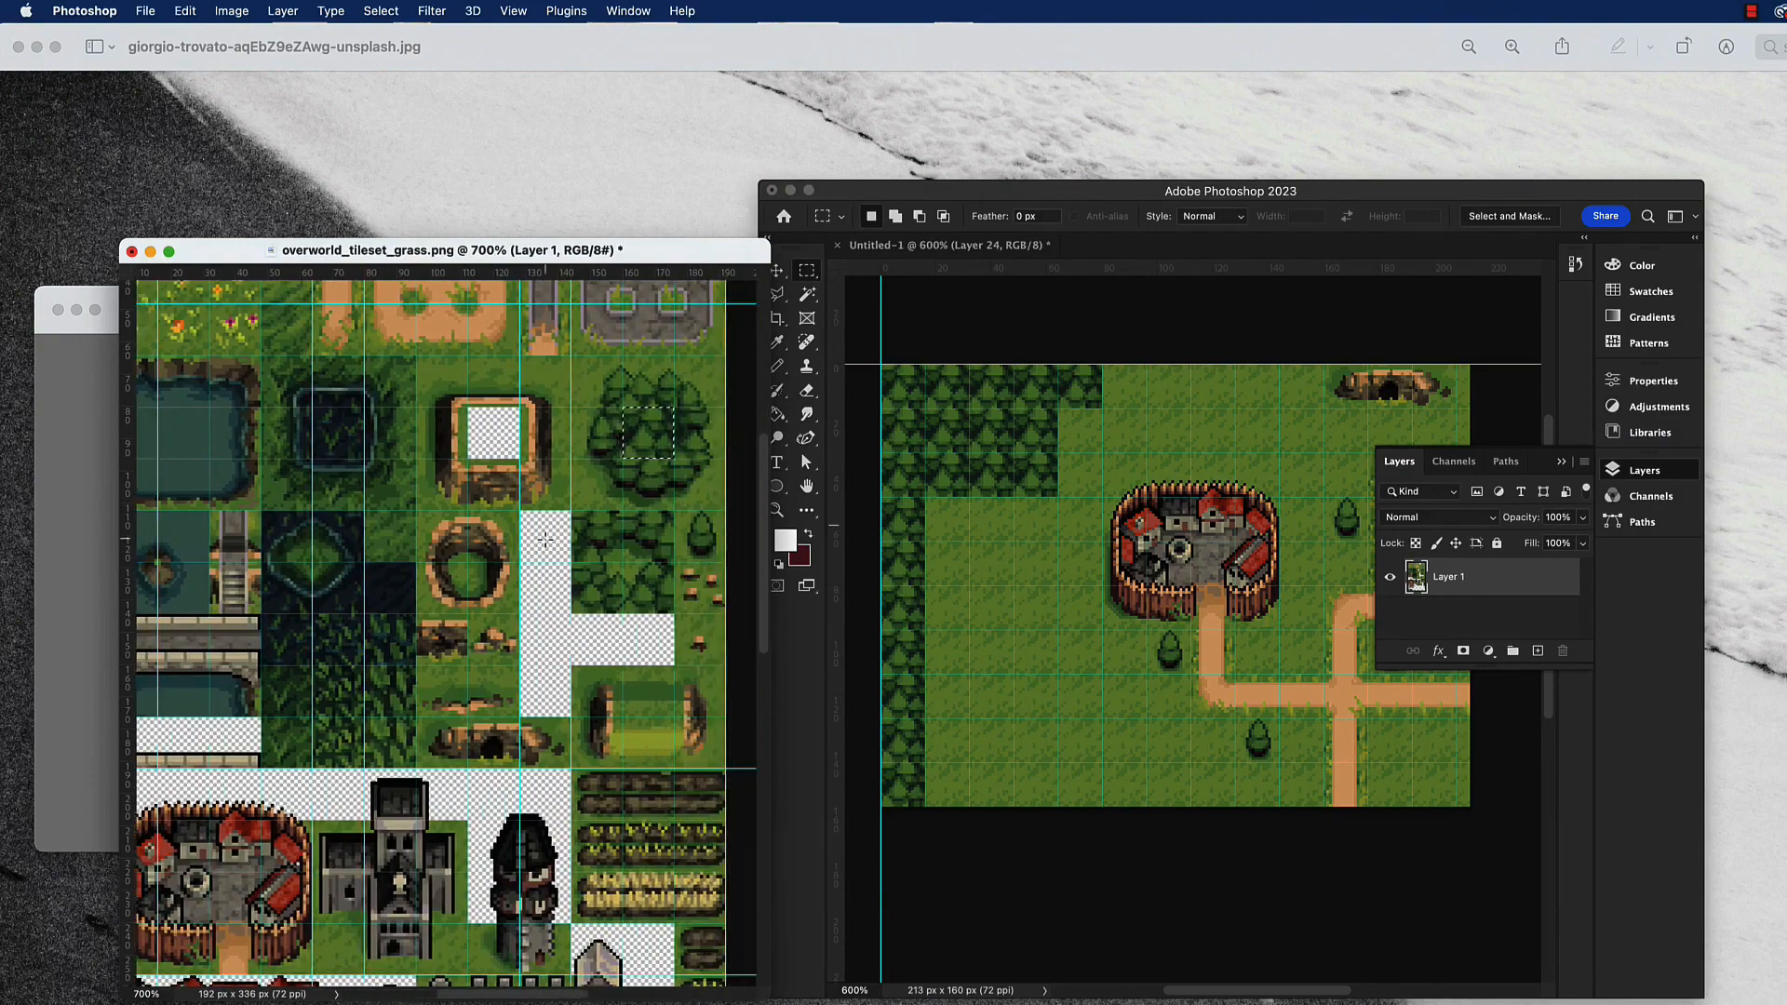
scroll(546, 540, "right", 1)
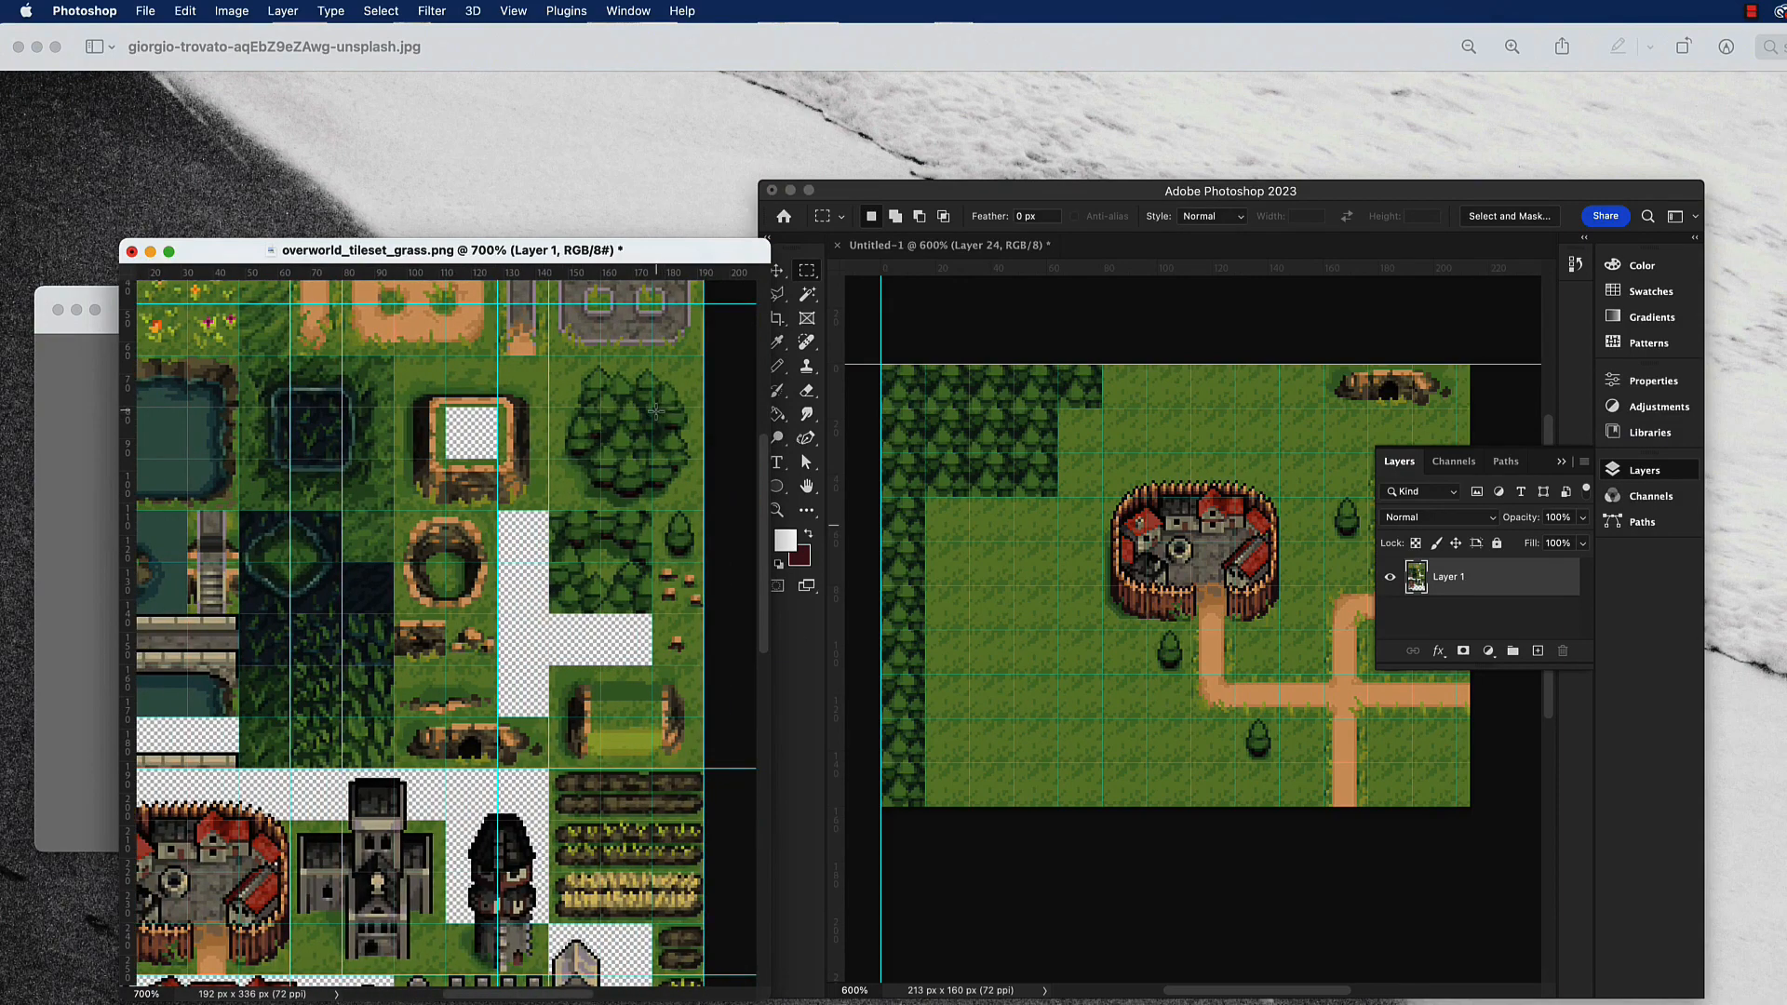
left_click_drag(656, 411, 731, 480)
left_click(953, 576)
key("super+v")
key("v")
left_click_drag(1146, 609, 930, 796)
Paste five more copies of the forest edge tile and stack them upward along the right side of the left forest strip.
key("super+v")
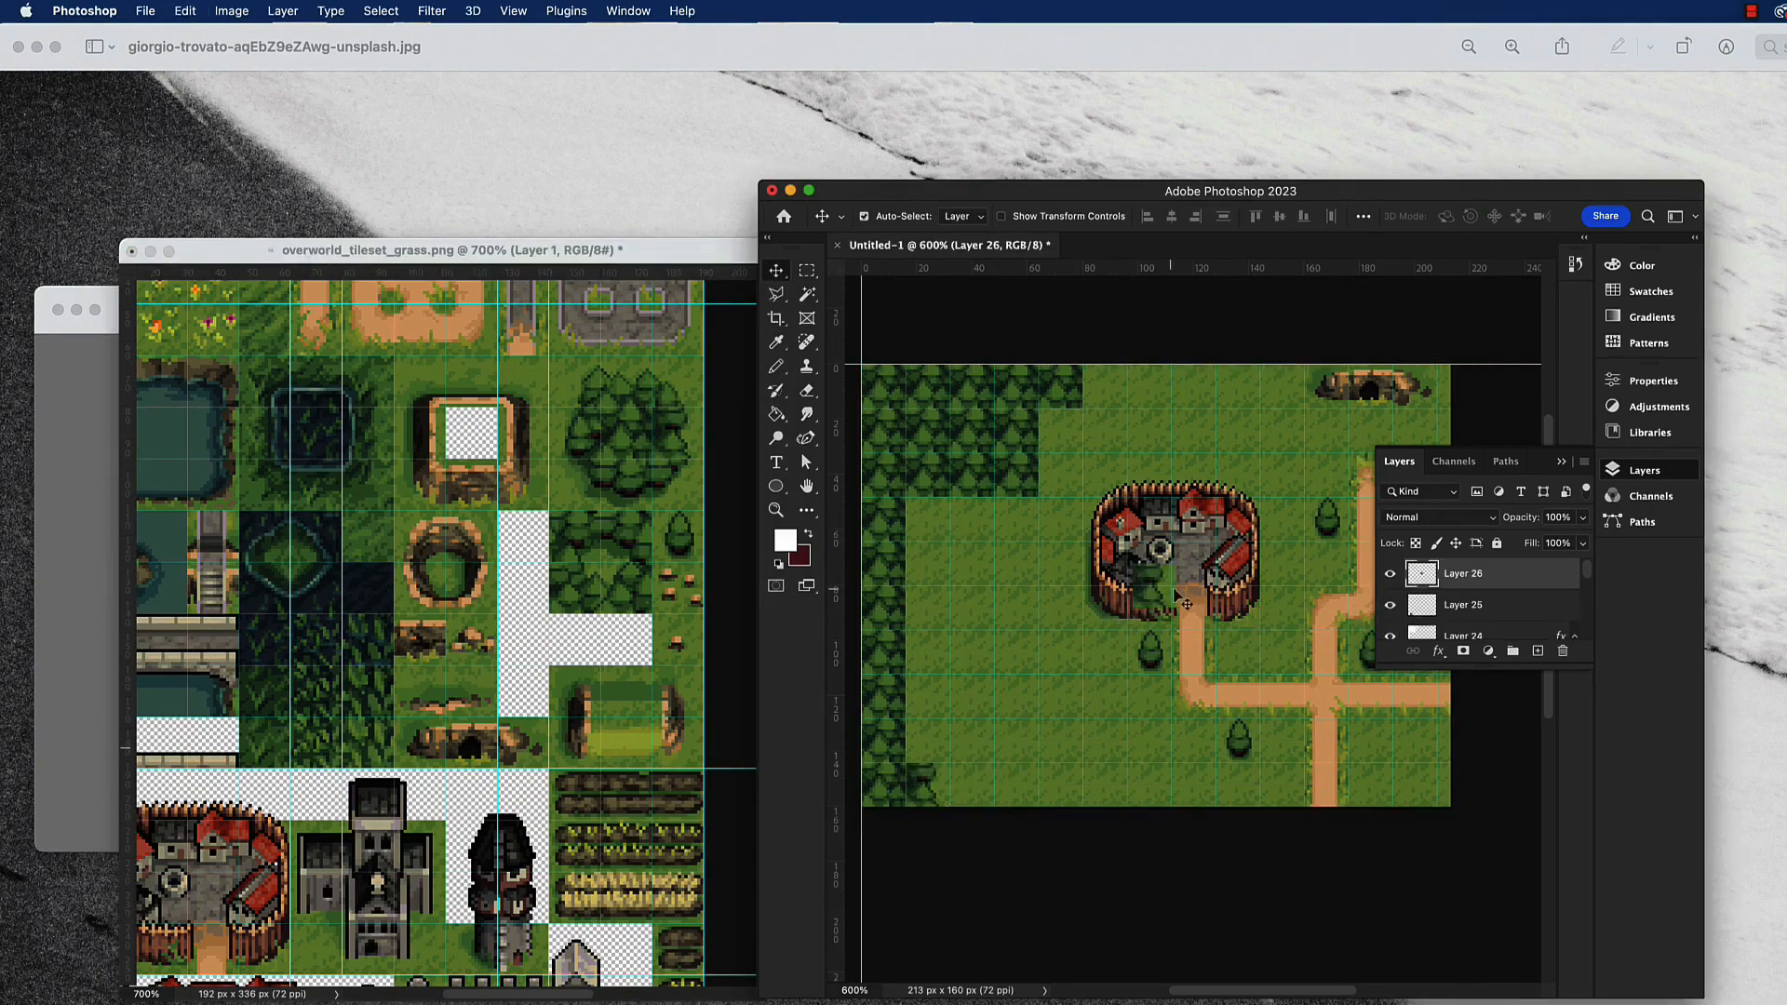
left_click_drag(1183, 603, 940, 756)
key("super+v")
left_click_drag(1154, 593, 931, 698)
key("super+v")
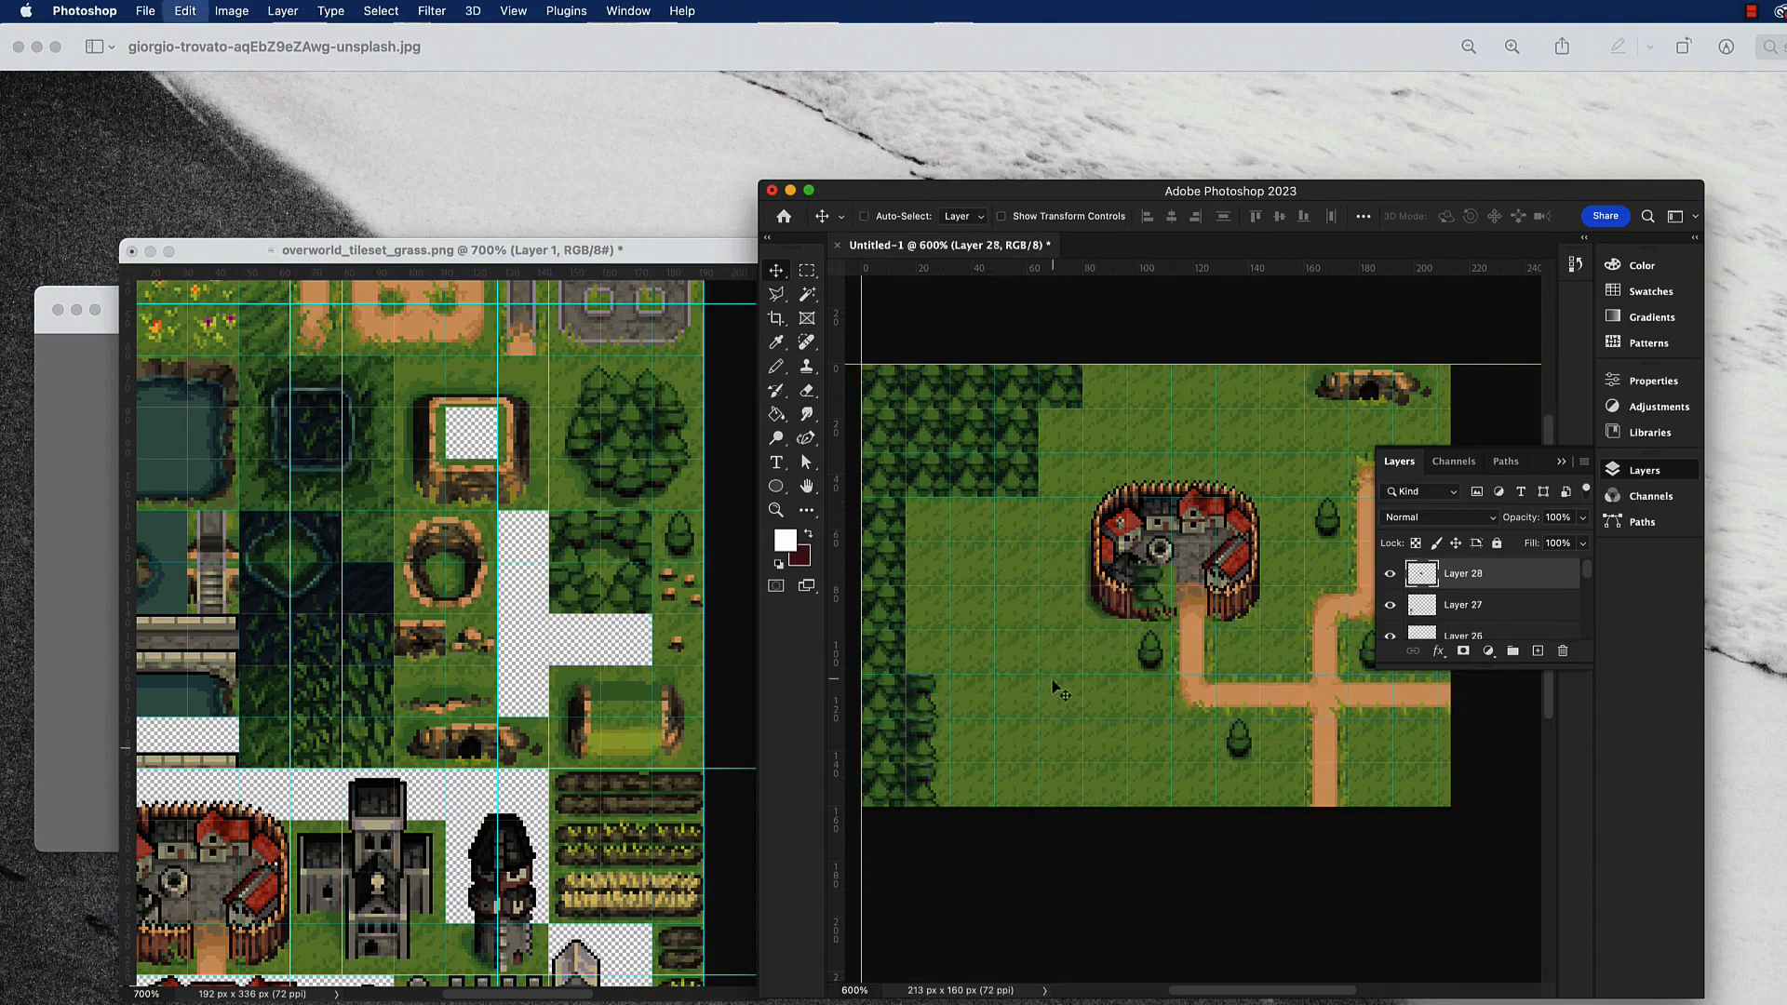
left_click_drag(1175, 606, 954, 672)
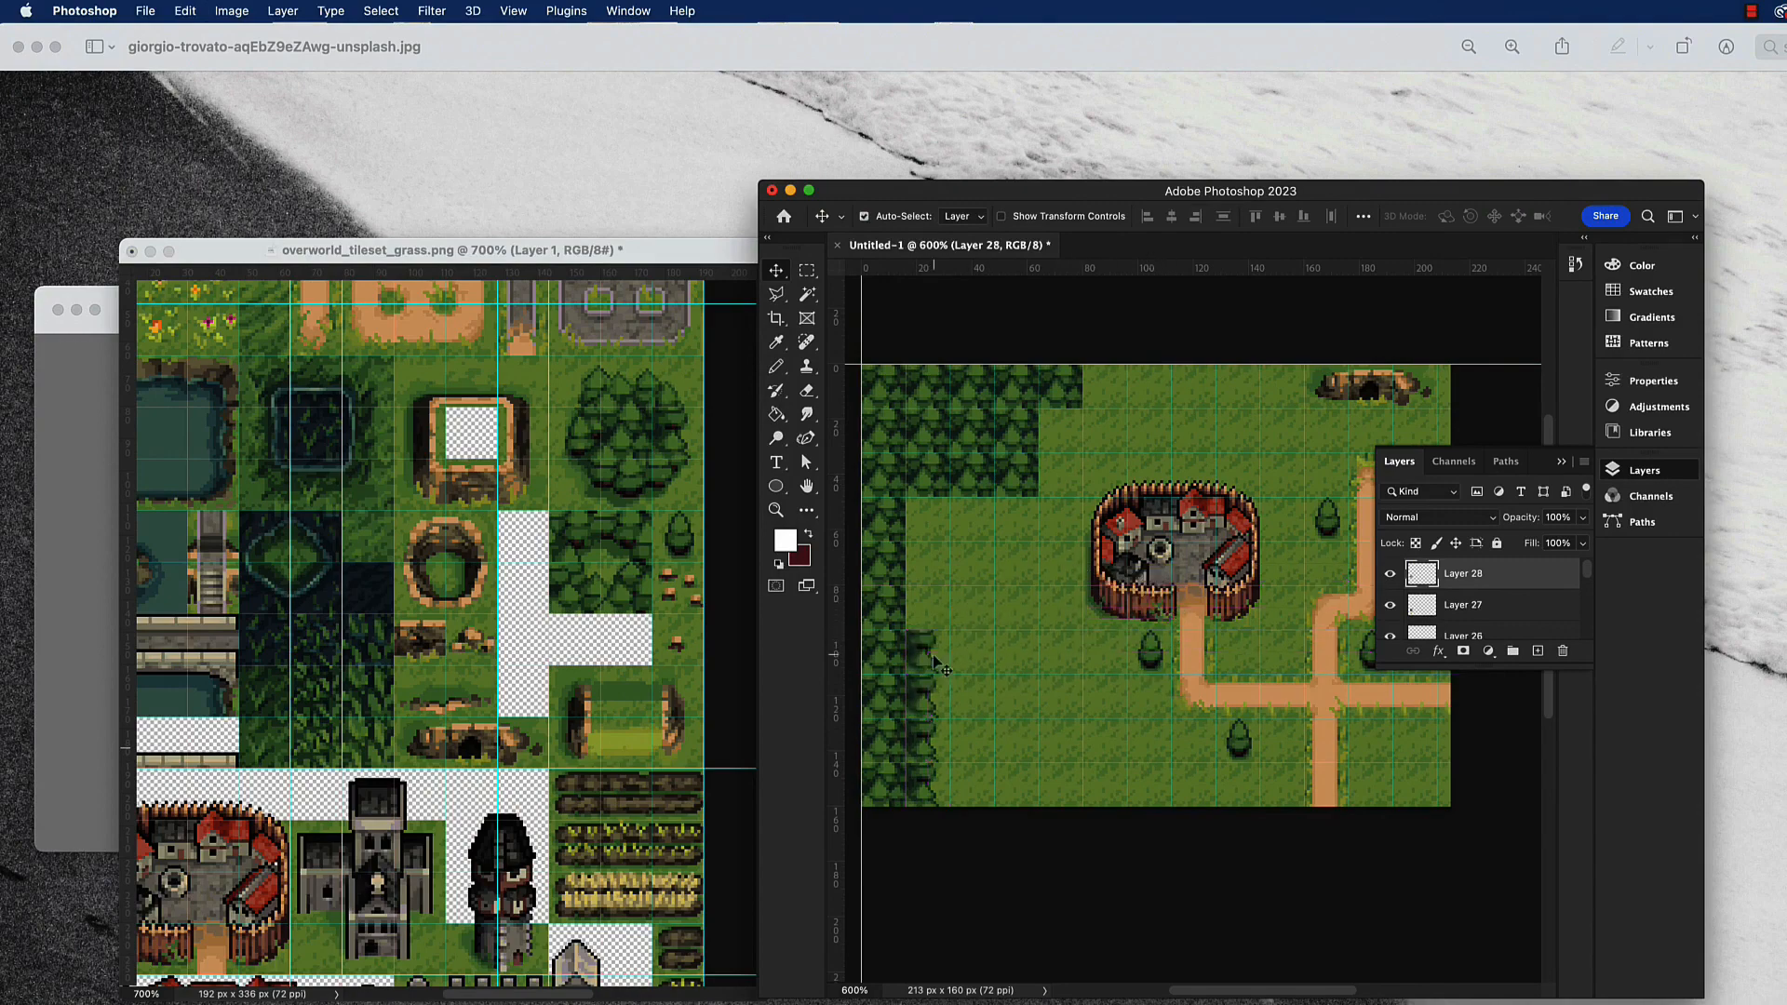
key("super+v")
left_click_drag(1132, 573, 947, 595)
key("super+v")
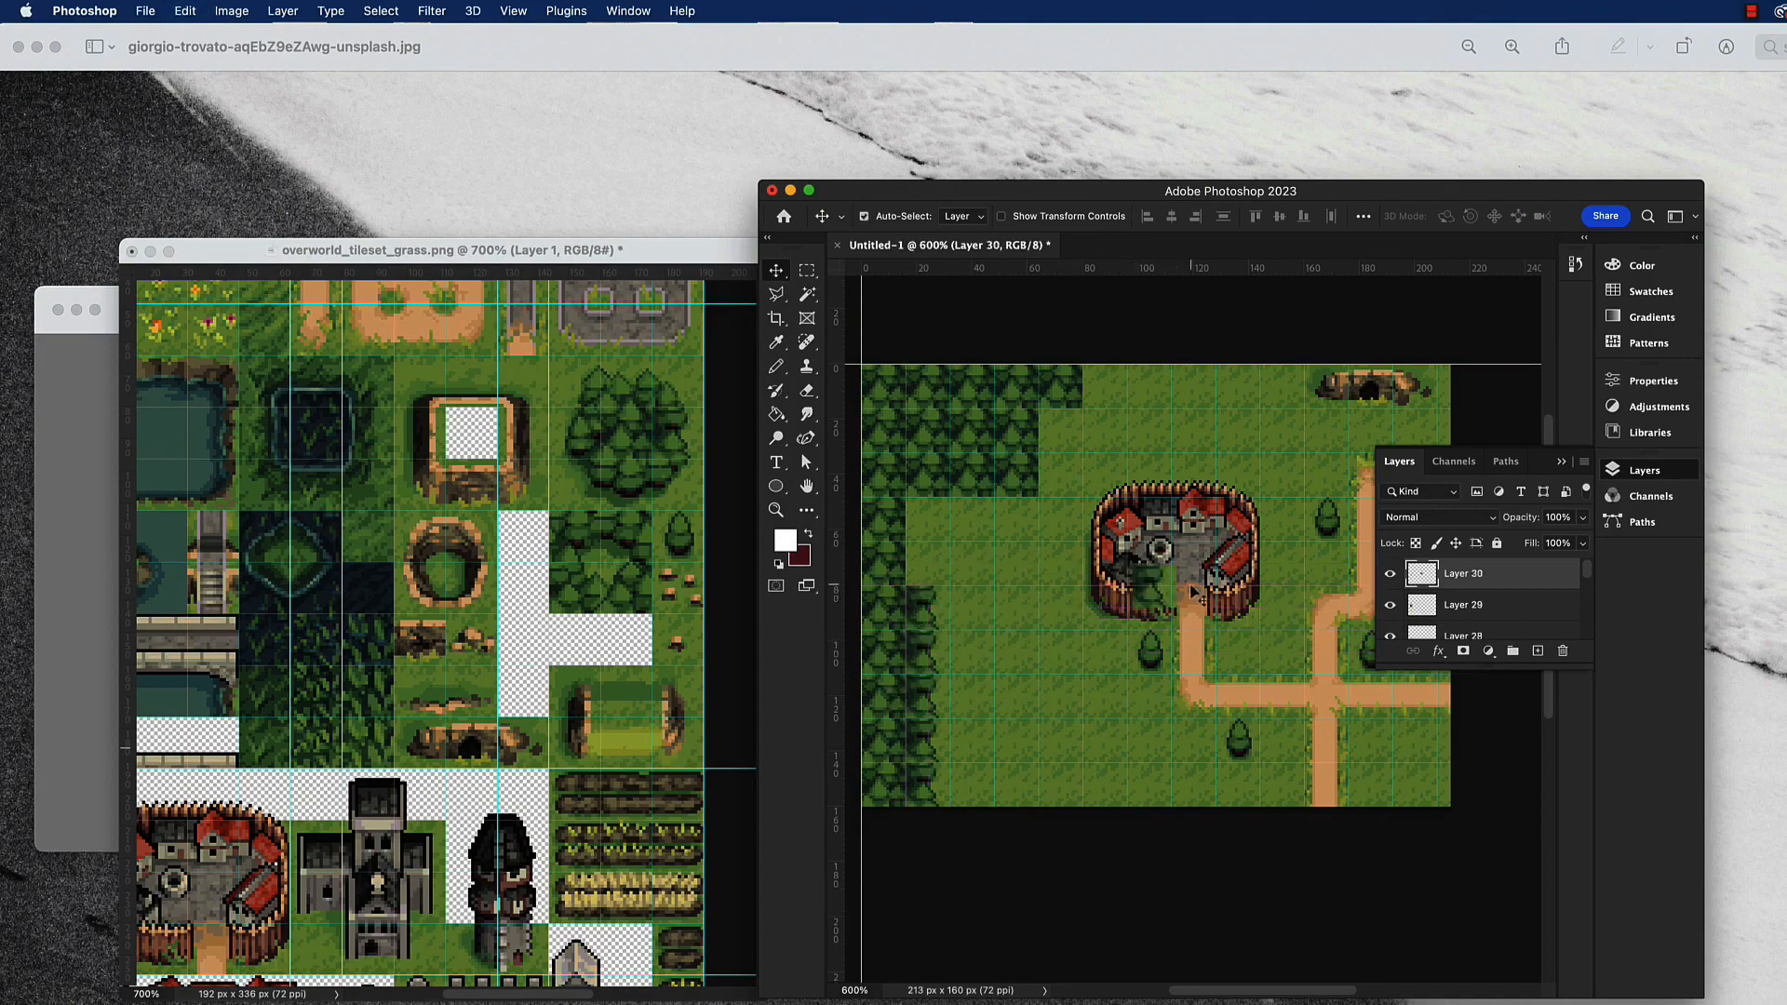
left_click_drag(1156, 592, 944, 535)
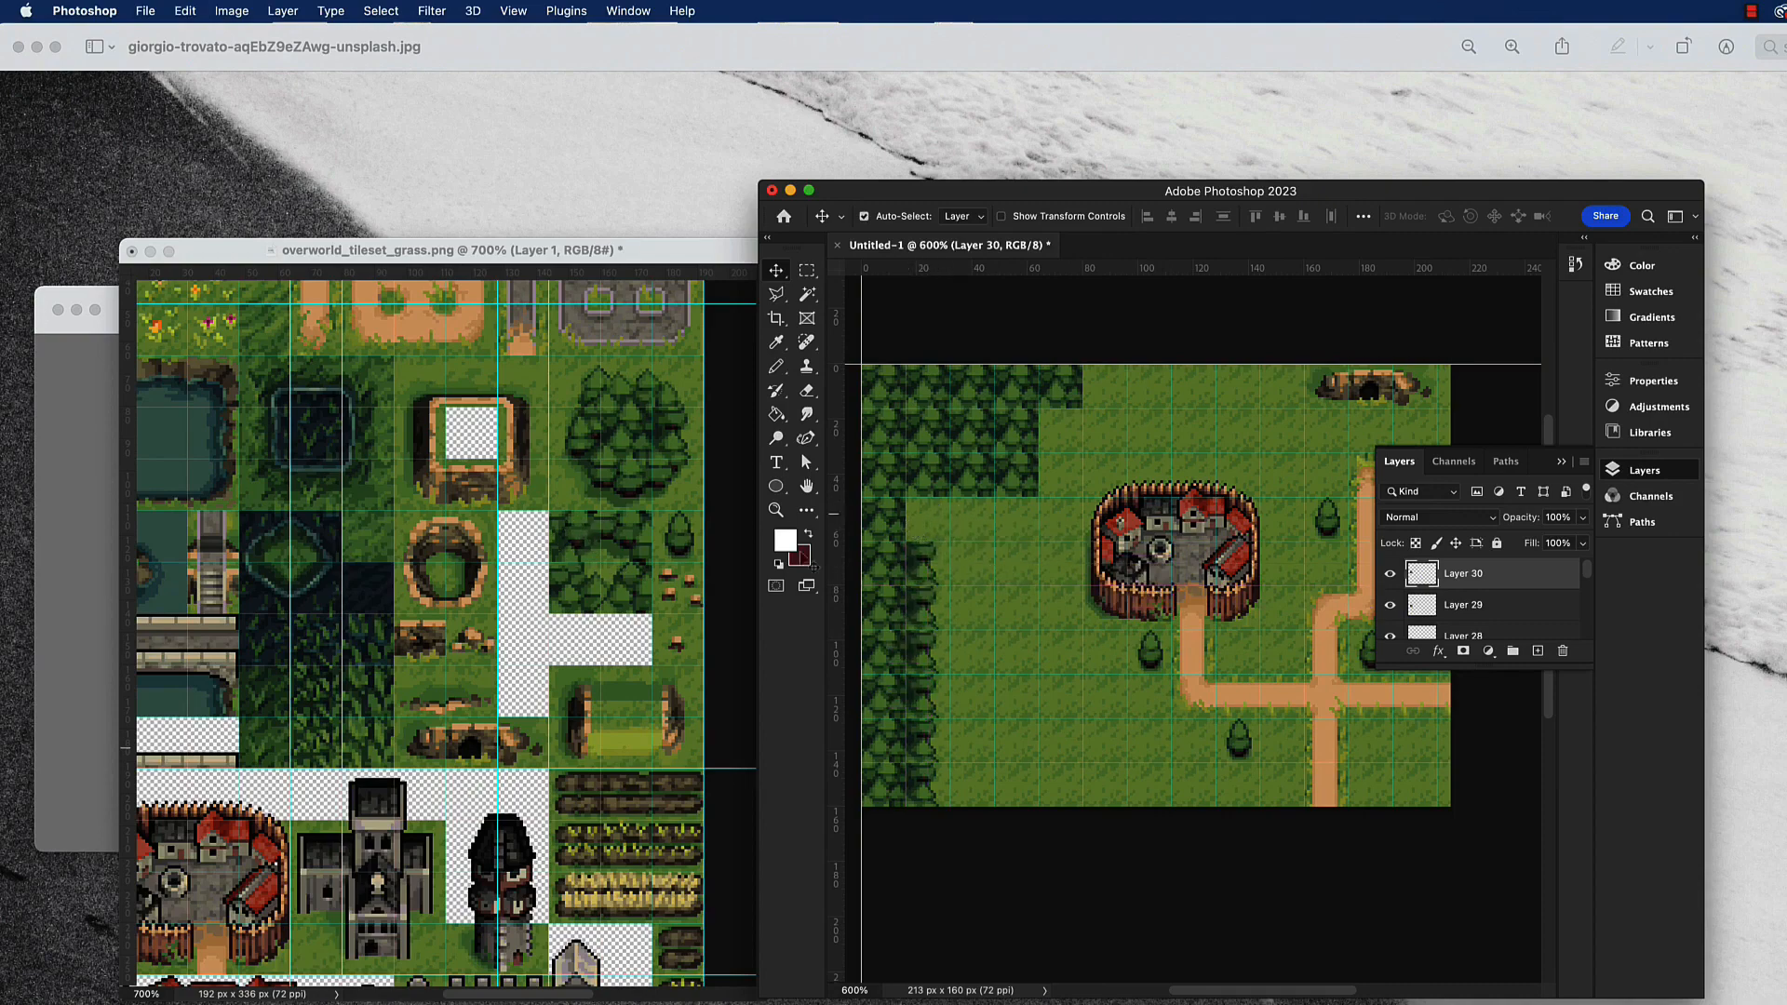
Paste two more forest edge tiles, one beside the upper forest block's bottom row and one at the end of its top row.
key("super+v")
left_click_drag(1151, 593, 1057, 484)
key("super+v")
left_click_drag(1156, 586, 1096, 370)
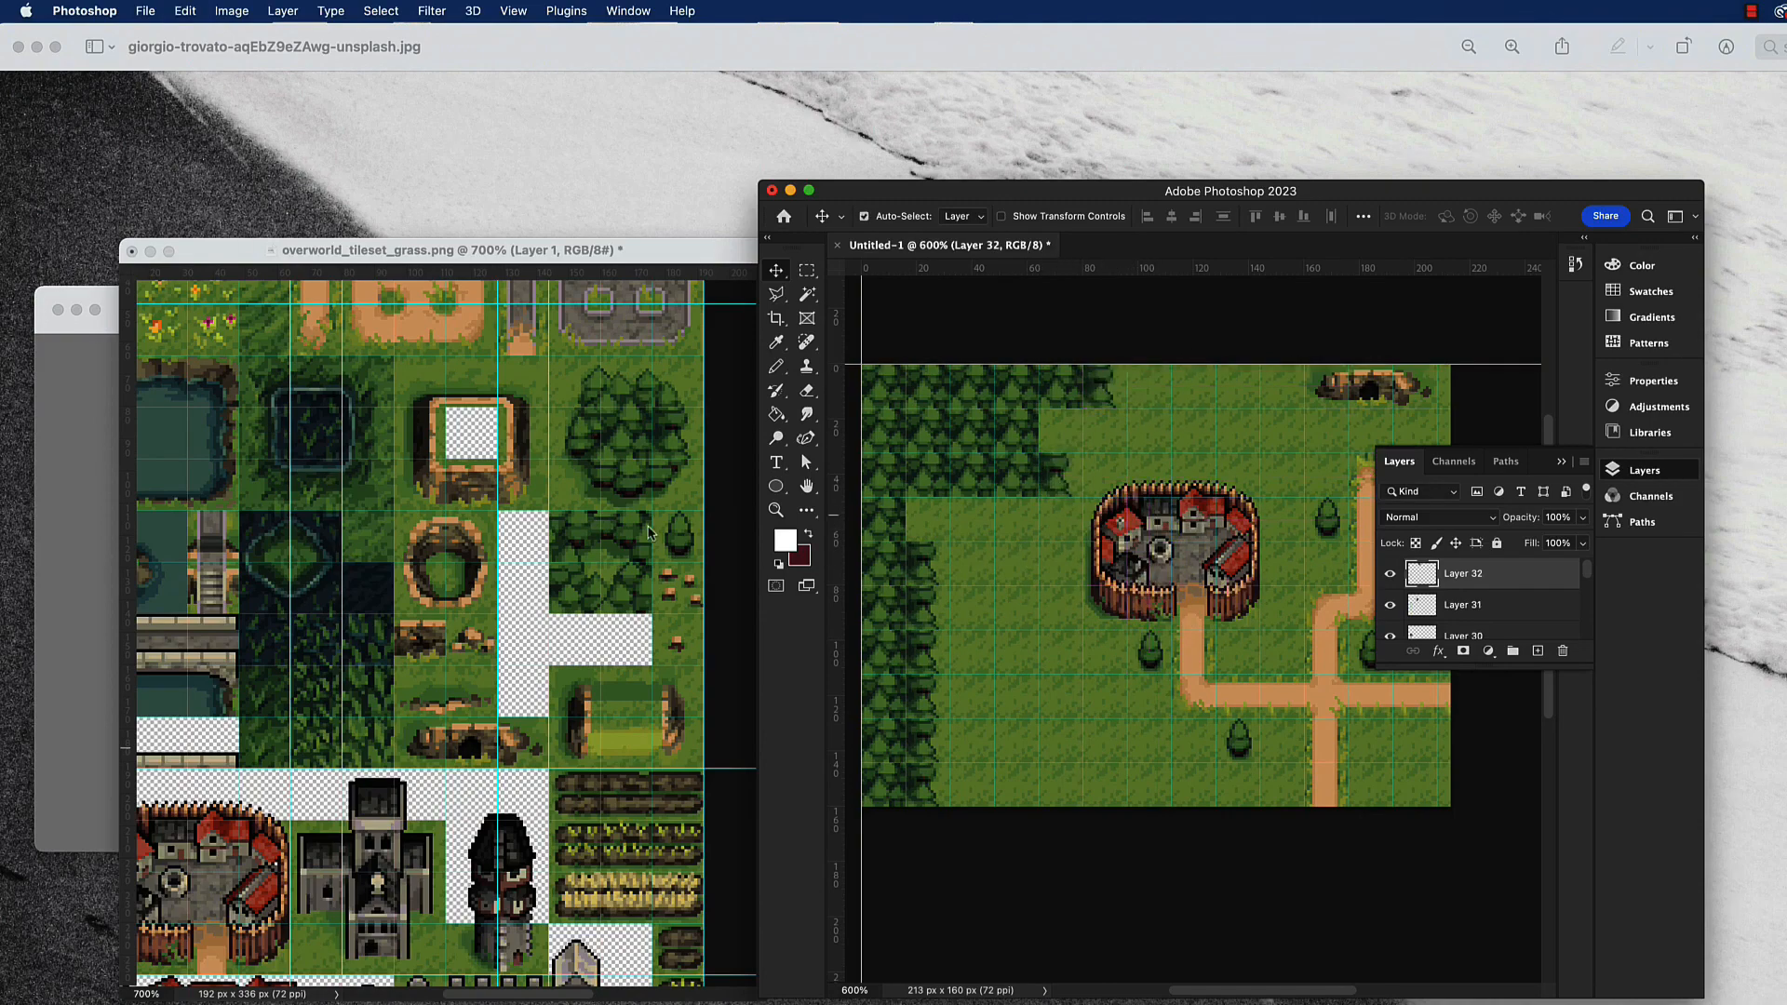
Copy the upper-left tile of the tileset's tree clearing and place it in the inner corner where the forest block meets the forest strip.
left_click(417, 421)
key("m")
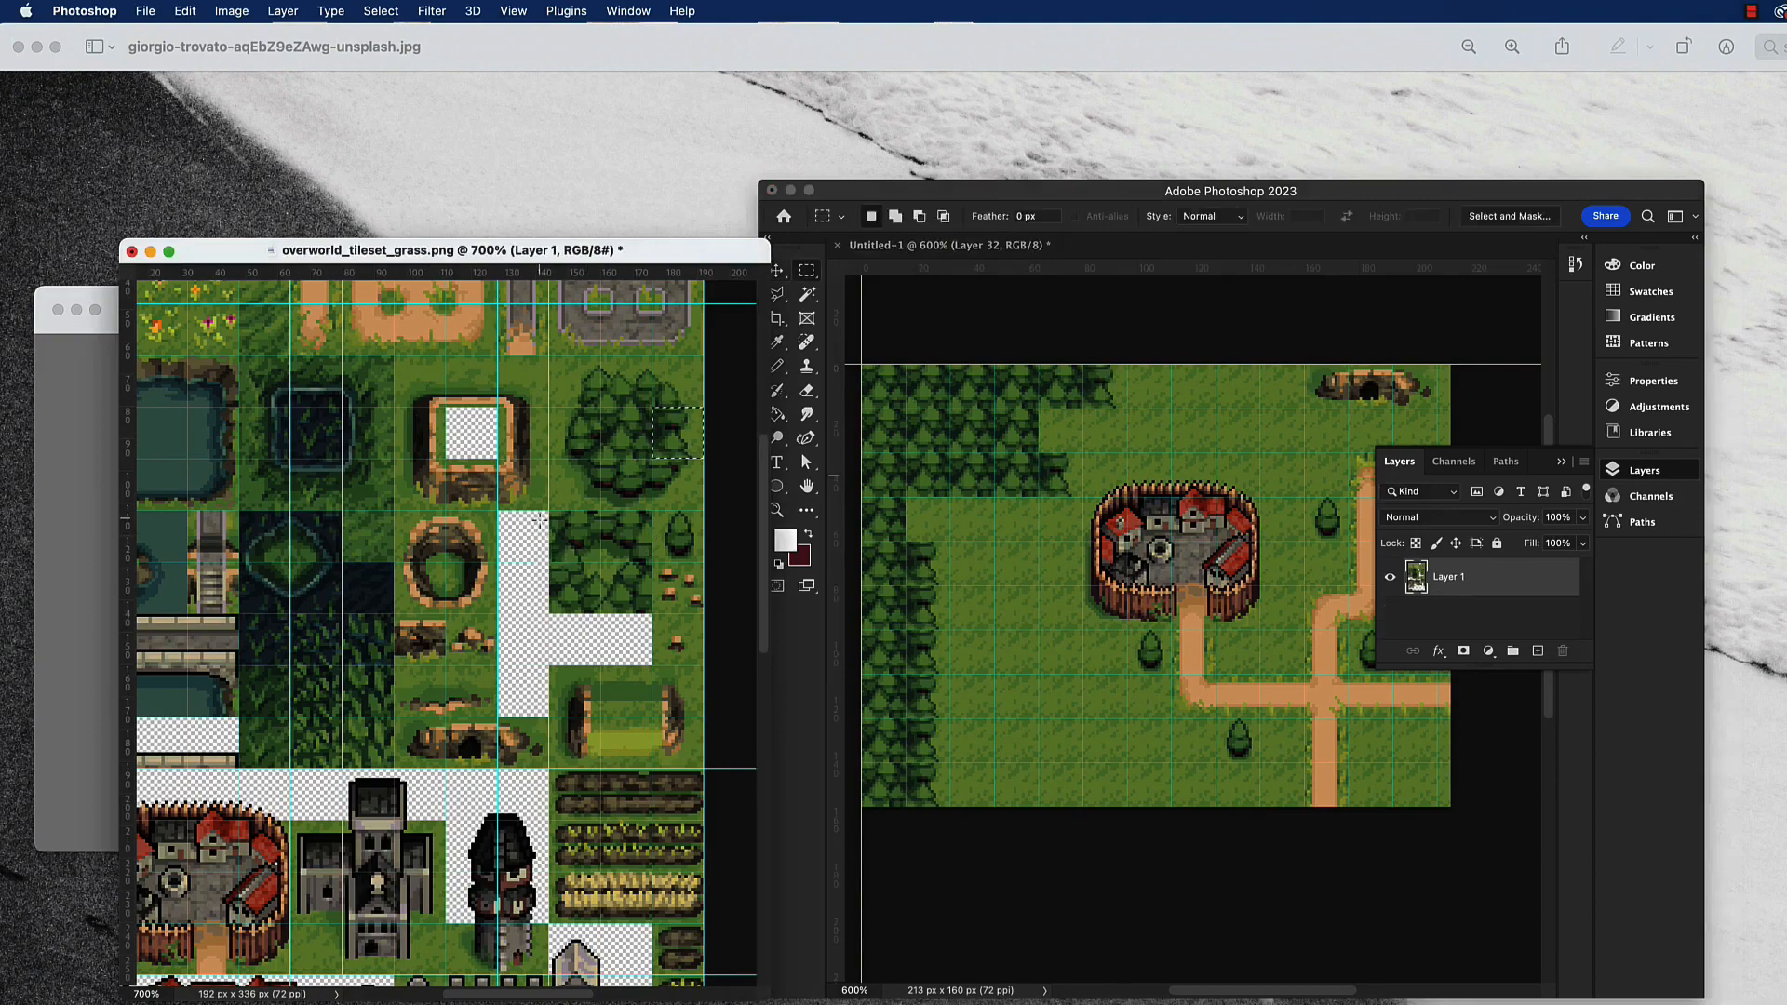
left_click_drag(549, 510, 600, 562)
key("super+c")
left_click(972, 553)
key("super+v")
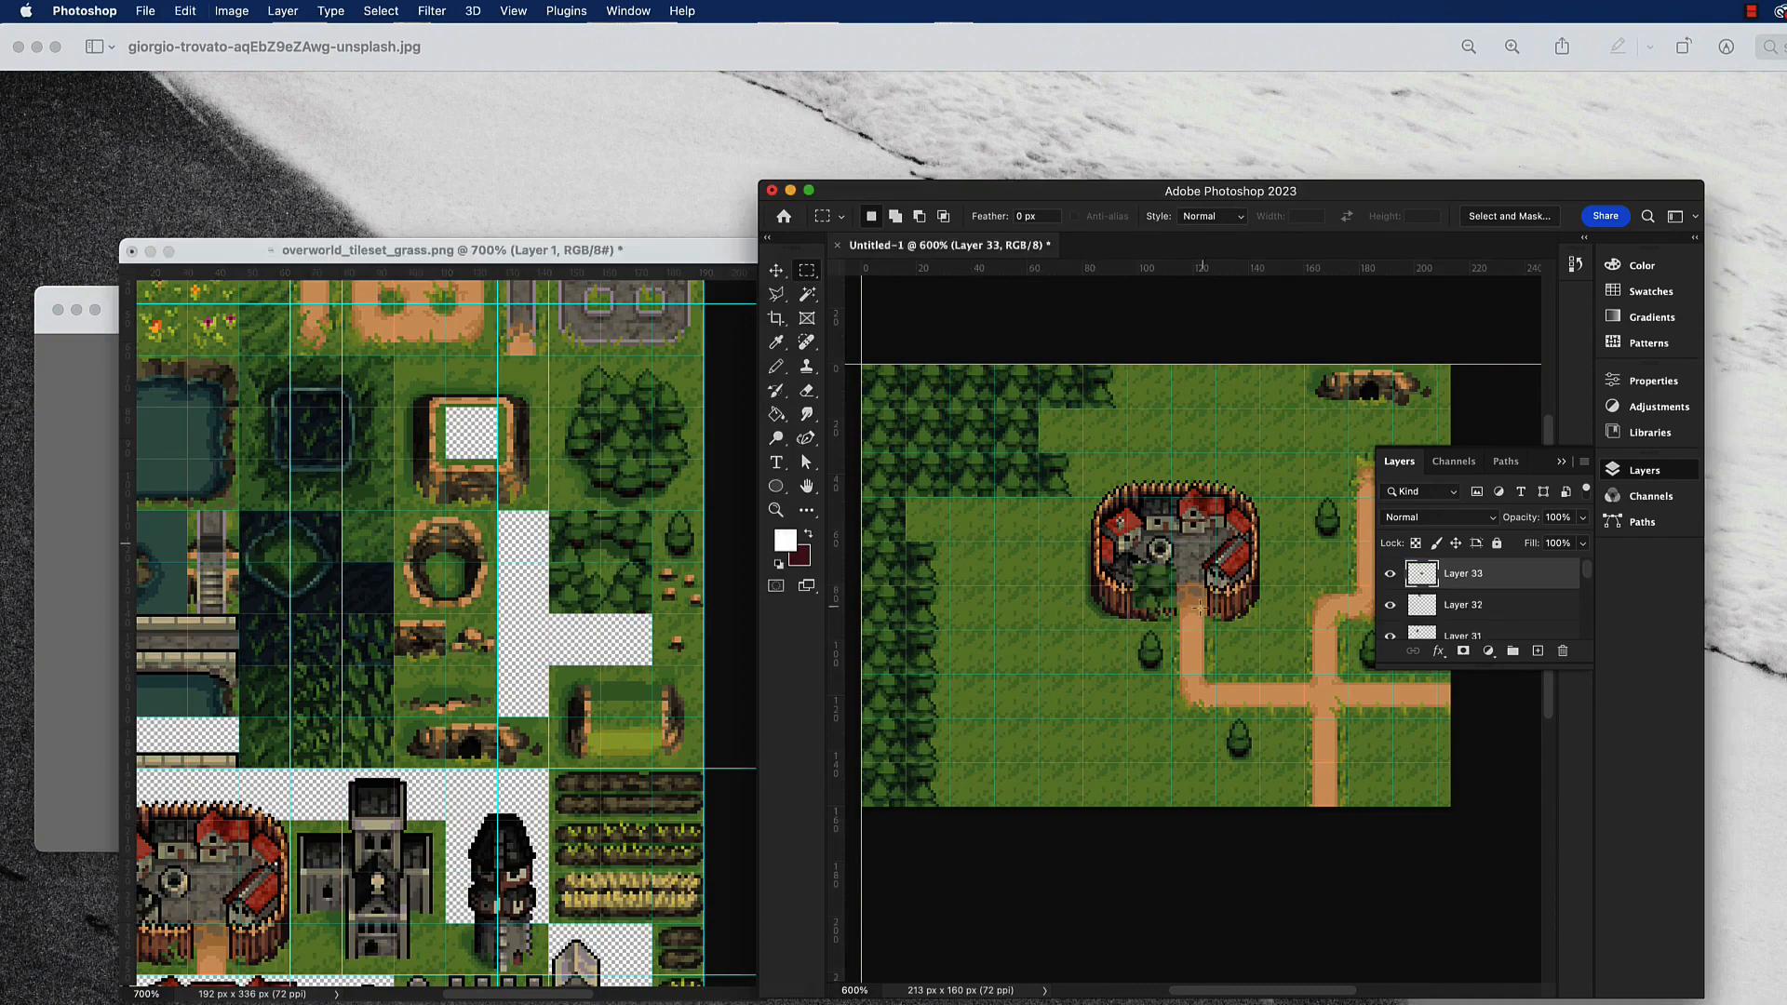
left_click(775, 270)
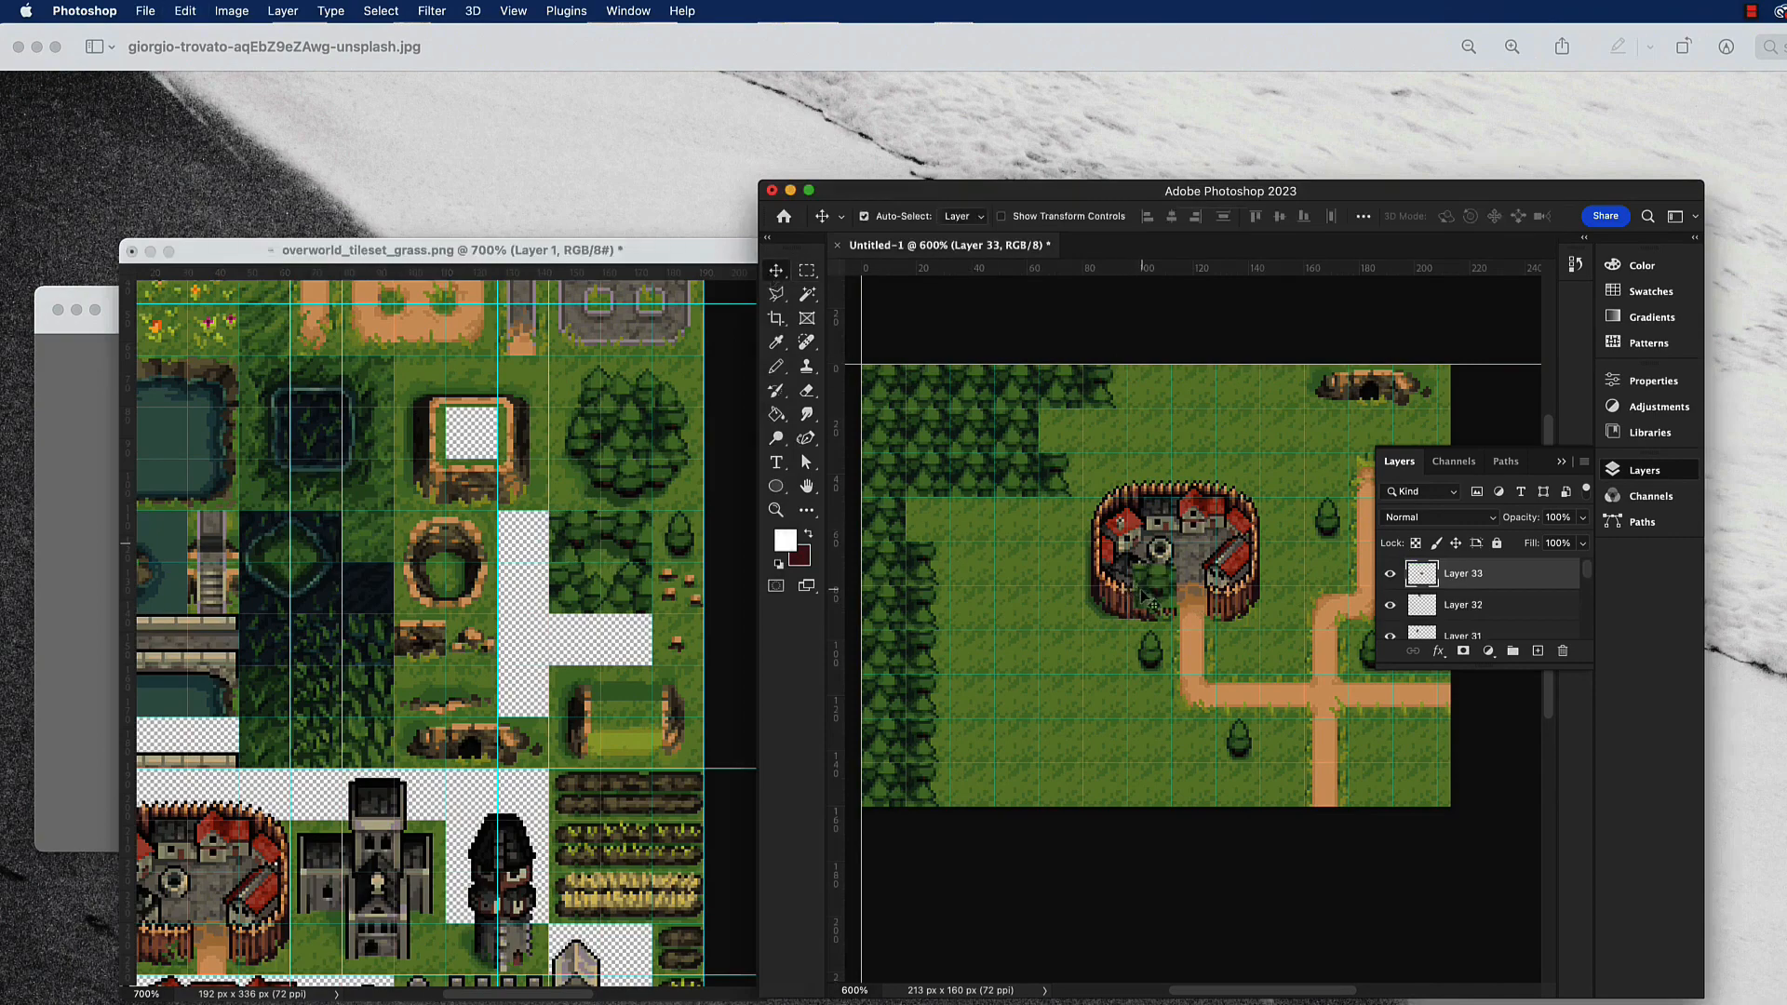
left_click_drag(1147, 601, 928, 534)
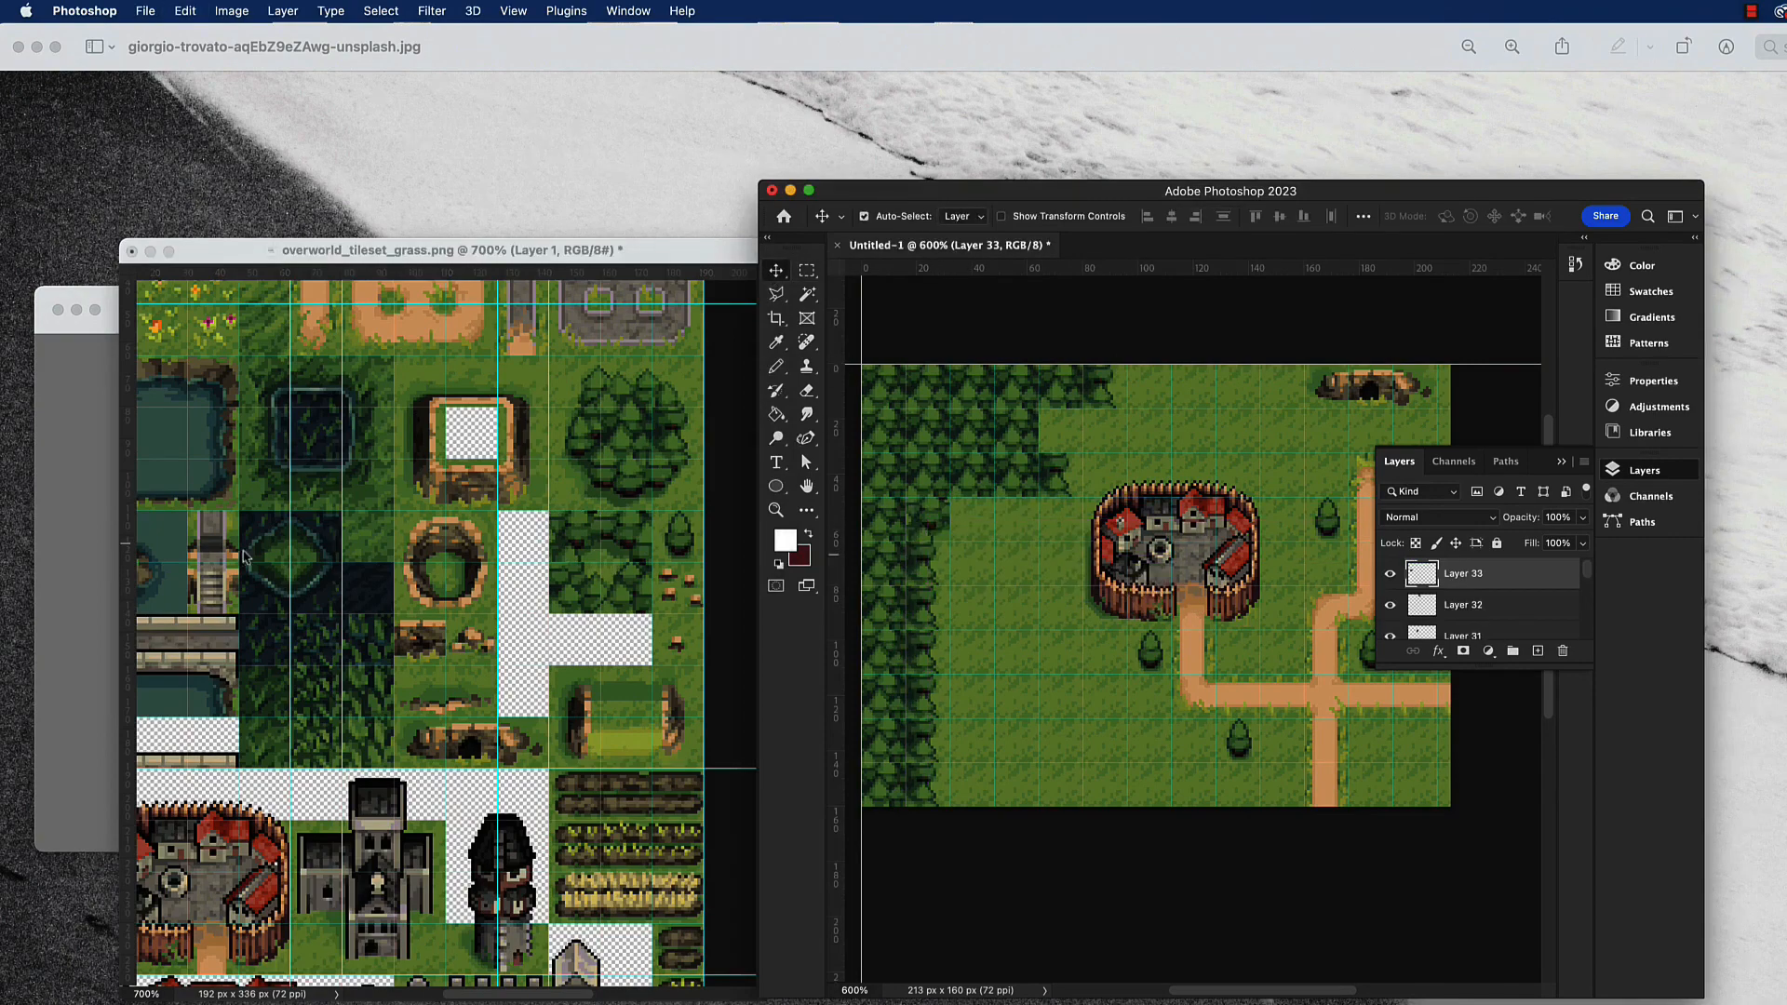
Copy the bottom-middle tile of the tileset's large tree cluster and place two copies side by side under the upper forest block.
scroll(300, 564, "left", 5)
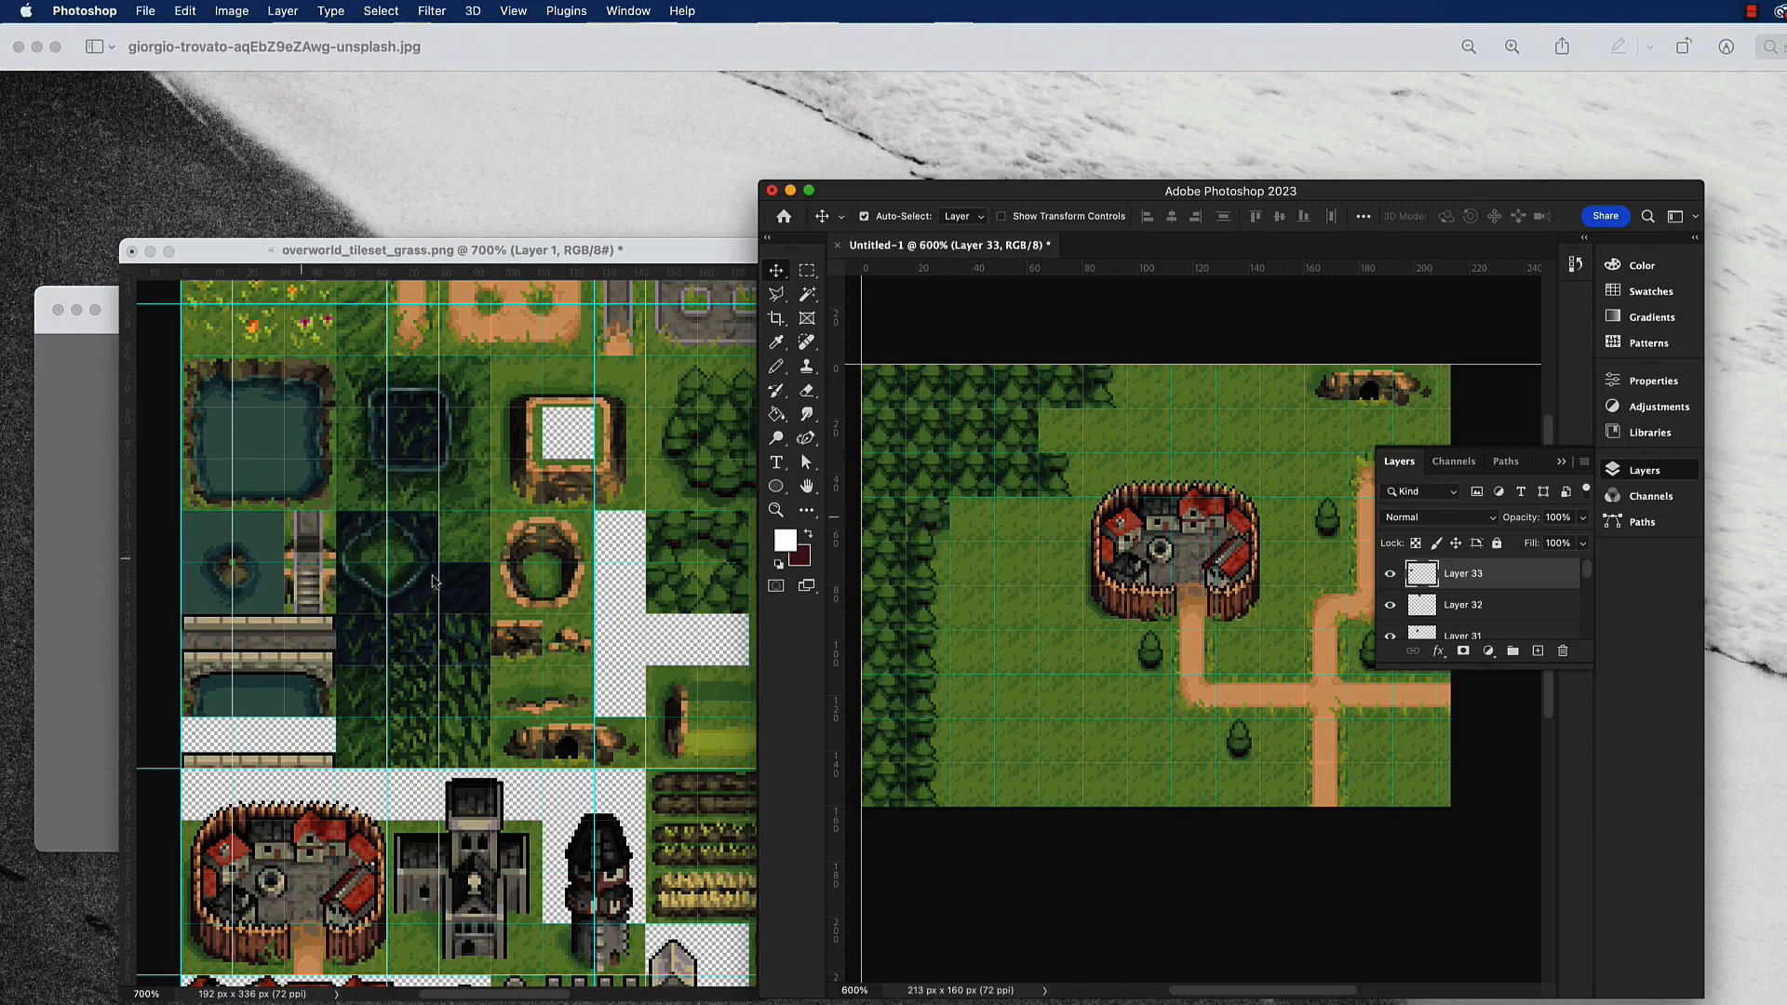
scroll(432, 581, "right", 5)
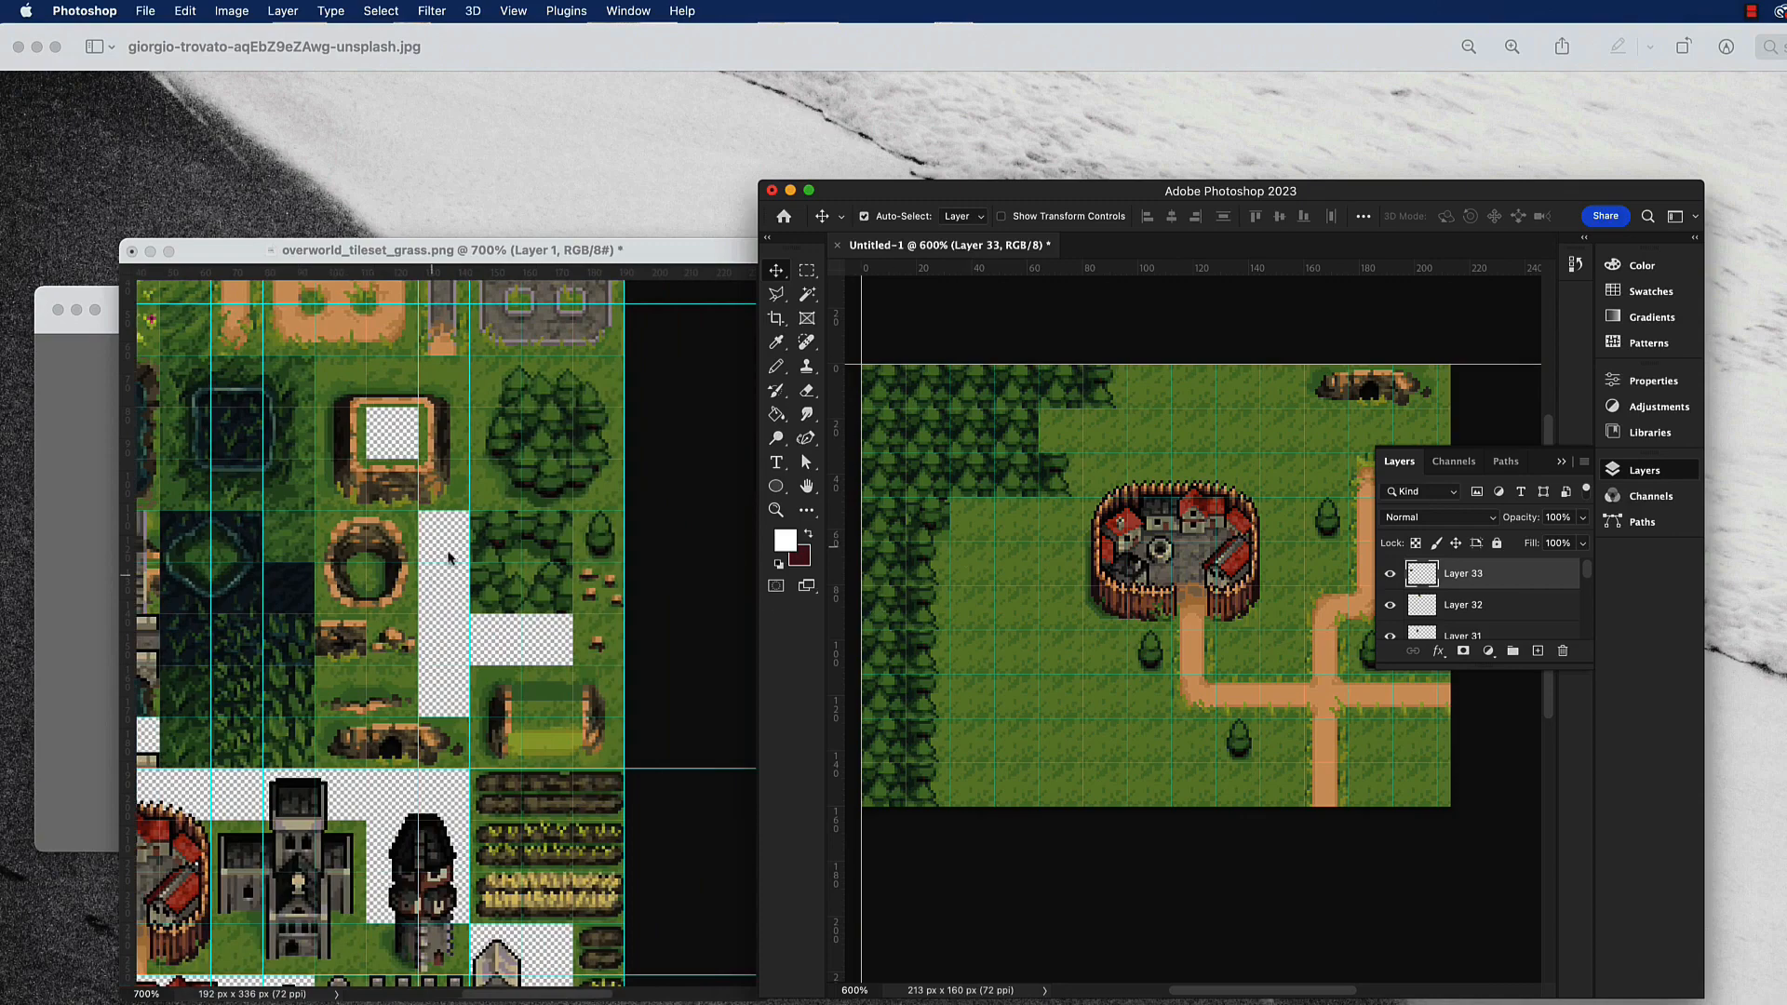
left_click(556, 479)
key("m")
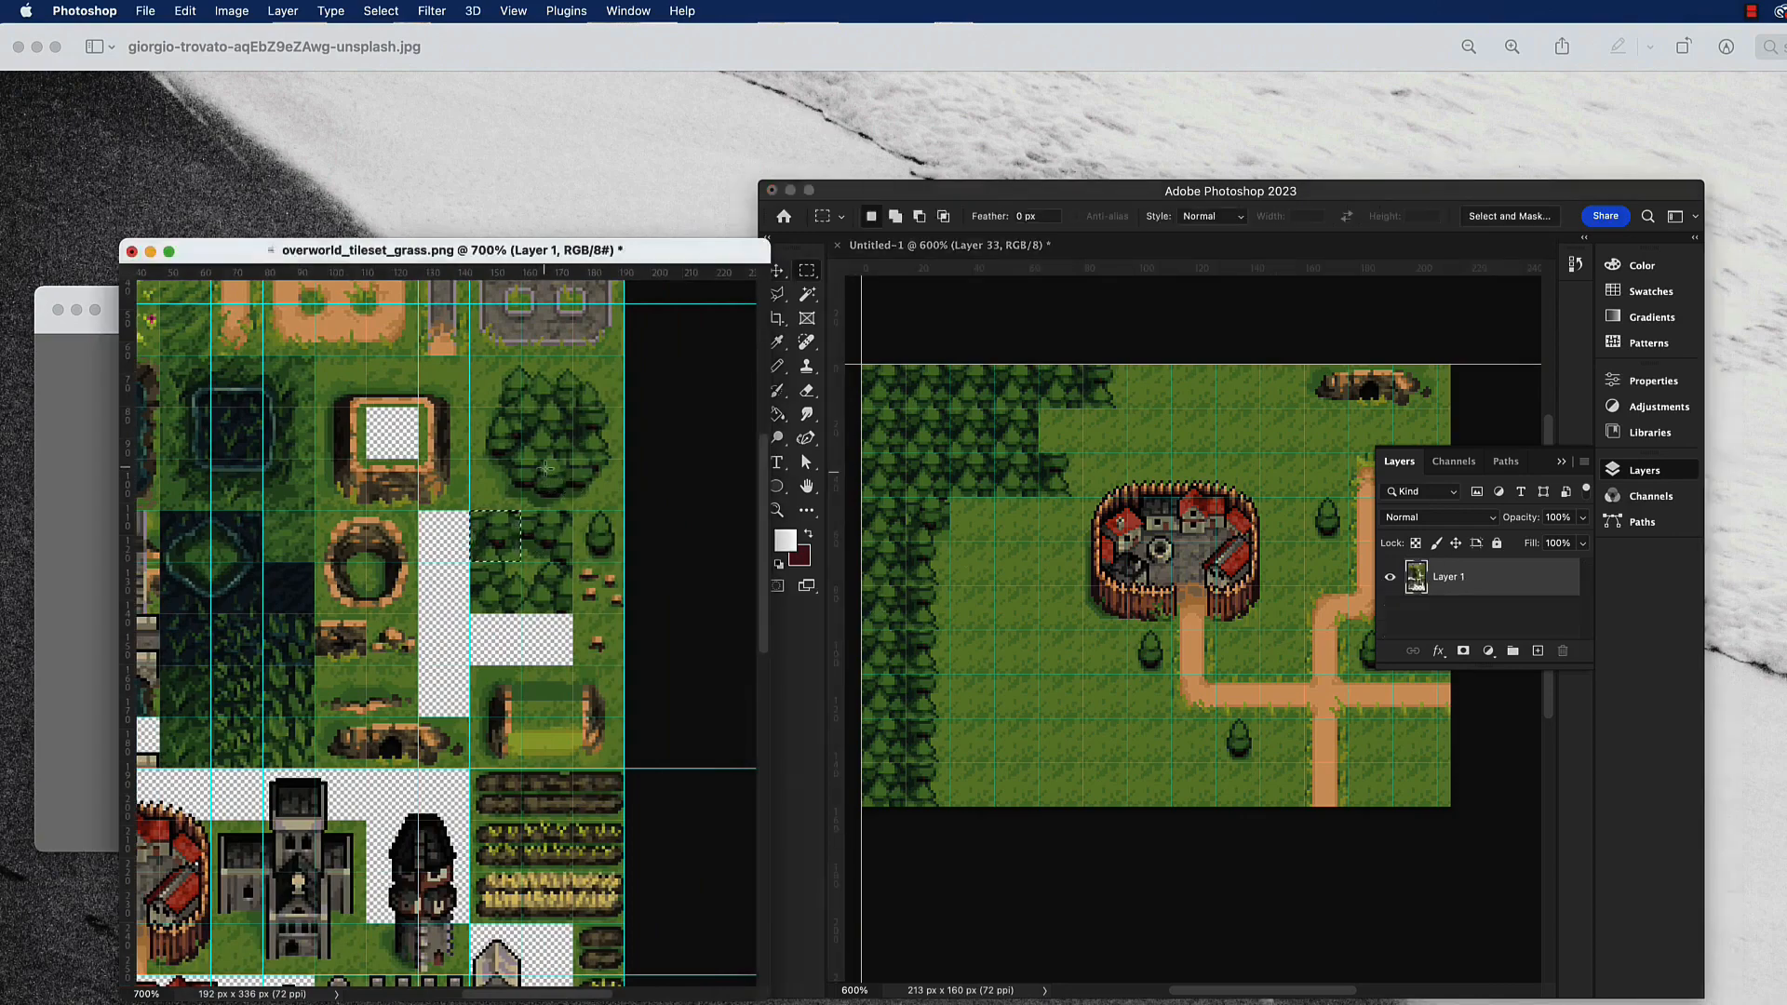
left_click_drag(528, 461, 572, 510)
key("super+c")
left_click(975, 545)
key("super+v")
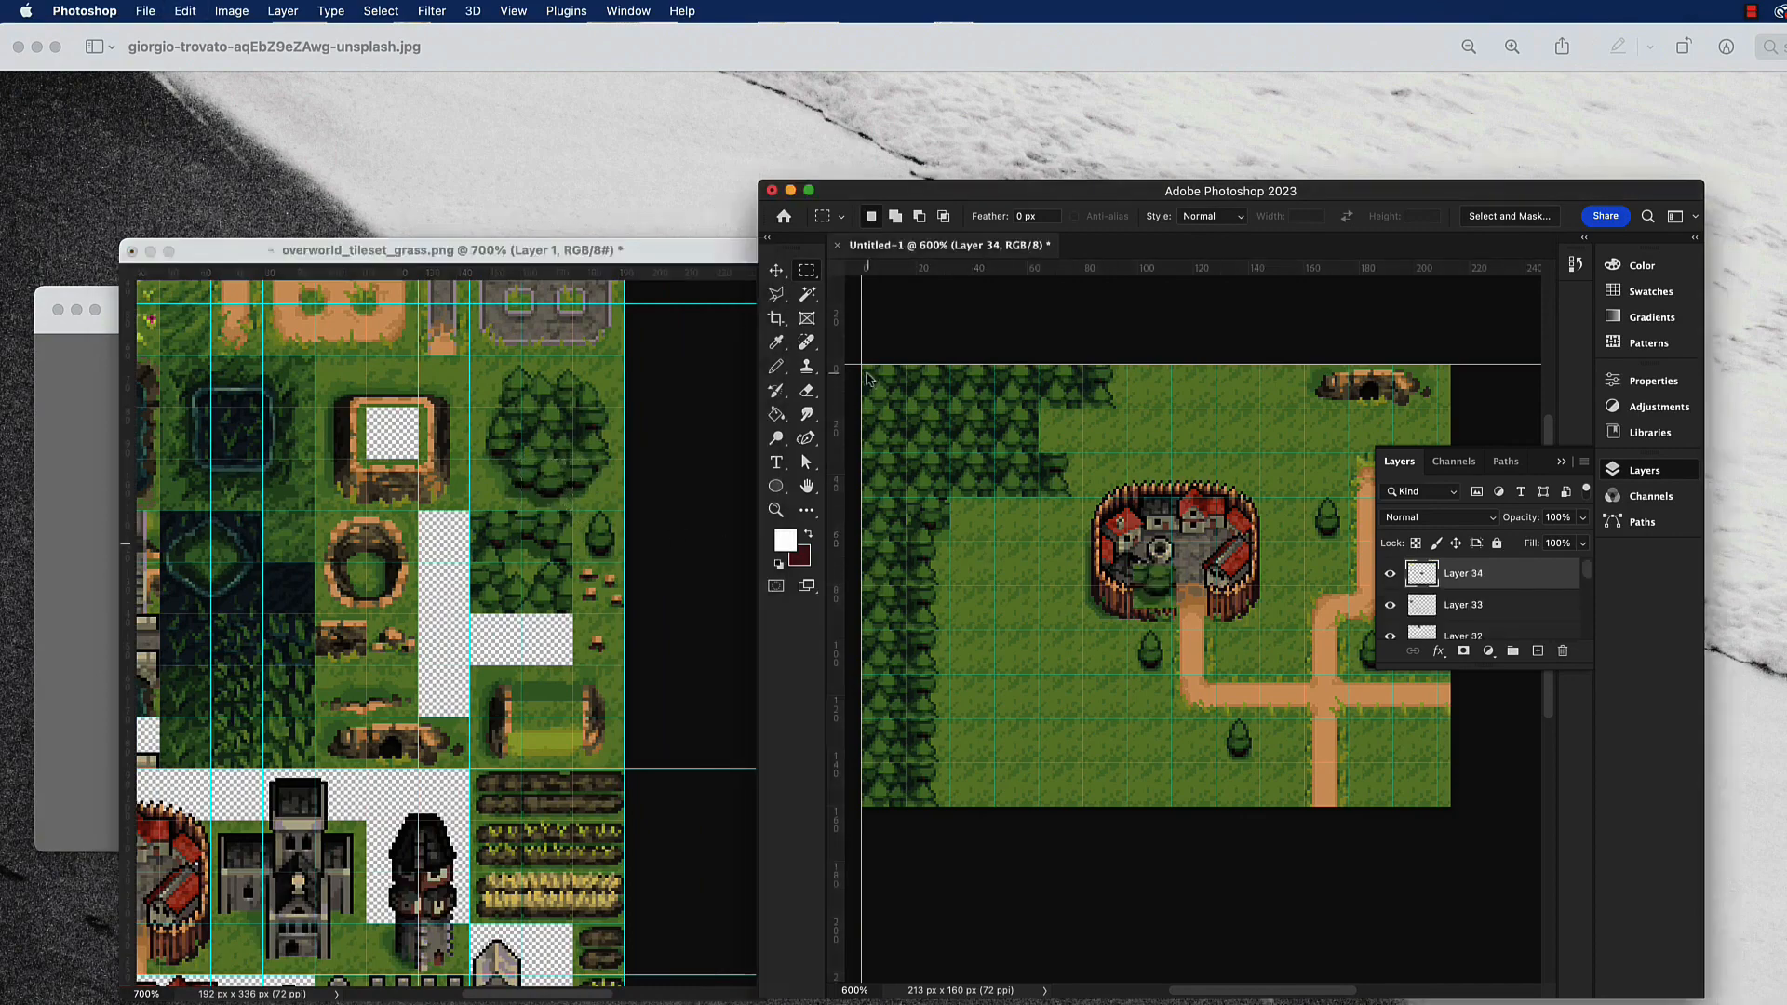
left_click(772, 272)
left_click_drag(1171, 592, 994, 526, "alt")
left_click_drag(1158, 609, 1023, 548, "alt")
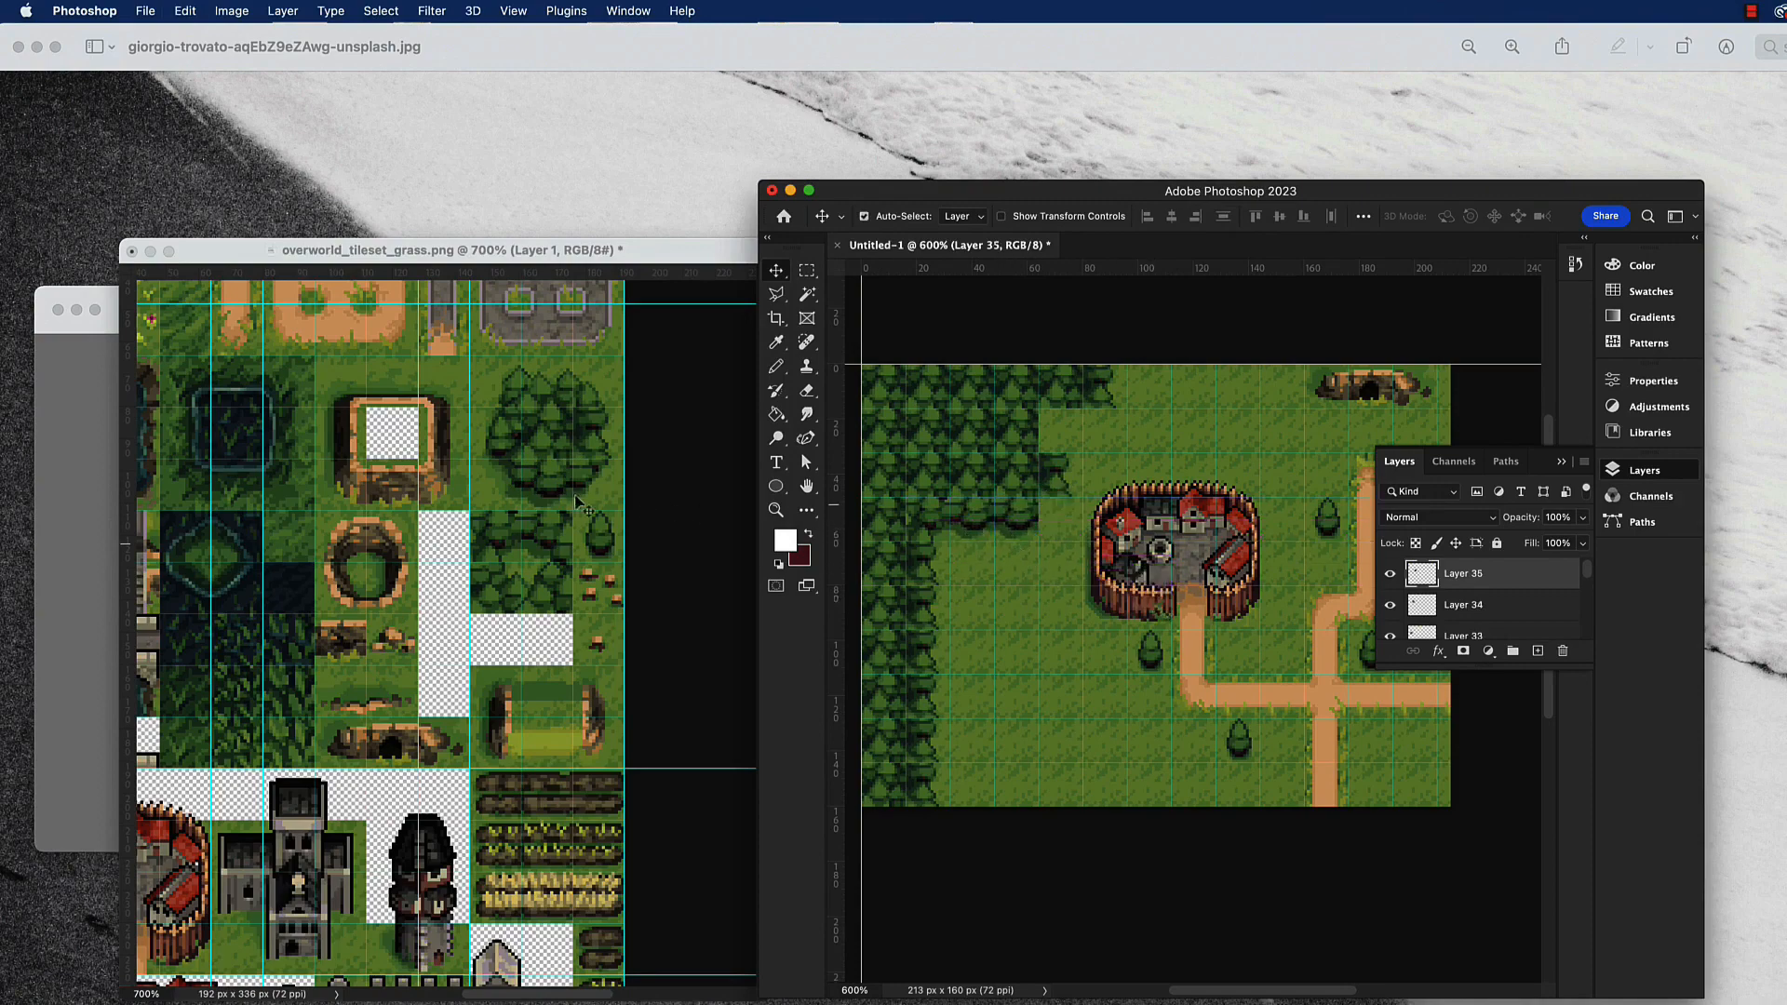
Copy the large tree cluster's bottom-right corner tile and place one at the forest block's lower outer corner and one below its top-row end.
left_click(399, 382)
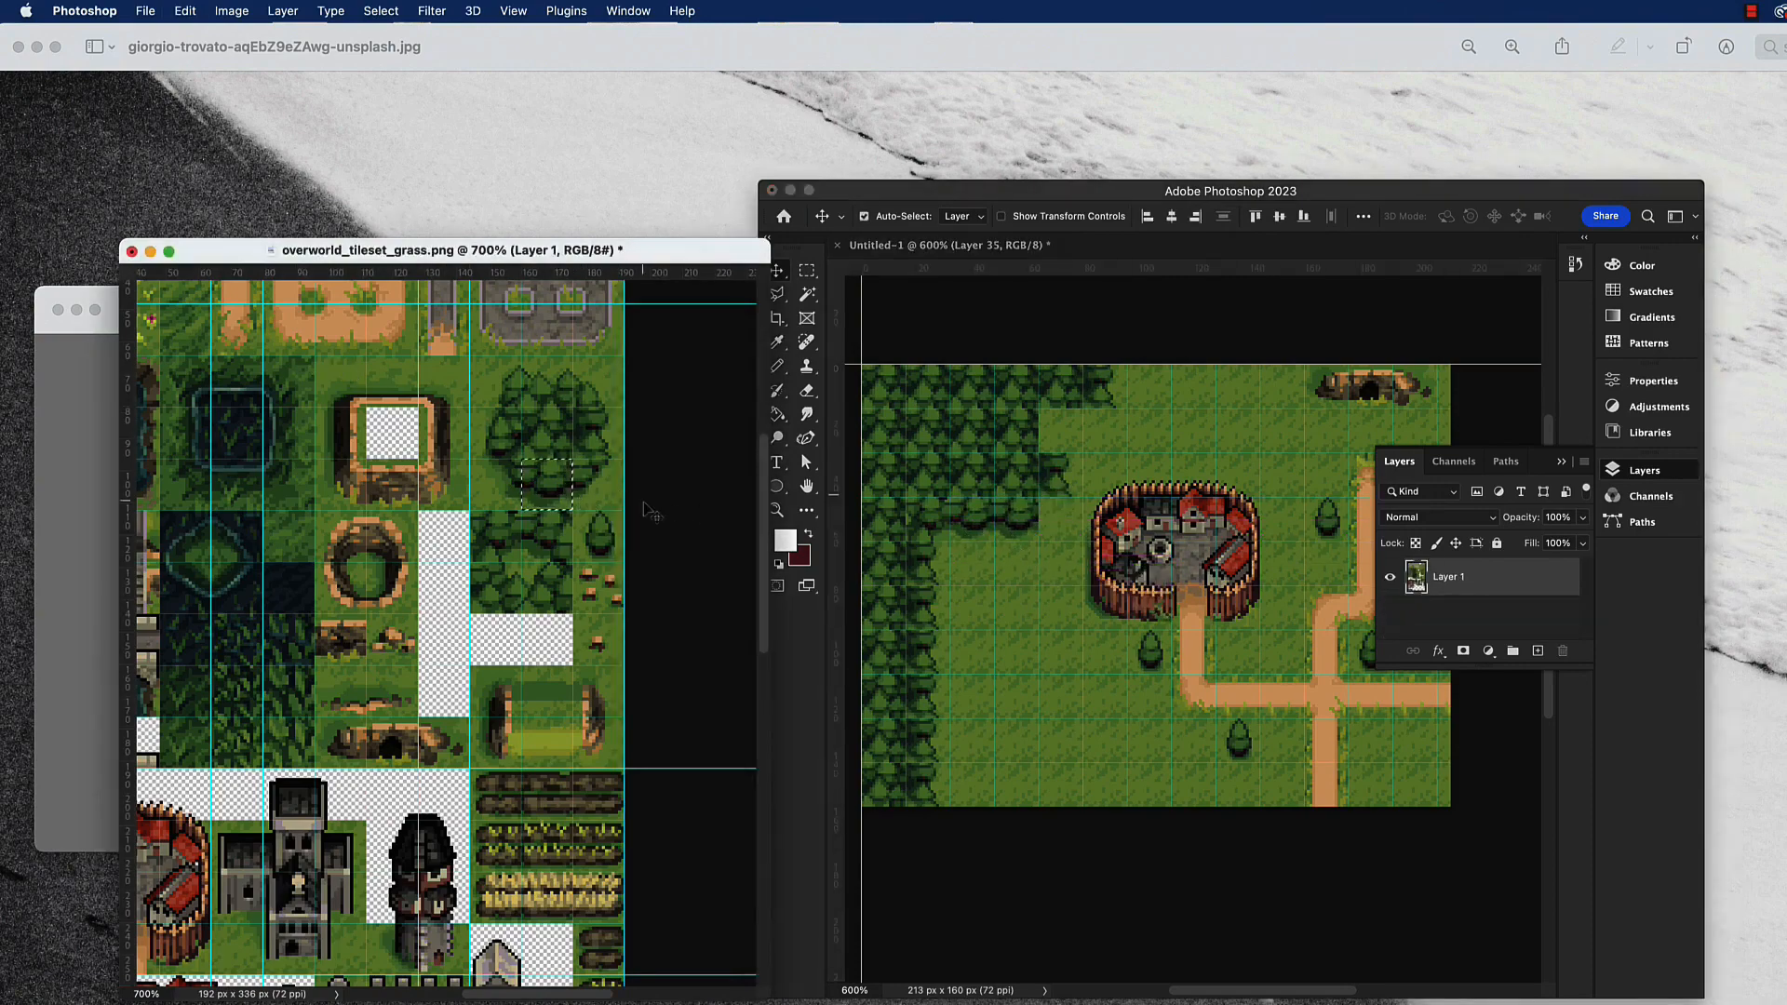
key("m")
left_click_drag(558, 462, 620, 510)
left_click(1020, 566)
key("super+v")
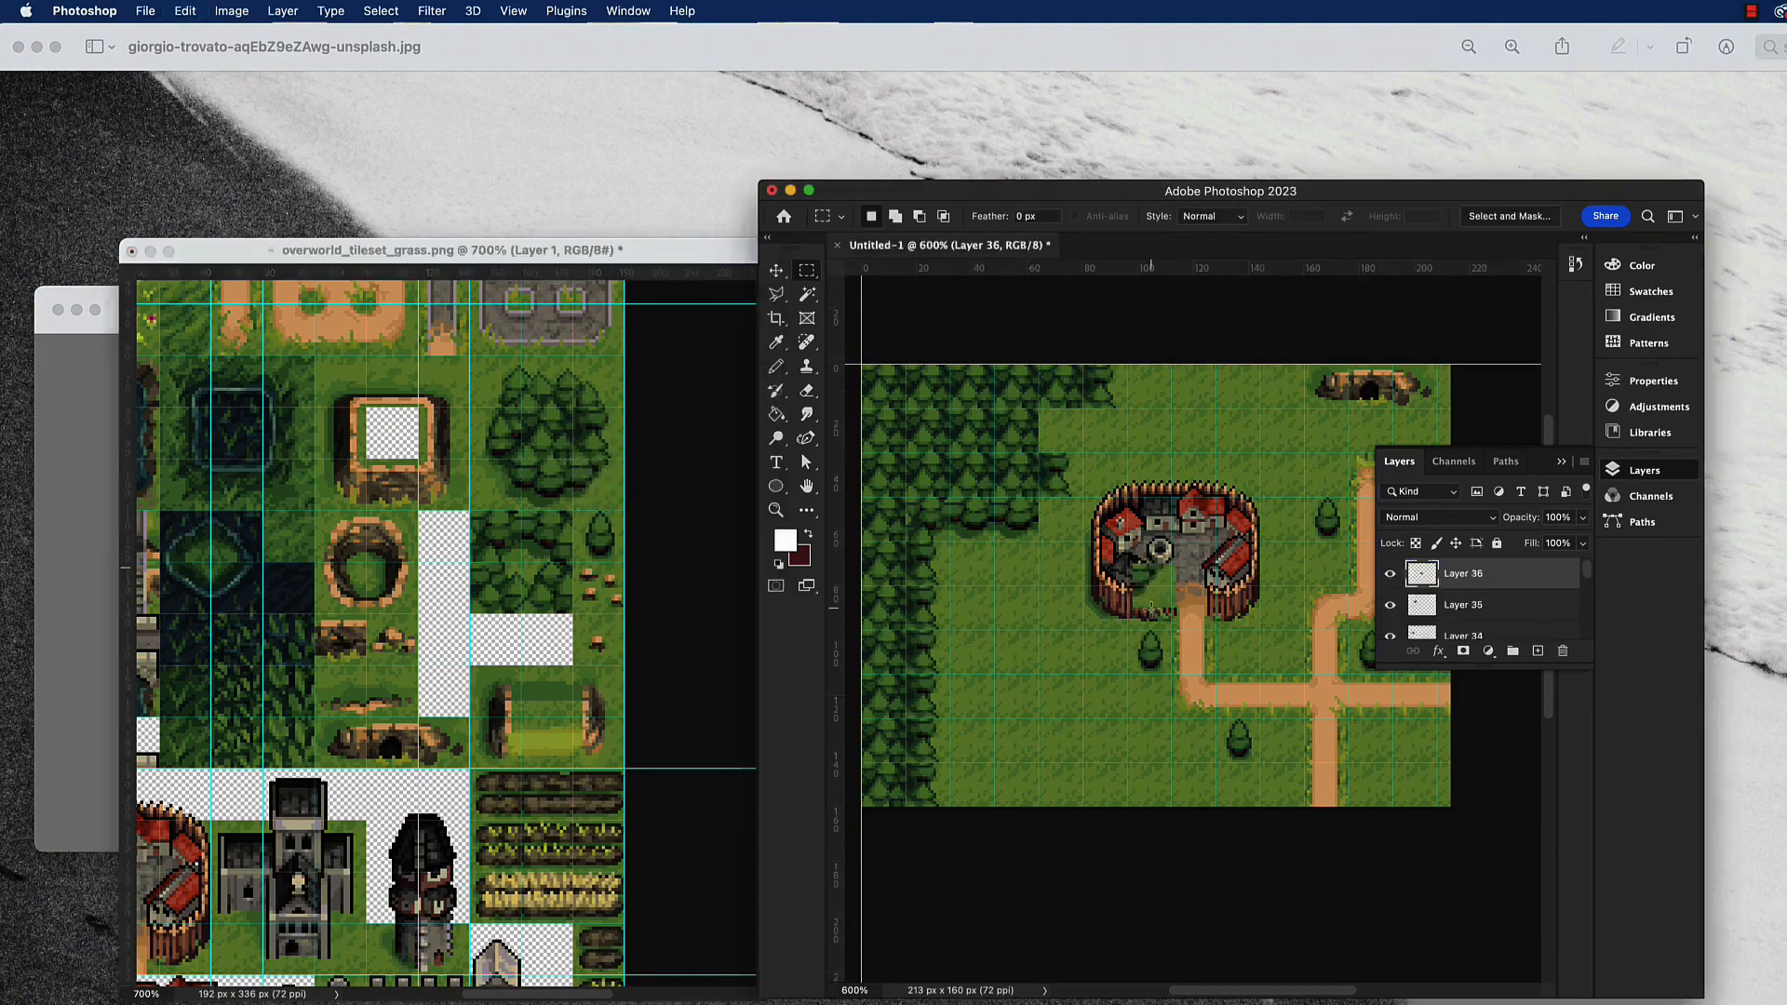
left_click(777, 270)
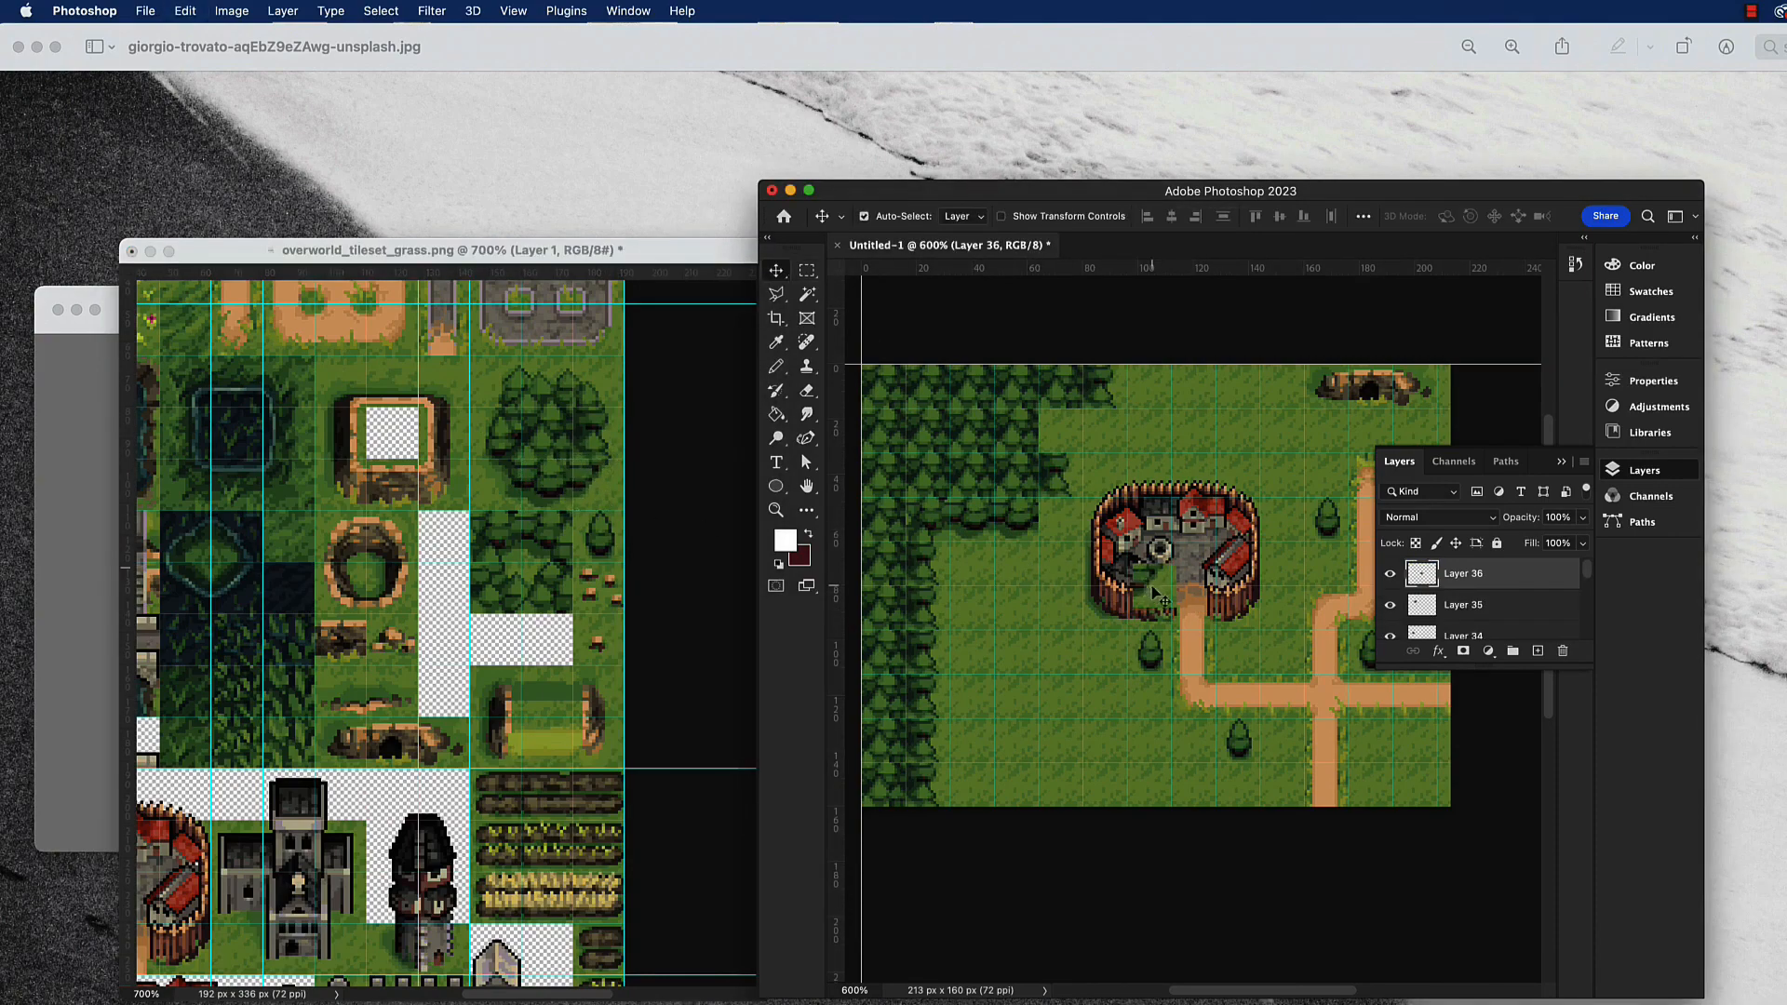
left_click_drag(1152, 588, 1060, 521)
key("super+v")
left_click_drag(1147, 590, 1098, 438)
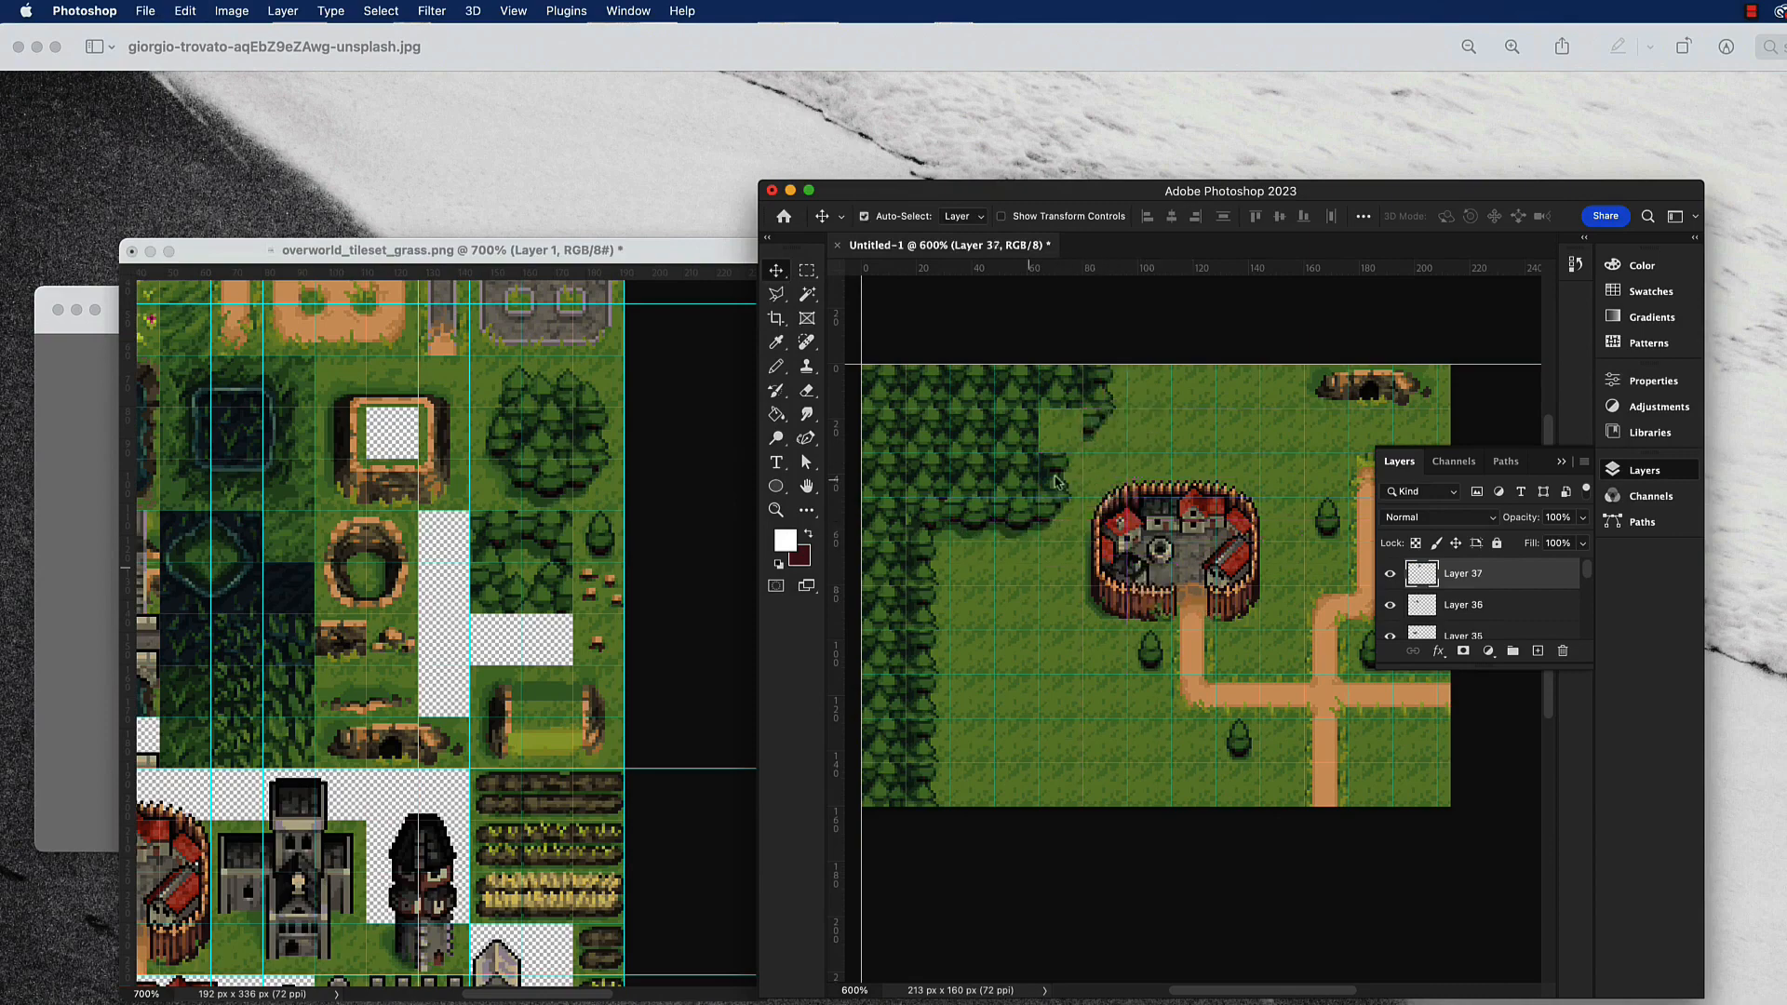
Copy the tree clearing's upper-left tile again and fill the remaining grass notch in the upper forest block with it.
left_click(558, 493)
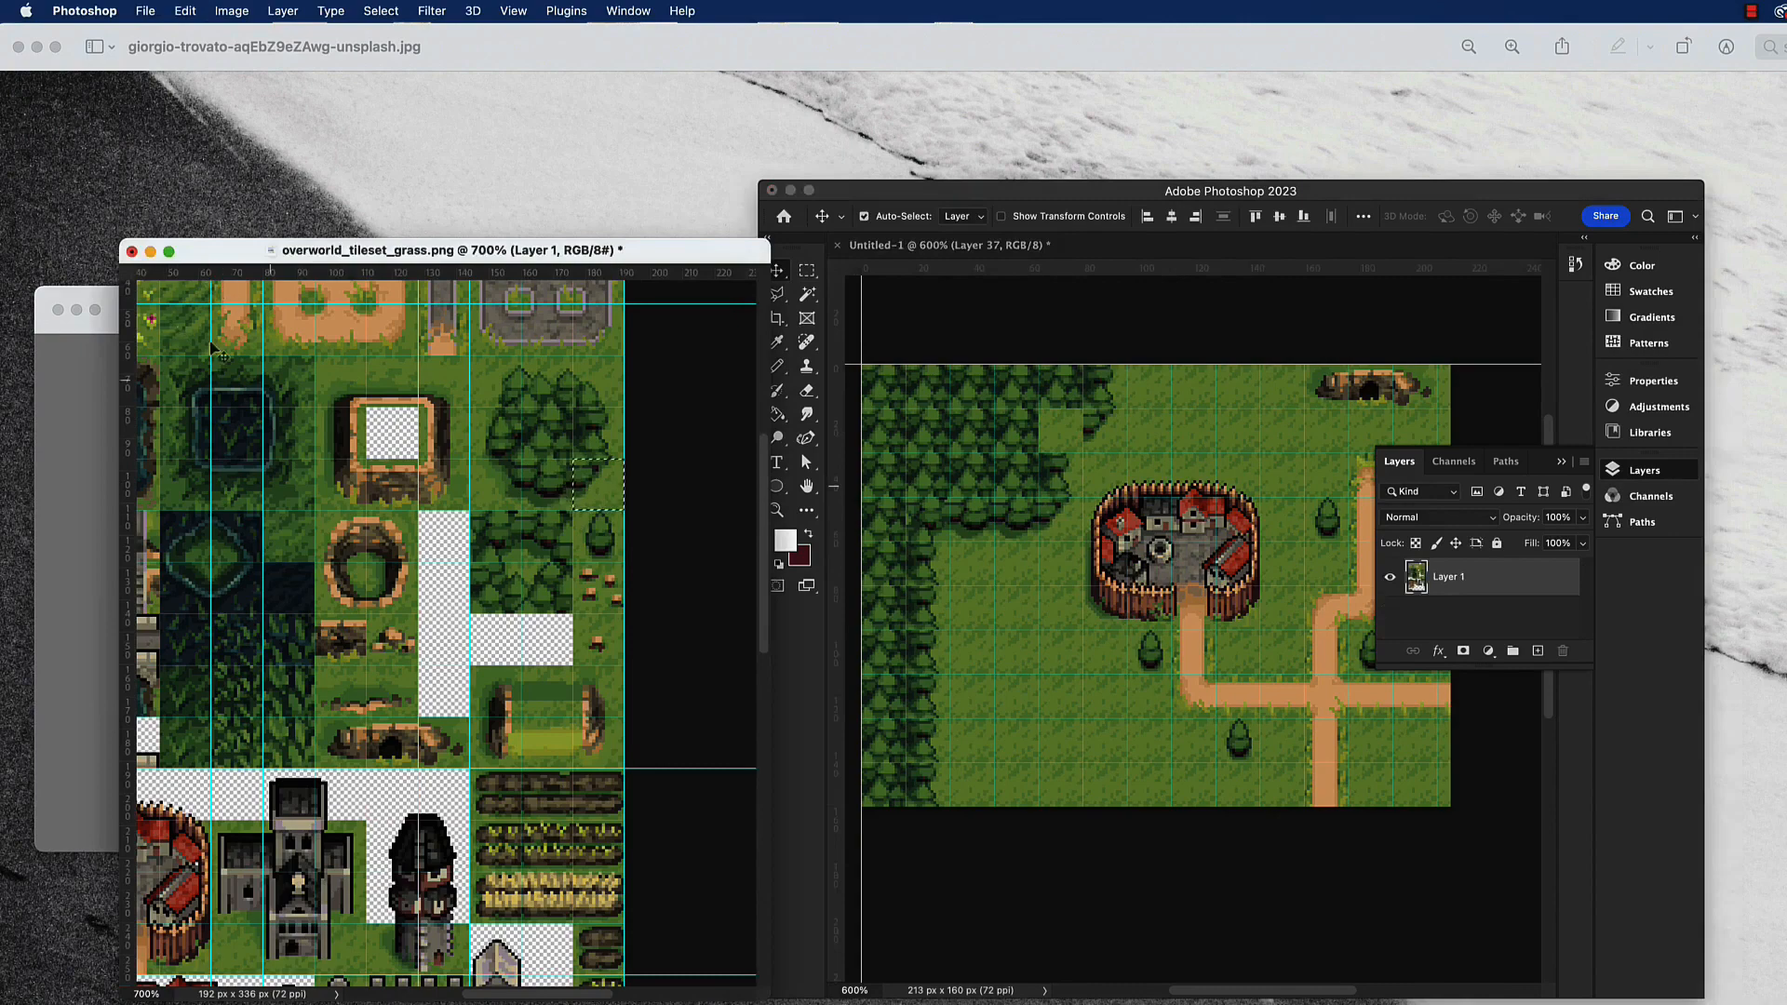
key("m")
left_click_drag(470, 510, 522, 562)
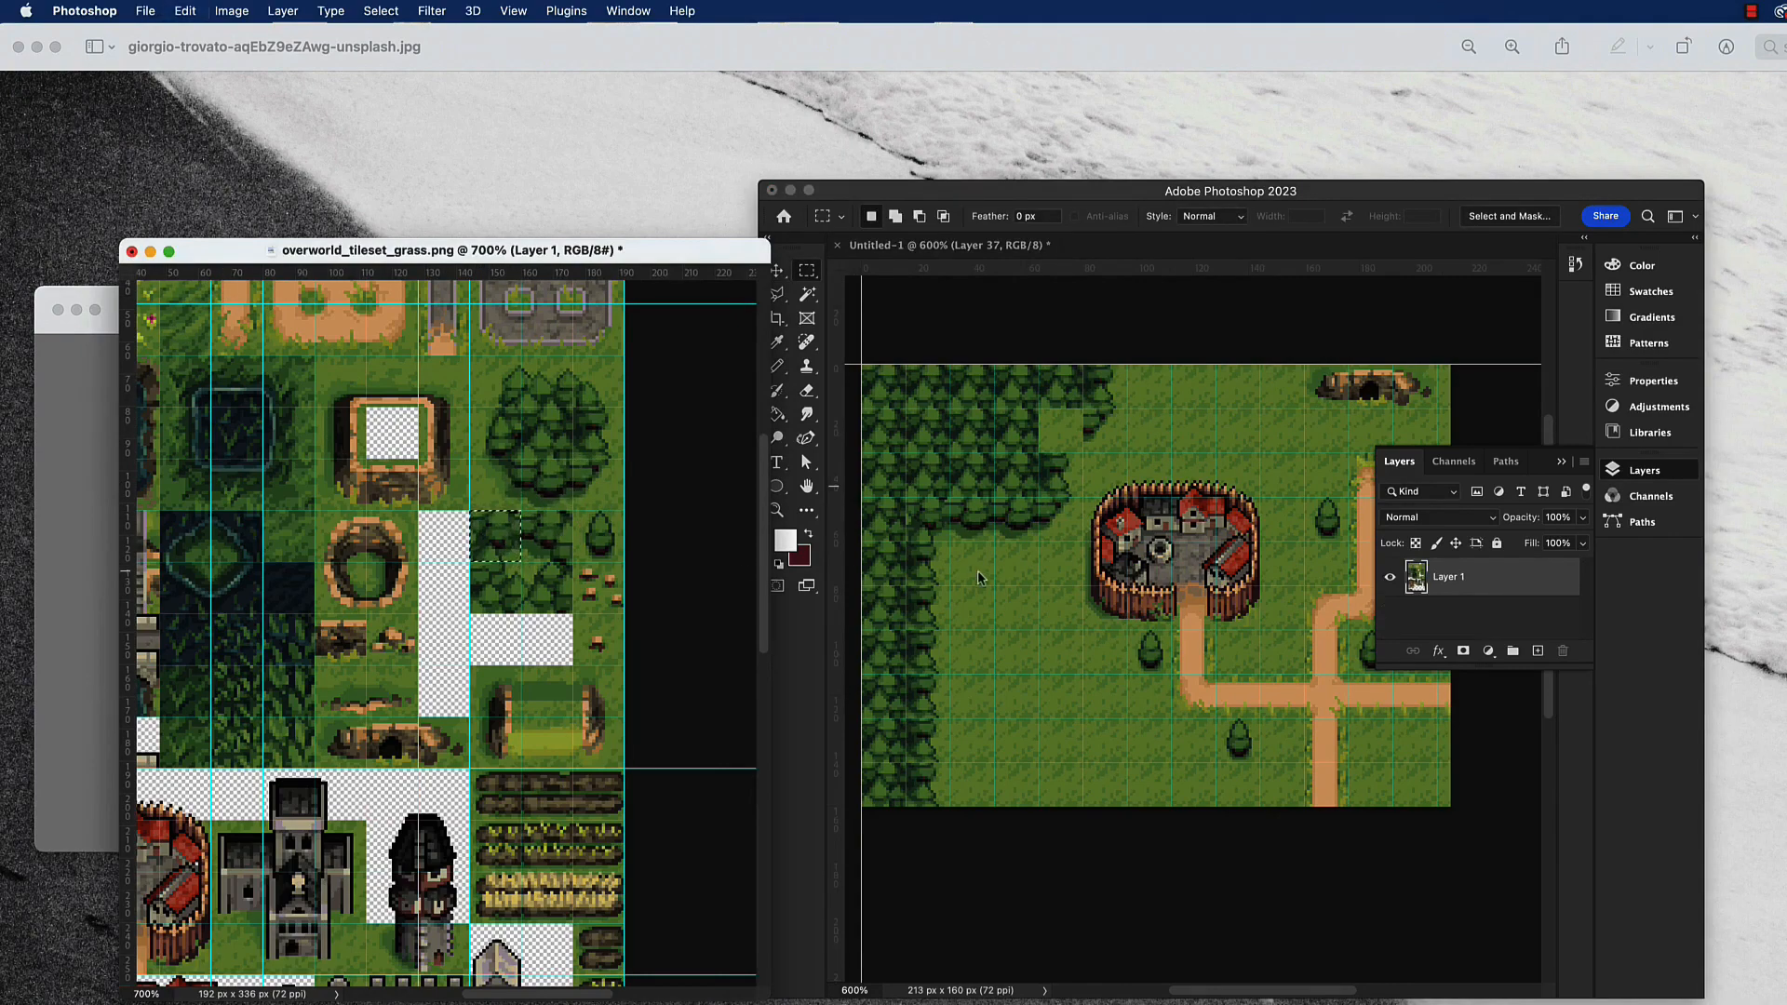
key("super+c")
left_click(1093, 617)
key("super+v")
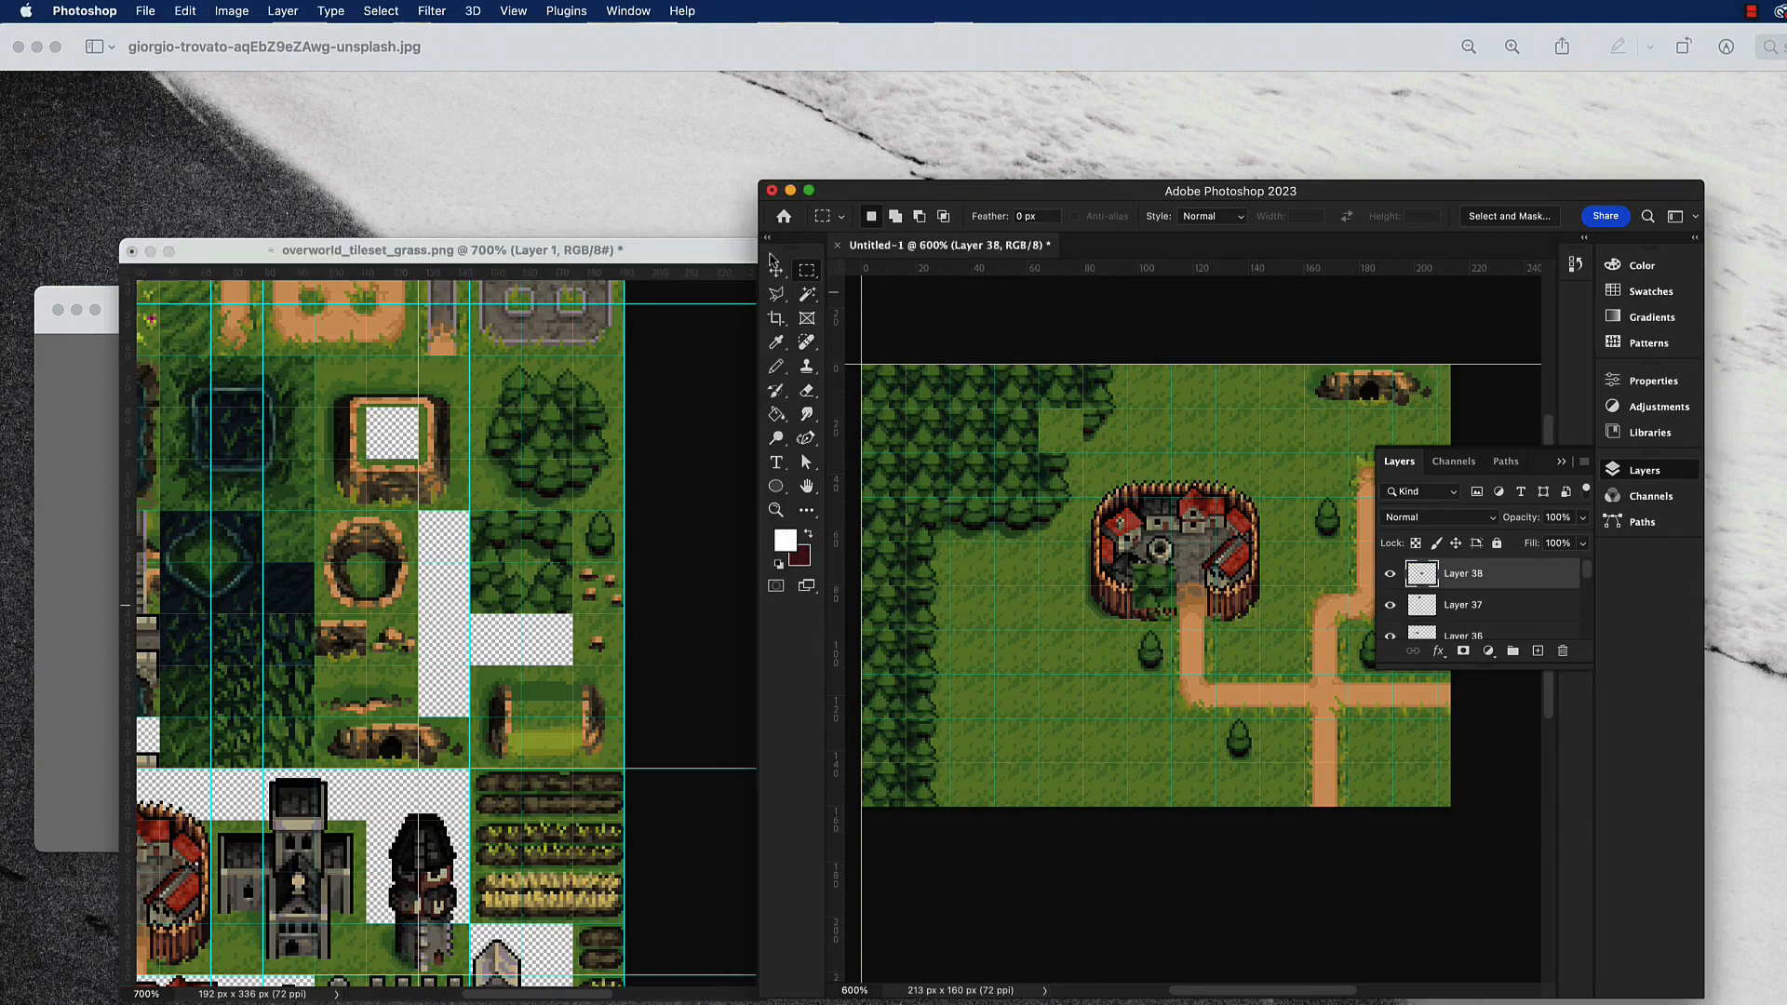
left_click(775, 269)
key("super+v")
left_click_drag(1159, 605, 1075, 409)
Delete the surplus copy of the forest corner tile lying over the town.
left_click(1157, 604)
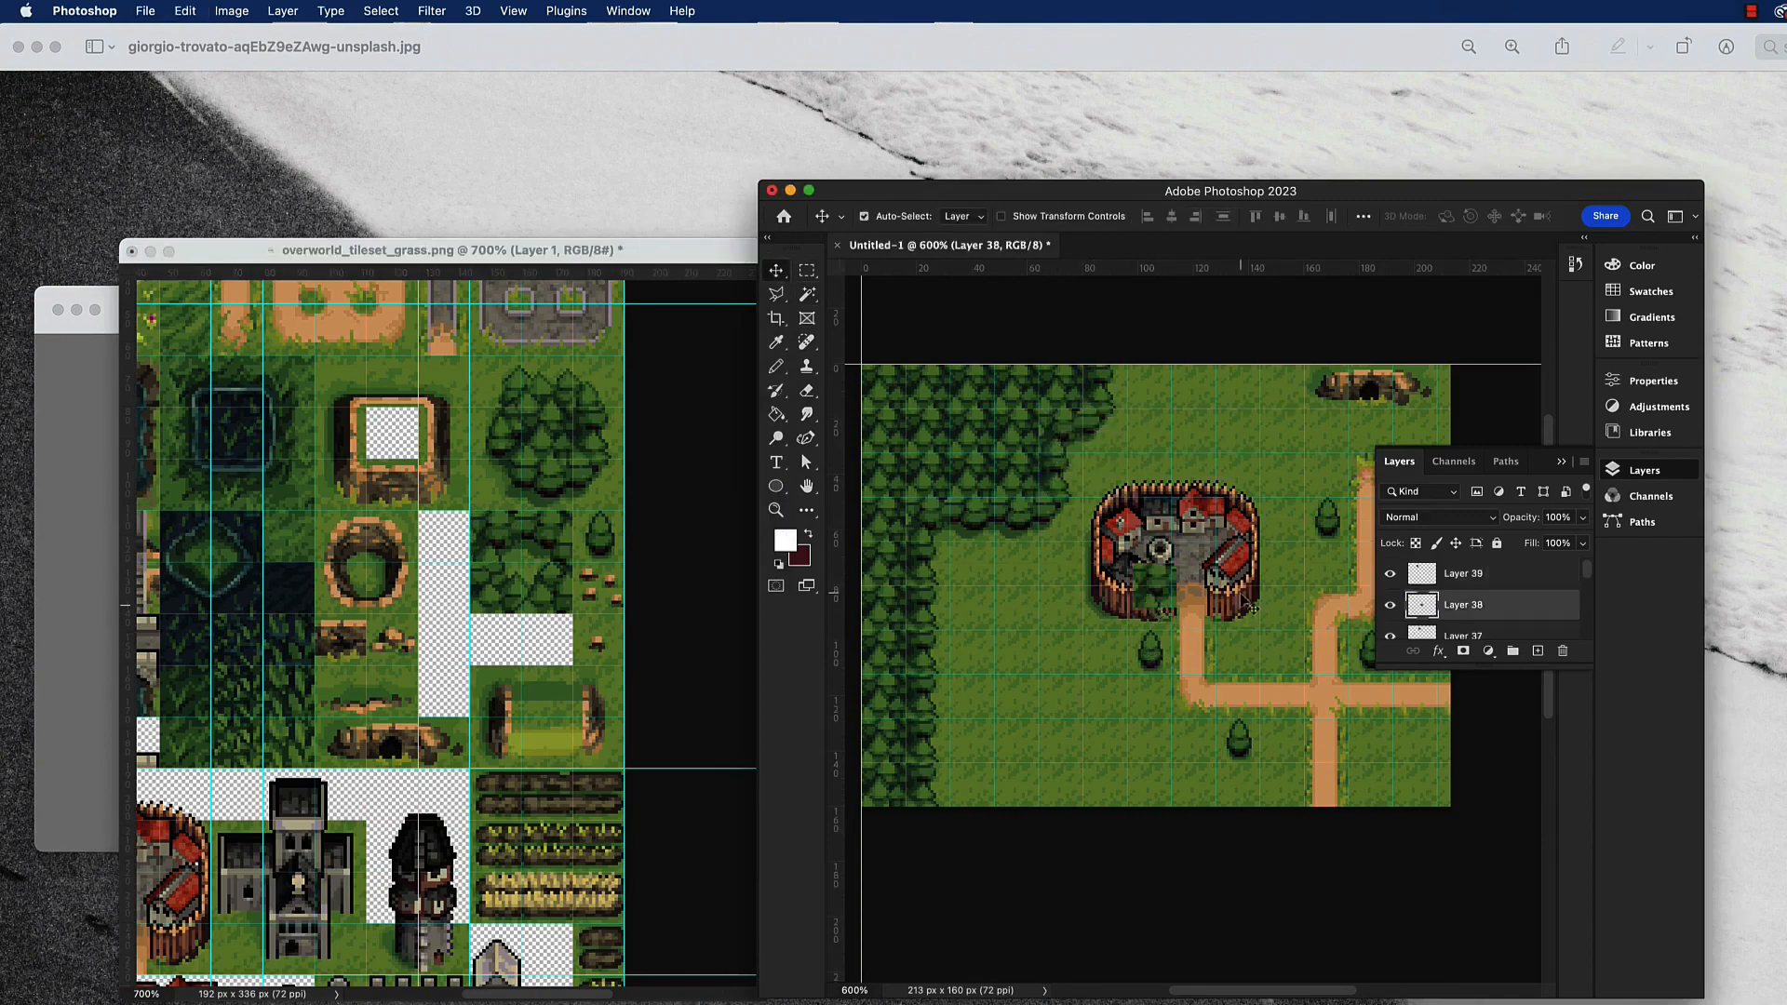
left_click(1562, 651)
left_click(1061, 389)
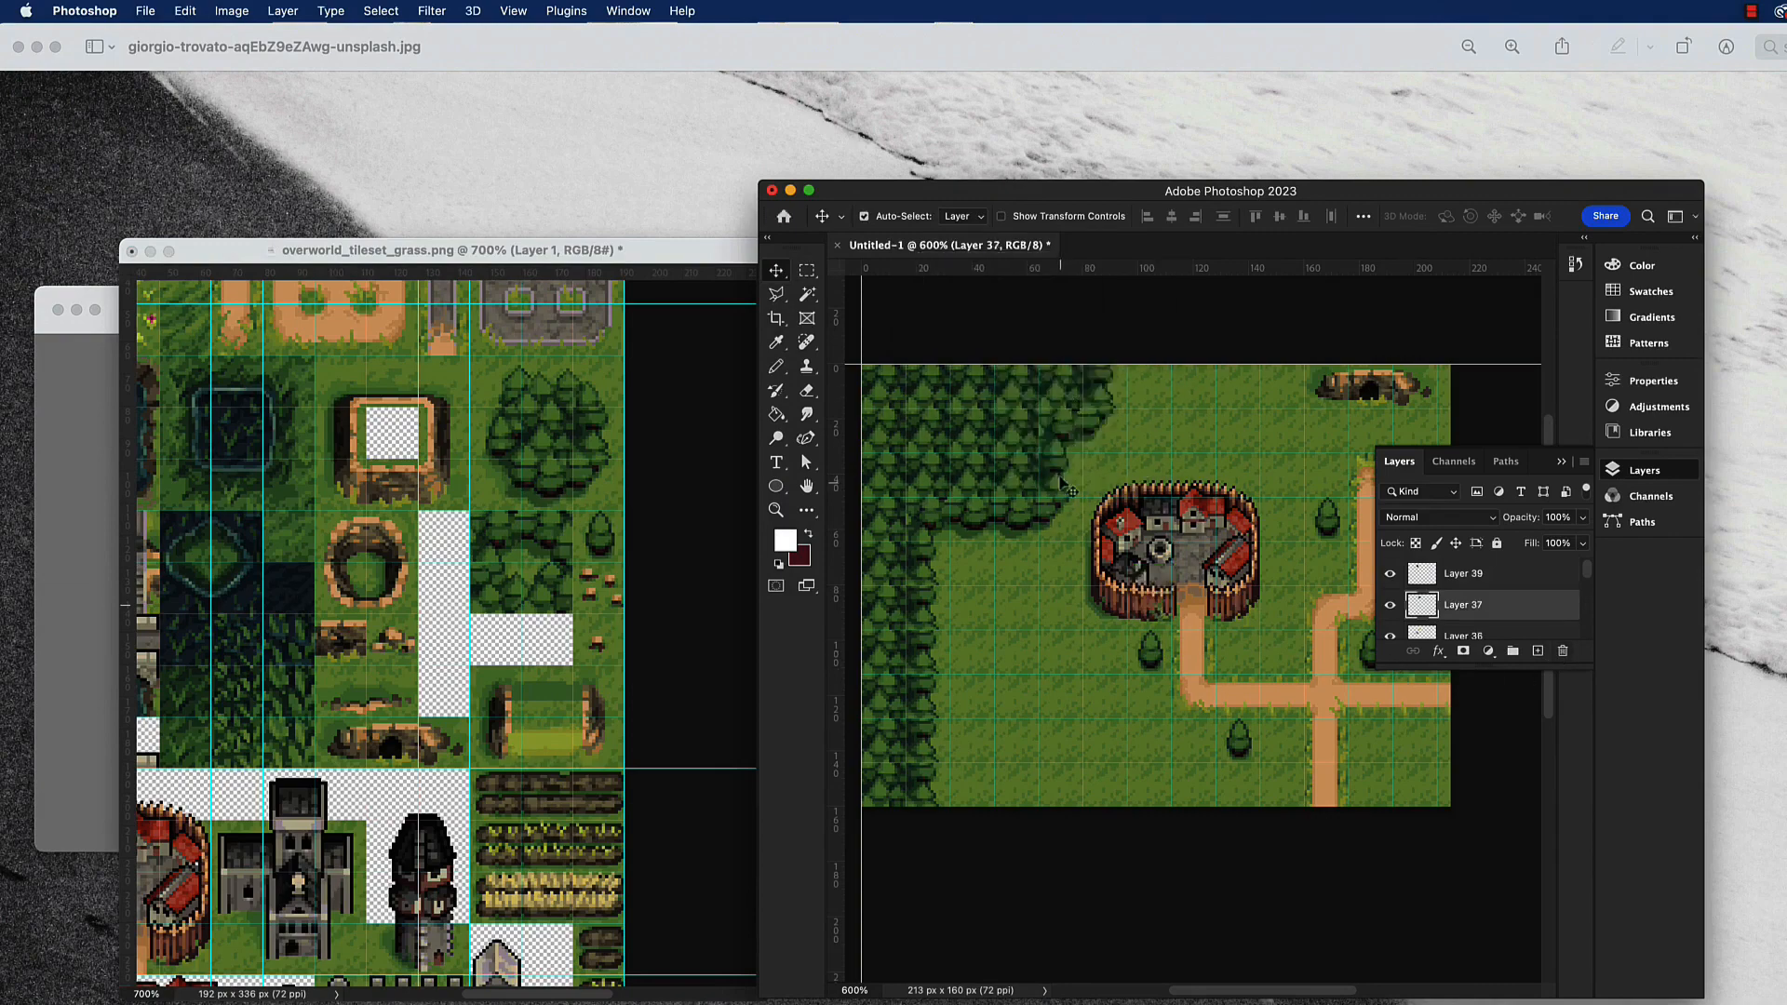
Copy the 32 × 64 px round tower from the tileset, paste it above all other layers and place it against the forest west of the town.
scroll(514, 665, "down", 3)
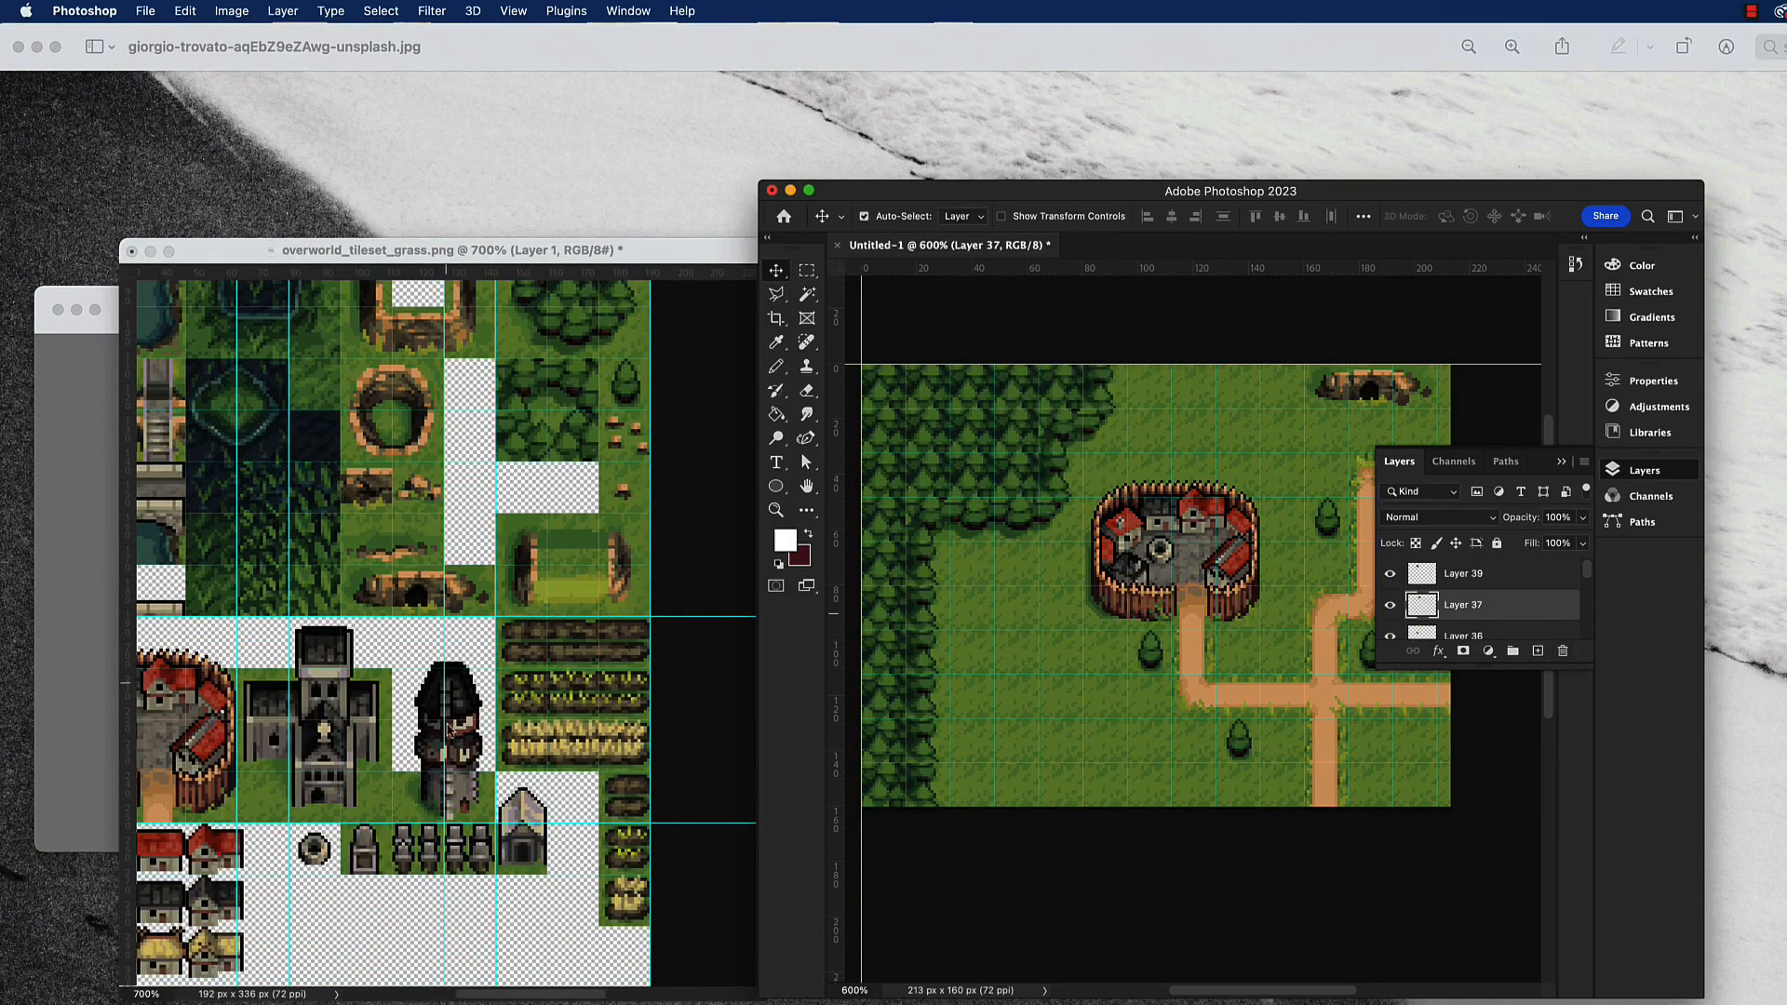
left_click(228, 352)
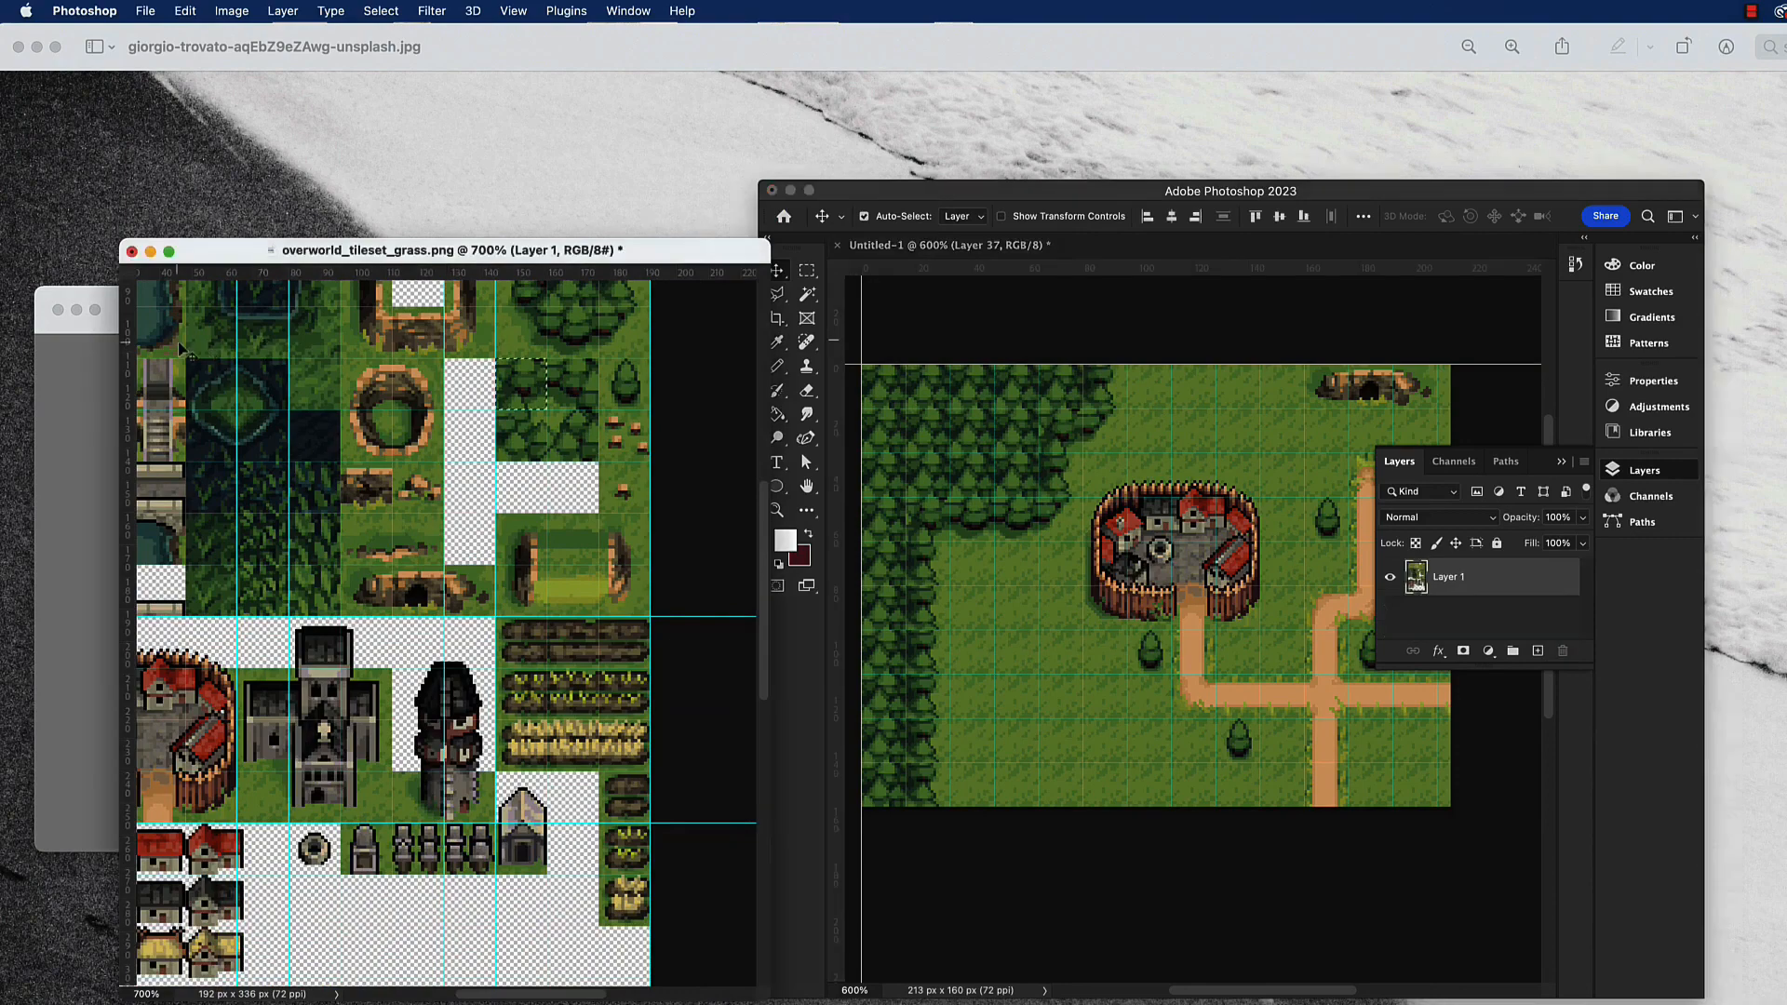
key("m")
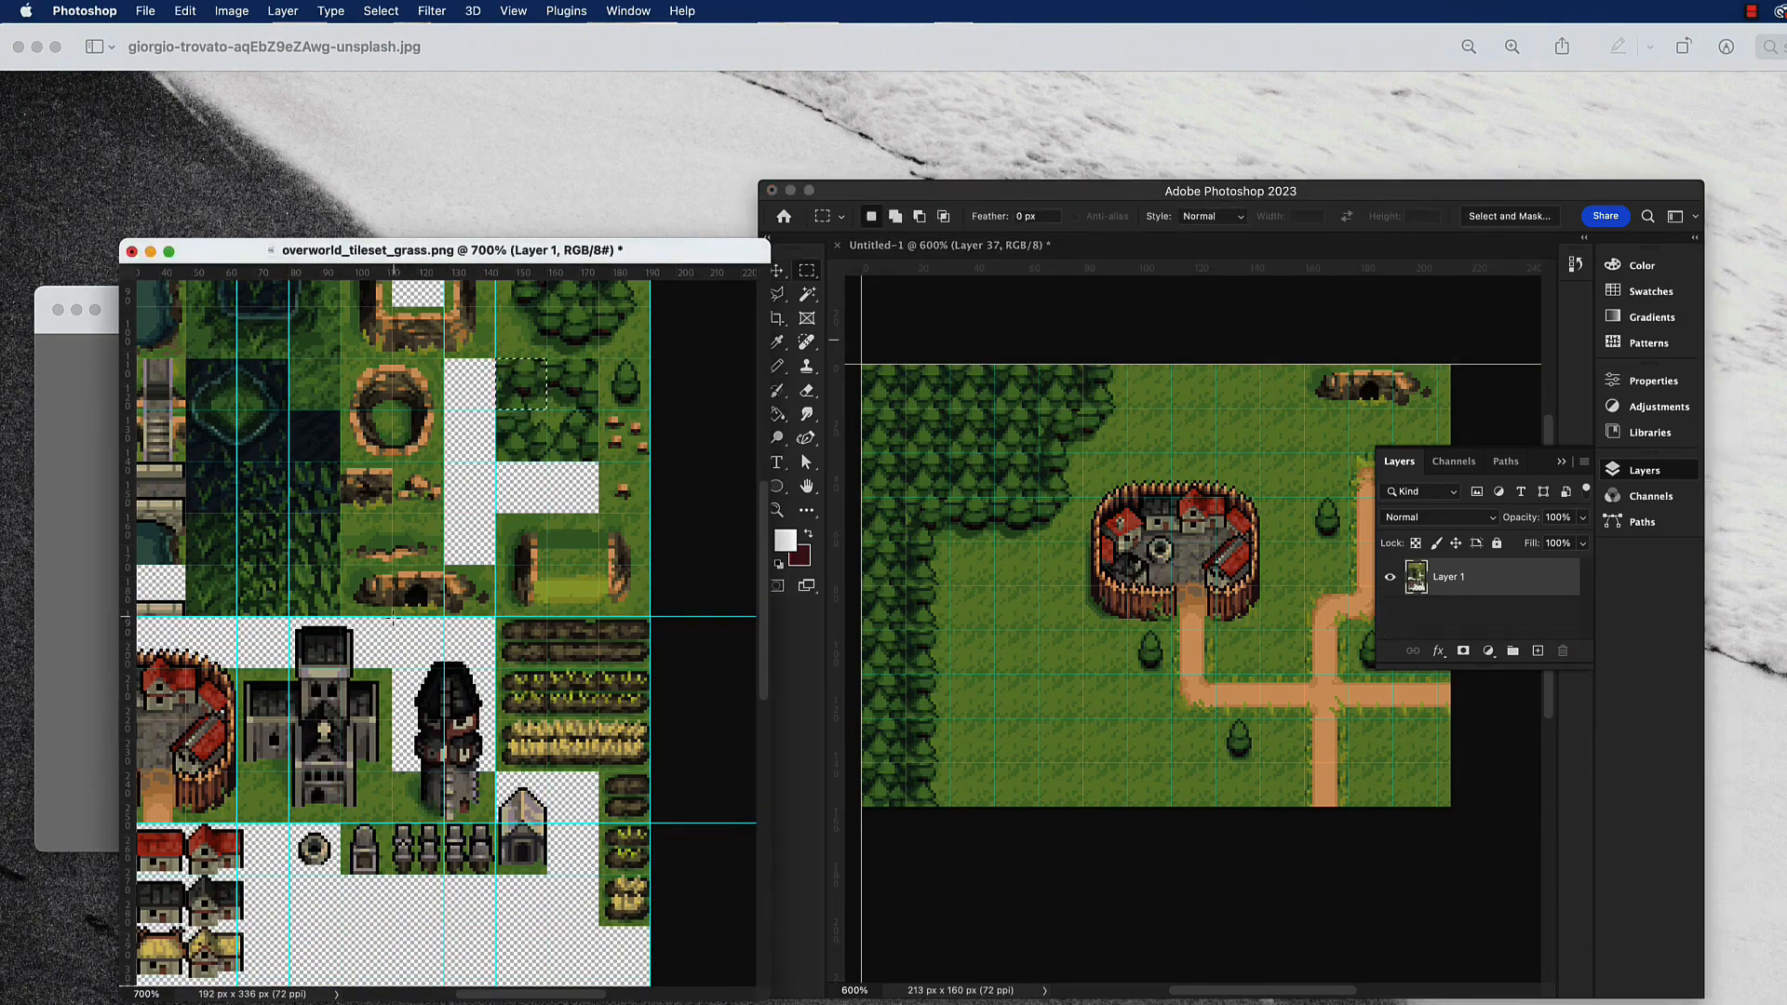
left_click_drag(393, 616, 490, 818)
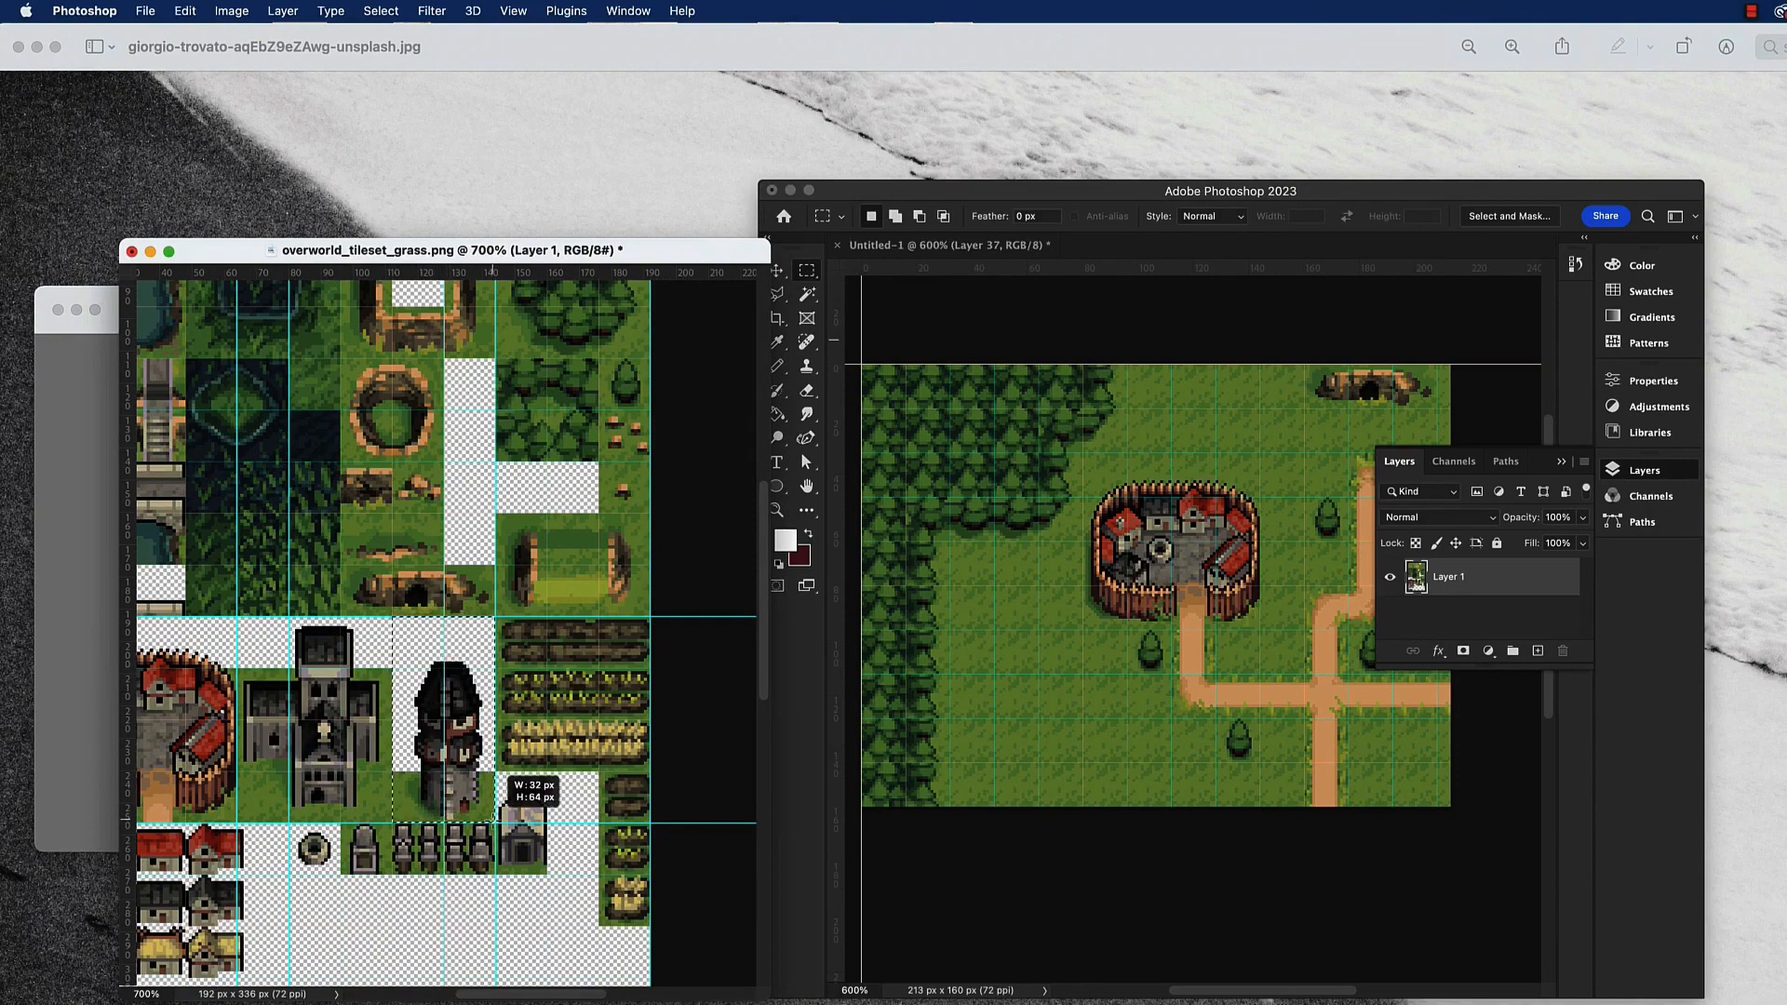
left_click(1125, 750)
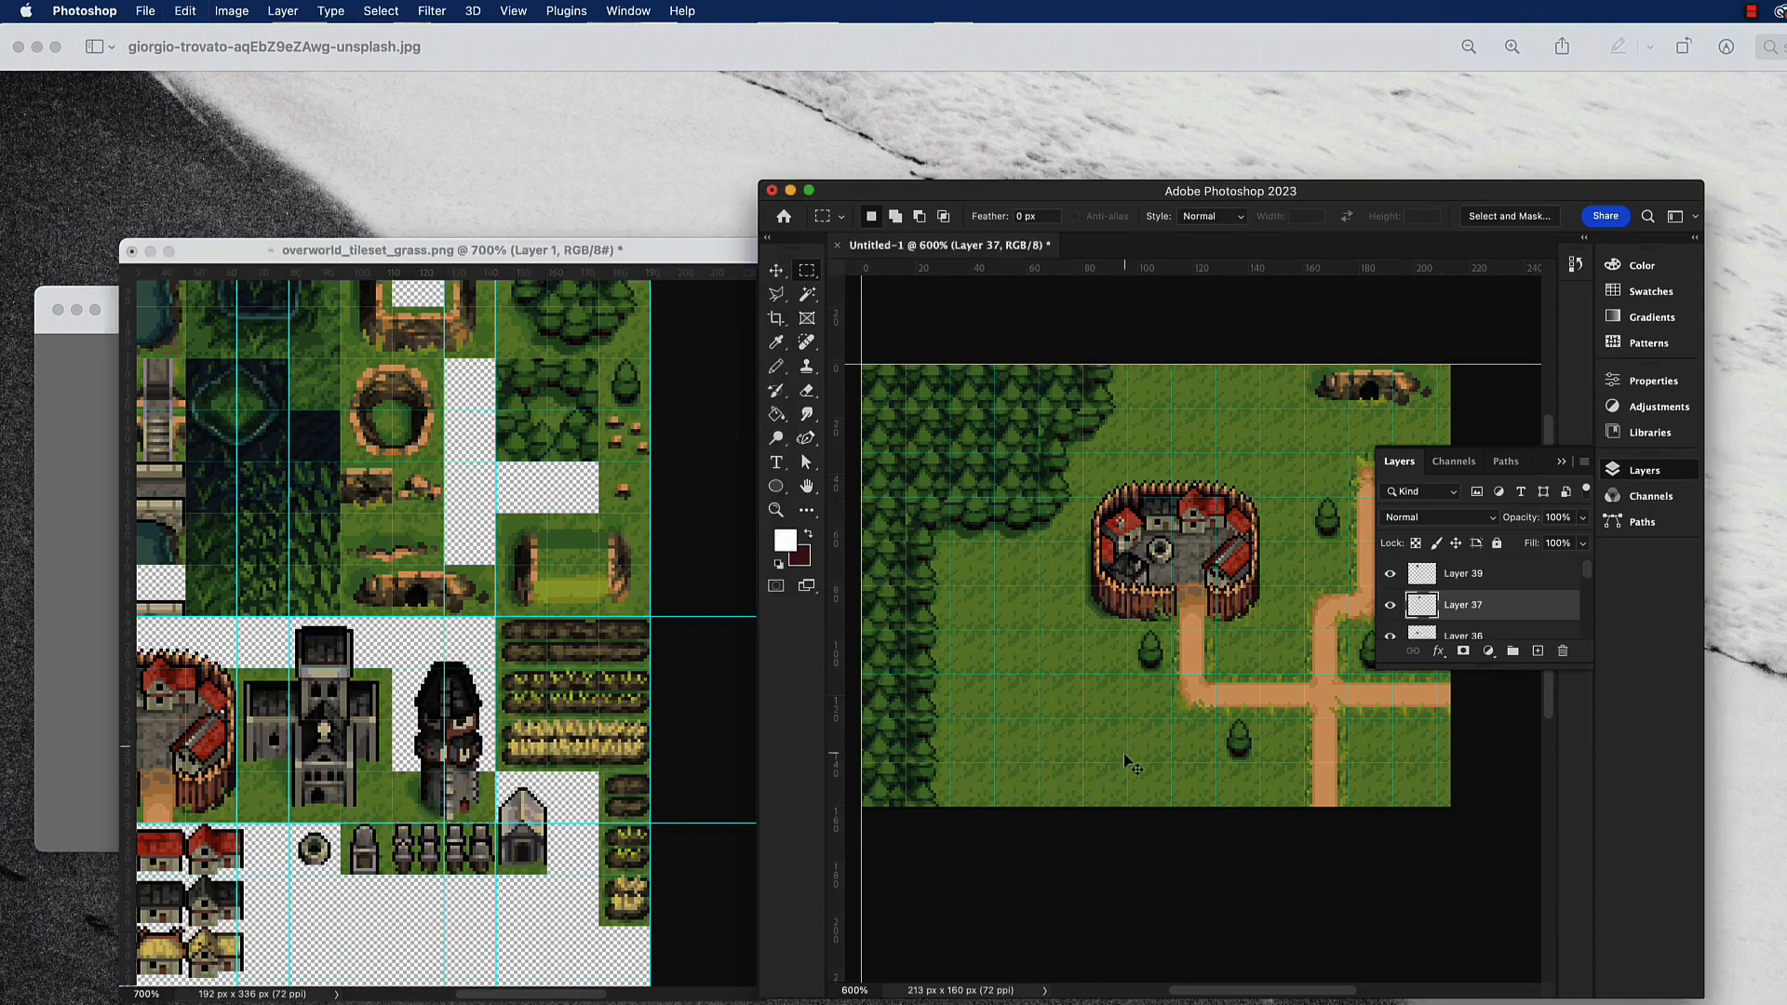
left_click(1477, 581)
key("super+v")
left_click(777, 271)
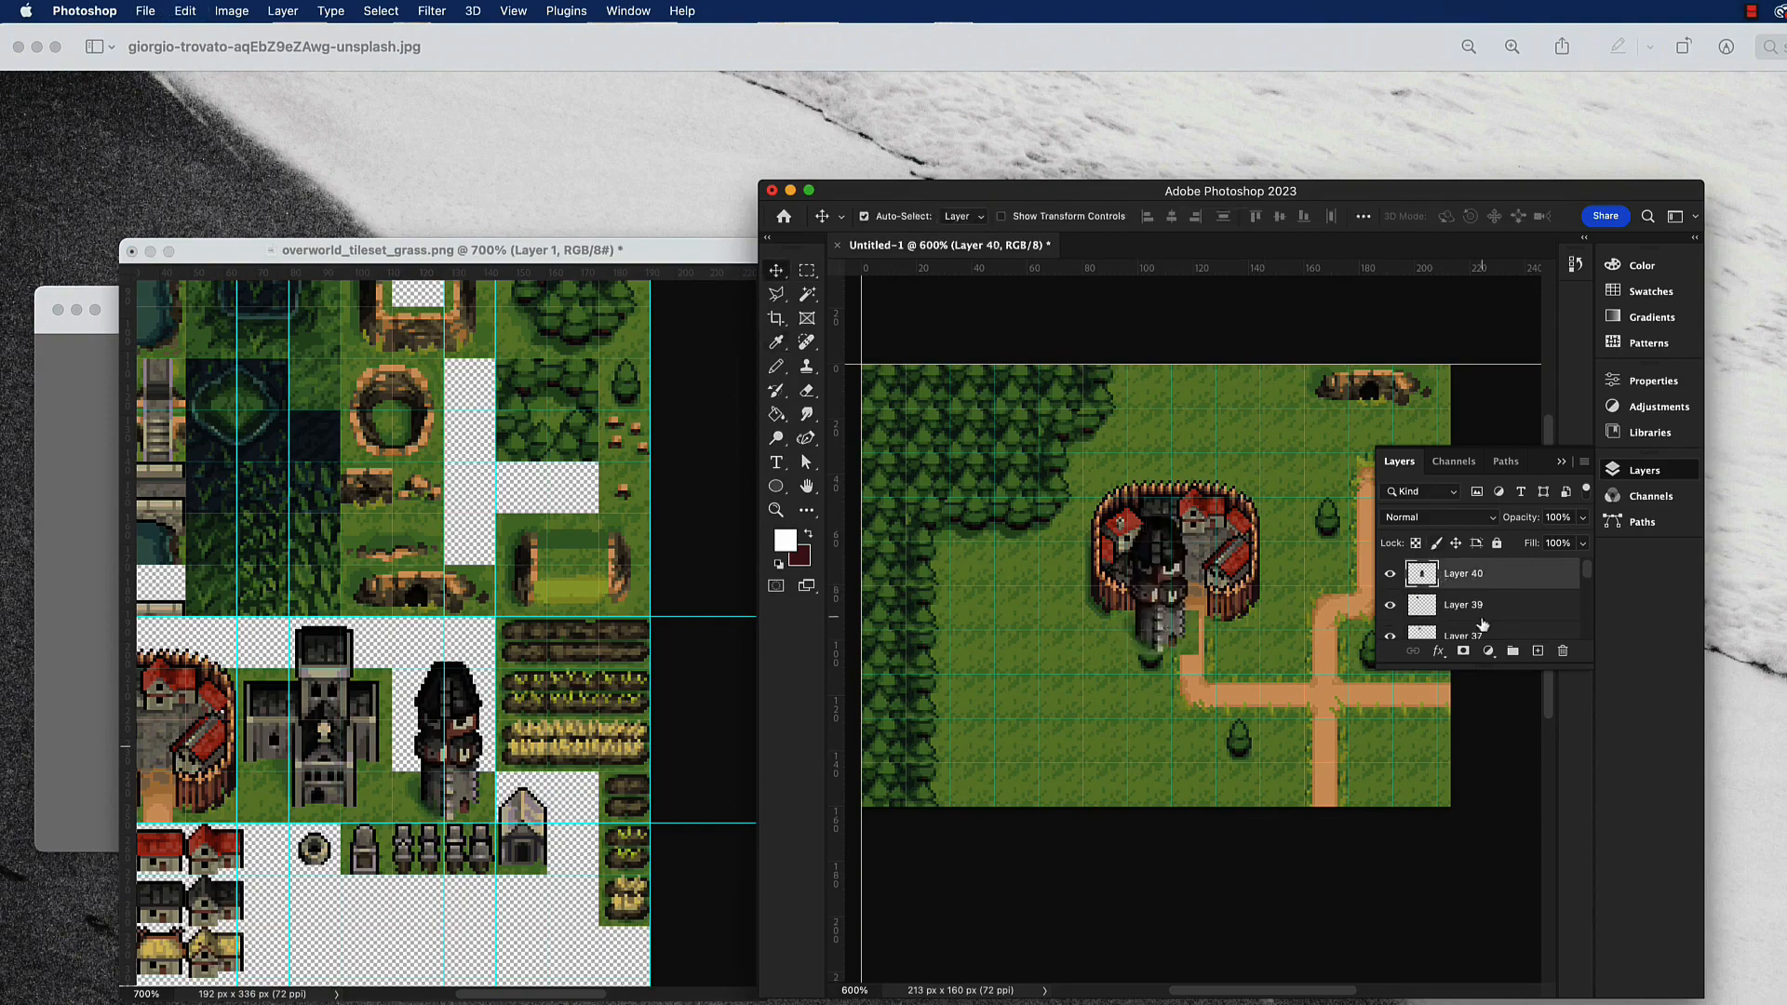
left_click_drag(1157, 611, 1059, 570)
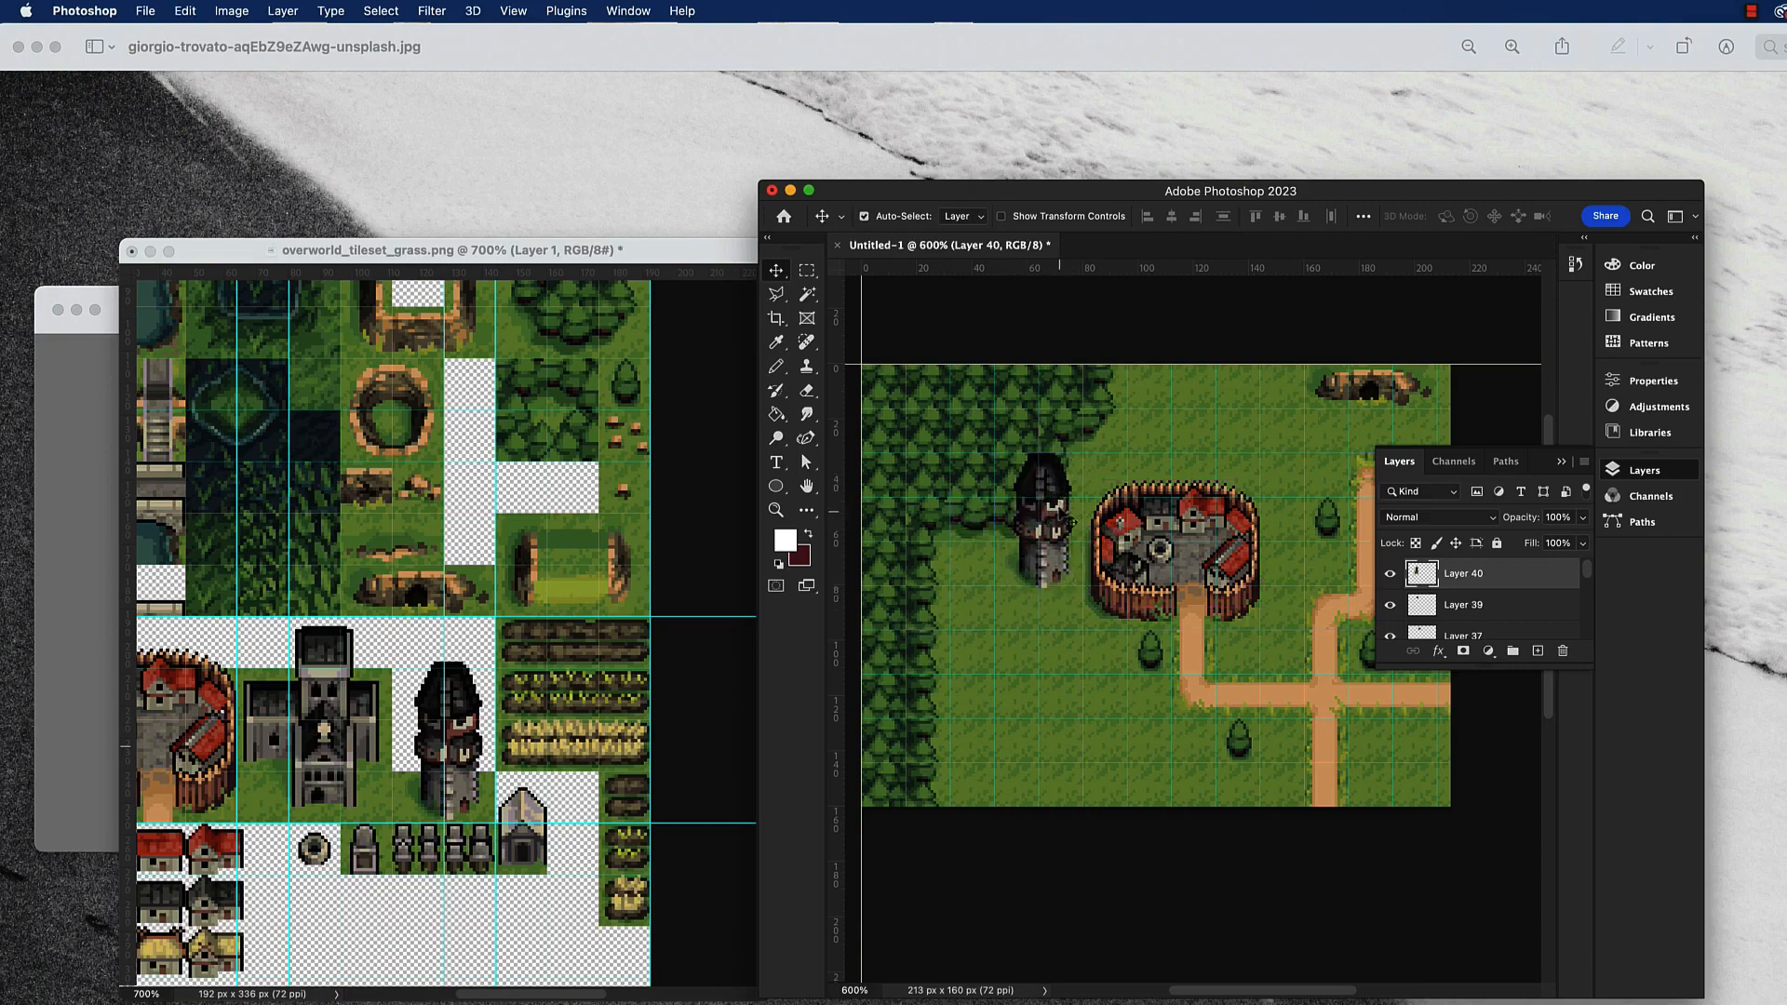
left_click_drag(1058, 565, 1014, 570)
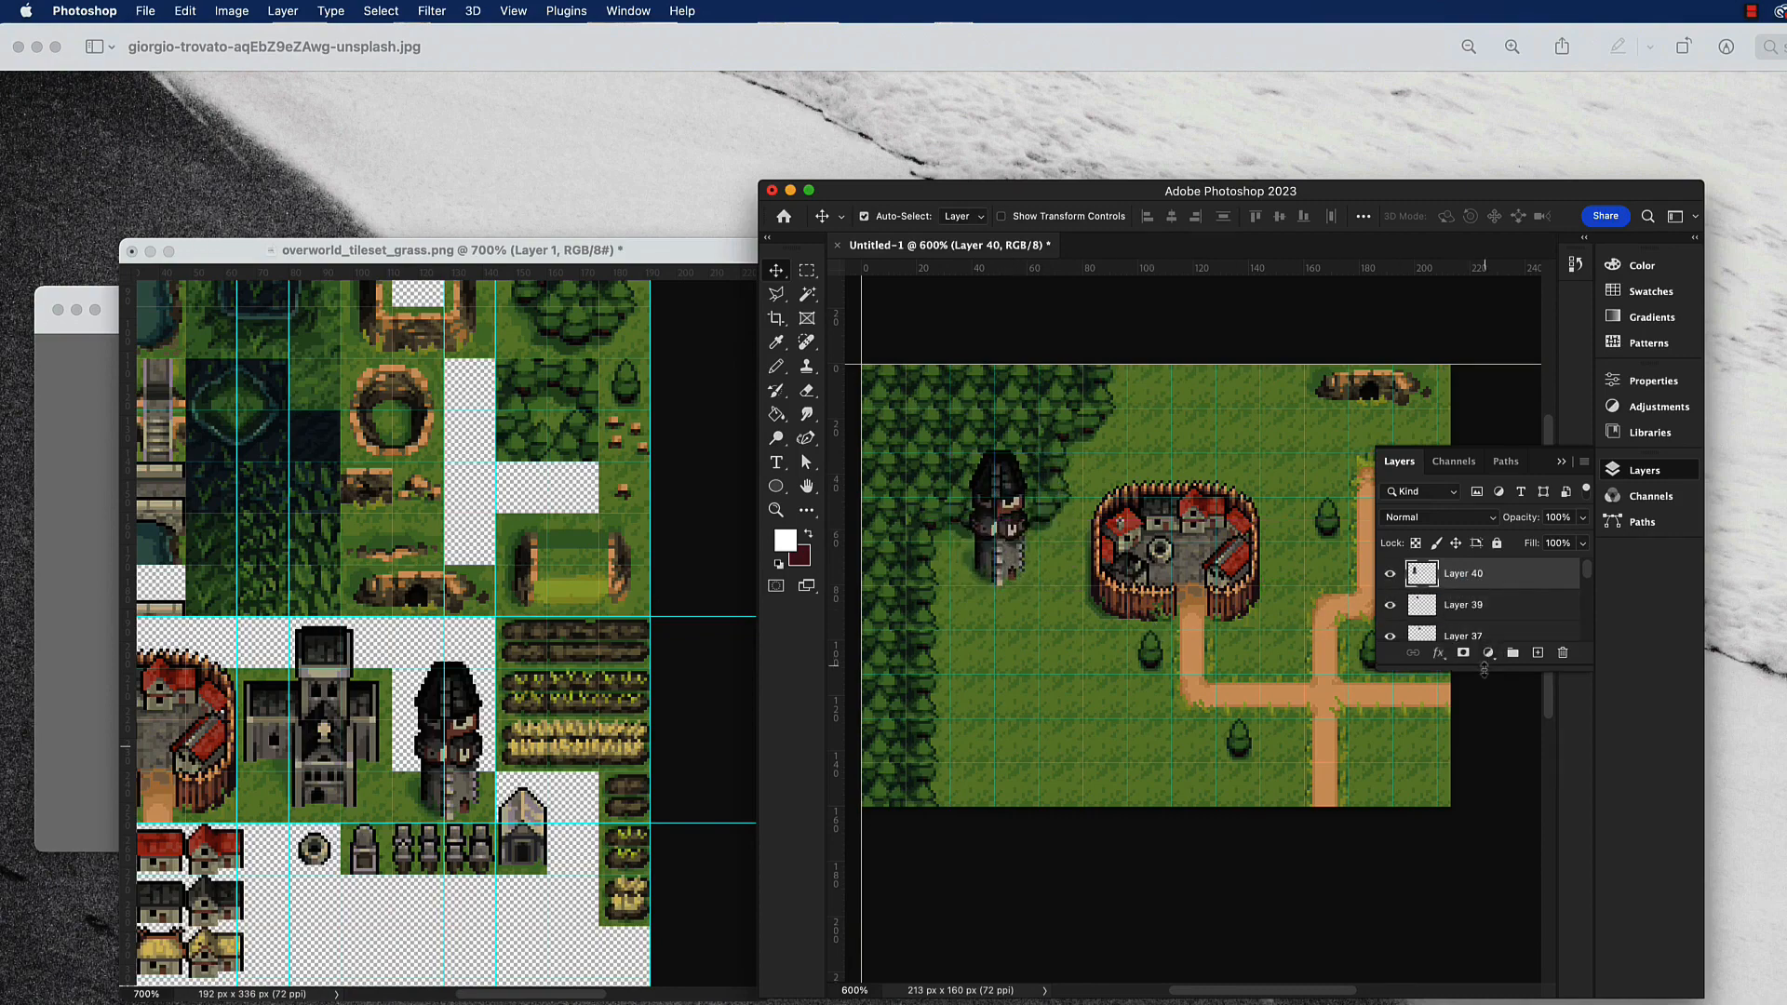
Extend the layer list to show more layers and collapse it to uncover the map.
left_click_drag(1482, 660, 1468, 938)
mouse_move(1501, 590)
left_mouse_down()
mouse_move(1493, 871)
mouse_move(1498, 538)
mouse_move(1494, 589)
mouse_move(1498, 574)
left_mouse_up()
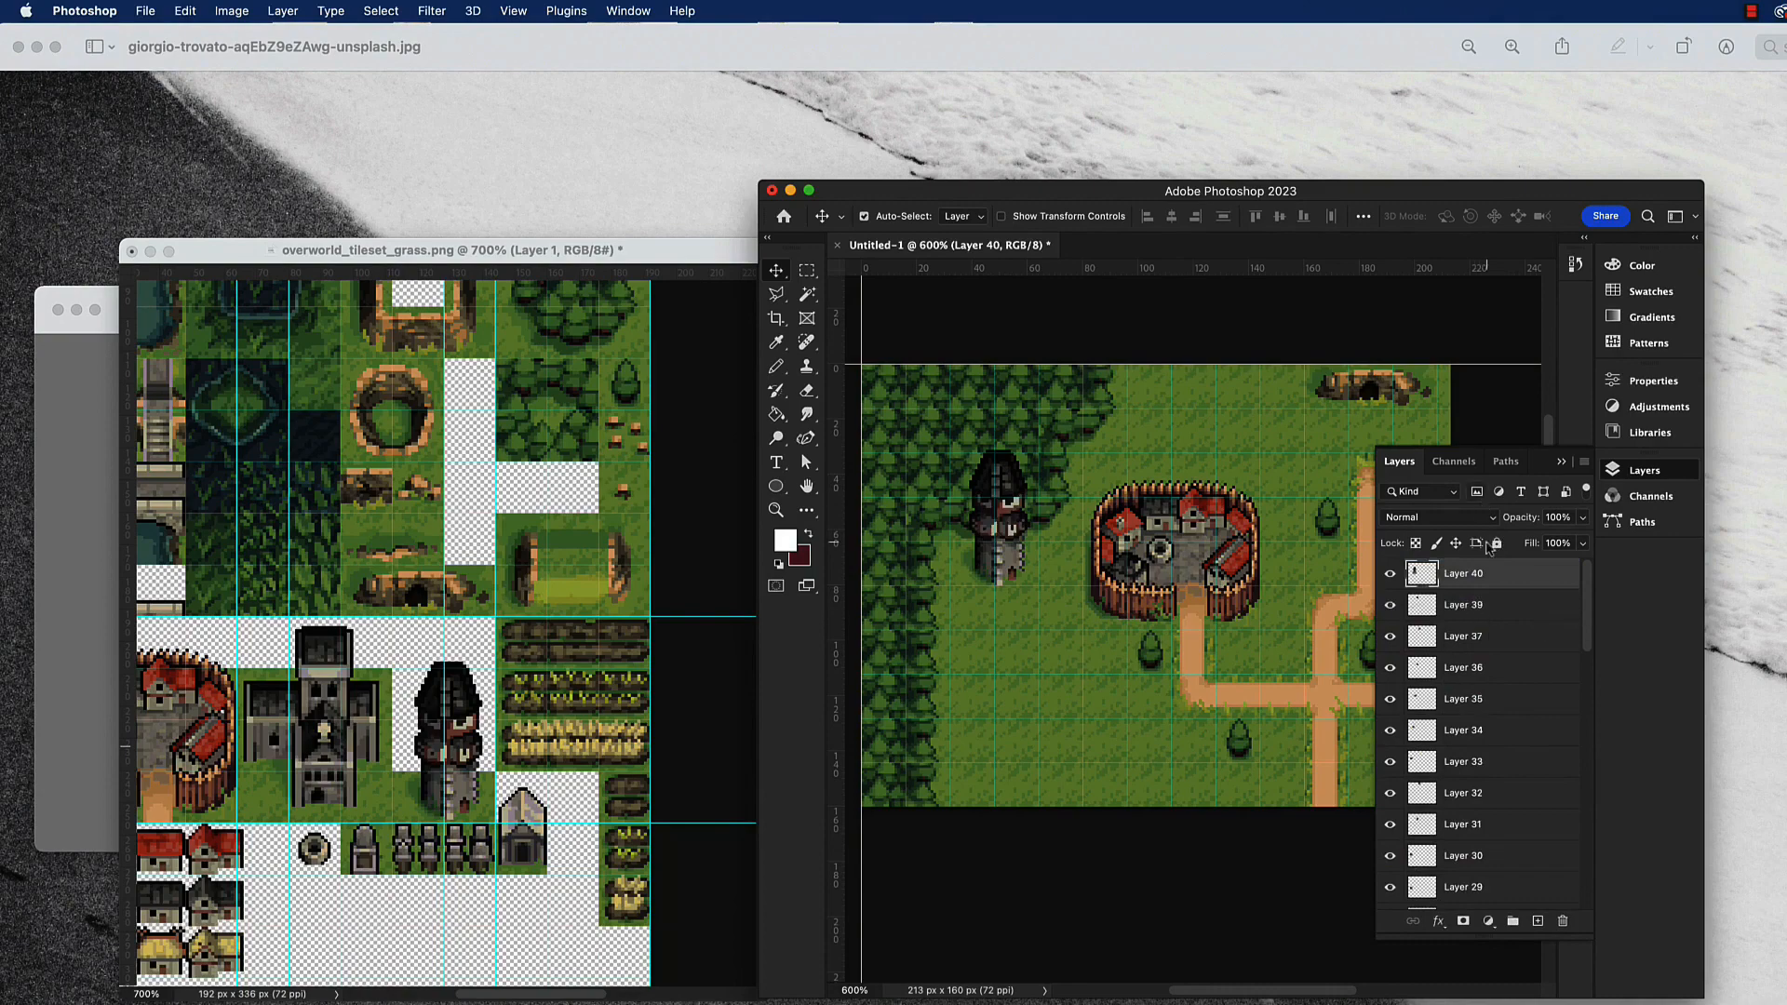
left_click(1614, 478)
Copy a grass tuft tile from the tileset's top row and place two copies southwest of the town and two northeast of it.
scroll(472, 556, "up", 5)
scroll(472, 556, "left", 3)
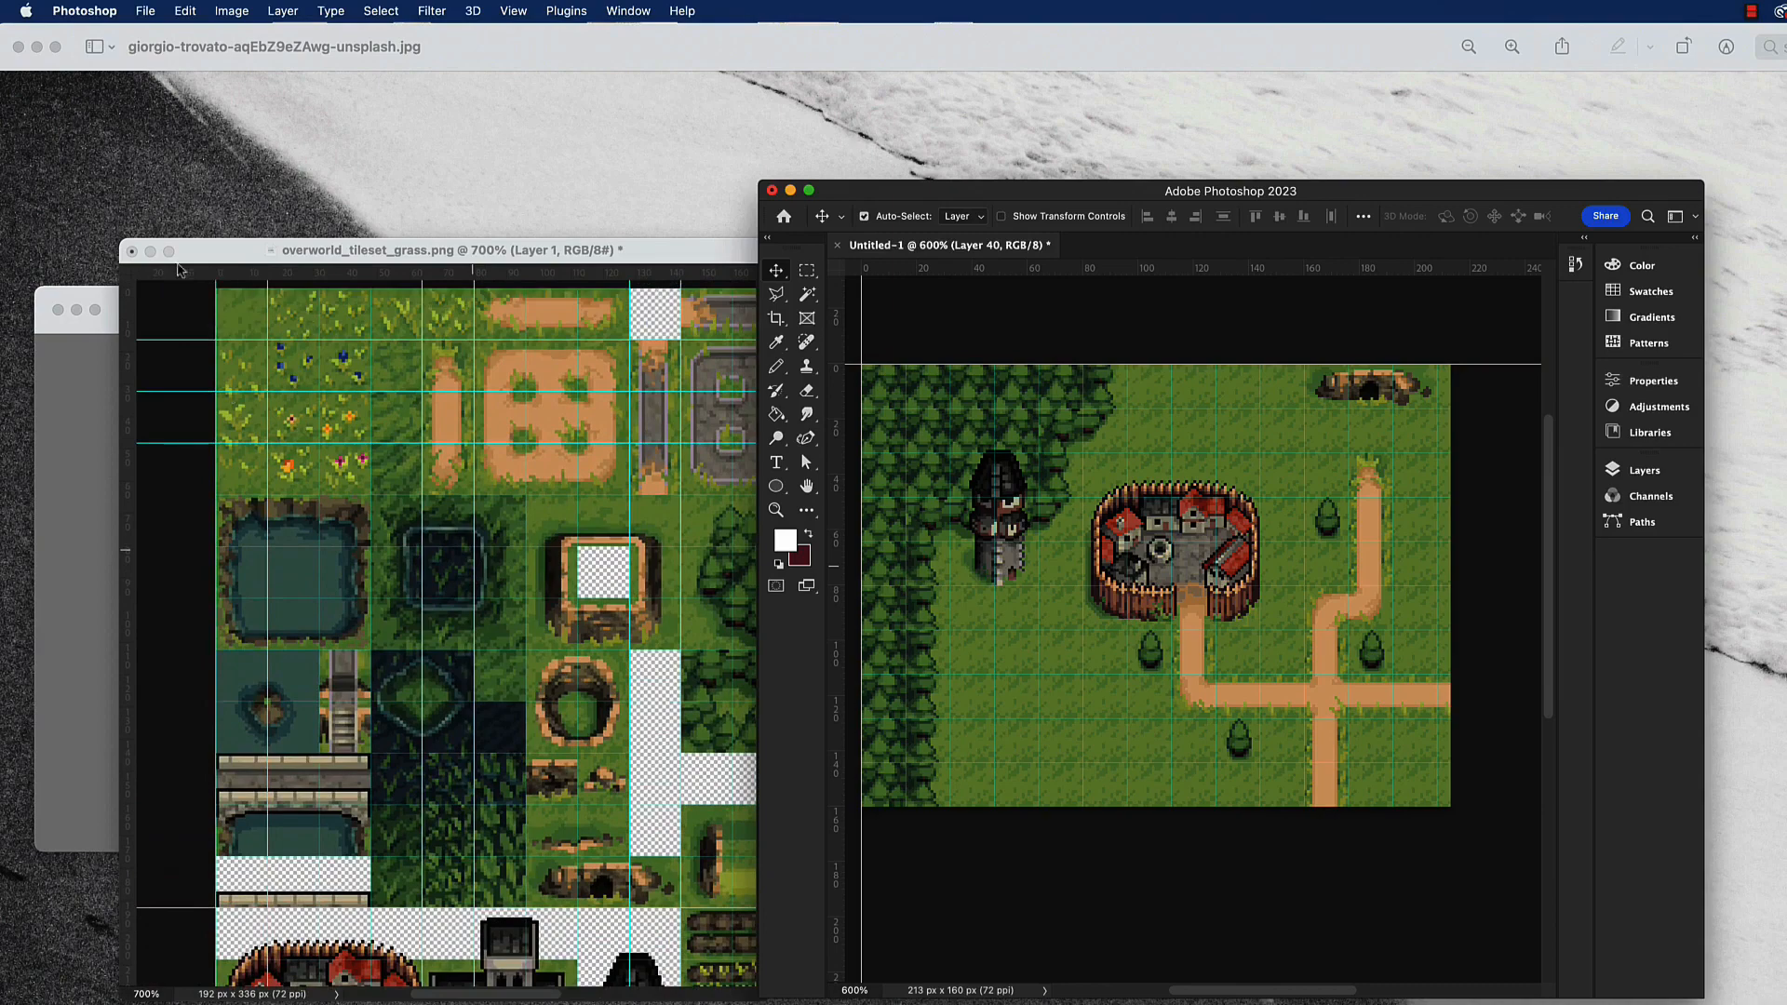
left_click(238, 319)
key("m")
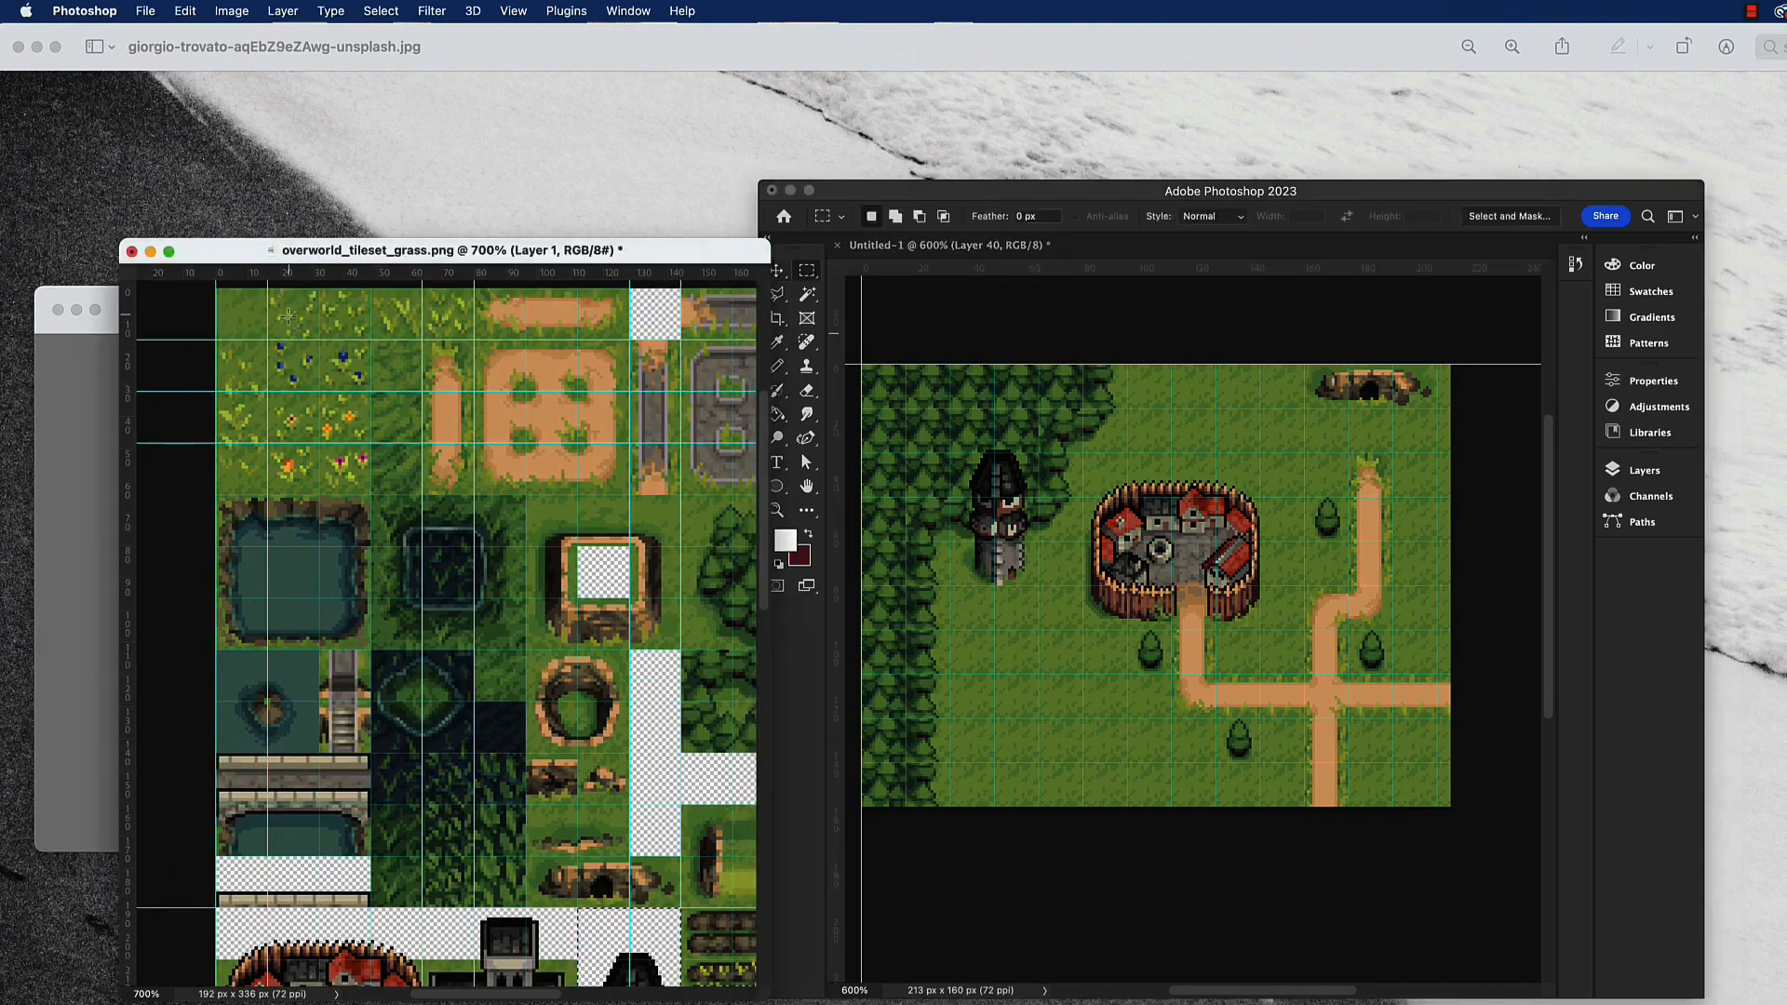
left_click_drag(270, 290, 319, 338)
left_click(1173, 784)
key("super+v")
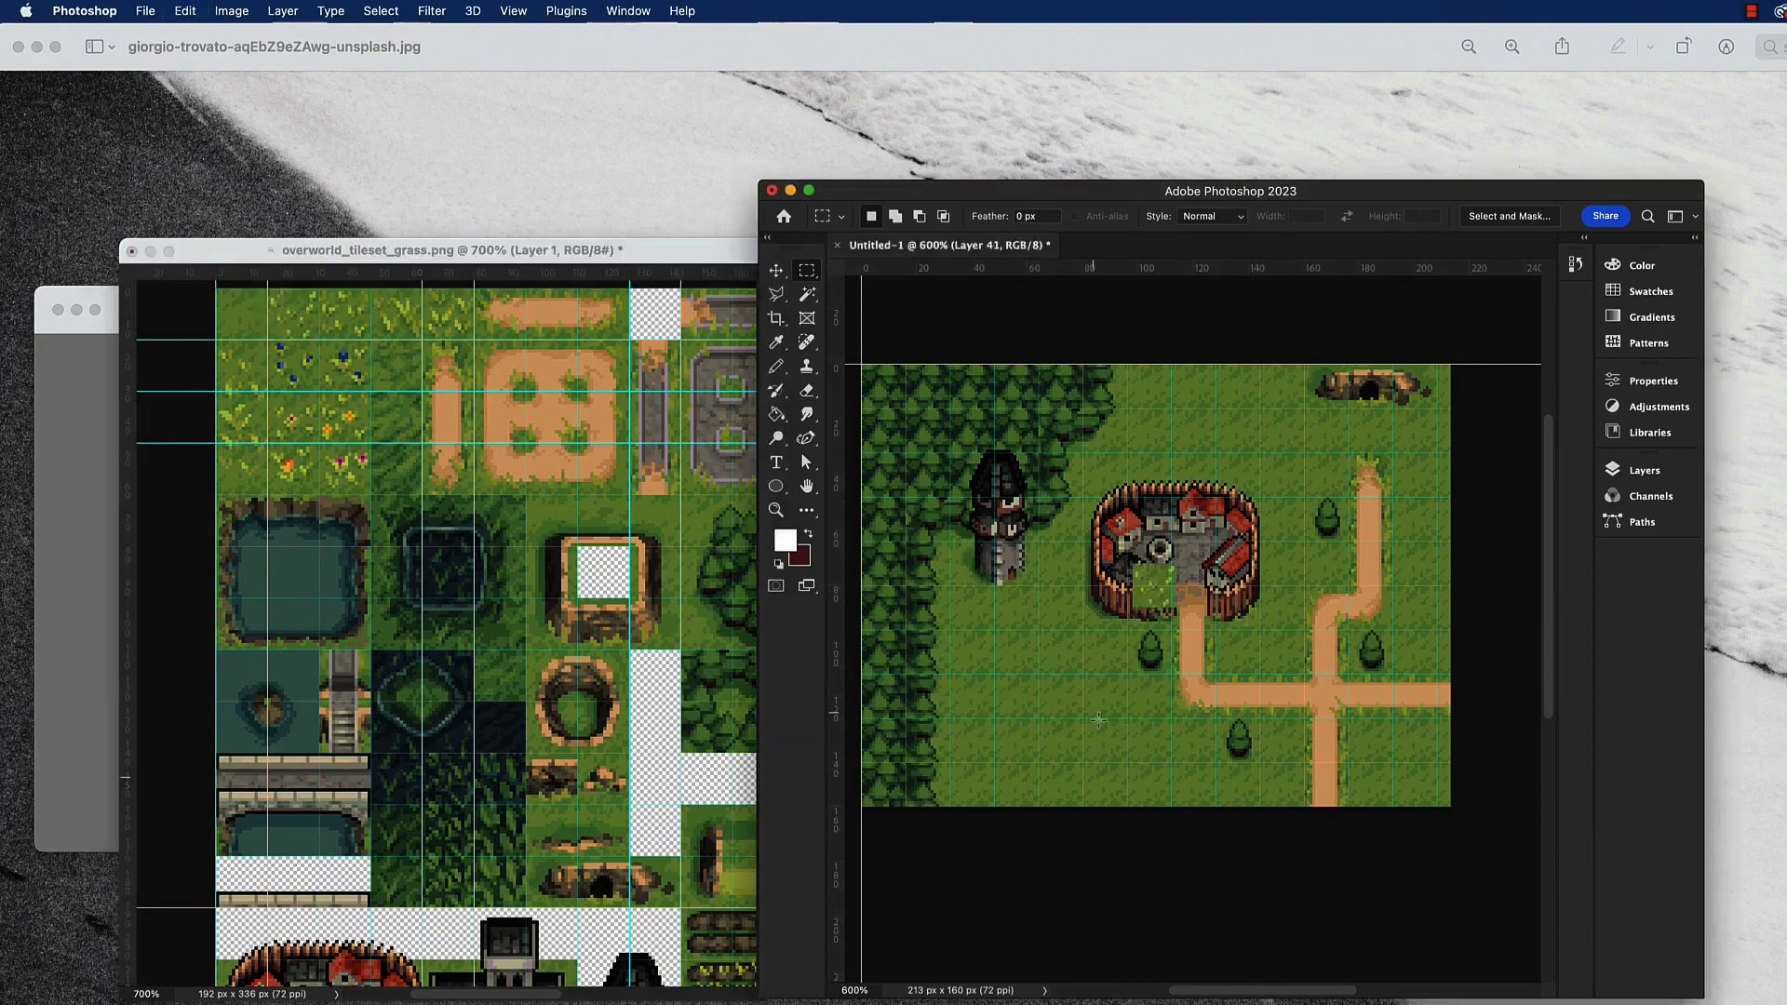
left_click(776, 270)
left_click_drag(1154, 605, 1060, 712)
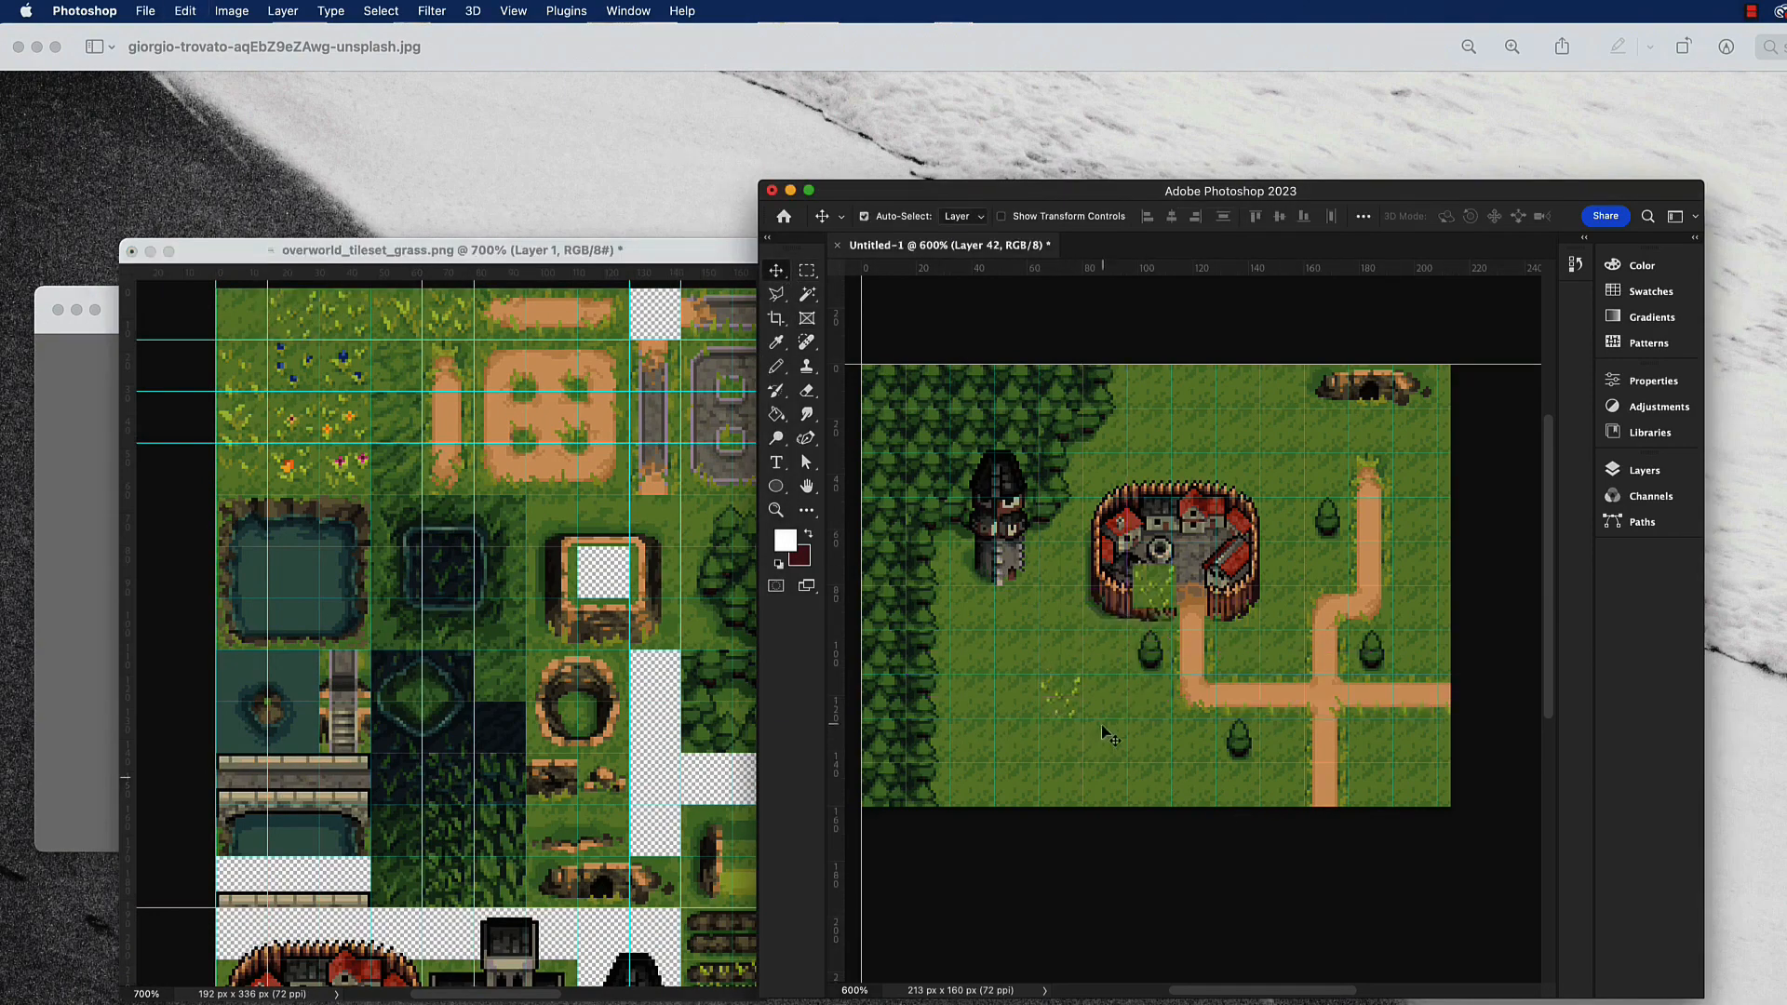
left_click_drag(1158, 605, 1109, 761)
left_click_drag(1150, 573, 1266, 456)
left_click_drag(1146, 584, 1227, 434)
Copy the orange flower tile from the tileset and place one copy east of the southern road and one by the southwest forest edge.
left_click(400, 493)
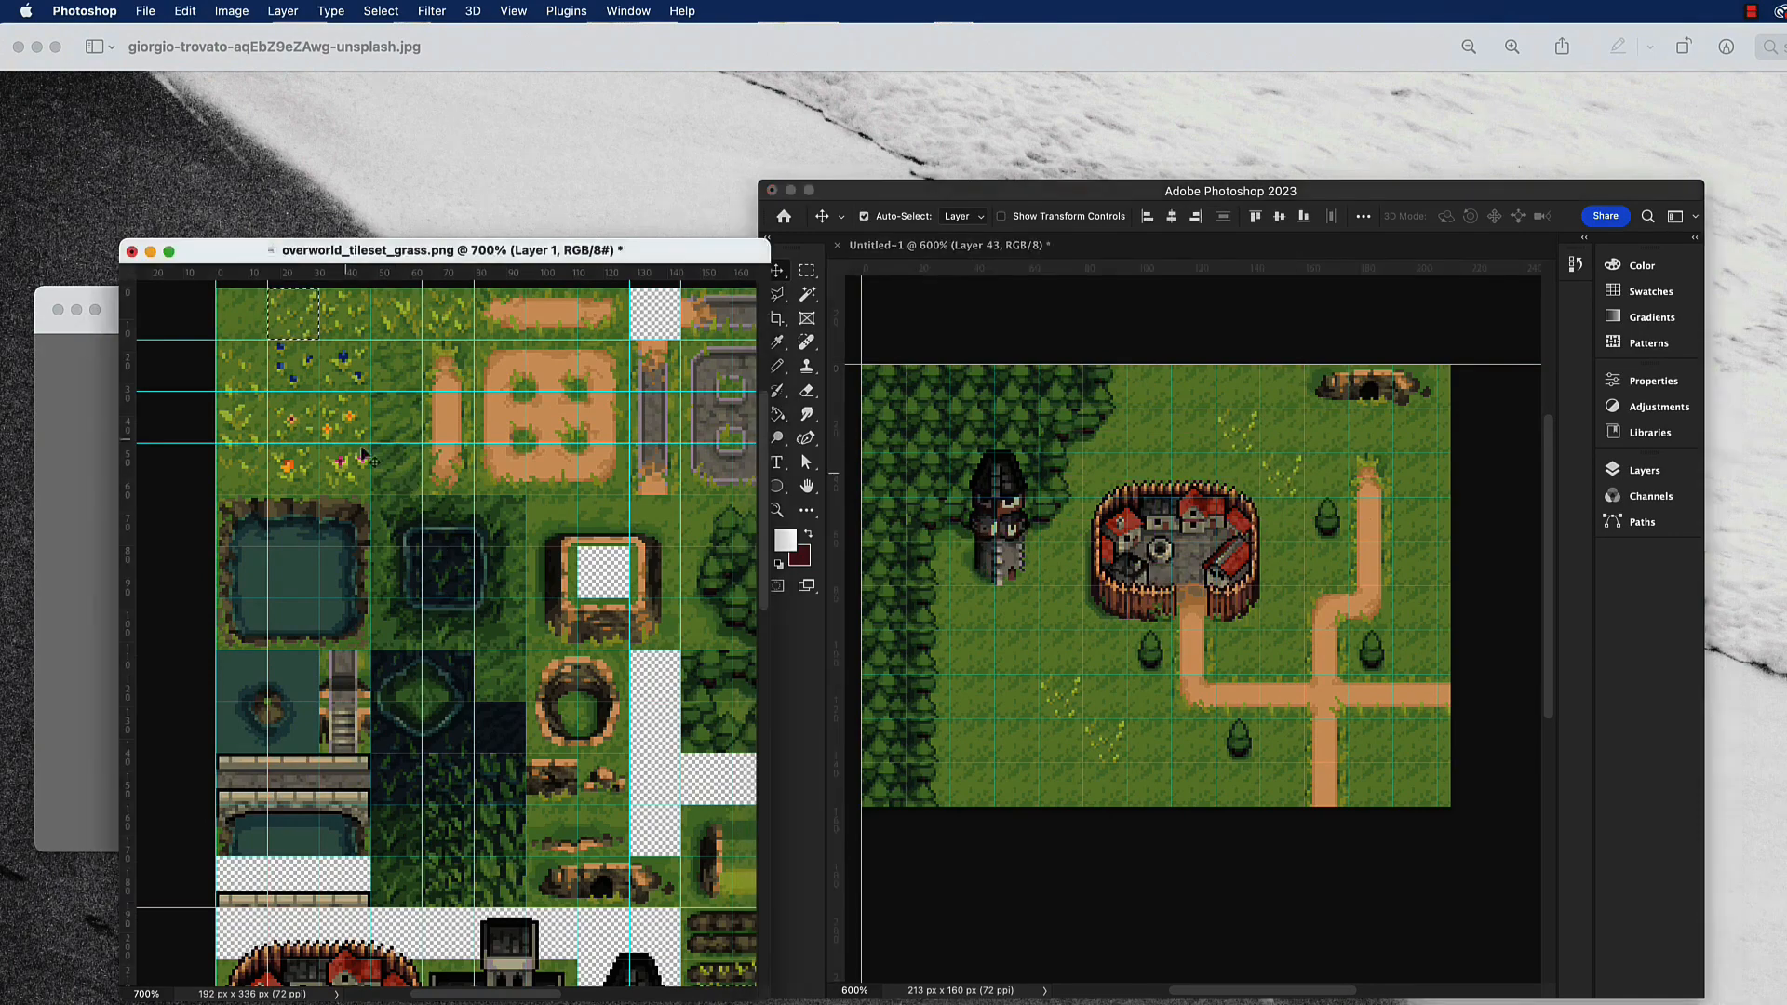
key("m")
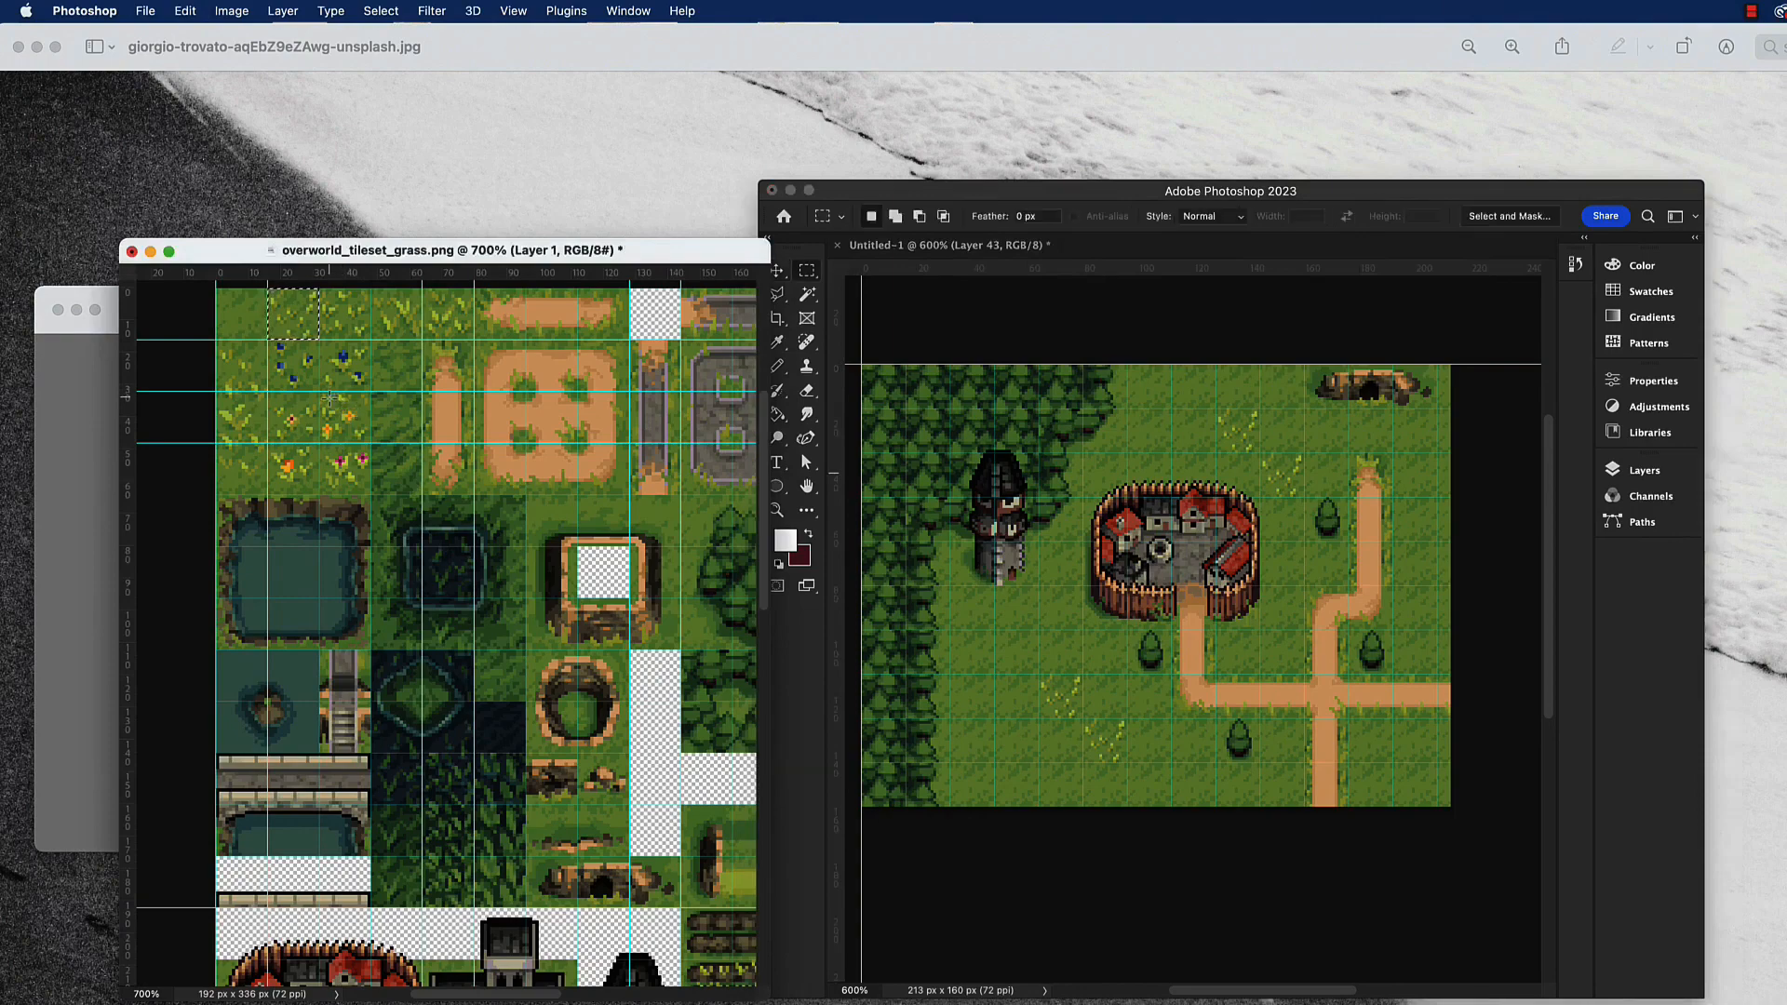
left_click_drag(320, 392, 364, 438)
key("super+c")
key("super+v")
left_click(1036, 625)
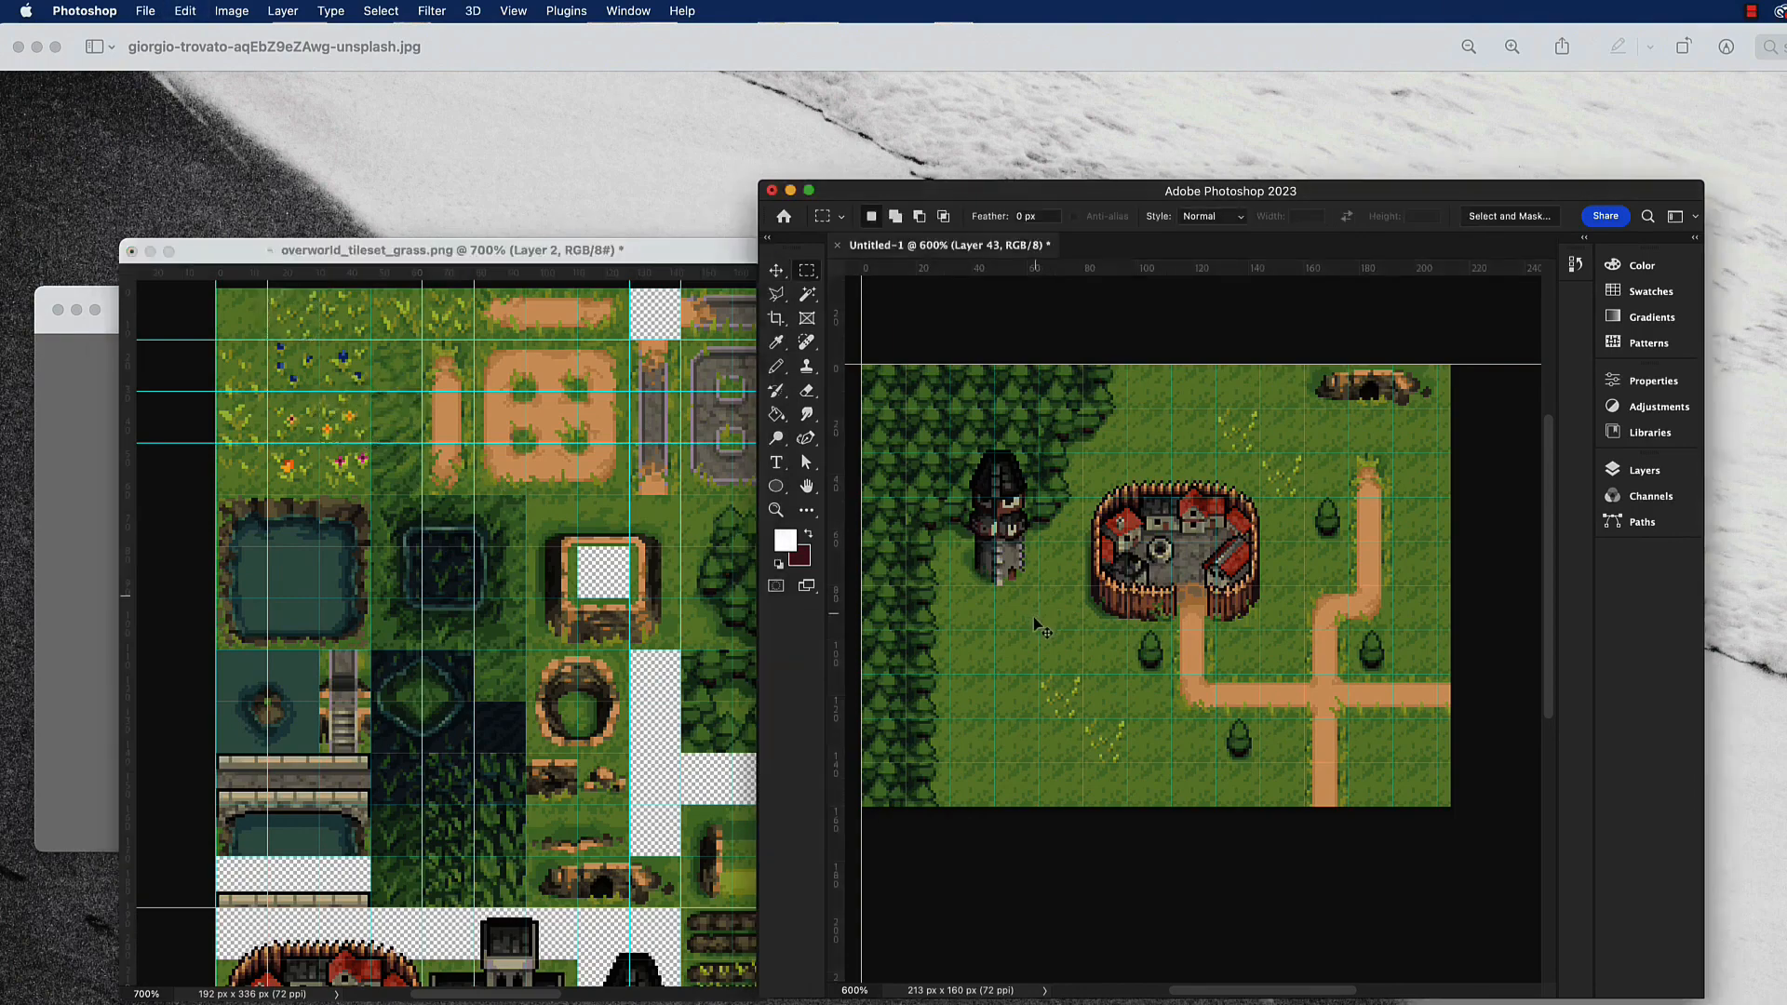
key("super+v")
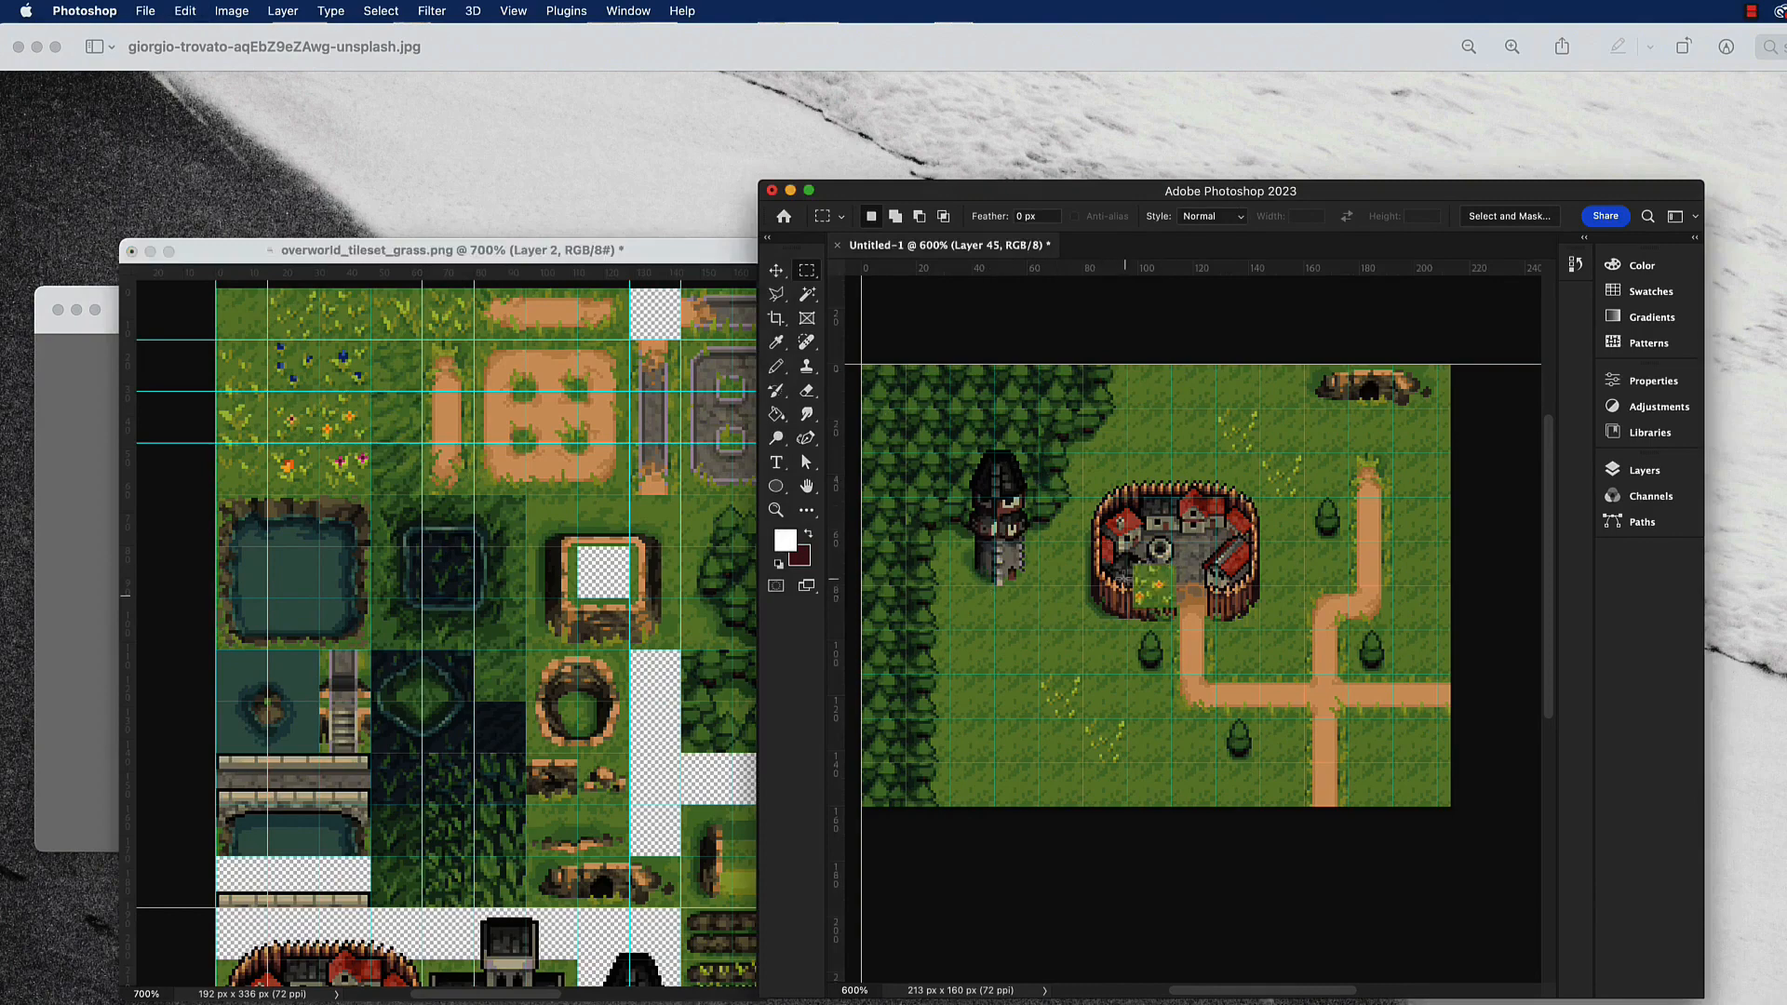
key("v")
left_click_drag(1157, 595, 1370, 759)
key("super+v")
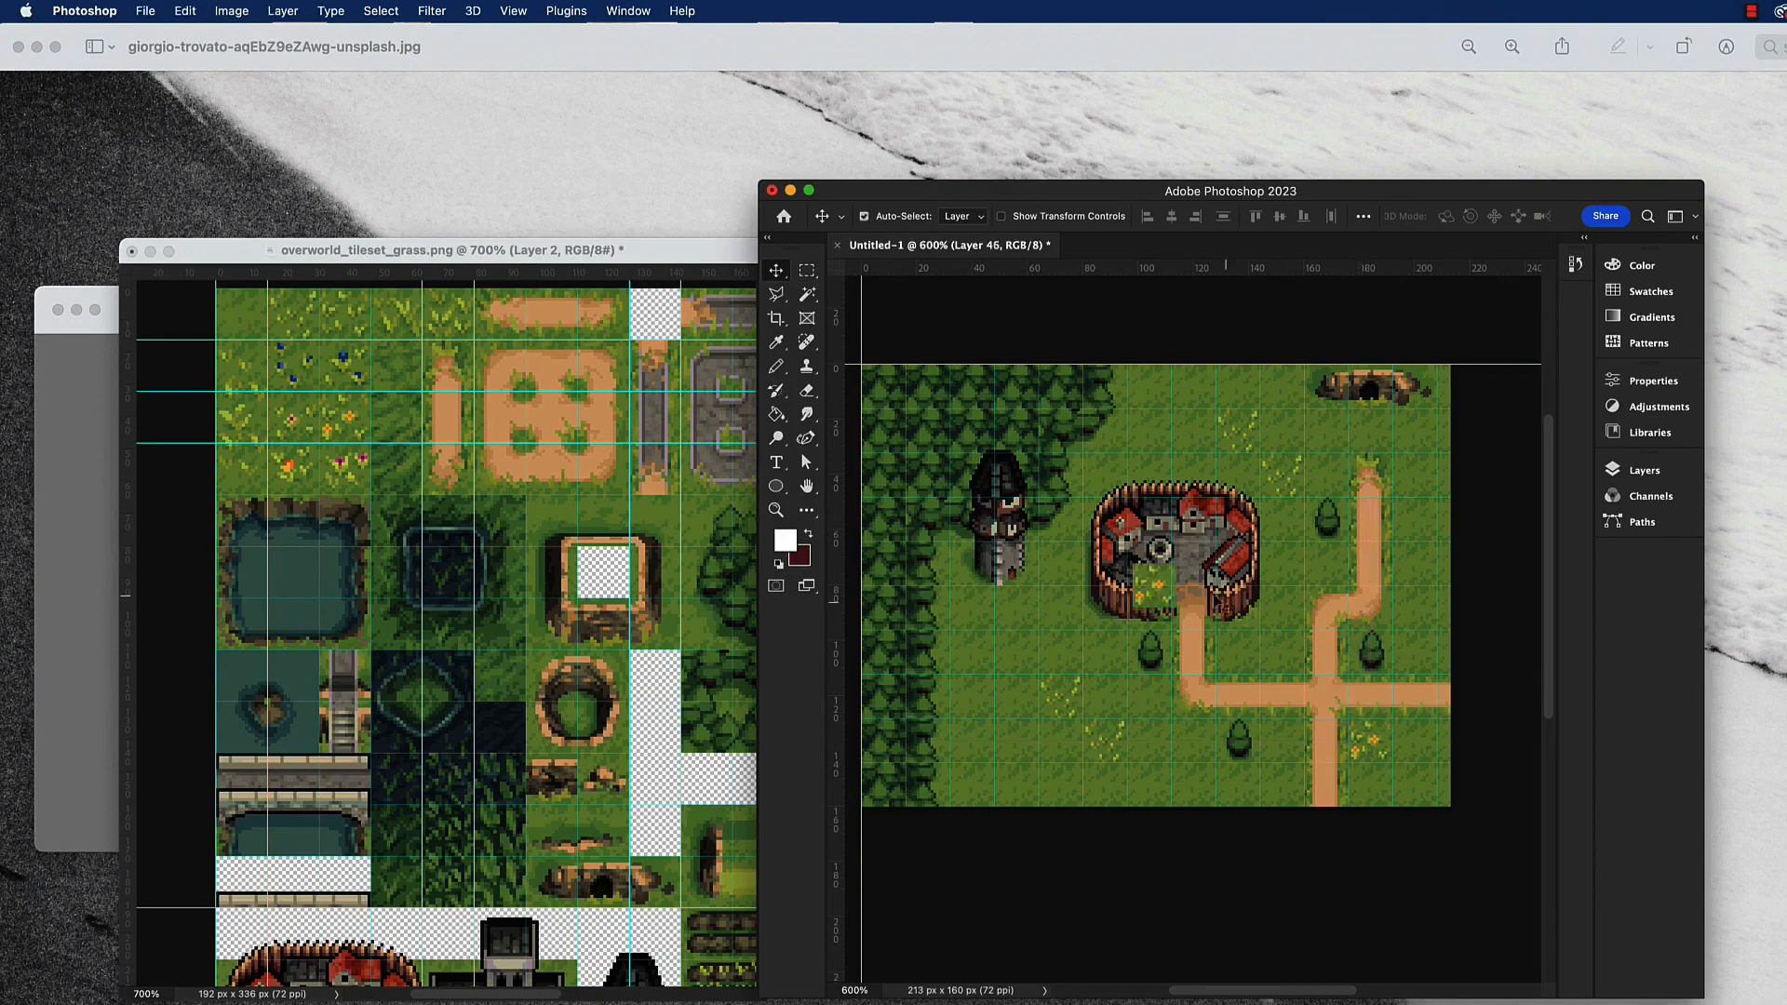
left_click_drag(1161, 597, 1018, 753)
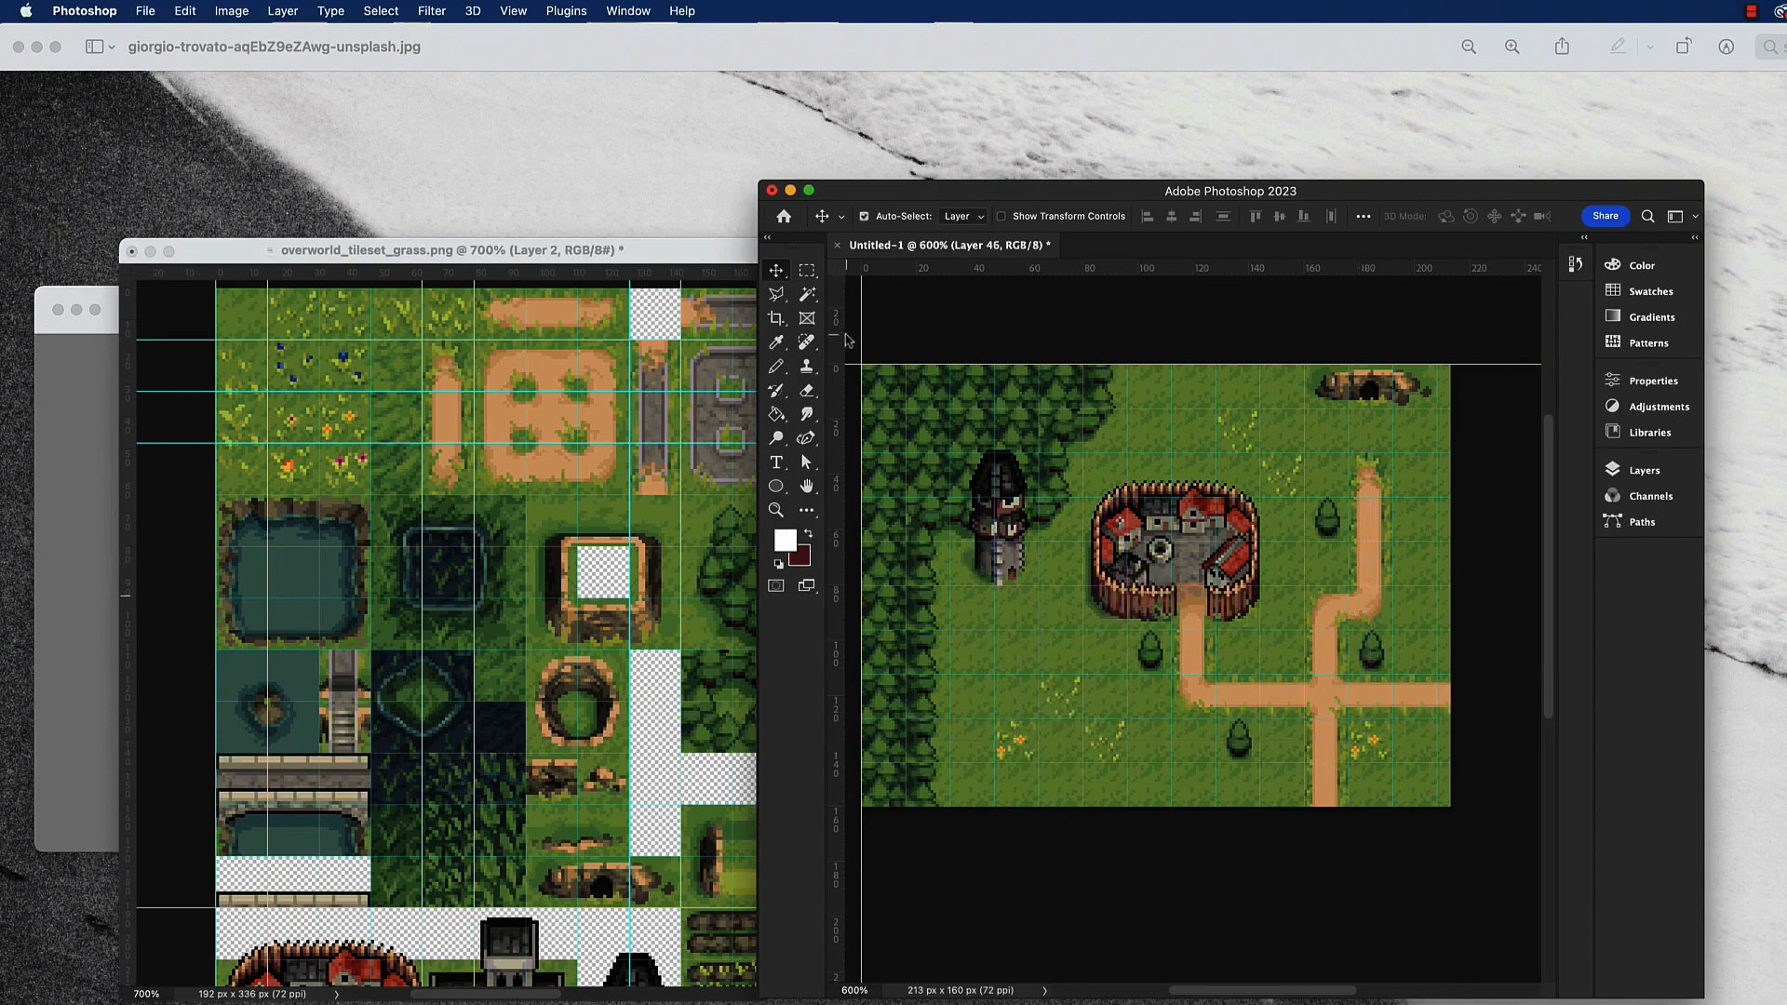
Hide the grid on the map document and deselect all layers.
left_click(614, 10)
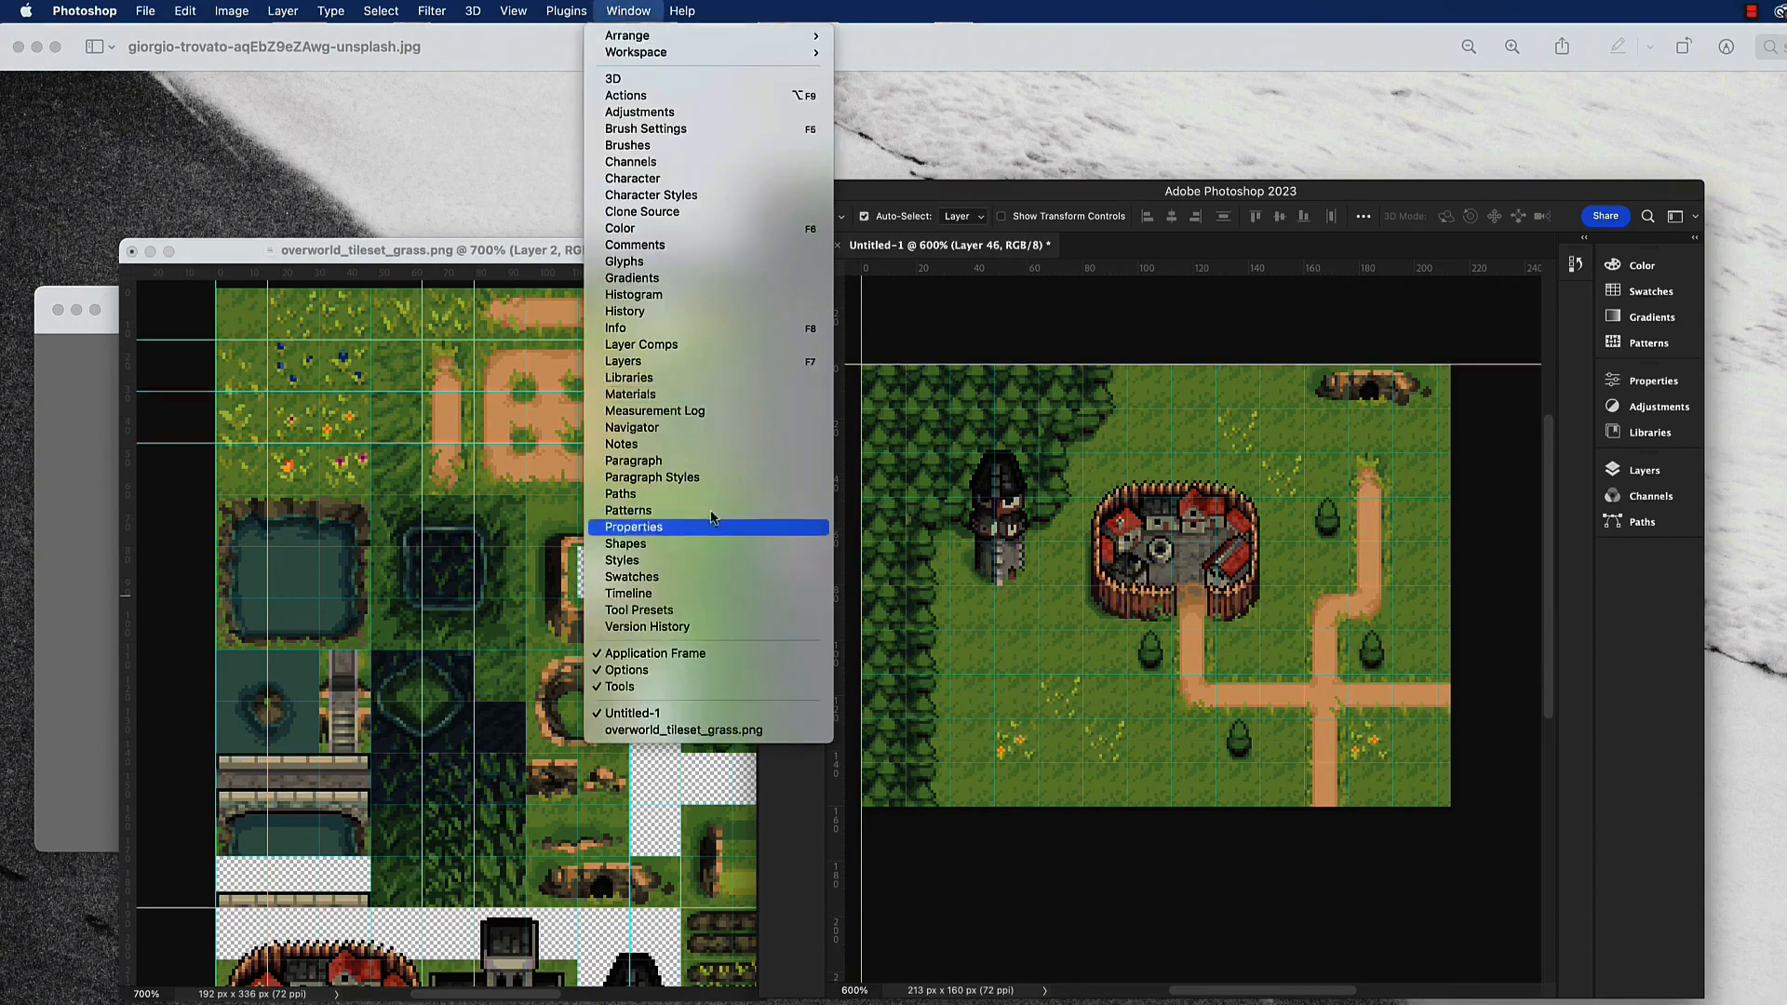
mouse_move(589, 7)
mouse_move(503, 11)
mouse_move(564, 383)
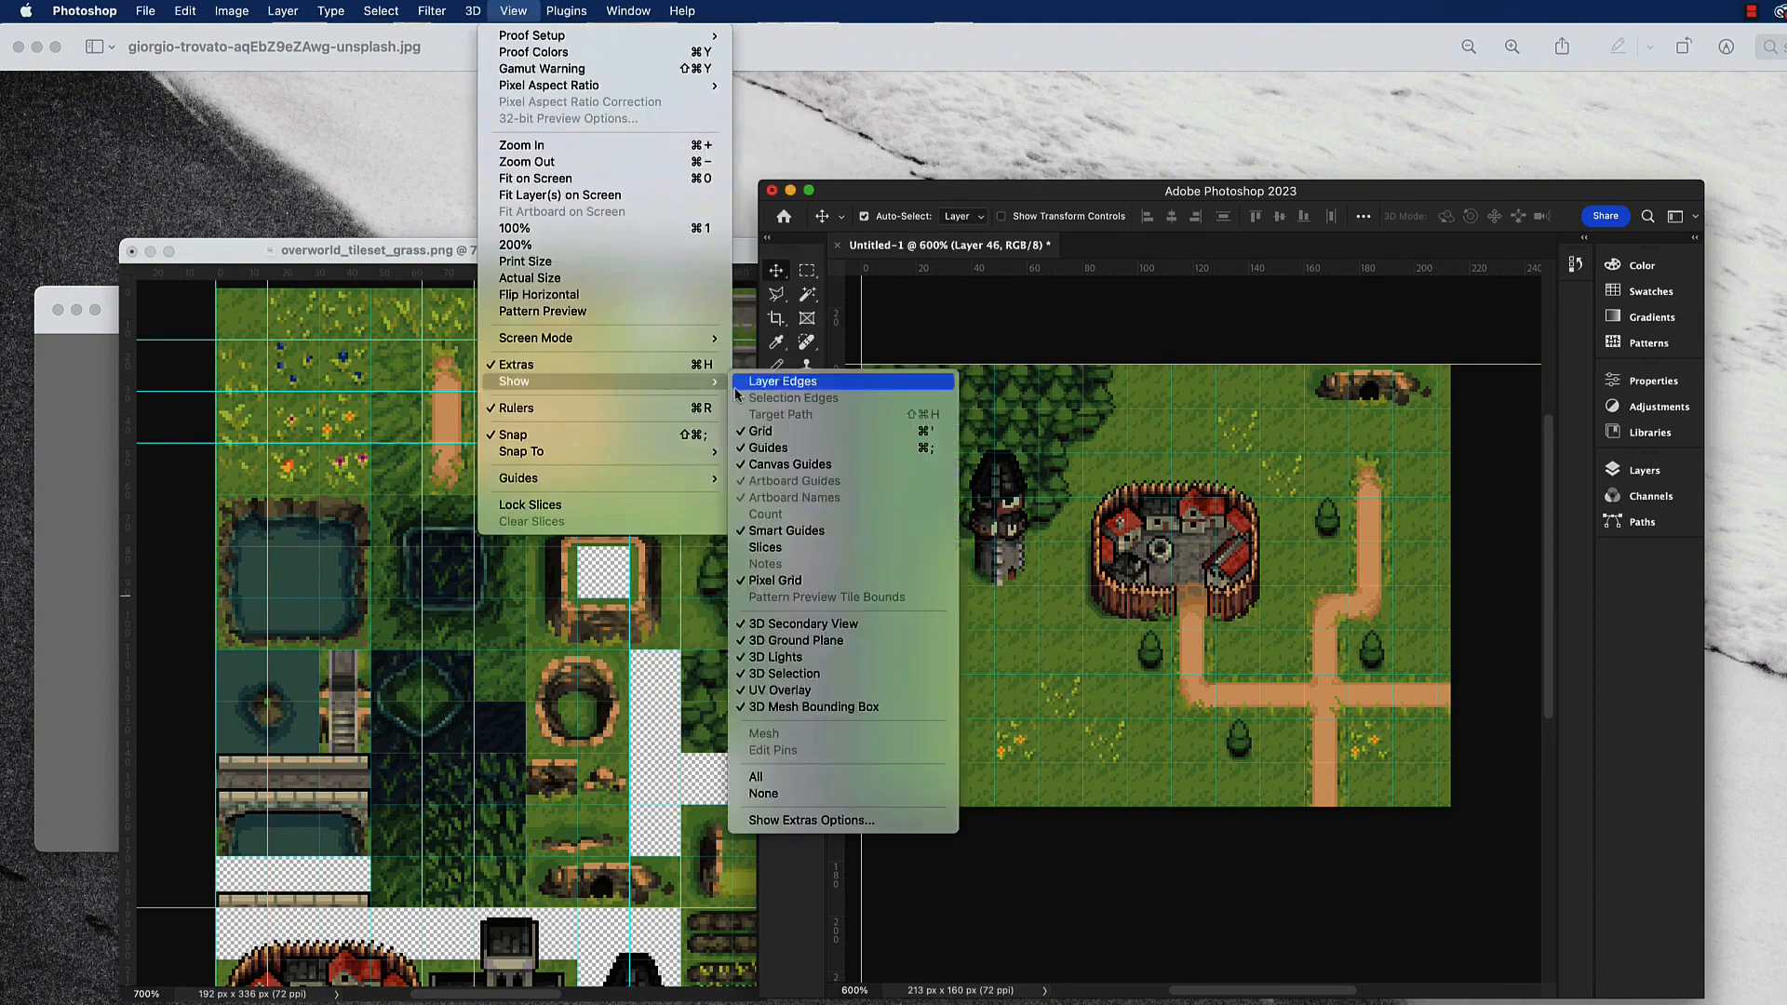
left_click(777, 430)
left_click(1126, 866)
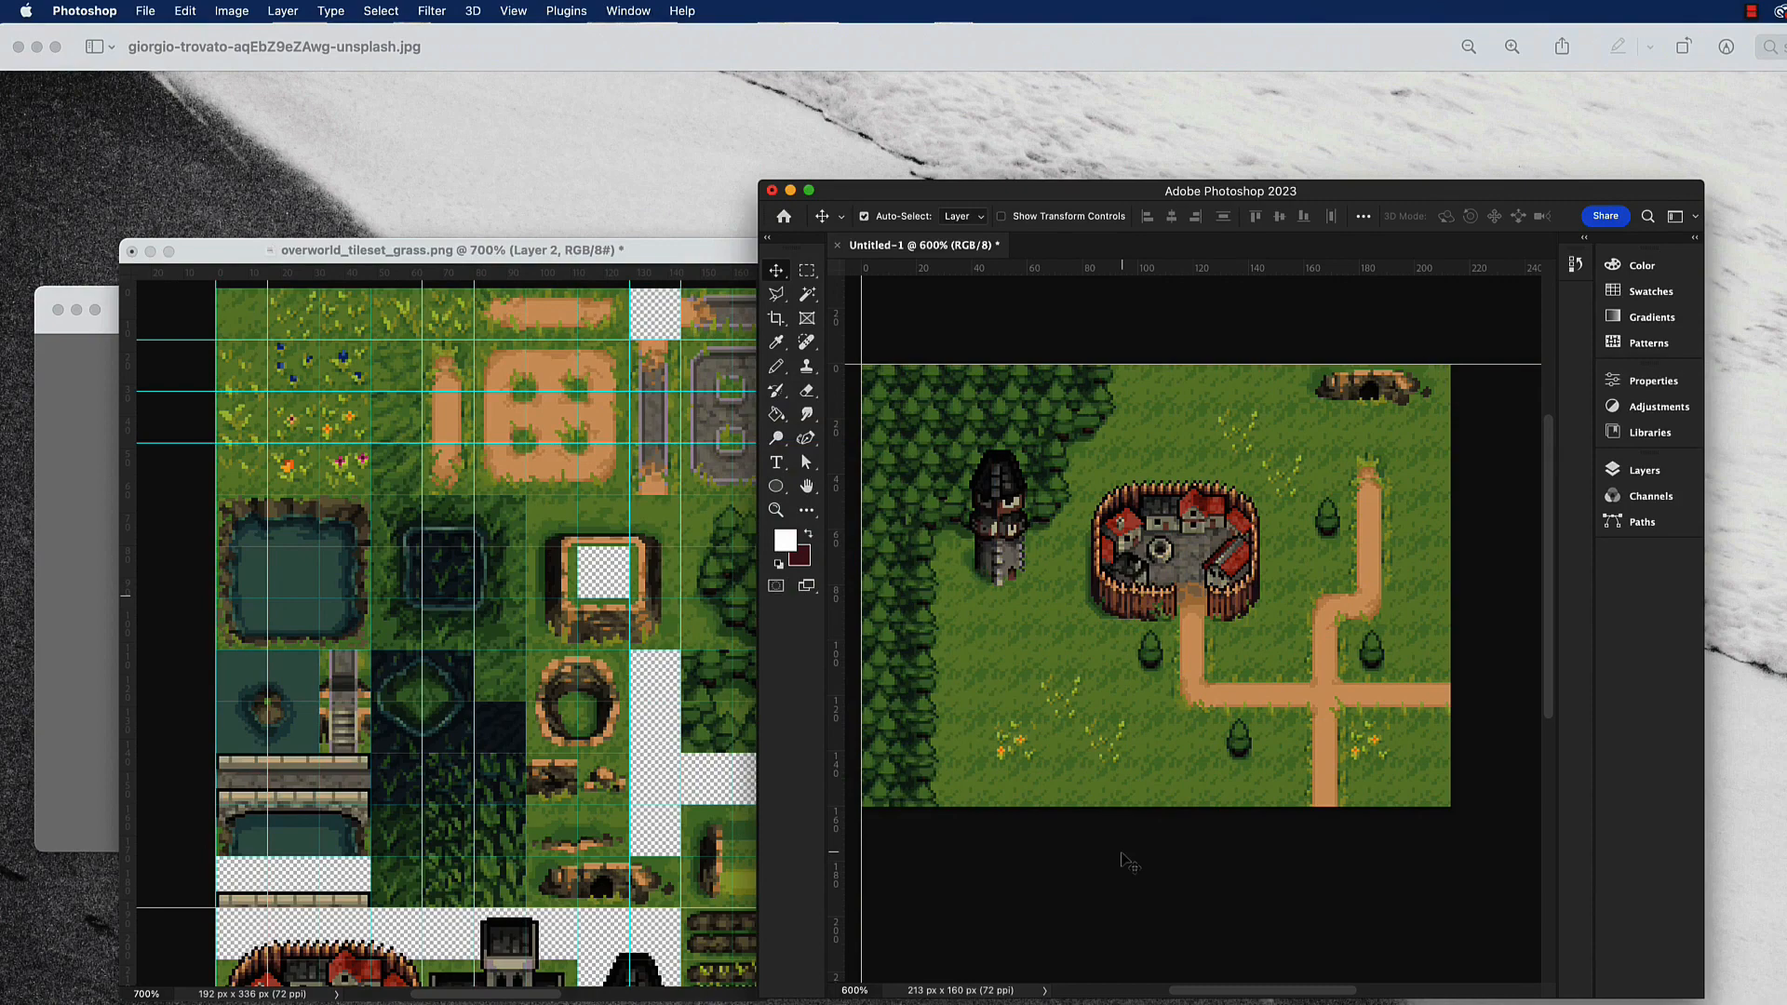
Look through the tileset's buildings, houses and terrain pieces to review what else it offers for the map.
scroll(451, 789, "down", 8)
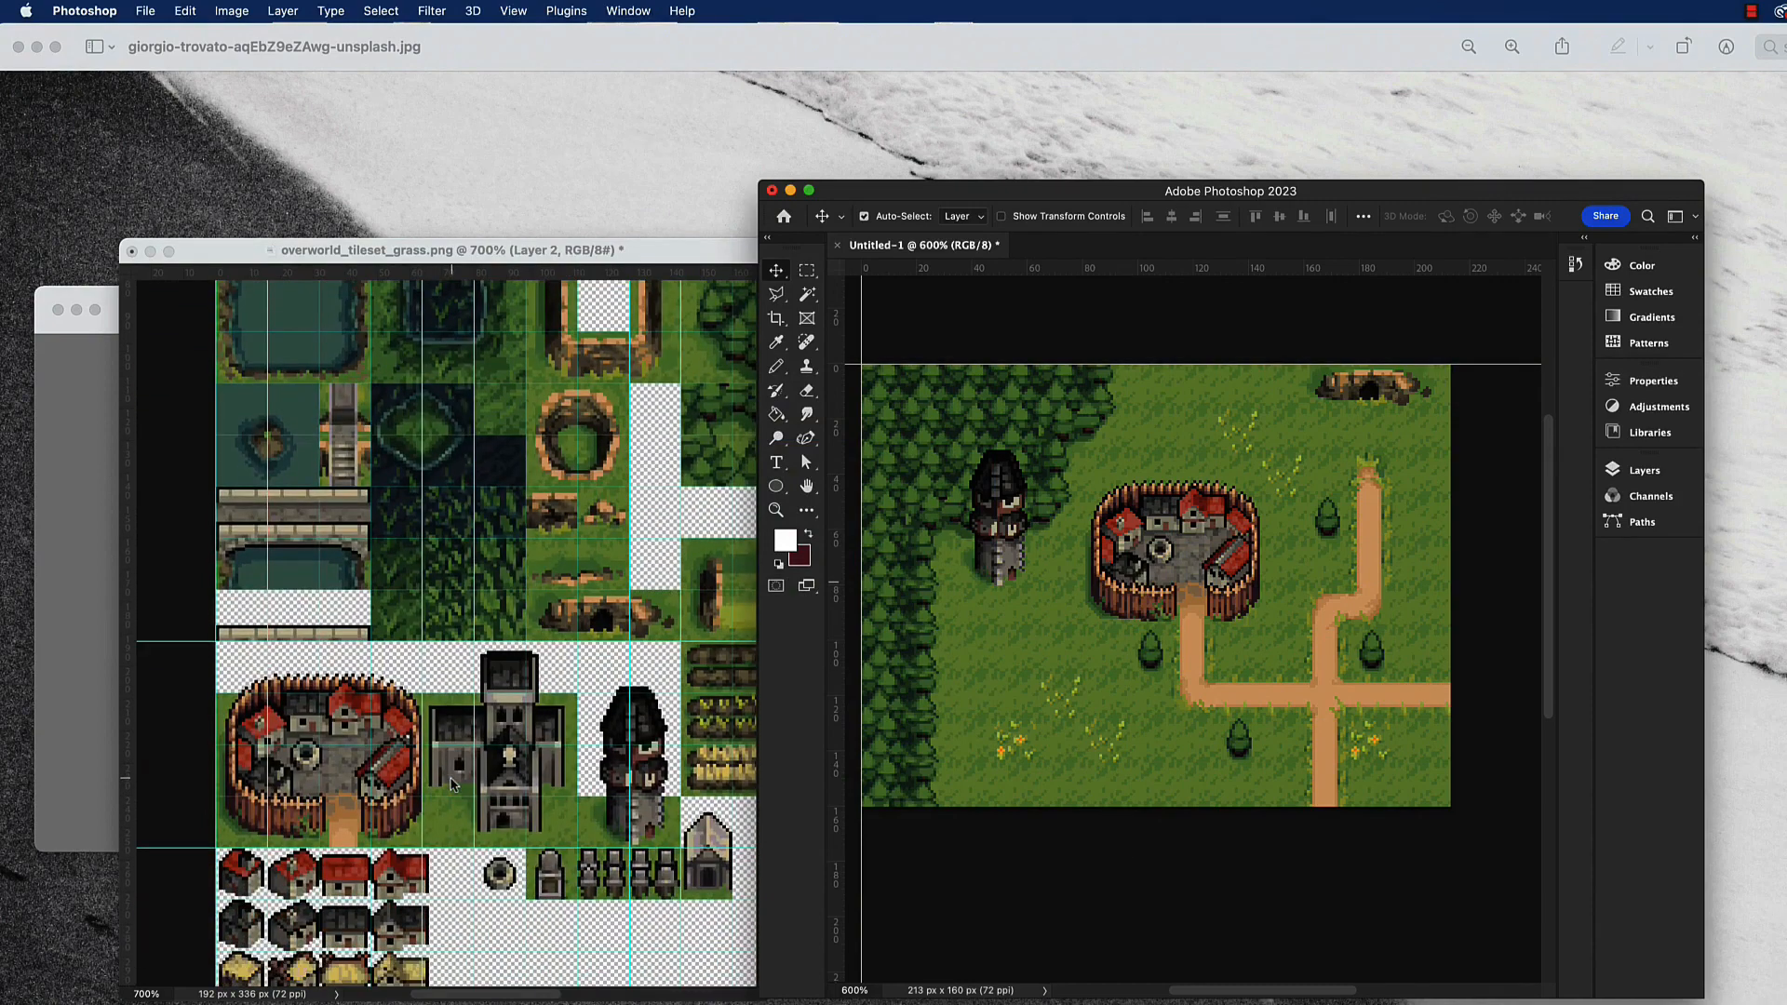
scroll(450, 781, "down", 2)
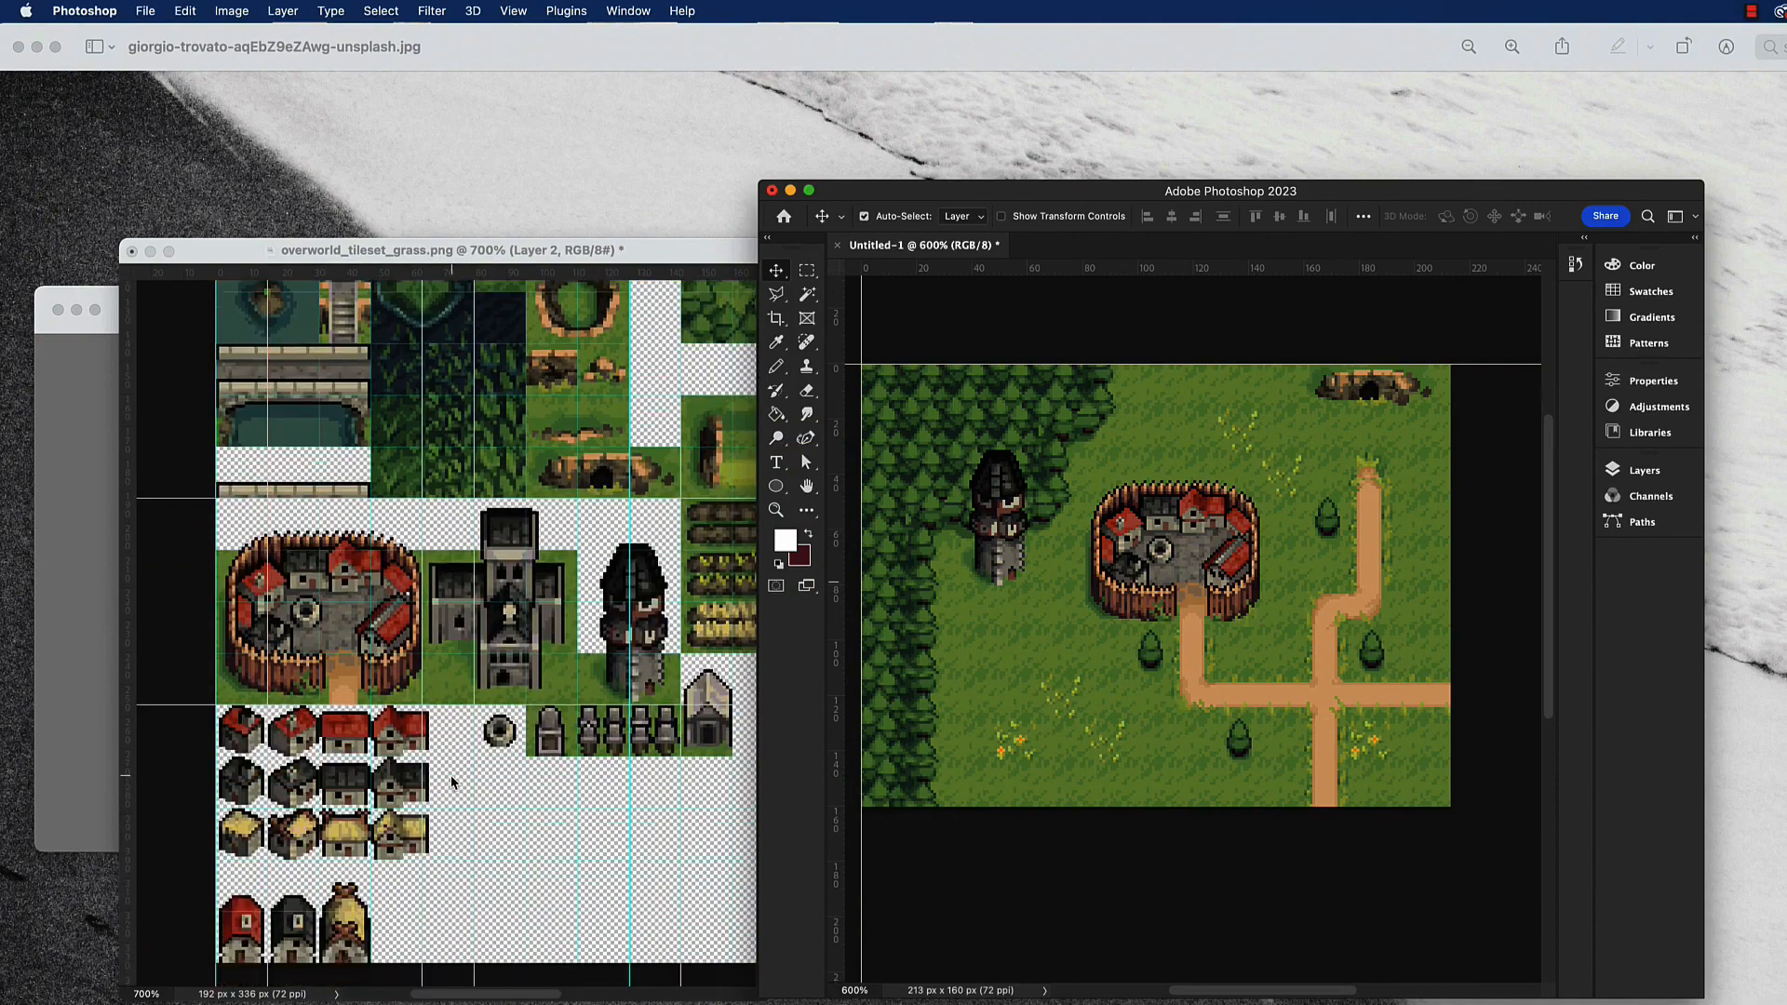
scroll(453, 782, "up", 6)
scroll(452, 782, "up", 10)
scroll(452, 782, "right", 3)
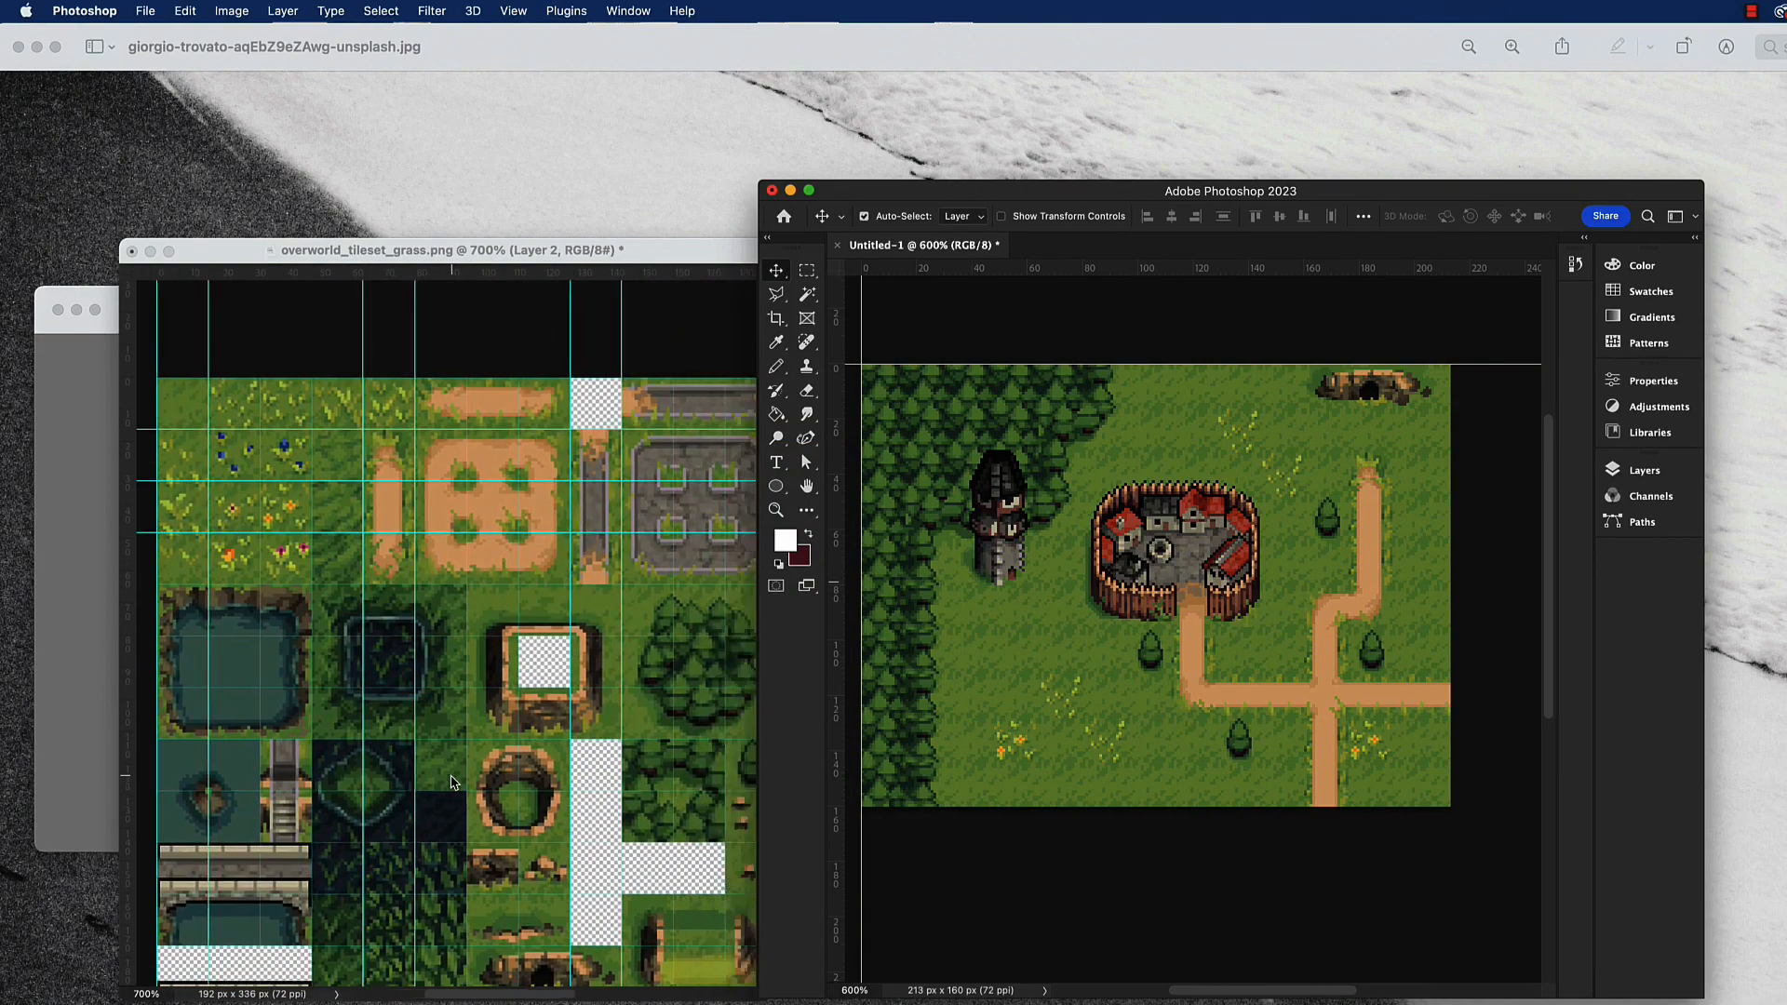